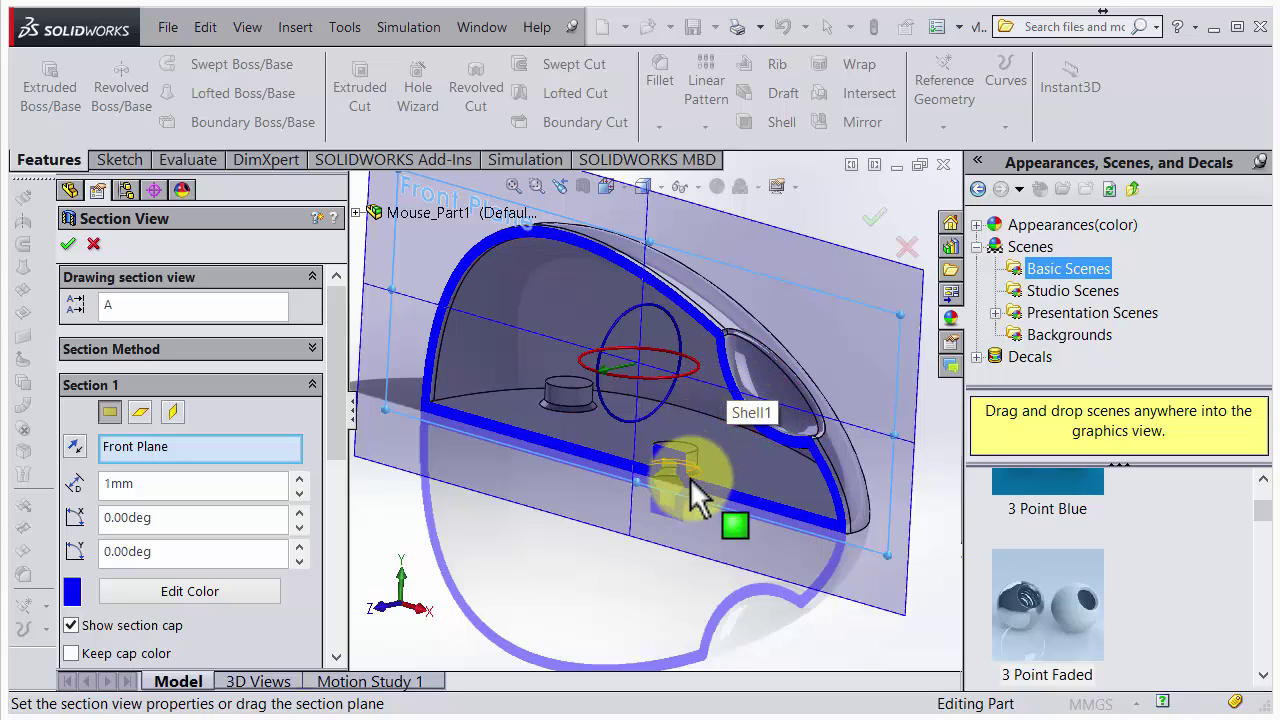
- Apply a Front Plane section view at 0mm offset to expose the shelled interior
{"action": "mouse_move", "coordinate": [690, 478]}
{"action": "middle_mouse_down"}
{"action": "mouse_move", "coordinate": [666, 524]}
{"action": "mouse_move", "coordinate": [686, 508]}
{"action": "mouse_move", "coordinate": [680, 470]}
{"action": "middle_mouse_up"}
{"action": "left_click", "coordinate": [158, 484]}
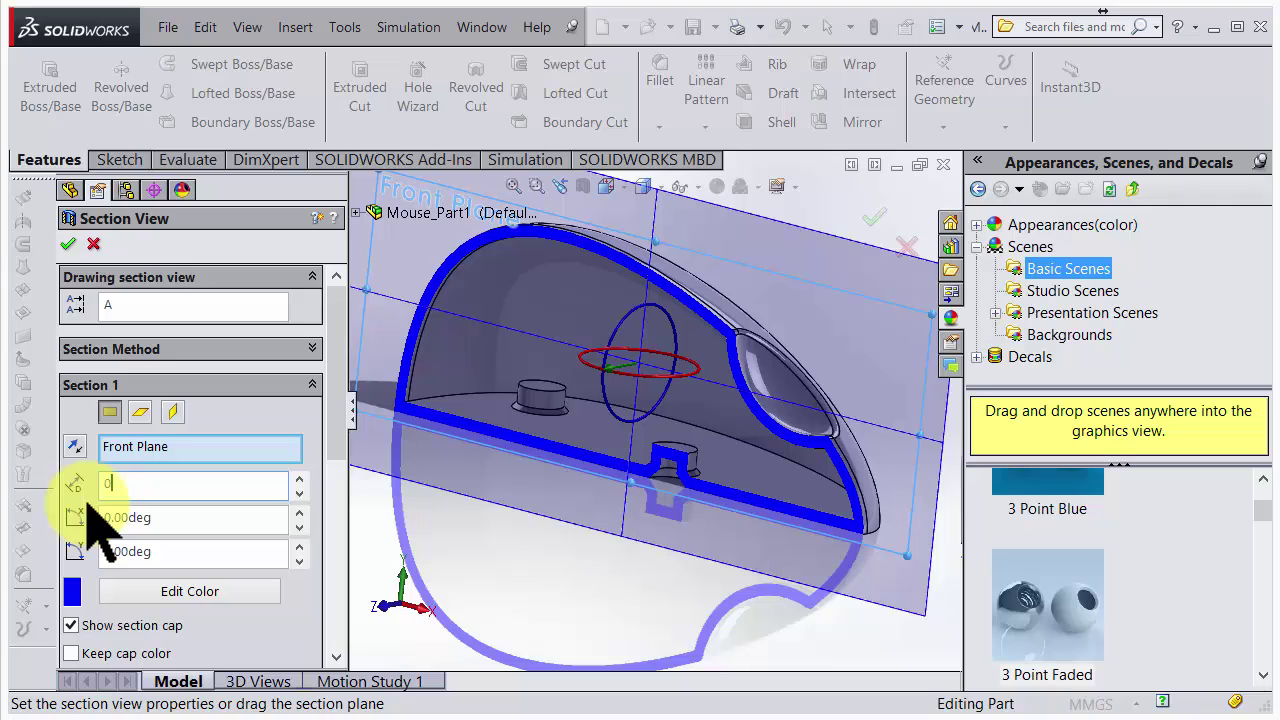
{"action": "key", "text": "Return"}
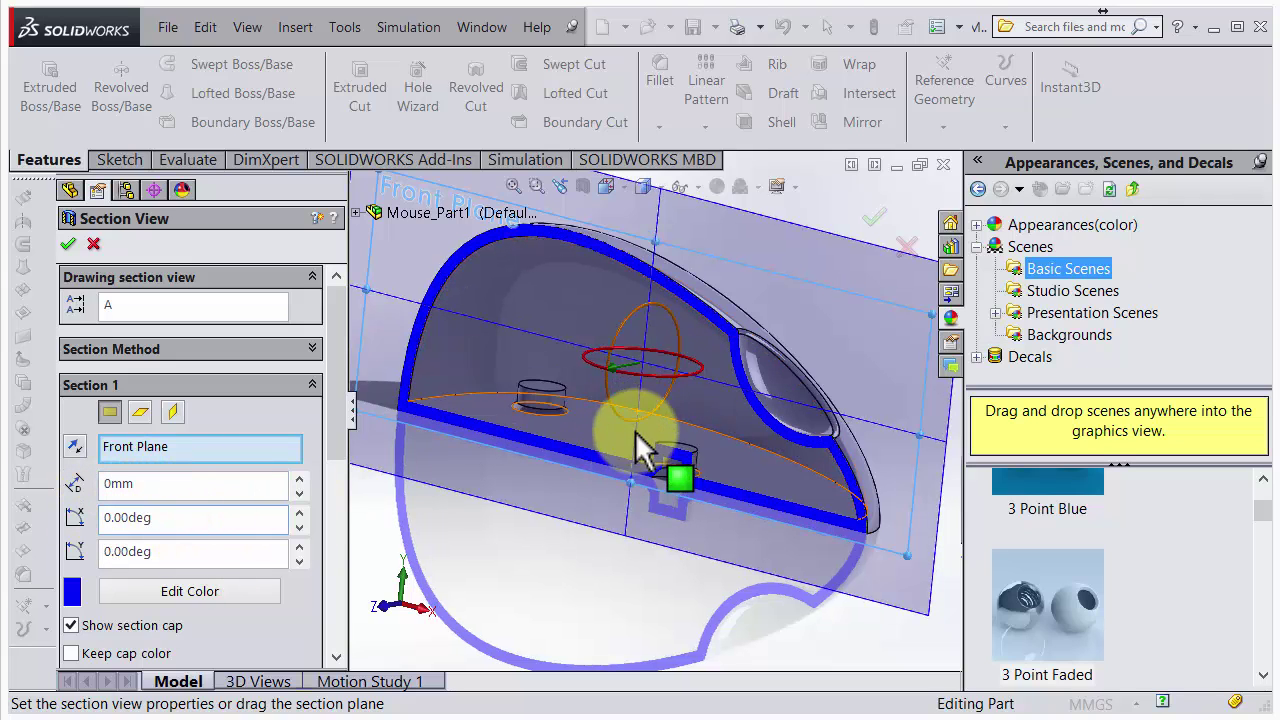
{"action": "mouse_move", "coordinate": [646, 449]}
{"action": "middle_mouse_down"}
{"action": "mouse_move", "coordinate": [598, 483]}
{"action": "mouse_move", "coordinate": [660, 440]}
{"action": "middle_mouse_up"}
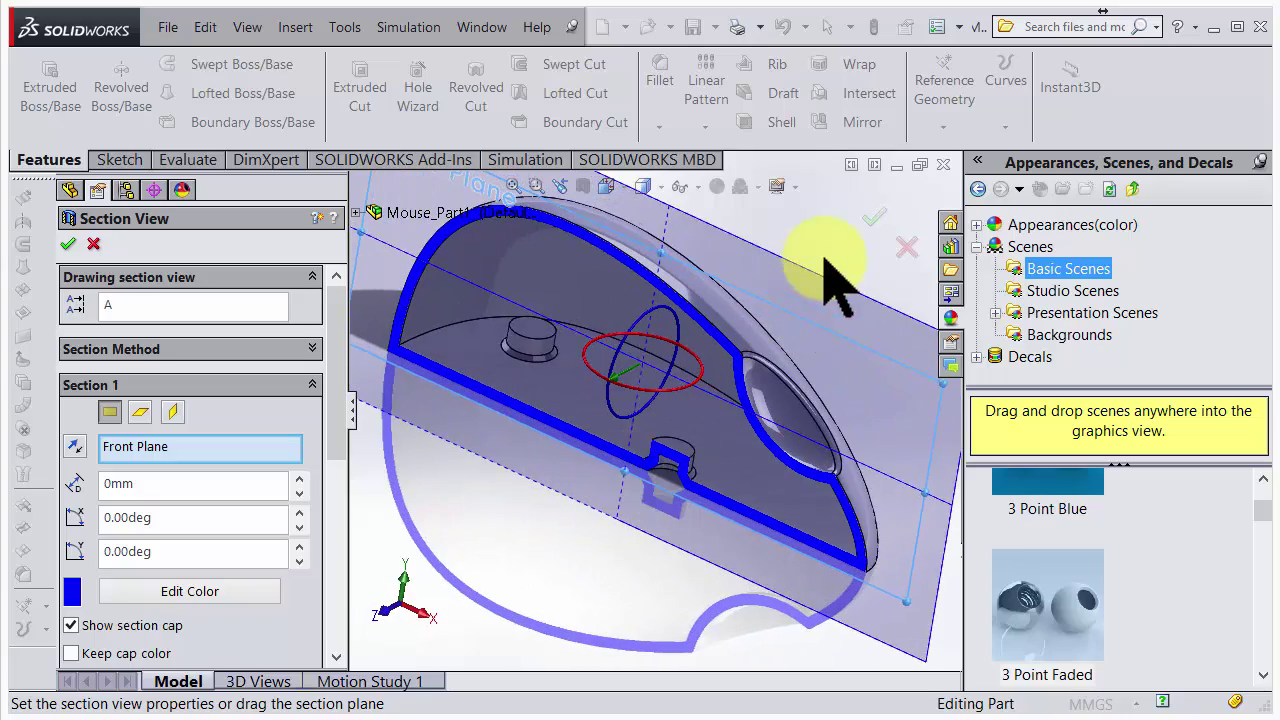
{"action": "left_click", "coordinate": [872, 215]}
{"action": "scroll", "coordinate": [714, 457], "scroll_direction": "down", "scroll_amount": 5}
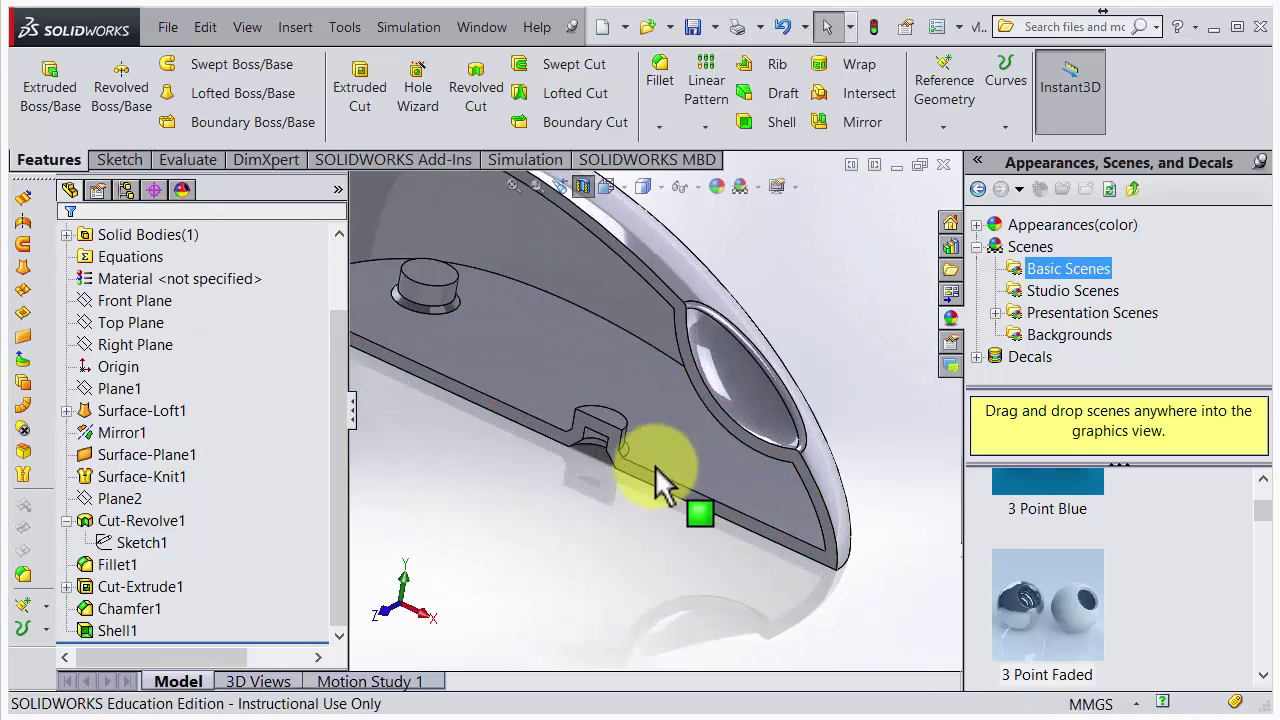
- Start Sketch3 on the Front Plane, set the view Normal To, and zoom to the wheel slot
{"action": "middle_click_drag", "start_coordinate": [660, 485], "coordinate": [685, 410]}
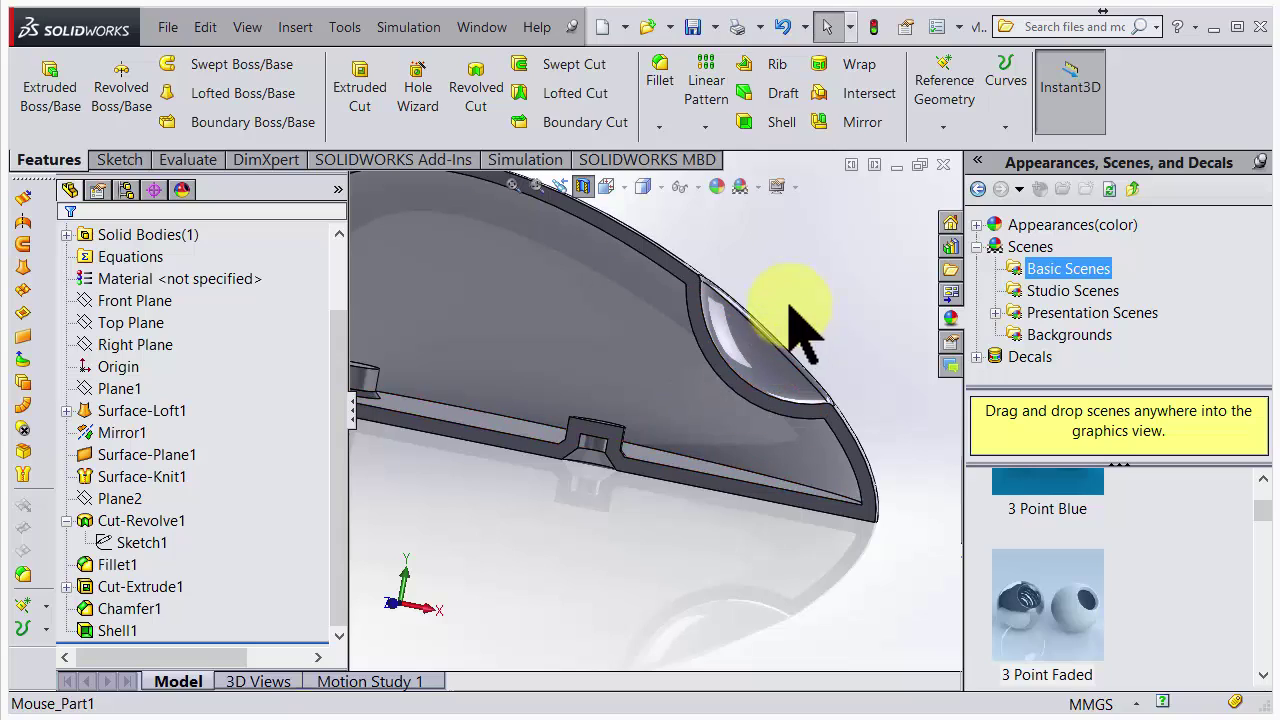
{"action": "middle_click_drag", "start_coordinate": [686, 325], "coordinate": [740, 372]}
{"action": "left_click", "coordinate": [157, 392]}
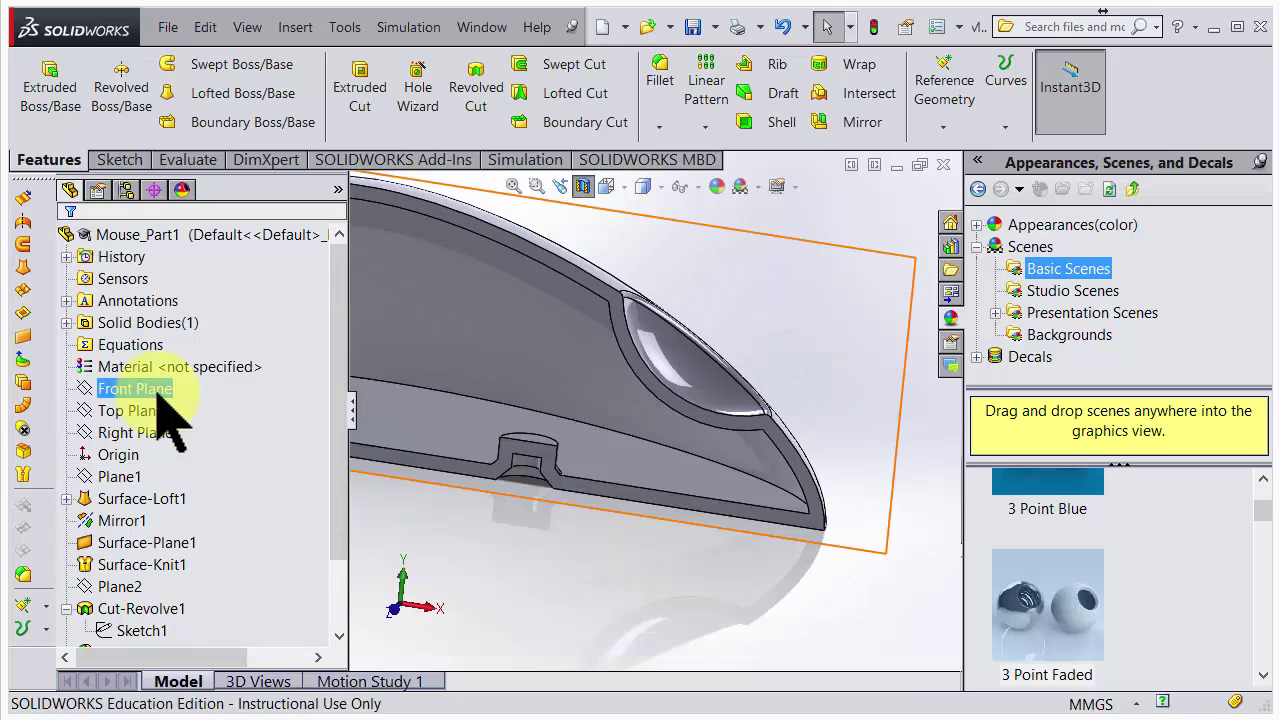
{"action": "middle_click_drag", "start_coordinate": [530, 488], "coordinate": [650, 462]}
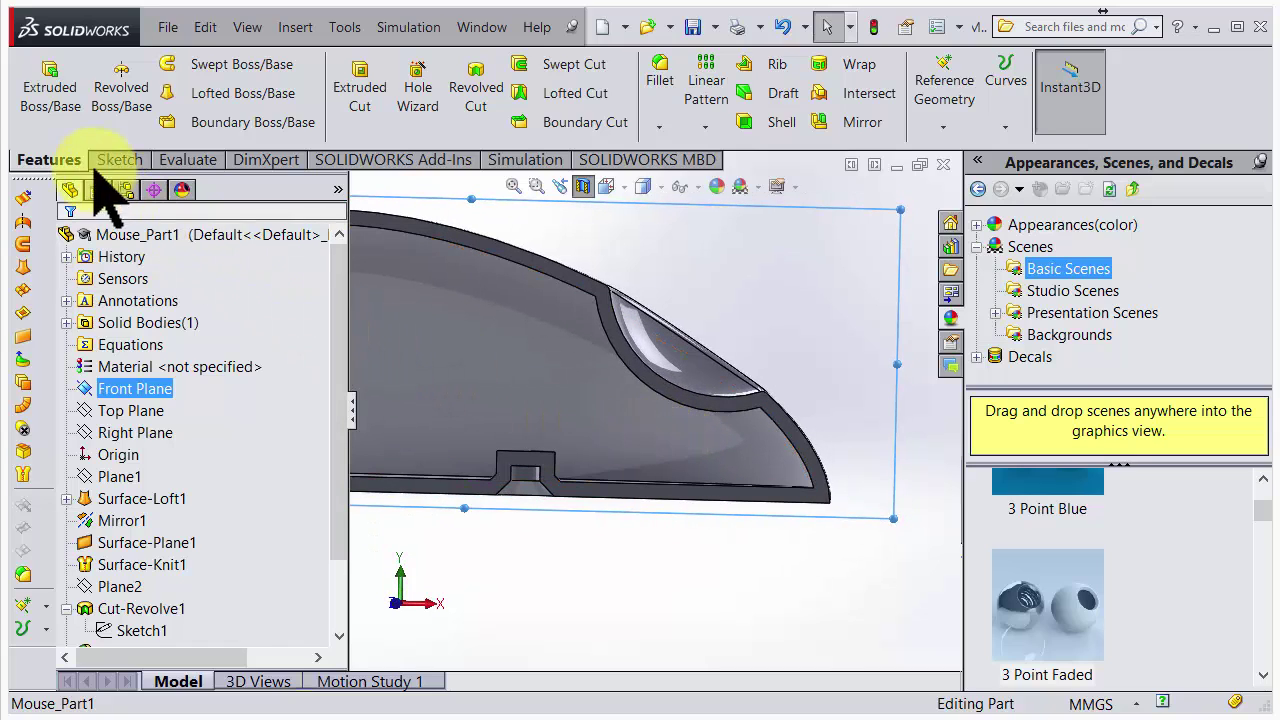
{"action": "left_click", "coordinate": [45, 88]}
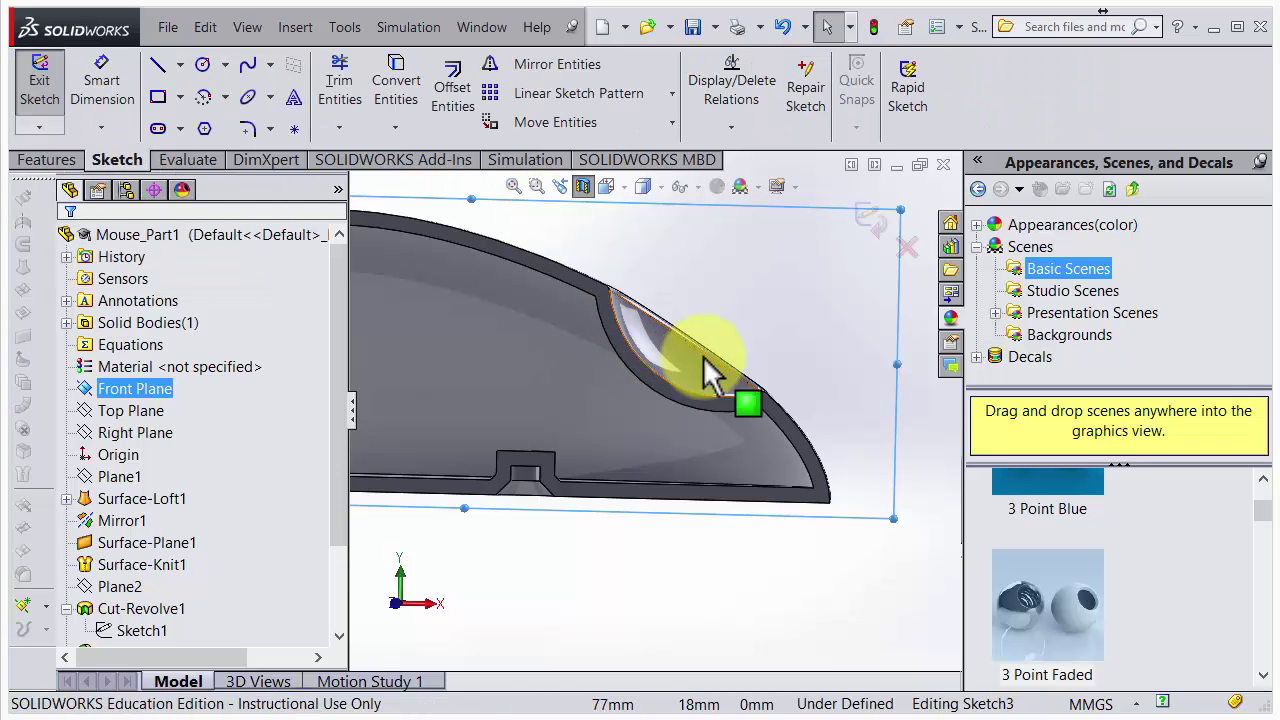
{"action": "key", "text": "space"}
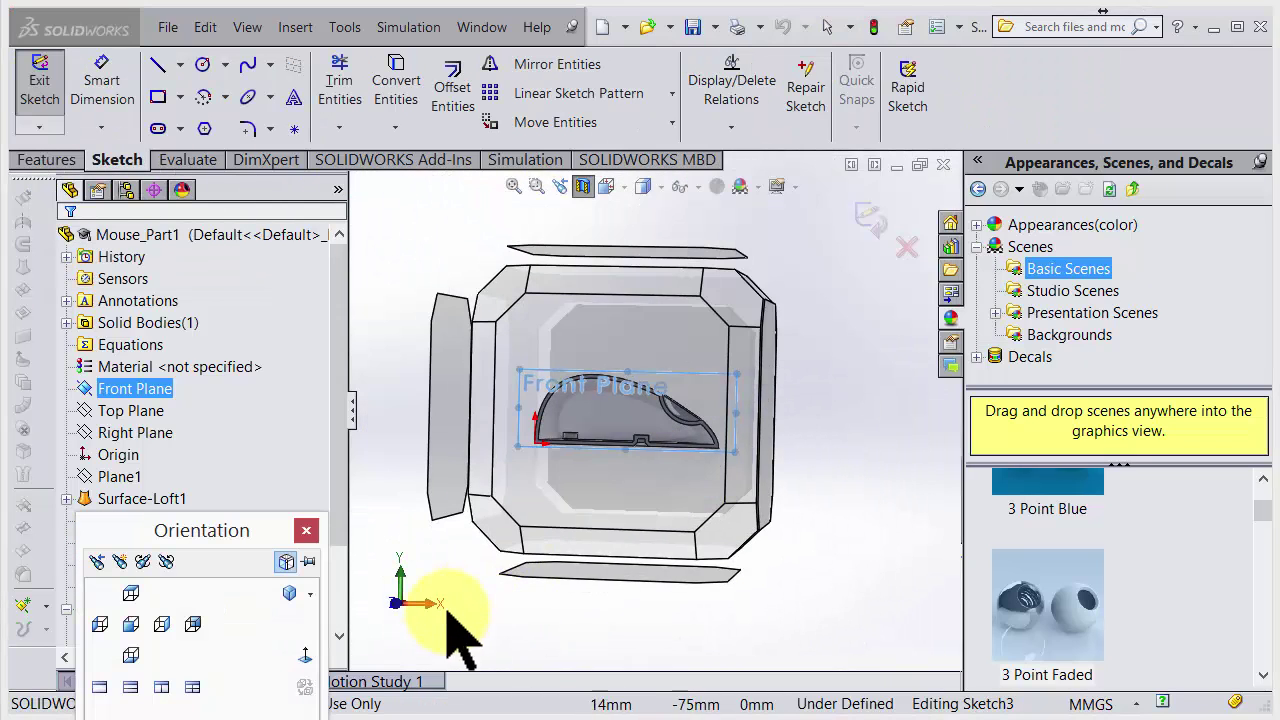
{"action": "left_click", "coordinate": [305, 655]}
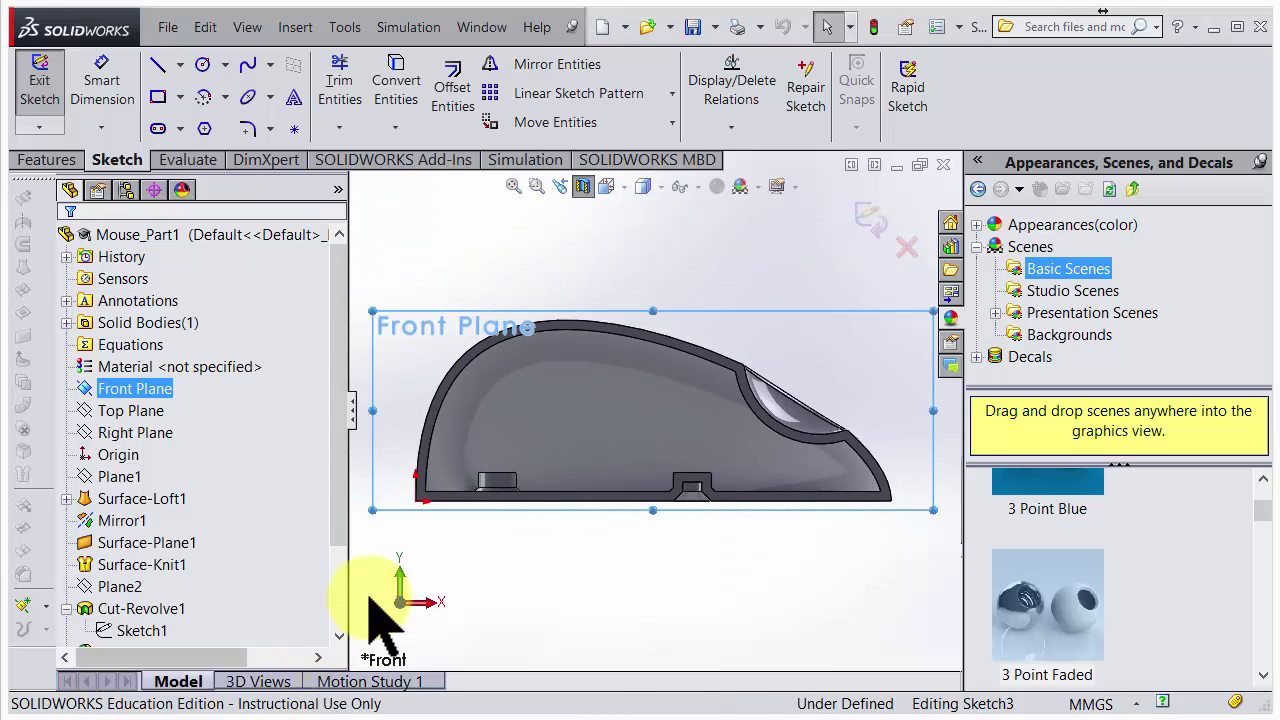
{"action": "scroll", "coordinate": [814, 414], "scroll_direction": "down", "scroll_amount": 3}
{"action": "scroll", "coordinate": [826, 416], "scroll_direction": "down", "scroll_amount": 3}
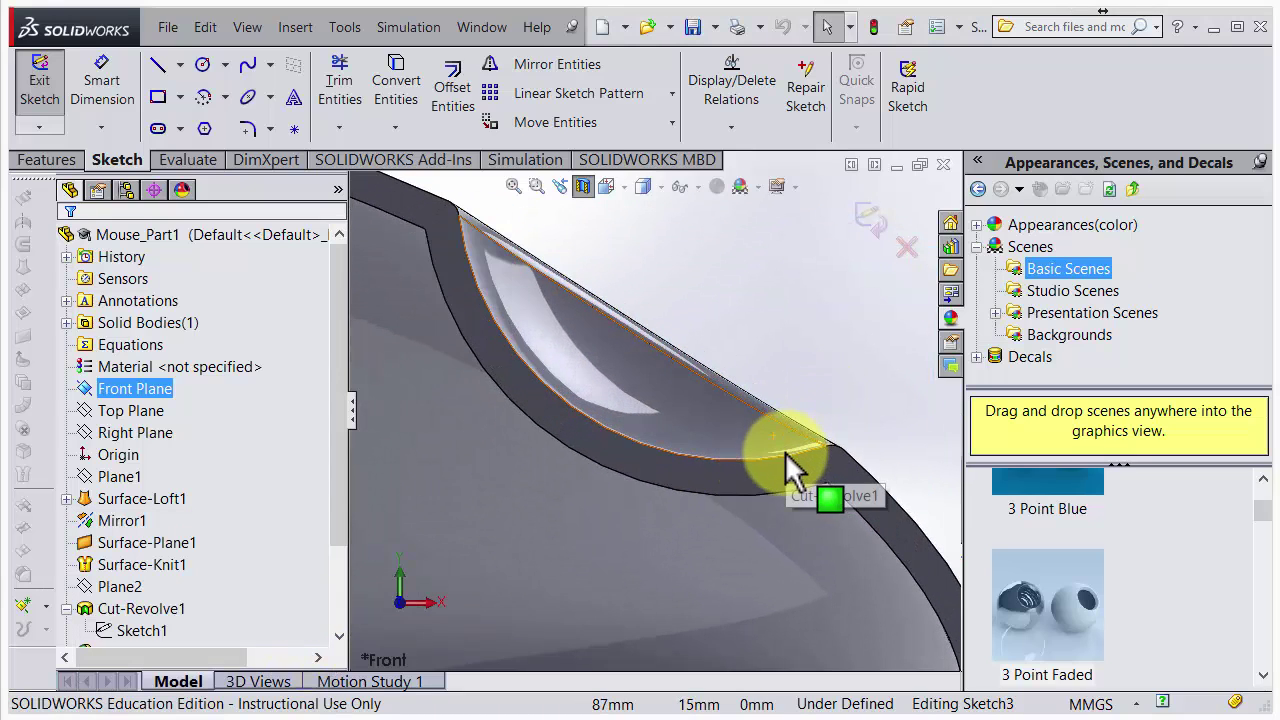
{"action": "scroll", "coordinate": [781, 453], "scroll_direction": "up", "scroll_amount": 2}
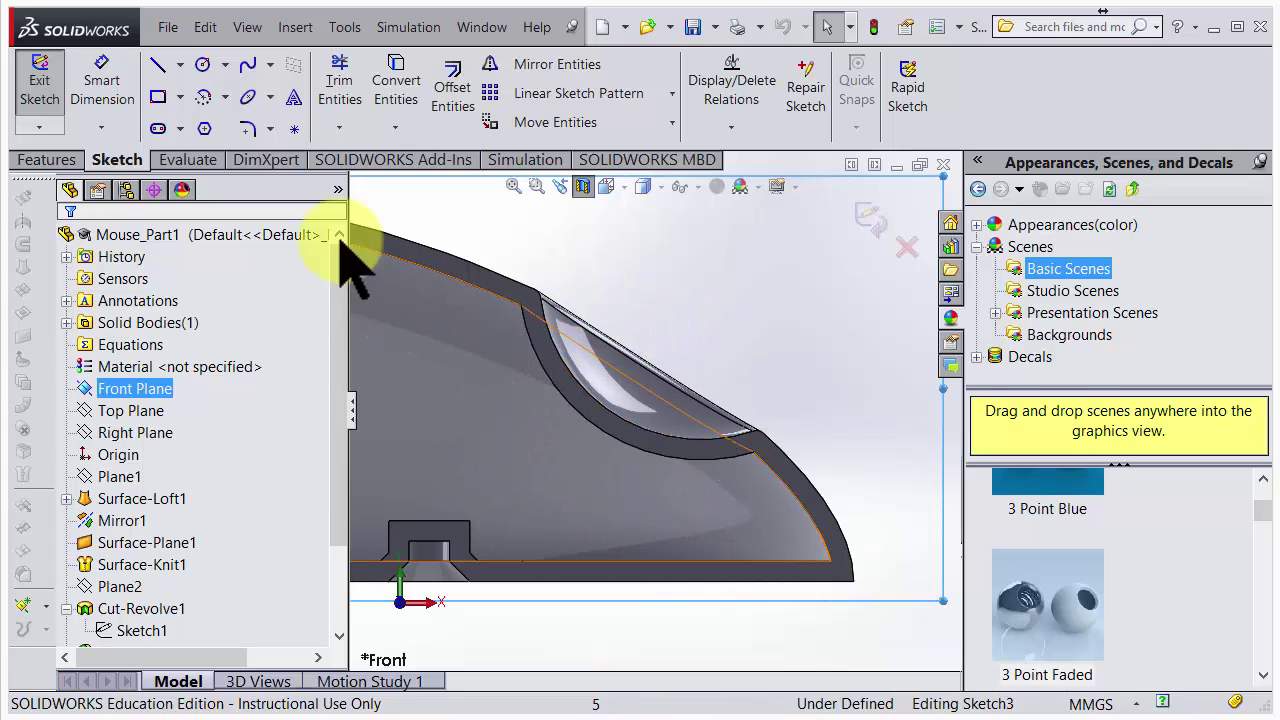
- Draw a circle and drag it into place over the wheel opening
{"action": "left_click", "coordinate": [202, 64]}
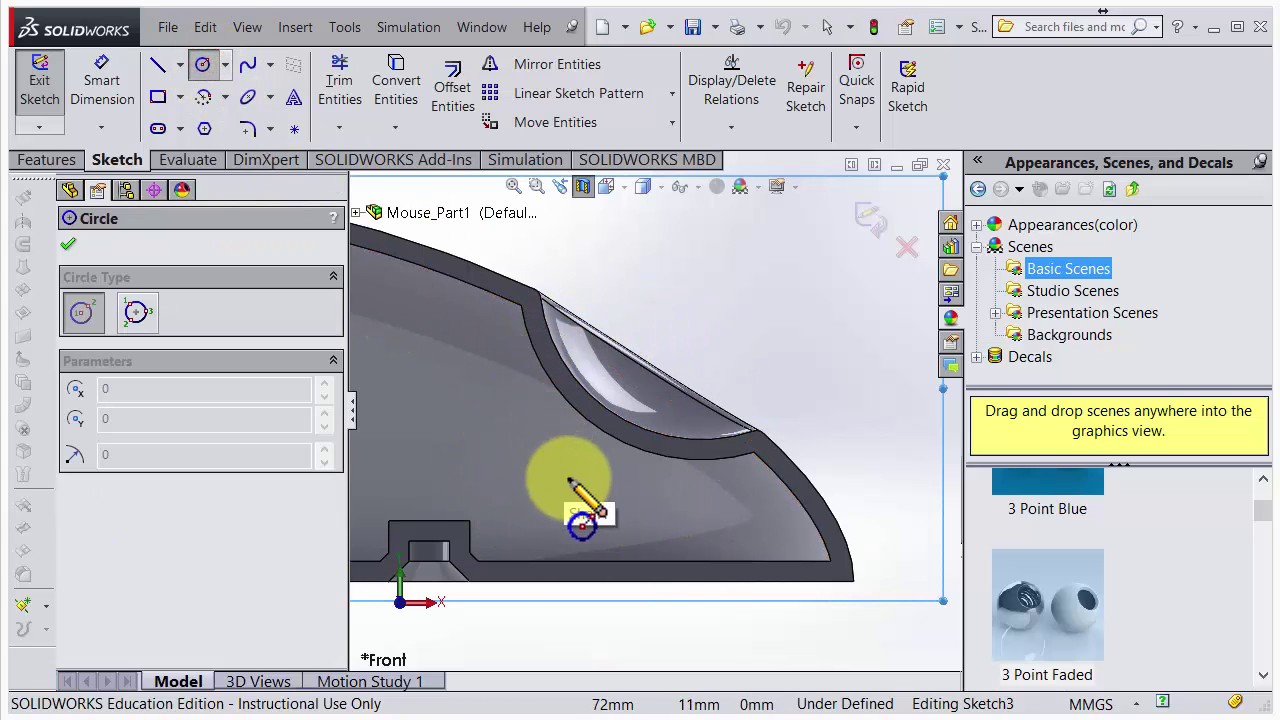
{"action": "left_click", "coordinate": [570, 472]}
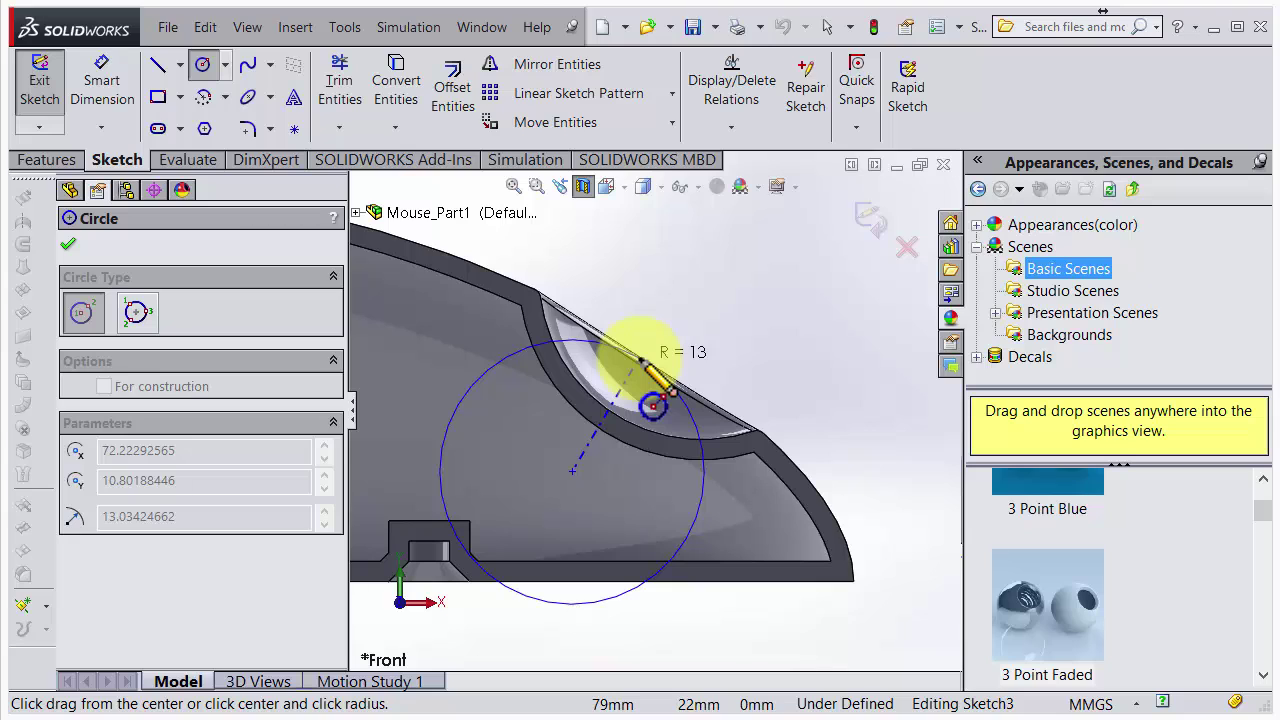
{"action": "left_click", "coordinate": [638, 358]}
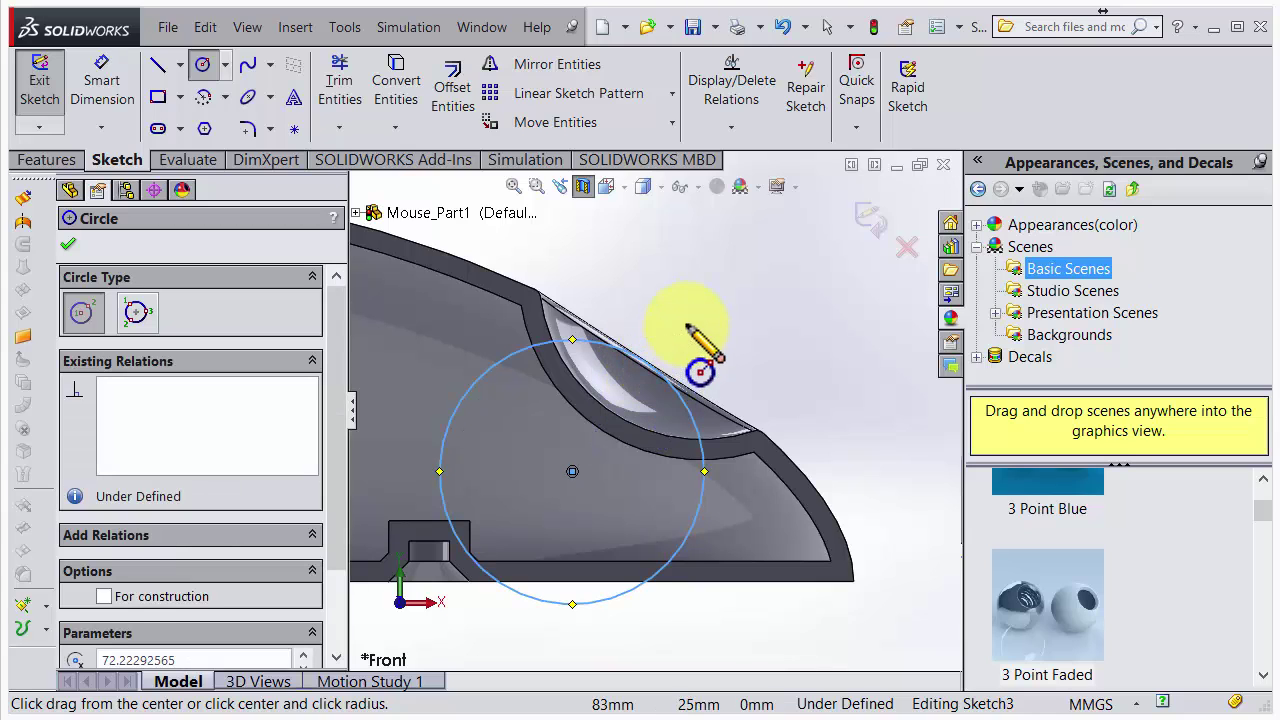
{"action": "key", "text": "Escape"}
{"action": "left_click_drag", "start_coordinate": [573, 472], "coordinate": [596, 443]}
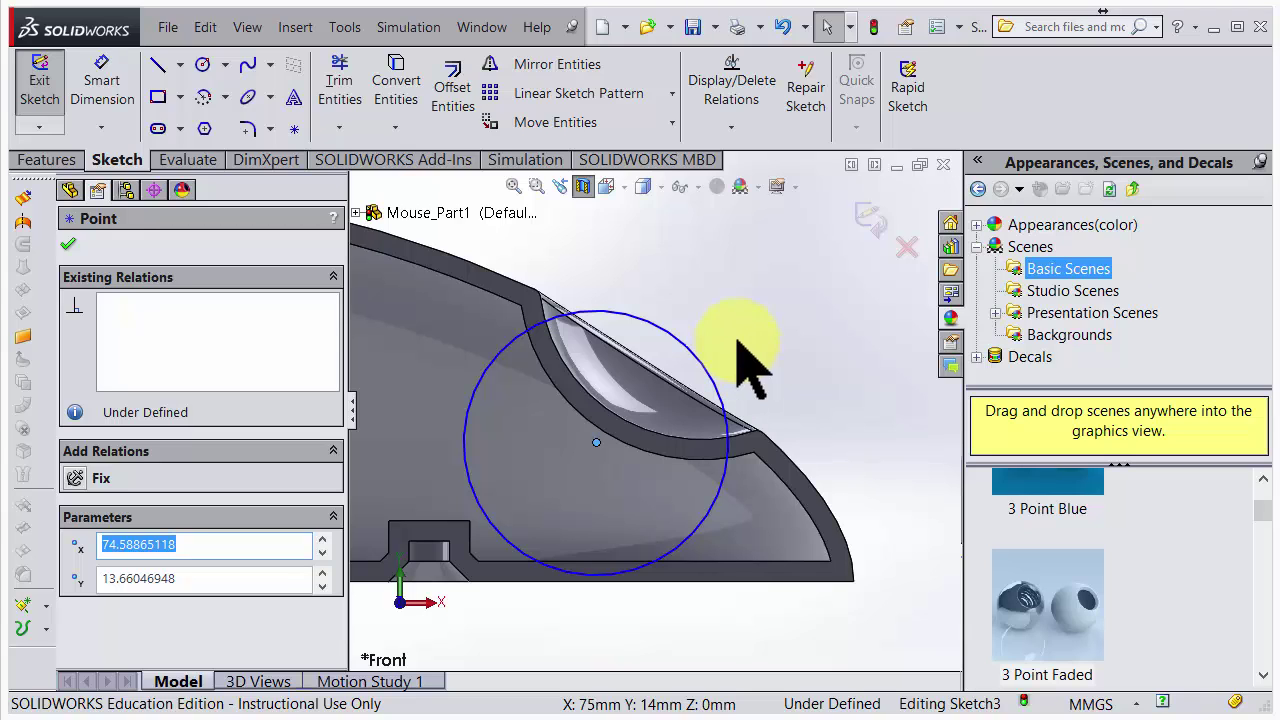
- Dimension the circle's diameter to 26 mm
{"action": "left_click", "coordinate": [118, 87]}
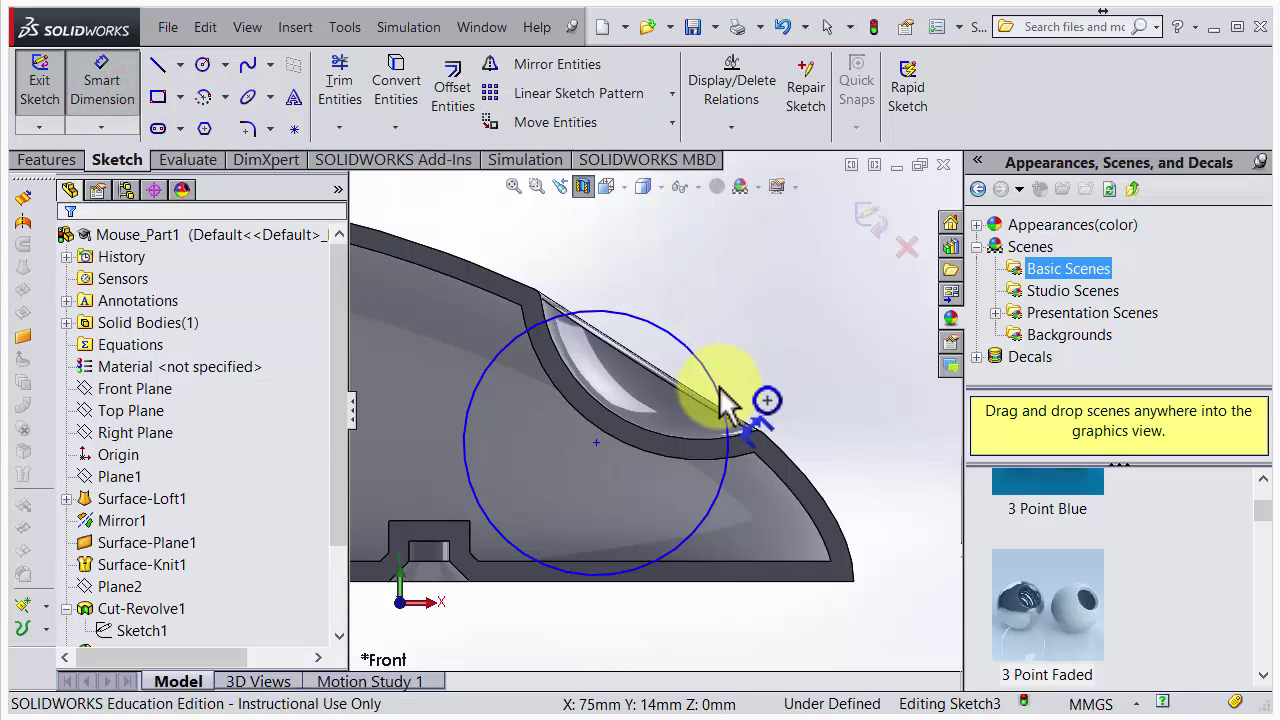
{"action": "left_click", "coordinate": [748, 400]}
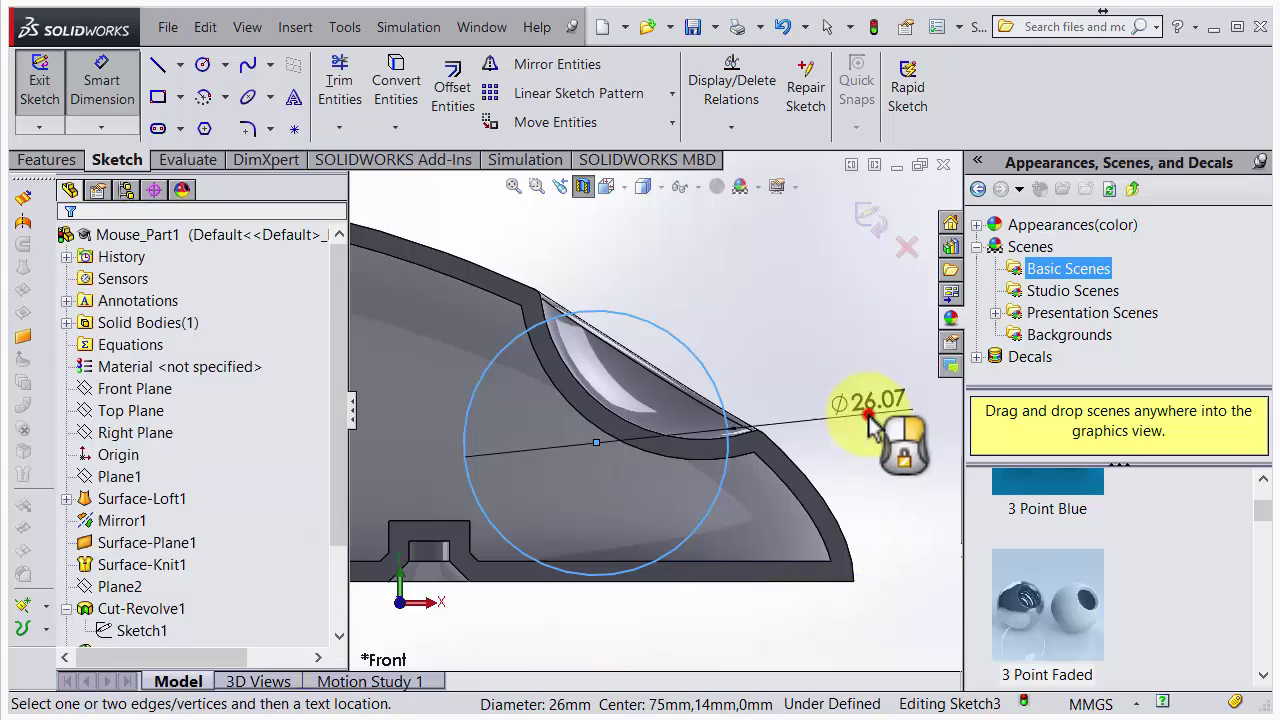
{"action": "left_click", "coordinate": [868, 415]}
{"action": "type", "text": "2"}
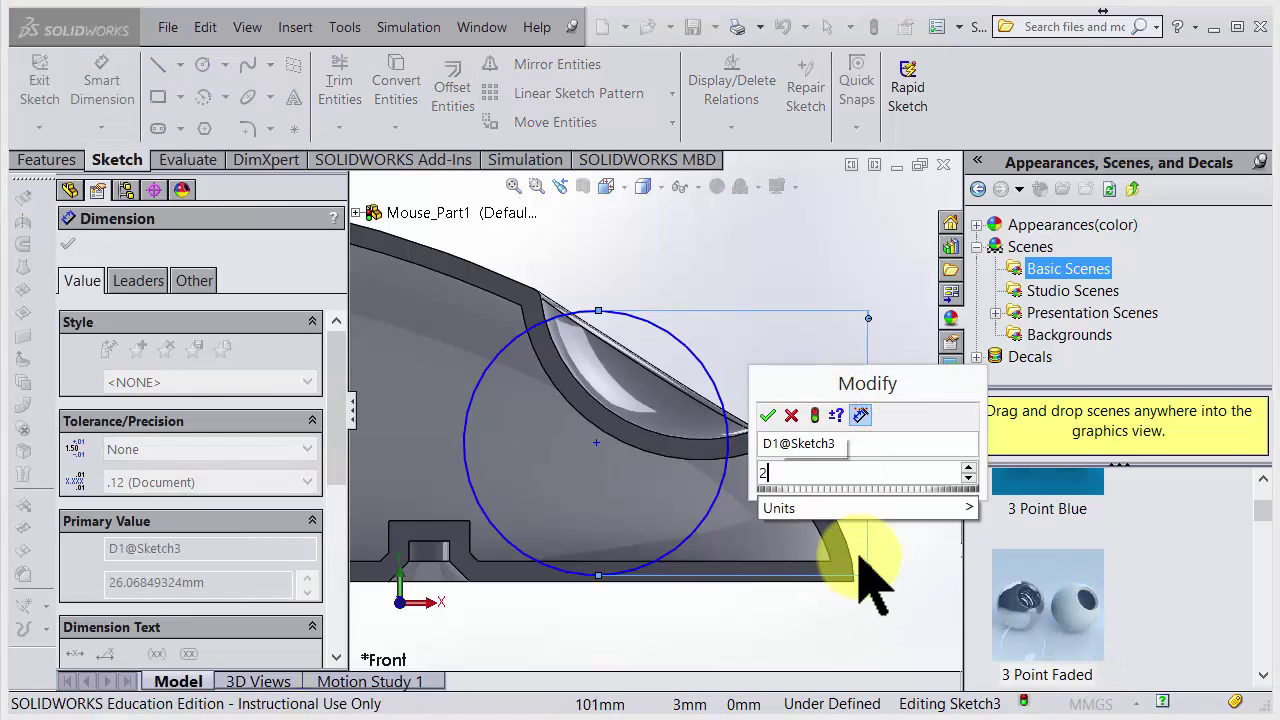
{"action": "type", "text": "6"}
{"action": "key", "text": "Return"}
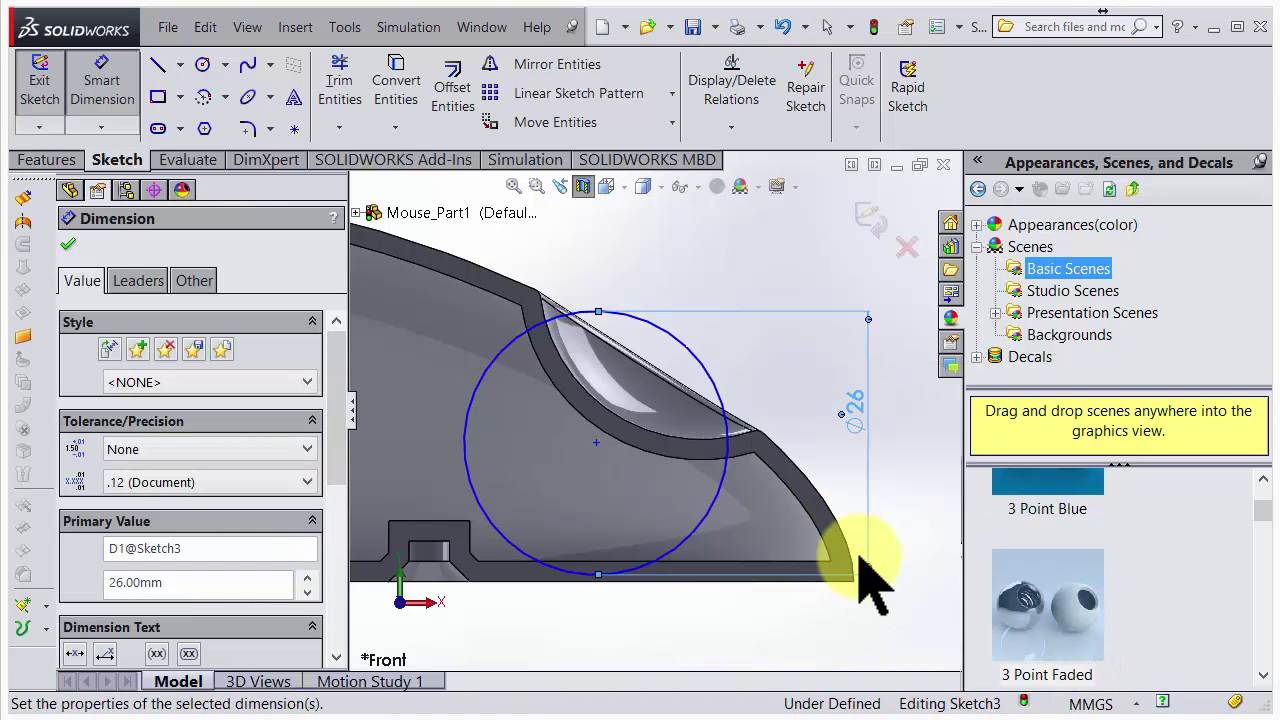
- Extrude the 26 mm circle Mid Plane to 8mm depth as Boss-Extrude1
{"action": "left_click", "coordinate": [867, 233]}
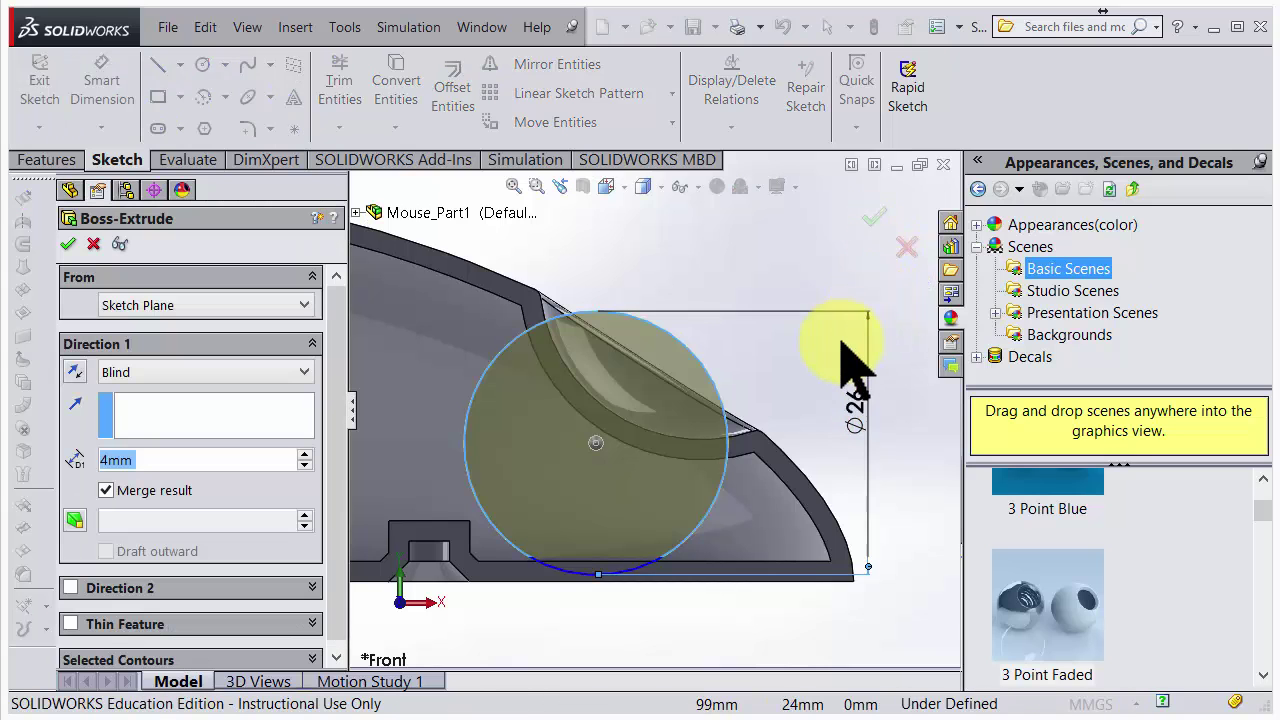
{"action": "mouse_move", "coordinate": [851, 357]}
{"action": "middle_mouse_down"}
{"action": "mouse_move", "coordinate": [693, 443]}
{"action": "mouse_move", "coordinate": [618, 508]}
{"action": "middle_mouse_up"}
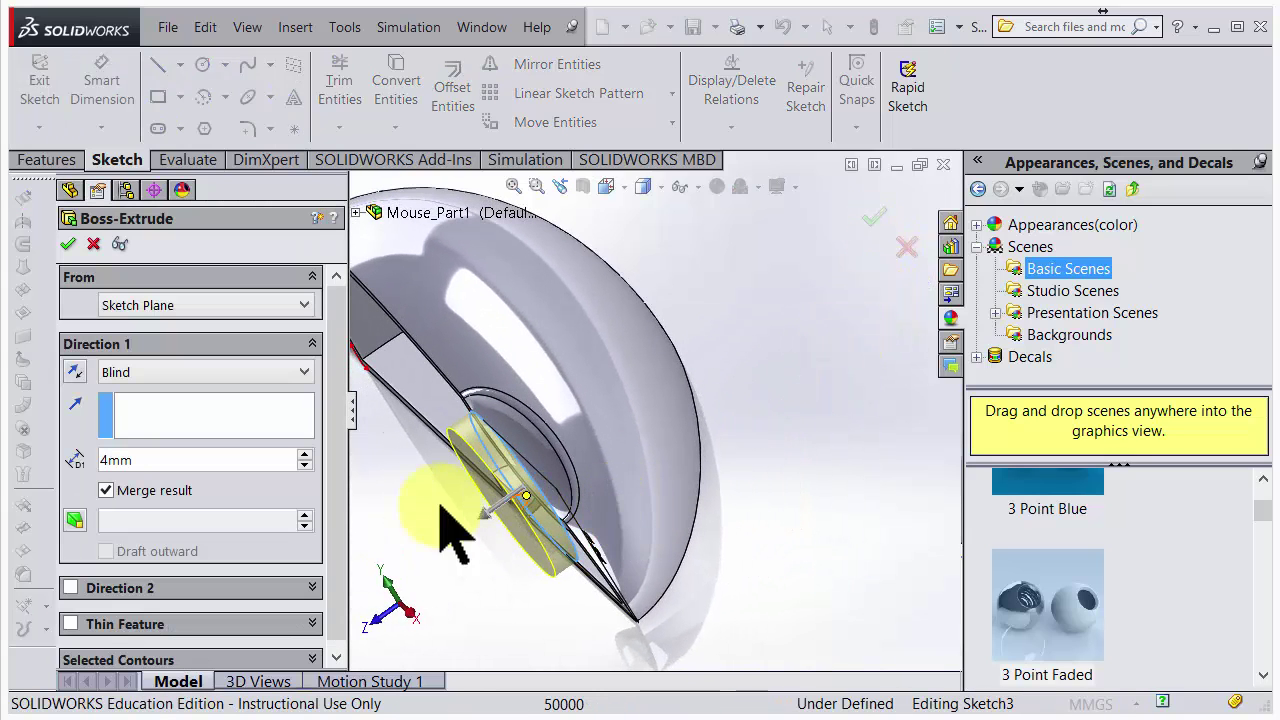
{"action": "left_click", "coordinate": [306, 375]}
{"action": "left_click", "coordinate": [286, 492]}
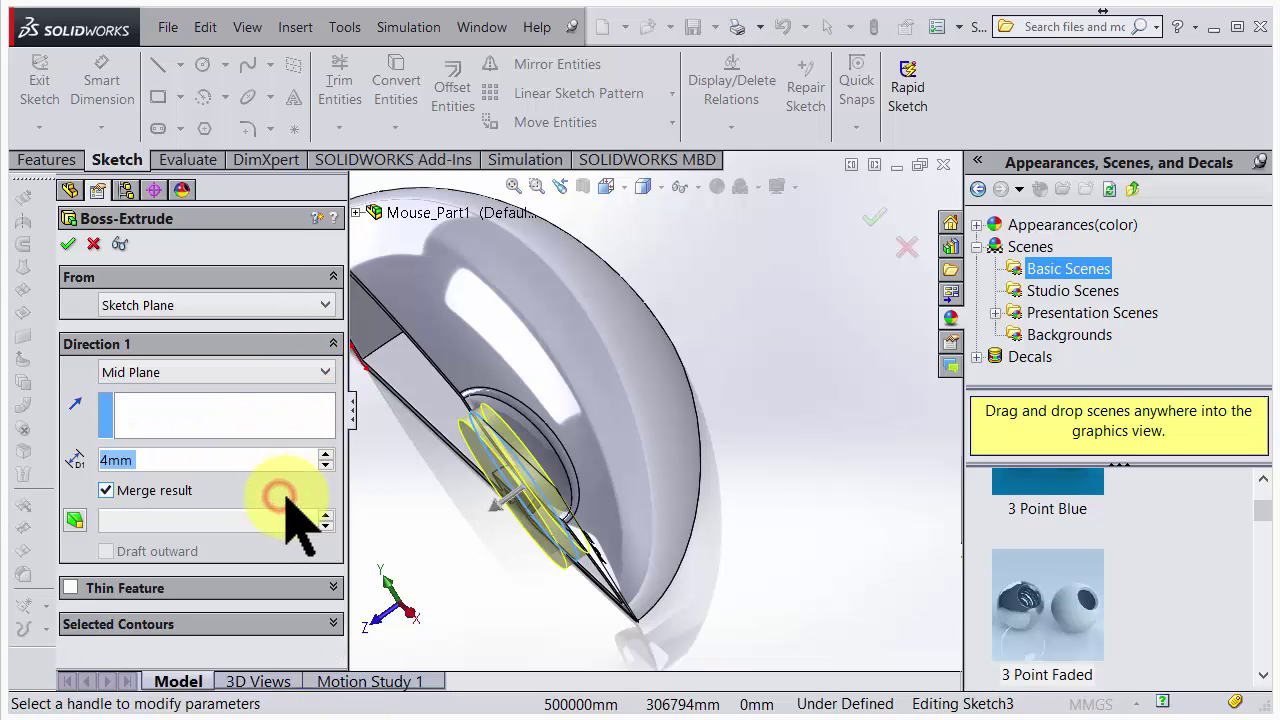
{"action": "middle_click_drag", "start_coordinate": [495, 525], "coordinate": [512, 411]}
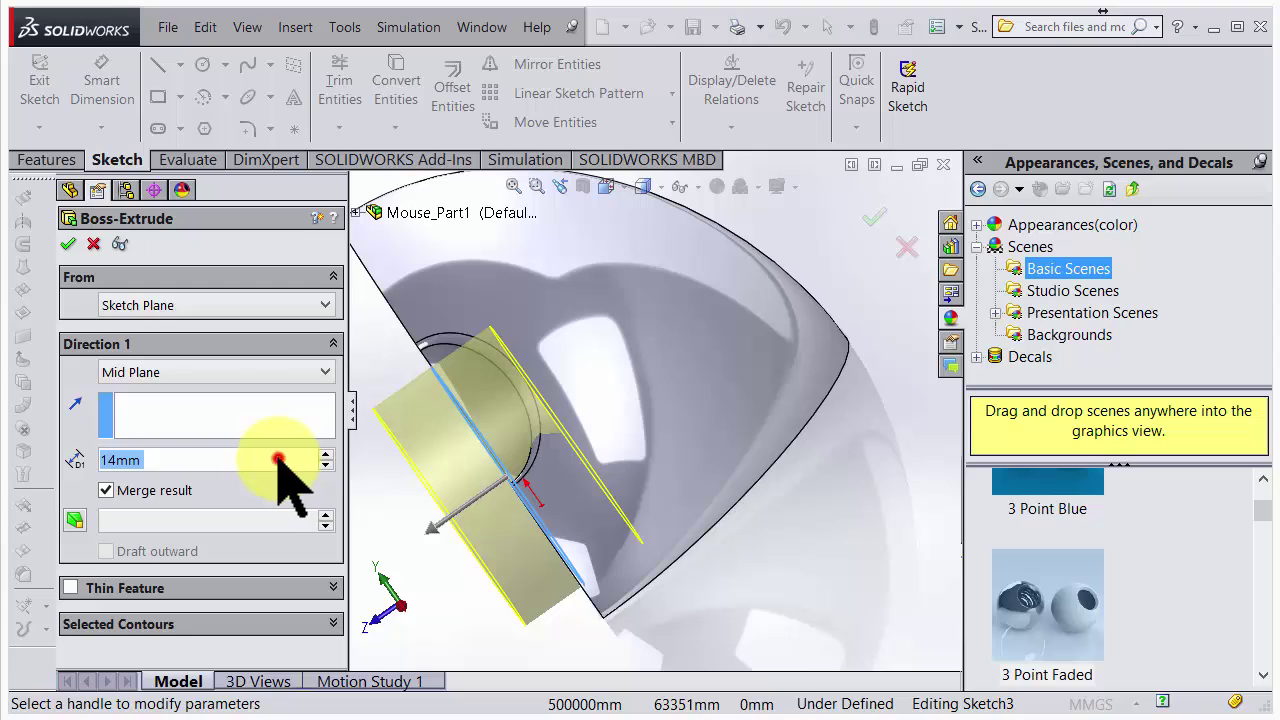
{"action": "left_click", "coordinate": [205, 459]}
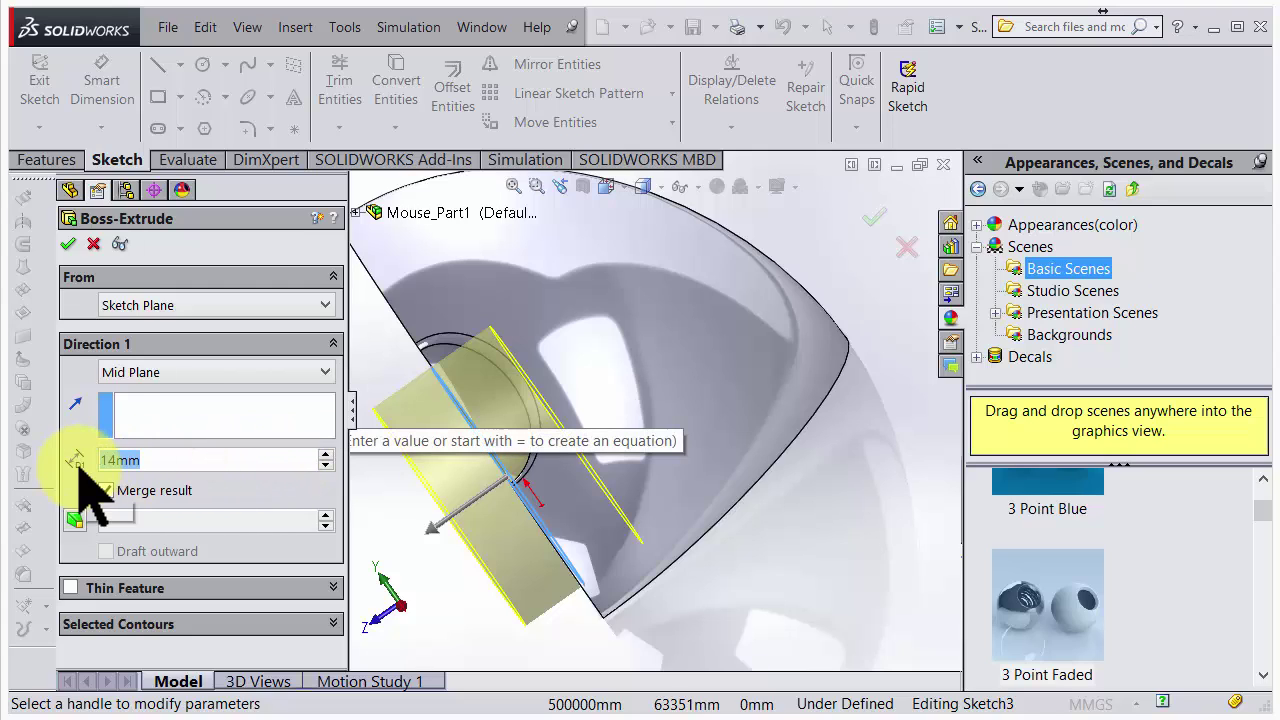
{"action": "type", "text": "8"}
{"action": "key", "text": "Return"}
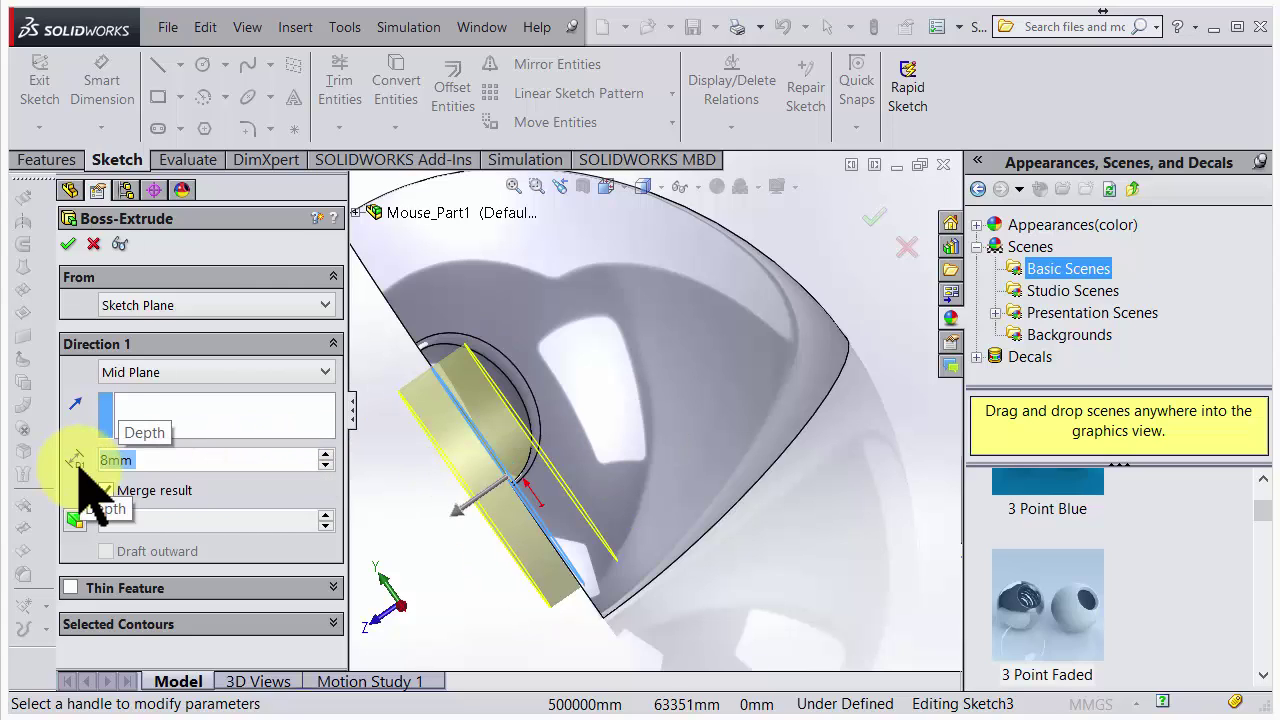
{"action": "middle_click_drag", "start_coordinate": [528, 471], "coordinate": [515, 445]}
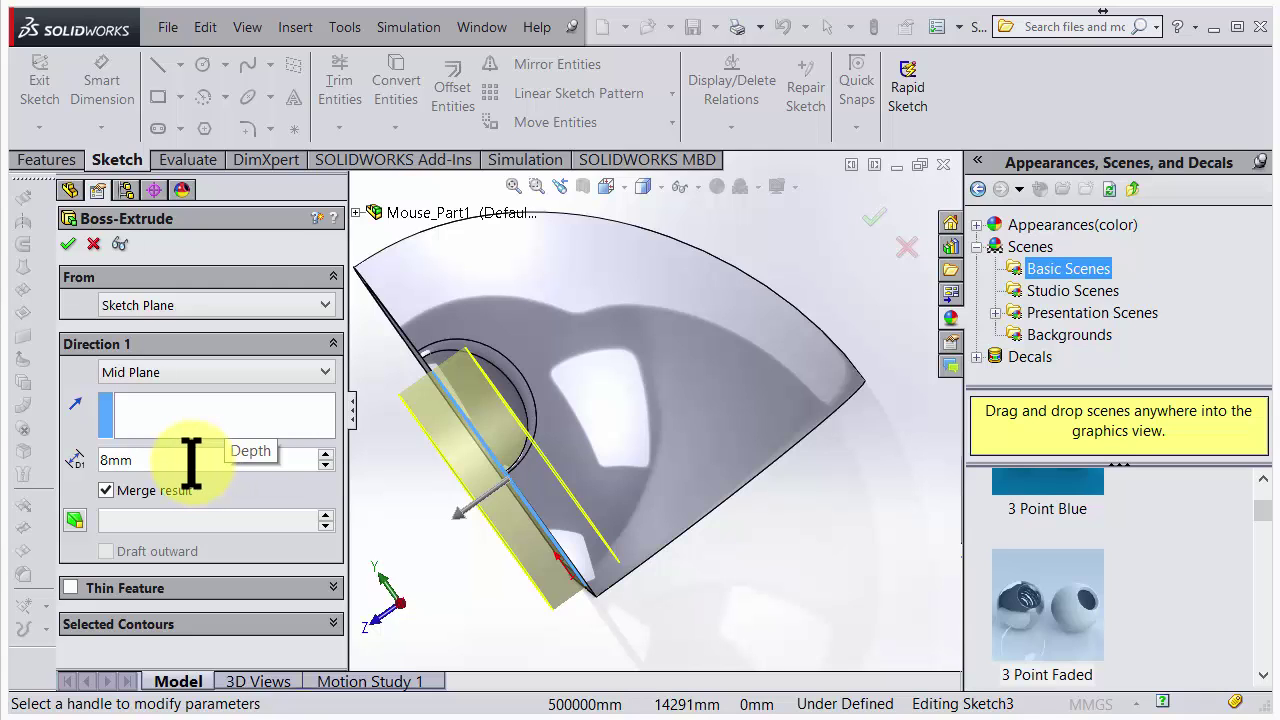
{"action": "left_click", "coordinate": [68, 244]}
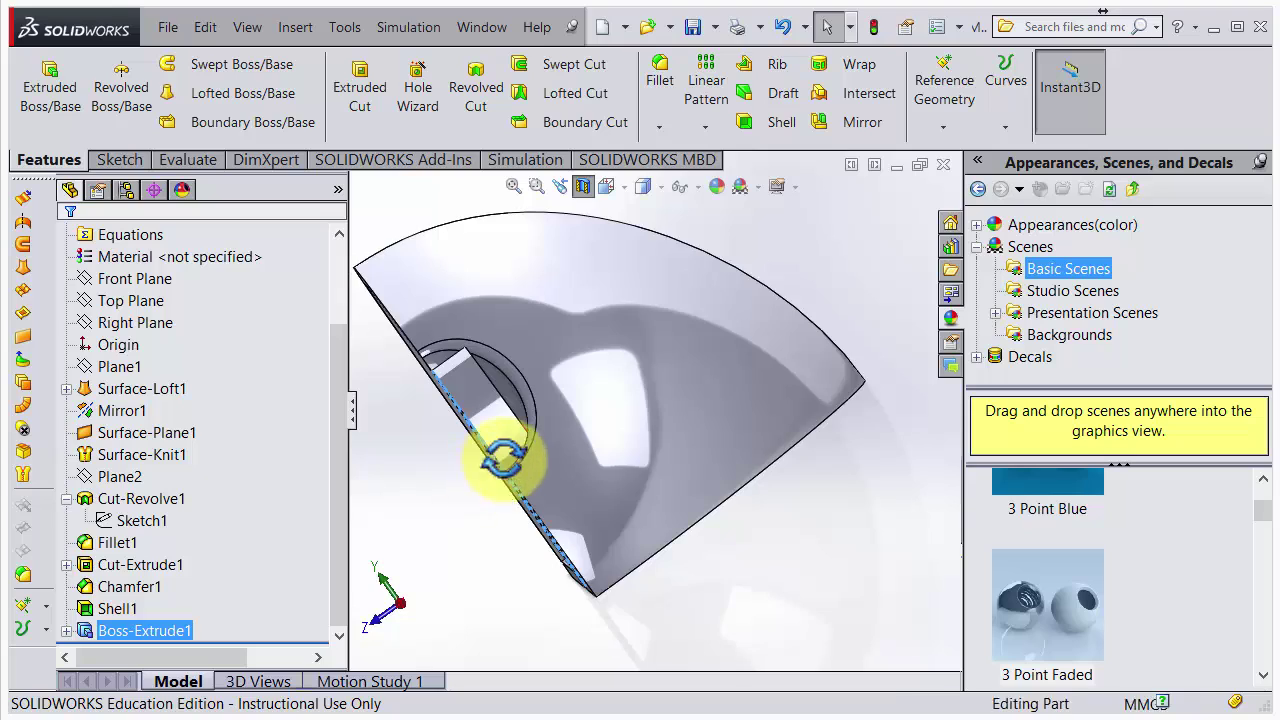
{"action": "middle_click_drag", "start_coordinate": [503, 458], "coordinate": [617, 429]}
{"action": "scroll", "coordinate": [548, 390], "scroll_direction": "down", "scroll_amount": 4}
{"action": "scroll", "coordinate": [531, 544], "scroll_direction": "down", "scroll_amount": 3}
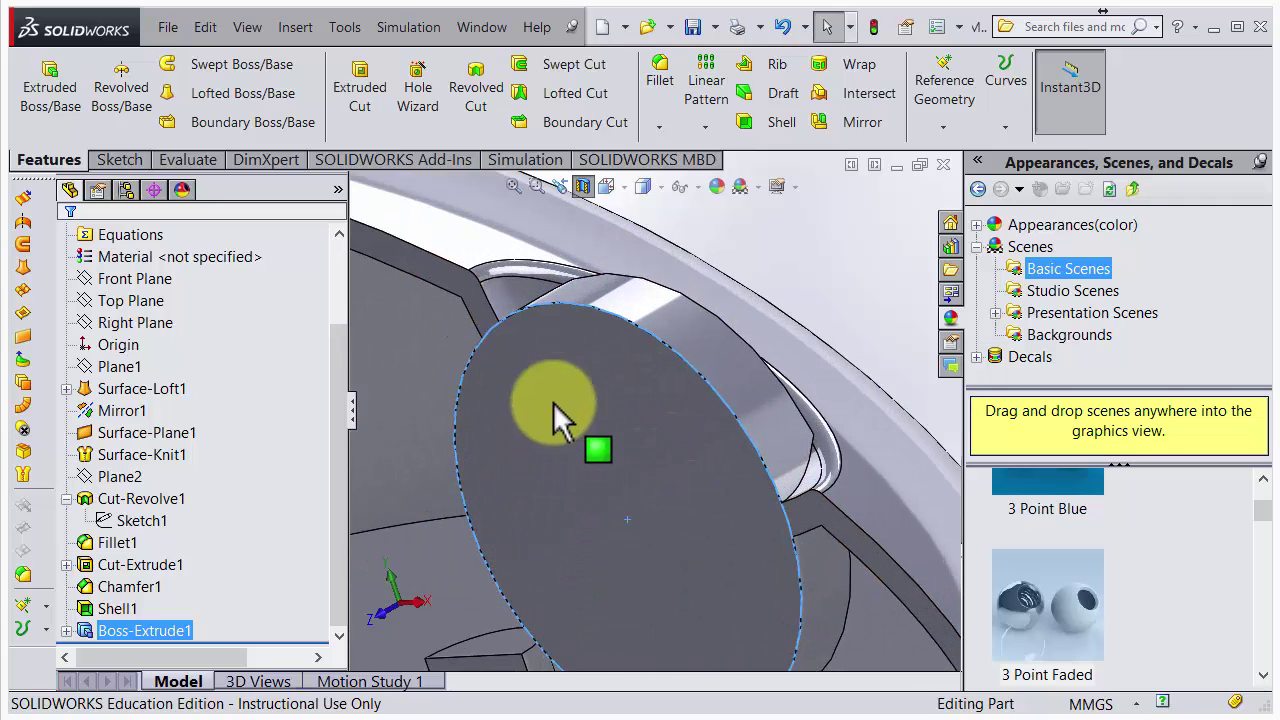
{"action": "scroll", "coordinate": [553, 402], "scroll_direction": "down", "scroll_amount": 1}
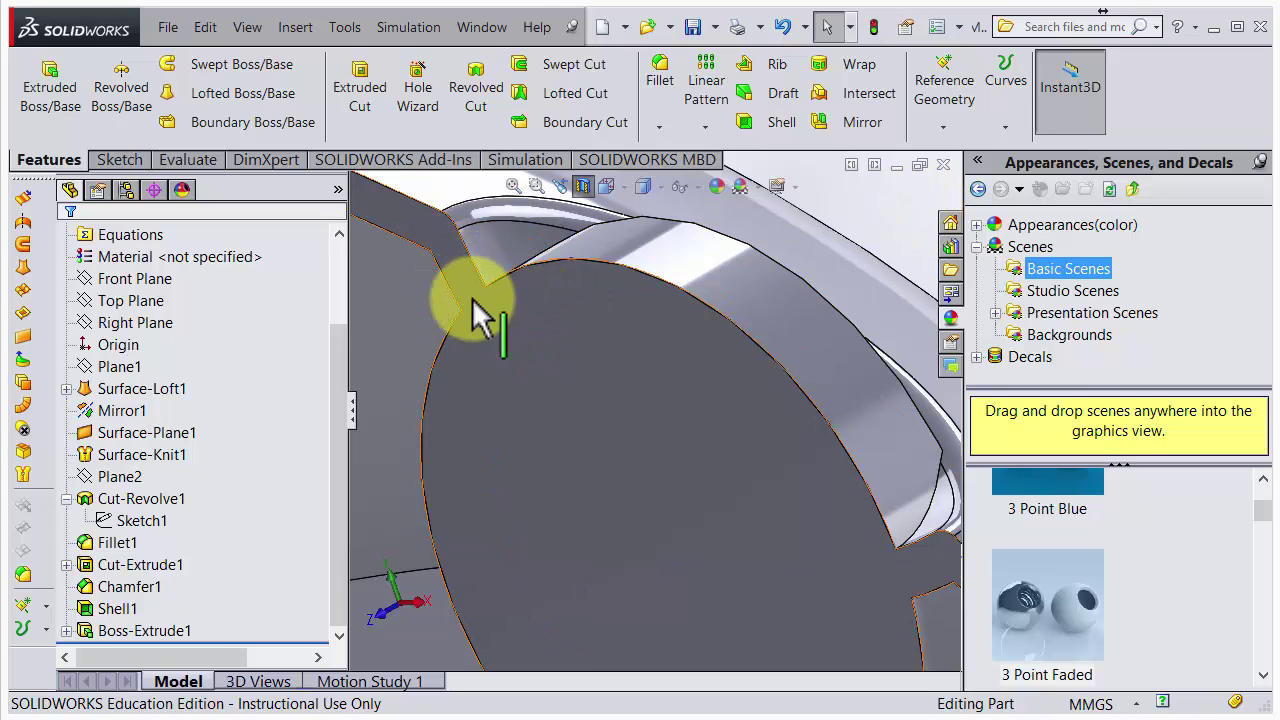
{"action": "scroll", "coordinate": [518, 330], "scroll_direction": "up", "scroll_amount": 3}
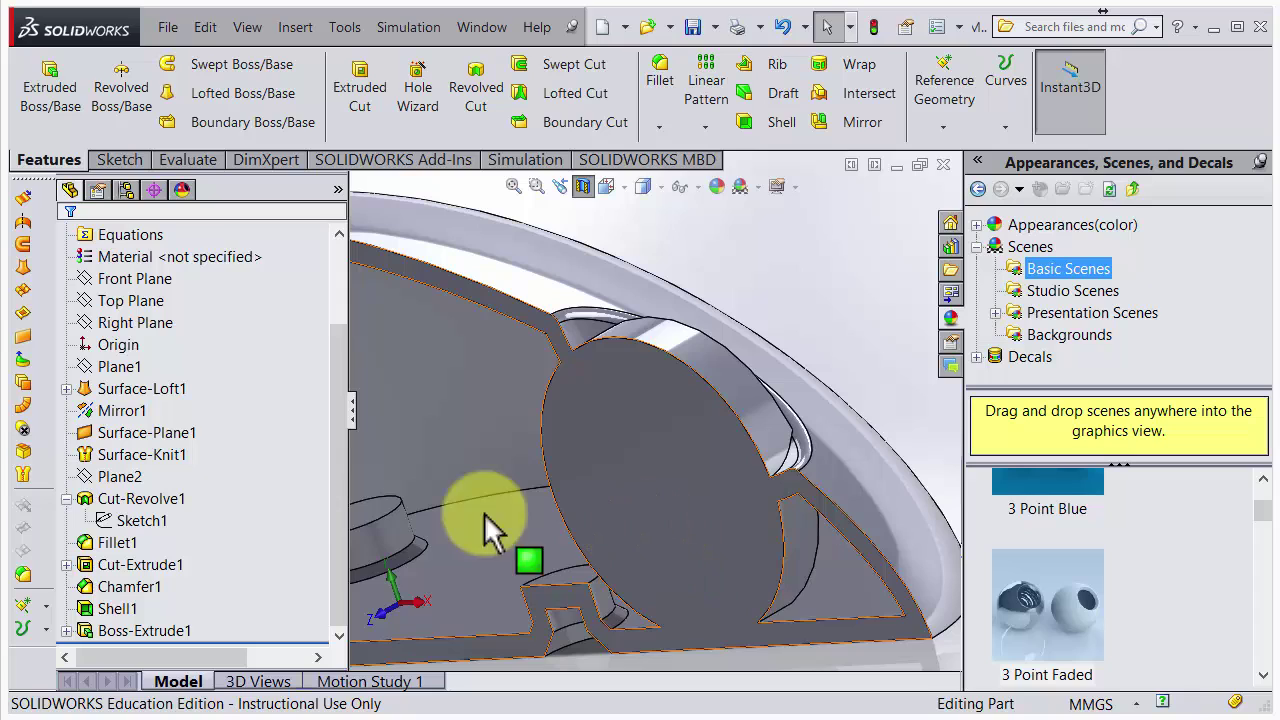
- Edit Boss-Extrude1 with Merge result unchecked so the 8mm wheel stays a separate body
{"action": "right_click", "coordinate": [80, 642]}
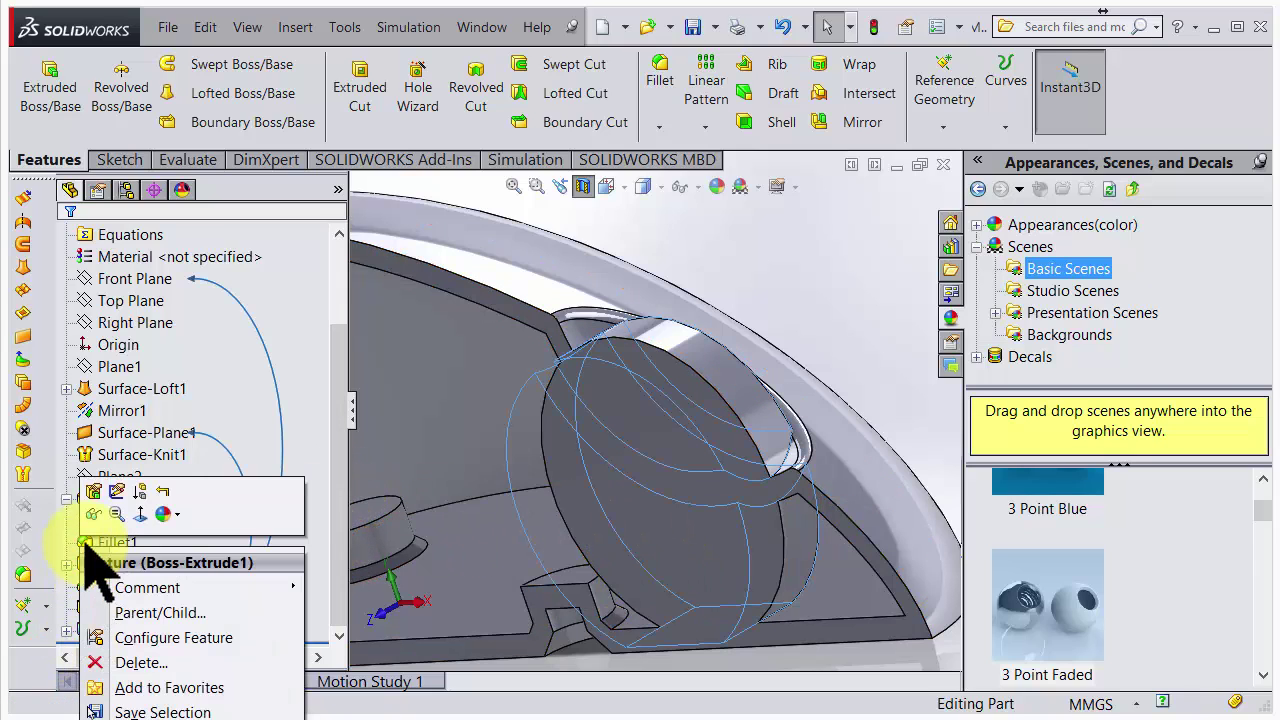
{"action": "left_click", "coordinate": [95, 491]}
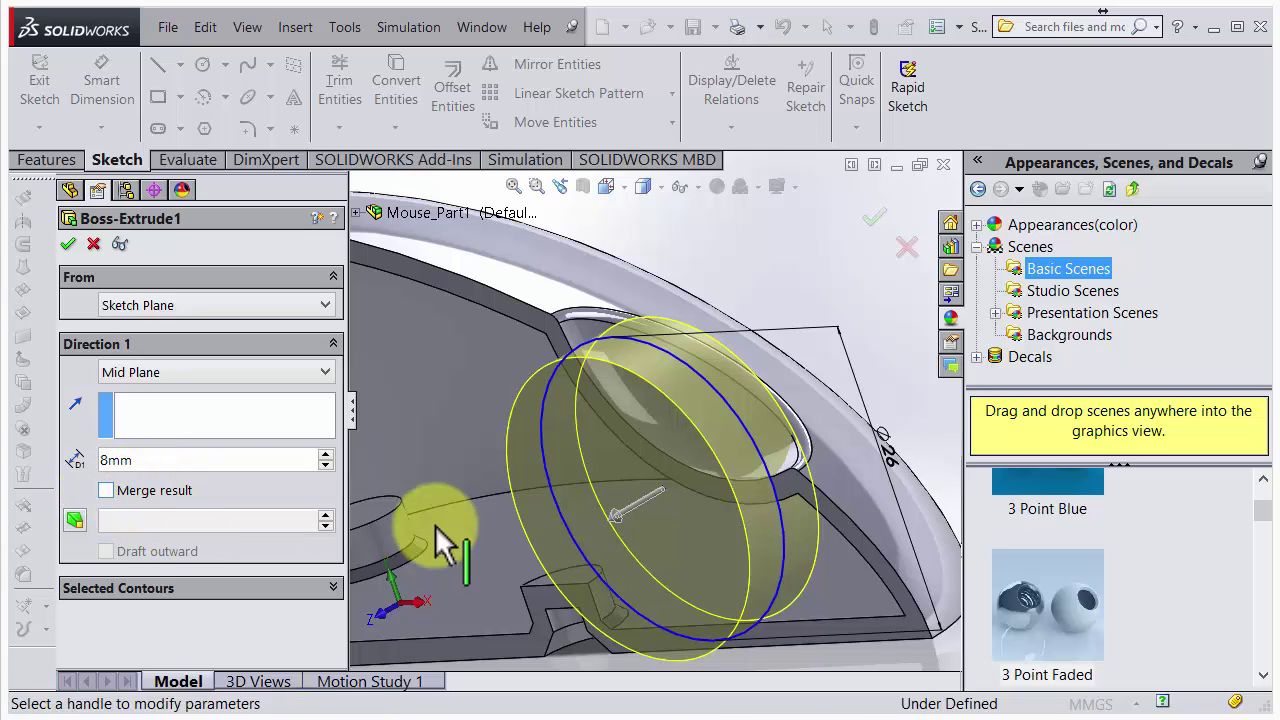
{"action": "left_click", "coordinate": [875, 218]}
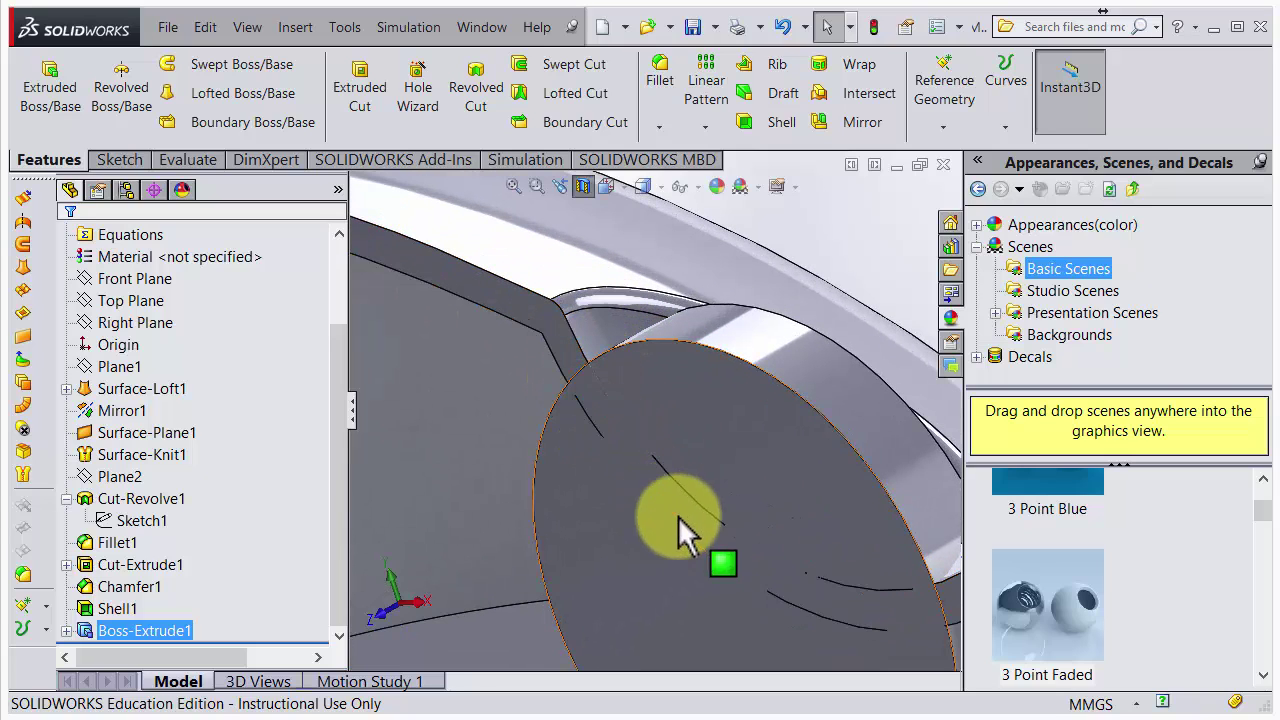
- Expand Solid Bodies(2), select Shell1 and Boss-Extrude1, then orbit into the wheel opening
{"action": "scroll", "coordinate": [608, 416], "scroll_direction": "up", "scroll_amount": 5}
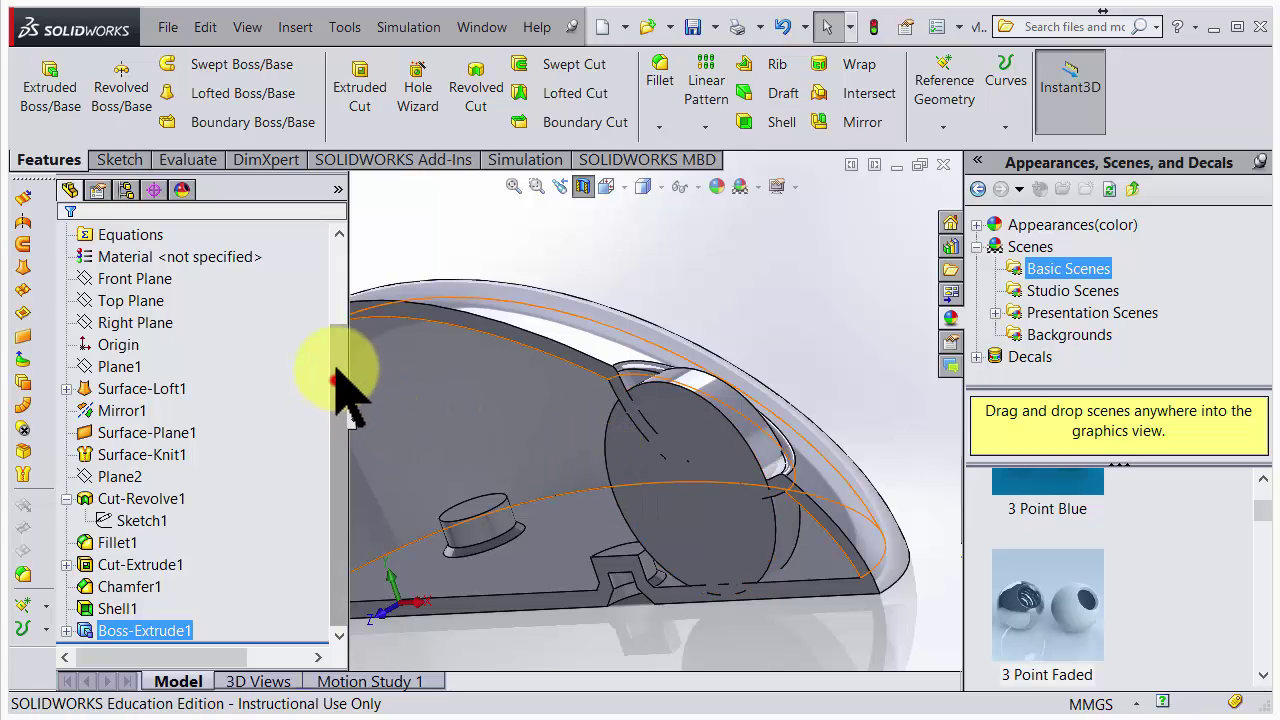
{"action": "left_click_drag", "start_coordinate": [340, 380], "coordinate": [343, 257]}
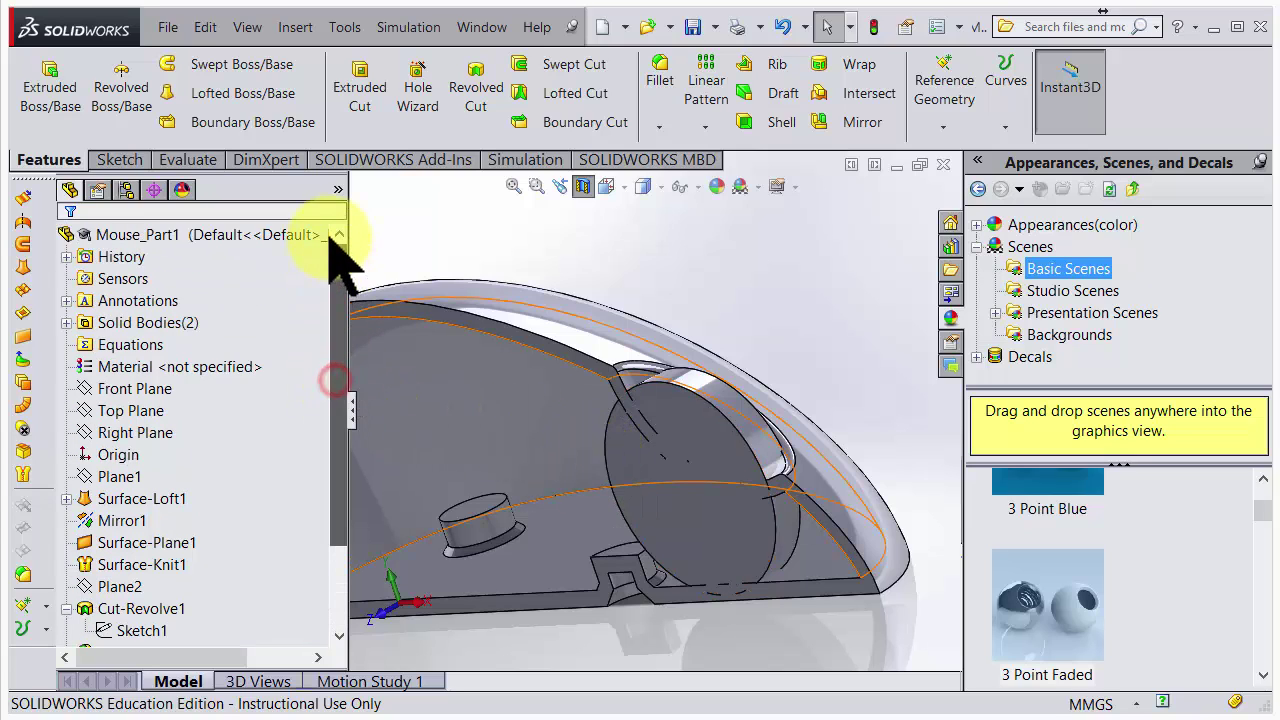
{"action": "left_click", "coordinate": [66, 322]}
{"action": "left_click", "coordinate": [118, 344]}
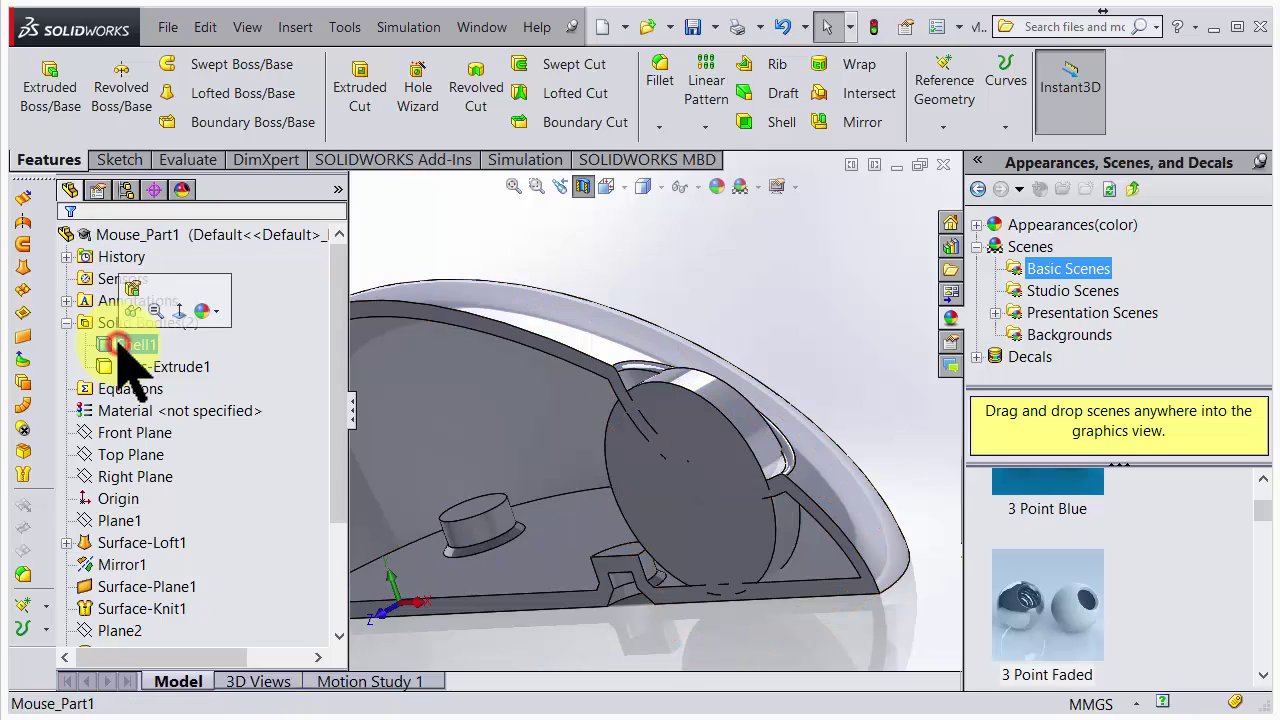
{"action": "left_click", "coordinate": [140, 366], "text": "ctrl"}
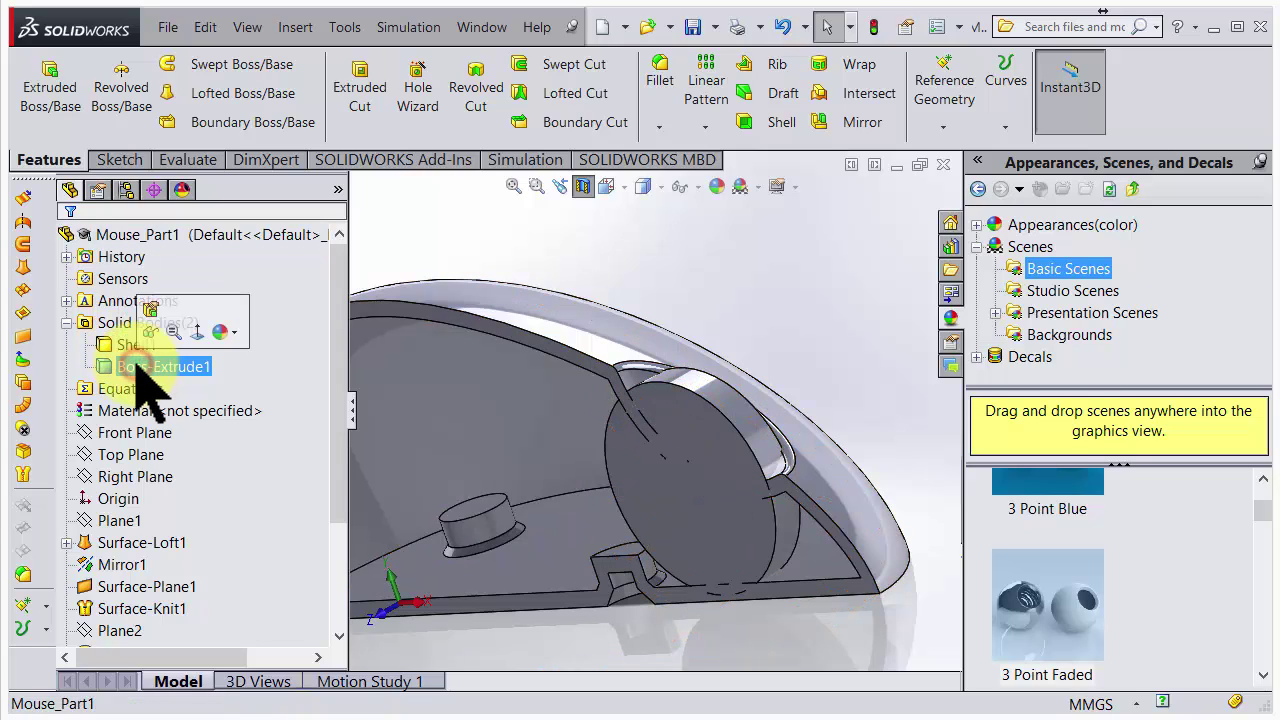
{"action": "left_click", "coordinate": [603, 266]}
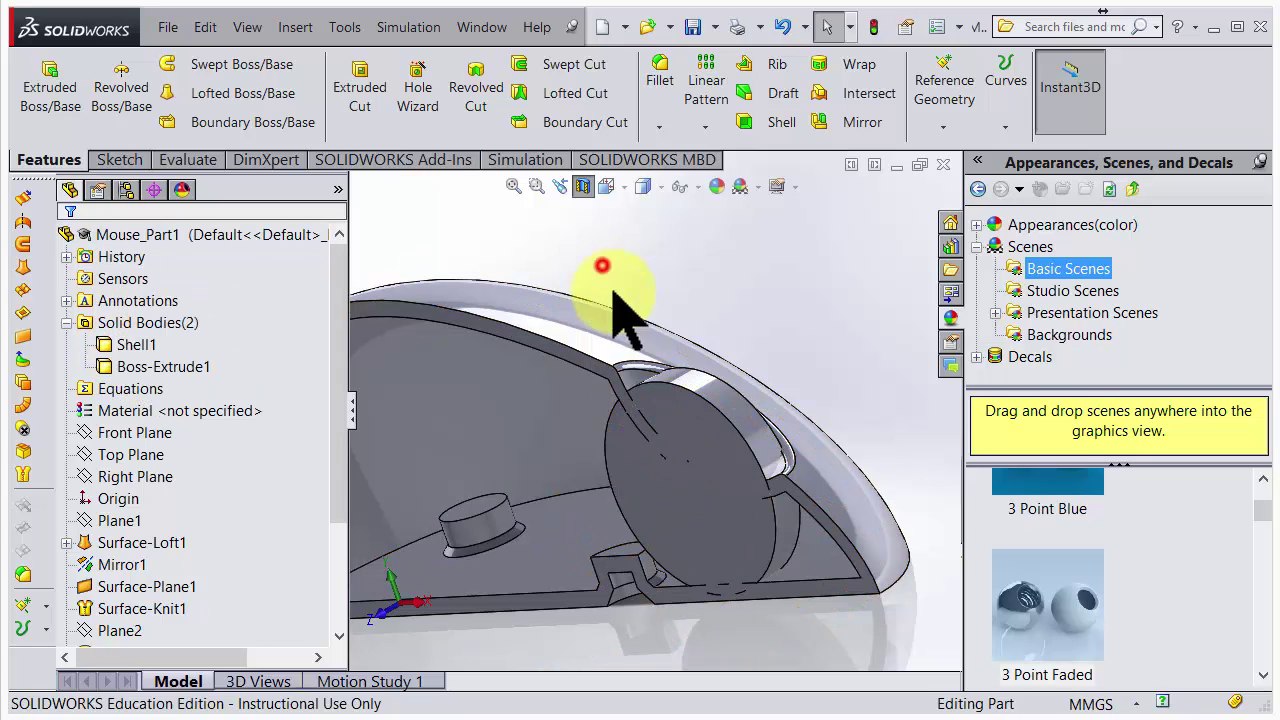
{"action": "scroll", "coordinate": [672, 449], "scroll_direction": "down", "scroll_amount": 5}
{"action": "middle_click_drag", "start_coordinate": [698, 474], "coordinate": [660, 400]}
{"action": "scroll", "coordinate": [586, 200], "scroll_direction": "up", "scroll_amount": 3}
{"action": "scroll", "coordinate": [676, 471], "scroll_direction": "down", "scroll_amount": 2}
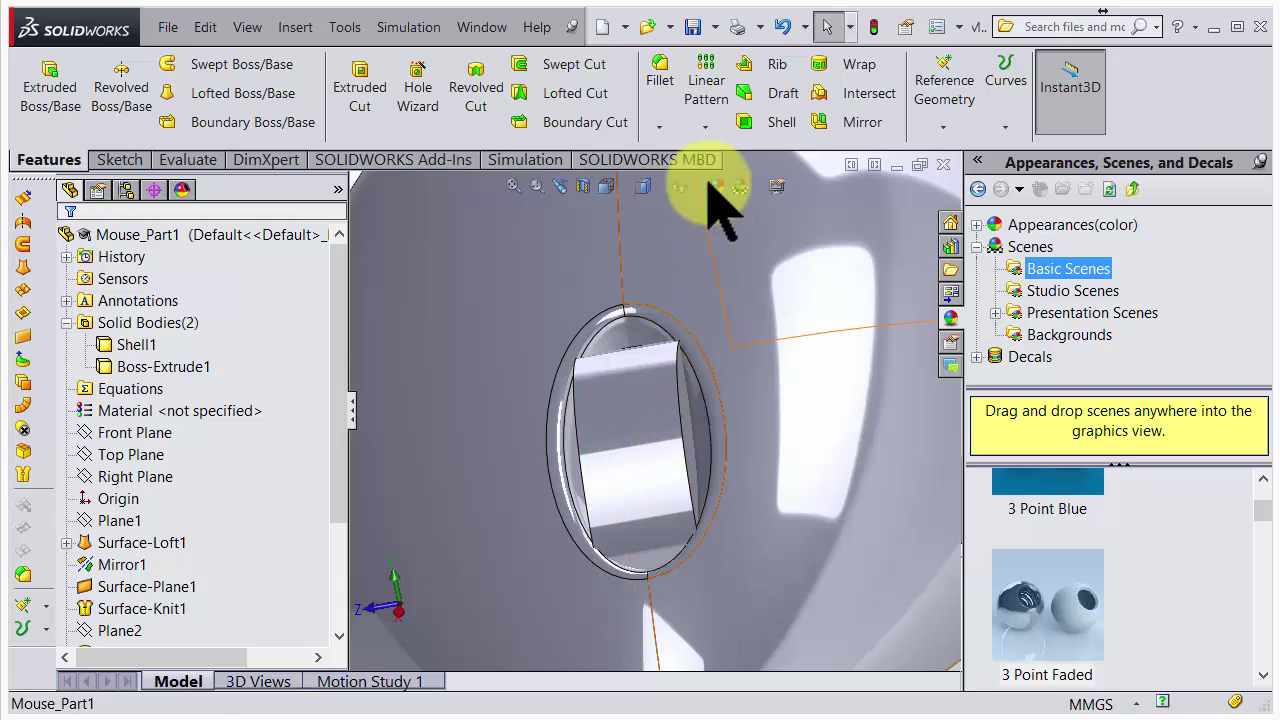
- Pick both rim edges of the scroll wheel for a fillet
{"action": "left_click", "coordinate": [660, 66]}
{"action": "left_click", "coordinate": [680, 395]}
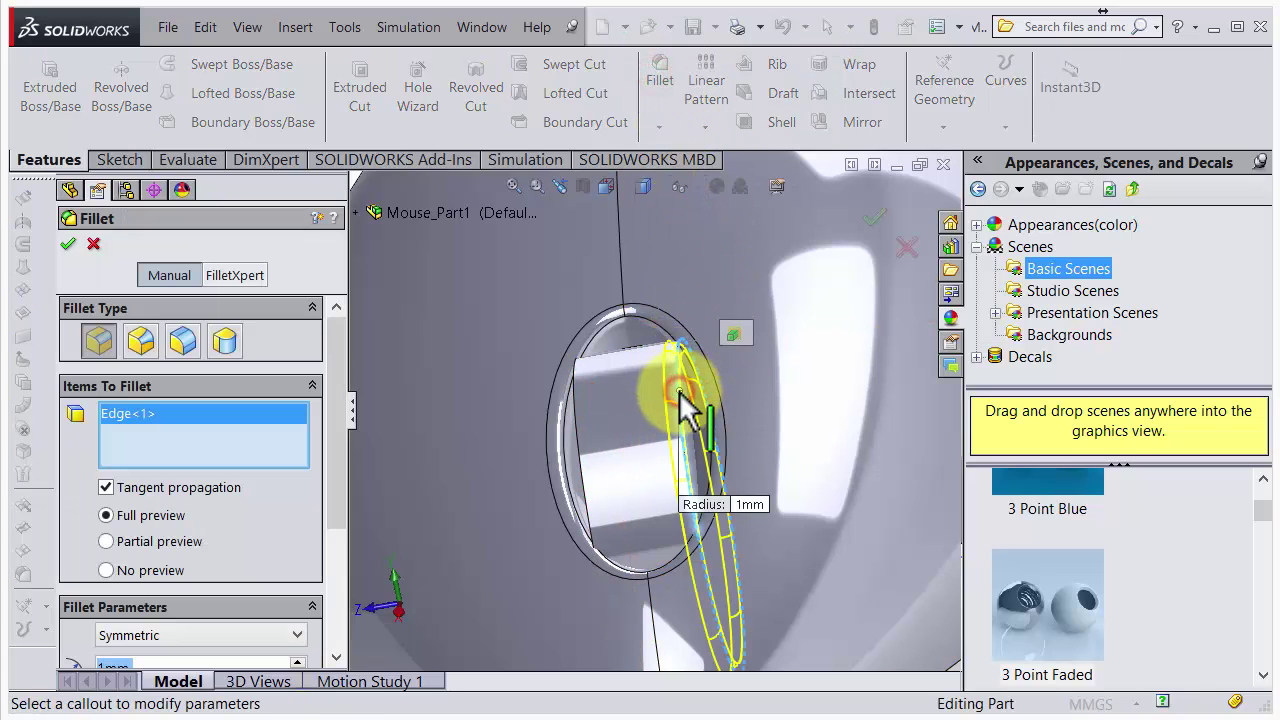
{"action": "left_click", "coordinate": [578, 430]}
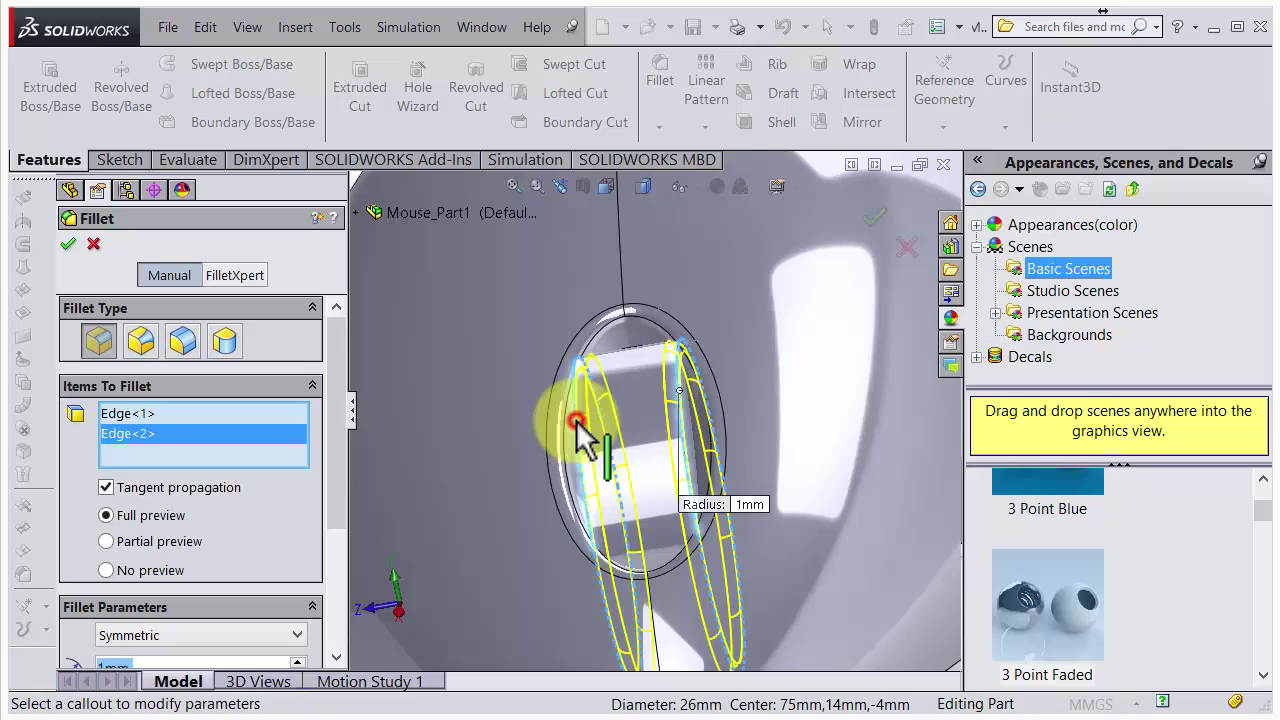
{"action": "middle_click_drag", "start_coordinate": [580, 429], "coordinate": [618, 396]}
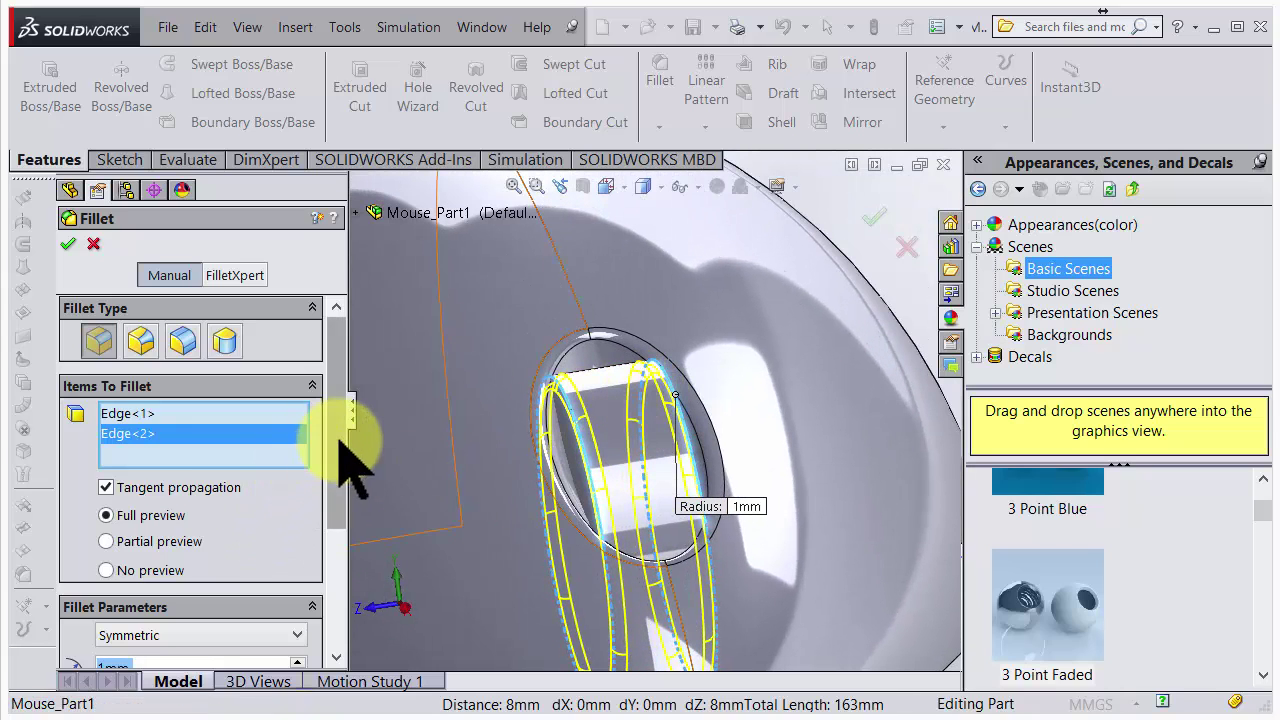
{"action": "left_click_drag", "start_coordinate": [337, 457], "coordinate": [337, 586]}
- Set the fillet radius to 2.5mm, after first trying 3mm, and accept it
{"action": "left_click", "coordinate": [258, 461]}
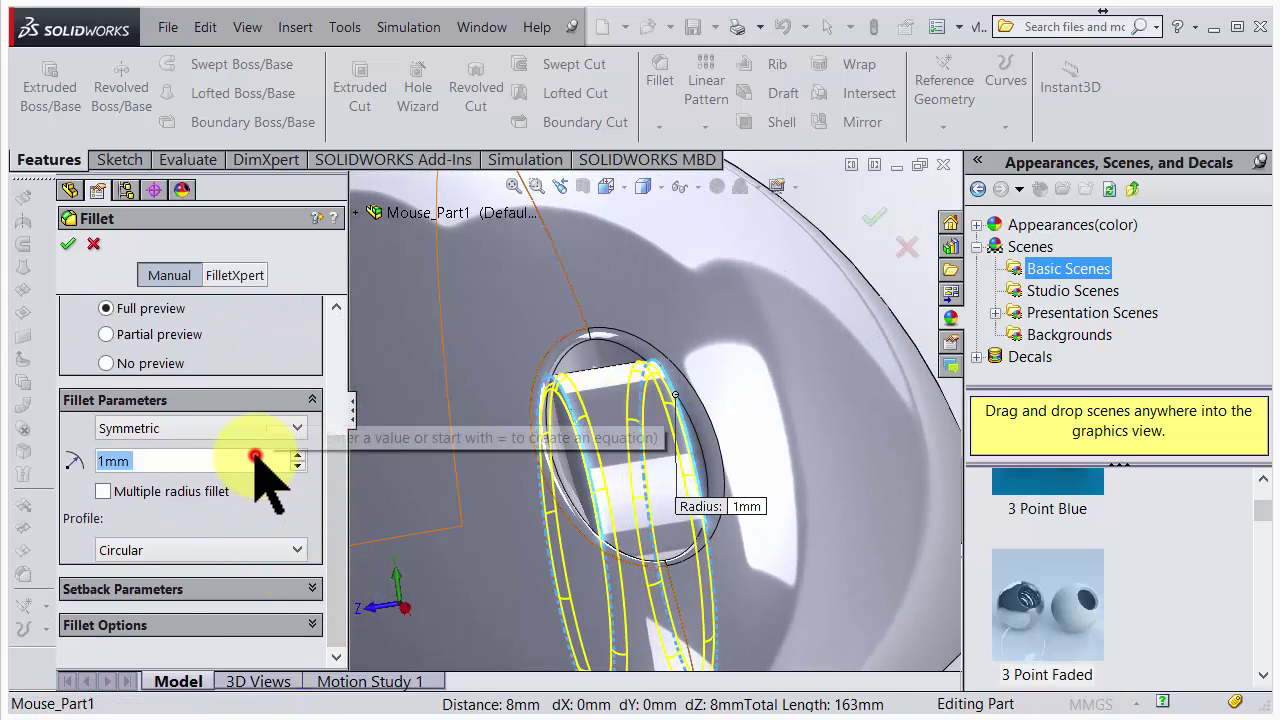
{"action": "left_click_drag", "start_coordinate": [221, 460], "coordinate": [60, 460]}
{"action": "type", "text": "3"}
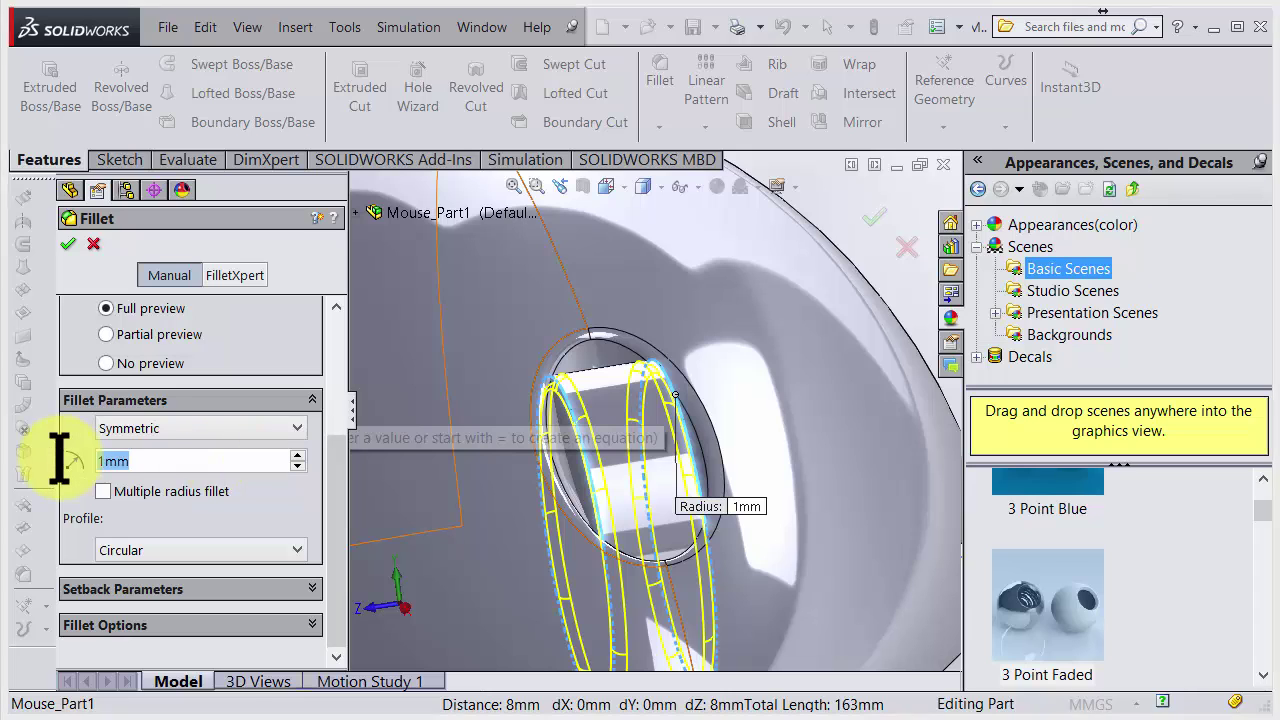
{"action": "key", "text": "Return"}
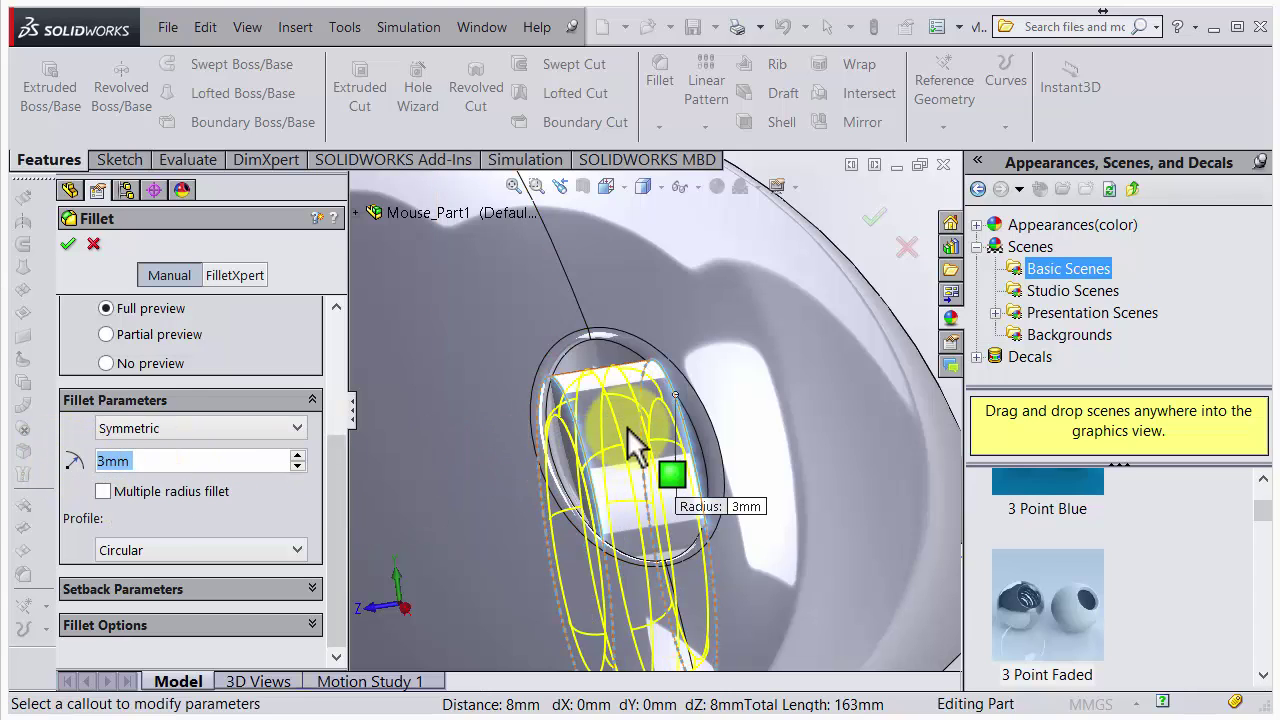
{"action": "left_click", "coordinate": [190, 463]}
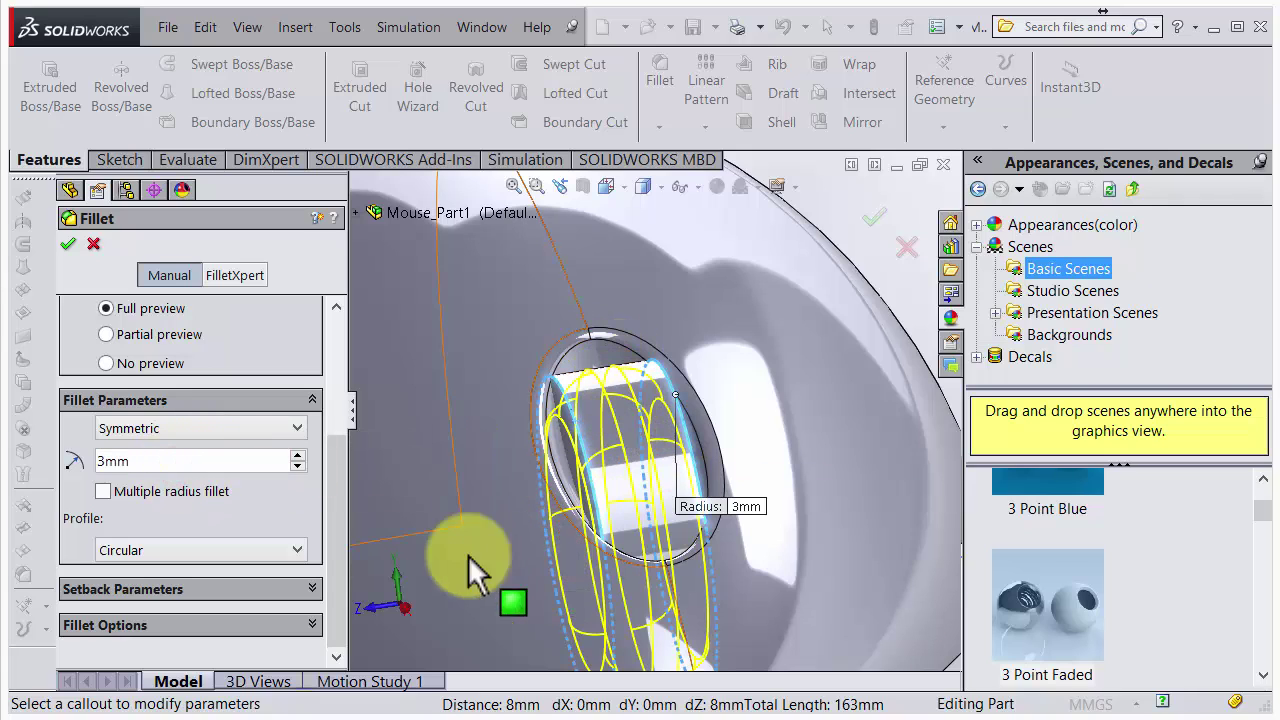
{"action": "double_click", "coordinate": [177, 463]}
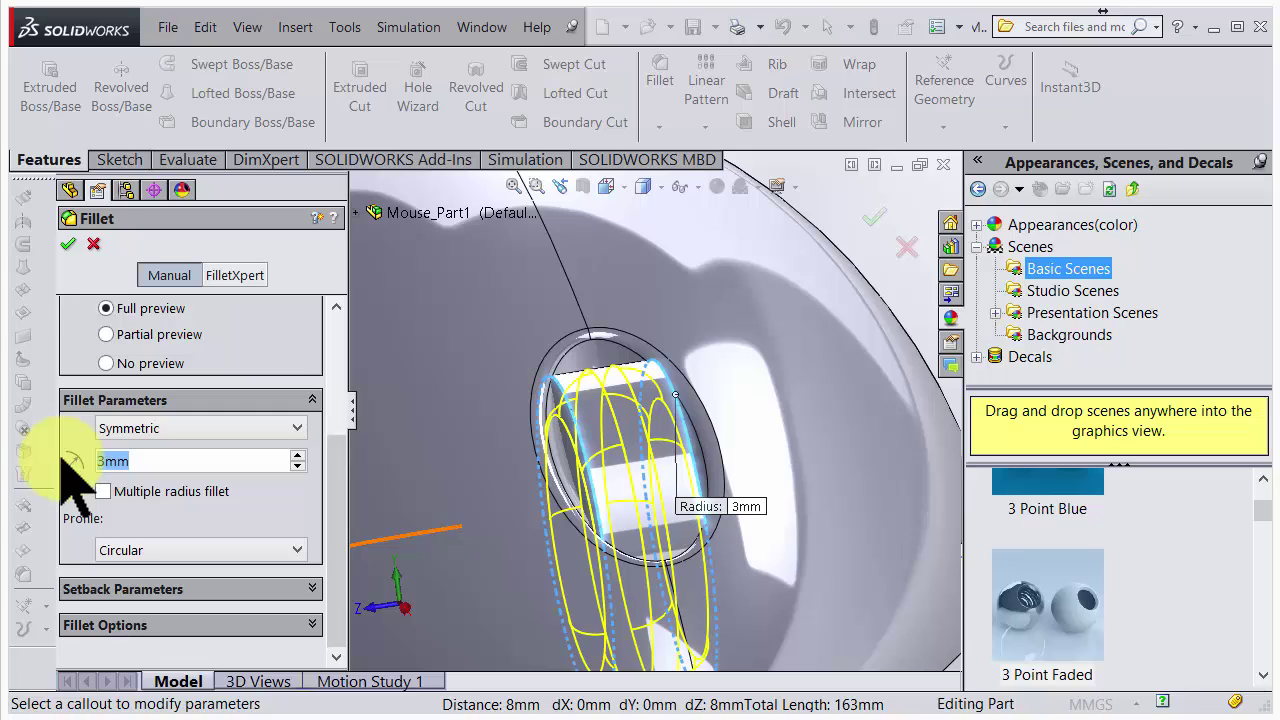
{"action": "type", "text": "2."}
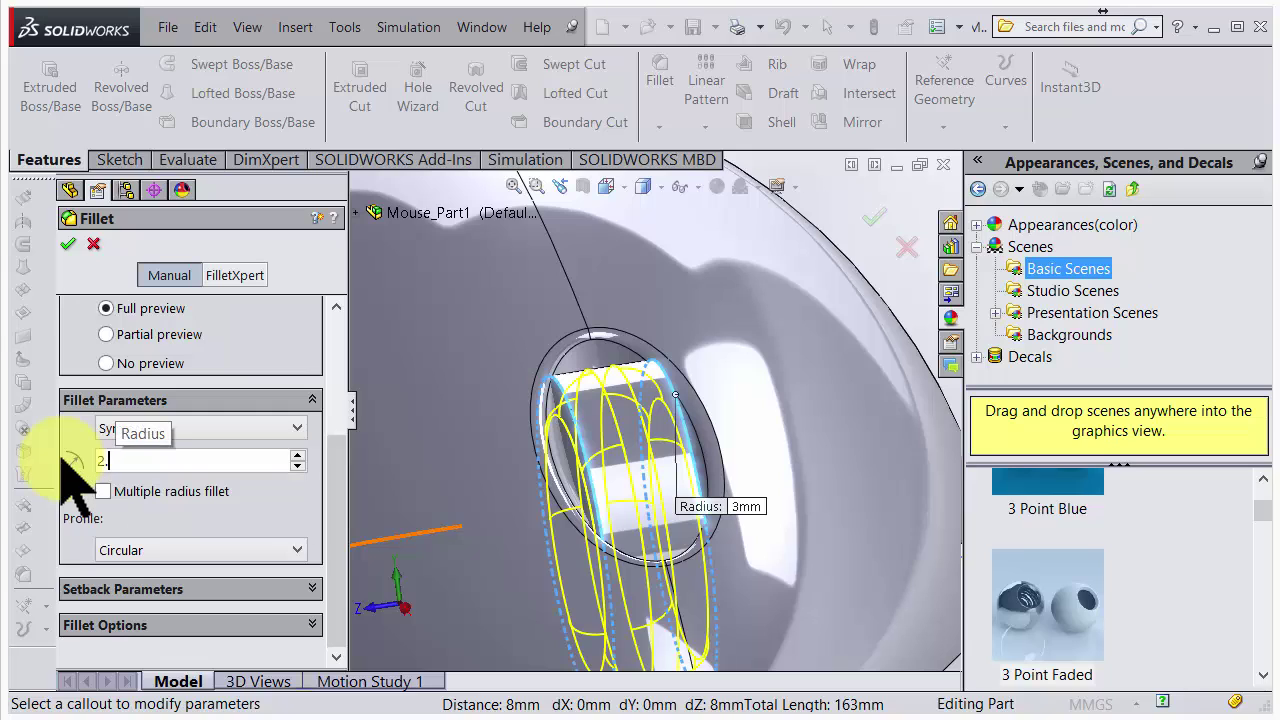
{"action": "type", "text": "5"}
{"action": "key", "text": "Return"}
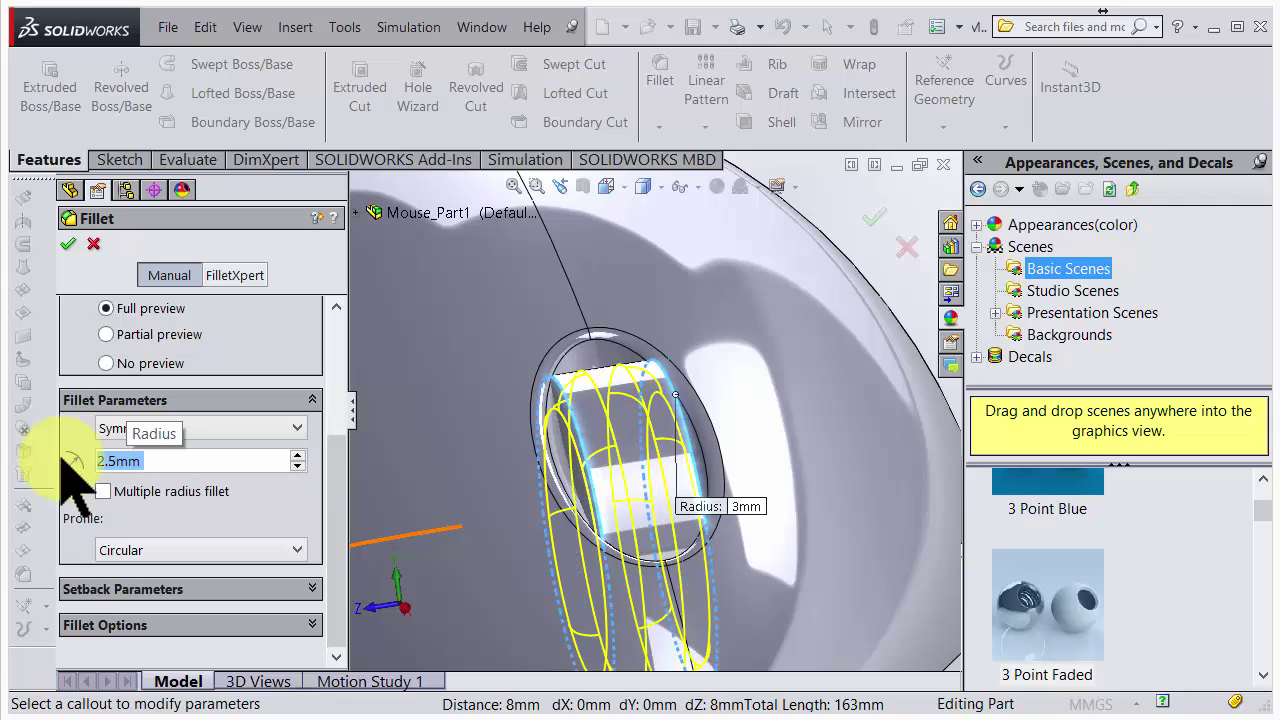
{"action": "left_click", "coordinate": [869, 217]}
{"action": "middle_click_drag", "start_coordinate": [808, 309], "coordinate": [657, 450]}
{"action": "scroll", "coordinate": [657, 443], "scroll_direction": "down", "scroll_amount": 2}
{"action": "scroll", "coordinate": [577, 405], "scroll_direction": "down", "scroll_amount": 3}
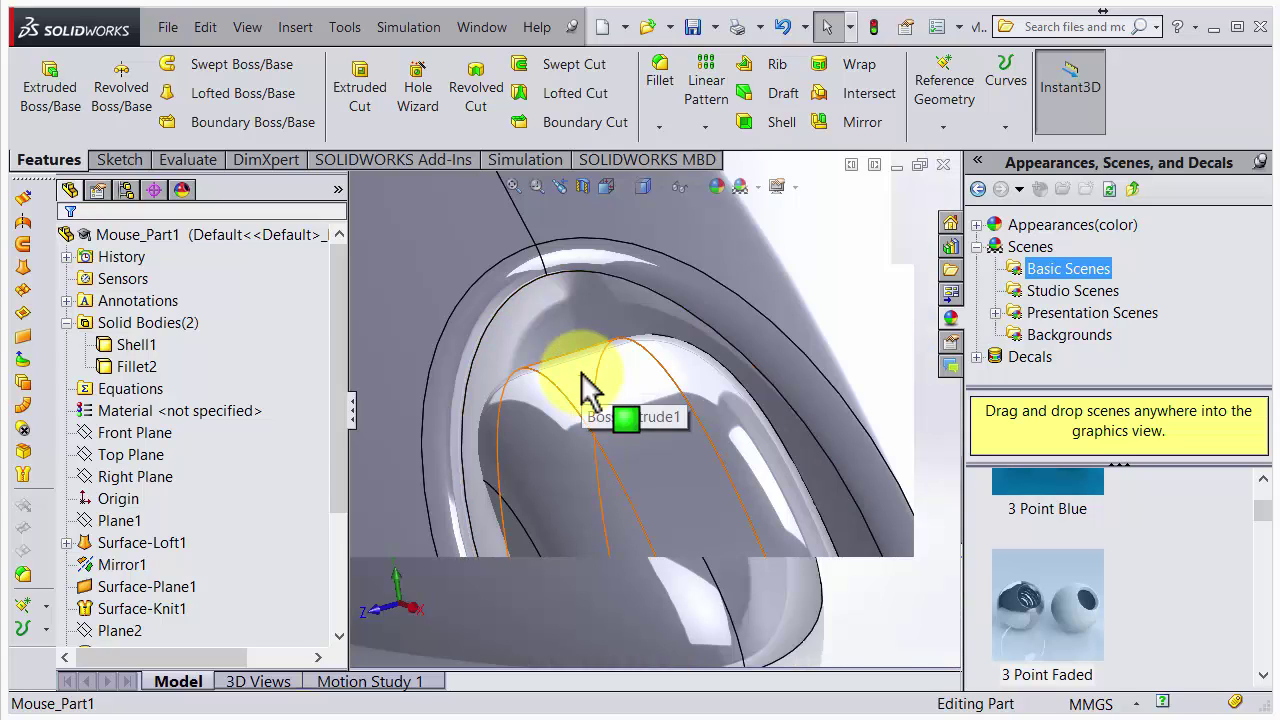
{"action": "middle_click_drag", "start_coordinate": [581, 390], "coordinate": [571, 428]}
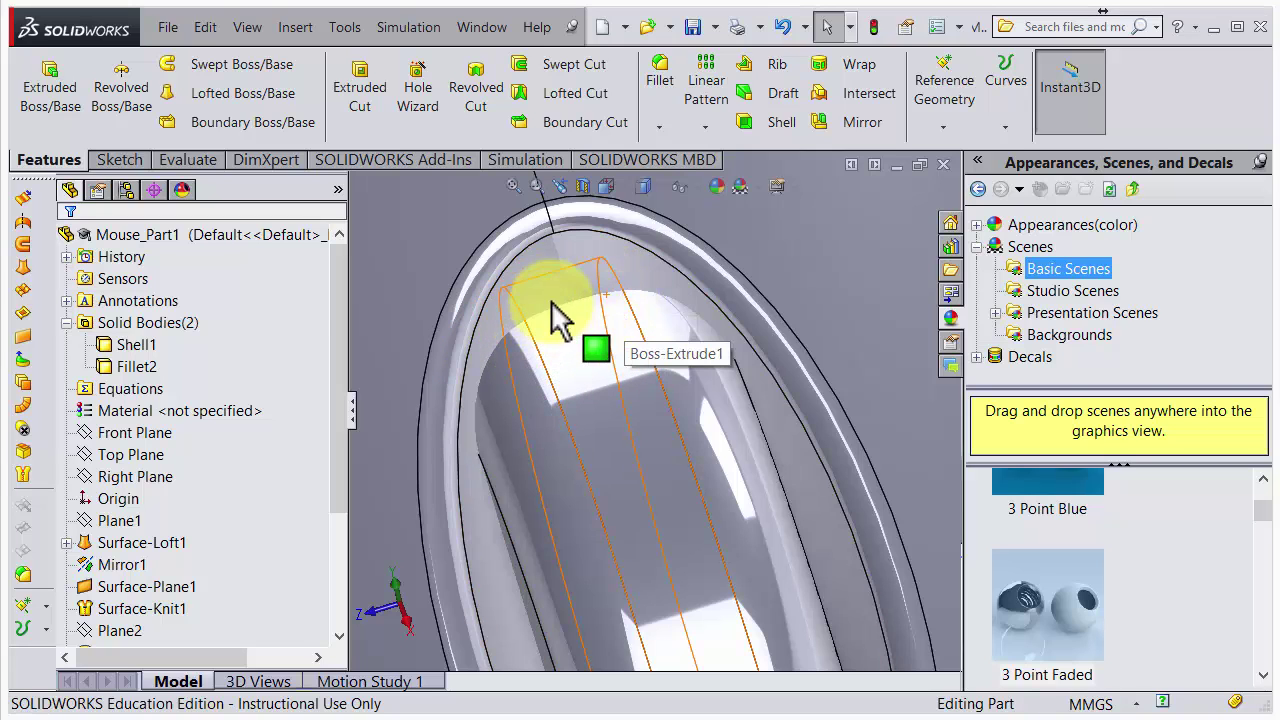
{"action": "mouse_move", "coordinate": [591, 428]}
{"action": "middle_mouse_down"}
{"action": "mouse_move", "coordinate": [606, 355]}
{"action": "mouse_move", "coordinate": [580, 357]}
{"action": "middle_mouse_up"}
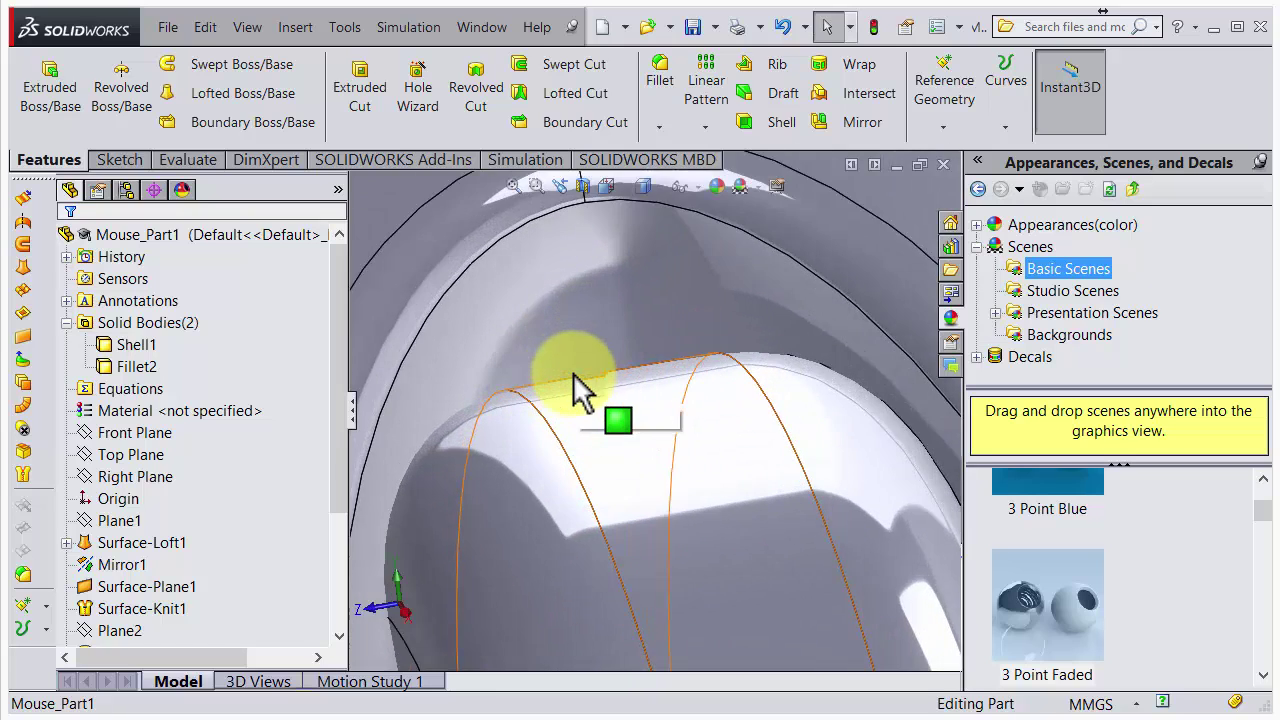
{"action": "scroll", "coordinate": [576, 396], "scroll_direction": "down", "scroll_amount": 3}
{"action": "middle_click_drag", "start_coordinate": [571, 400], "coordinate": [580, 457]}
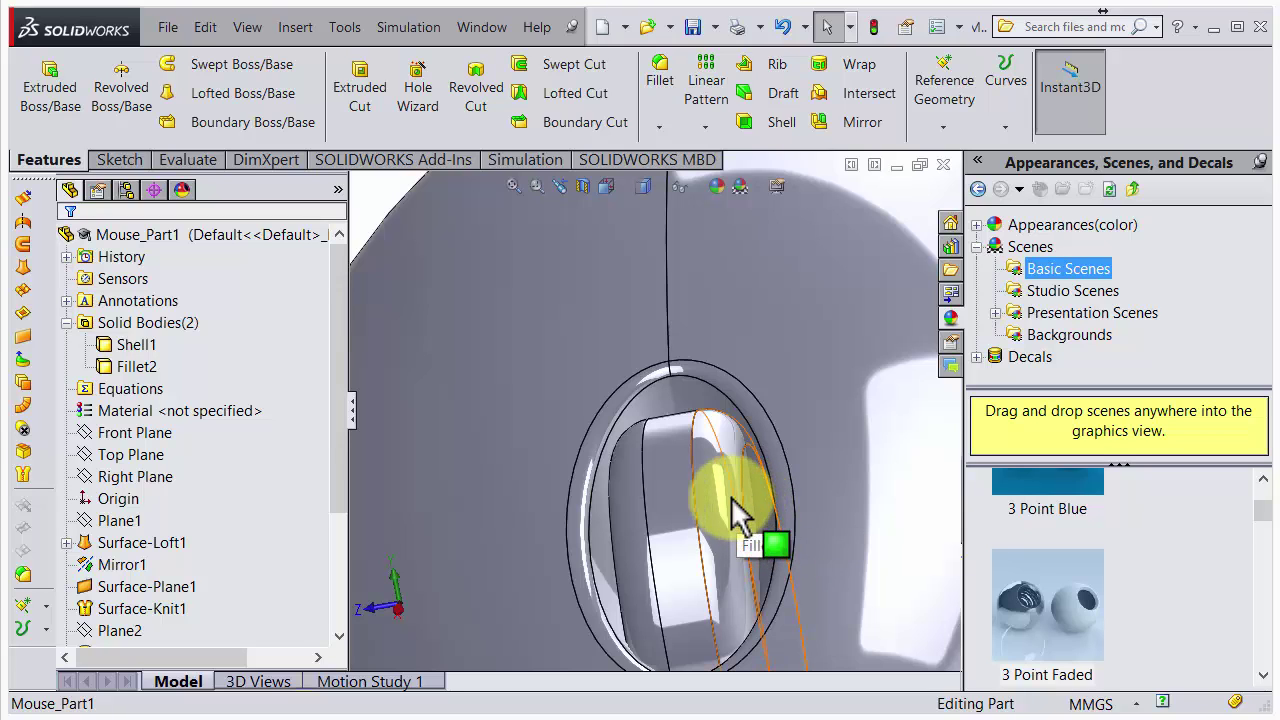
{"action": "mouse_move", "coordinate": [655, 451]}
{"action": "middle_mouse_down"}
{"action": "mouse_move", "coordinate": [686, 466]}
{"action": "mouse_move", "coordinate": [683, 445]}
{"action": "mouse_move", "coordinate": [651, 449]}
{"action": "mouse_move", "coordinate": [663, 458]}
{"action": "middle_mouse_up"}
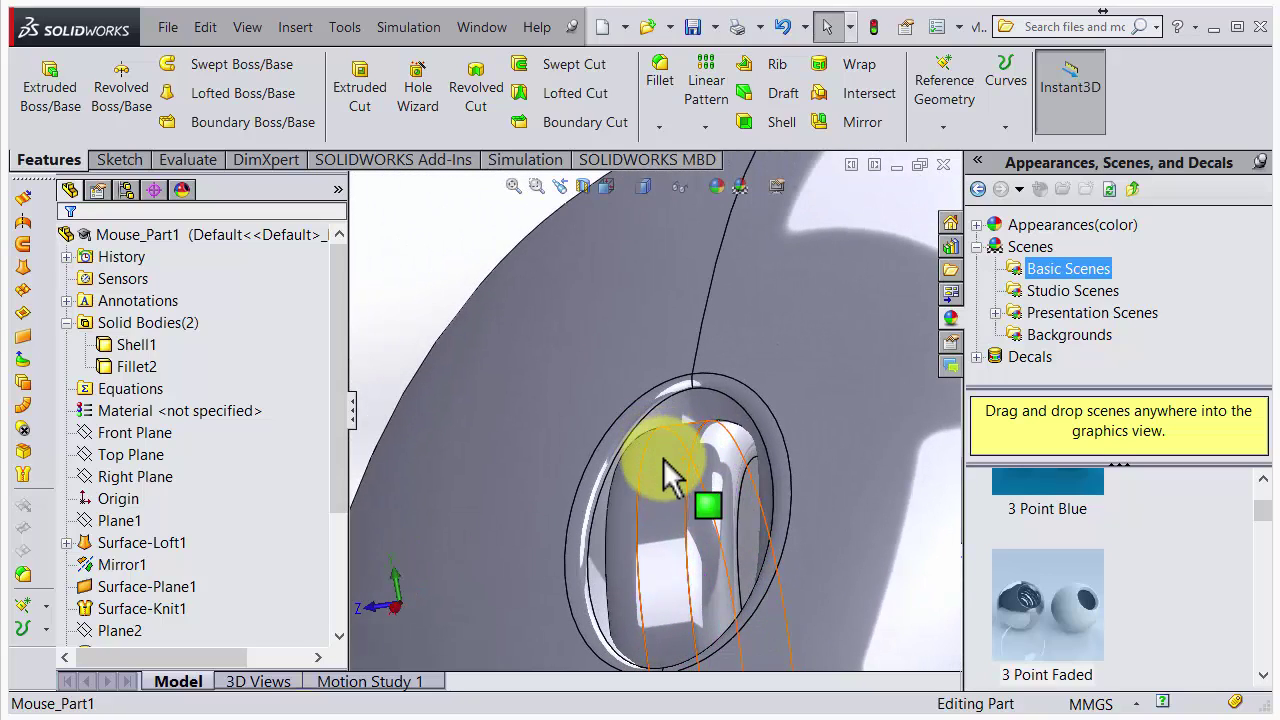
{"action": "scroll", "coordinate": [664, 500], "scroll_direction": "down", "scroll_amount": 3}
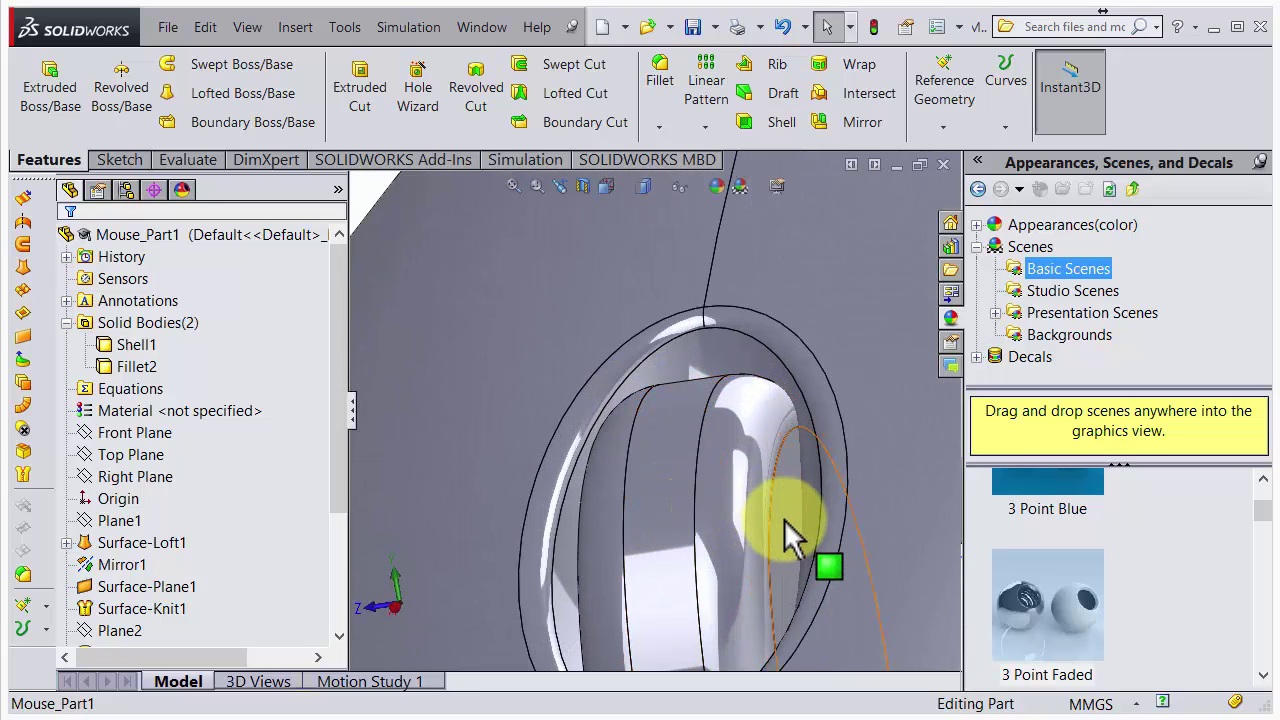
- Select the scroll wheel's outer and filleted faces, orbiting to reach the far side
{"action": "left_click", "coordinate": [782, 528]}
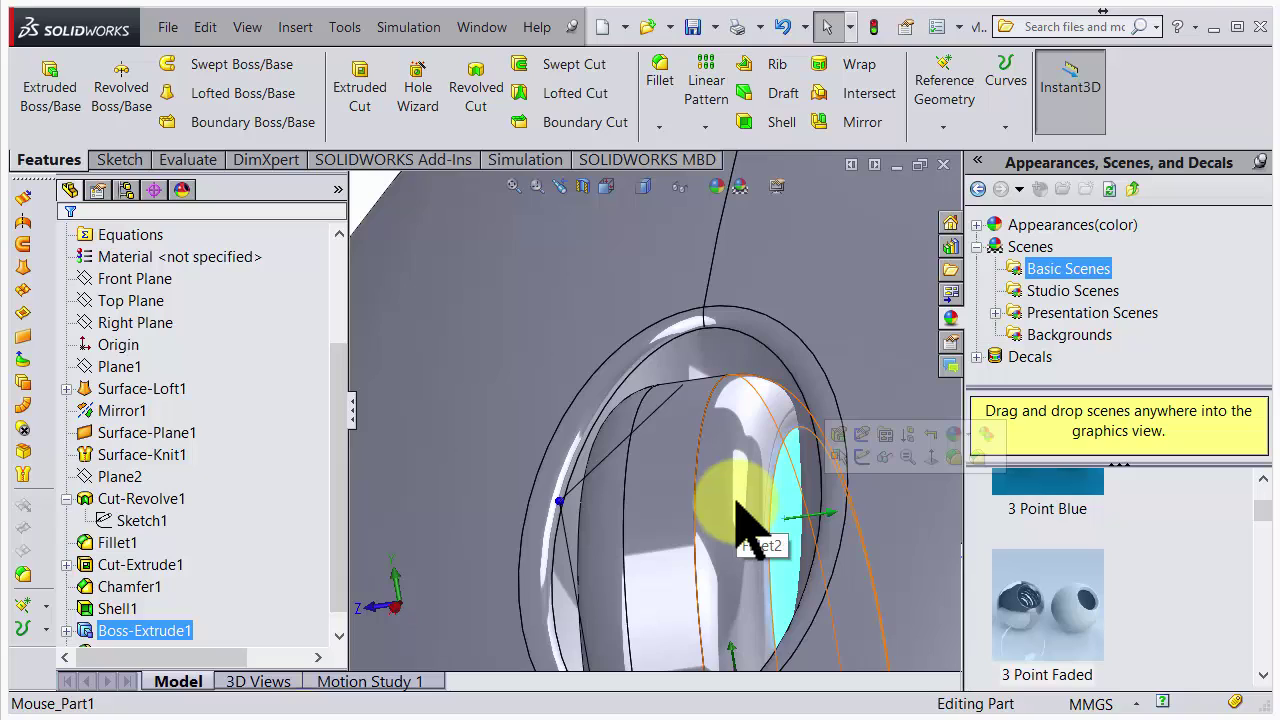
{"action": "left_click", "coordinate": [736, 502]}
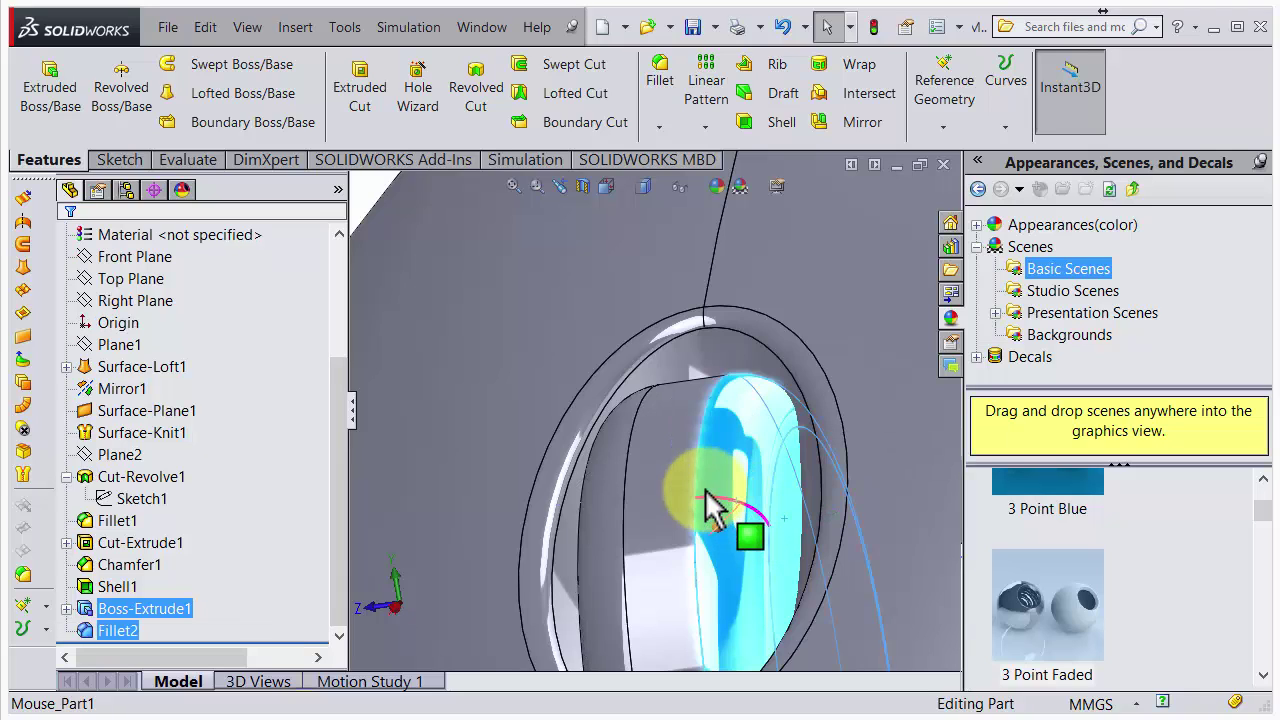
{"action": "left_click", "coordinate": [660, 476]}
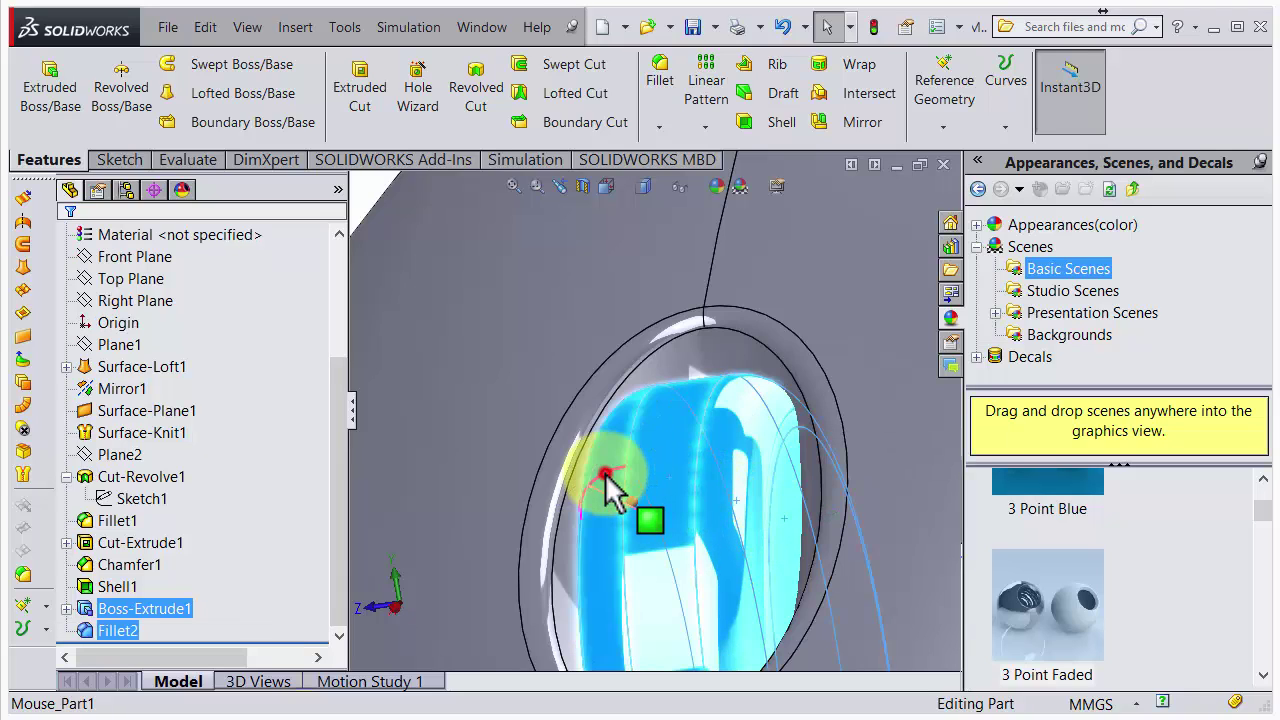
{"action": "left_click", "coordinate": [607, 473]}
{"action": "middle_click_drag", "start_coordinate": [671, 467], "coordinate": [726, 417]}
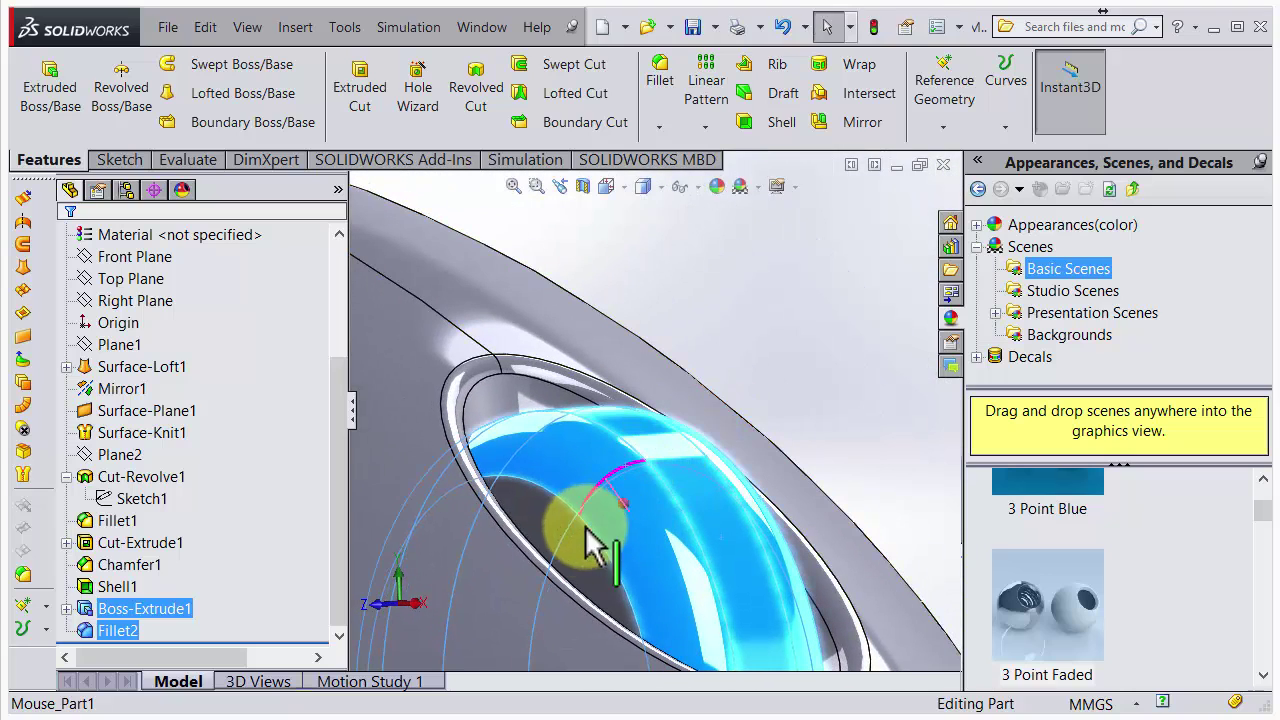
{"action": "left_click", "coordinate": [634, 531]}
{"action": "scroll", "coordinate": [643, 514], "scroll_direction": "down", "scroll_amount": 2}
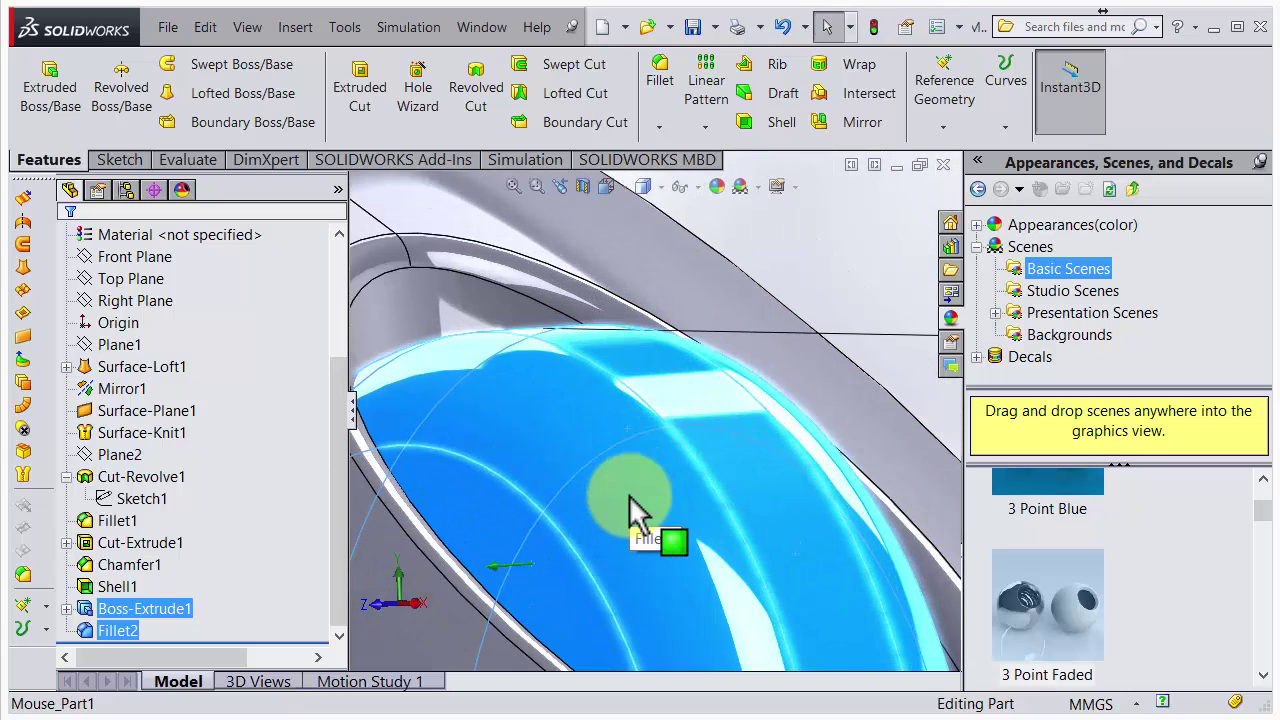
{"action": "scroll", "coordinate": [634, 543], "scroll_direction": "up", "scroll_amount": 4}
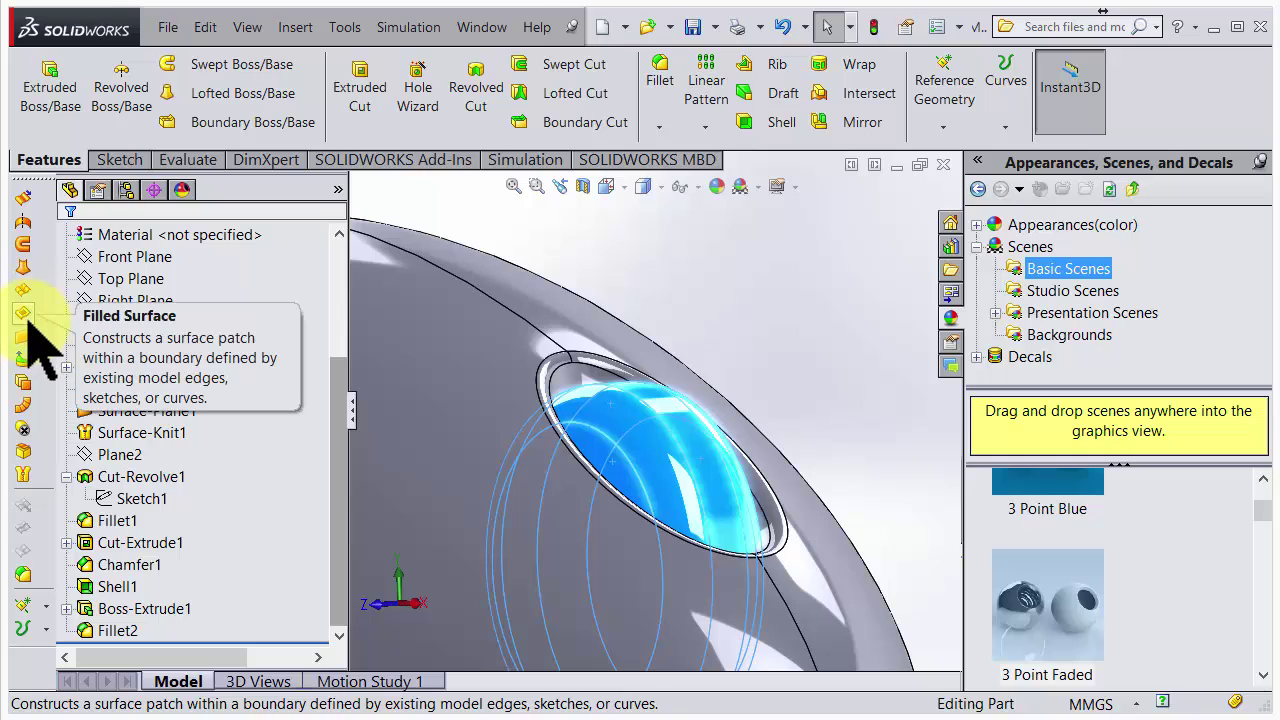
- Create an Offset Surface from the three wheel faces with the distance changed from 10mm to 1mm
{"action": "left_click", "coordinate": [23, 380]}
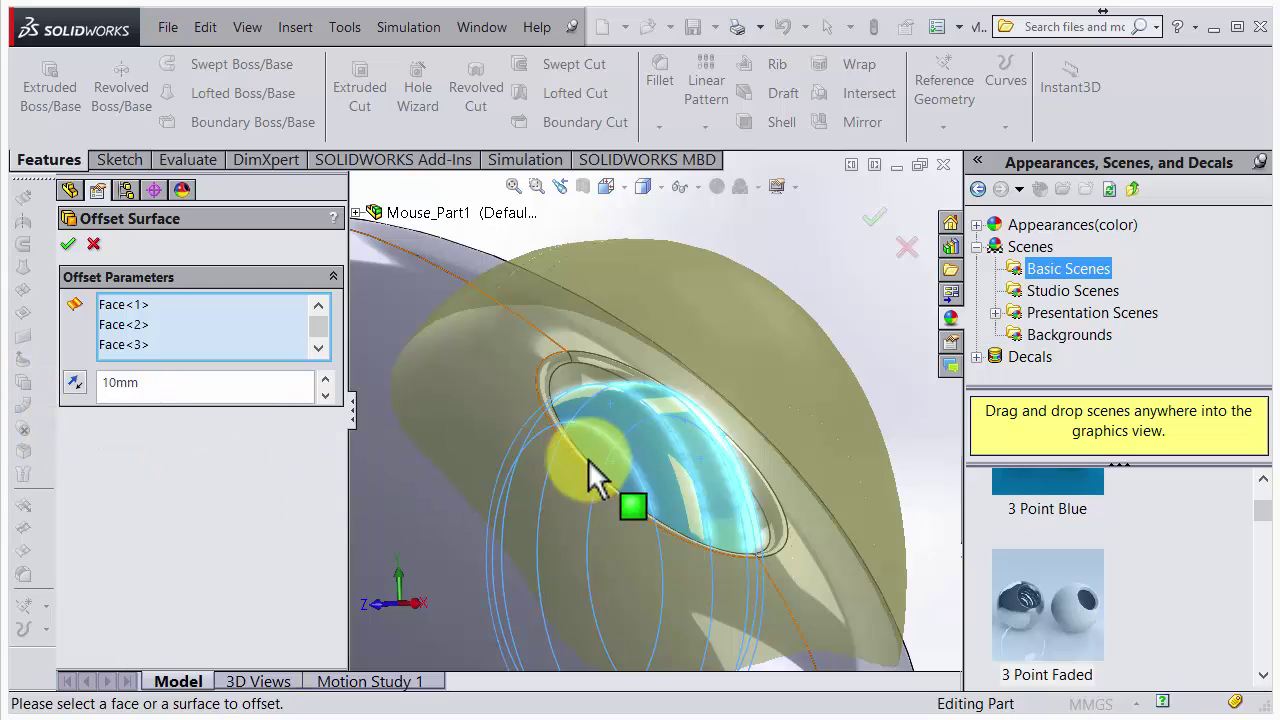
{"action": "middle_click_drag", "start_coordinate": [663, 443], "coordinate": [571, 400]}
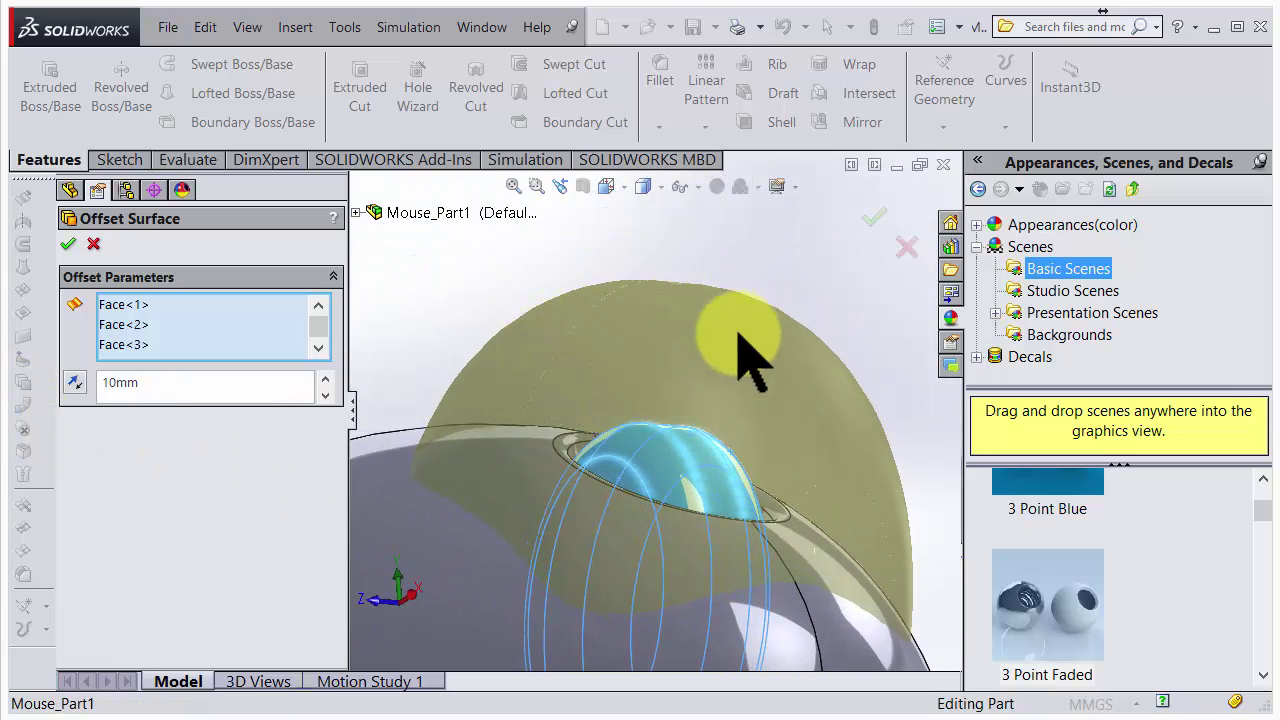
{"action": "left_click_drag", "start_coordinate": [157, 383], "coordinate": [93, 381]}
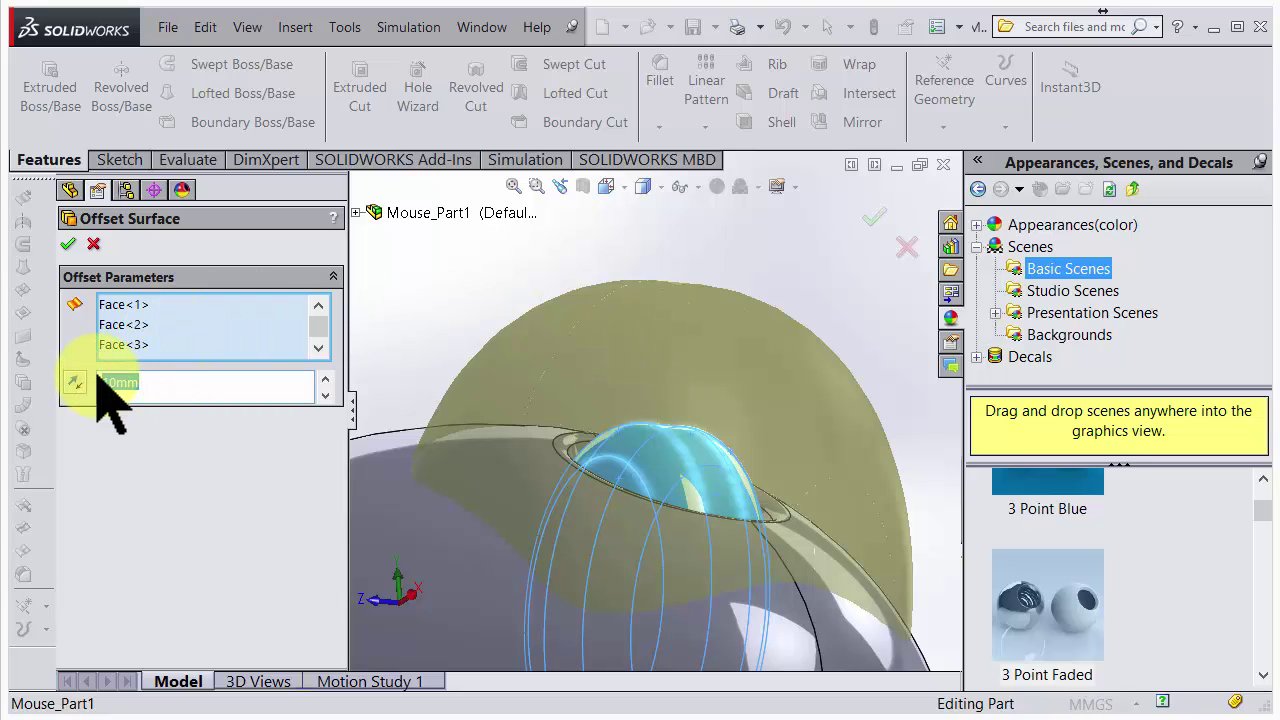
{"action": "type", "text": "1mm"}
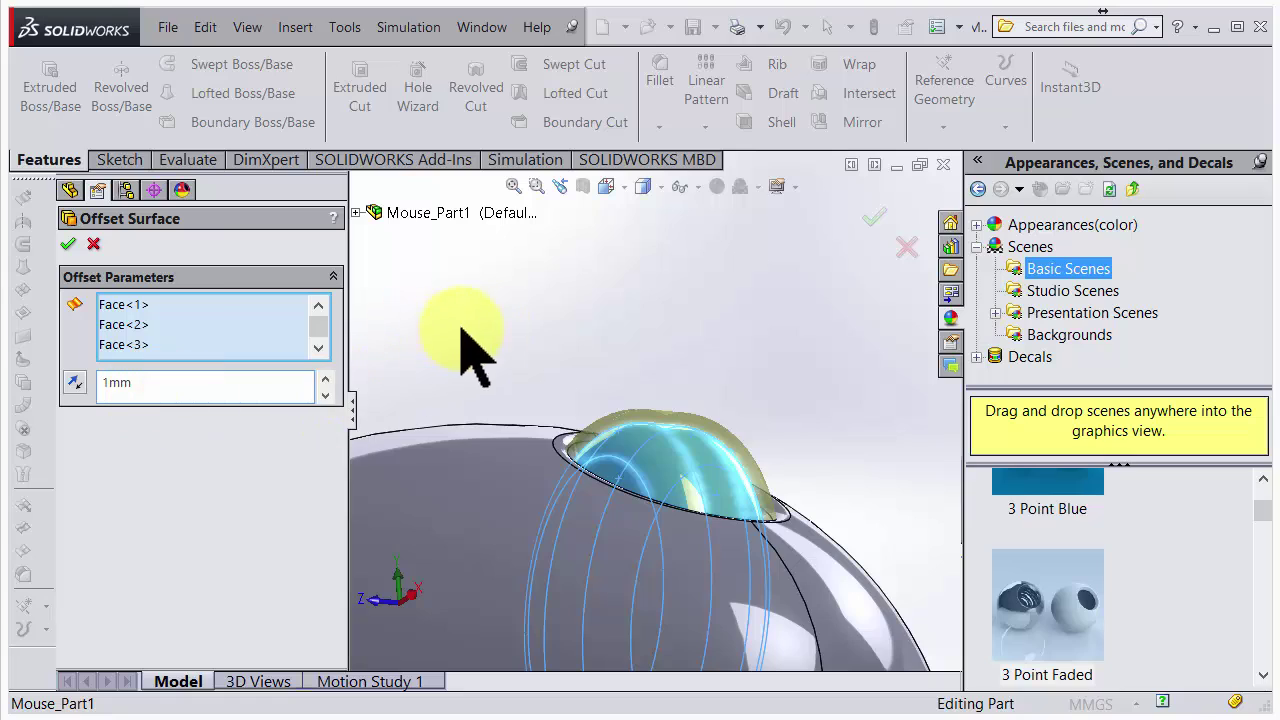
{"action": "middle_click_drag", "start_coordinate": [545, 385], "coordinate": [512, 425]}
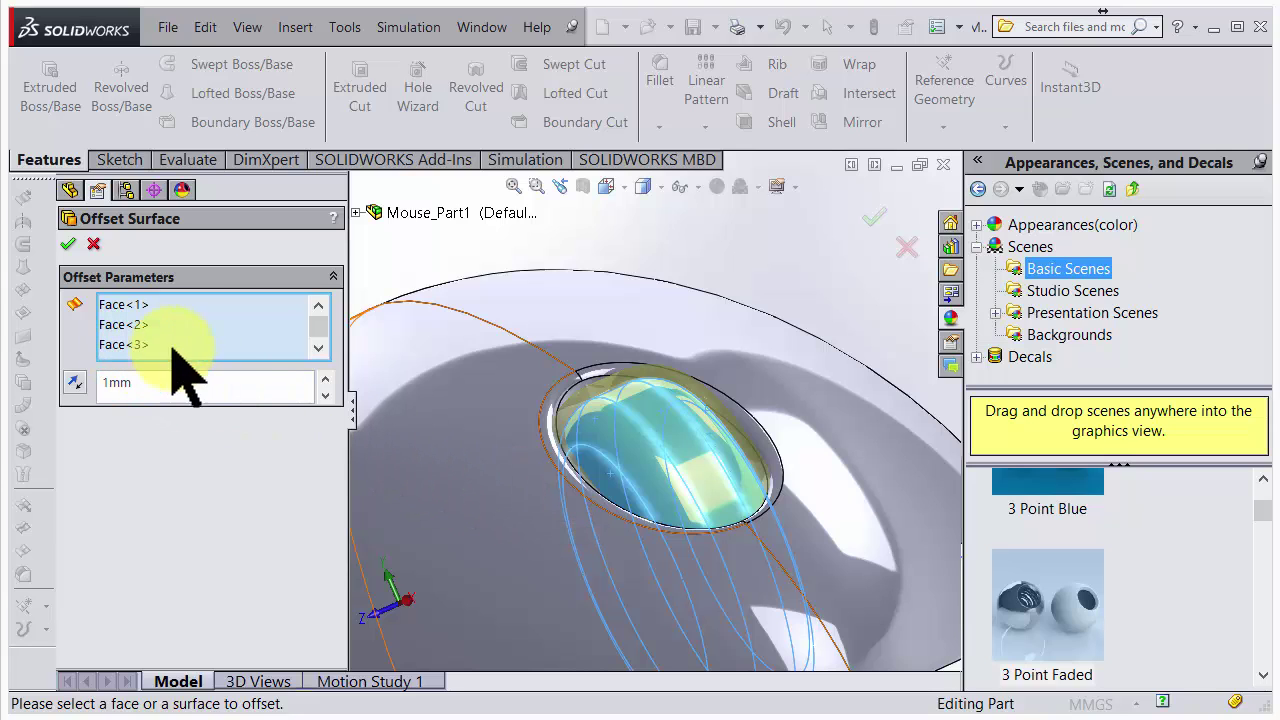
{"action": "middle_click_drag", "start_coordinate": [470, 440], "coordinate": [497, 514]}
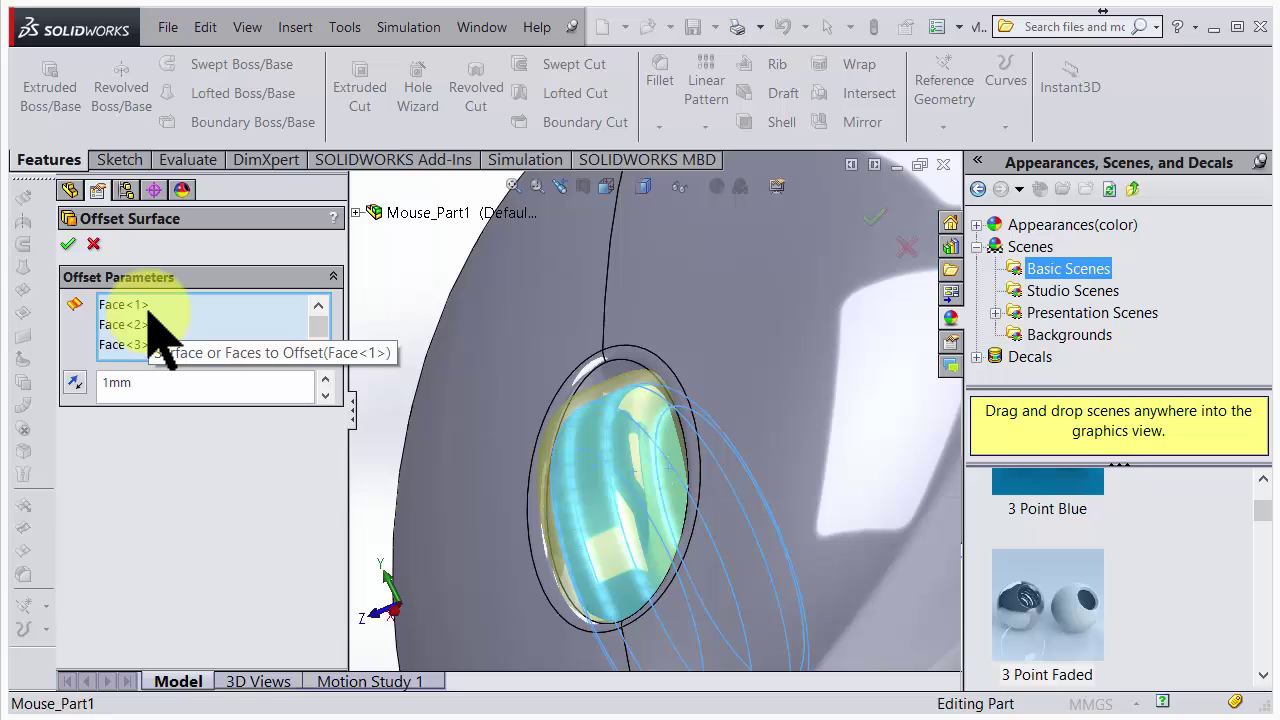
{"action": "middle_click_drag", "start_coordinate": [557, 514], "coordinate": [609, 447]}
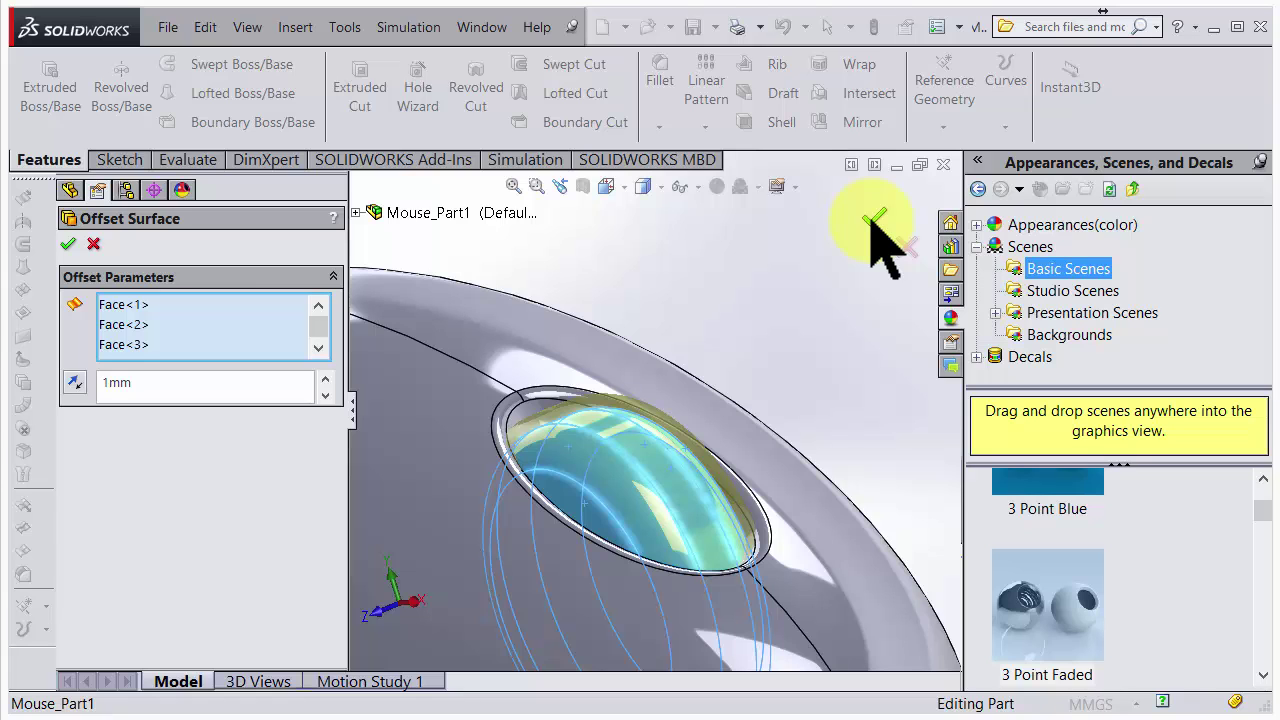
- Accept the 1mm offset surface Surface-Offset1 and orbit to view it
{"action": "left_click", "coordinate": [874, 218]}
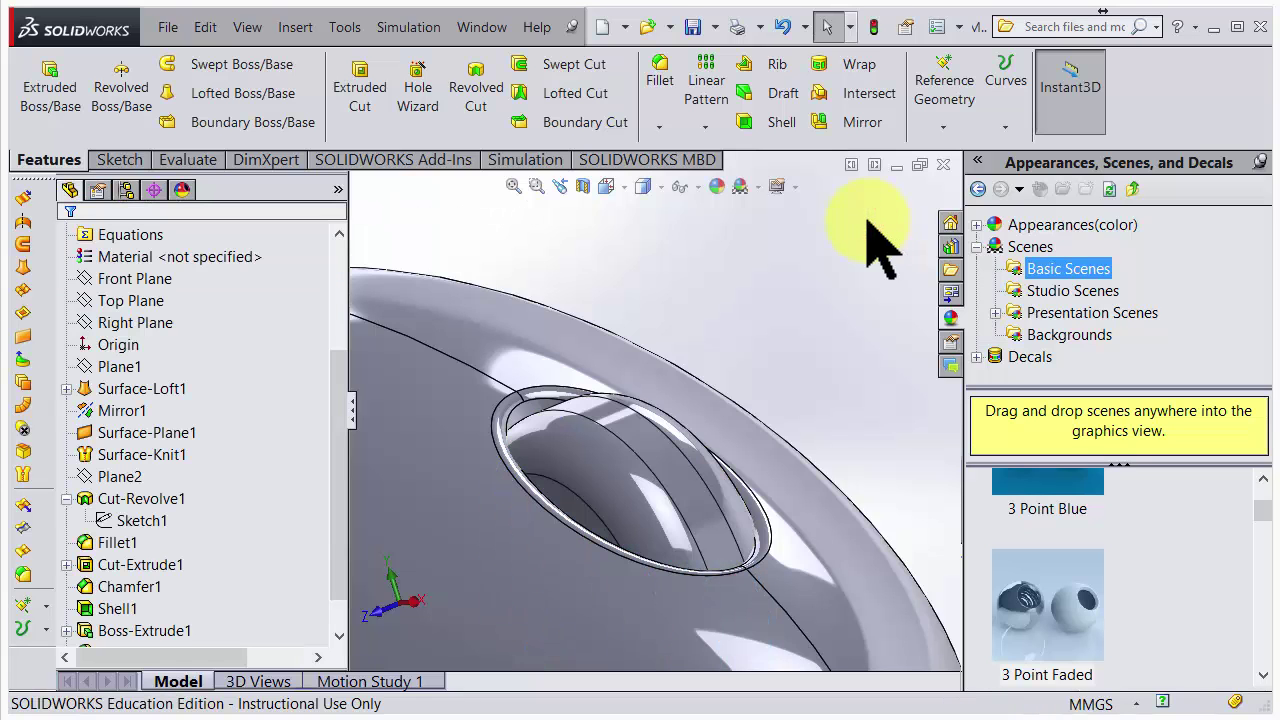
{"action": "middle_click_drag", "start_coordinate": [729, 386], "coordinate": [677, 400]}
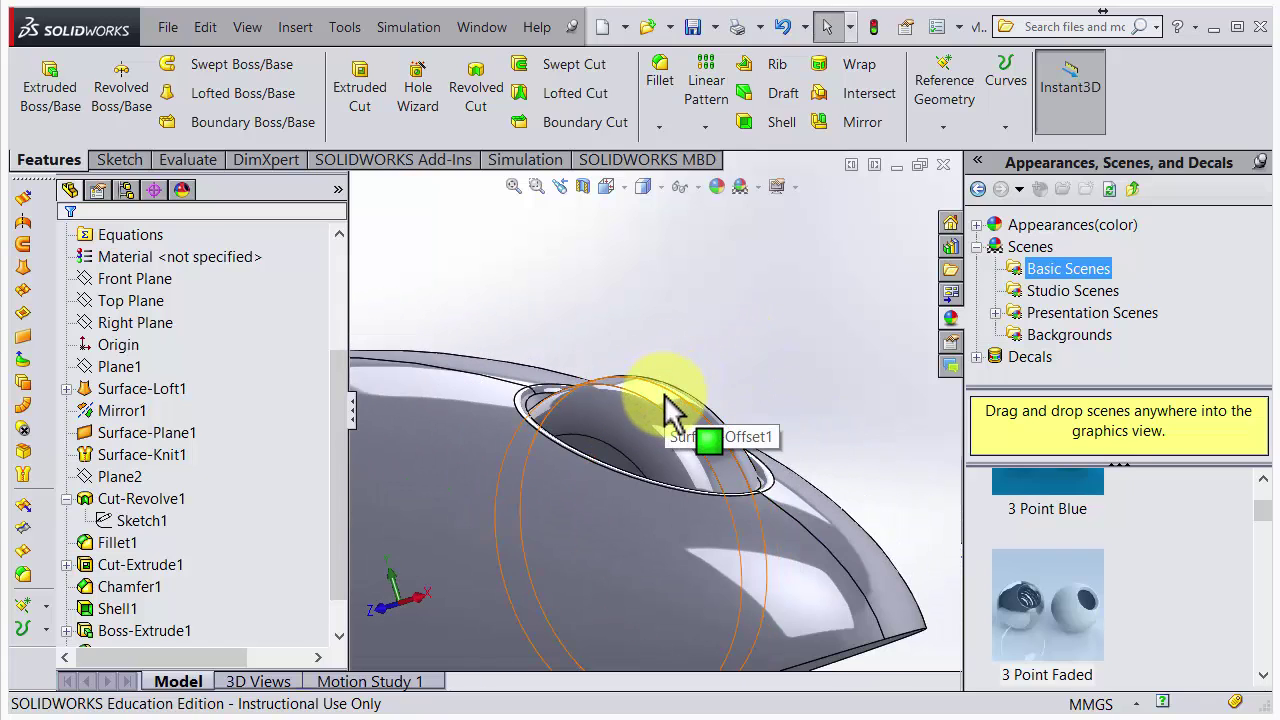
{"action": "left_click_drag", "start_coordinate": [334, 371], "coordinate": [346, 246]}
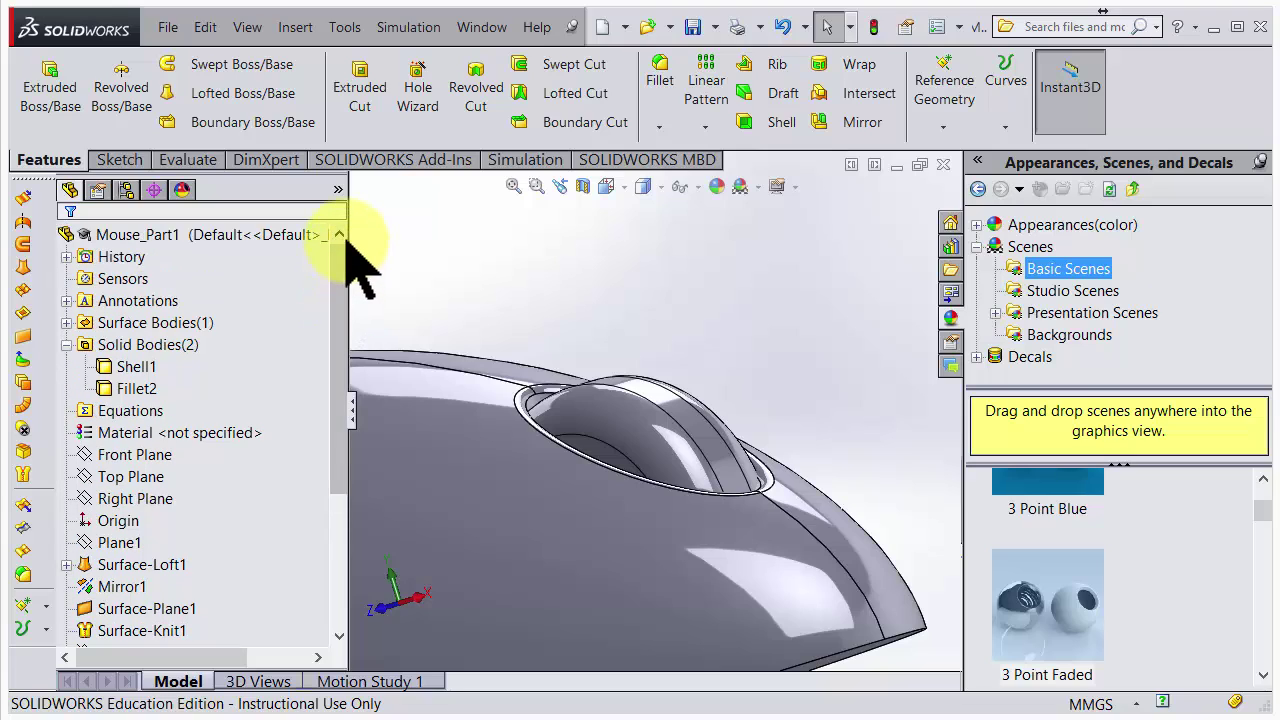
- Check the result in a section view, then select the wheel face and 28mm rim edge
{"action": "left_click", "coordinate": [582, 187]}
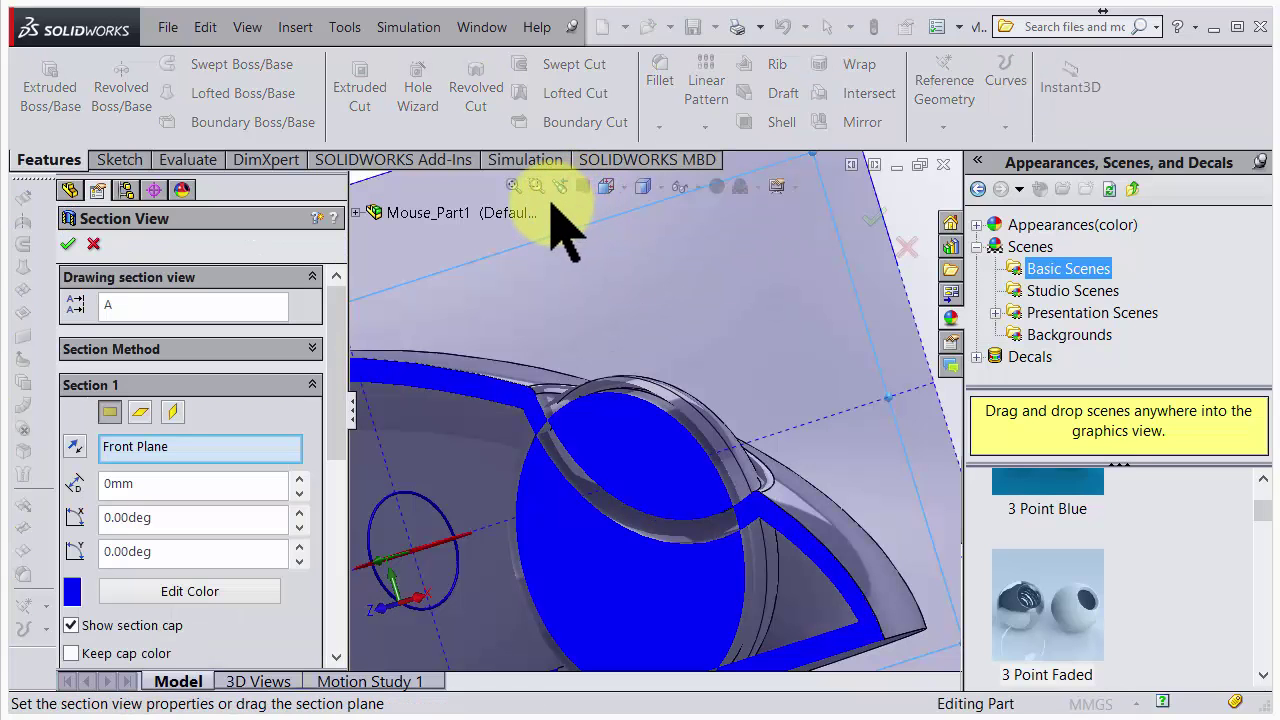
{"action": "left_click", "coordinate": [868, 220]}
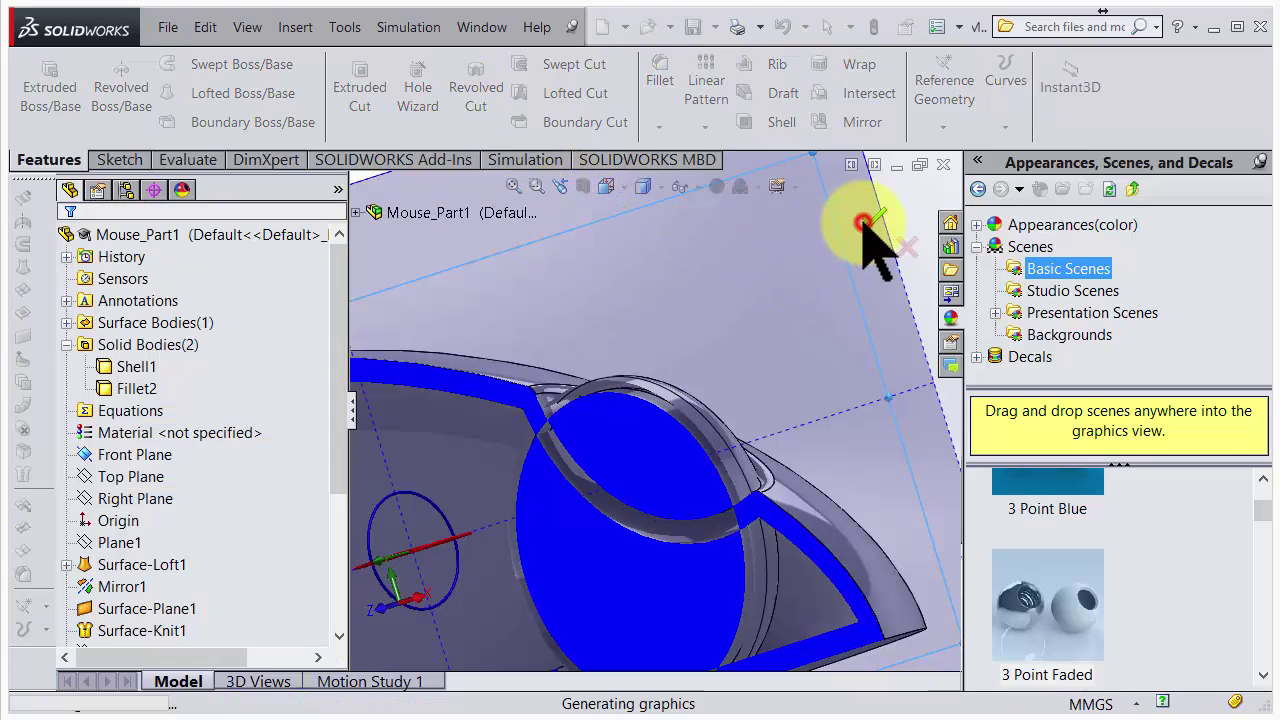
{"action": "scroll", "coordinate": [660, 450], "scroll_direction": "up", "scroll_amount": 5}
{"action": "scroll", "coordinate": [694, 418], "scroll_direction": "down", "scroll_amount": 8}
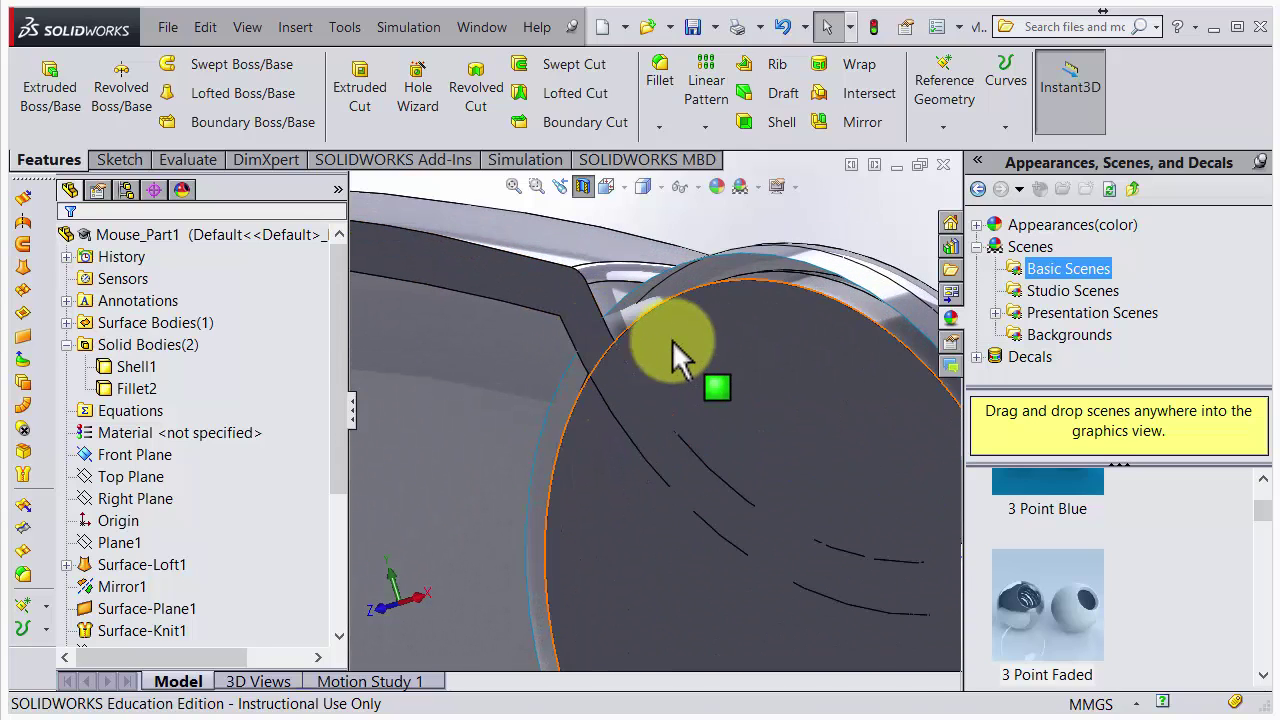
{"action": "left_click", "coordinate": [694, 352]}
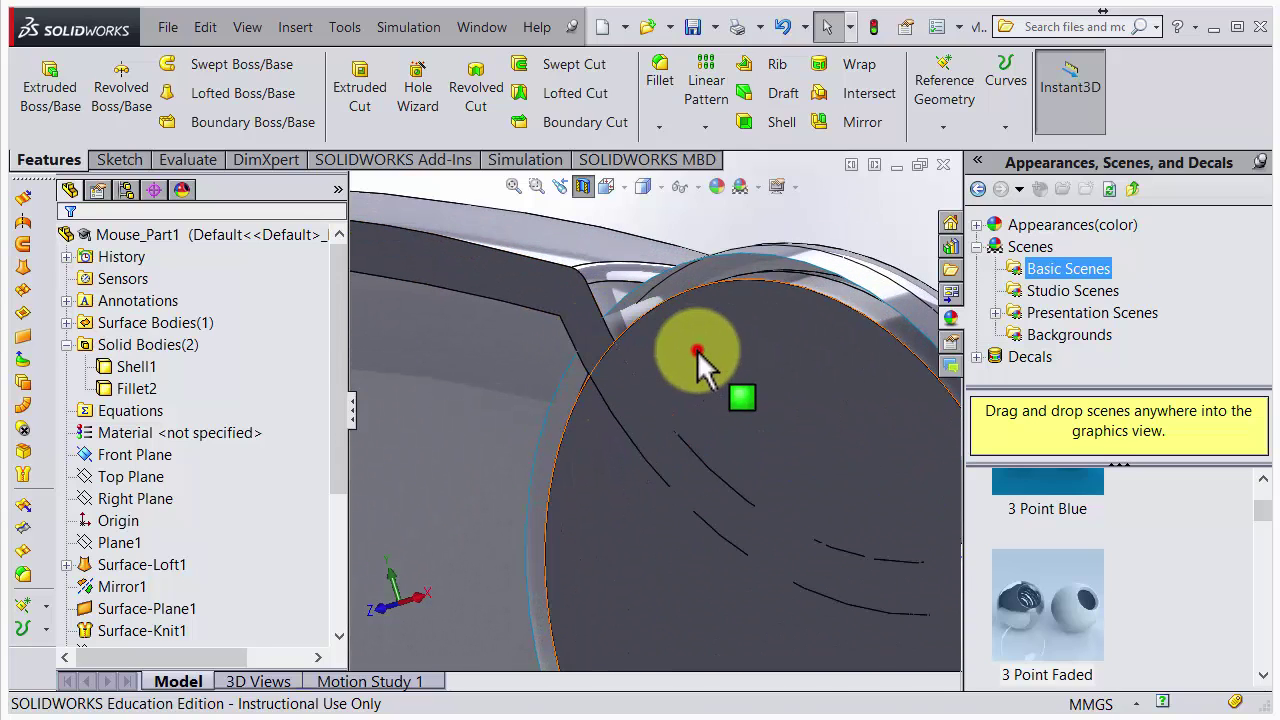
{"action": "left_click", "coordinate": [561, 386]}
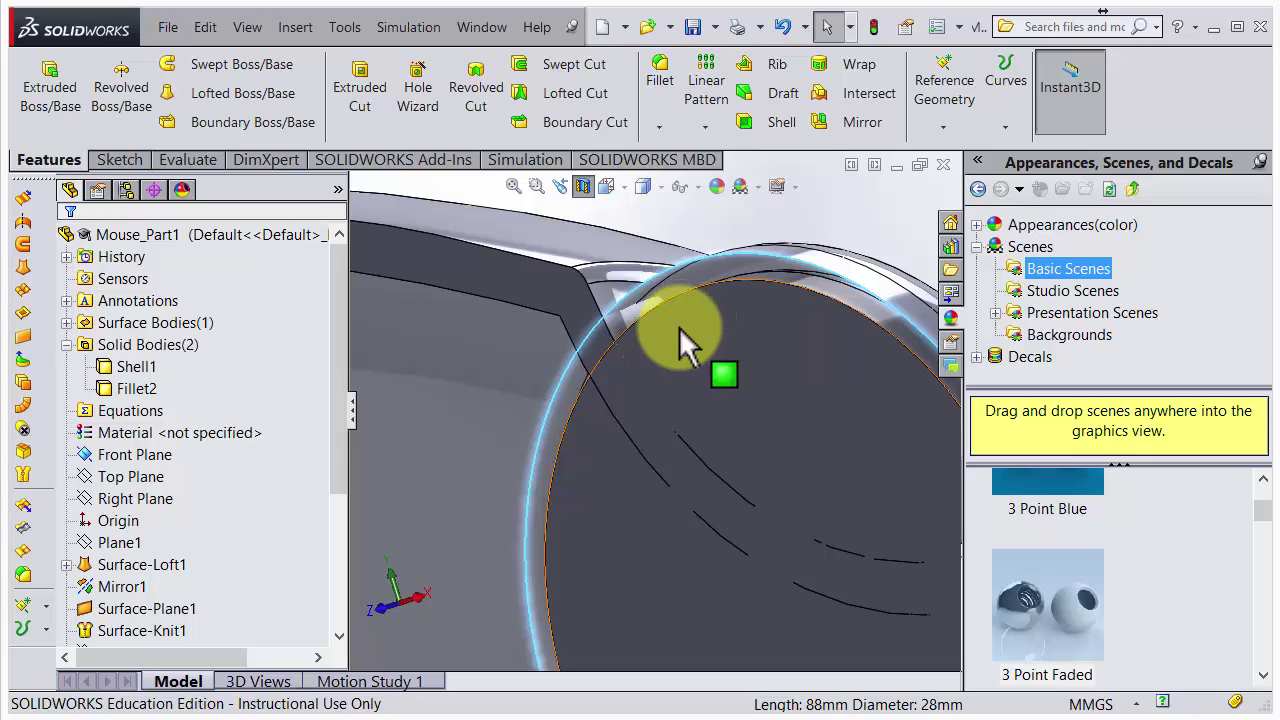
- Hide the Fillet2 wheel body from the Solid Bodies folder
{"action": "left_click", "coordinate": [146, 387]}
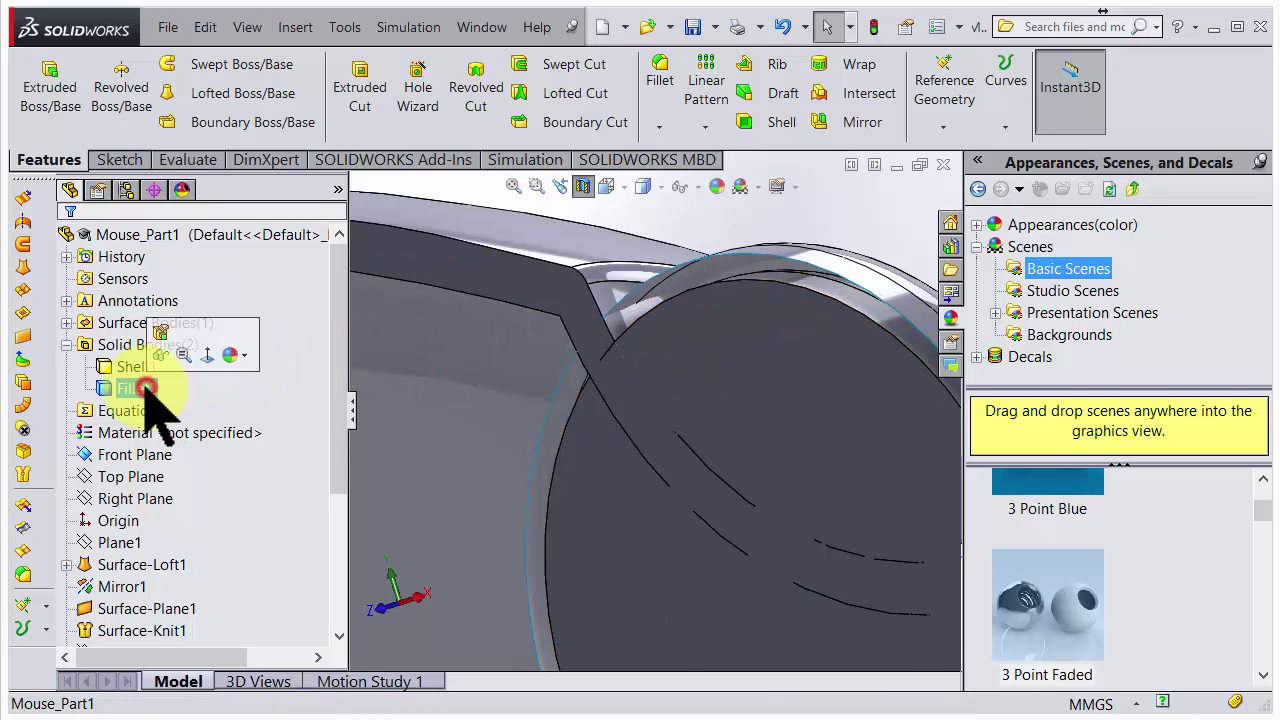
{"action": "right_click", "coordinate": [146, 386]}
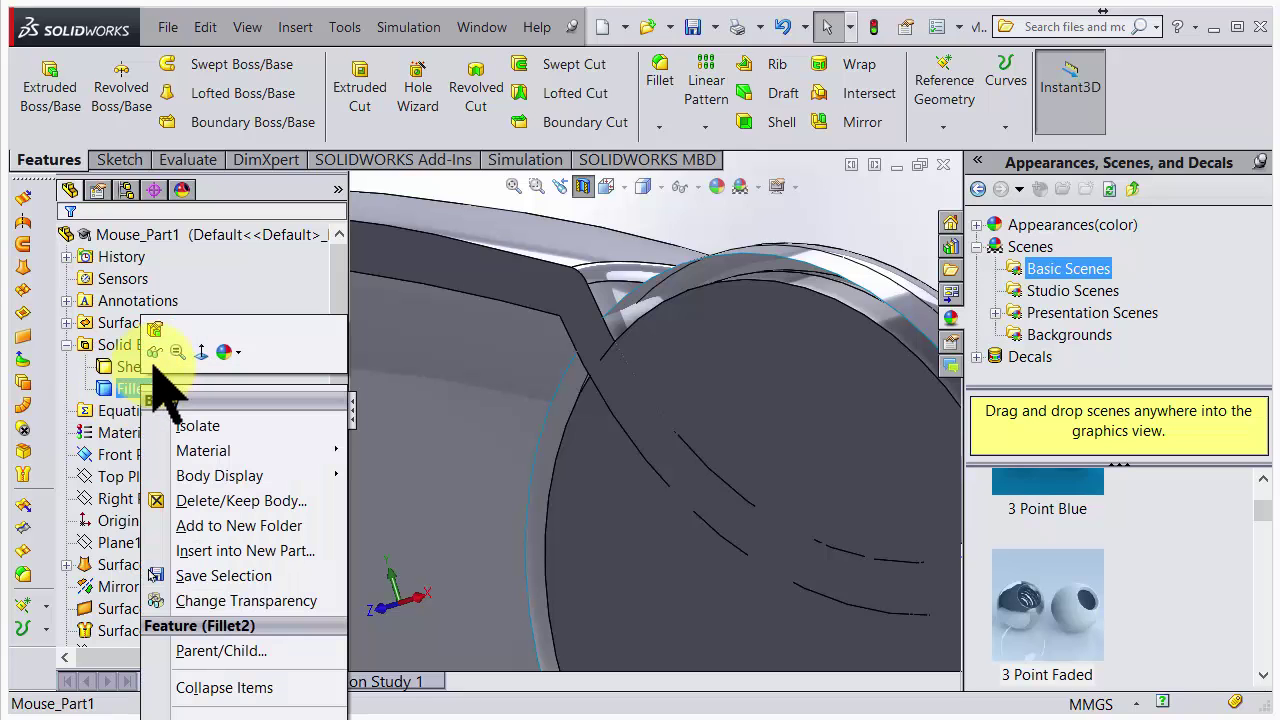
{"action": "left_click", "coordinate": [154, 351]}
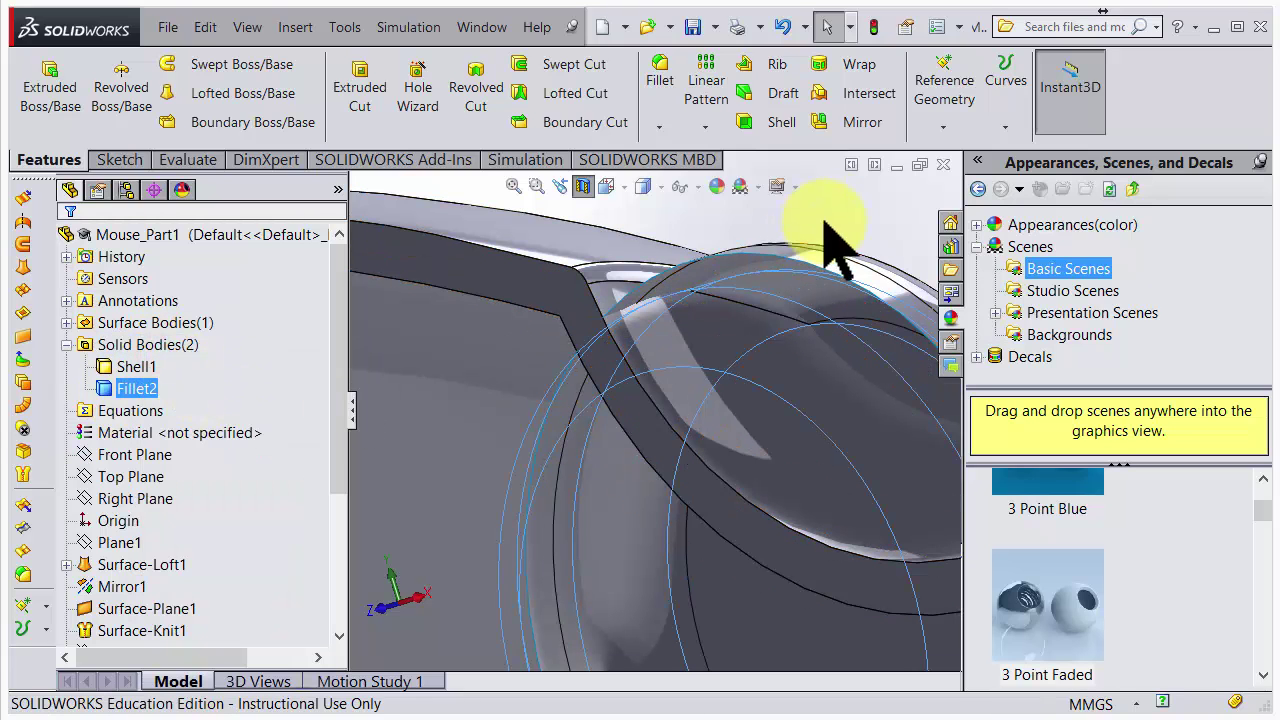
- Orbit to view the offset surface and select Surface-Offset1 in the FeatureManager tree
{"action": "middle_click_drag", "start_coordinate": [825, 222], "coordinate": [585, 498]}
{"action": "scroll", "coordinate": [585, 498], "scroll_direction": "down", "scroll_amount": 3}
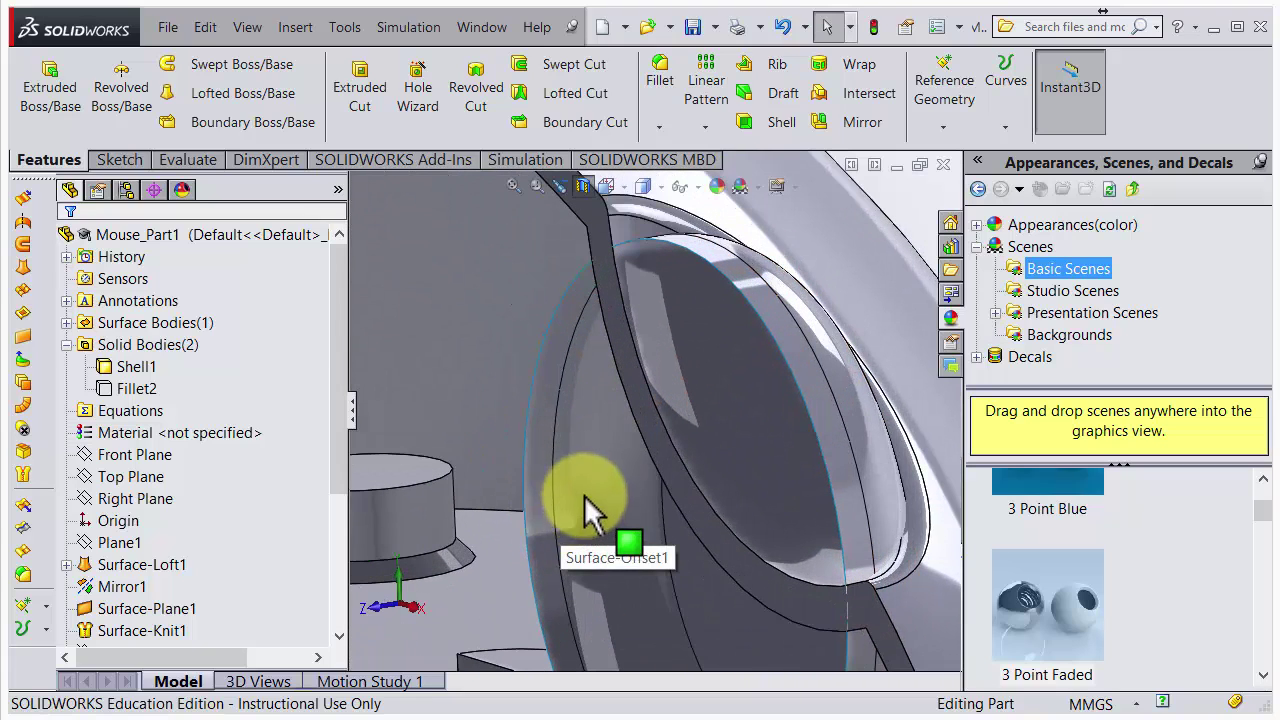
{"action": "left_click_drag", "start_coordinate": [341, 302], "coordinate": [340, 352]}
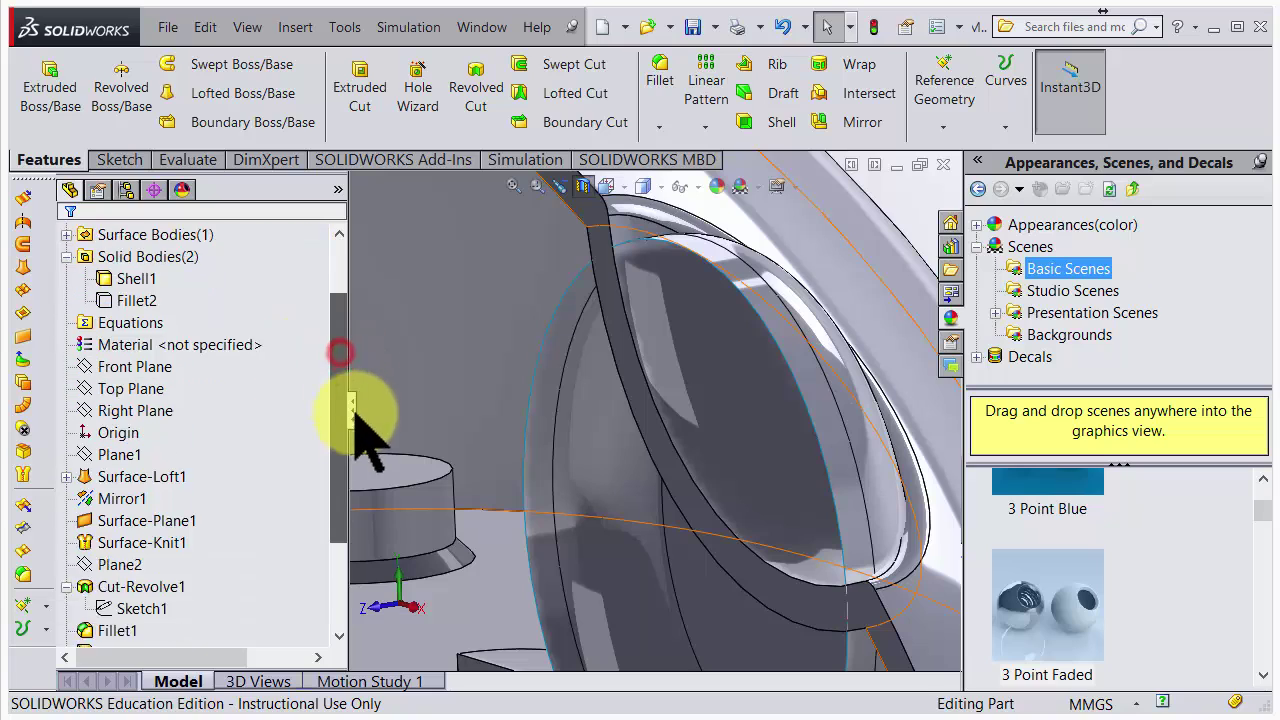
{"action": "left_click_drag", "start_coordinate": [356, 412], "coordinate": [366, 523]}
{"action": "left_click", "coordinate": [100, 632]}
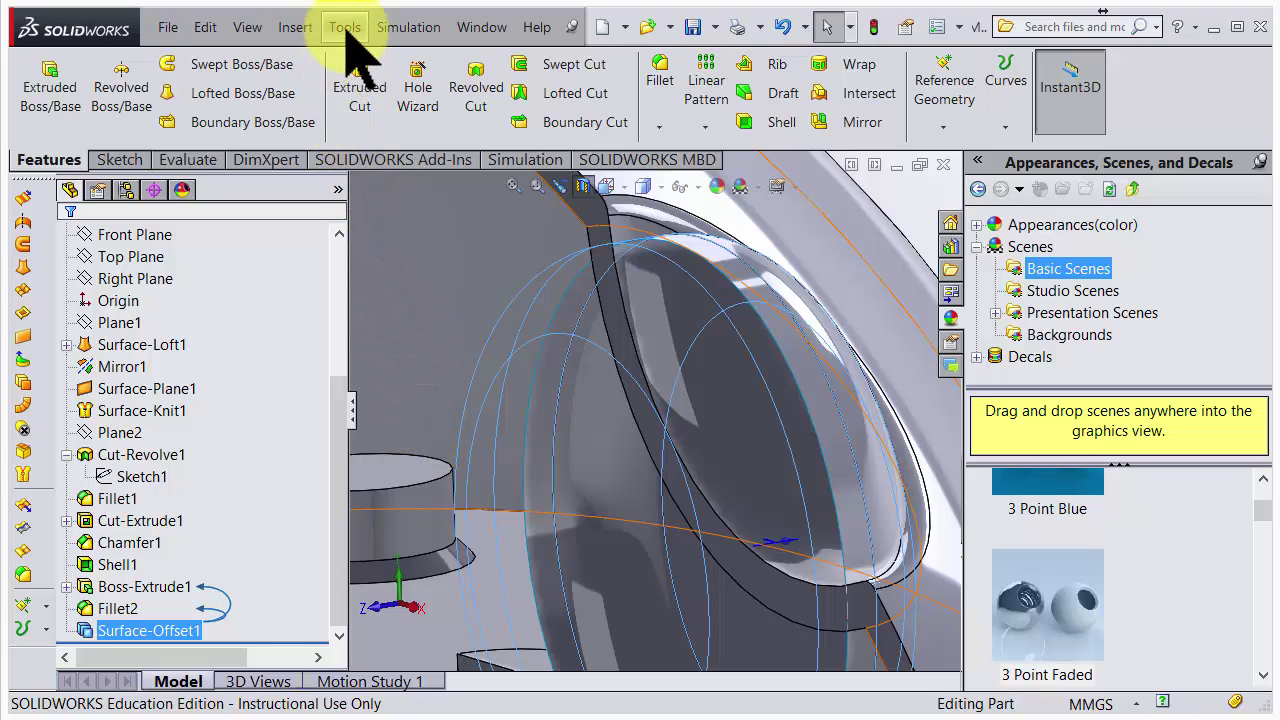
- Create a SurfaceCut with Surface-Offset1 as the cutting surface, checking the preview first
{"action": "left_click", "coordinate": [316, 27]}
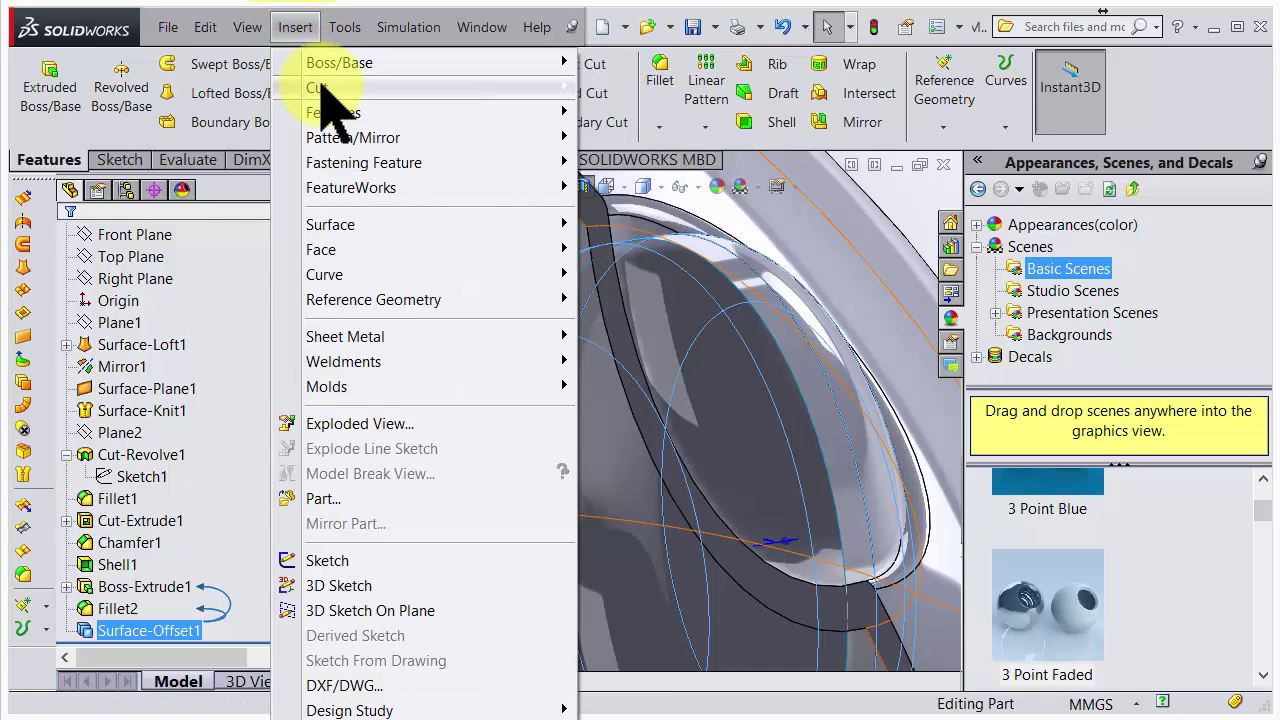
{"action": "mouse_move", "coordinate": [322, 70]}
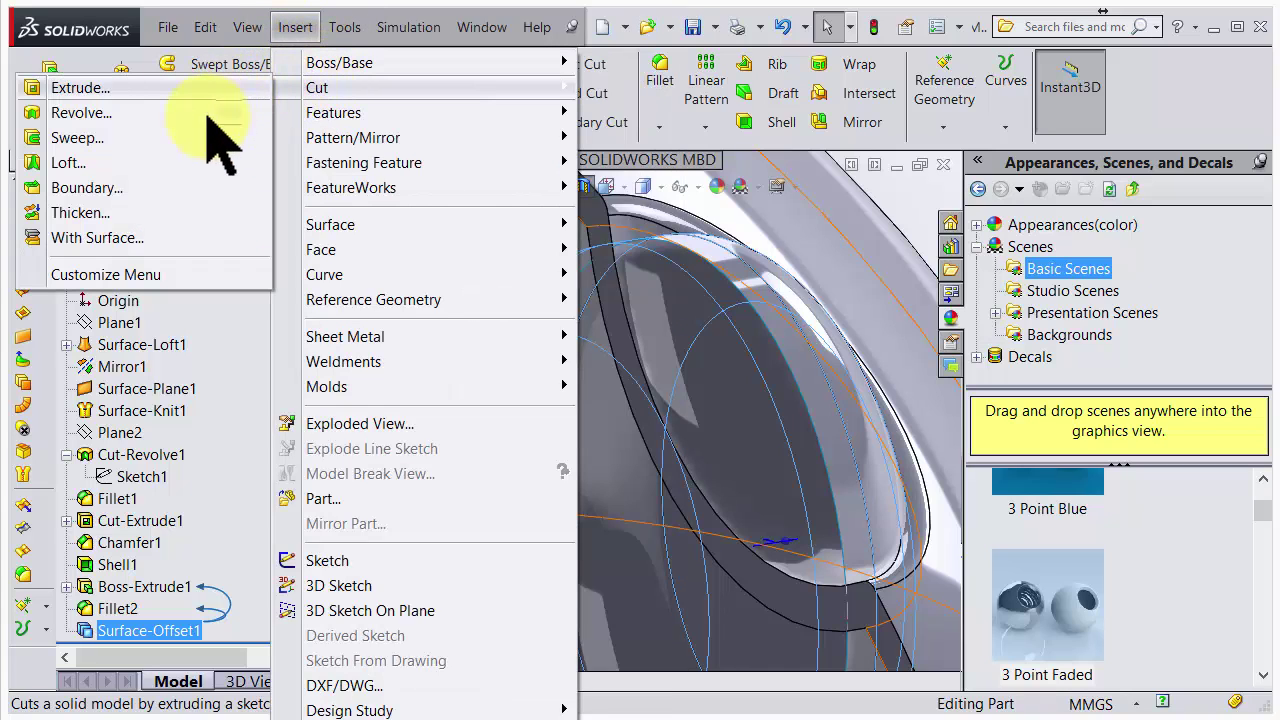
{"action": "left_click", "coordinate": [124, 240]}
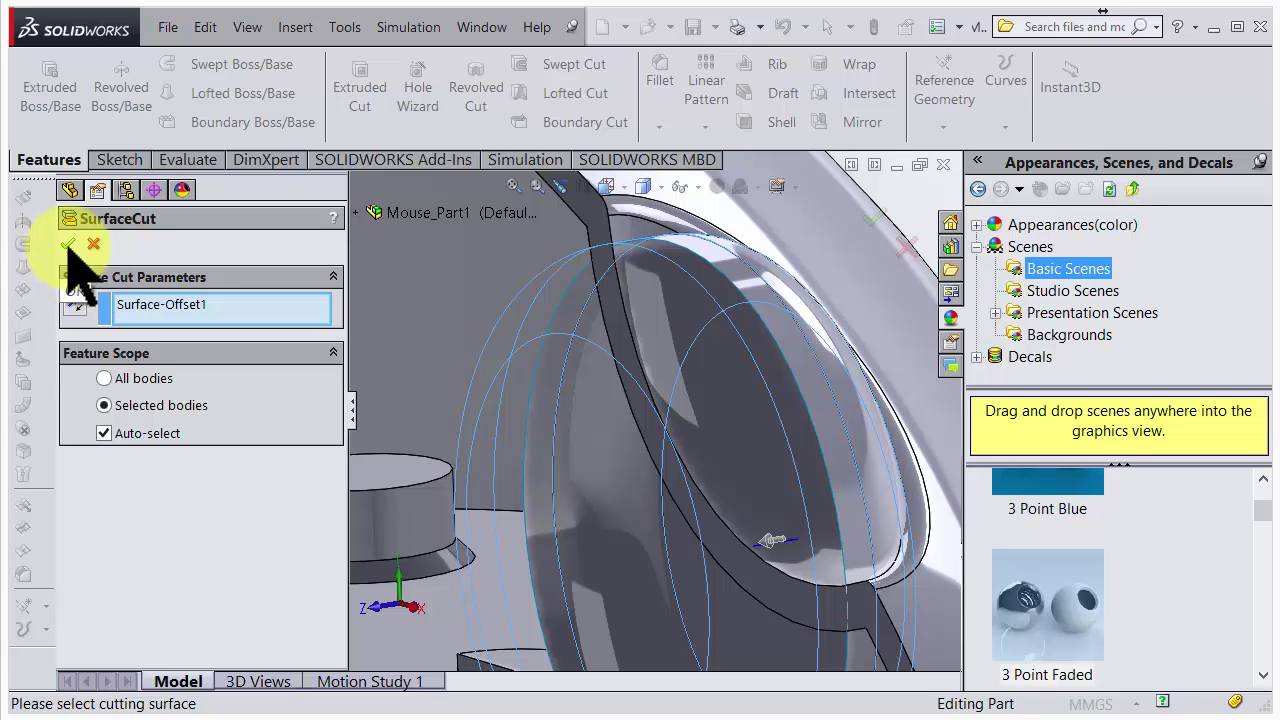
{"action": "middle_click_drag", "start_coordinate": [770, 500], "coordinate": [685, 530]}
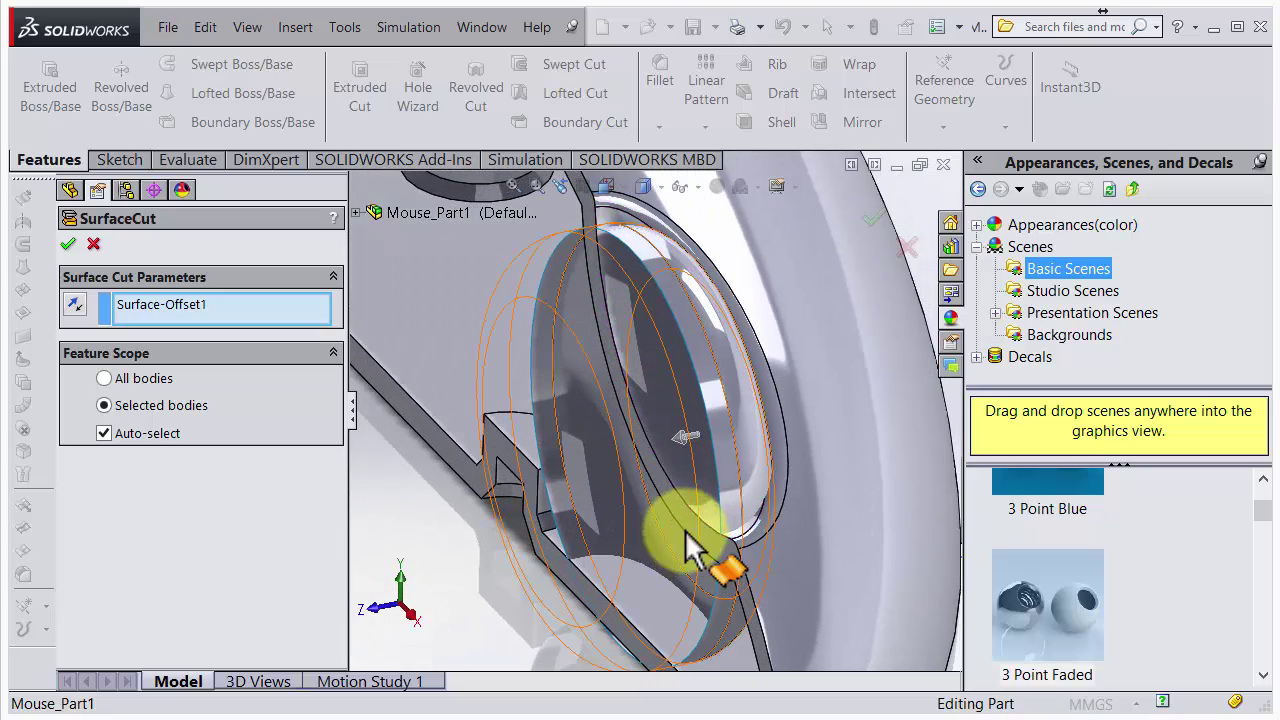
{"action": "middle_click_drag", "start_coordinate": [677, 457], "coordinate": [674, 537]}
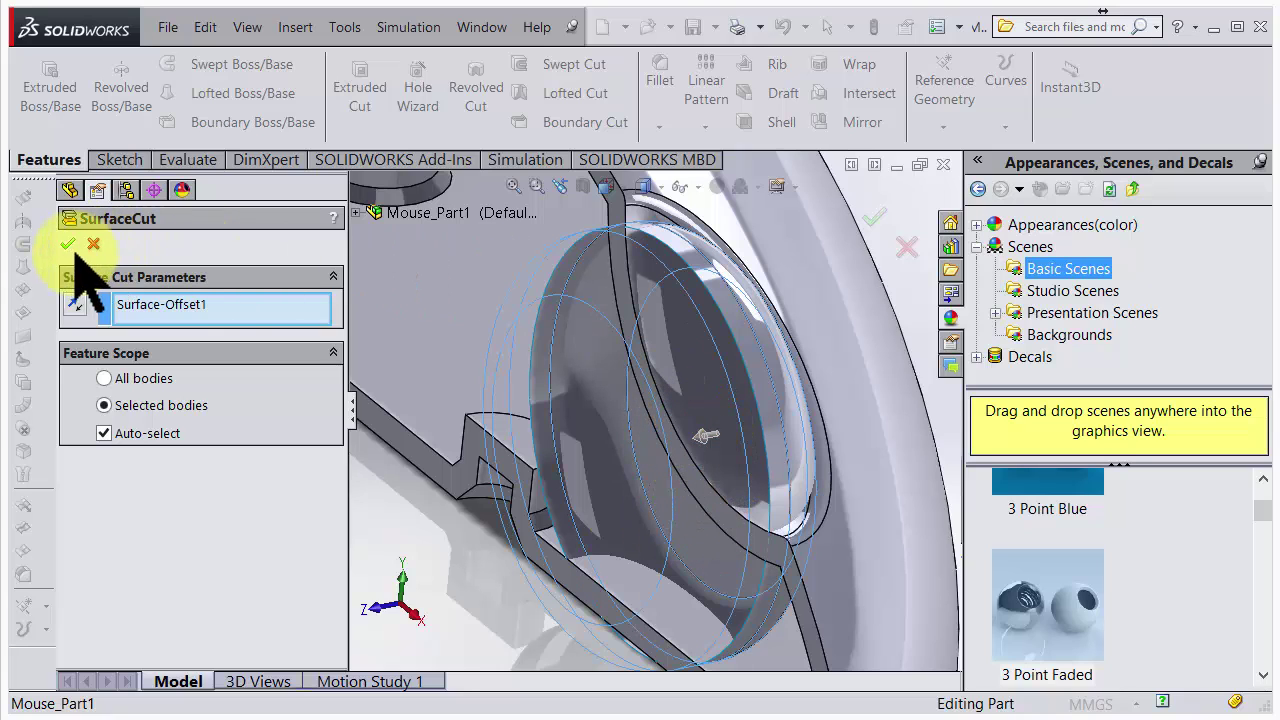
{"action": "scroll", "coordinate": [468, 240], "scroll_direction": "down", "scroll_amount": 2}
{"action": "scroll", "coordinate": [850, 292], "scroll_direction": "down", "scroll_amount": 2}
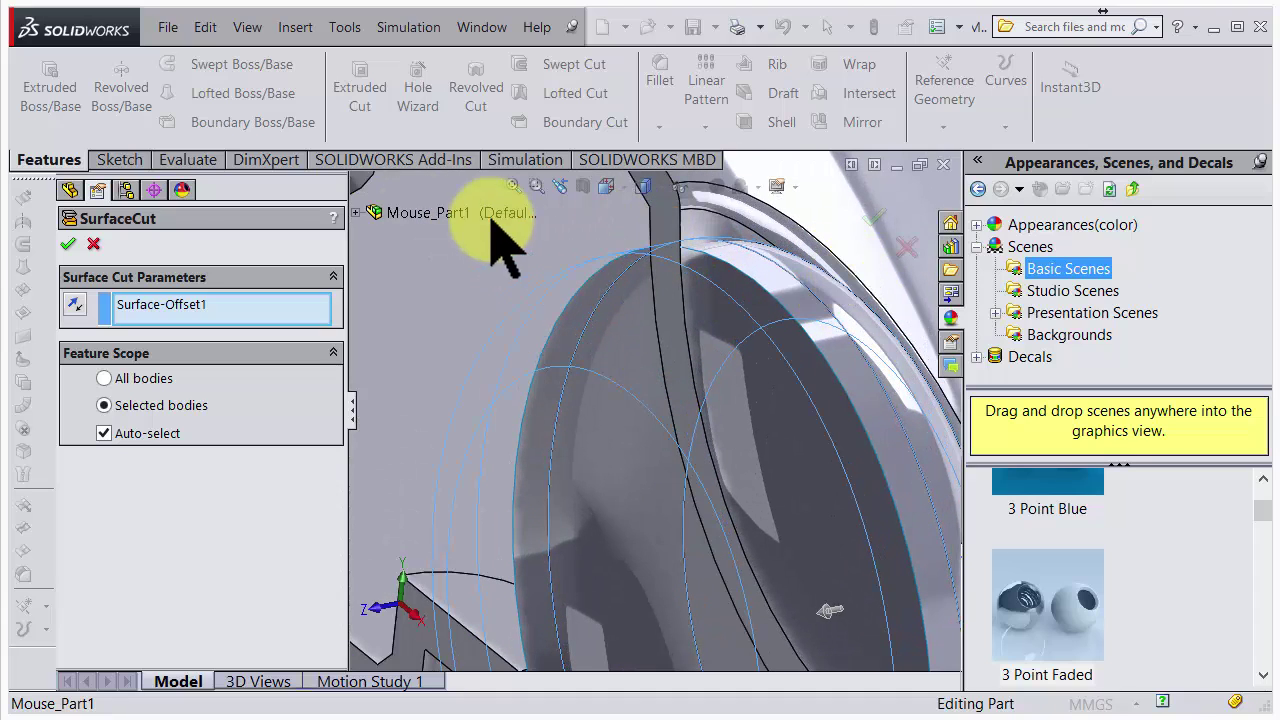
{"action": "left_click", "coordinate": [67, 244]}
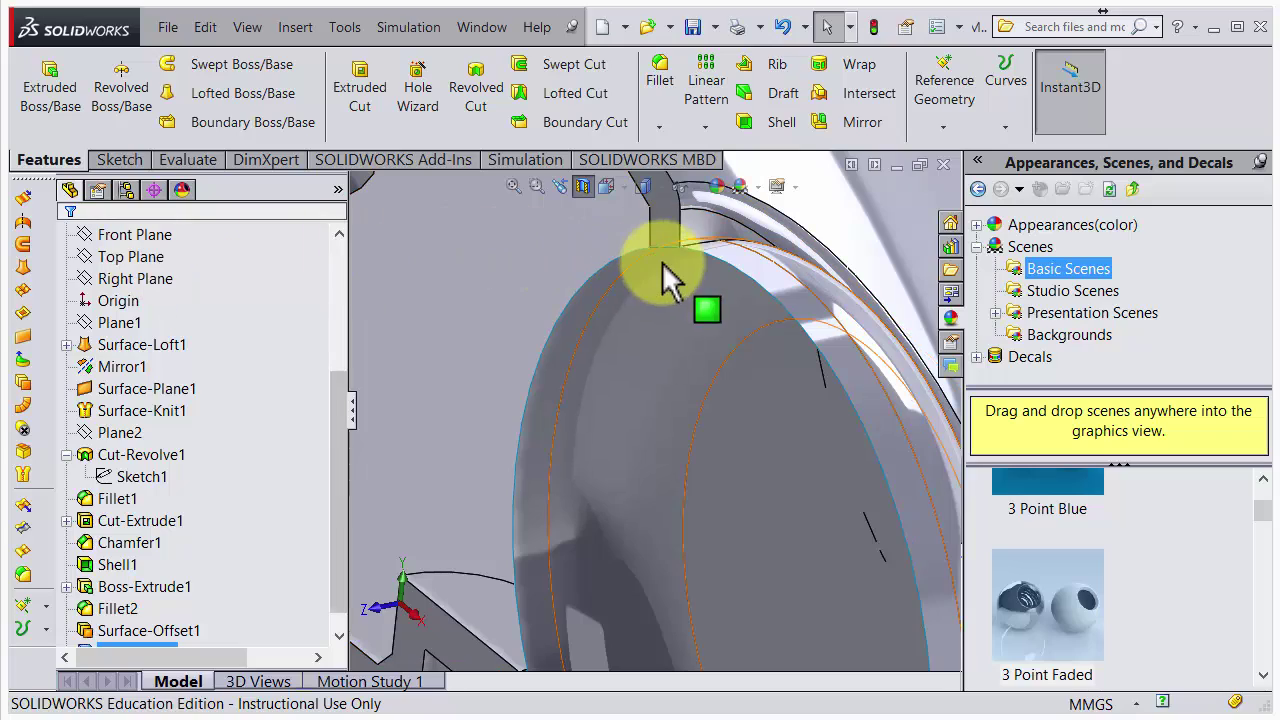
- Hide the Surface-Offset1 surface to reveal the cut pocket
{"action": "mouse_move", "coordinate": [690, 300]}
{"action": "middle_mouse_down"}
{"action": "mouse_move", "coordinate": [637, 286]}
{"action": "mouse_move", "coordinate": [757, 250]}
{"action": "mouse_move", "coordinate": [680, 286]}
{"action": "middle_mouse_up"}
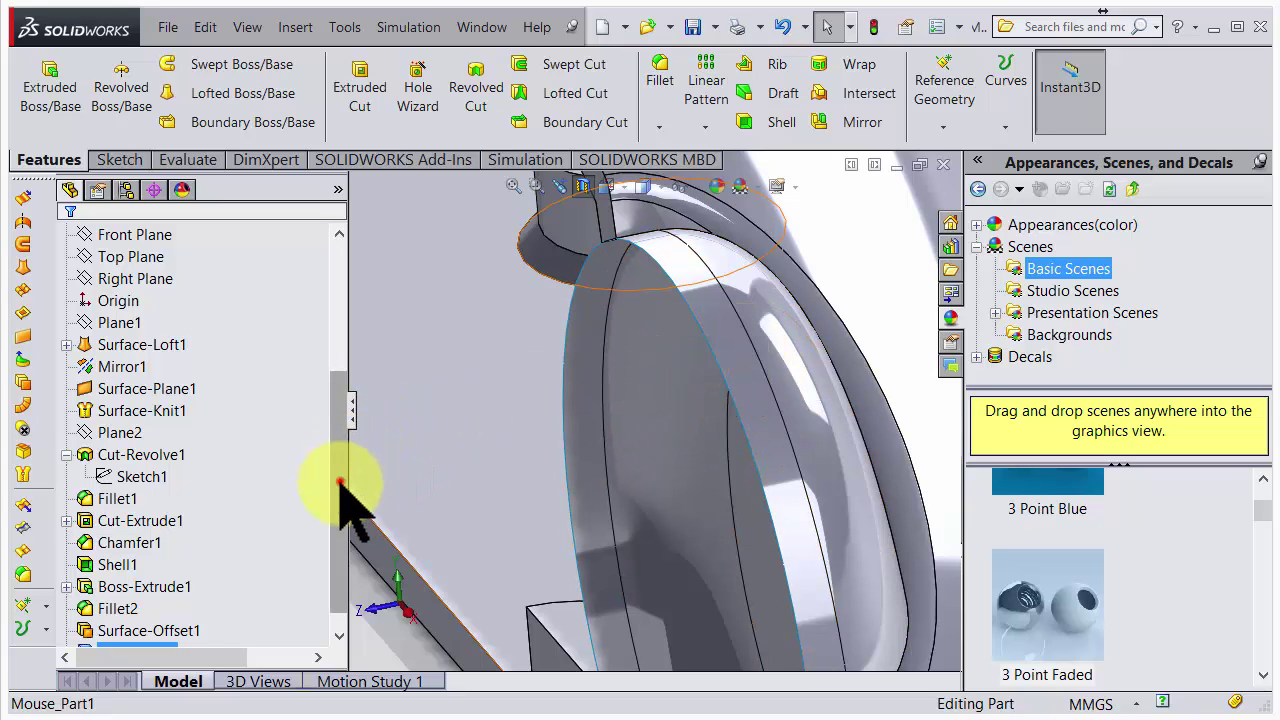
{"action": "left_click_drag", "start_coordinate": [340, 481], "coordinate": [355, 560]}
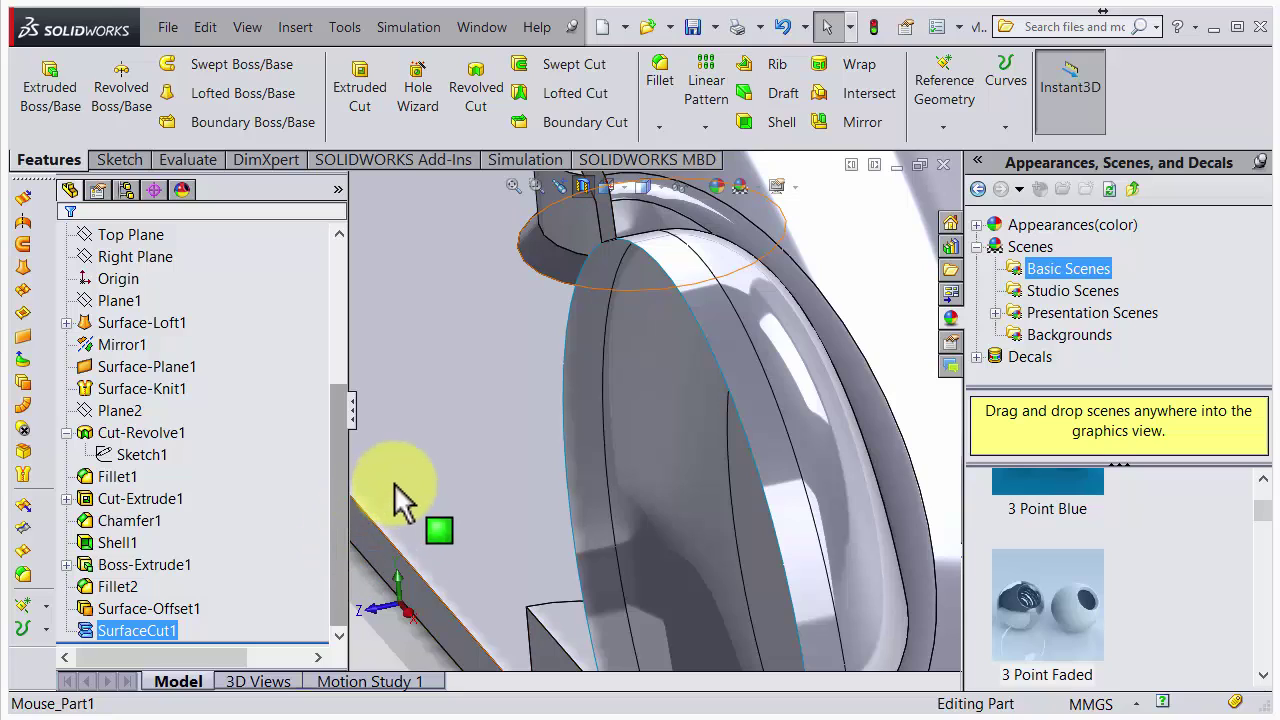
{"action": "left_click", "coordinate": [140, 608], "text": "ctrl"}
{"action": "left_click", "coordinate": [98, 610]}
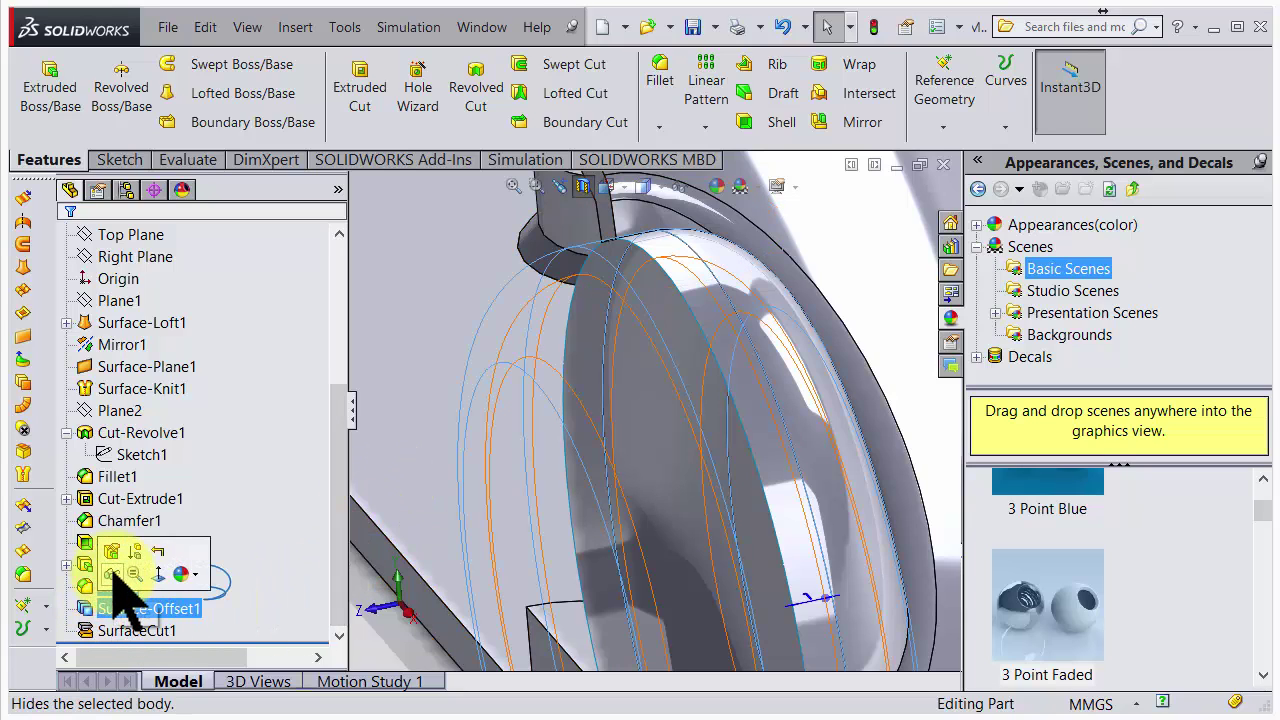
{"action": "left_click", "coordinate": [113, 574]}
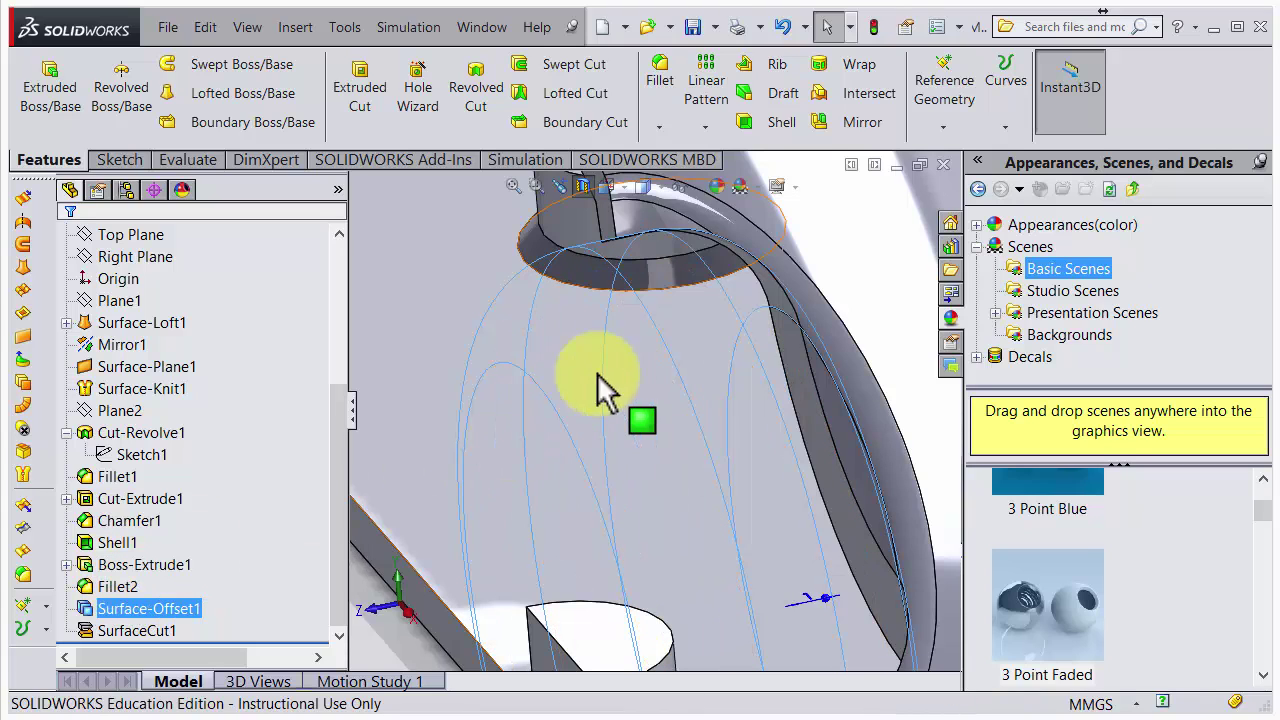
- Inspect the recessed cavity, then switch off Section View to show the whole shell
{"action": "middle_click_drag", "start_coordinate": [855, 270], "coordinate": [808, 318]}
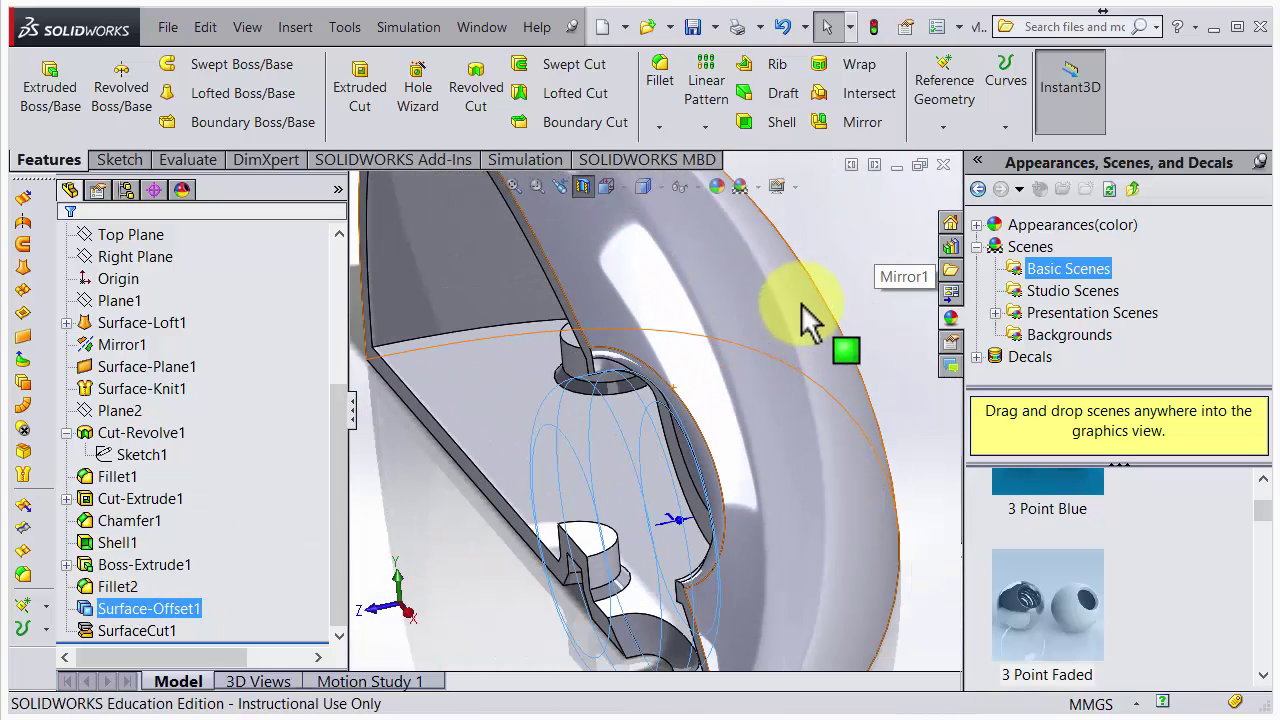
{"action": "left_click", "coordinate": [842, 250]}
{"action": "middle_click_drag", "start_coordinate": [735, 355], "coordinate": [680, 390]}
{"action": "scroll", "coordinate": [776, 410], "scroll_direction": "down", "scroll_amount": 4}
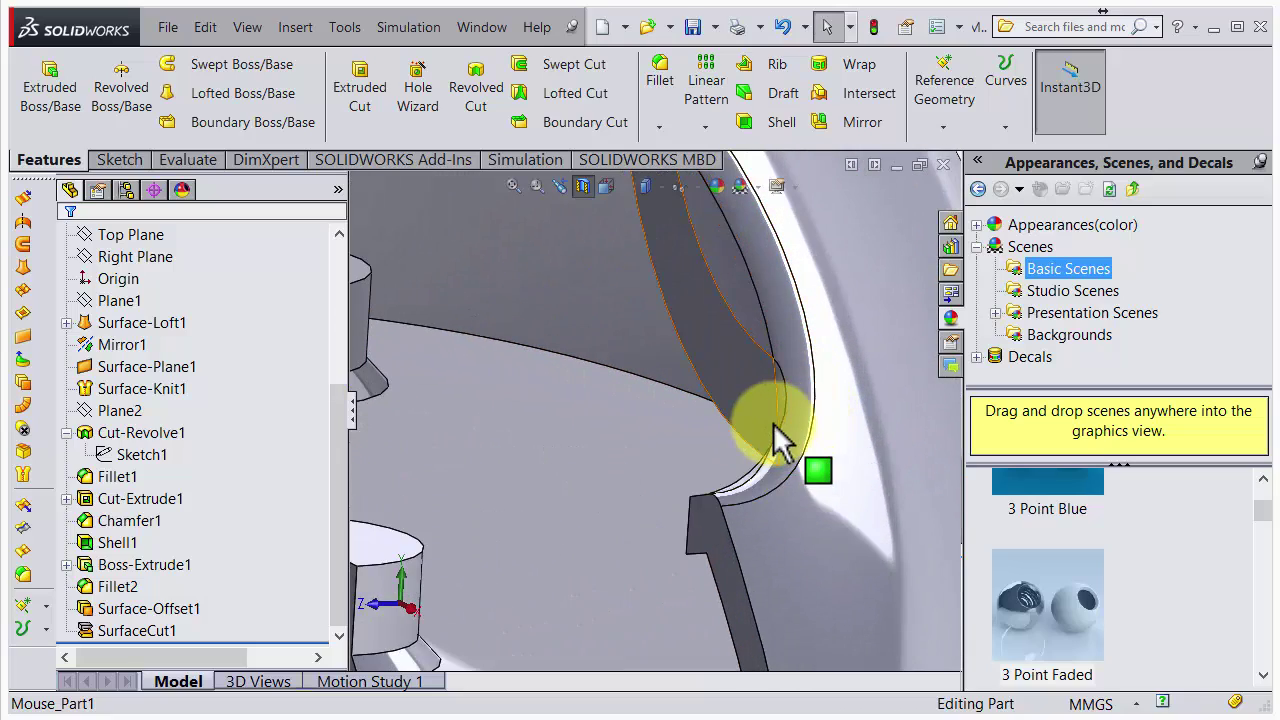
{"action": "middle_click_drag", "start_coordinate": [771, 429], "coordinate": [550, 226]}
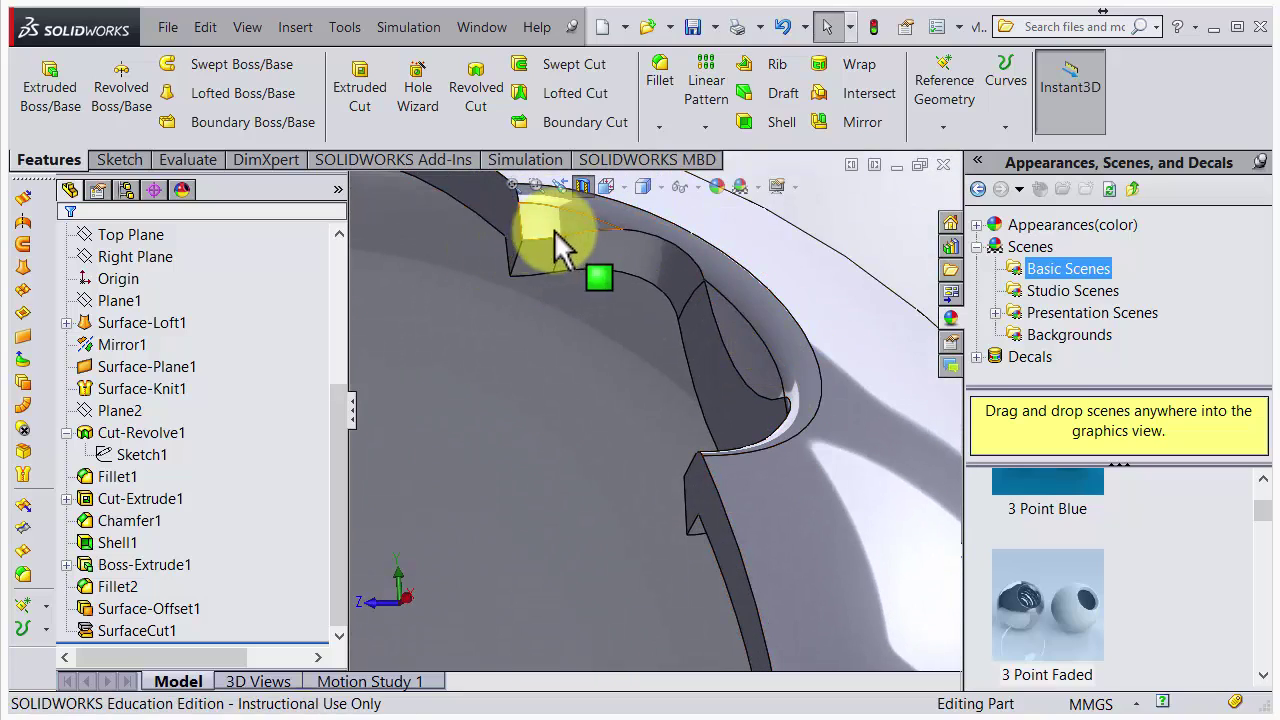
{"action": "mouse_move", "coordinate": [708, 410]}
{"action": "middle_mouse_down"}
{"action": "mouse_move", "coordinate": [737, 354]}
{"action": "mouse_move", "coordinate": [718, 410]}
{"action": "middle_mouse_up"}
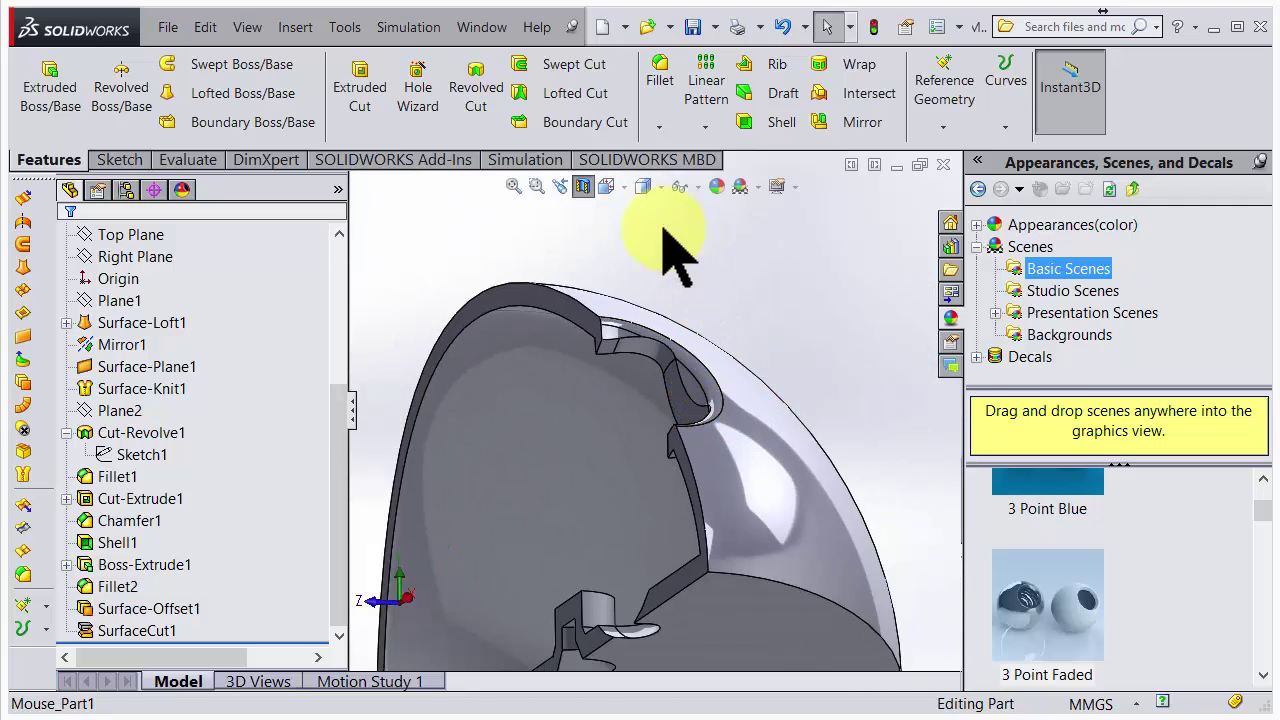
{"action": "left_click", "coordinate": [584, 186]}
{"action": "middle_click_drag", "start_coordinate": [677, 316], "coordinate": [651, 309]}
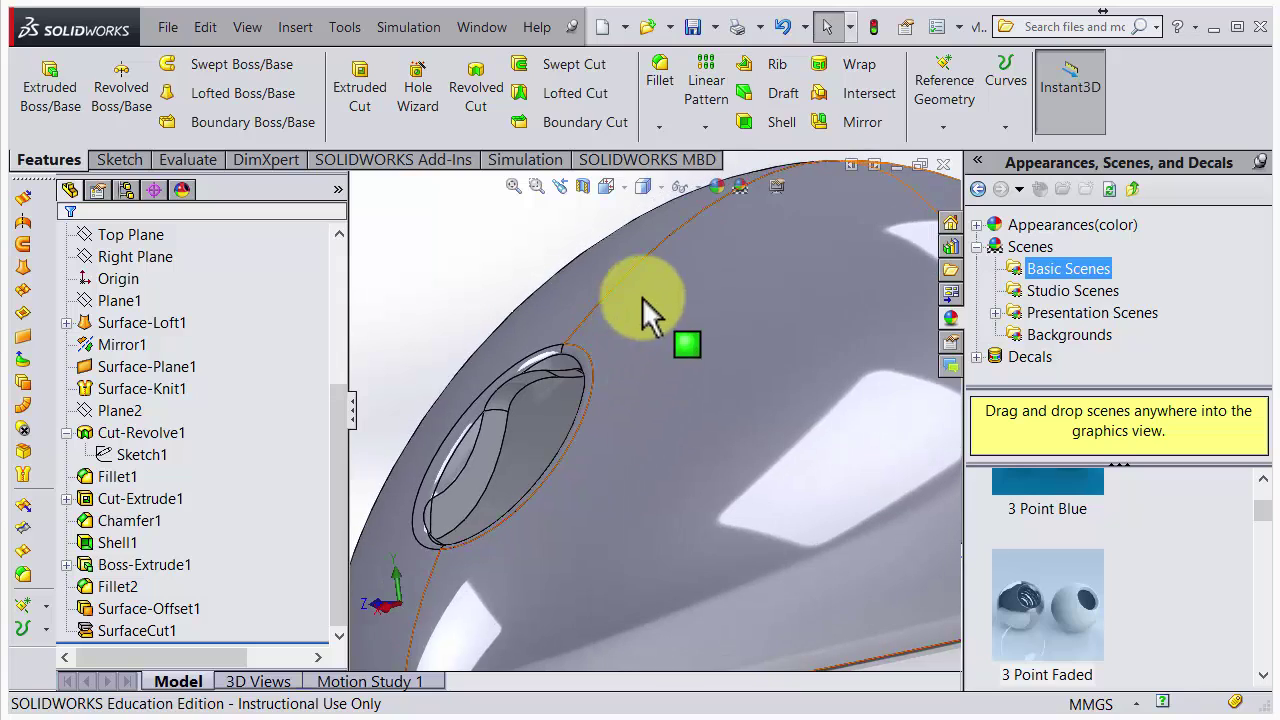
- Fillet the edge loop around the wheel opening with a 0.5mm radius
{"action": "left_click", "coordinate": [665, 75]}
{"action": "left_click", "coordinate": [474, 452]}
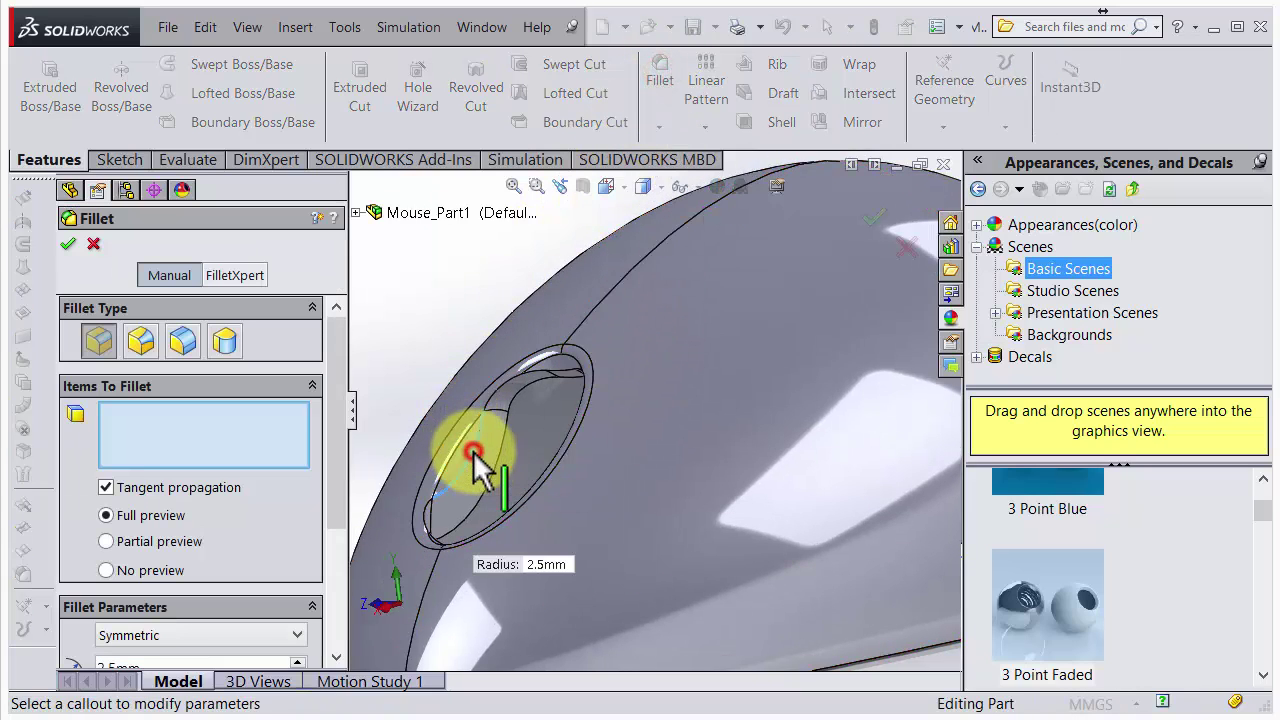
{"action": "left_click", "coordinate": [474, 452]}
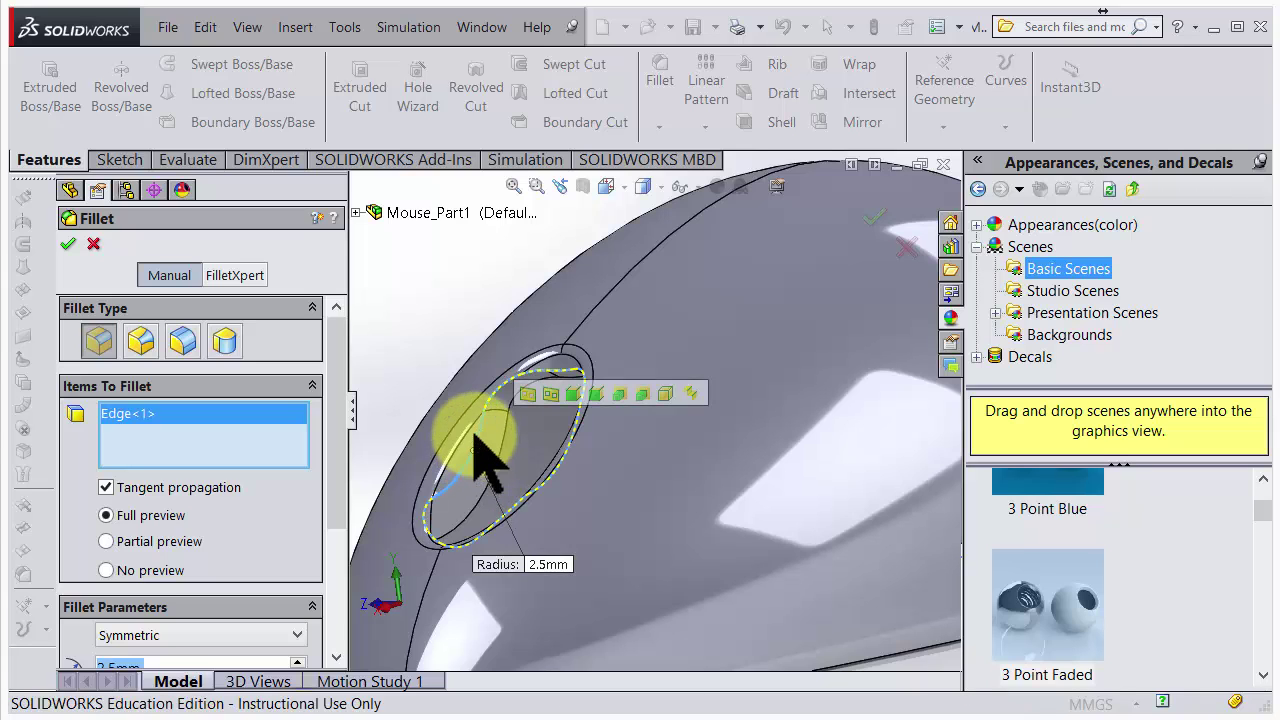
{"action": "middle_click_drag", "start_coordinate": [543, 443], "coordinate": [482, 448]}
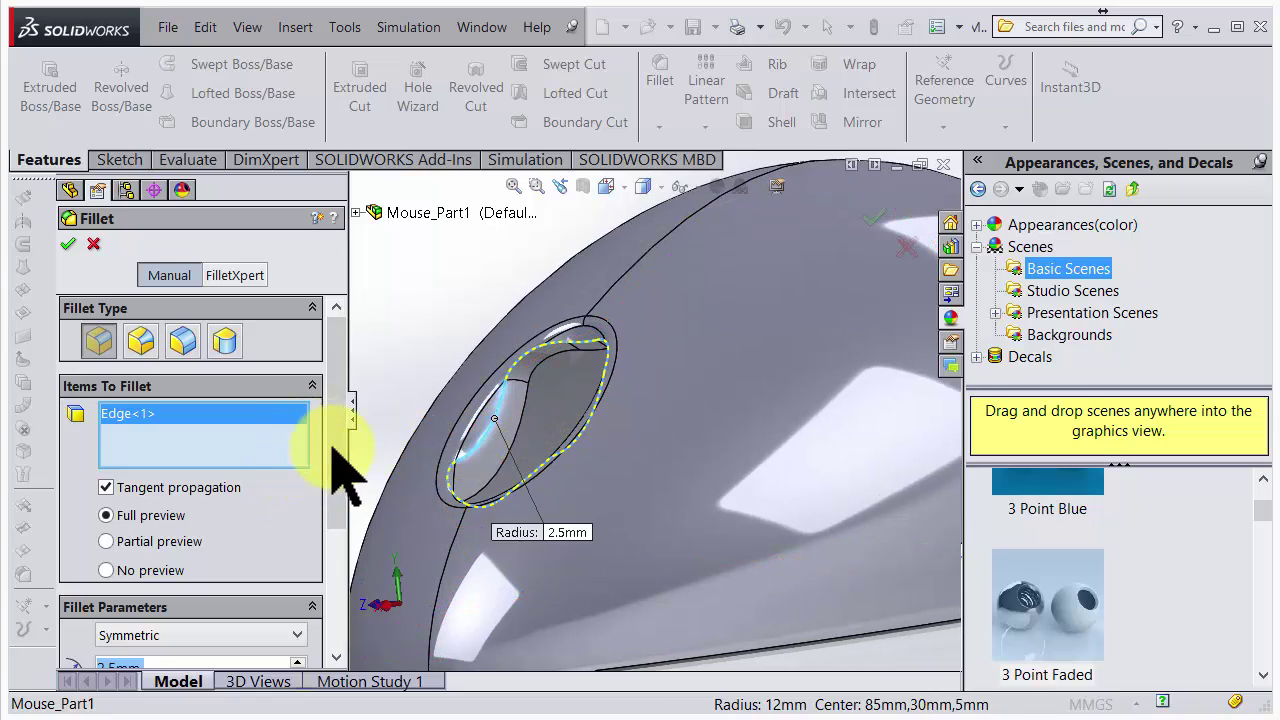
{"action": "left_click_drag", "start_coordinate": [340, 470], "coordinate": [330, 625]}
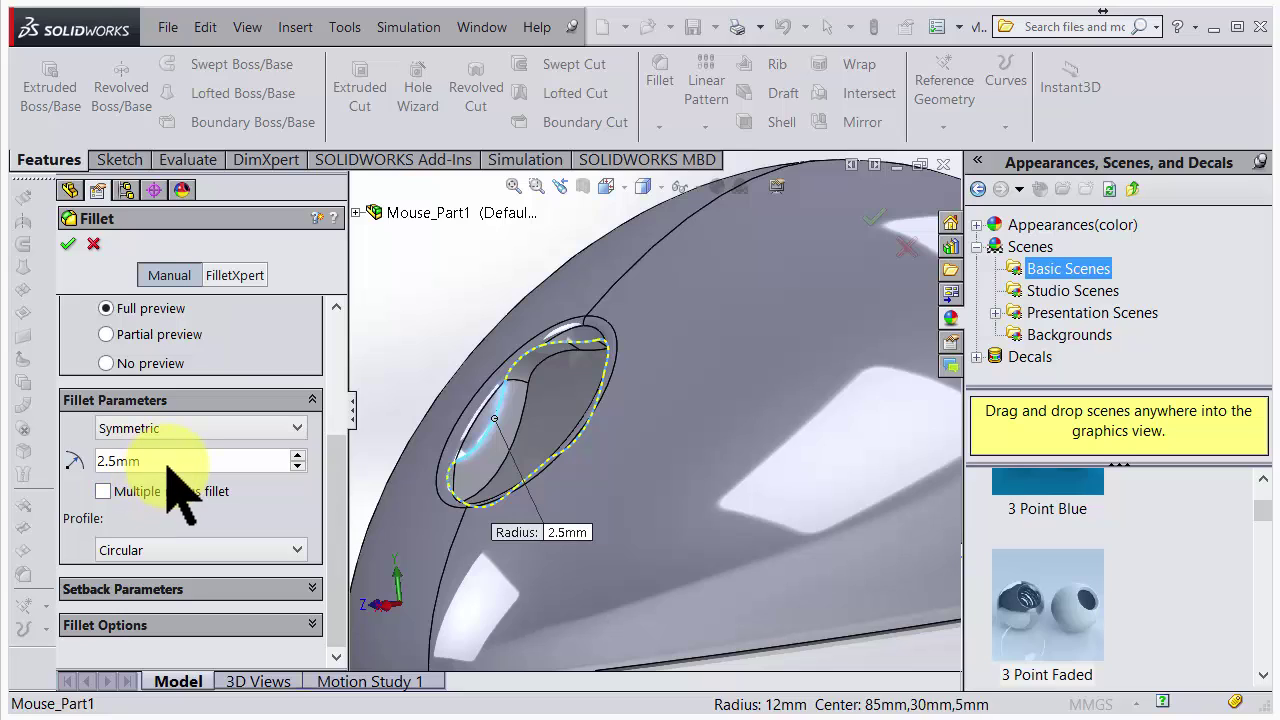
{"action": "double_click", "coordinate": [118, 460]}
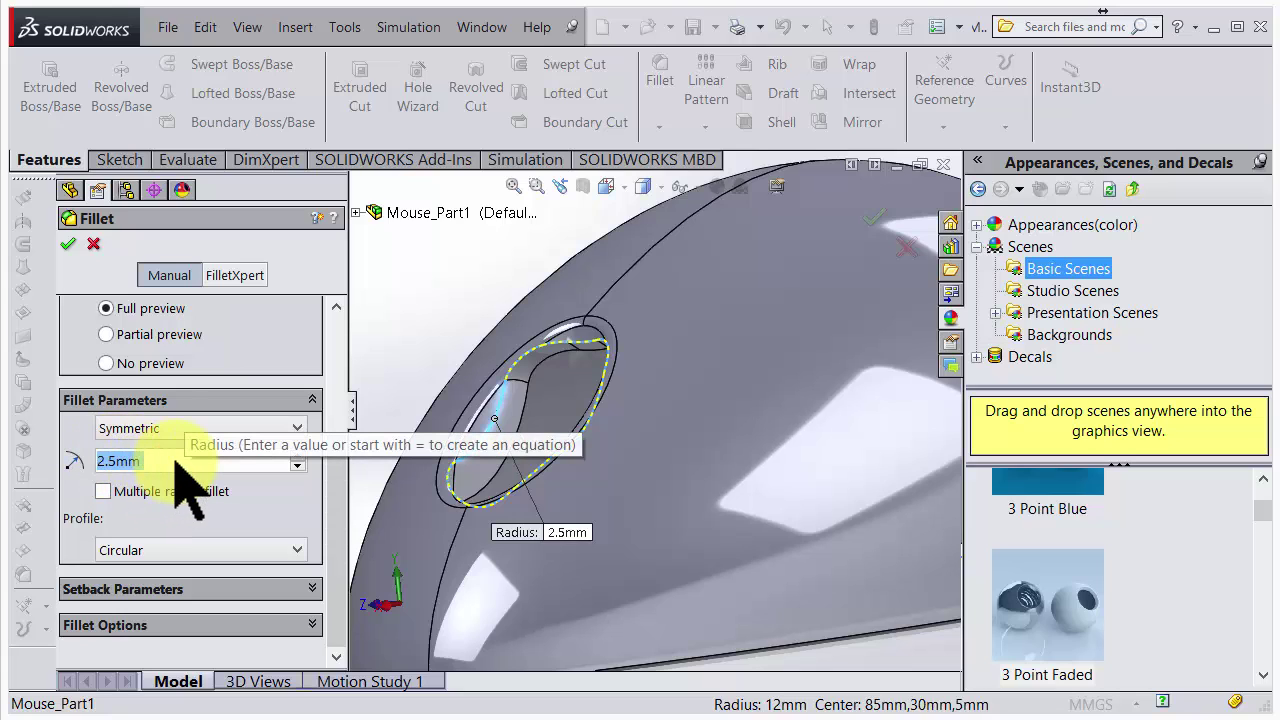
{"action": "type", "text": "0.5"}
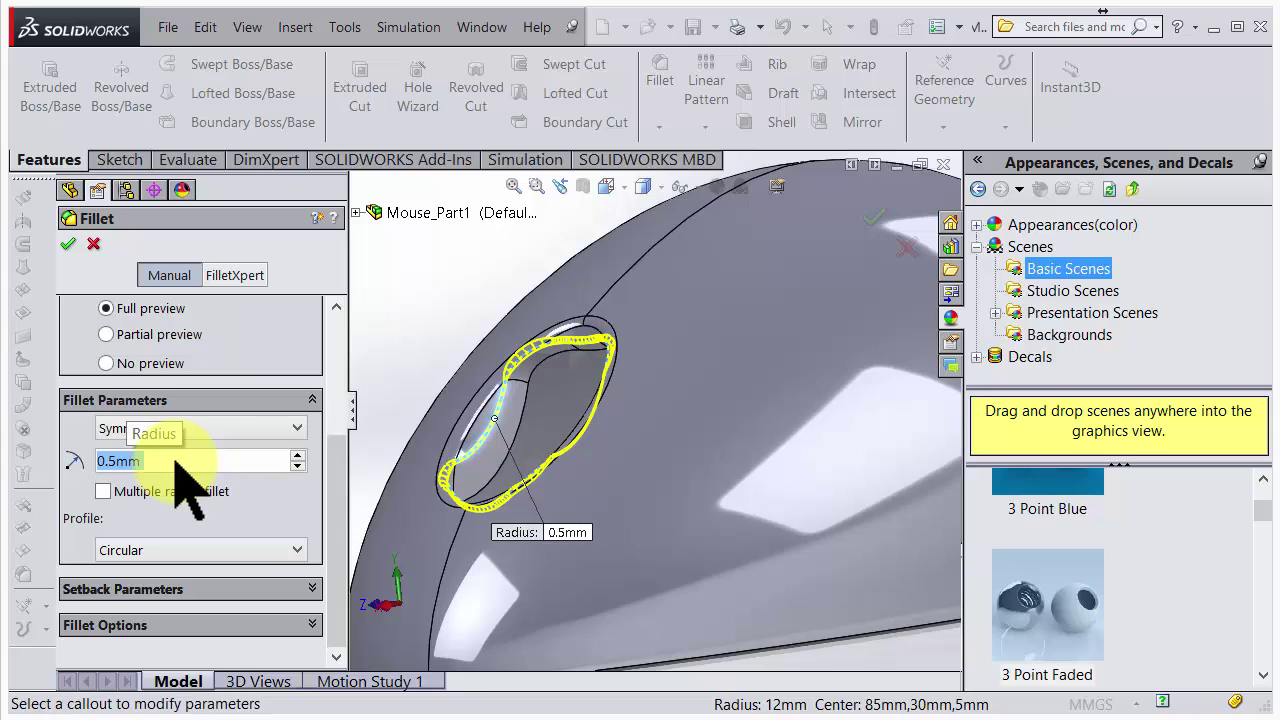
{"action": "mouse_move", "coordinate": [514, 471]}
{"action": "middle_mouse_down"}
{"action": "mouse_move", "coordinate": [530, 480]}
{"action": "mouse_move", "coordinate": [635, 432]}
{"action": "mouse_move", "coordinate": [560, 449]}
{"action": "mouse_move", "coordinate": [506, 440]}
{"action": "mouse_move", "coordinate": [498, 490]}
{"action": "mouse_move", "coordinate": [529, 471]}
{"action": "middle_mouse_up"}
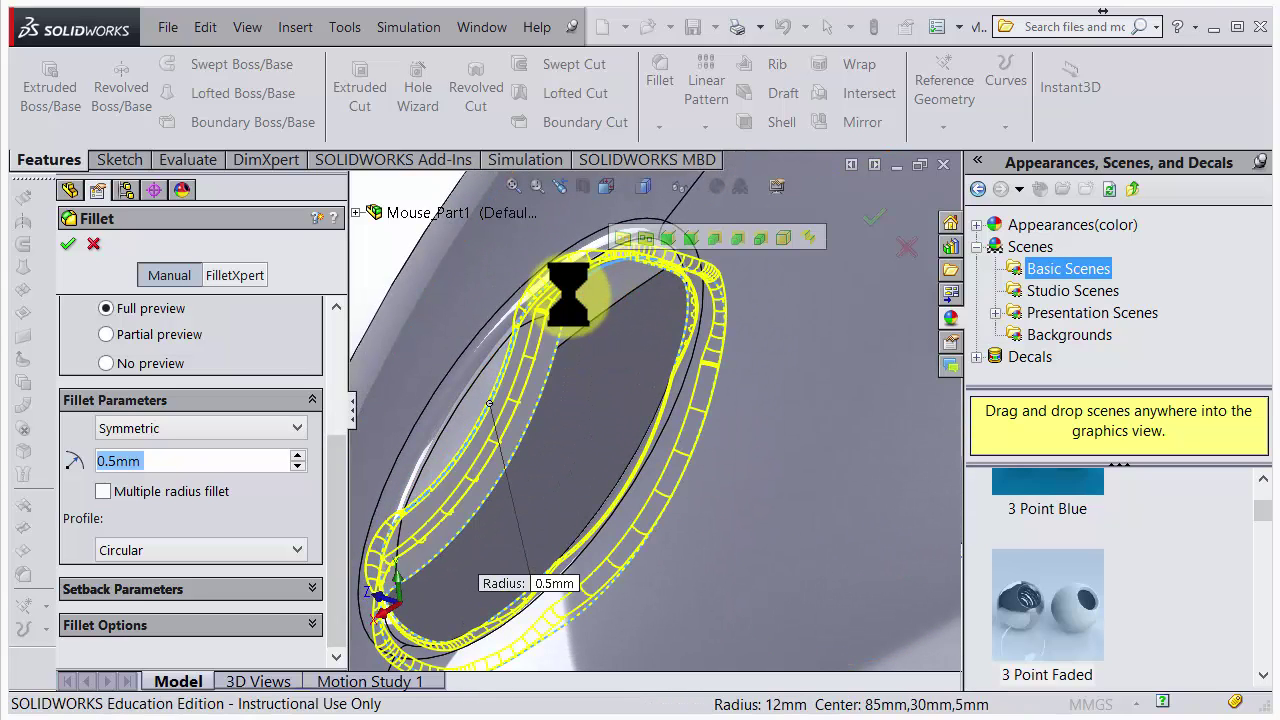
{"action": "left_click", "coordinate": [92, 243]}
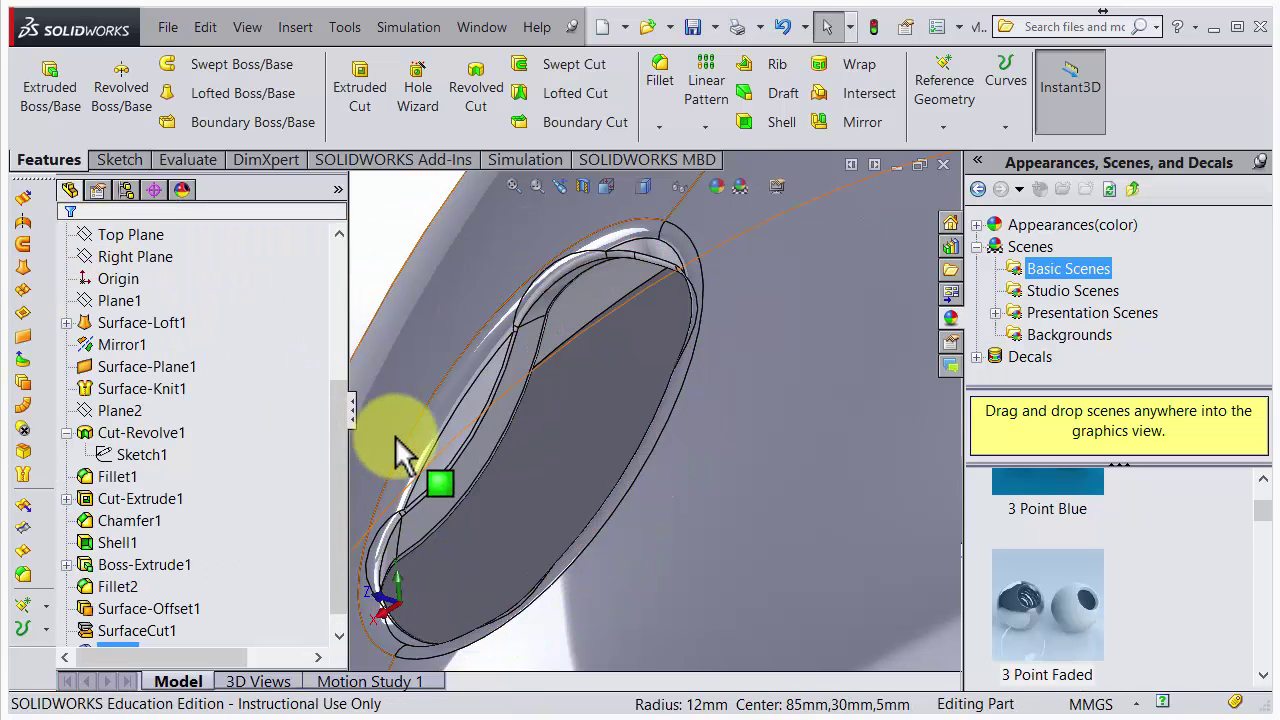
- Show the hidden Fillet2 wheel body again
{"action": "middle_click_drag", "start_coordinate": [400, 449], "coordinate": [598, 490]}
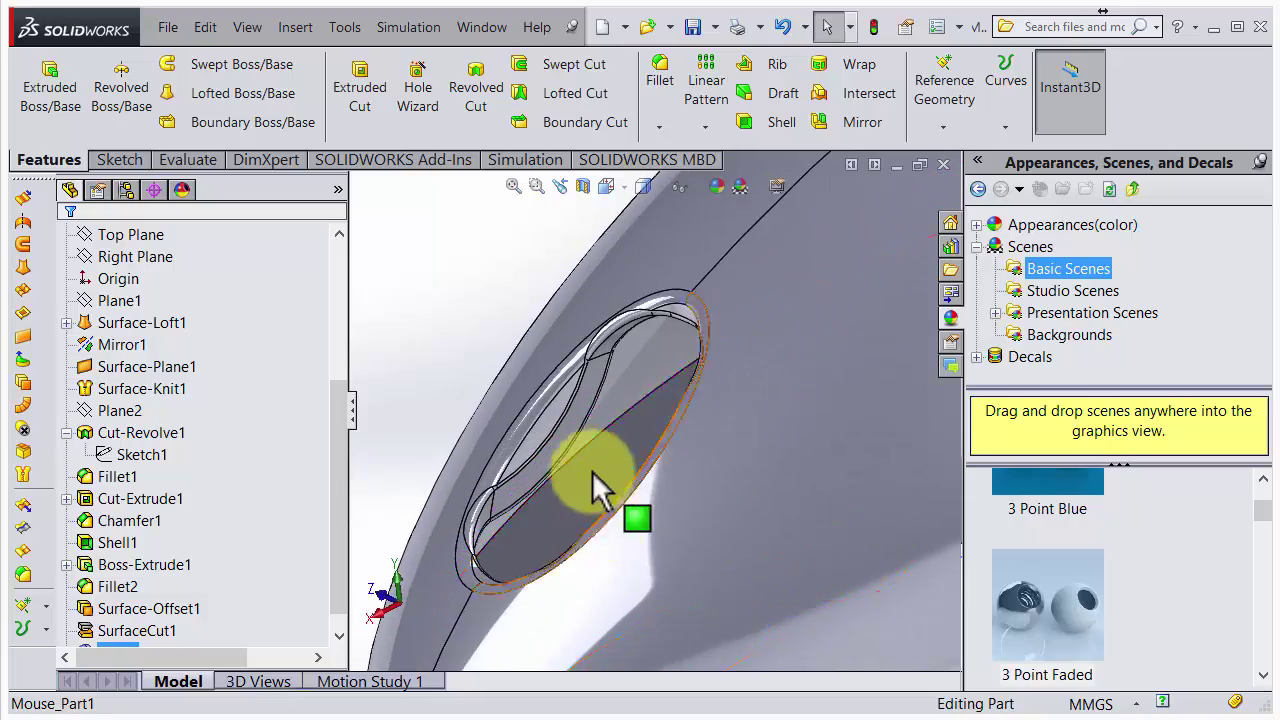
{"action": "mouse_move", "coordinate": [596, 432]}
{"action": "middle_mouse_down"}
{"action": "mouse_move", "coordinate": [697, 446]}
{"action": "mouse_move", "coordinate": [717, 650]}
{"action": "mouse_move", "coordinate": [657, 694]}
{"action": "mouse_move", "coordinate": [586, 614]}
{"action": "mouse_move", "coordinate": [543, 706]}
{"action": "mouse_move", "coordinate": [576, 710]}
{"action": "mouse_move", "coordinate": [663, 560]}
{"action": "mouse_move", "coordinate": [674, 514]}
{"action": "mouse_move", "coordinate": [540, 535]}
{"action": "mouse_move", "coordinate": [583, 491]}
{"action": "mouse_move", "coordinate": [623, 531]}
{"action": "mouse_move", "coordinate": [680, 523]}
{"action": "mouse_move", "coordinate": [605, 566]}
{"action": "mouse_move", "coordinate": [583, 540]}
{"action": "mouse_move", "coordinate": [537, 537]}
{"action": "mouse_move", "coordinate": [619, 563]}
{"action": "mouse_move", "coordinate": [689, 563]}
{"action": "mouse_move", "coordinate": [703, 532]}
{"action": "middle_mouse_up"}
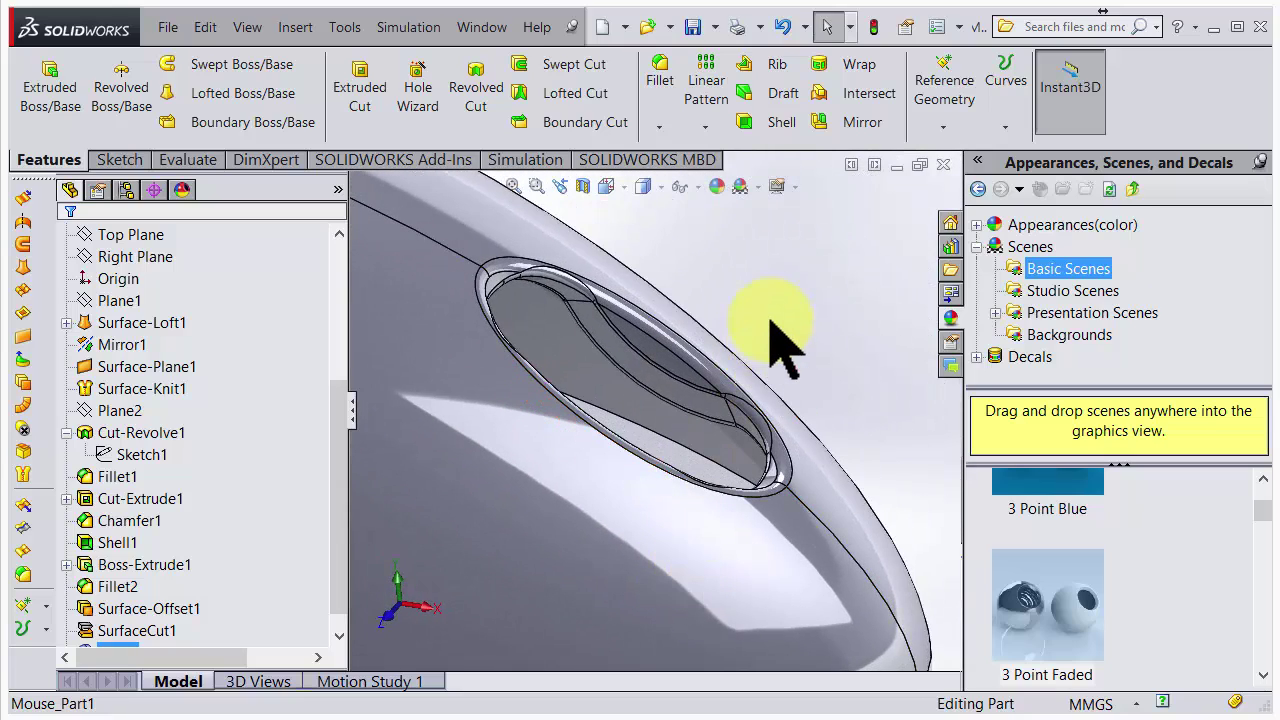
{"action": "scroll", "coordinate": [769, 320], "scroll_direction": "up", "scroll_amount": 3}
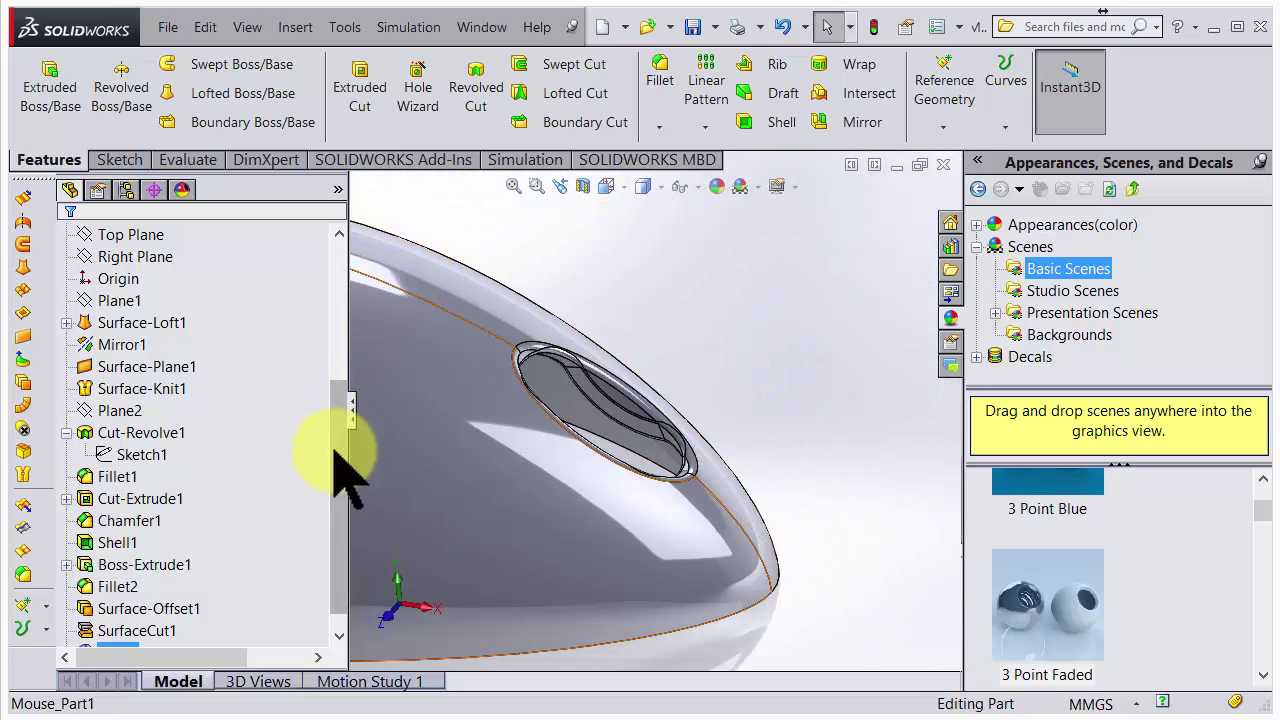
{"action": "left_click_drag", "start_coordinate": [333, 470], "coordinate": [337, 277]}
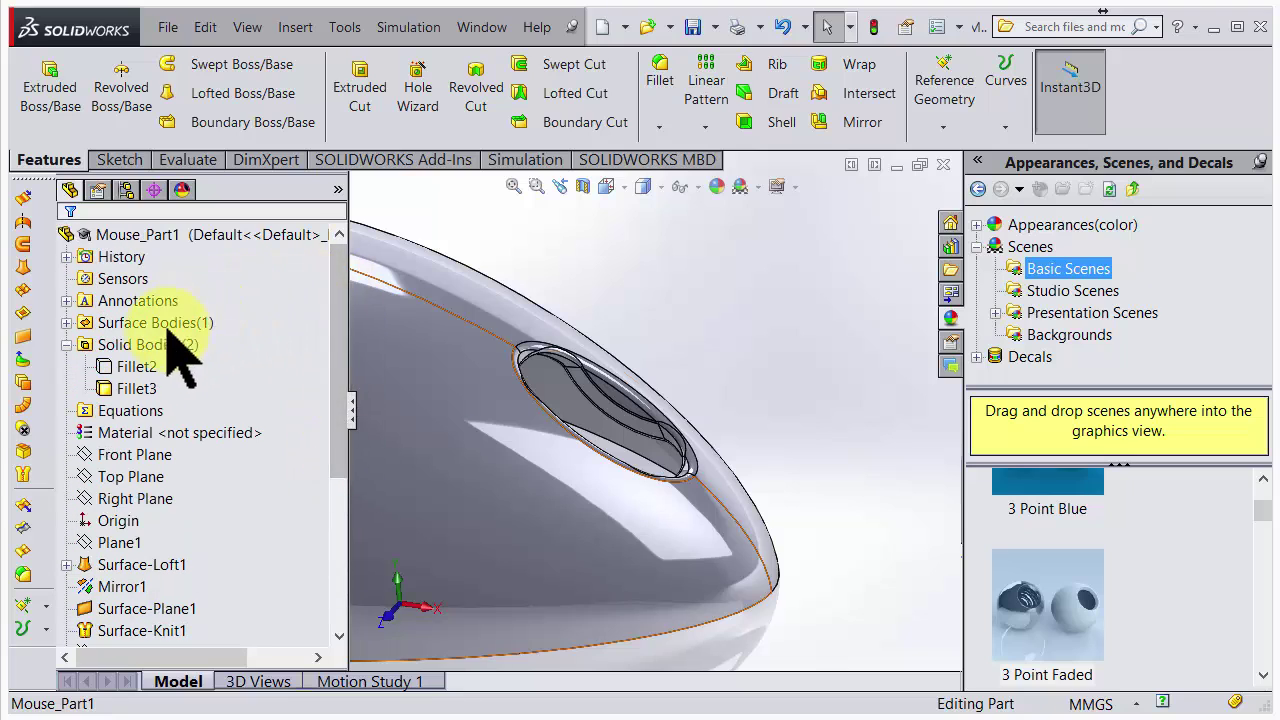
{"action": "right_click", "coordinate": [130, 370]}
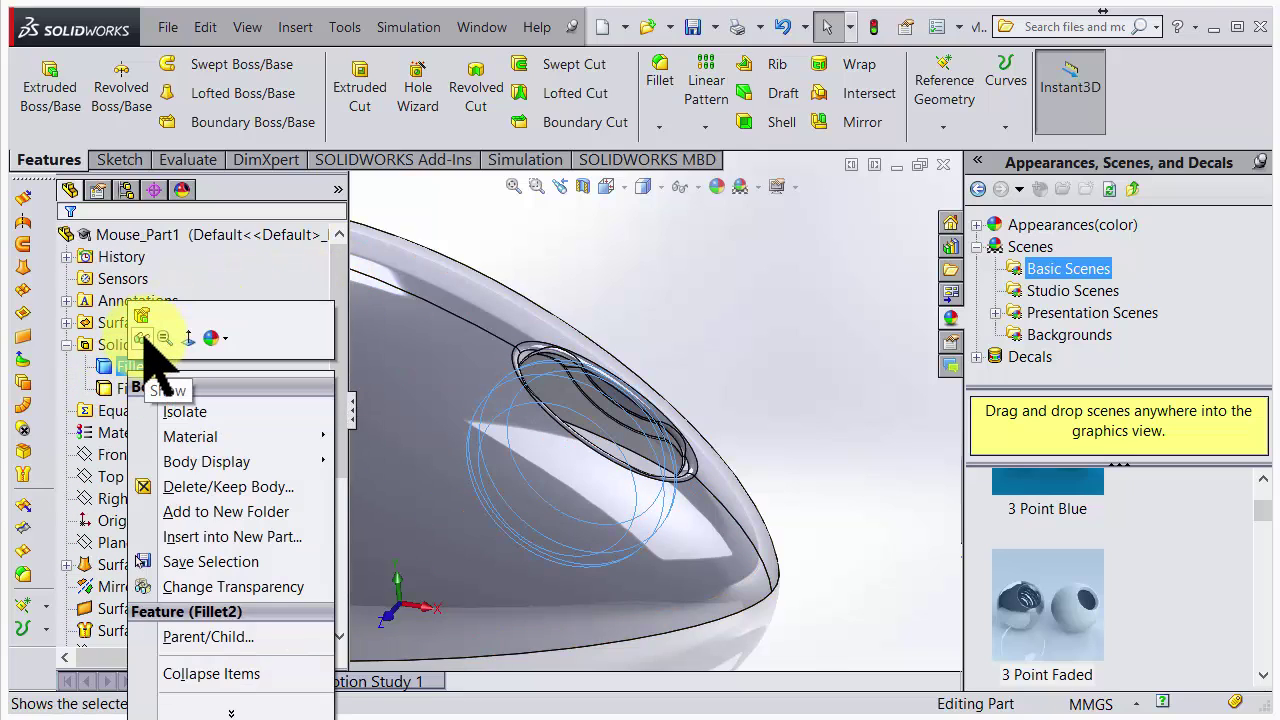
{"action": "left_click", "coordinate": [144, 336]}
{"action": "middle_click_drag", "start_coordinate": [735, 390], "coordinate": [600, 447]}
{"action": "middle_click_drag", "start_coordinate": [580, 495], "coordinate": [563, 340]}
{"action": "middle_click_drag", "start_coordinate": [577, 403], "coordinate": [604, 368]}
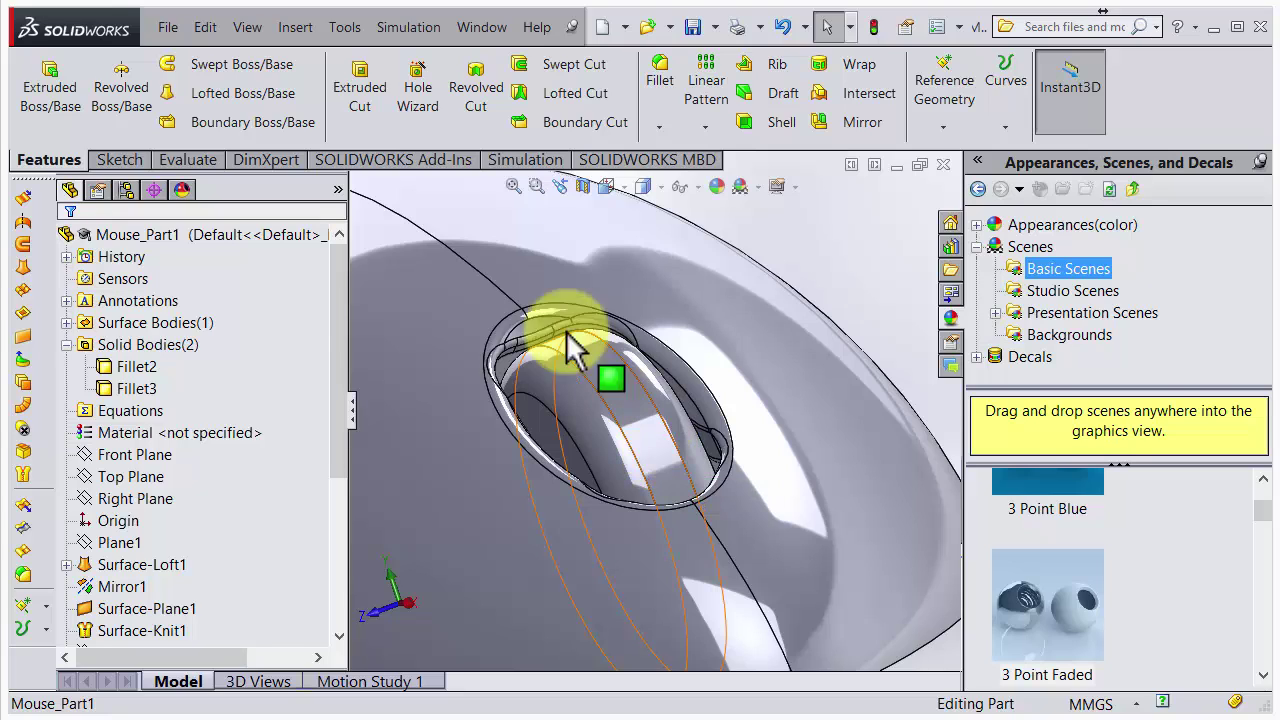
- Hide the Fillet3 shell body and orbit to view the wheel's face
{"action": "left_click", "coordinate": [138, 366]}
{"action": "left_click", "coordinate": [140, 388]}
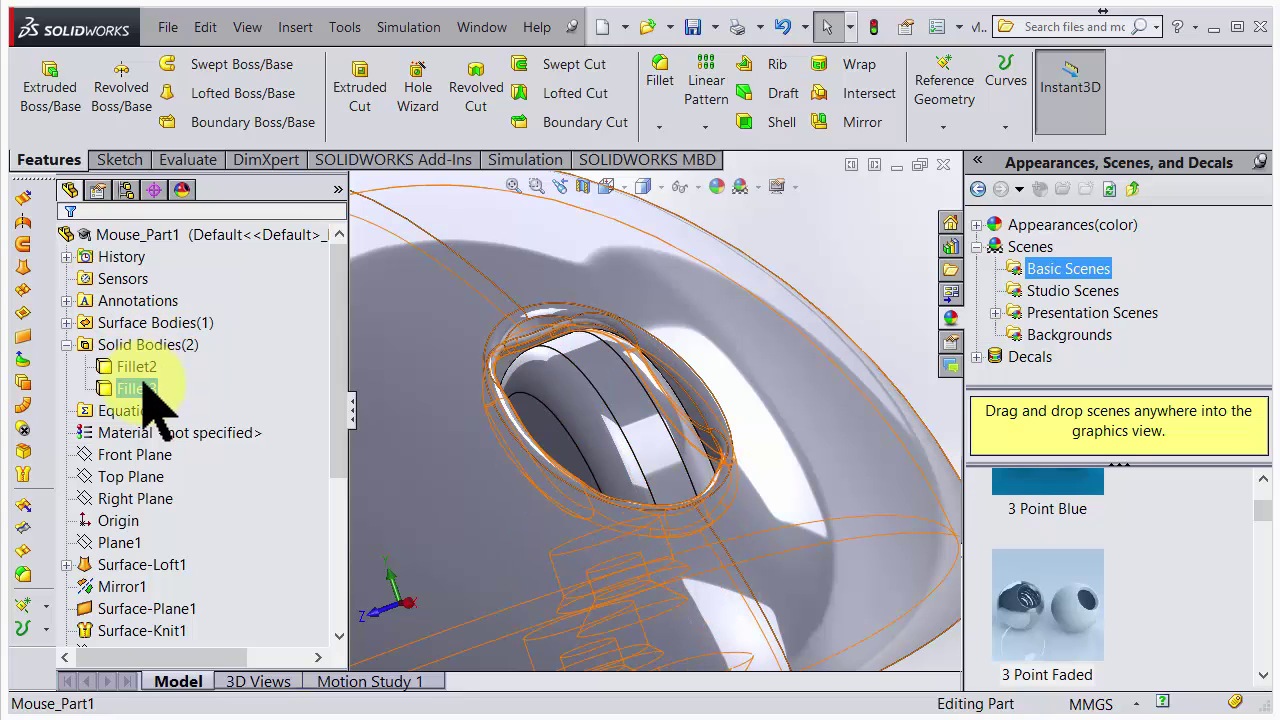
{"action": "left_click", "coordinate": [140, 388]}
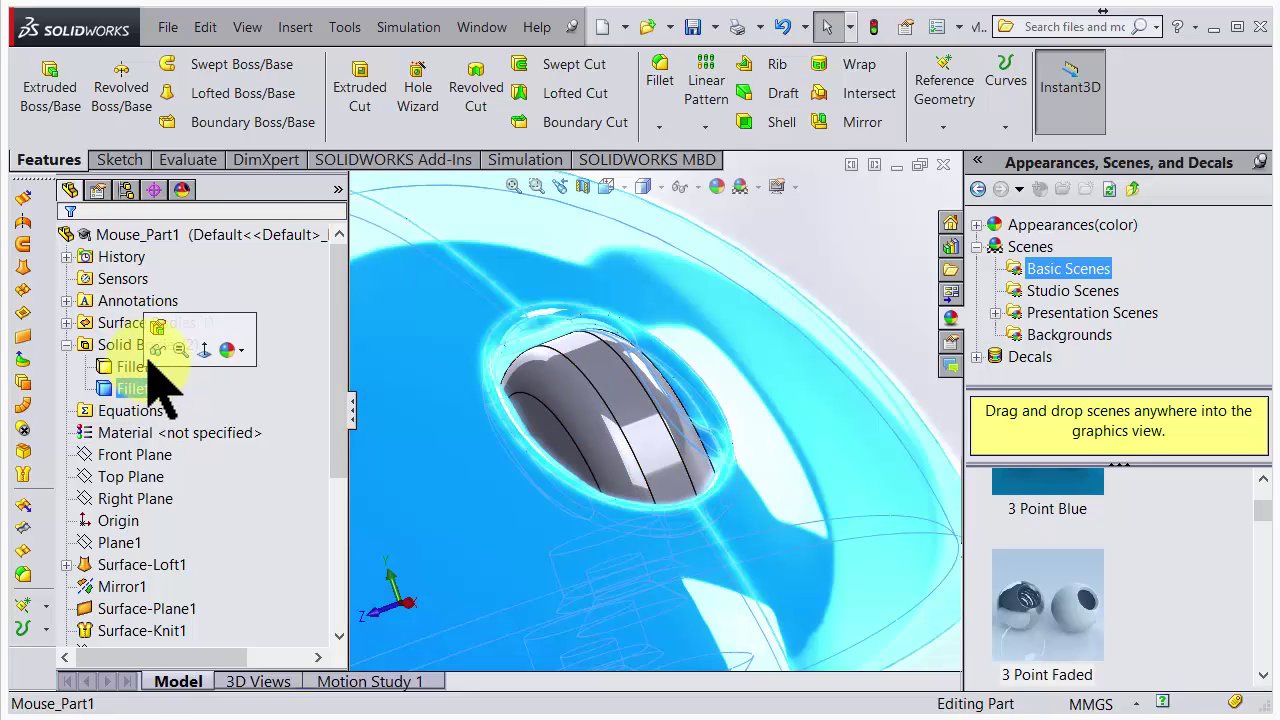
{"action": "left_click", "coordinate": [157, 348]}
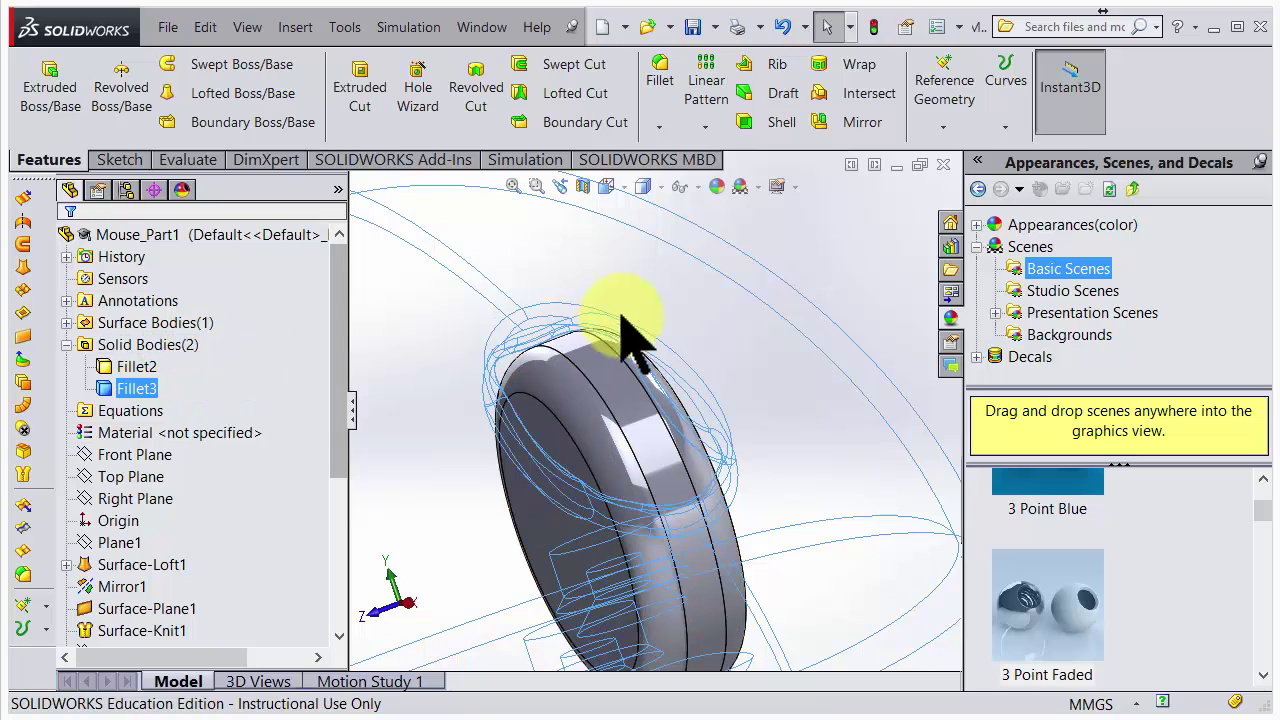
{"action": "left_click", "coordinate": [812, 237]}
{"action": "middle_click_drag", "start_coordinate": [708, 429], "coordinate": [645, 320]}
{"action": "scroll", "coordinate": [630, 400], "scroll_direction": "down", "scroll_amount": 2}
{"action": "middle_click_drag", "start_coordinate": [730, 480], "coordinate": [724, 450]}
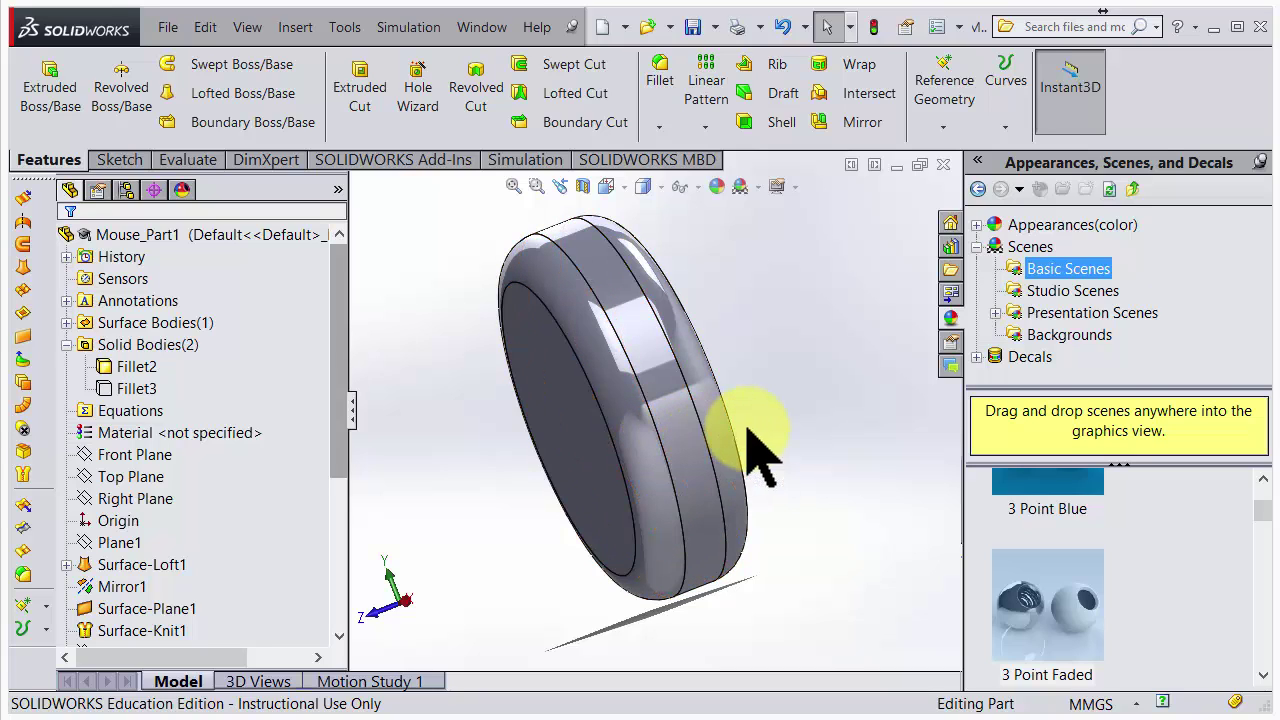
{"action": "scroll", "coordinate": [746, 440], "scroll_direction": "up", "scroll_amount": 2}
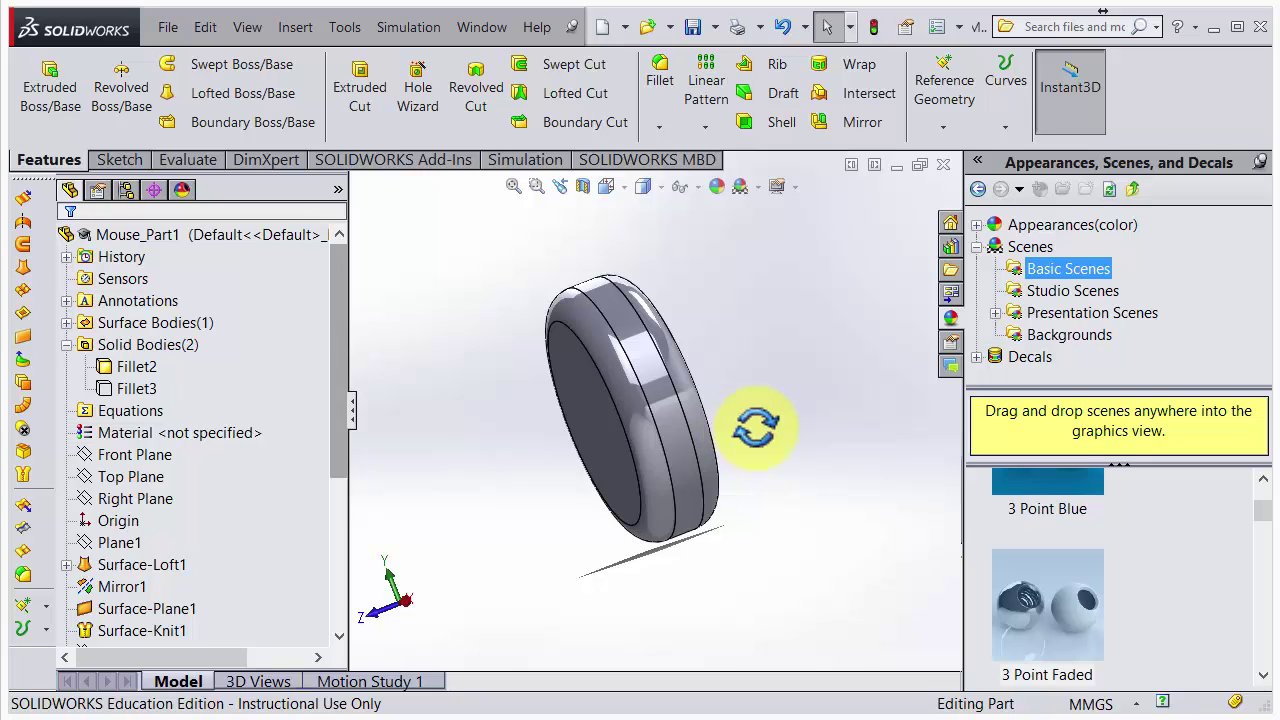
{"action": "middle_click_drag", "start_coordinate": [755, 427], "coordinate": [780, 462]}
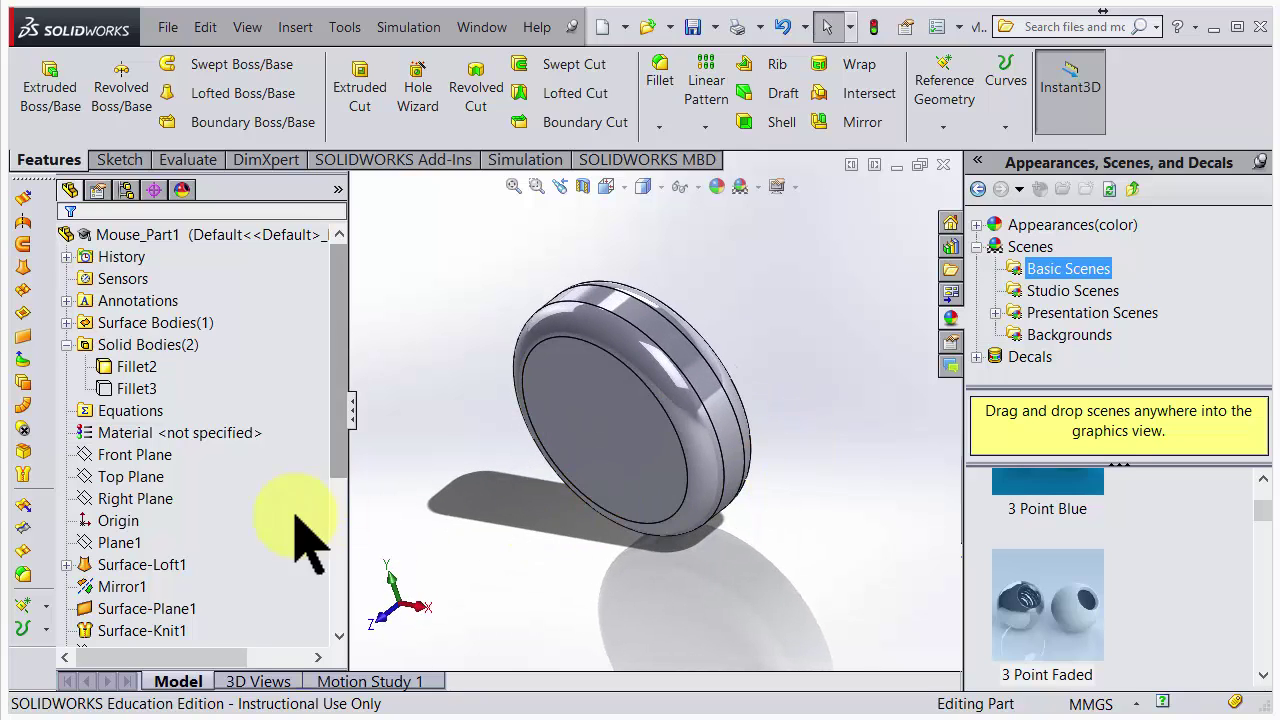
- Start a new sketch on the Top Plane, viewed from the top
{"action": "left_click", "coordinate": [133, 477]}
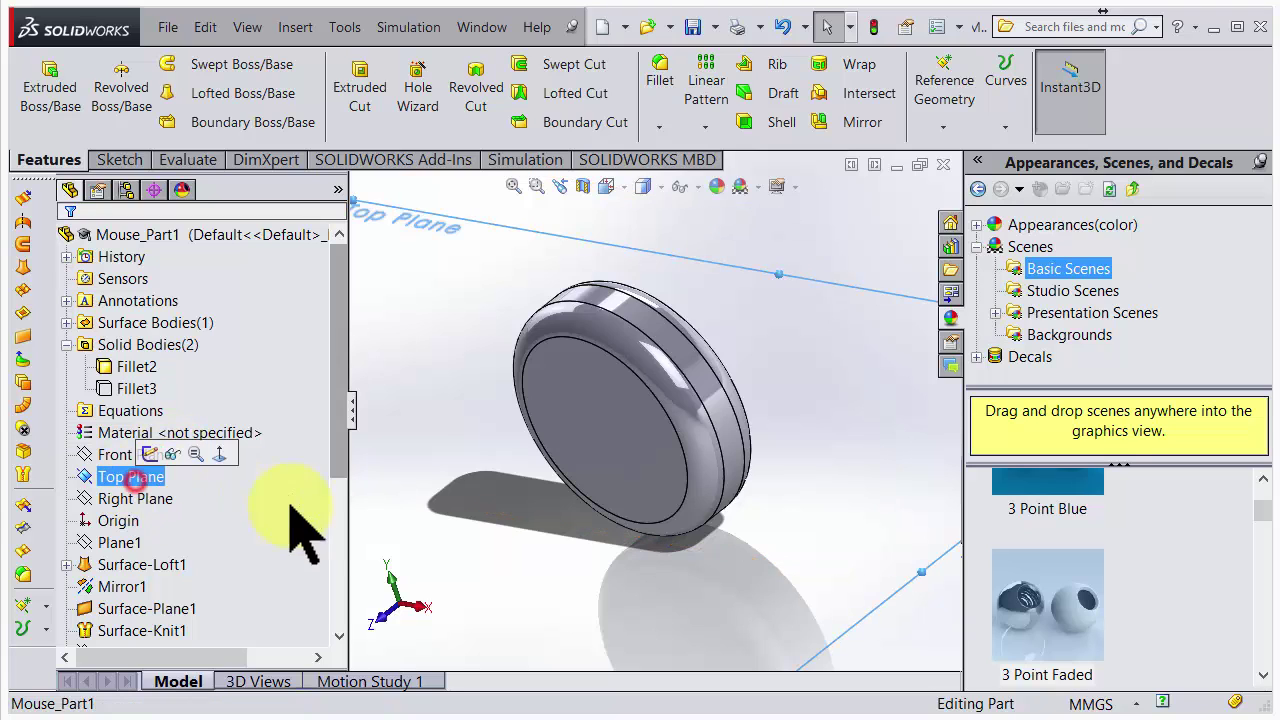
{"action": "middle_click_drag", "start_coordinate": [298, 520], "coordinate": [586, 537]}
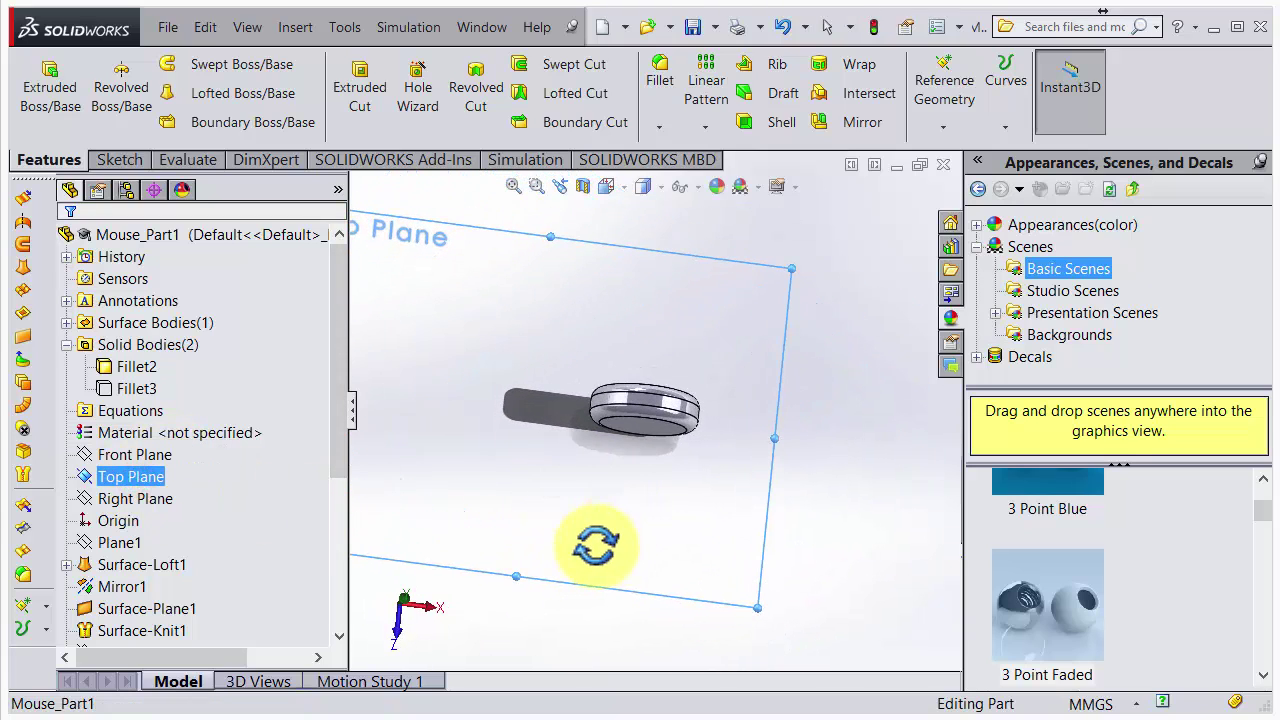
{"action": "left_click", "coordinate": [122, 160]}
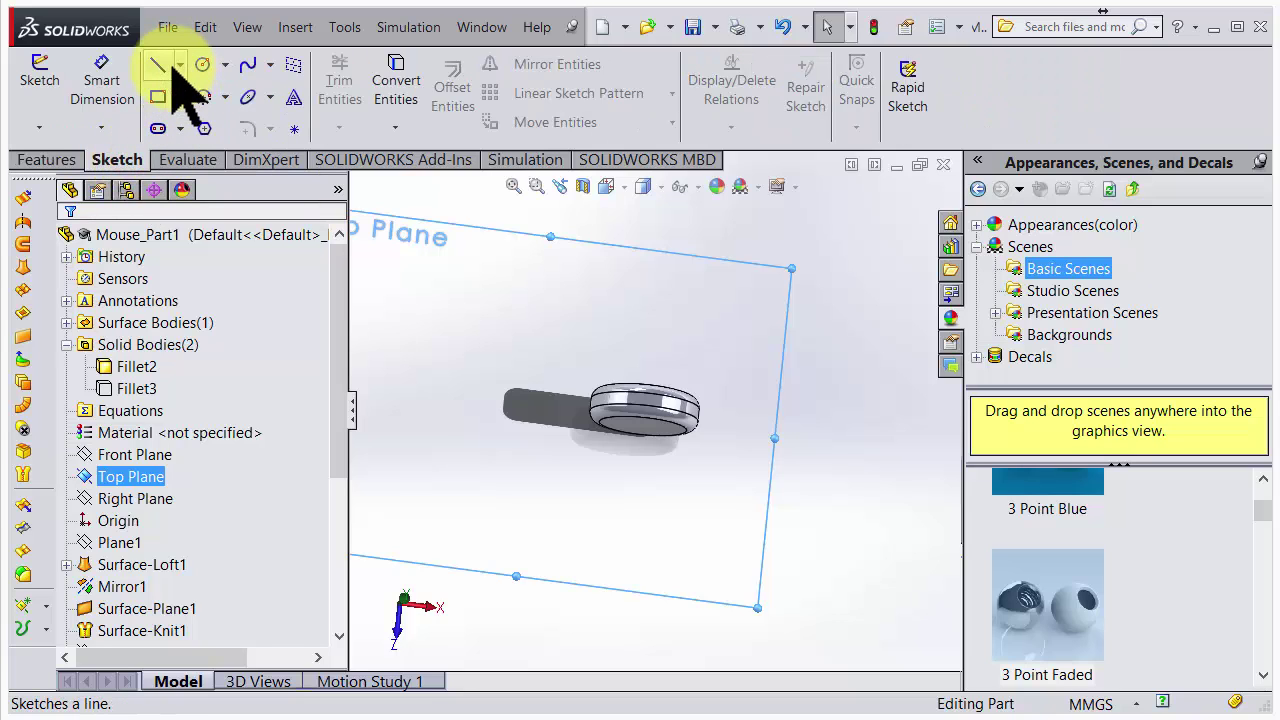
{"action": "left_click", "coordinate": [40, 72]}
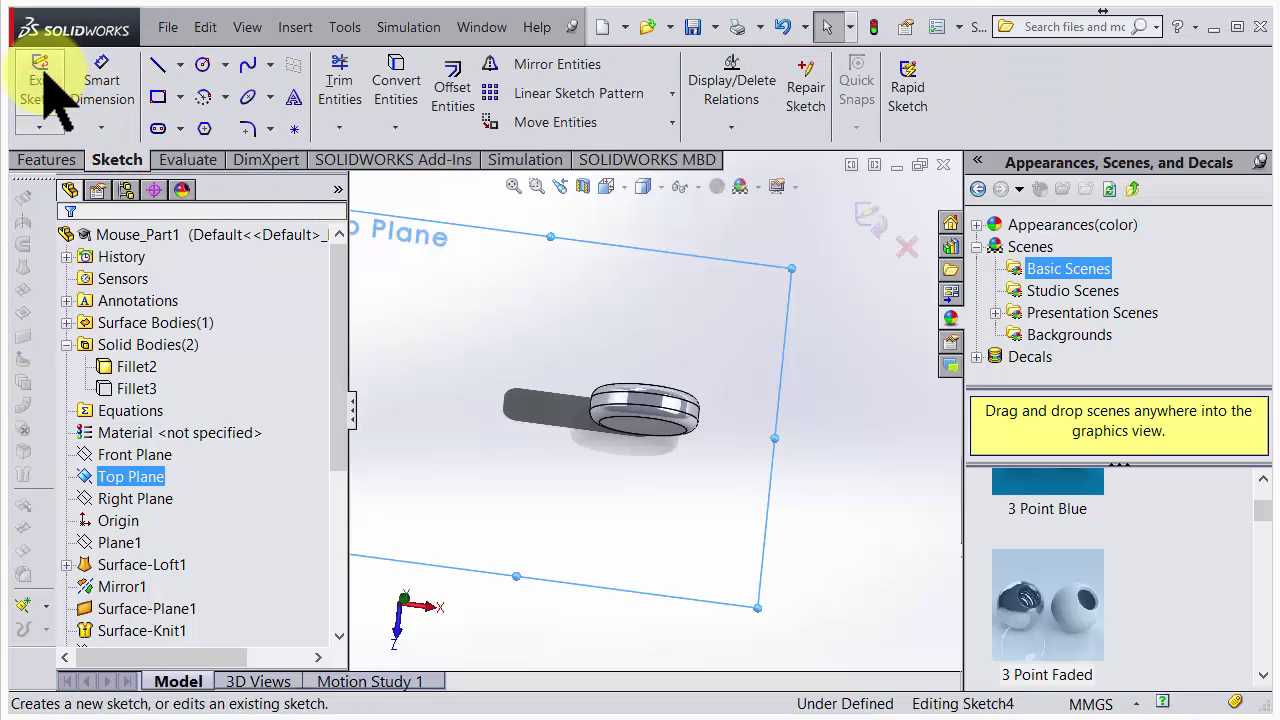
{"action": "key", "text": "space"}
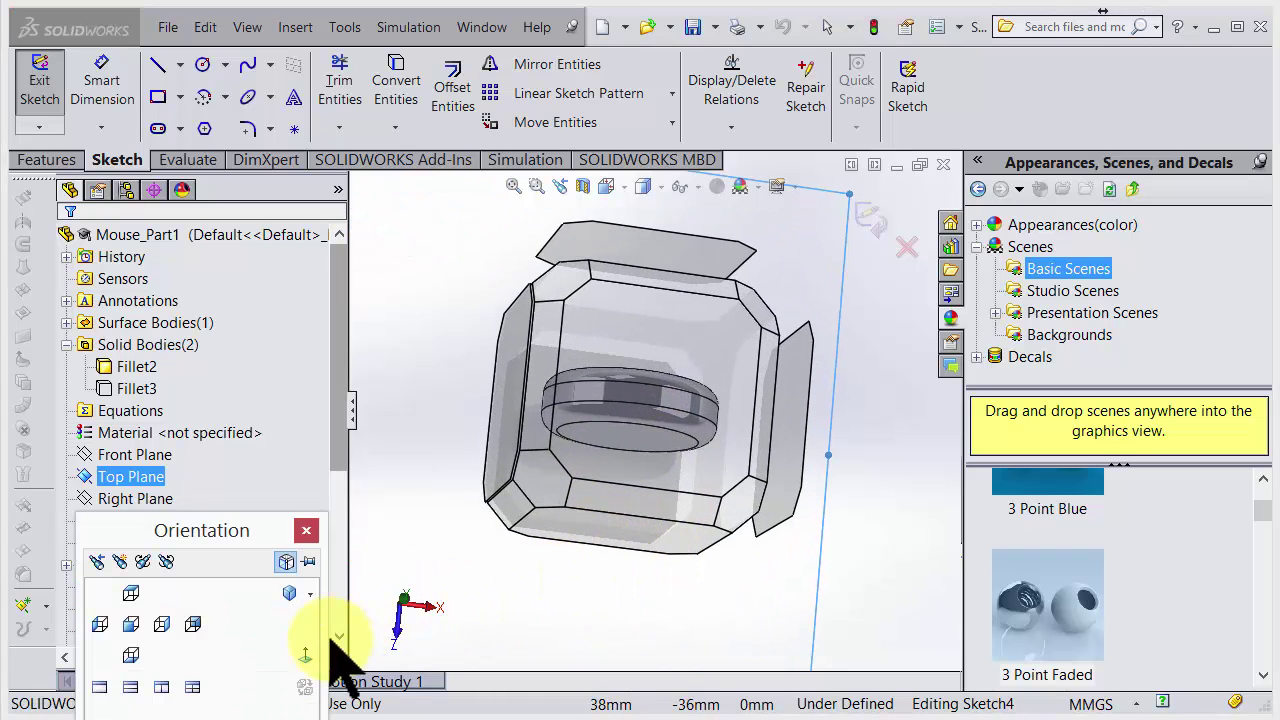
{"action": "left_click", "coordinate": [305, 655]}
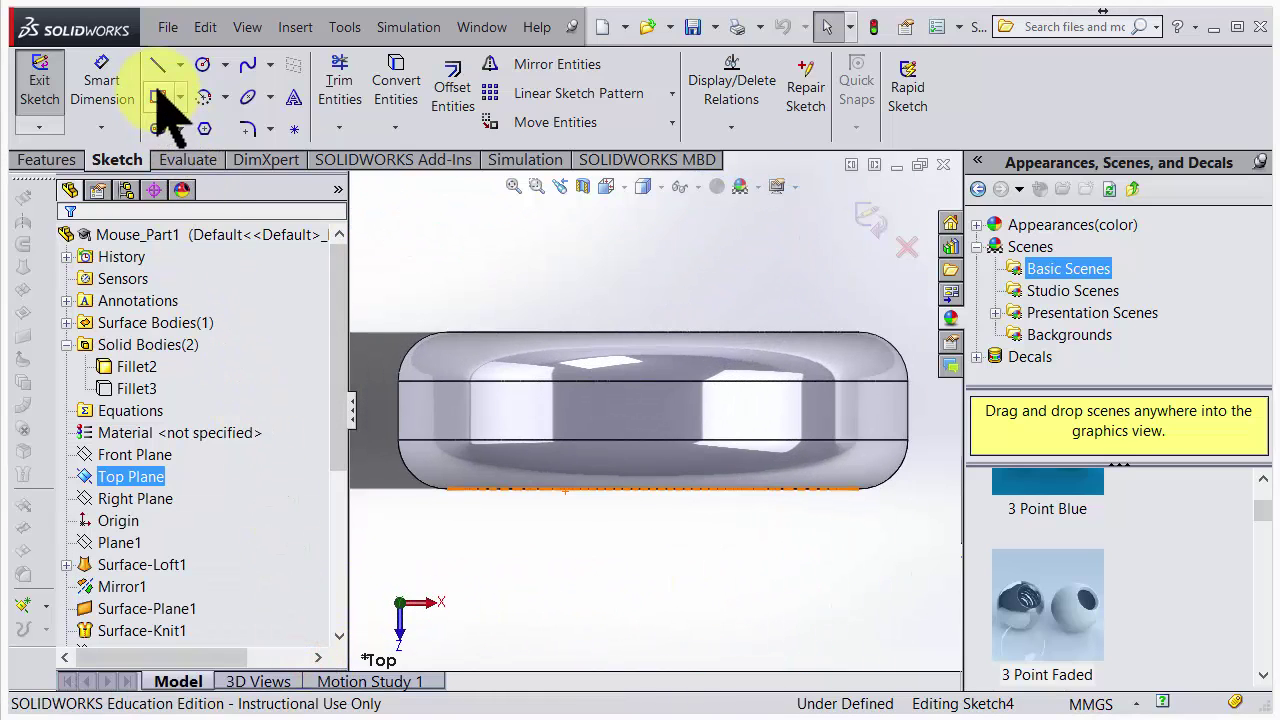
- Draw a horizontal centerline from the sketch origin to the right
{"action": "left_click", "coordinate": [179, 64]}
{"action": "left_click", "coordinate": [168, 119]}
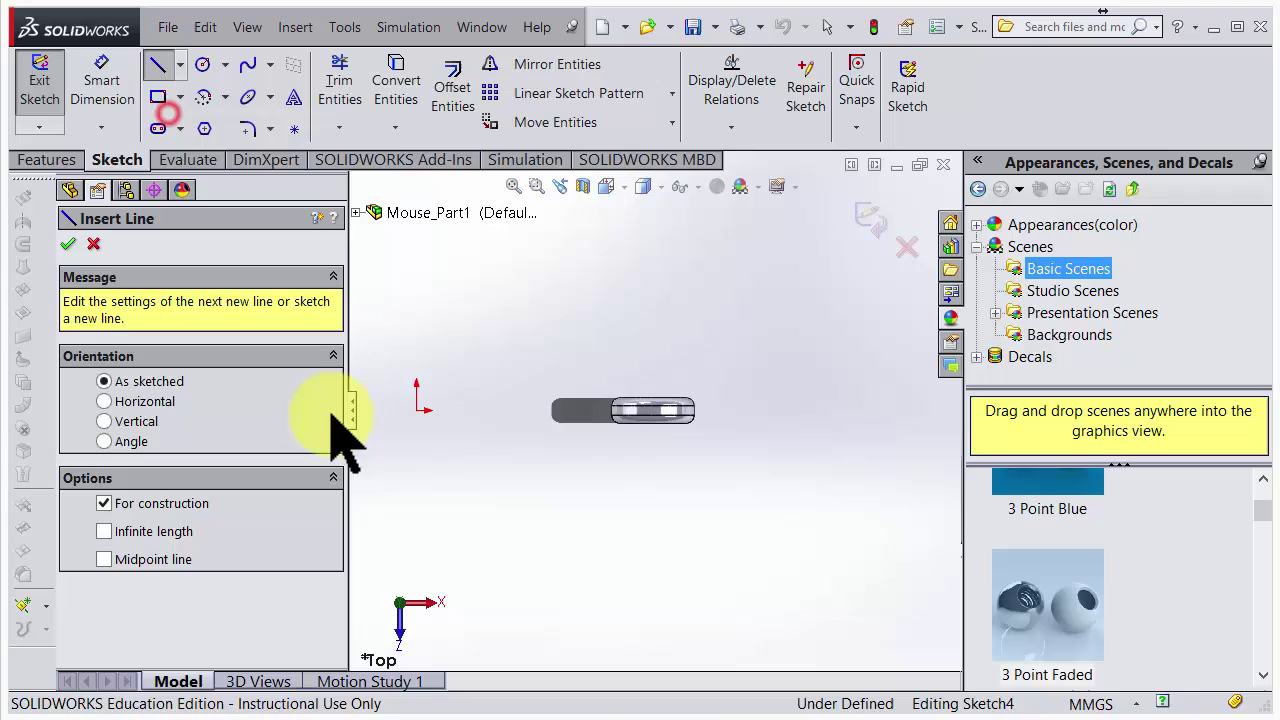
{"action": "left_click", "coordinate": [418, 410]}
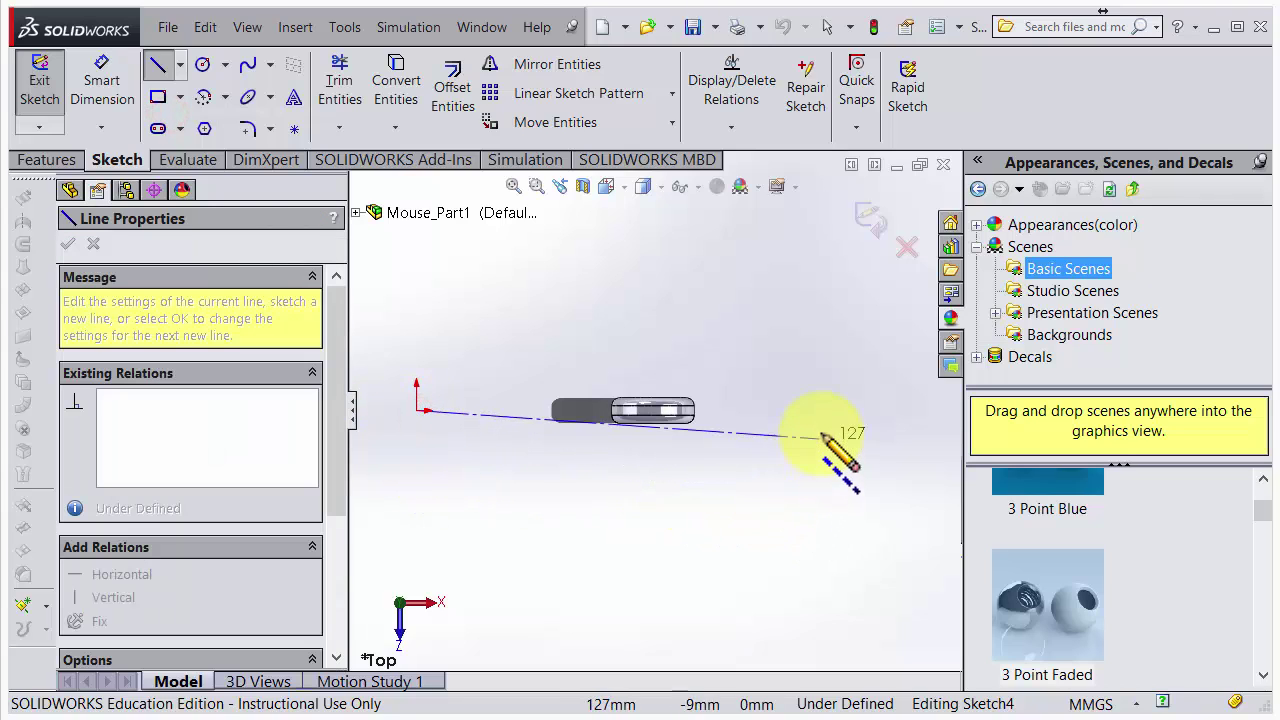
{"action": "left_click", "coordinate": [838, 410]}
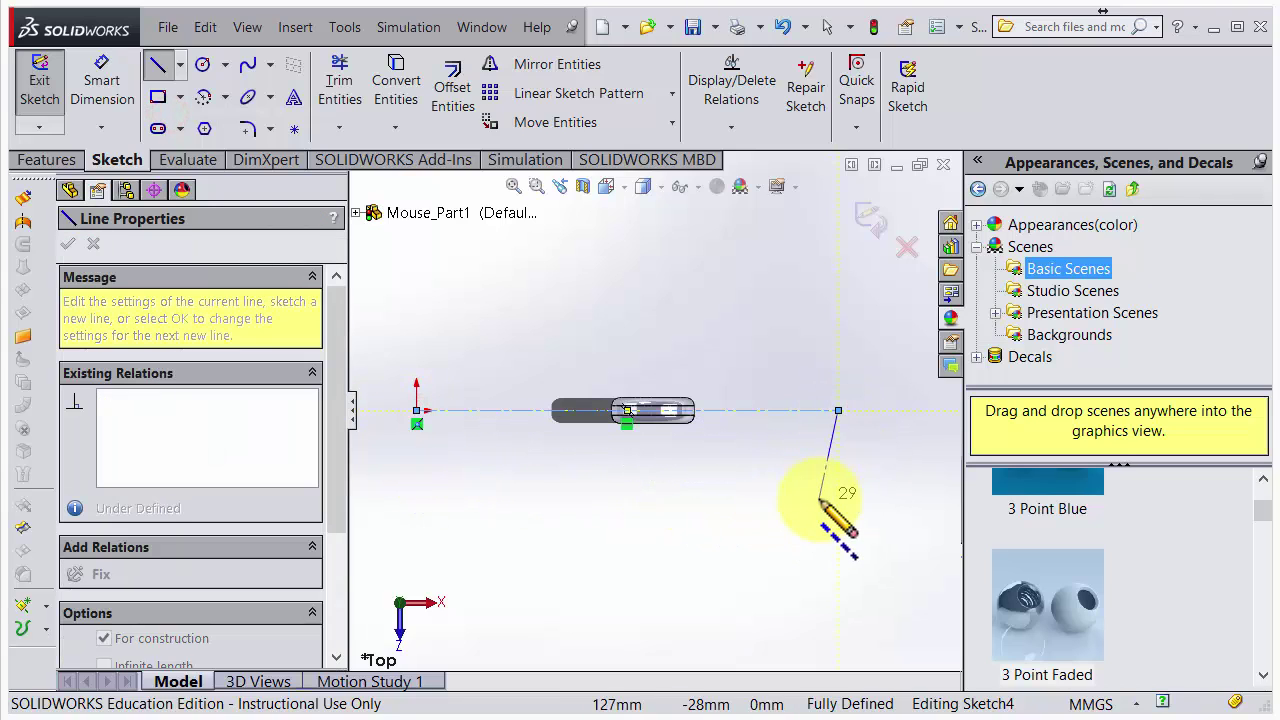
{"action": "key", "text": "Escape"}
- Draw two horizontal lines across the wheel, one below and one above the centerline
{"action": "left_click", "coordinate": [157, 64]}
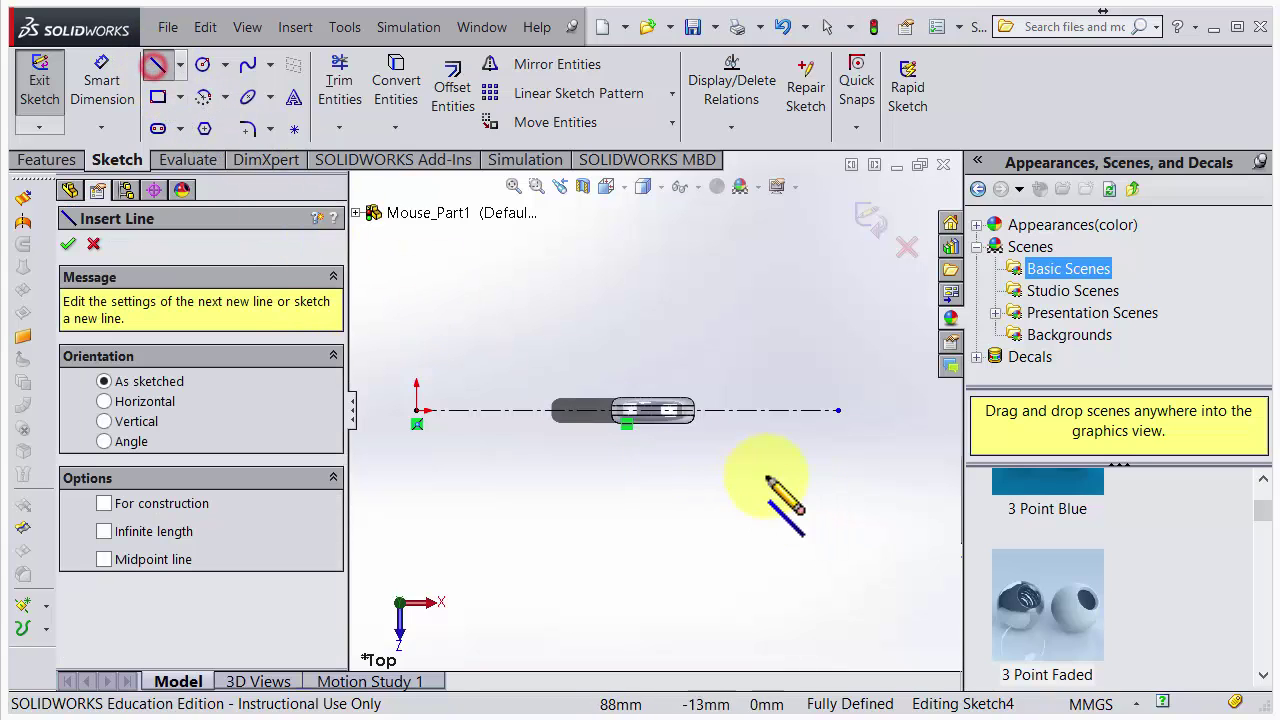
{"action": "scroll", "coordinate": [837, 457], "scroll_direction": "down", "scroll_amount": 5}
{"action": "scroll", "coordinate": [660, 414], "scroll_direction": "up", "scroll_amount": 3}
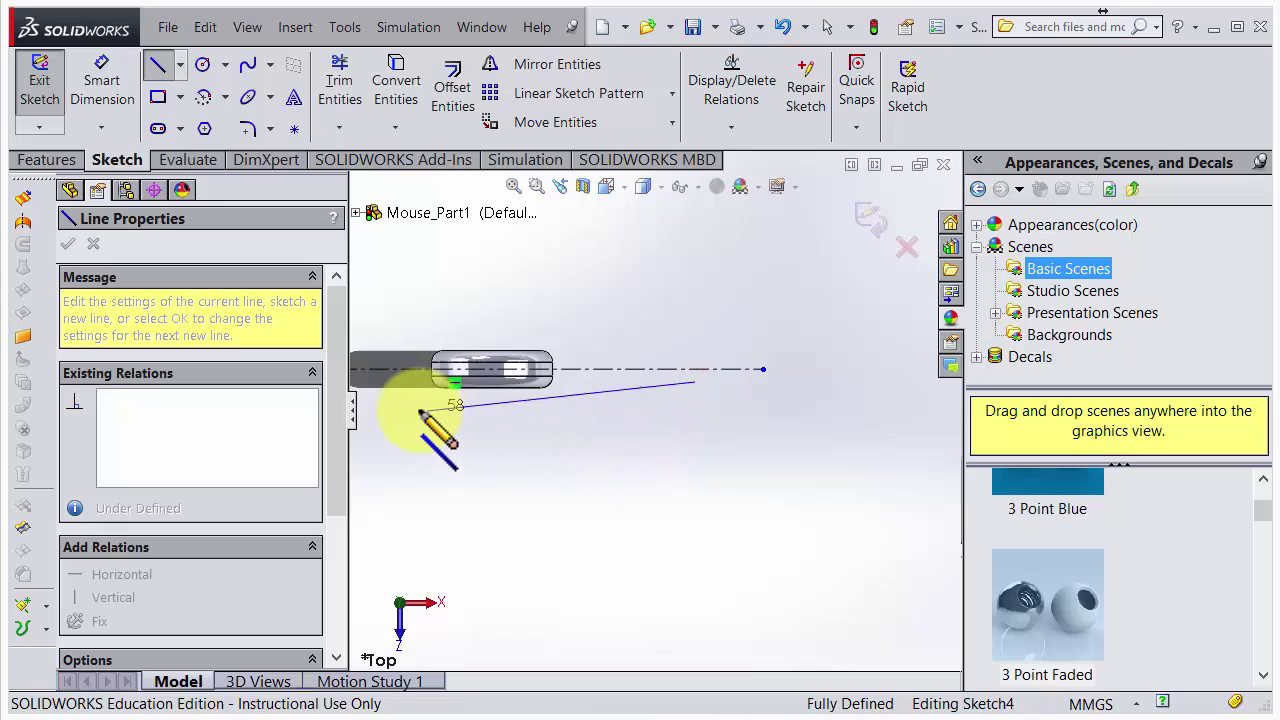
{"action": "left_click", "coordinate": [379, 383]}
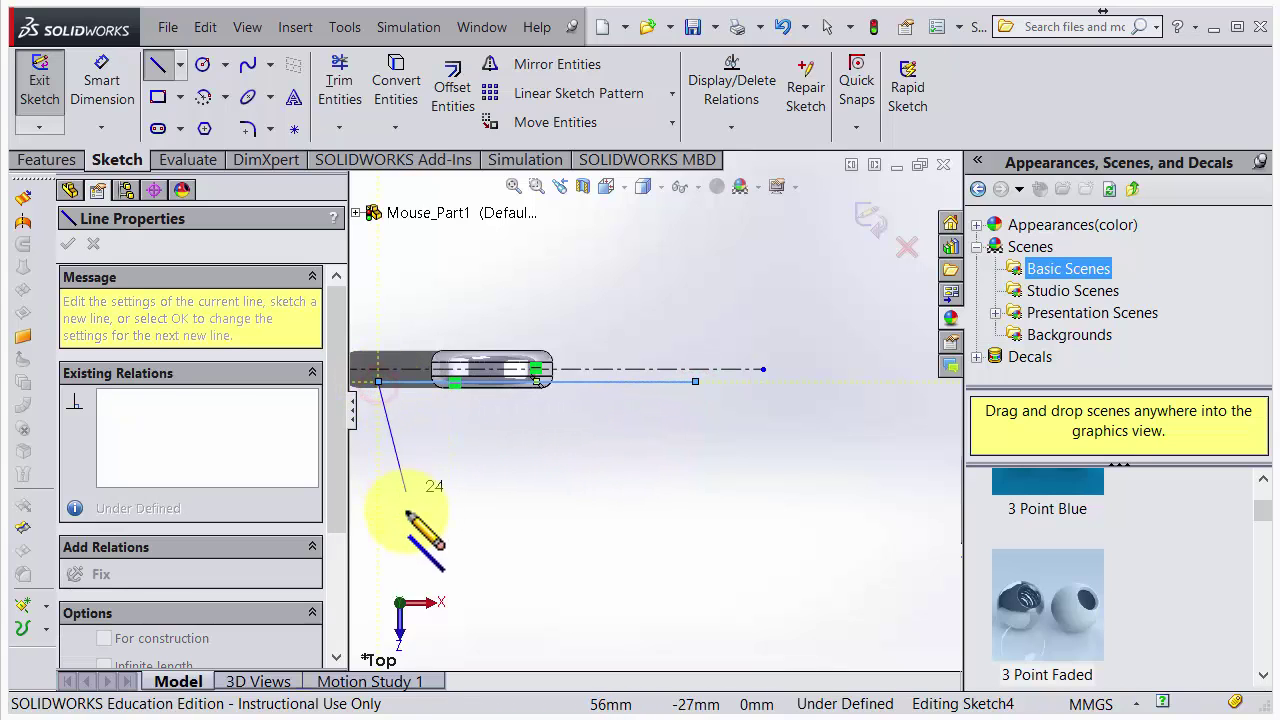
{"action": "key", "text": "Escape"}
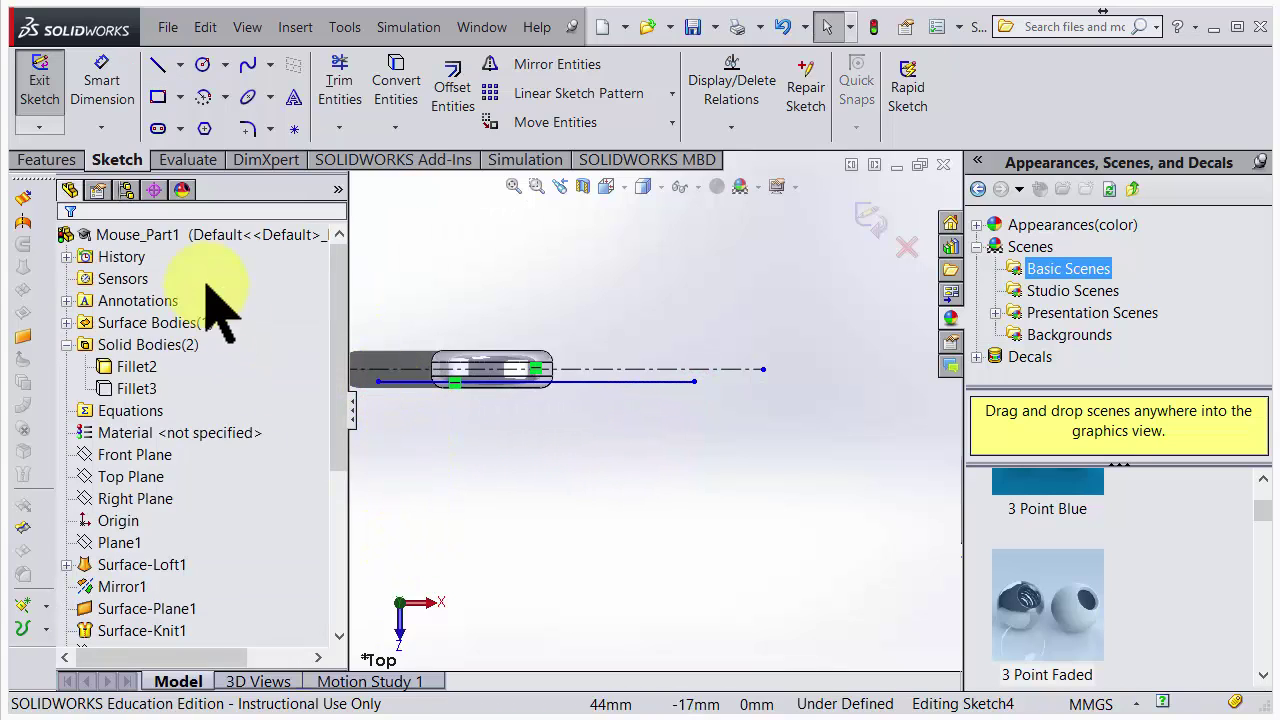
{"action": "left_click", "coordinate": [158, 66]}
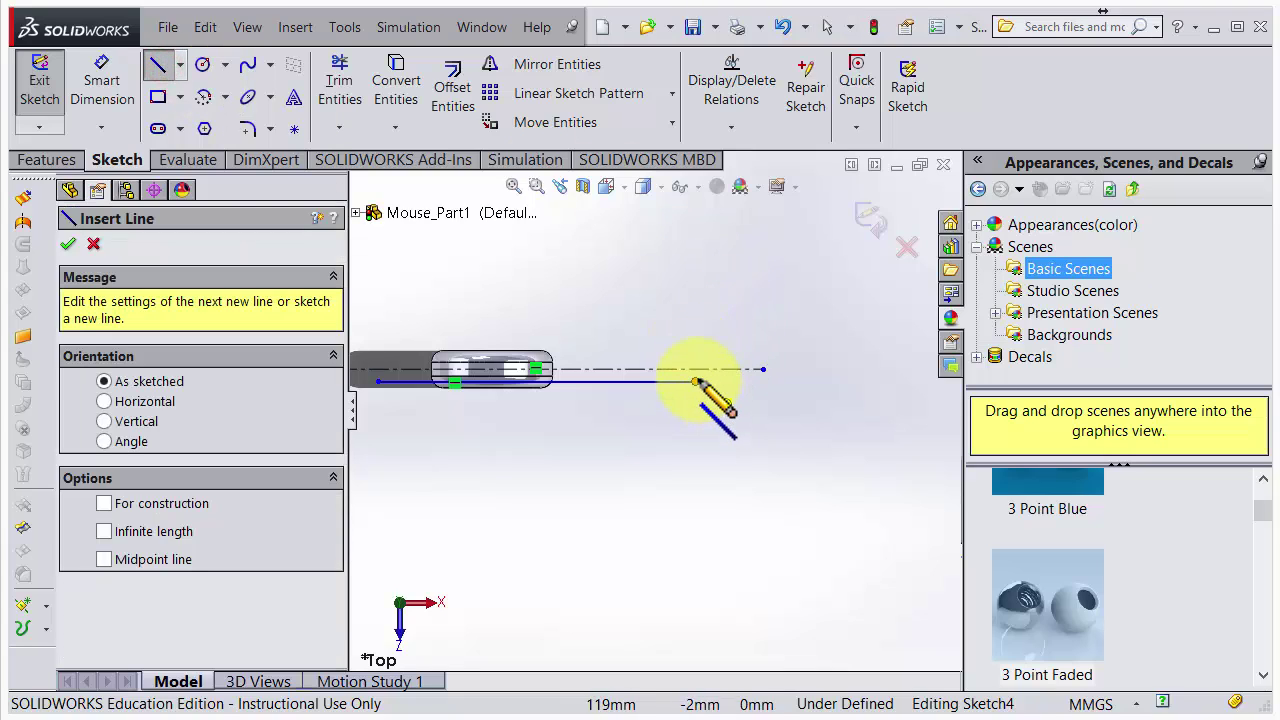
{"action": "left_click", "coordinate": [695, 356]}
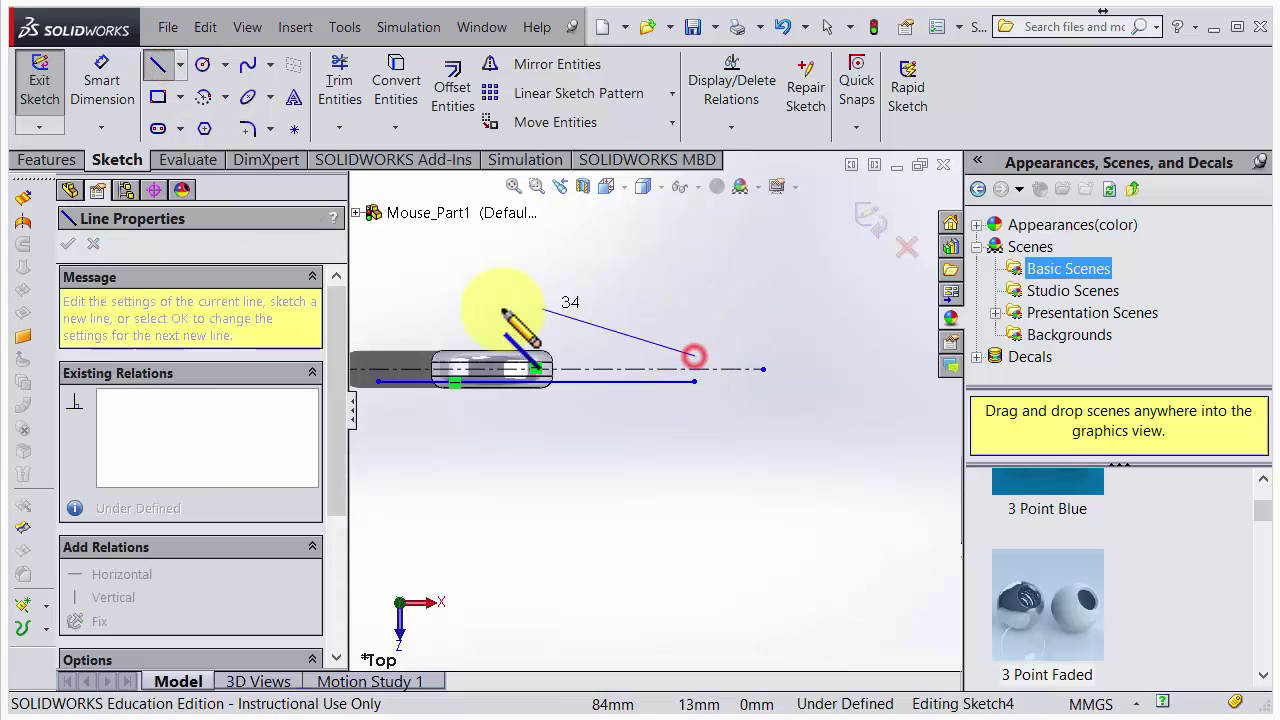
{"action": "left_click", "coordinate": [375, 356]}
{"action": "key", "text": "Escape"}
- Make the two lines symmetric about the centerline
{"action": "scroll", "coordinate": [663, 443], "scroll_direction": "down", "scroll_amount": 3}
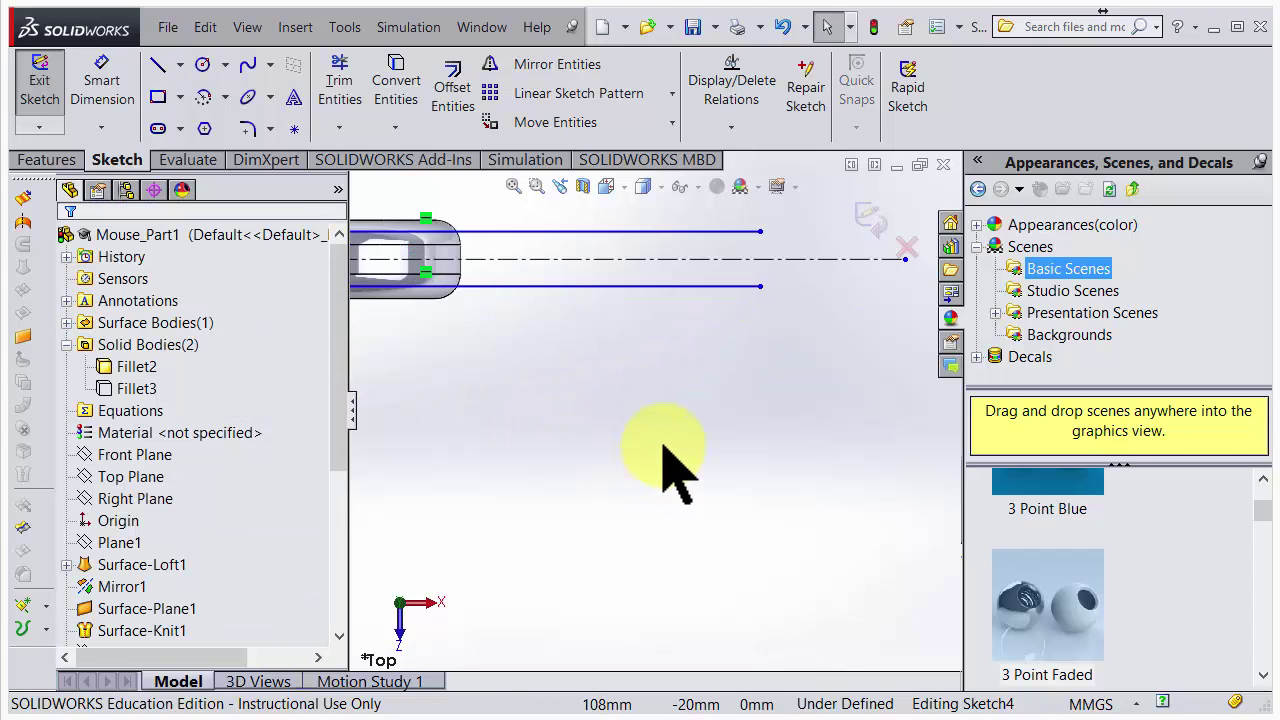
{"action": "scroll", "coordinate": [549, 300], "scroll_direction": "up", "scroll_amount": 4}
{"action": "scroll", "coordinate": [625, 455], "scroll_direction": "down", "scroll_amount": 4}
{"action": "scroll", "coordinate": [625, 455], "scroll_direction": "down", "scroll_amount": 5}
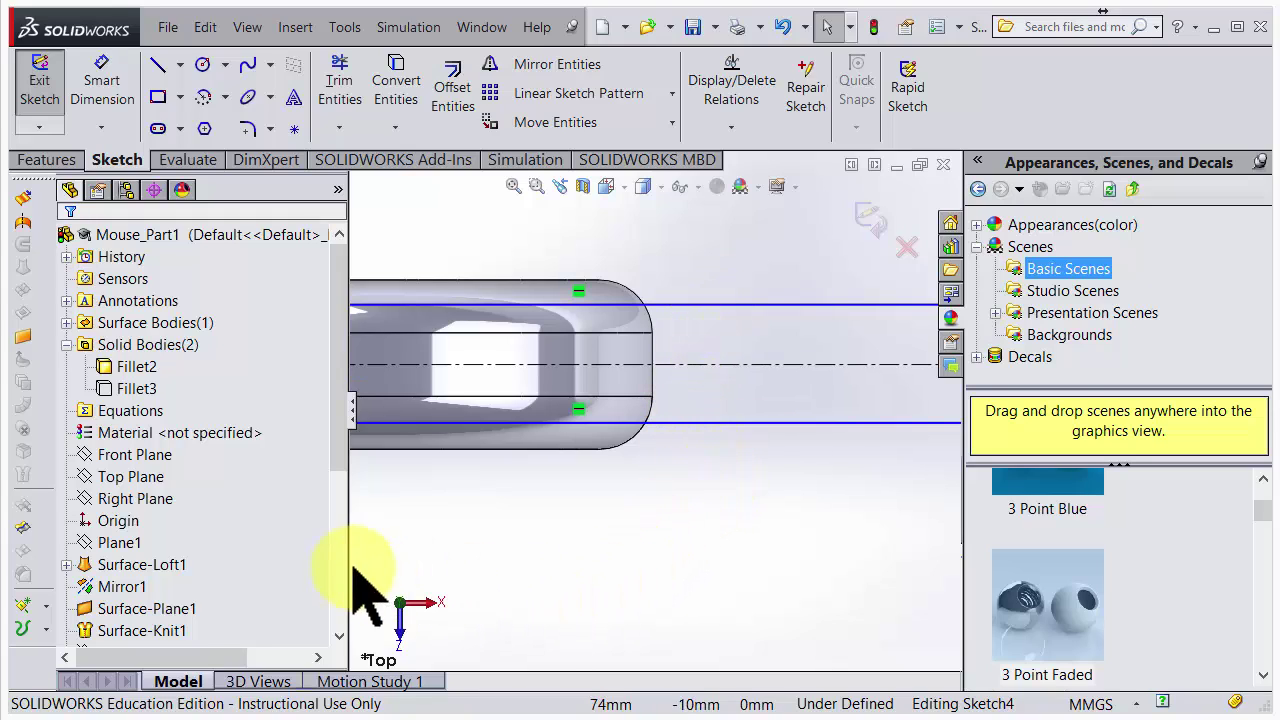
{"action": "left_click", "coordinate": [727, 308]}
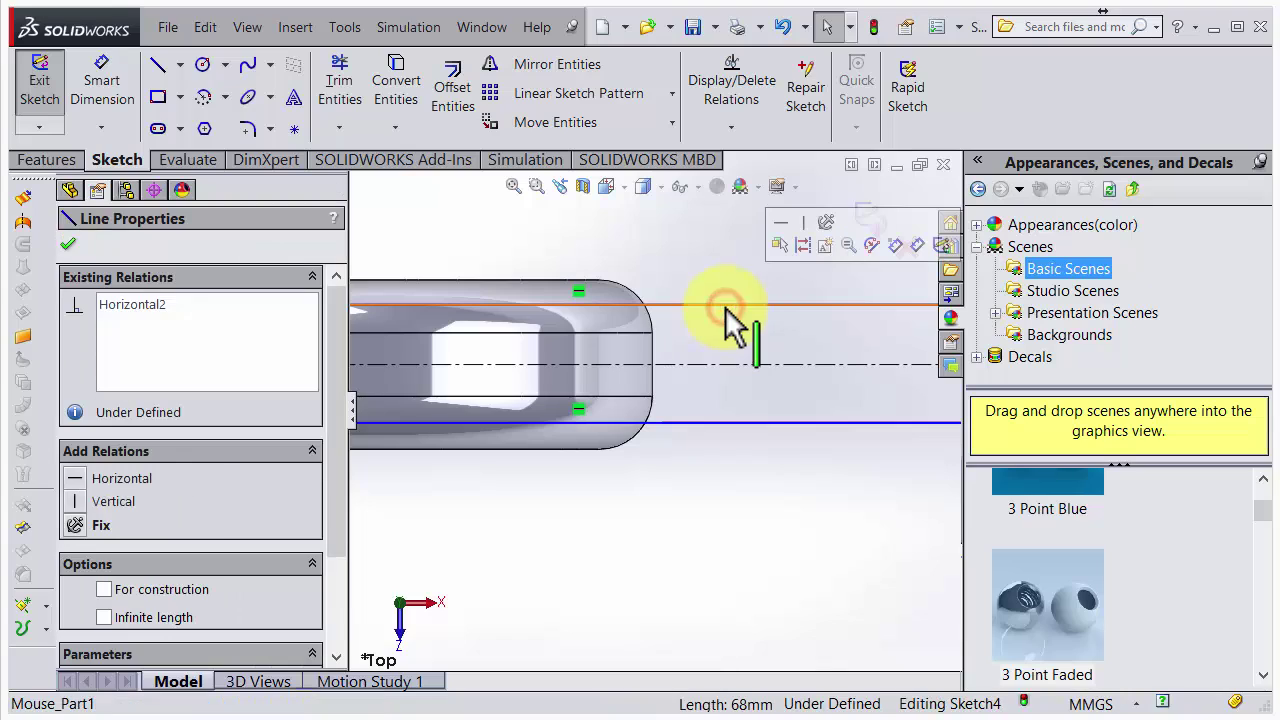
{"action": "left_click", "coordinate": [727, 367], "text": "ctrl"}
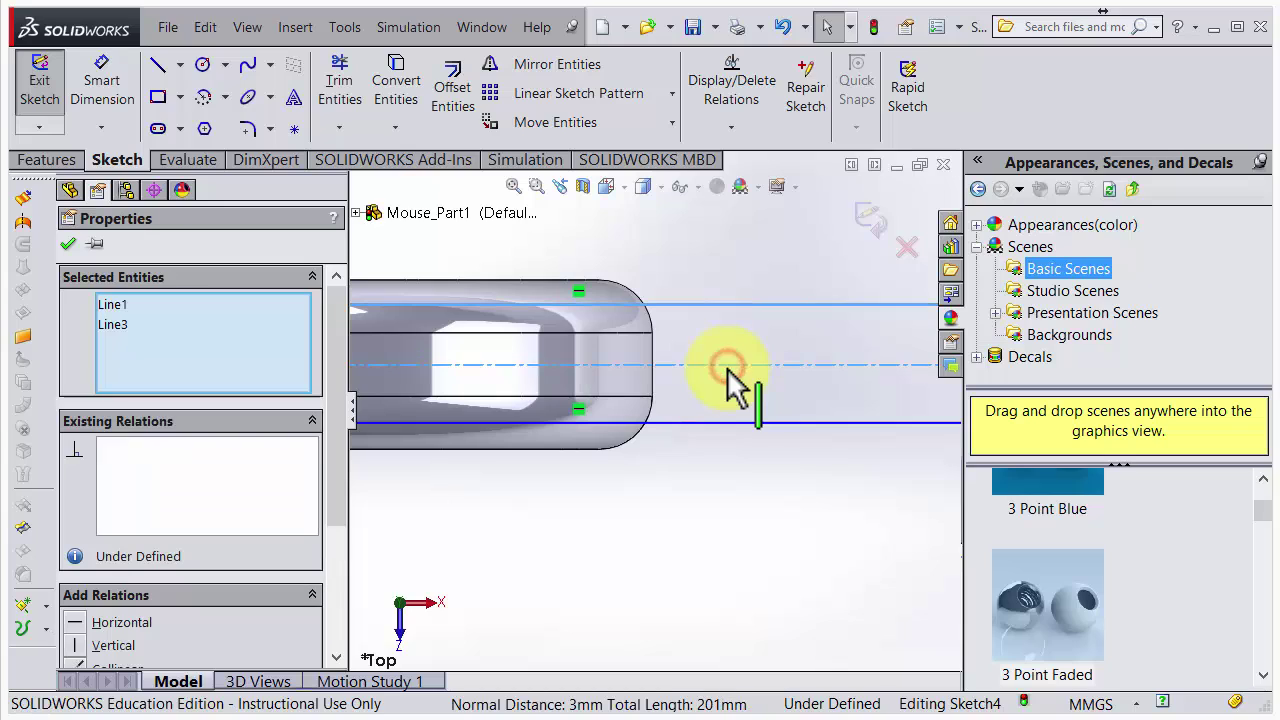
{"action": "left_click", "coordinate": [727, 423], "text": "ctrl"}
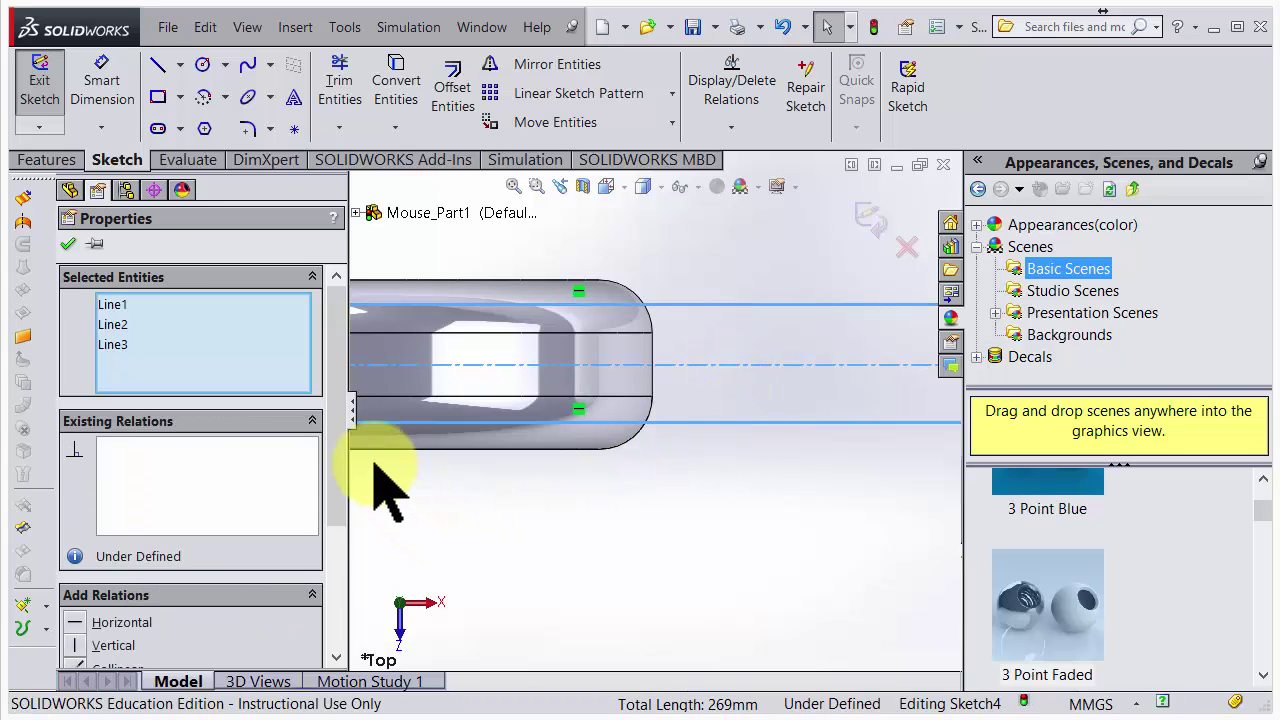
{"action": "left_click_drag", "start_coordinate": [340, 472], "coordinate": [337, 600]}
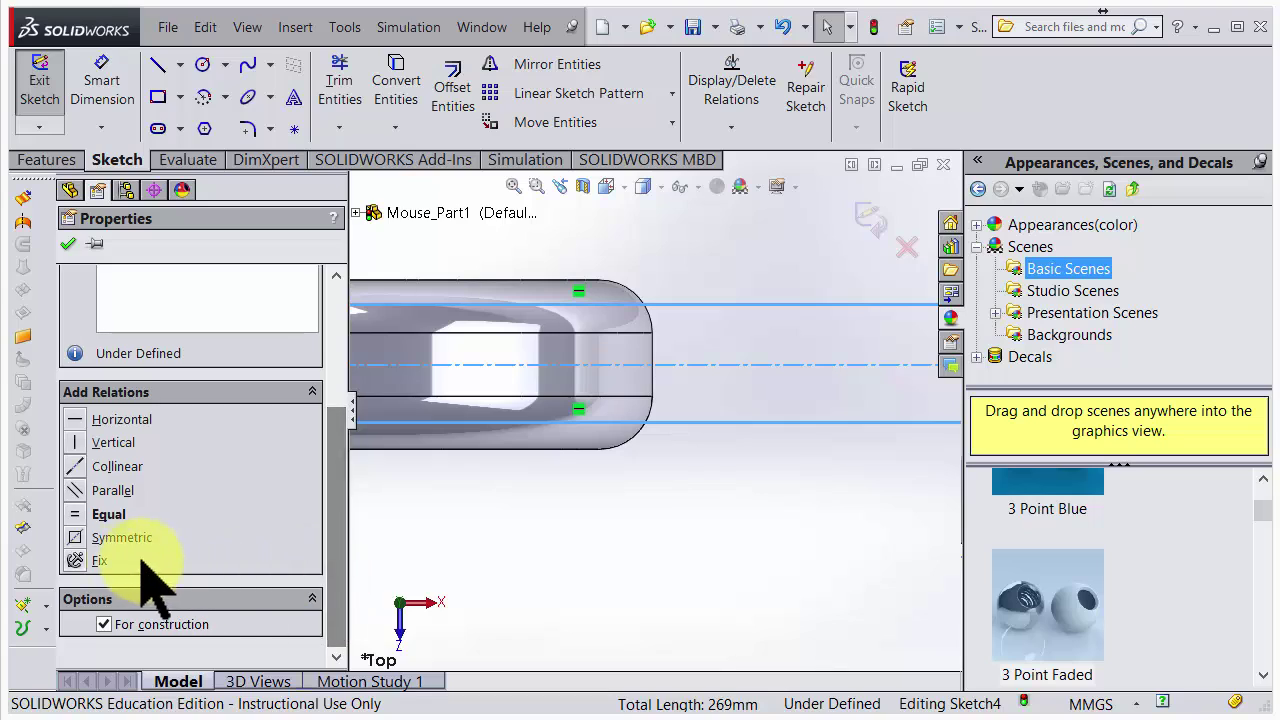
{"action": "left_click", "coordinate": [80, 537]}
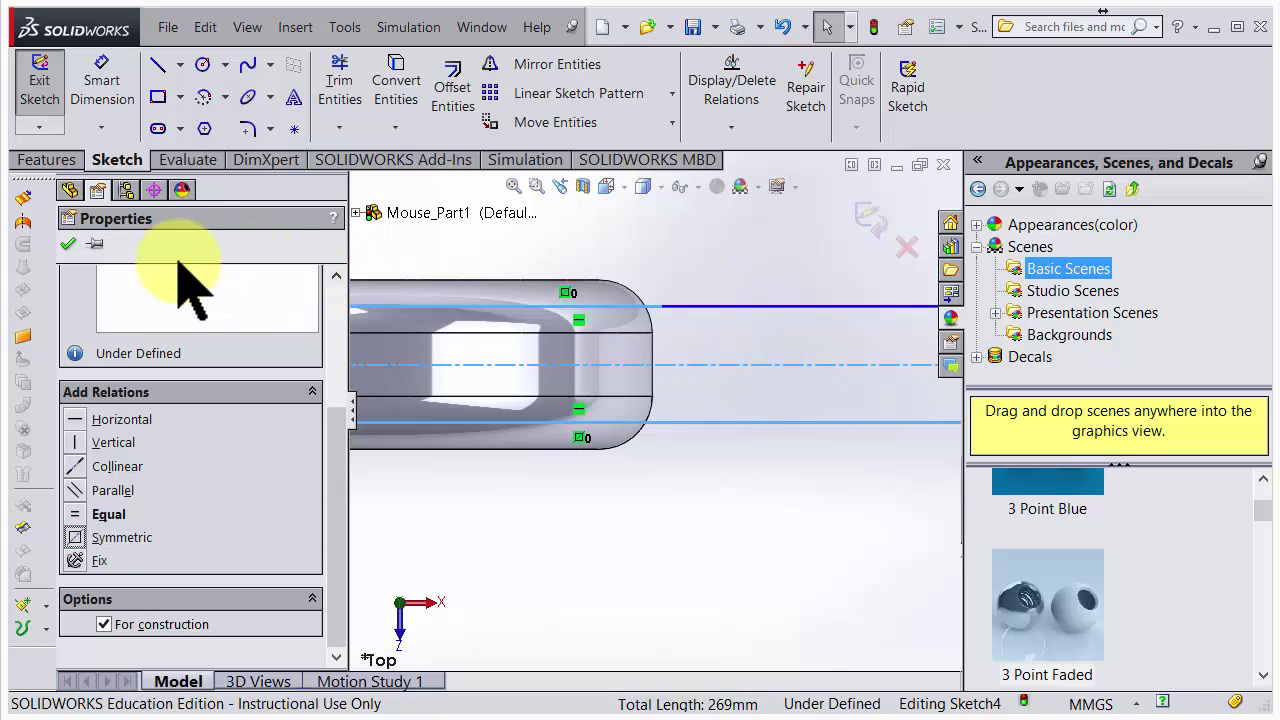
- Dimension the spacing between the two splitting lines, entering 4
{"action": "left_click", "coordinate": [112, 100]}
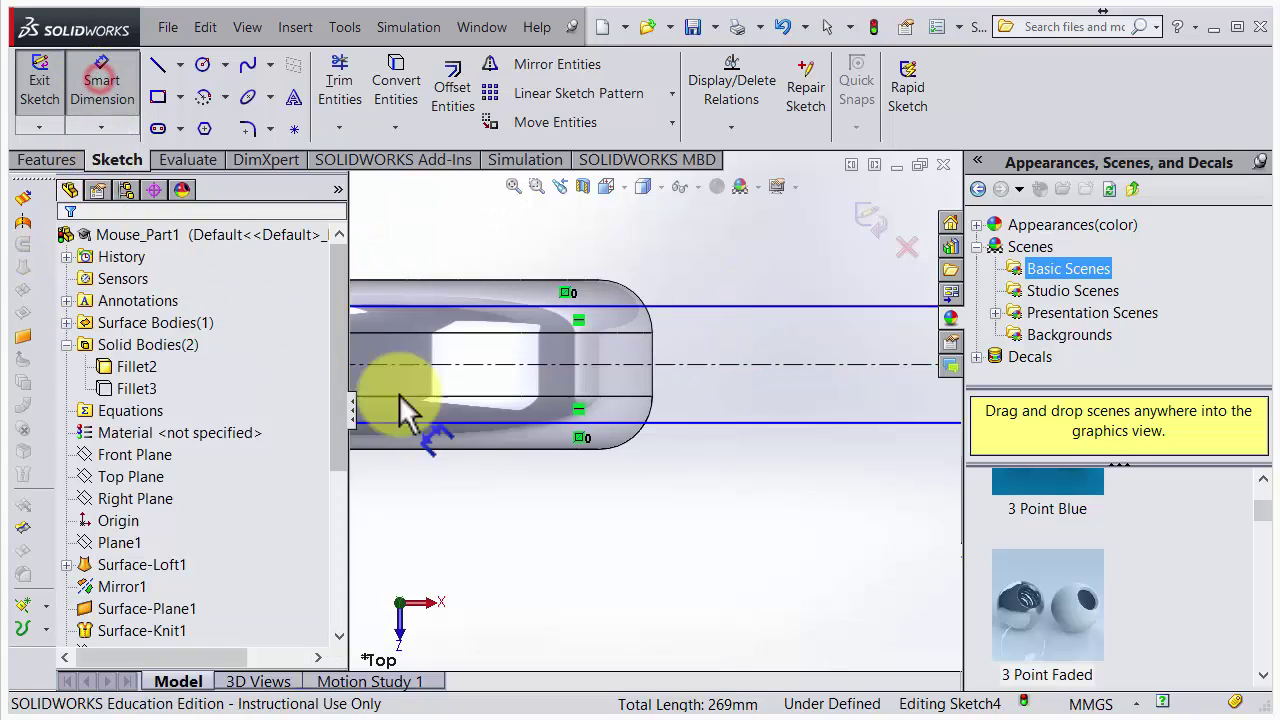
{"action": "scroll", "coordinate": [440, 440], "scroll_direction": "up", "scroll_amount": 3}
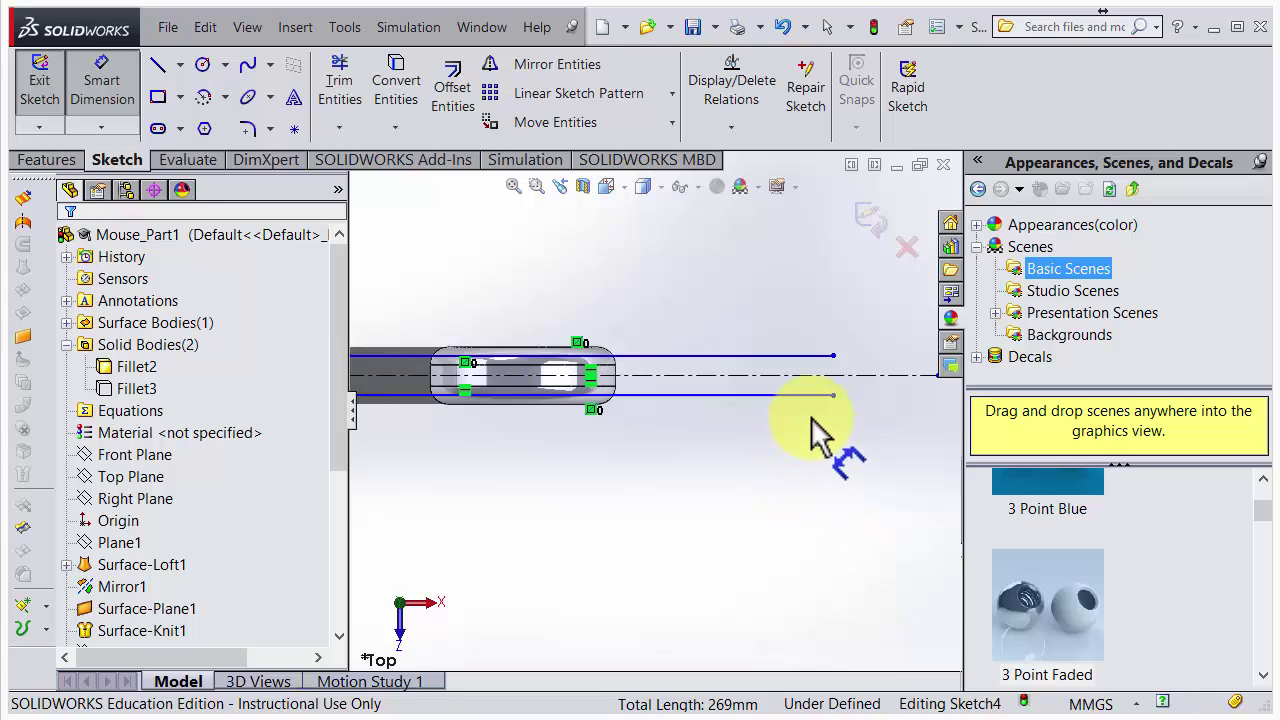
{"action": "left_click", "coordinate": [815, 396]}
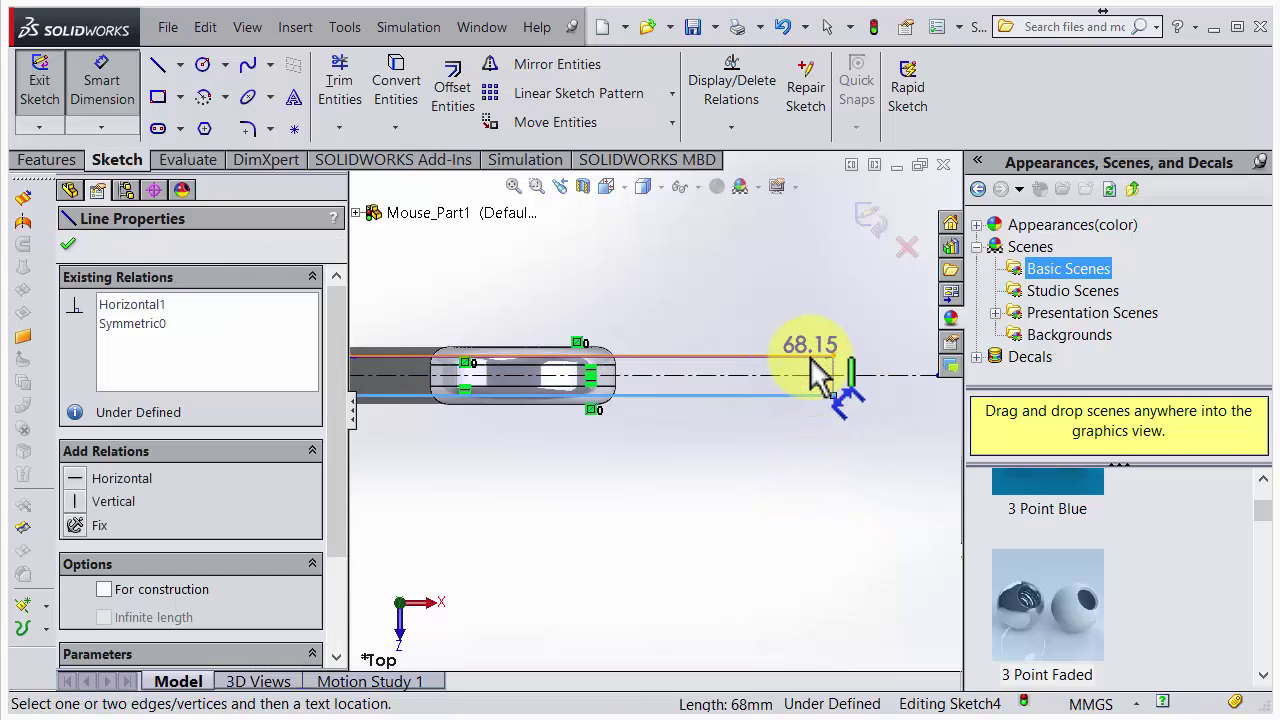
{"action": "left_click", "coordinate": [812, 356]}
{"action": "left_click", "coordinate": [873, 462]}
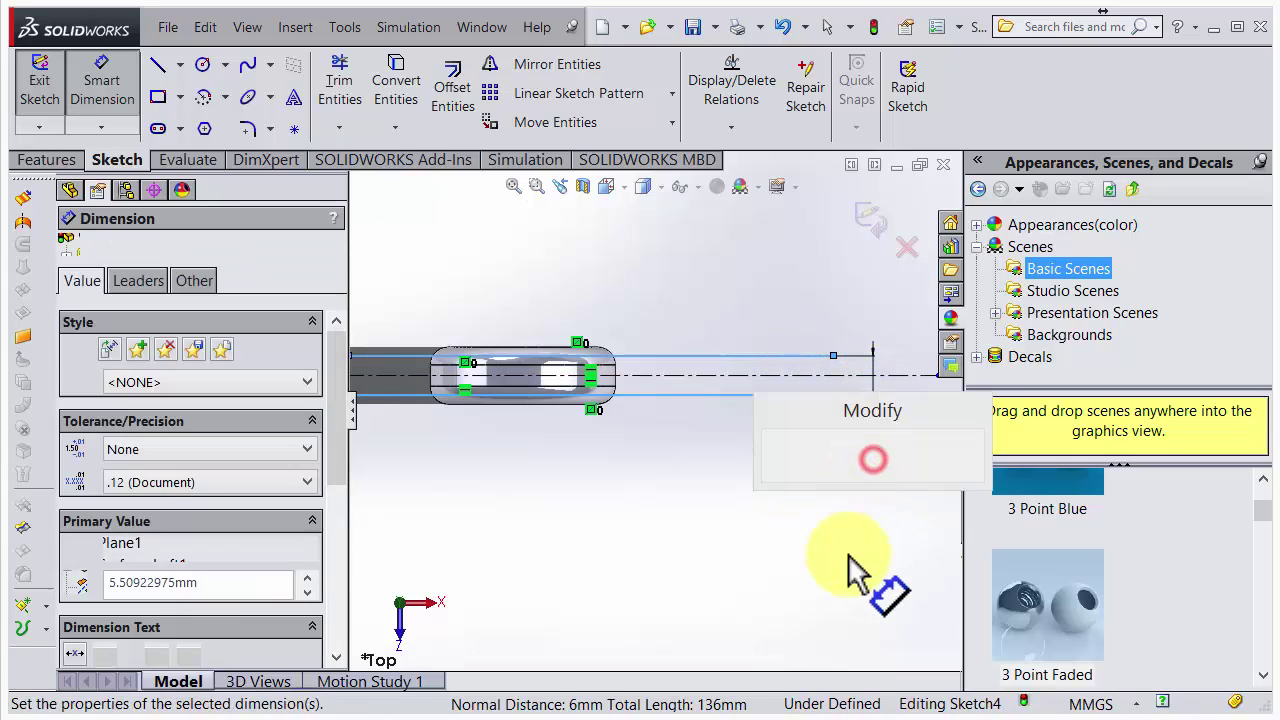
{"action": "type", "text": "4"}
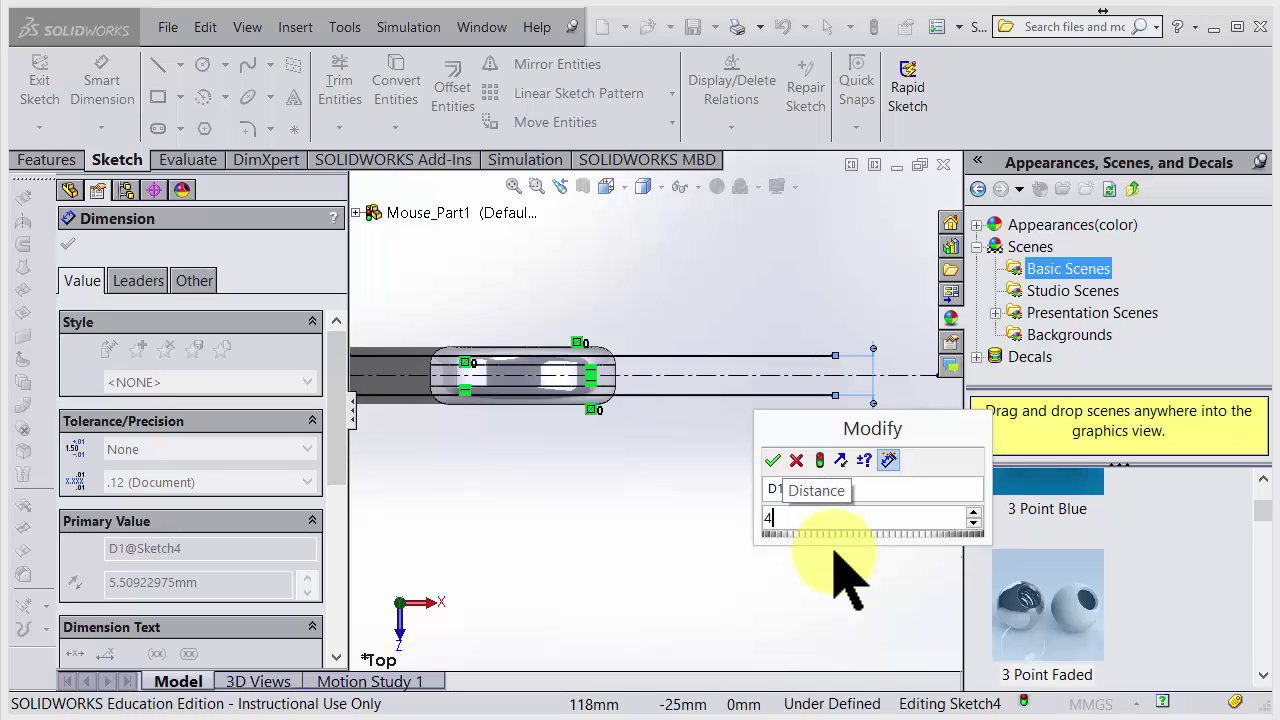
{"action": "key", "text": "Return"}
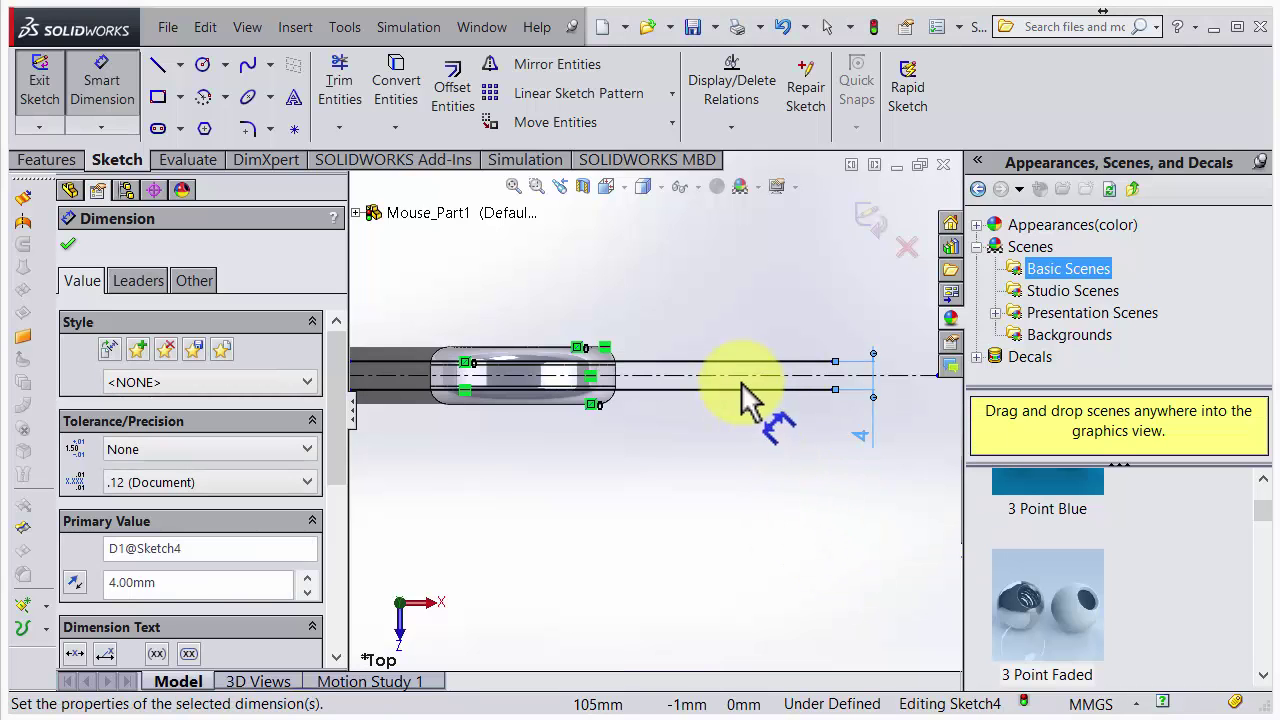
- Exit Sketch4 and orbit to an angled view of the part
{"action": "scroll", "coordinate": [668, 420], "scroll_direction": "down", "scroll_amount": 2}
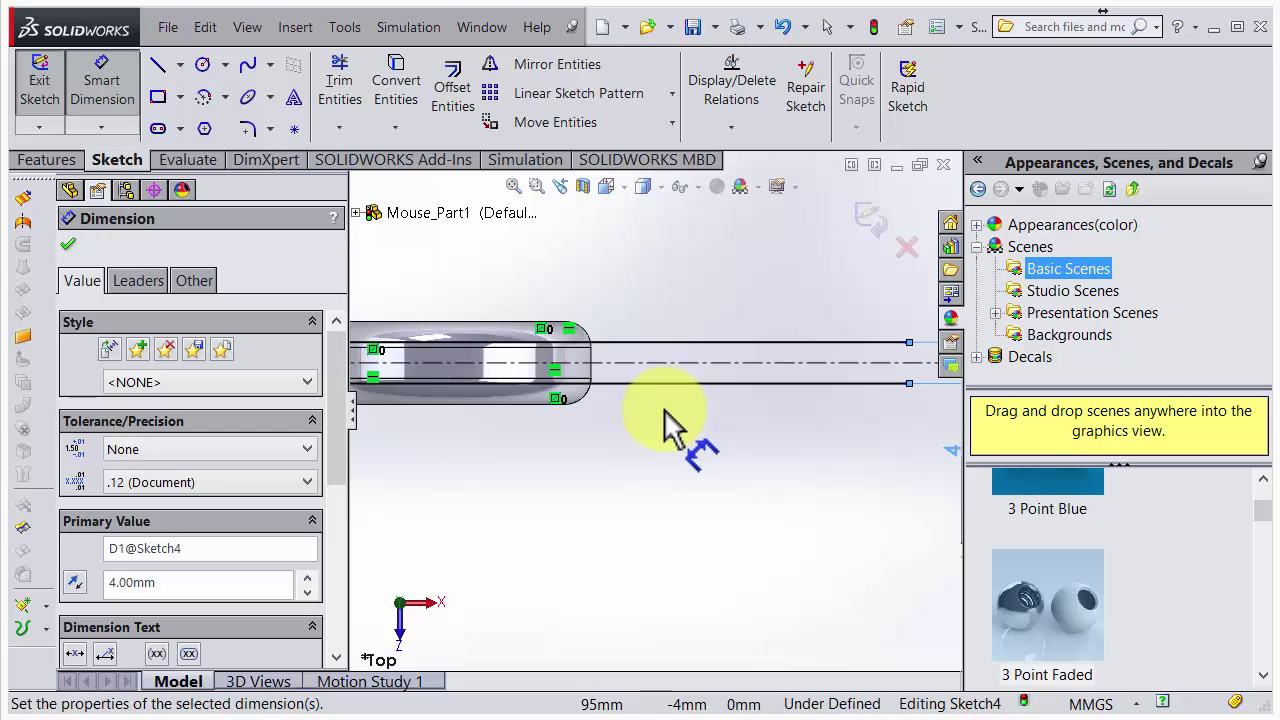
{"action": "scroll", "coordinate": [655, 452], "scroll_direction": "up", "scroll_amount": 1}
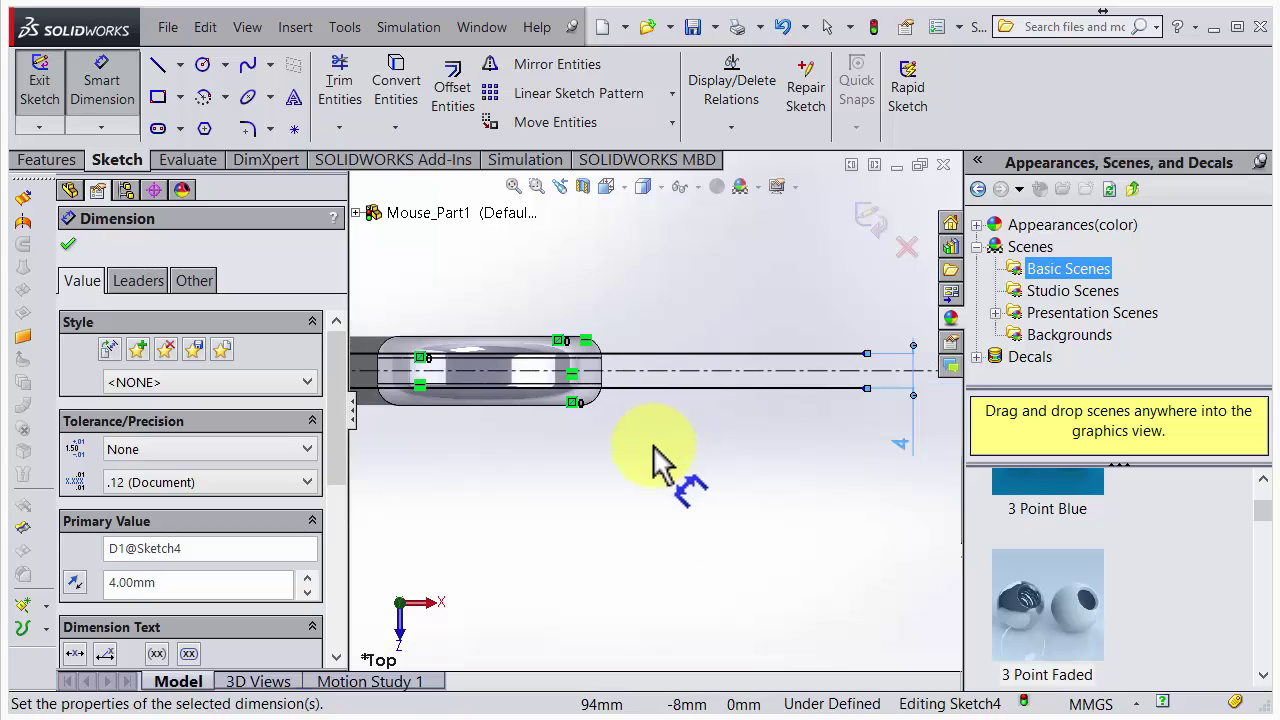
{"action": "scroll", "coordinate": [652, 462], "scroll_direction": "up", "scroll_amount": 2}
{"action": "left_click", "coordinate": [867, 220]}
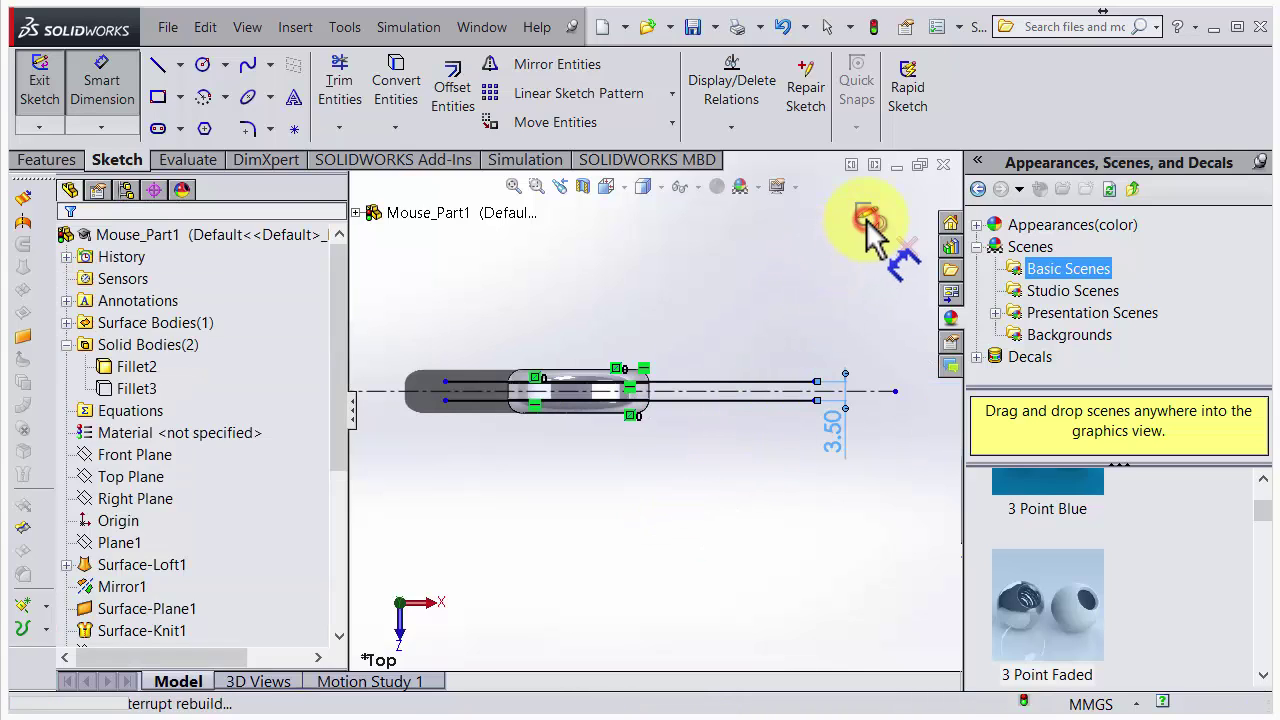
{"action": "left_click", "coordinate": [870, 222]}
{"action": "mouse_move", "coordinate": [600, 523]}
{"action": "middle_mouse_down"}
{"action": "mouse_move", "coordinate": [603, 438]}
{"action": "mouse_move", "coordinate": [589, 434]}
{"action": "mouse_move", "coordinate": [571, 340]}
{"action": "mouse_move", "coordinate": [583, 277]}
{"action": "mouse_move", "coordinate": [566, 449]}
{"action": "mouse_move", "coordinate": [591, 451]}
{"action": "middle_mouse_up"}
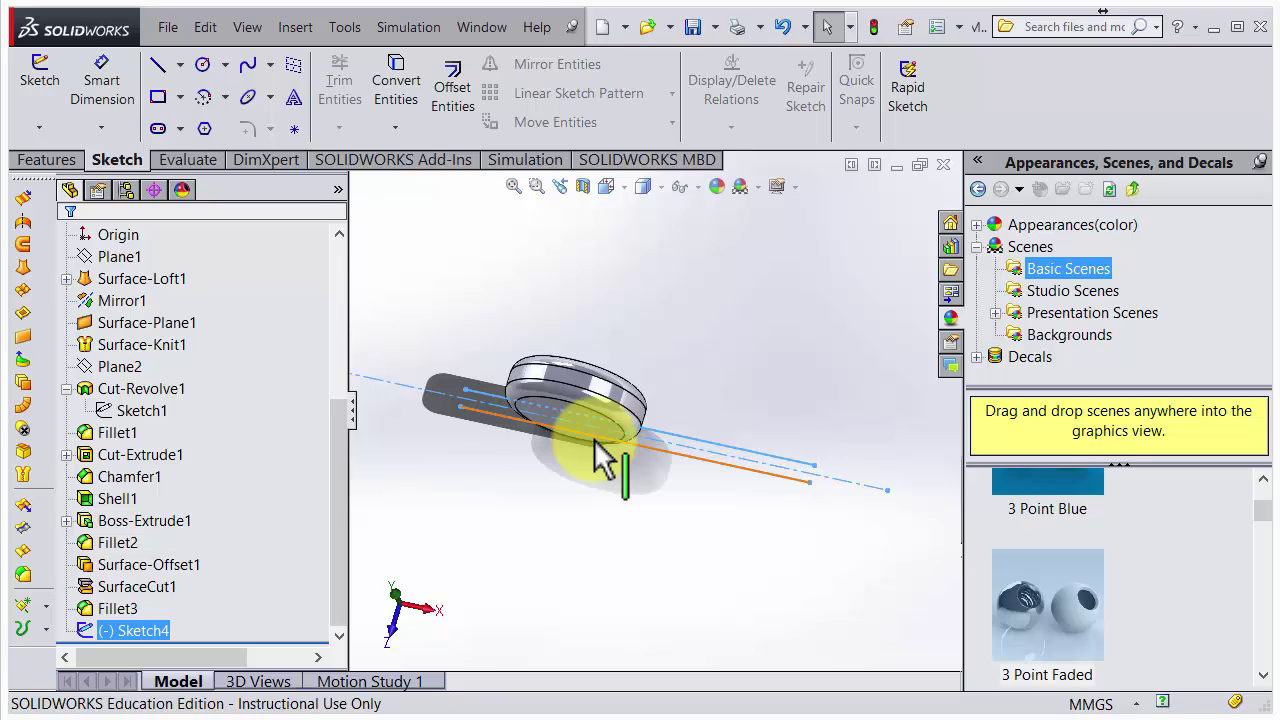
- Open the Split feature from Insert > Features > Split
{"action": "left_click", "coordinate": [298, 30]}
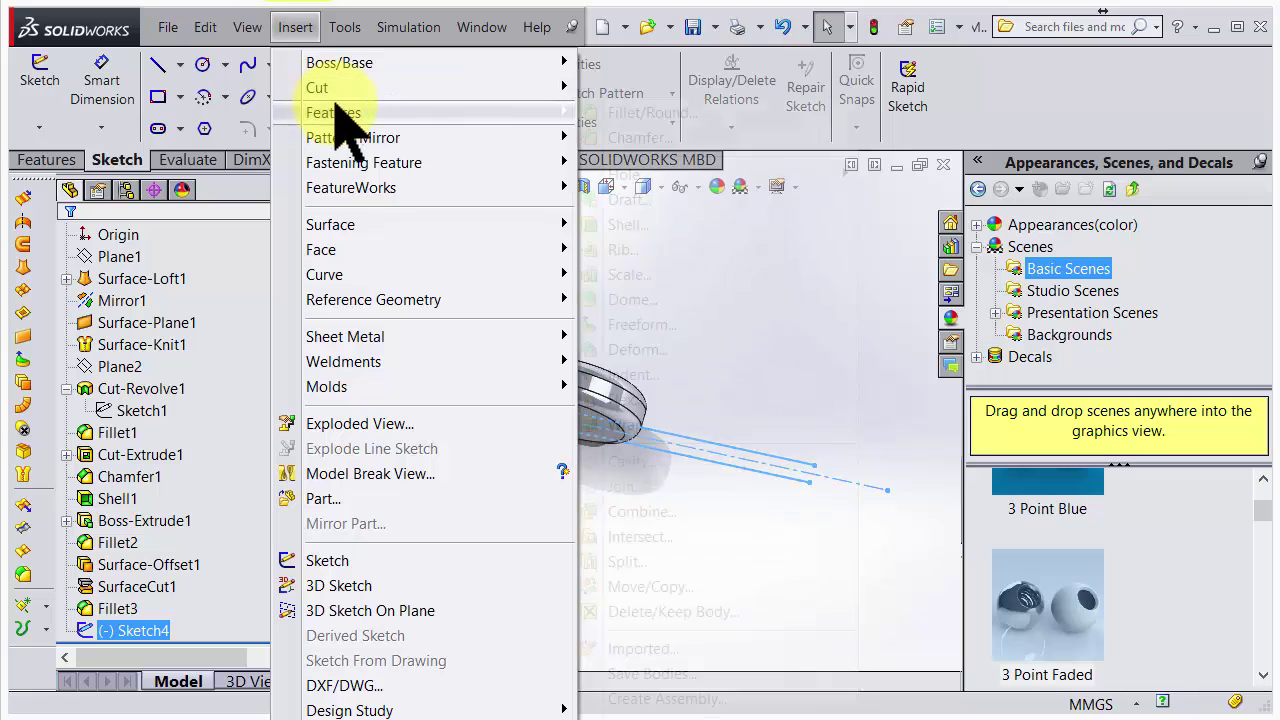
{"action": "mouse_move", "coordinate": [432, 108]}
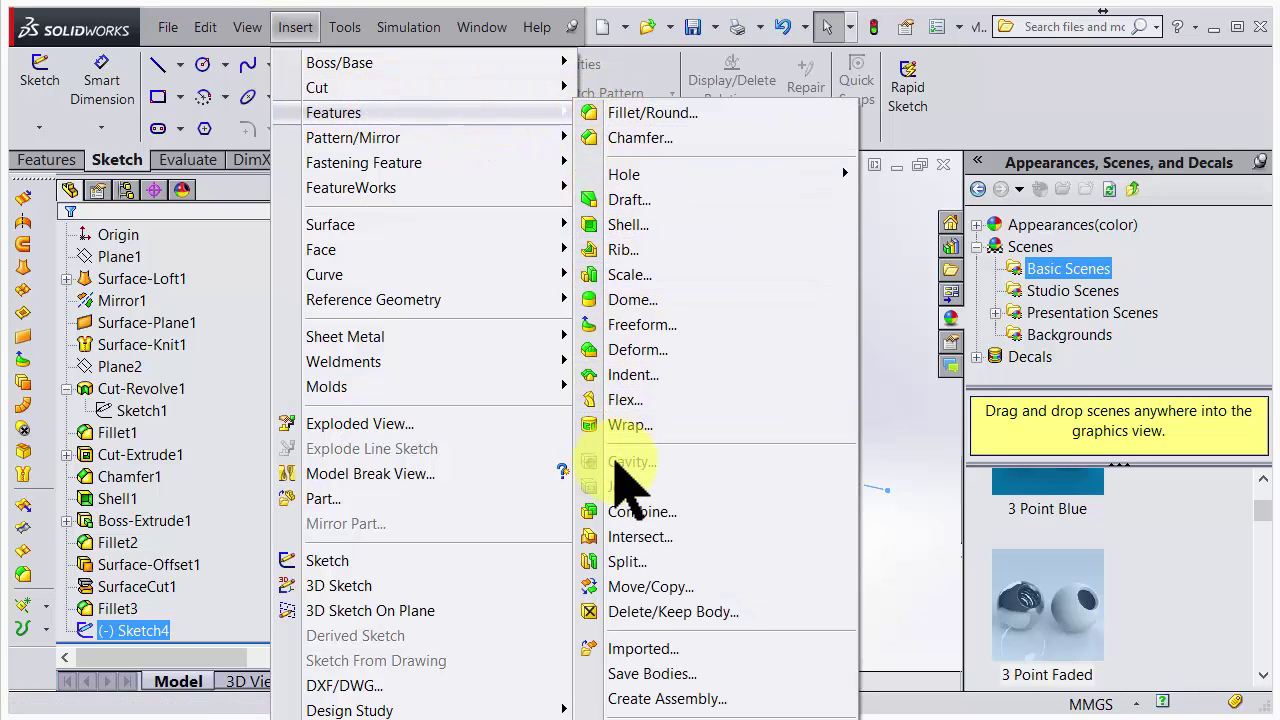
{"action": "left_click", "coordinate": [630, 561]}
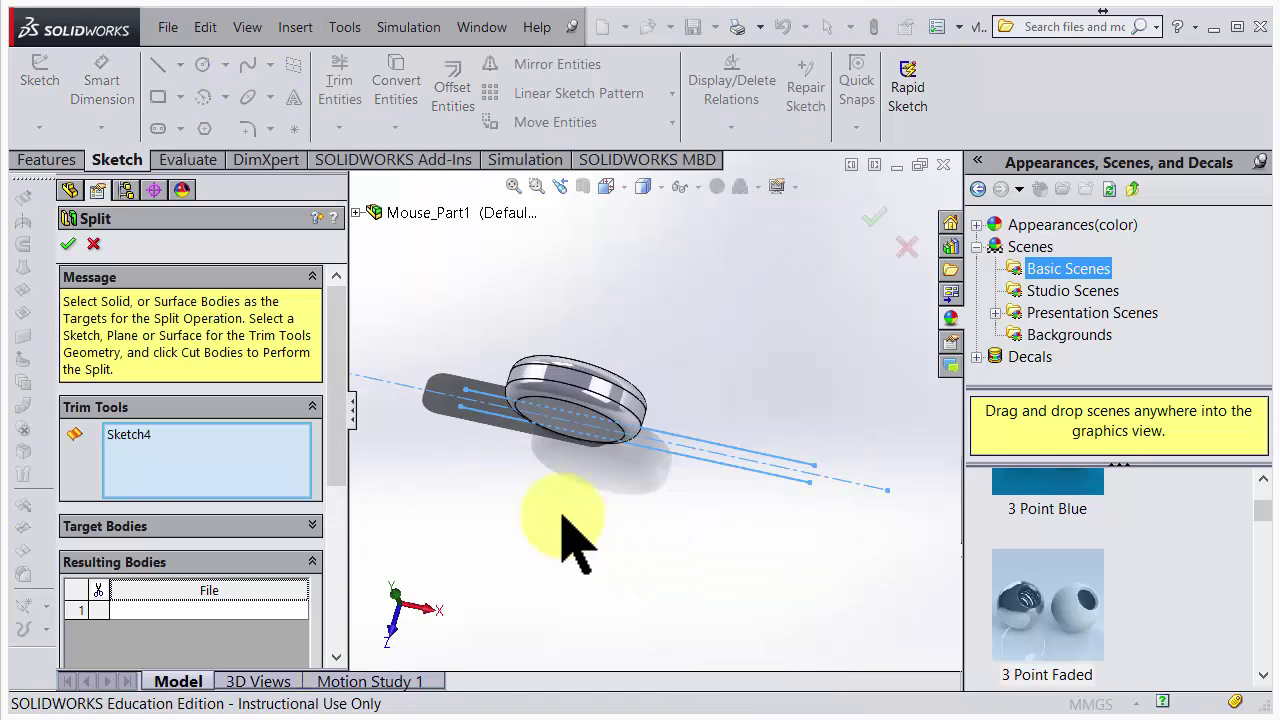
- Reselect Sketch4's parallel lines as the Split trim tool
{"action": "left_click", "coordinate": [134, 436]}
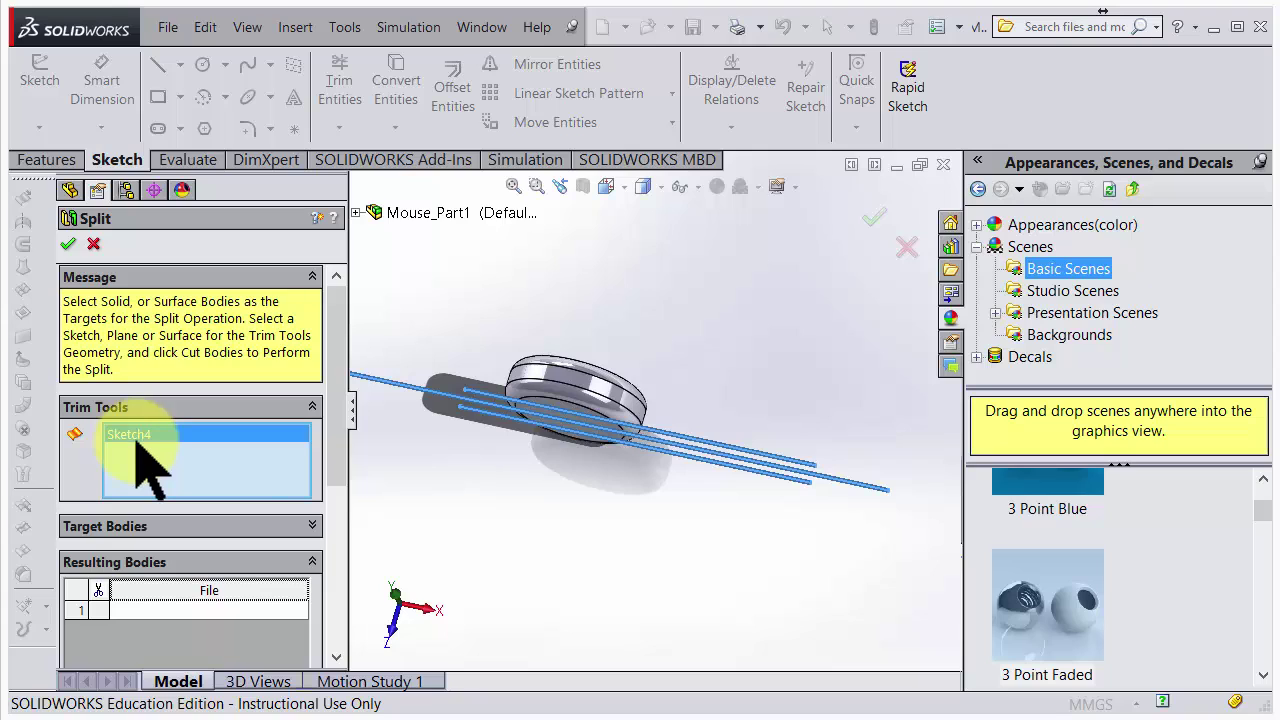
{"action": "key", "text": "Delete"}
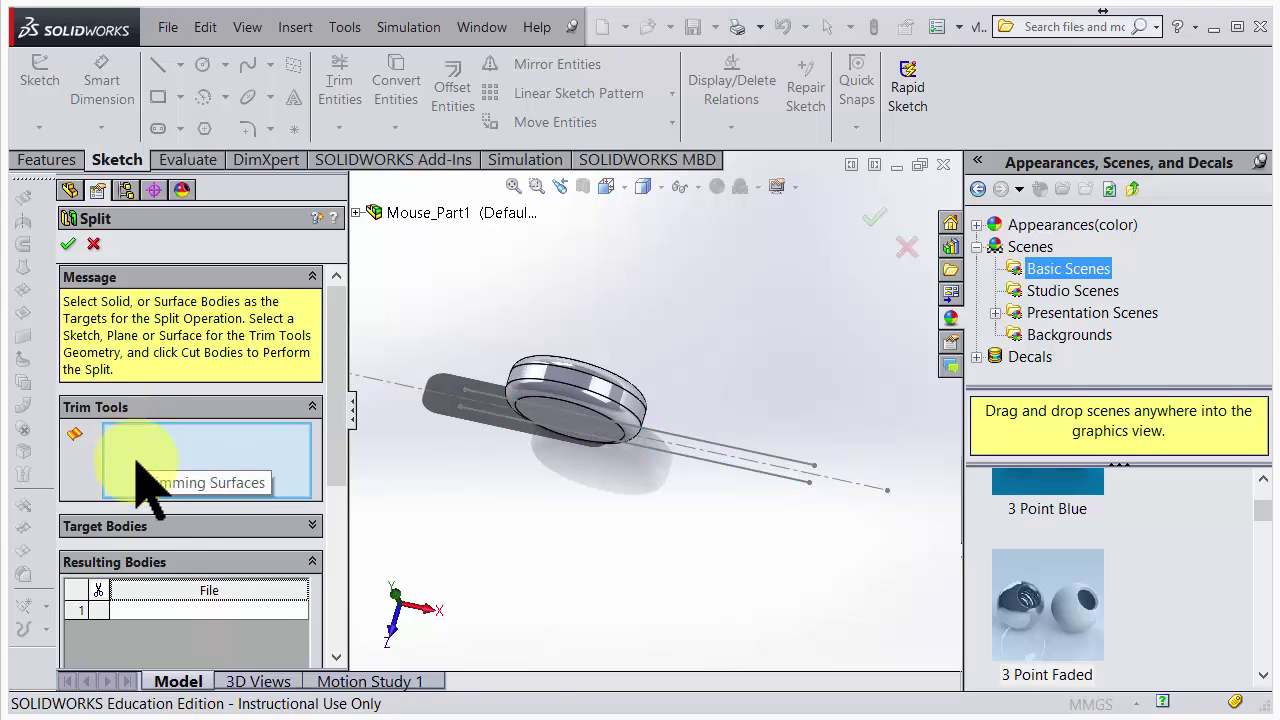
{"action": "left_click", "coordinate": [728, 466]}
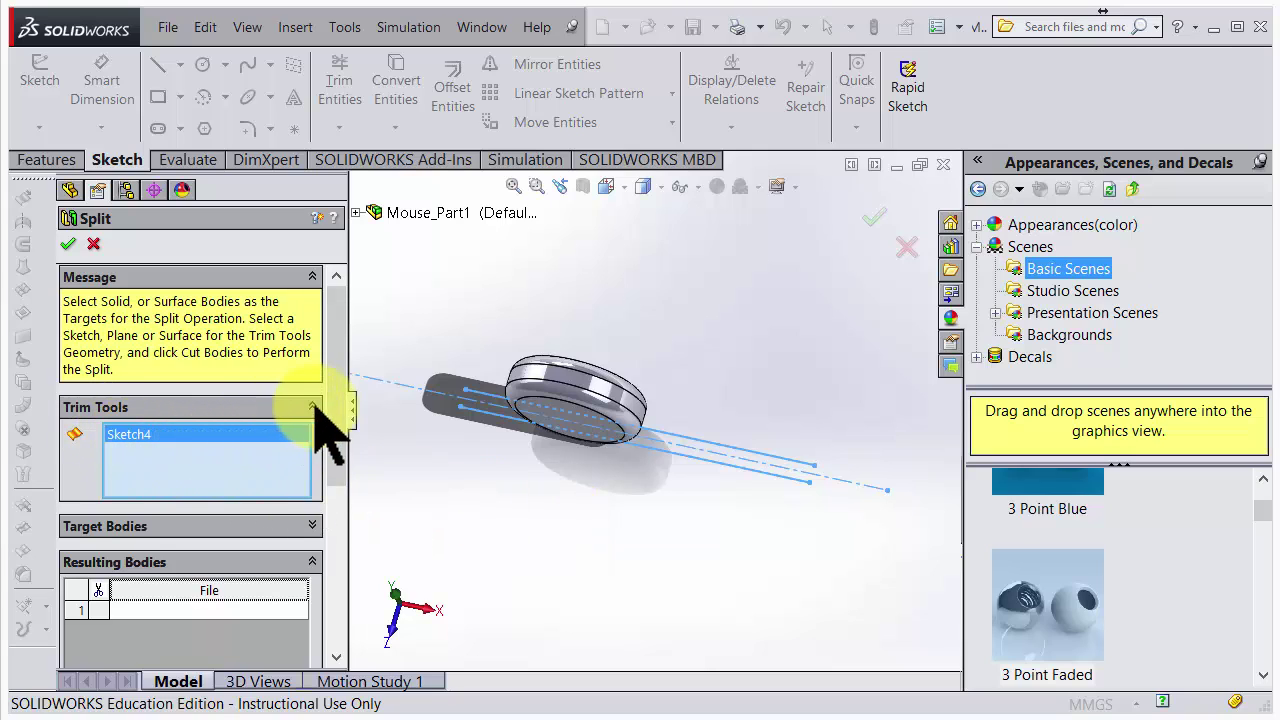
- Target the Fillet2 wheel body and cut it into three bodies
{"action": "scroll", "coordinate": [334, 420], "scroll_direction": "down", "scroll_amount": 1}
{"action": "left_click", "coordinate": [314, 467]}
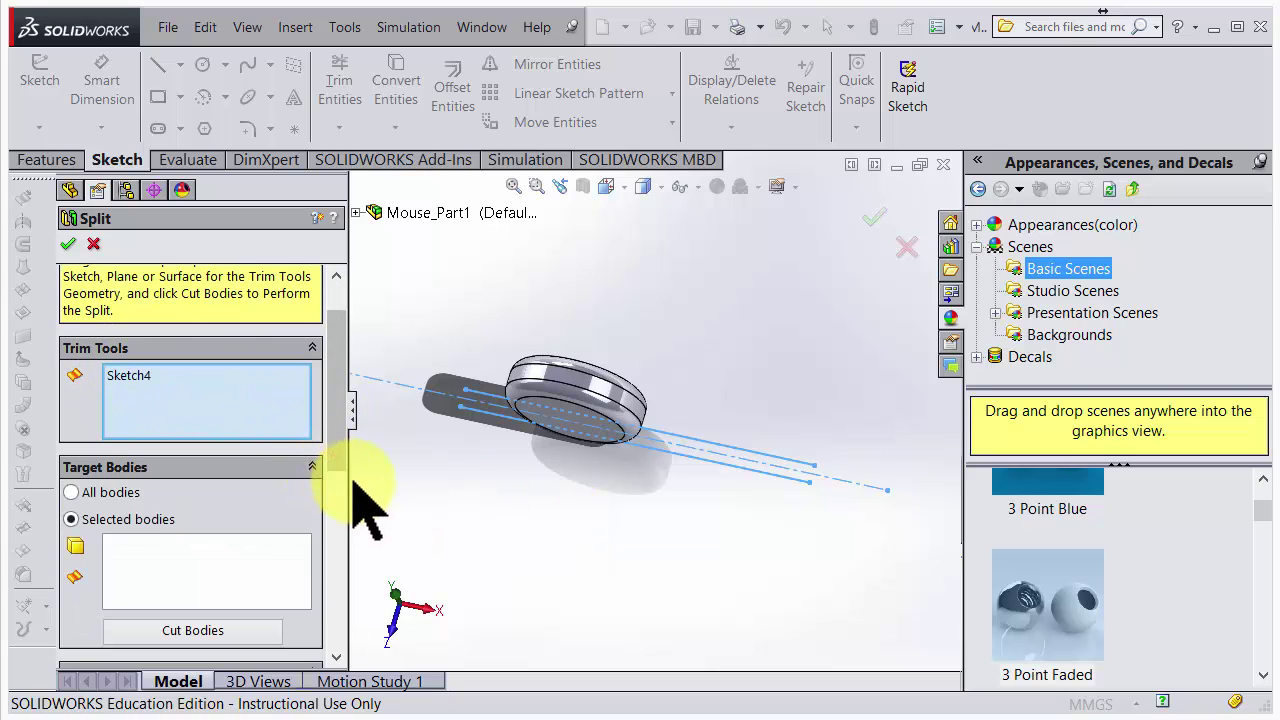
{"action": "left_click_drag", "start_coordinate": [343, 457], "coordinate": [343, 529]}
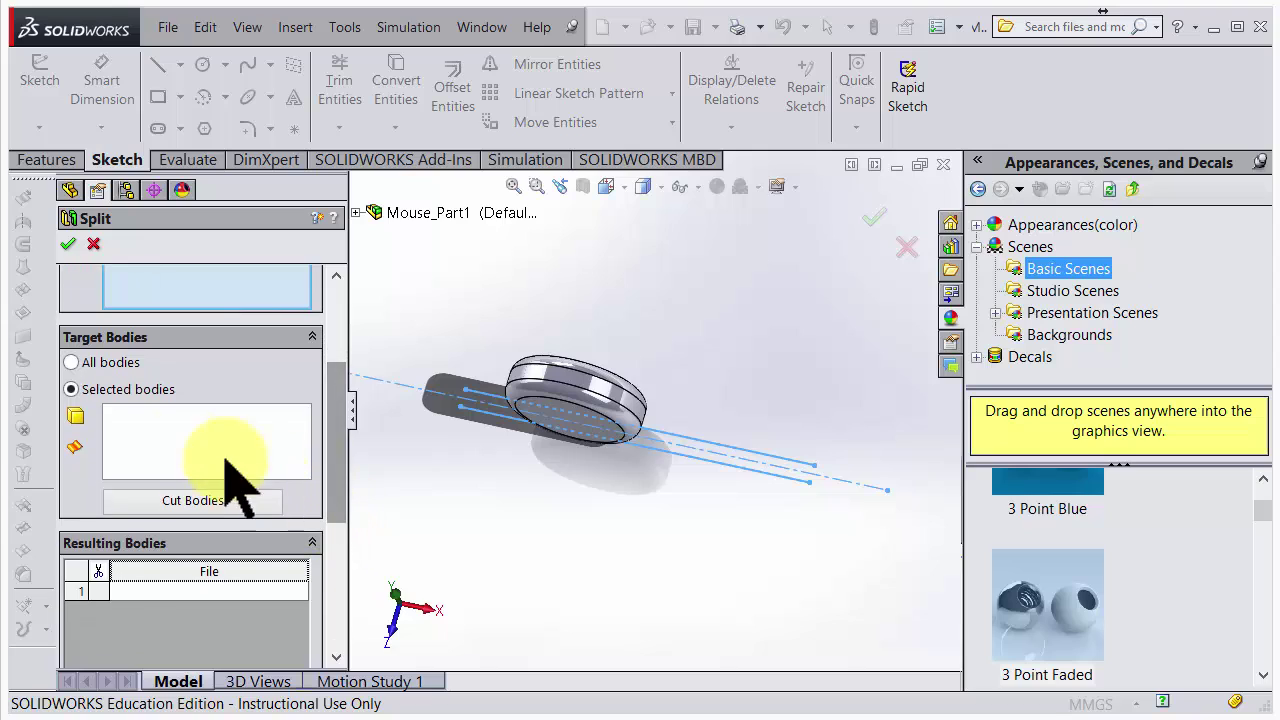
{"action": "left_click", "coordinate": [140, 431]}
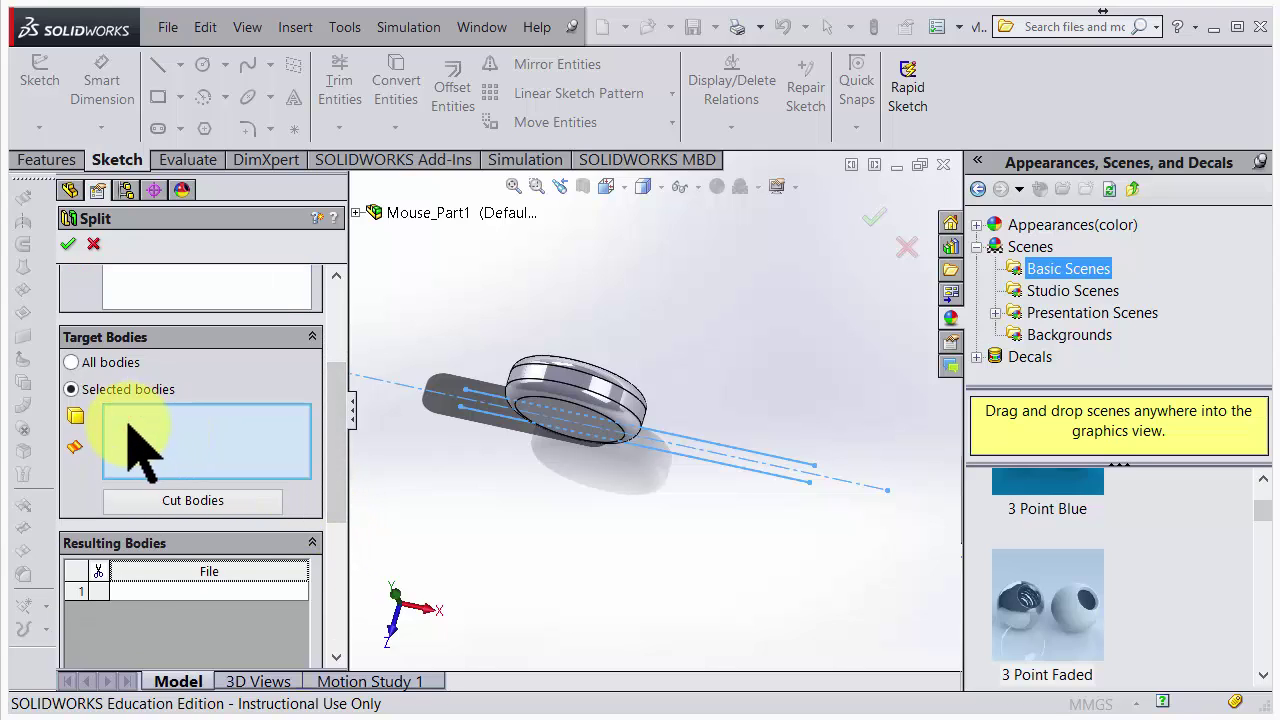
{"action": "left_click", "coordinate": [598, 404]}
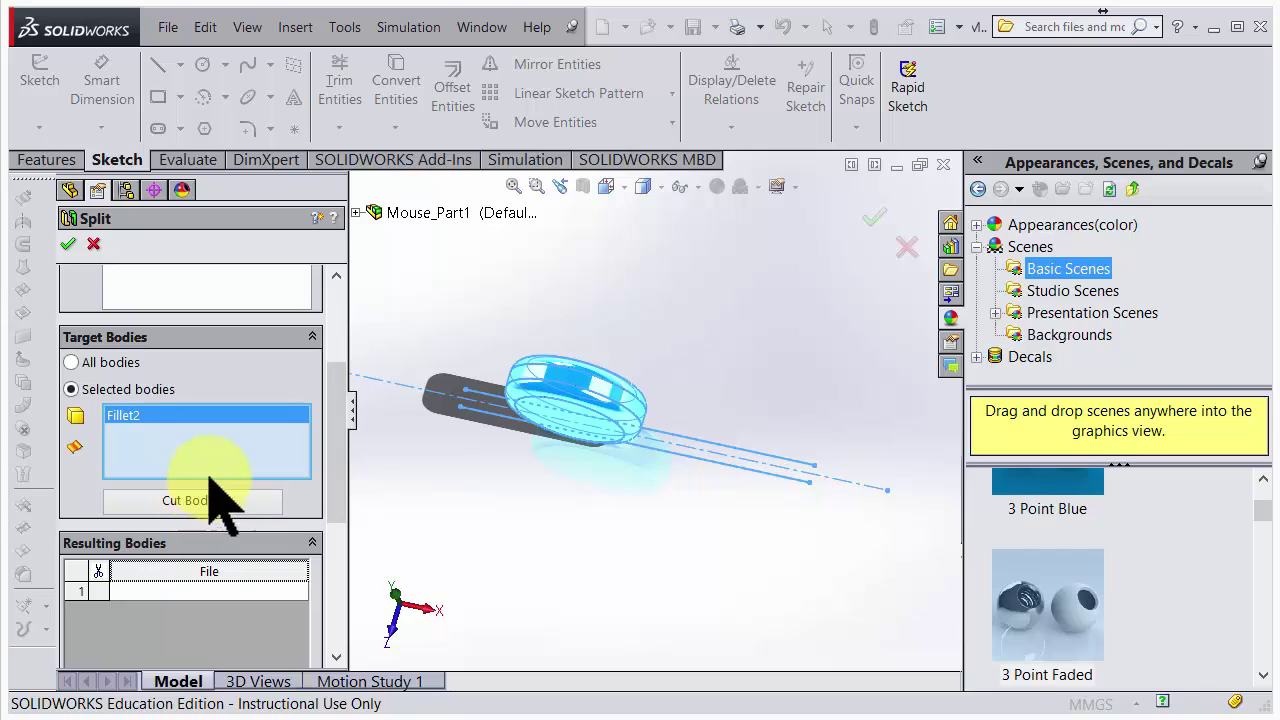
{"action": "mouse_move", "coordinate": [343, 443]}
{"action": "left_mouse_down"}
{"action": "mouse_move", "coordinate": [343, 386]}
{"action": "mouse_move", "coordinate": [330, 450]}
{"action": "left_mouse_up"}
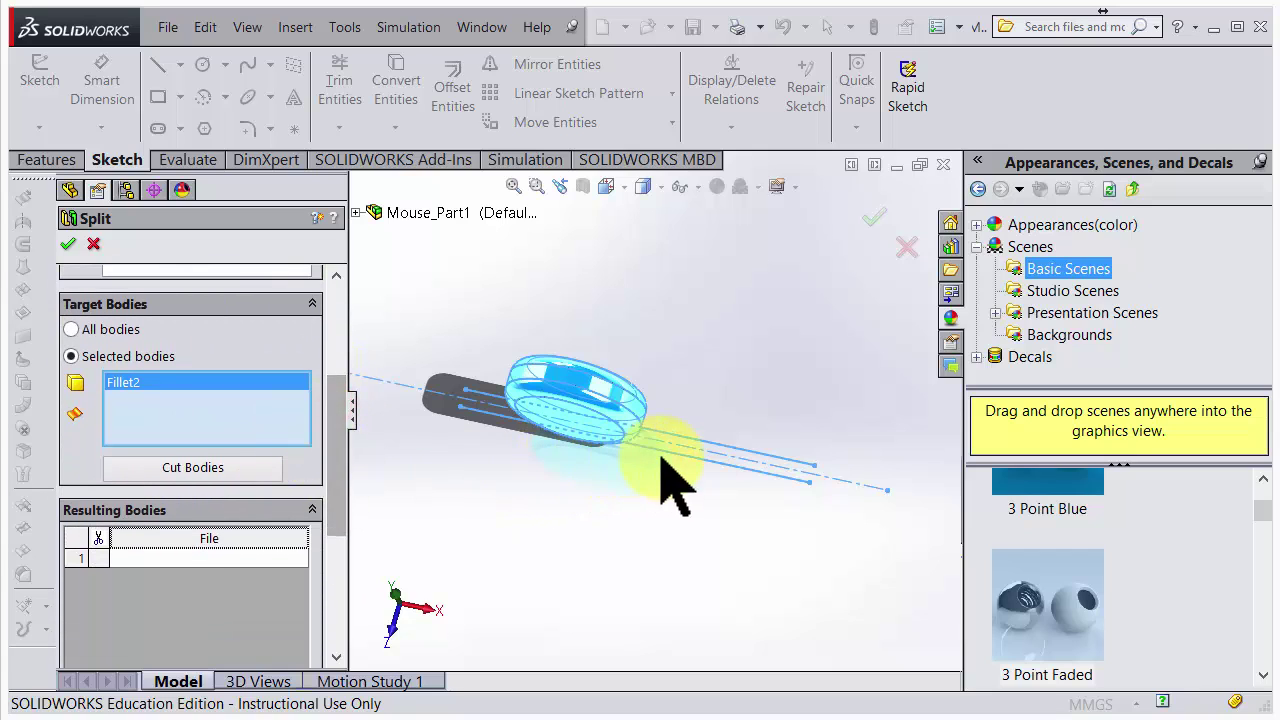
{"action": "left_click", "coordinate": [216, 467]}
- Keep all three resulting bodies, Body 1 to Body 3, and apply the Split
{"action": "middle_click_drag", "start_coordinate": [696, 540], "coordinate": [667, 522]}
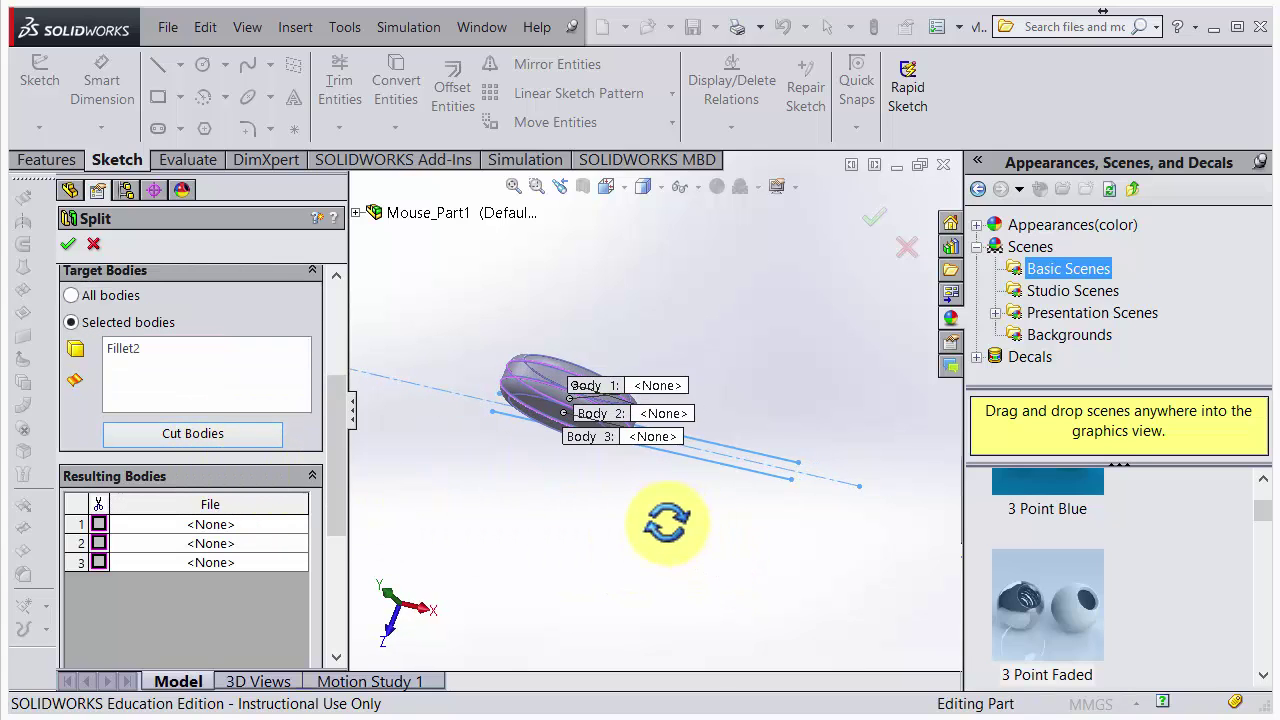
{"action": "scroll", "coordinate": [663, 434], "scroll_direction": "down", "scroll_amount": 5}
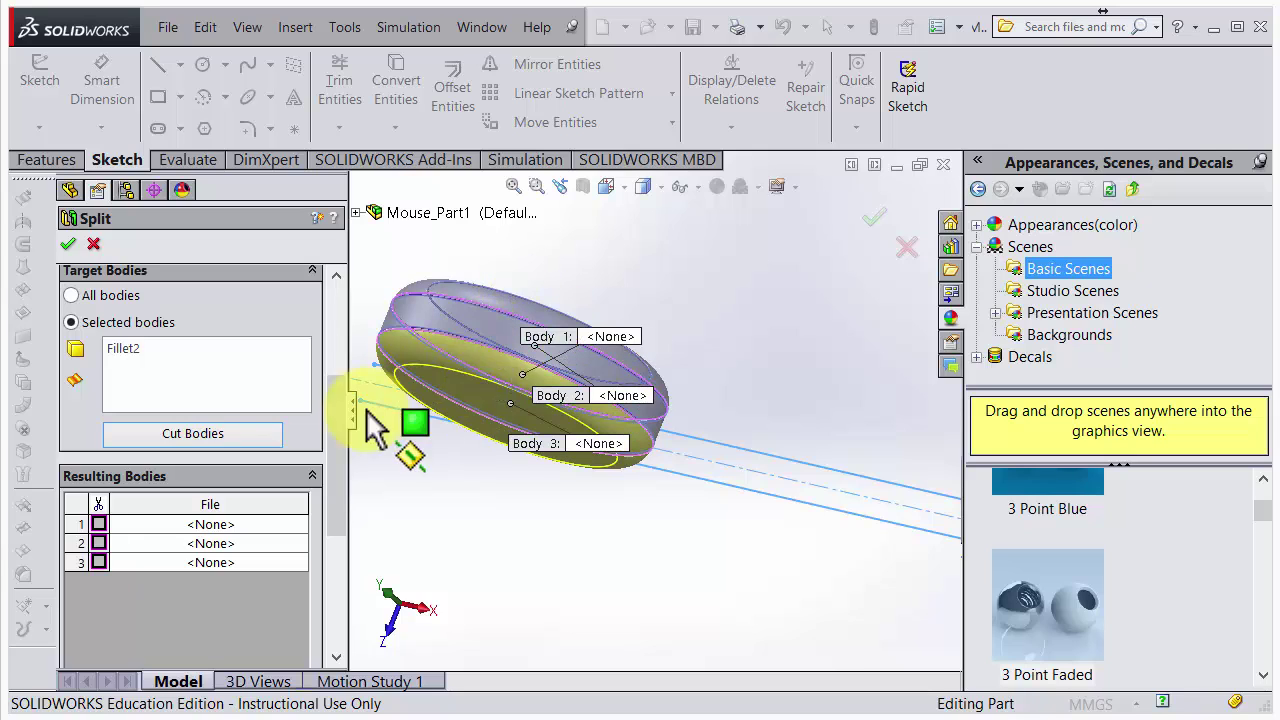
{"action": "mouse_move", "coordinate": [337, 428]}
{"action": "left_mouse_down"}
{"action": "mouse_move", "coordinate": [334, 527]}
{"action": "mouse_move", "coordinate": [337, 443]}
{"action": "left_mouse_up"}
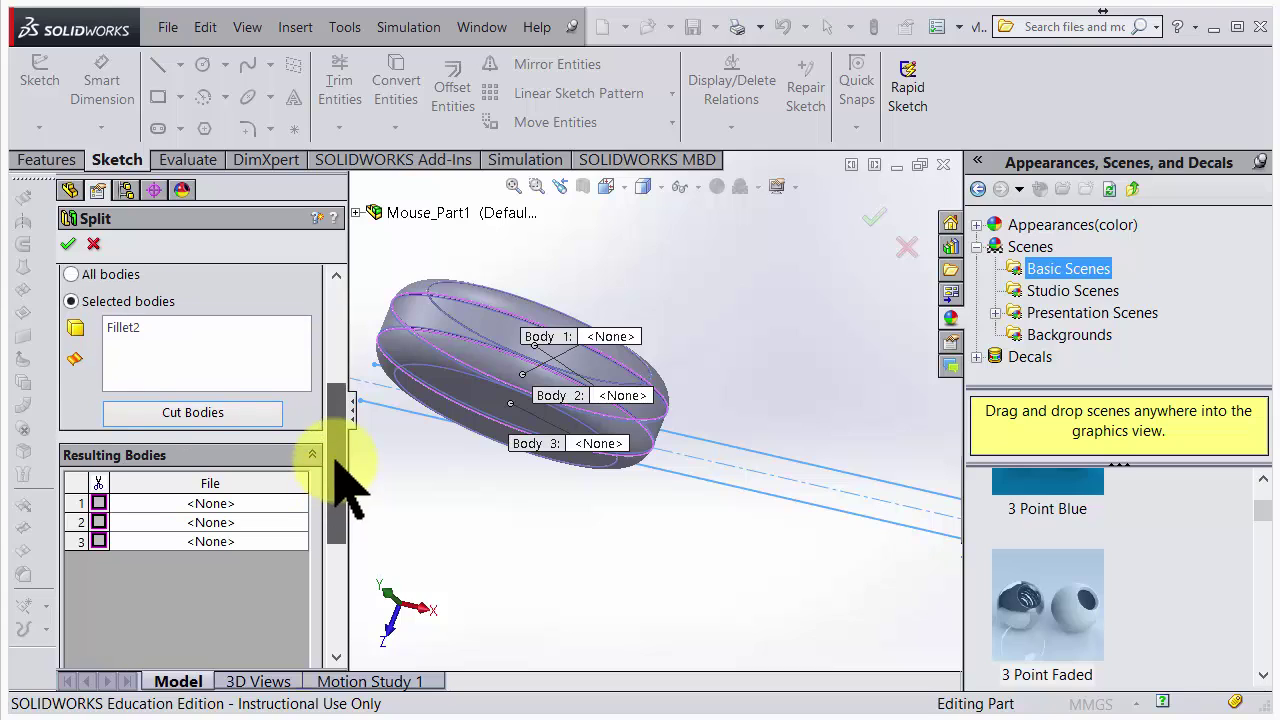
{"action": "left_click", "coordinate": [98, 503]}
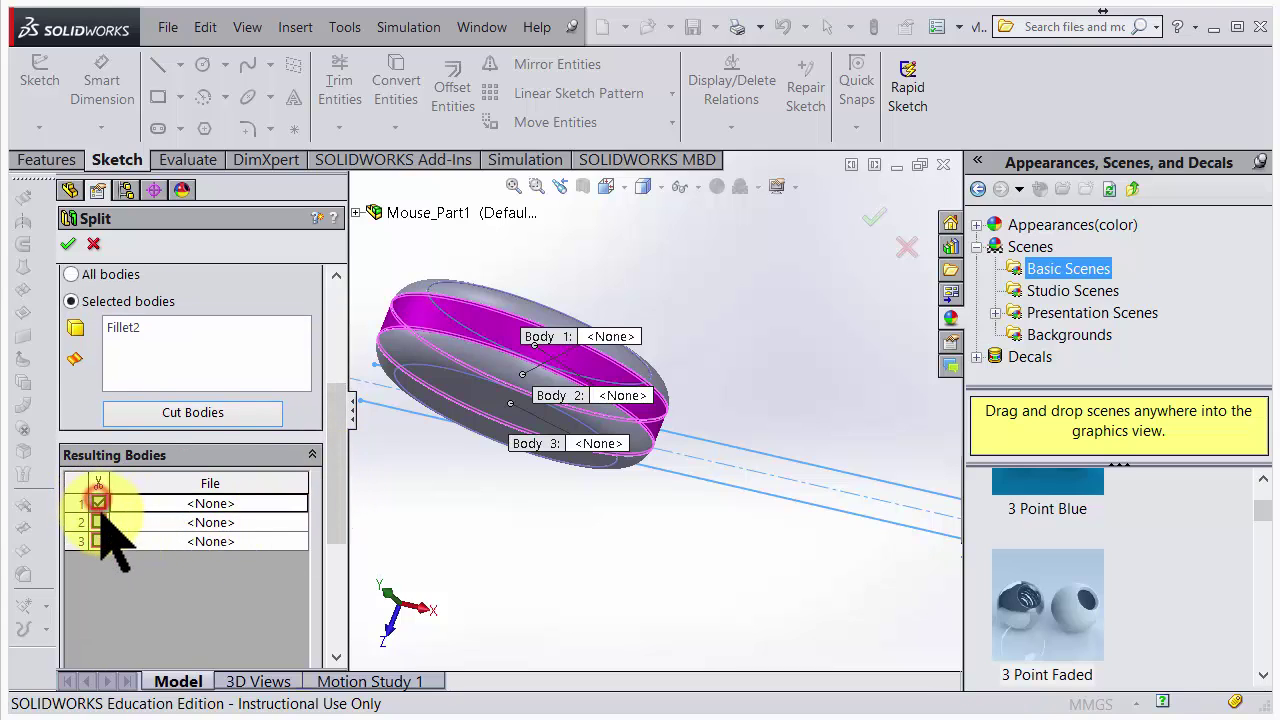
{"action": "left_click", "coordinate": [99, 522]}
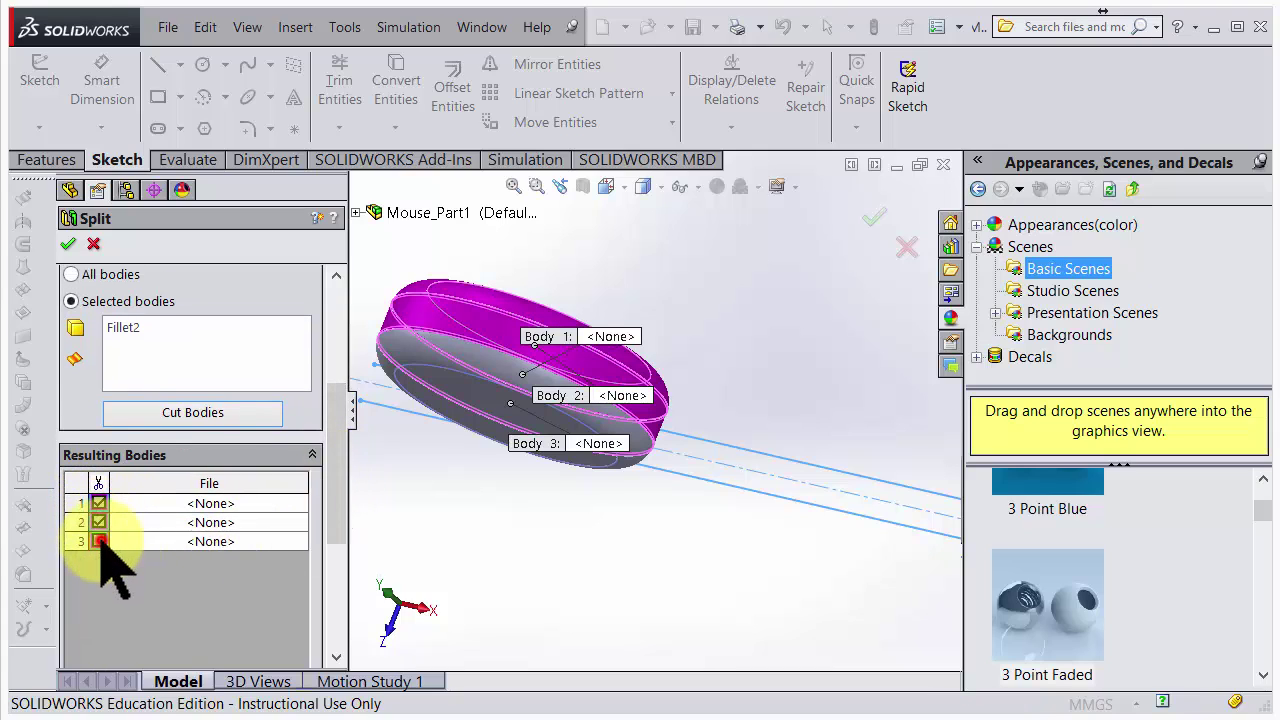
{"action": "left_click", "coordinate": [100, 541]}
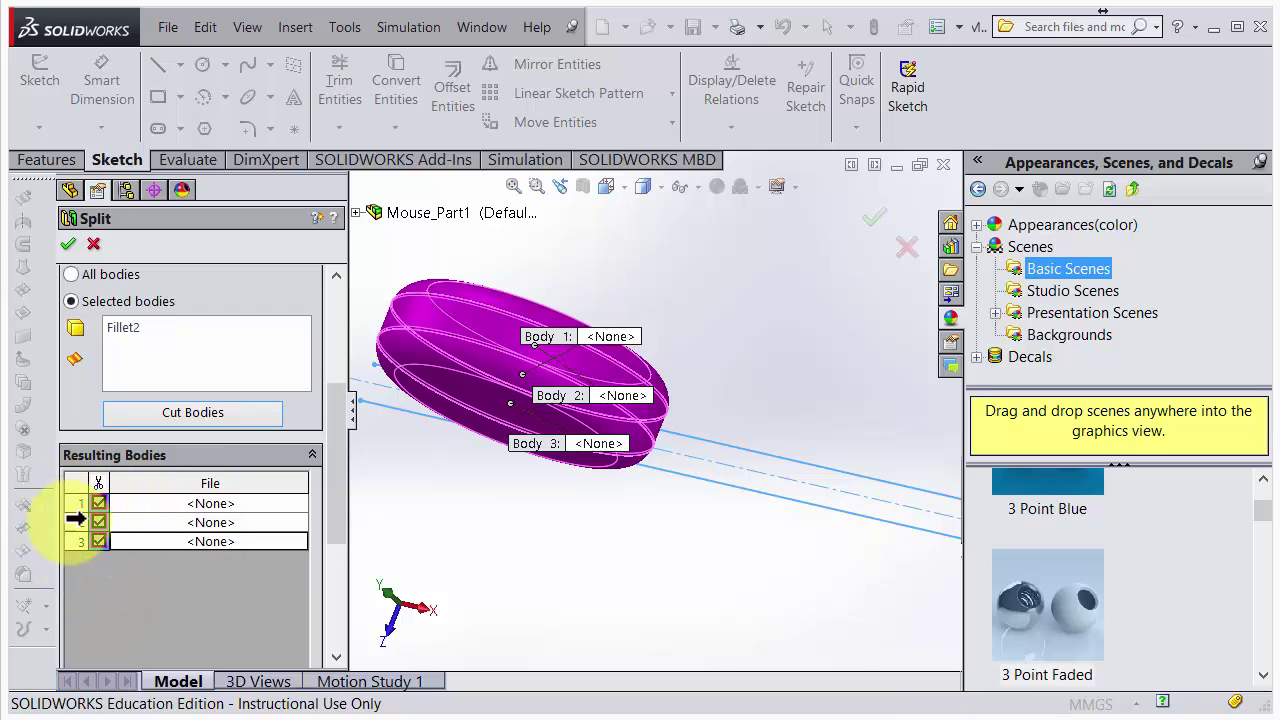
{"action": "left_click", "coordinate": [67, 244]}
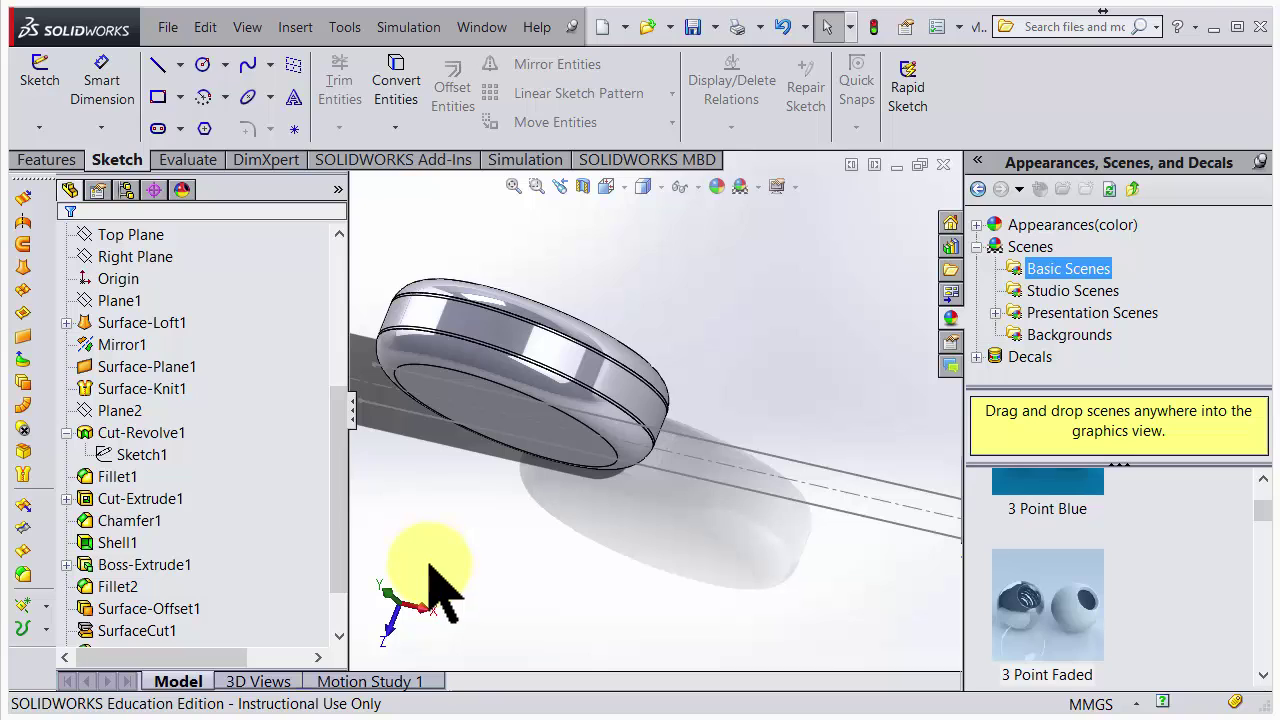
- Select Split1[1], Split1[2] and Split1[3] under Solid Bodies to tell the band from the caps
{"action": "left_click_drag", "start_coordinate": [340, 455], "coordinate": [336, 289]}
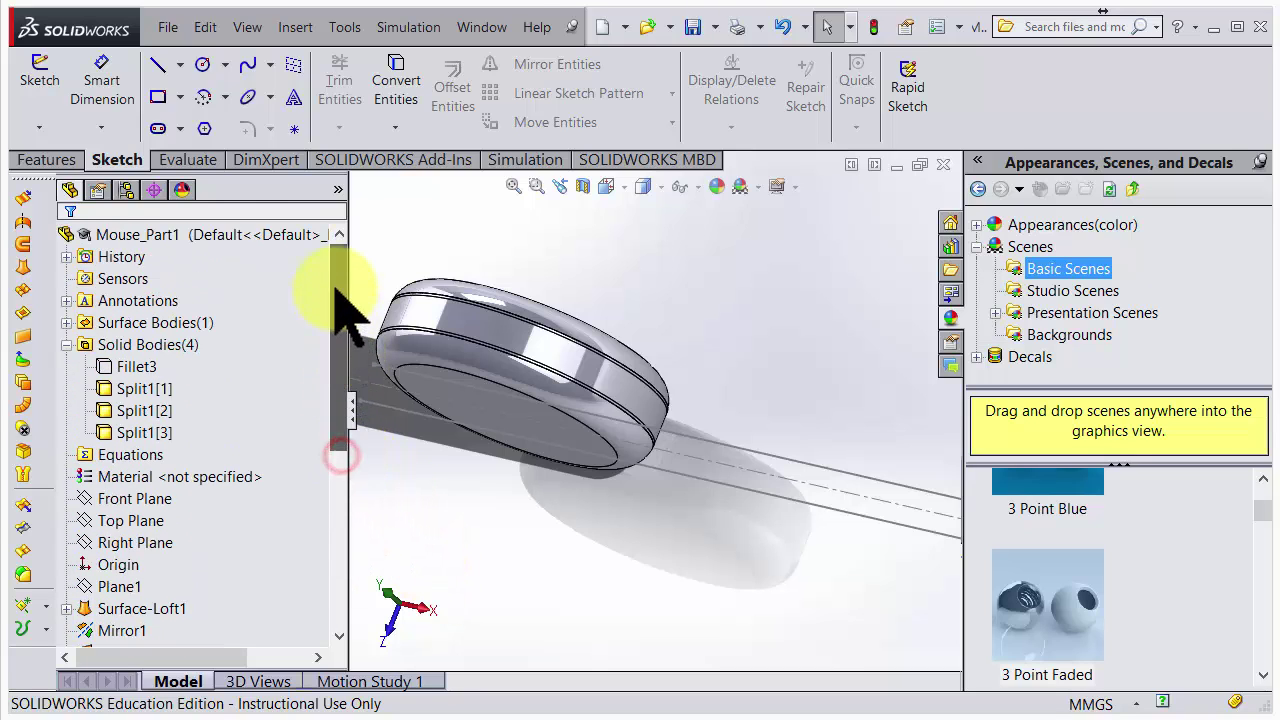
{"action": "left_click", "coordinate": [138, 390]}
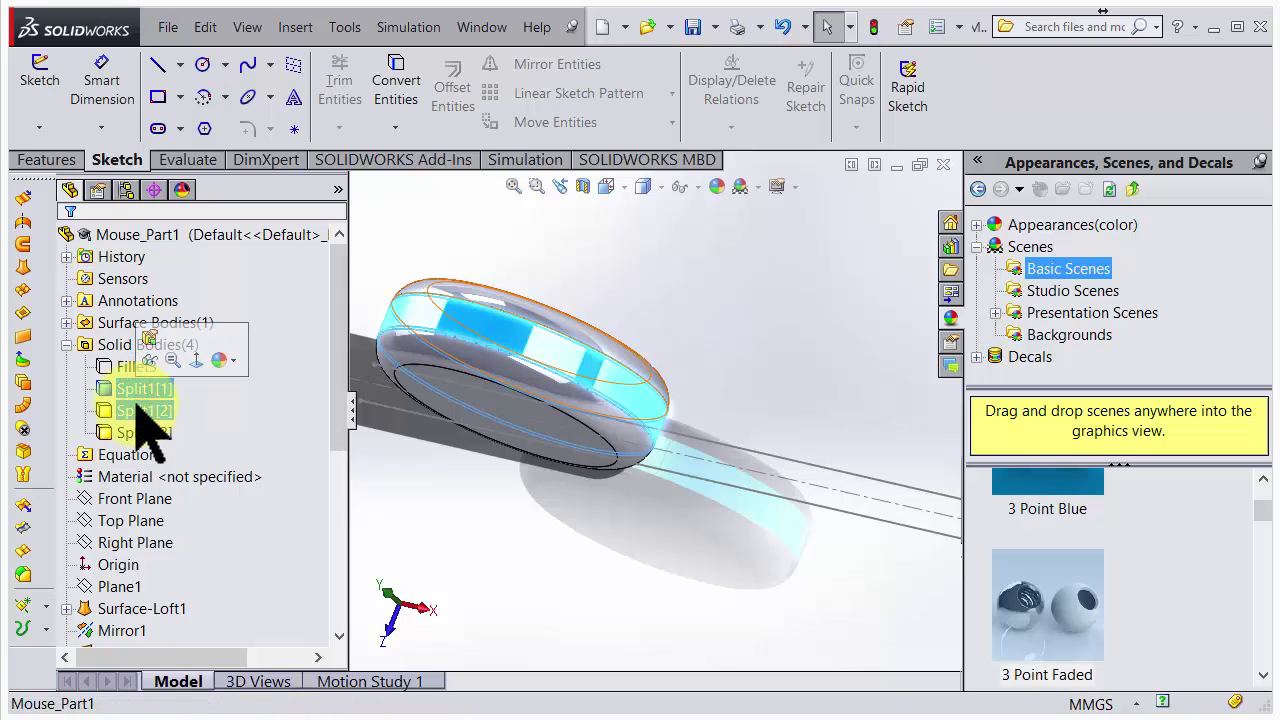
{"action": "left_click", "coordinate": [138, 409]}
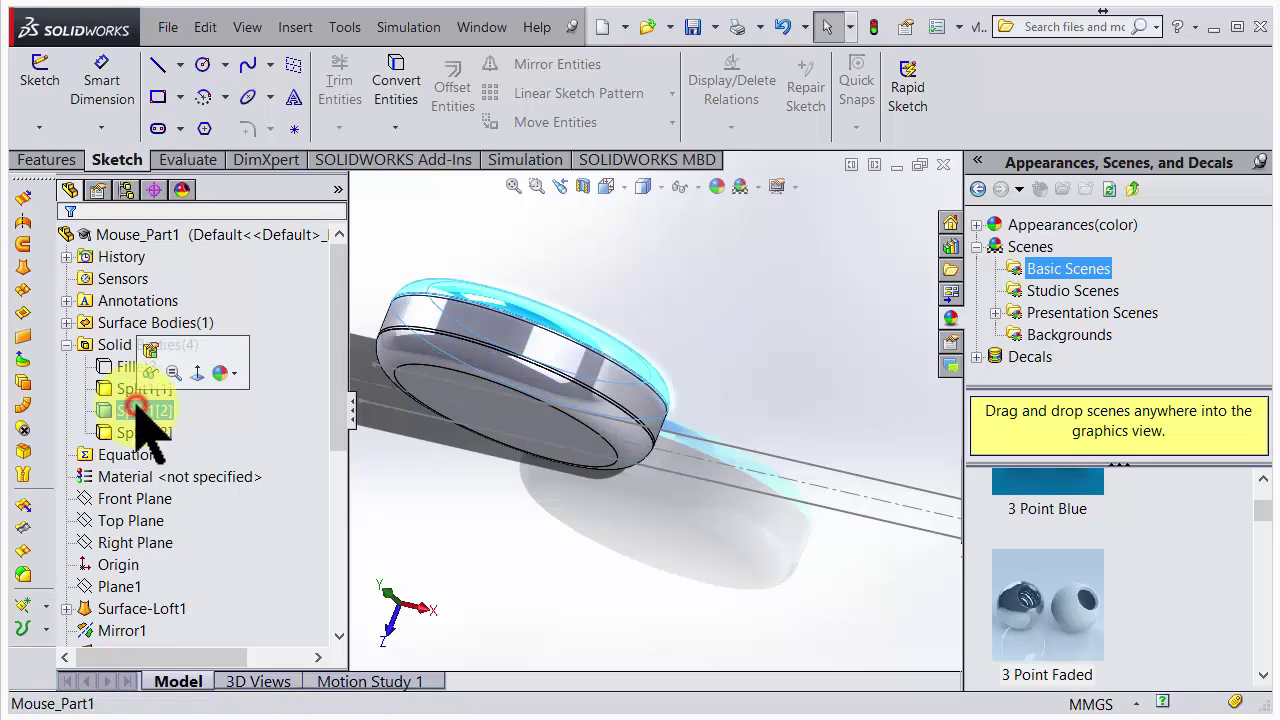
{"action": "left_click", "coordinate": [140, 431]}
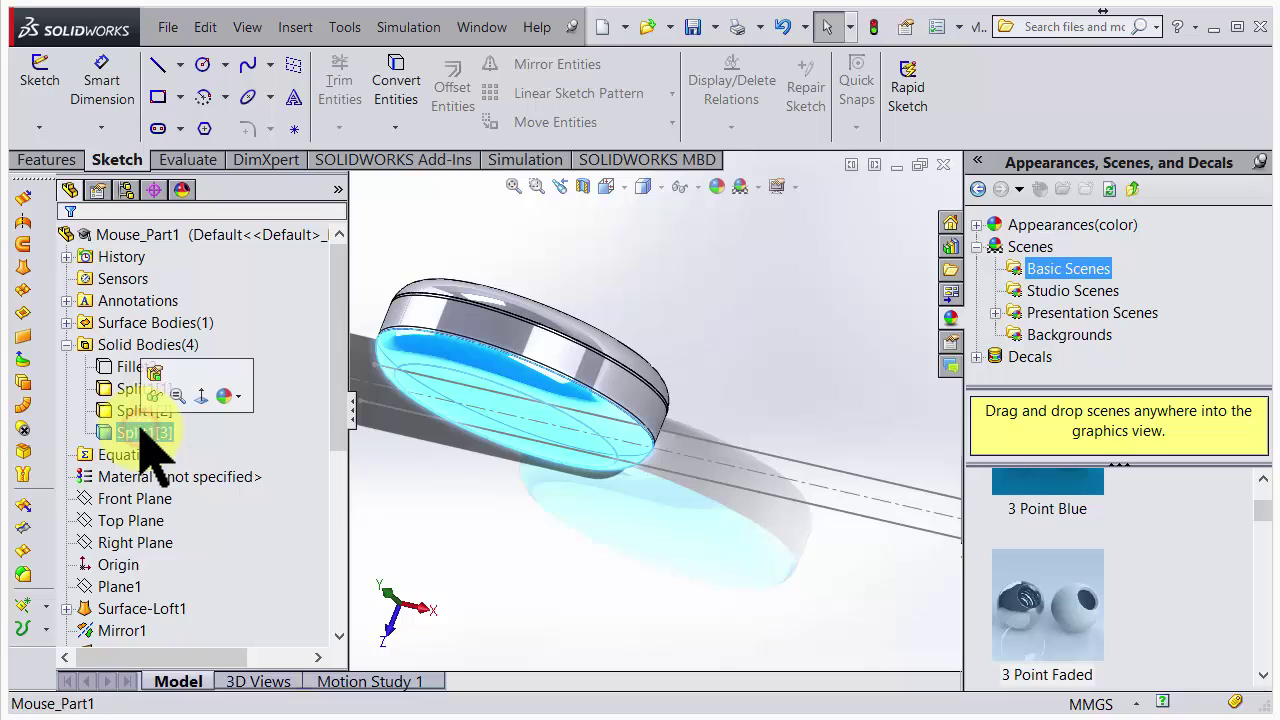
{"action": "left_click", "coordinate": [140, 410]}
{"action": "left_click", "coordinate": [141, 390], "text": "ctrl"}
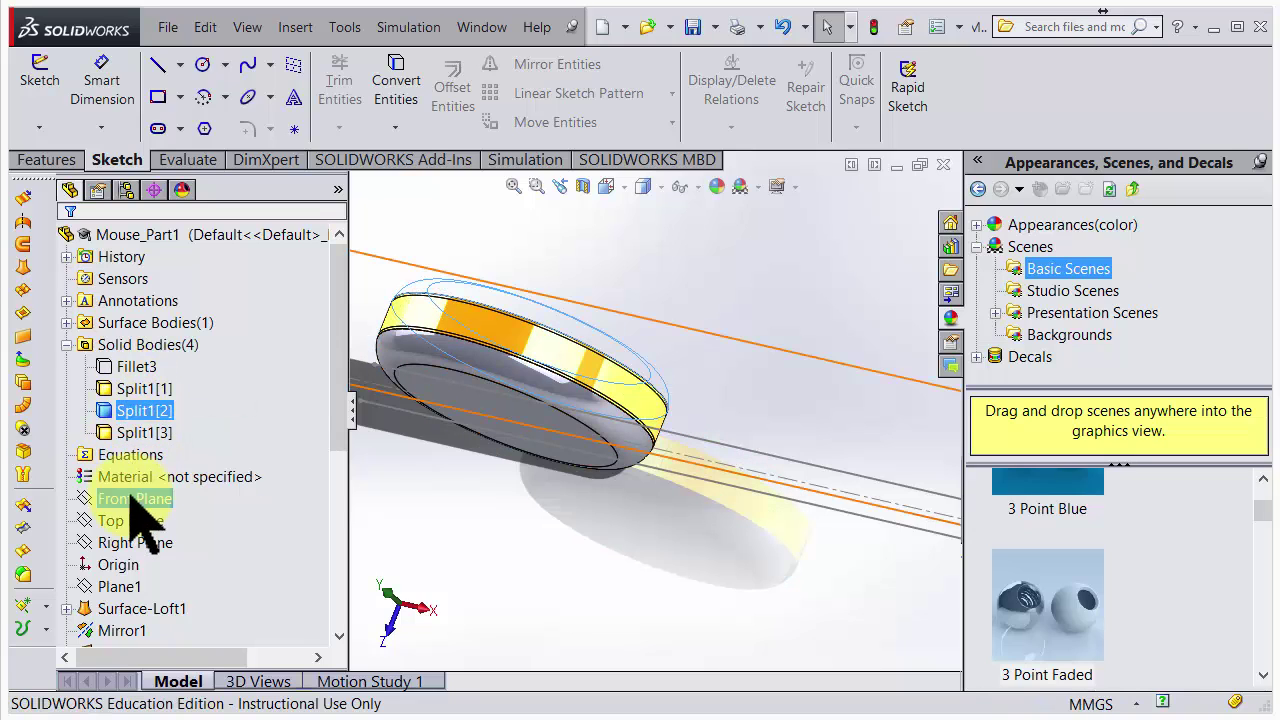
{"action": "left_click", "coordinate": [141, 389], "text": "ctrl"}
{"action": "left_click", "coordinate": [158, 432], "text": "ctrl"}
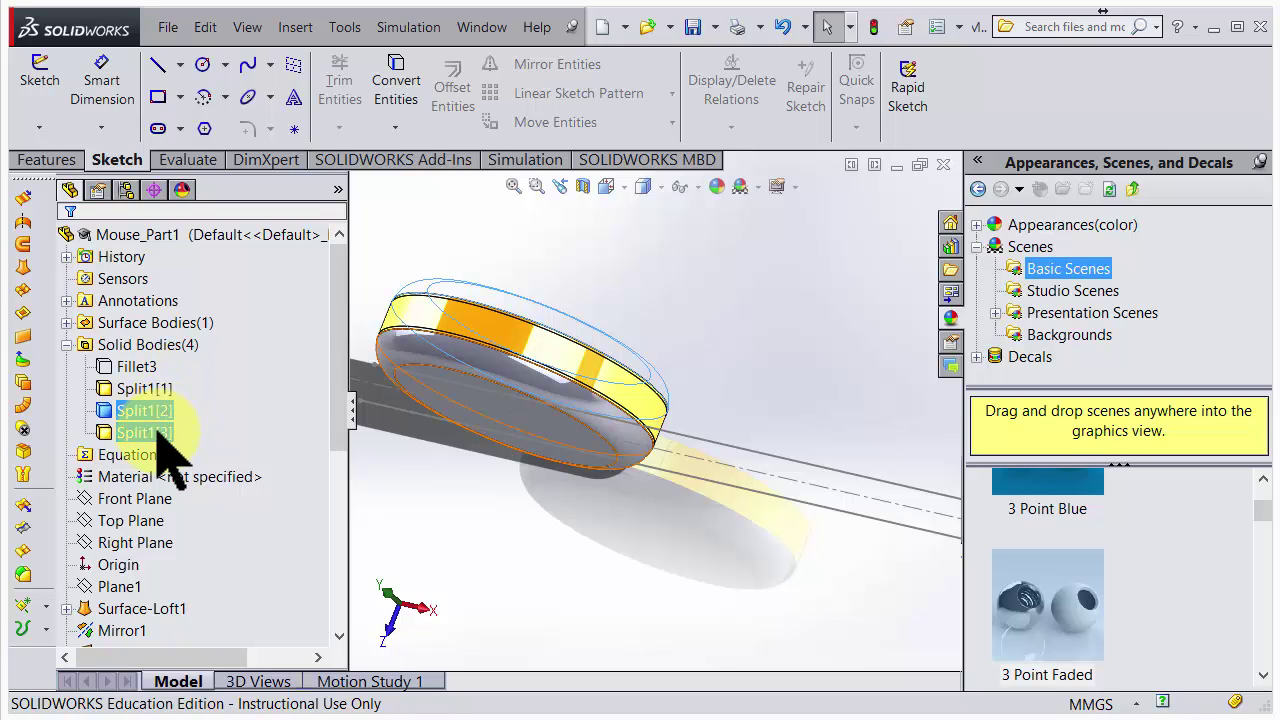
{"action": "left_click", "coordinate": [160, 388]}
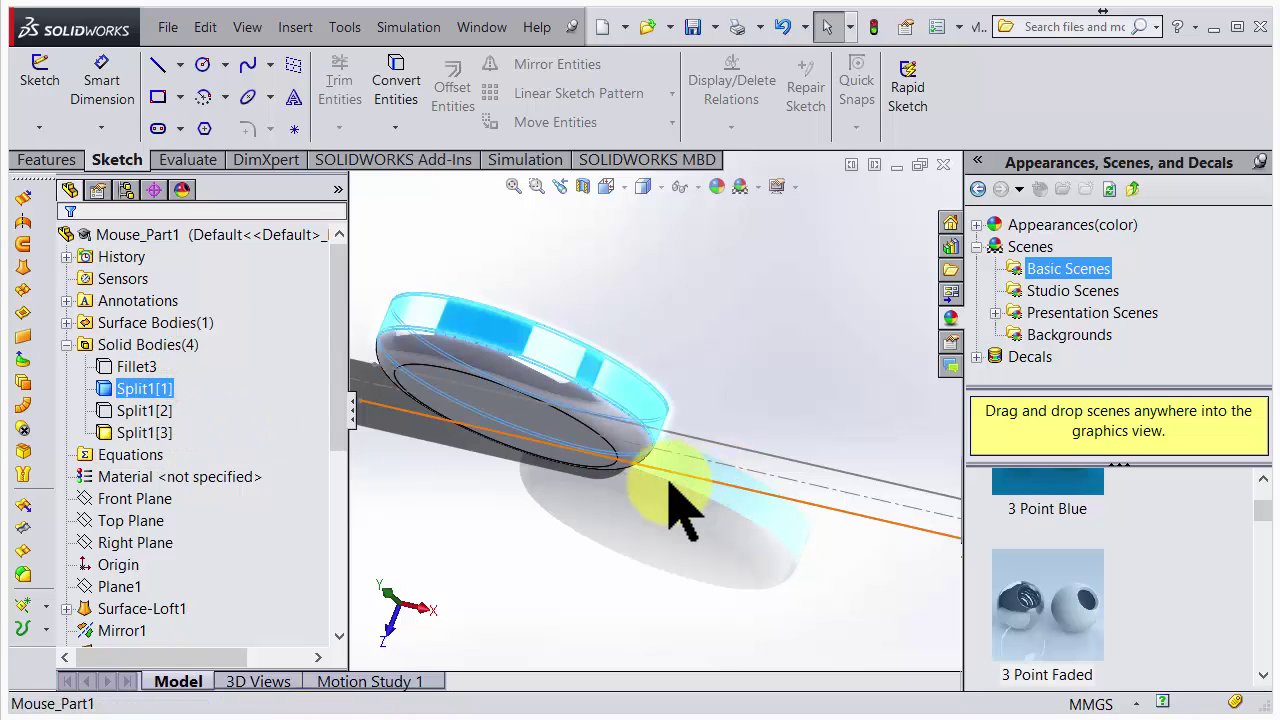
{"action": "left_click", "coordinate": [150, 410], "text": "ctrl"}
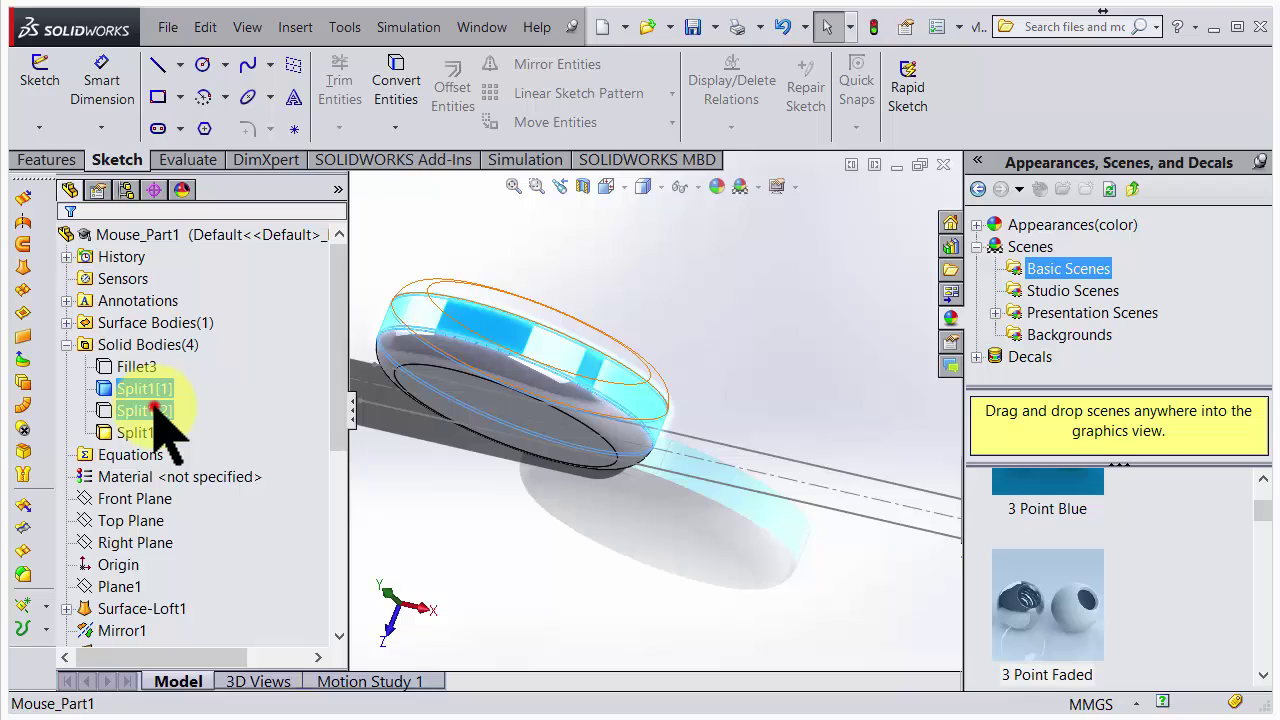
- Hide the Split1[1] ring body
{"action": "middle_click_drag", "start_coordinate": [575, 560], "coordinate": [600, 517]}
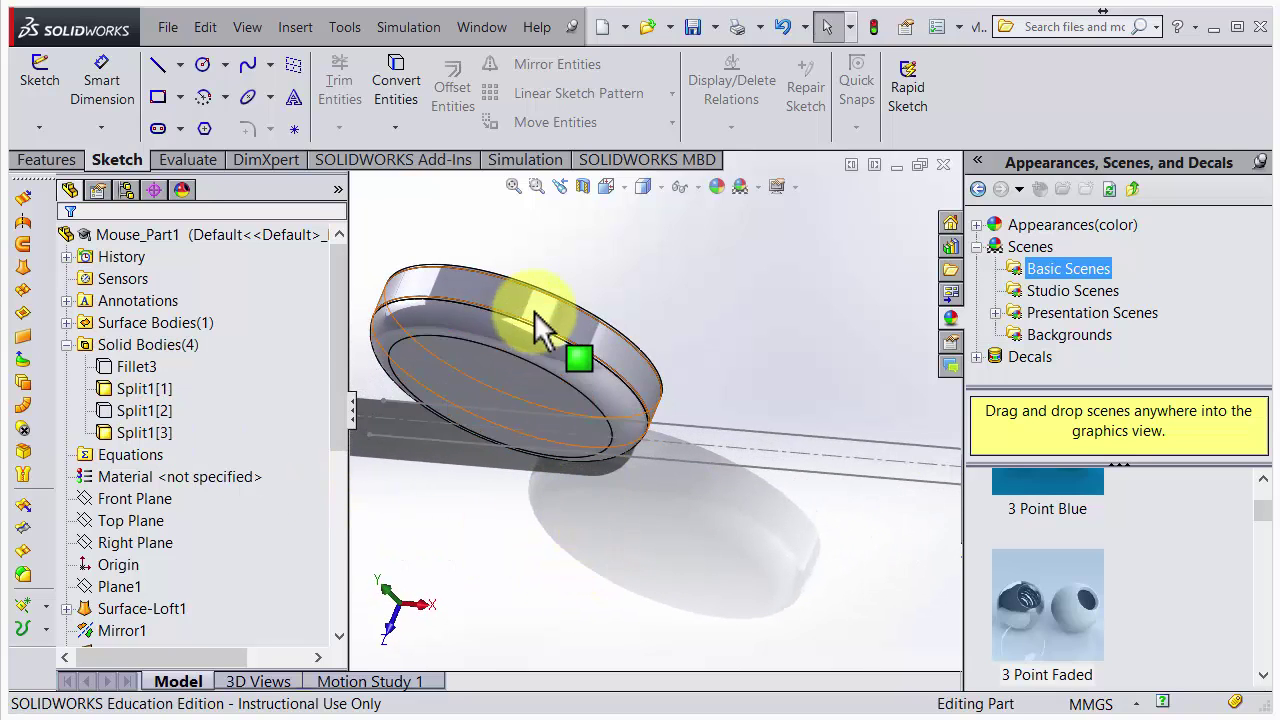
{"action": "scroll", "coordinate": [540, 330], "scroll_direction": "down", "scroll_amount": 2}
{"action": "right_click", "coordinate": [104, 386]}
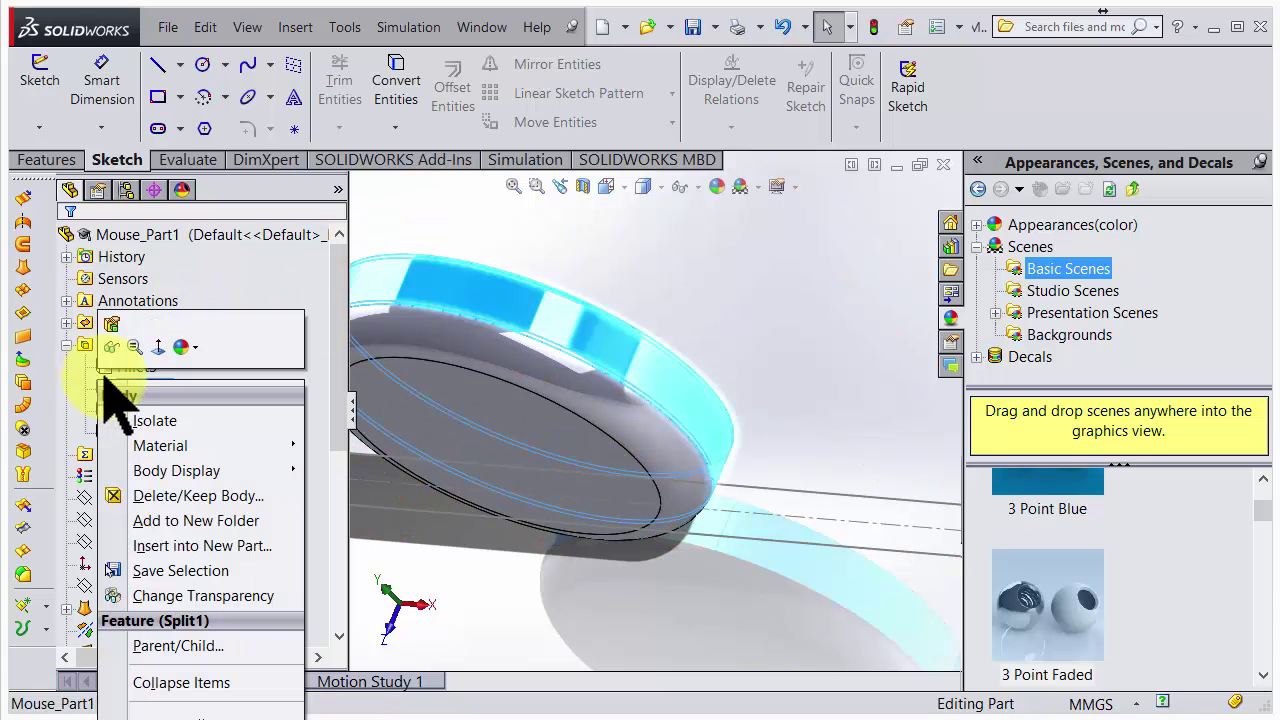
{"action": "left_click", "coordinate": [112, 346]}
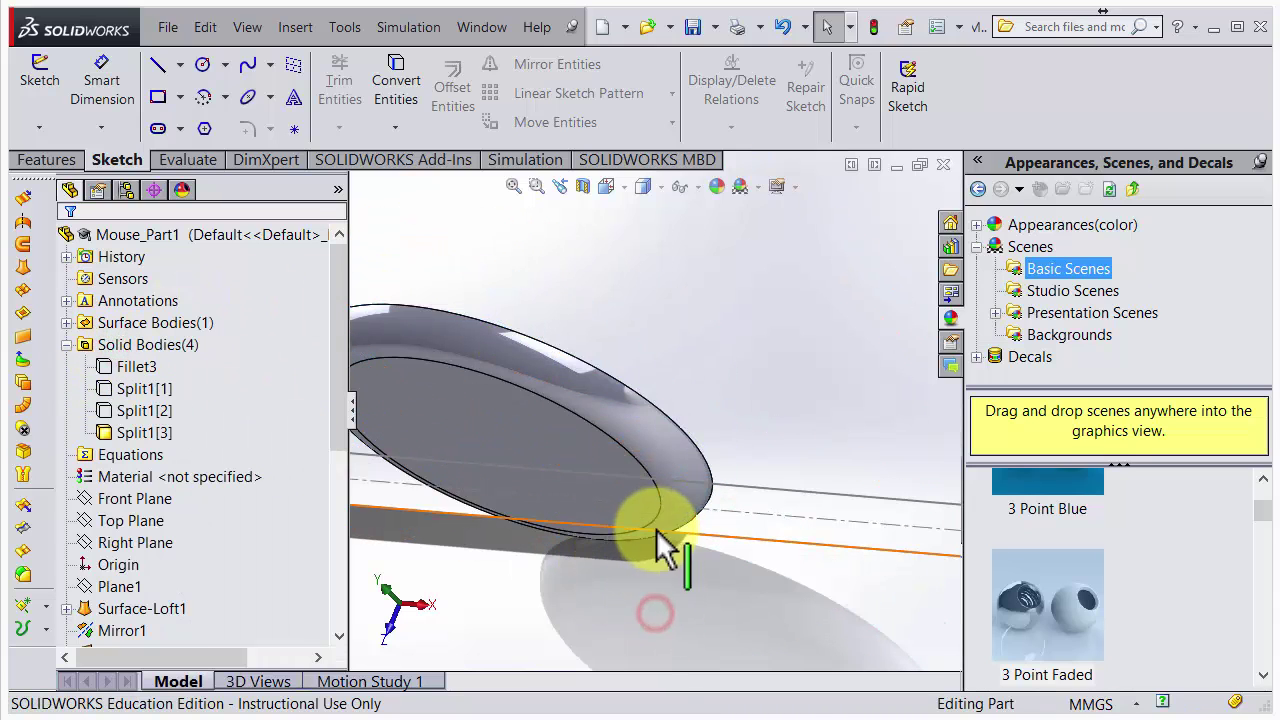
- Hide Sketch4's splitting lines, leaving the single rounded wheel piece in view
{"action": "mouse_move", "coordinate": [656, 529]}
{"action": "middle_mouse_down"}
{"action": "mouse_move", "coordinate": [634, 491]}
{"action": "mouse_move", "coordinate": [749, 537]}
{"action": "middle_mouse_up"}
{"action": "right_click", "coordinate": [778, 512]}
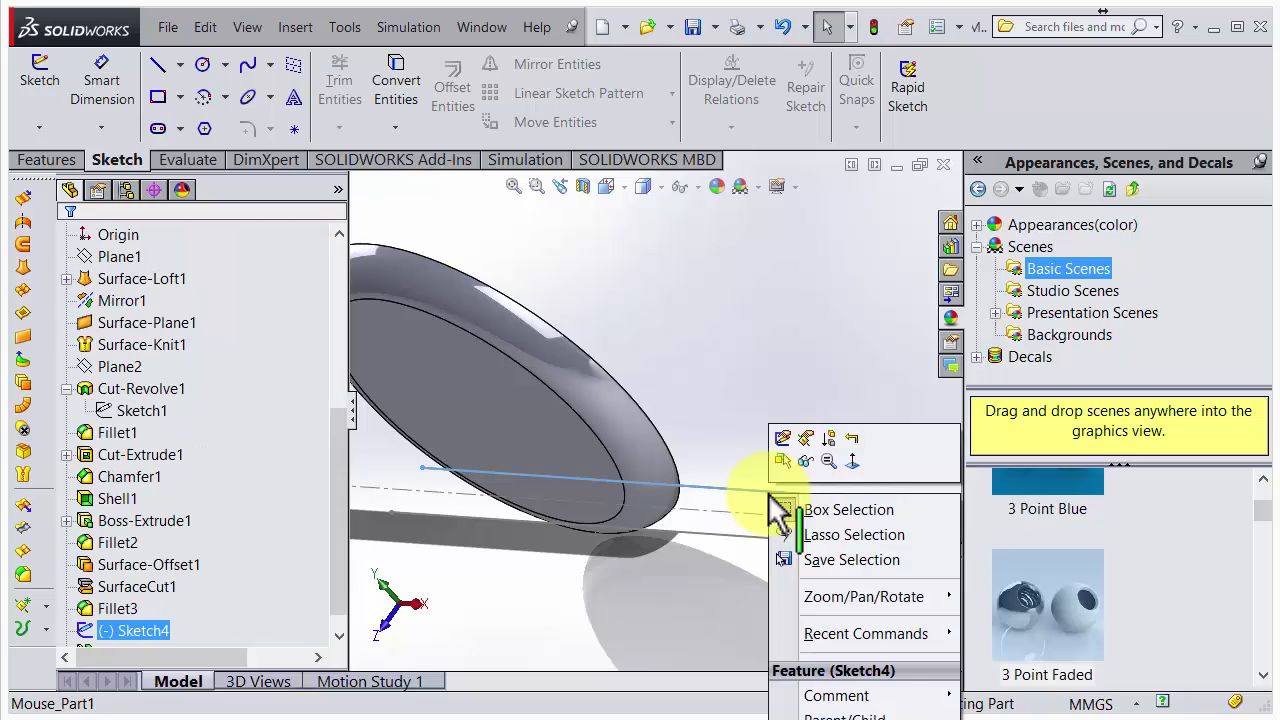
{"action": "left_click", "coordinate": [806, 460]}
{"action": "scroll", "coordinate": [760, 532], "scroll_direction": "up", "scroll_amount": 5}
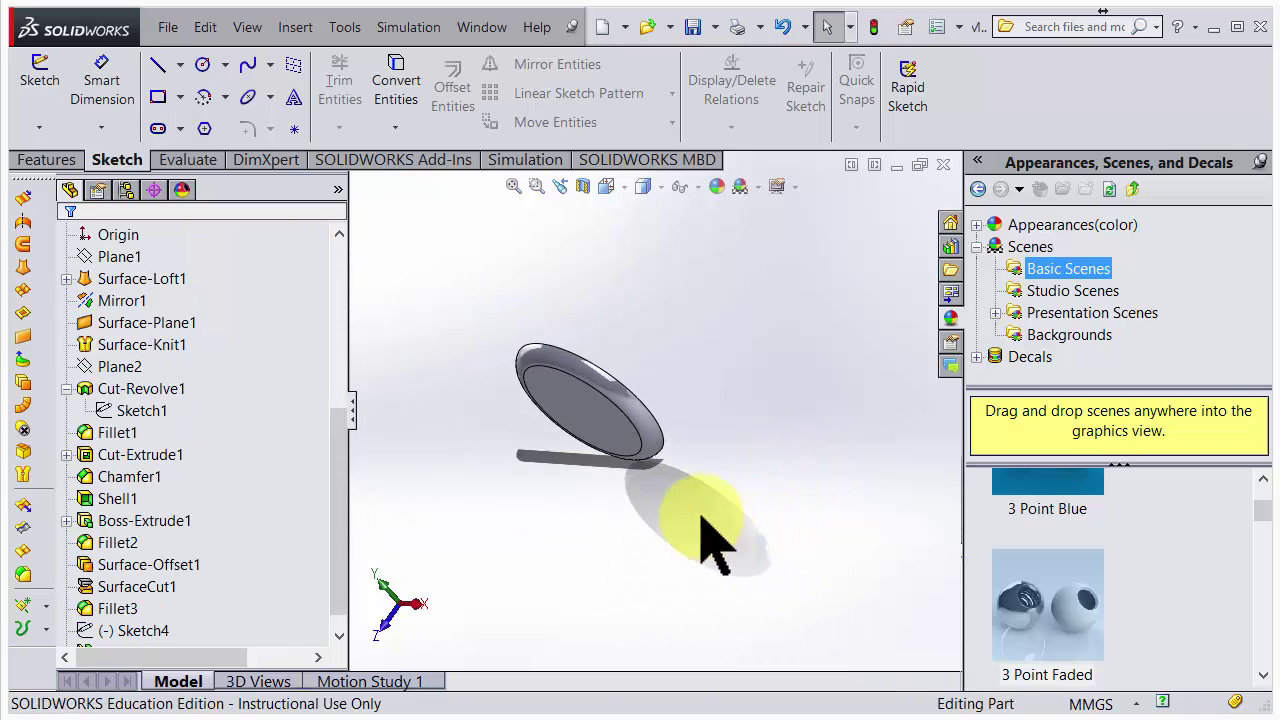
{"action": "scroll", "coordinate": [586, 386], "scroll_direction": "down", "scroll_amount": 5}
{"action": "middle_click_drag", "start_coordinate": [749, 366], "coordinate": [776, 375]}
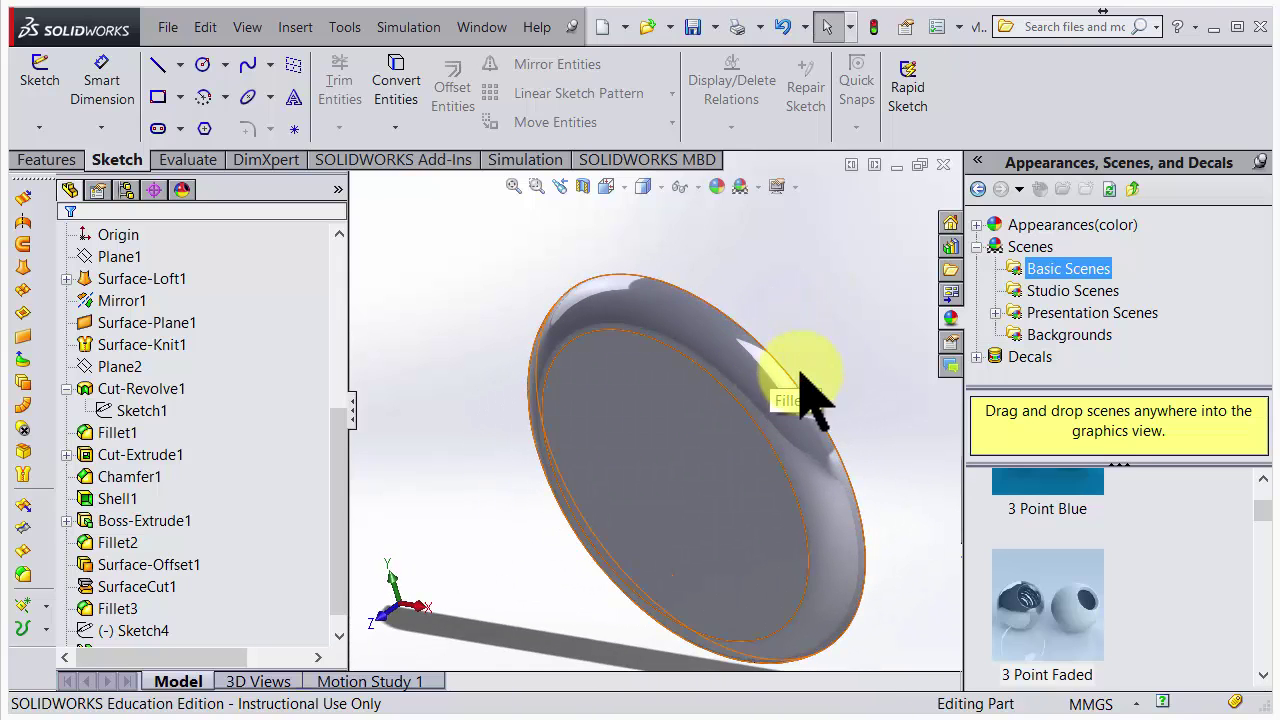
- Browse the Appearances library to Organic > Wood > Ash
{"action": "left_click", "coordinate": [977, 225]}
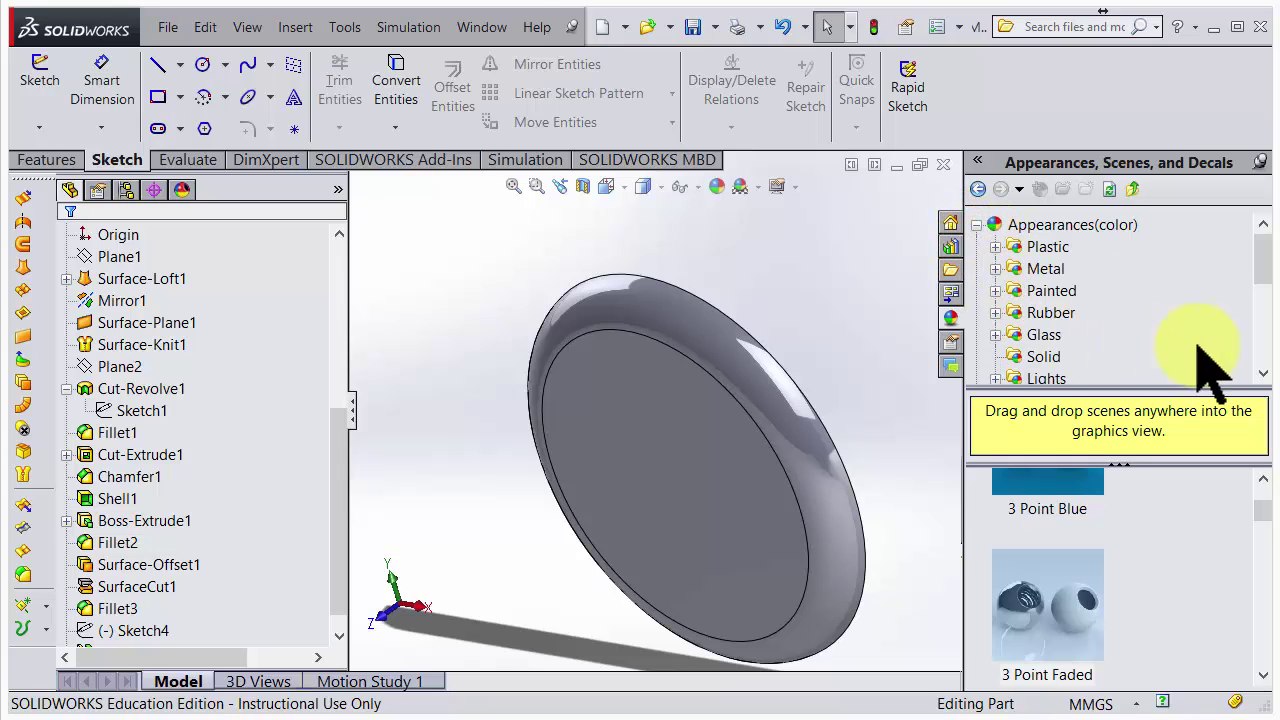
{"action": "mouse_move", "coordinate": [1268, 265]}
{"action": "left_mouse_down"}
{"action": "mouse_move", "coordinate": [1270, 320]}
{"action": "mouse_move", "coordinate": [1275, 302]}
{"action": "left_mouse_up"}
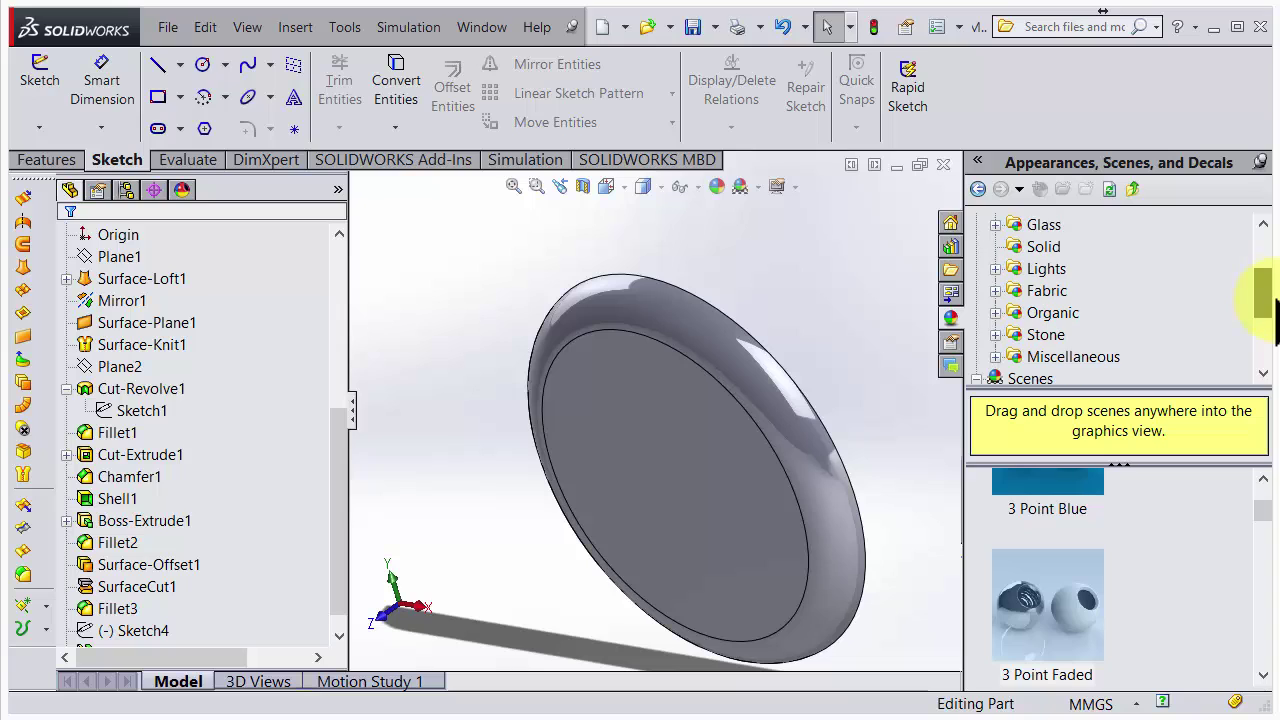
{"action": "left_click", "coordinate": [995, 312]}
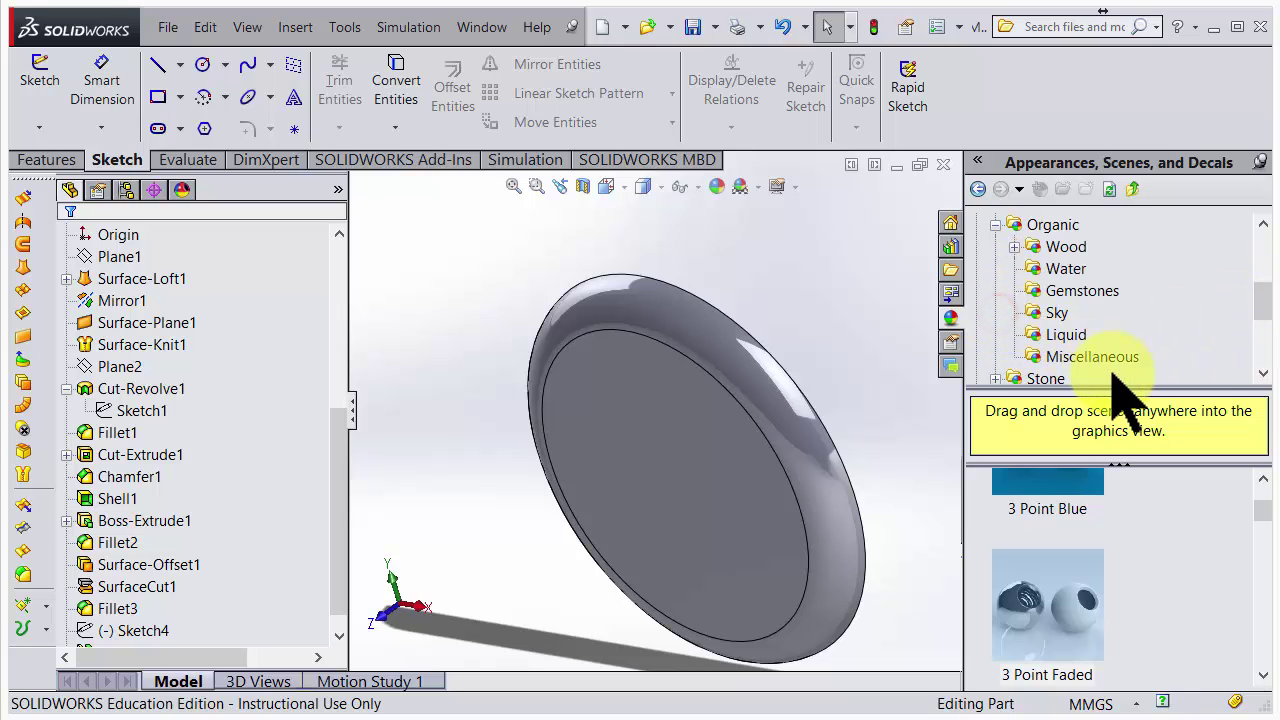
{"action": "left_click", "coordinate": [1014, 246]}
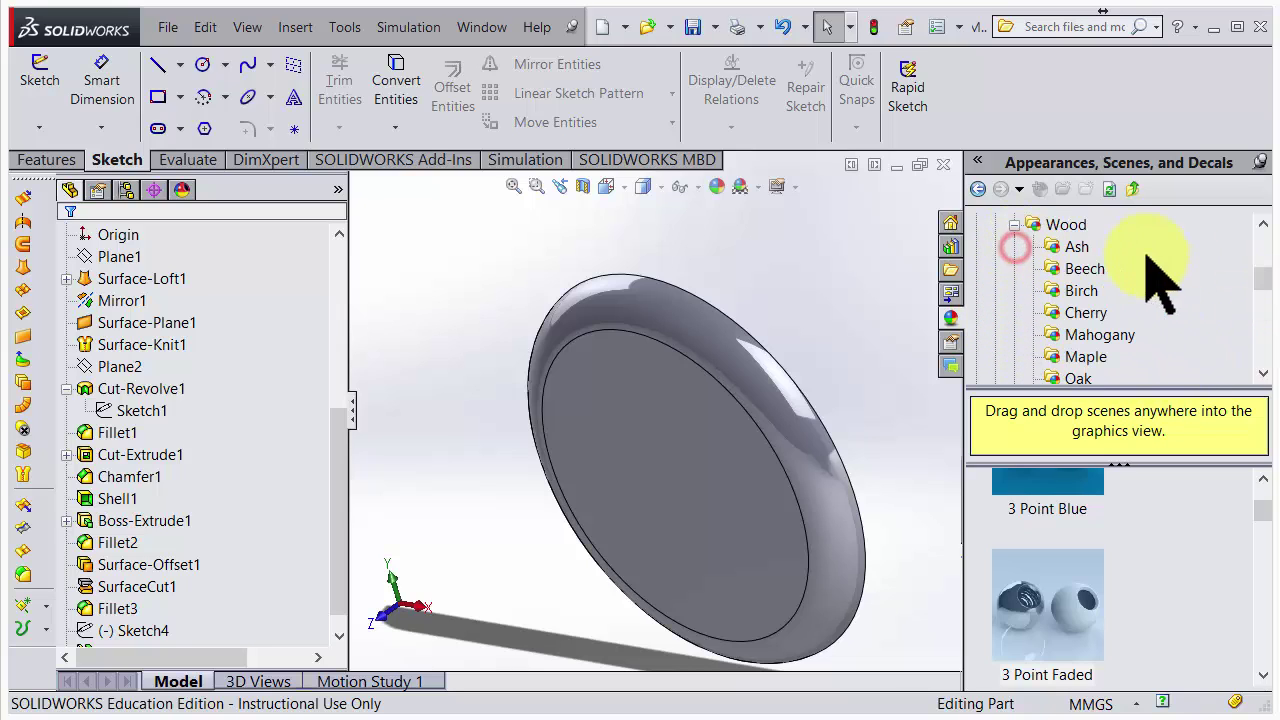
{"action": "left_click", "coordinate": [1082, 246]}
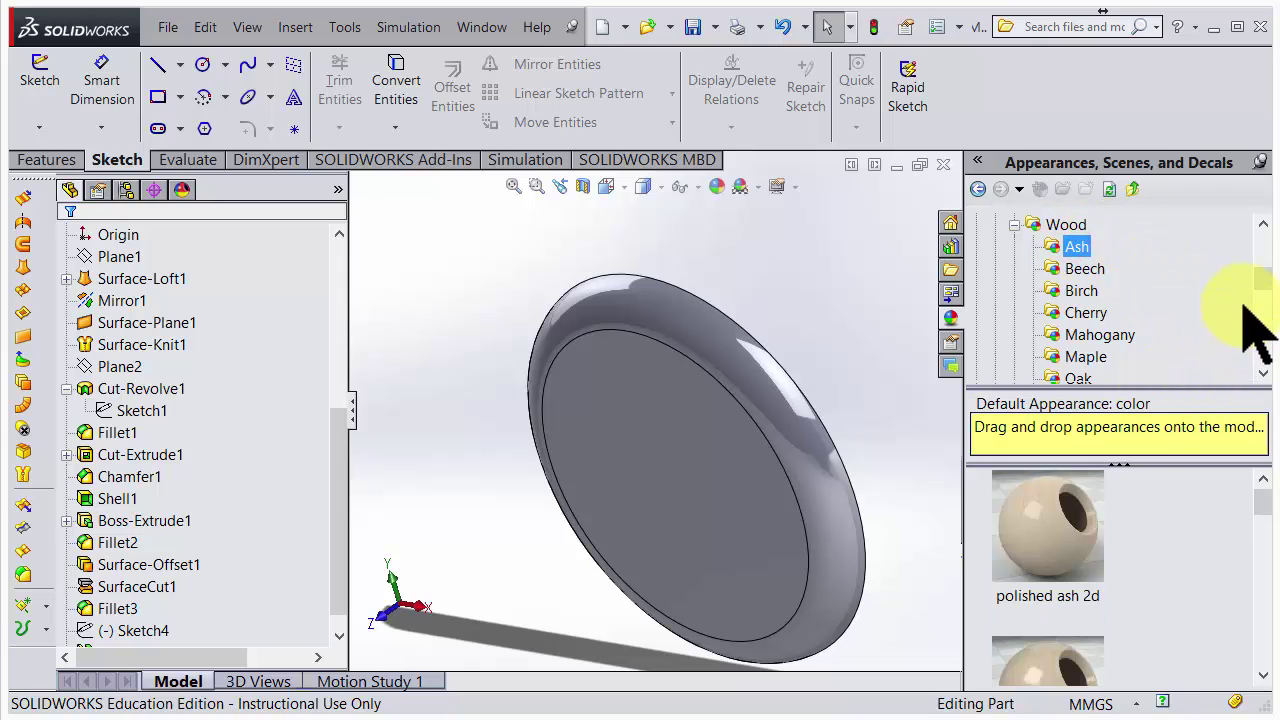
- Apply polished ash to the whole visible disc body
{"action": "left_click_drag", "start_coordinate": [1057, 514], "coordinate": [742, 455]}
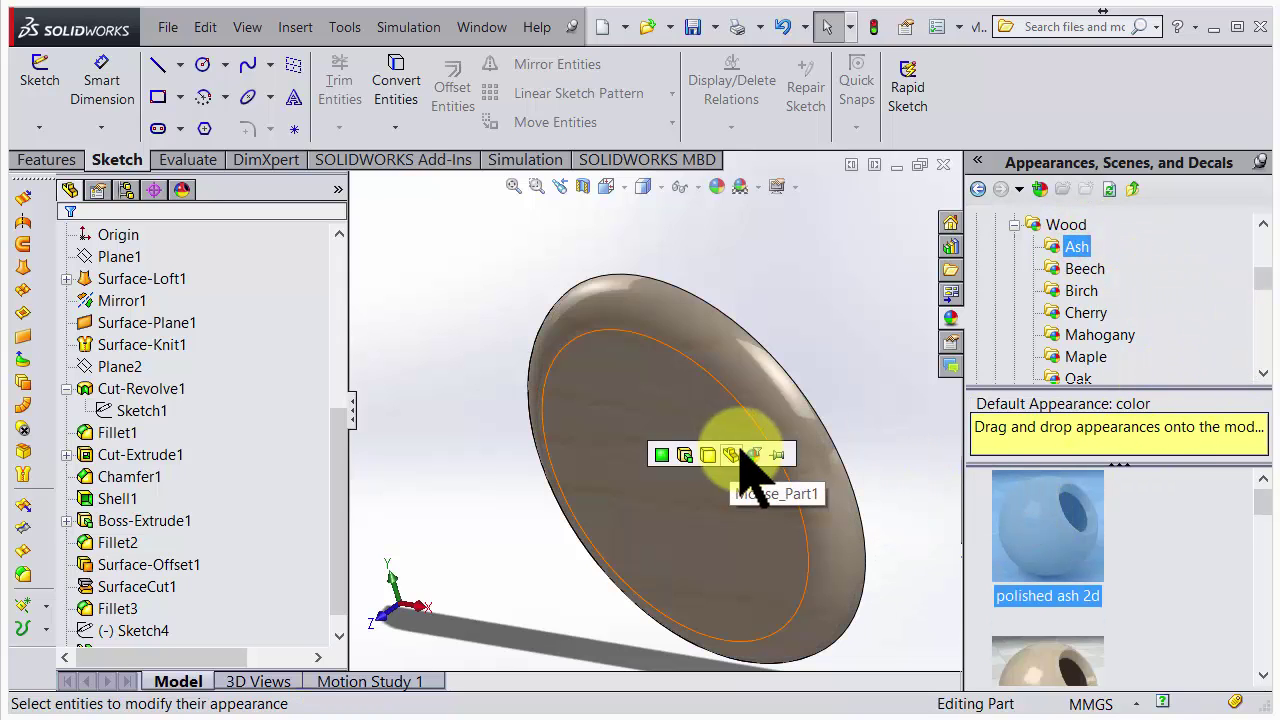
{"action": "middle_click_drag", "start_coordinate": [741, 448], "coordinate": [799, 386]}
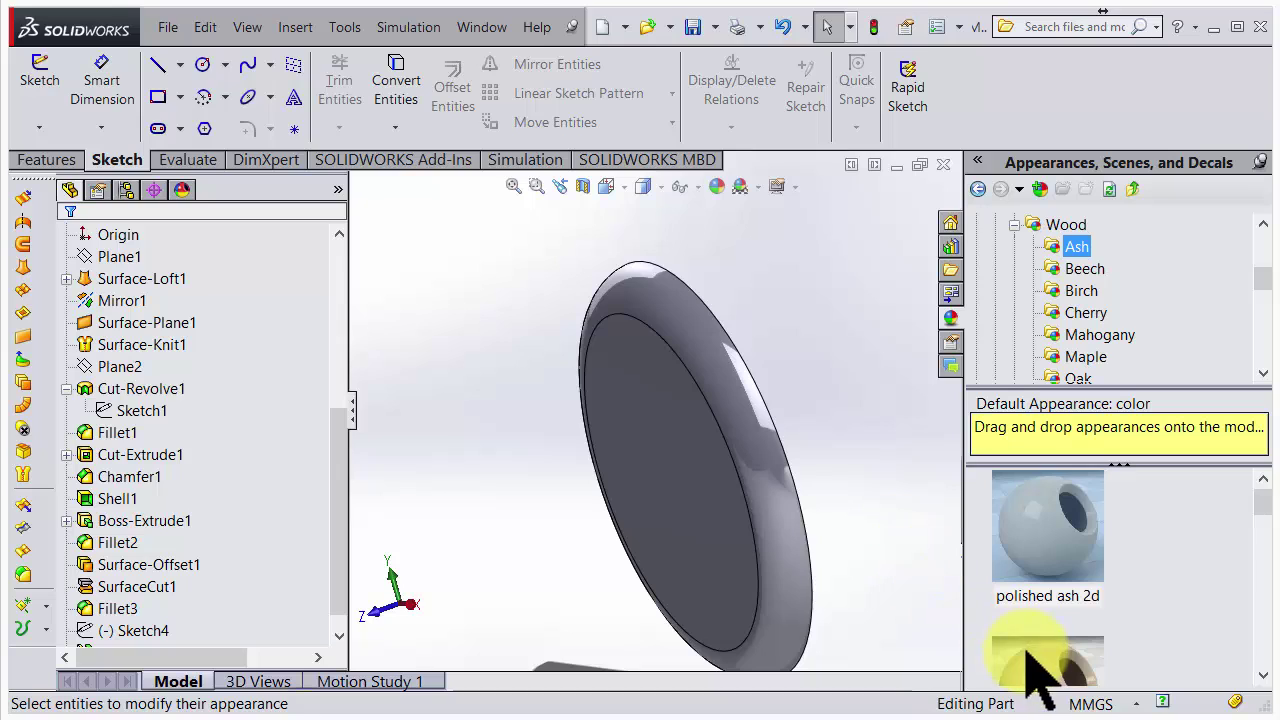
{"action": "left_click_drag", "start_coordinate": [1266, 505], "coordinate": [1262, 618]}
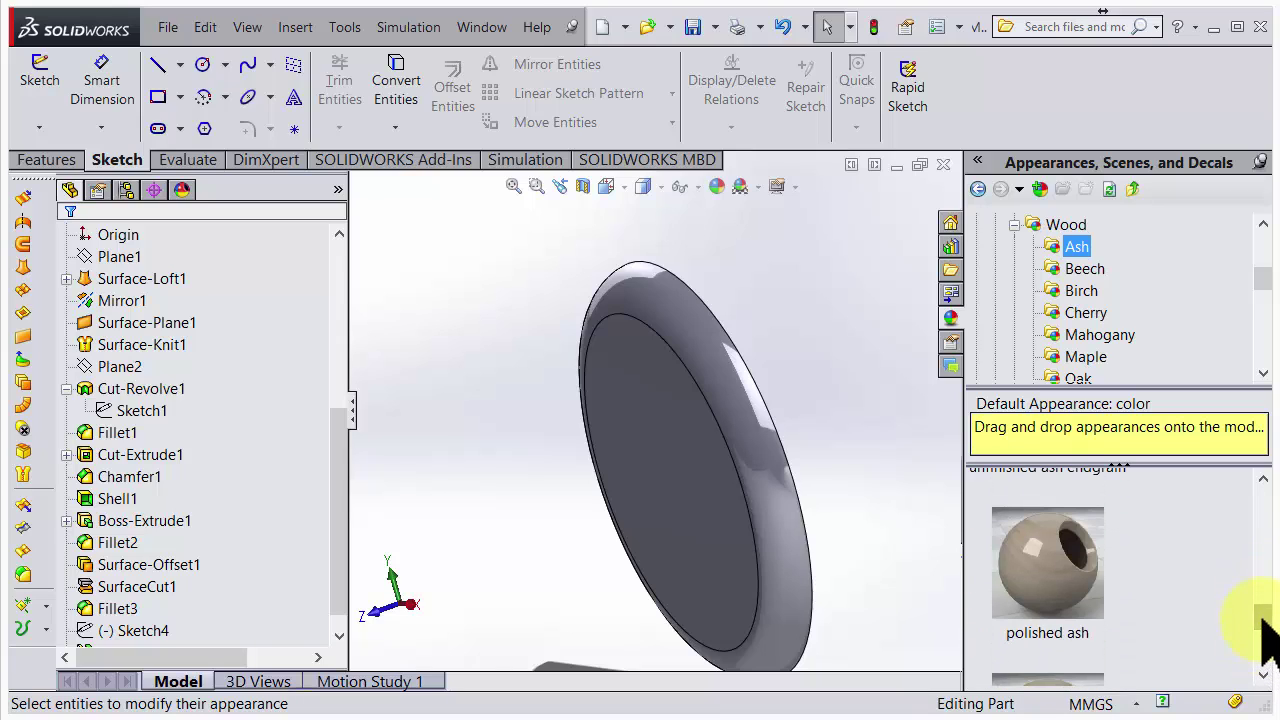
{"action": "left_click_drag", "start_coordinate": [1045, 555], "coordinate": [707, 452]}
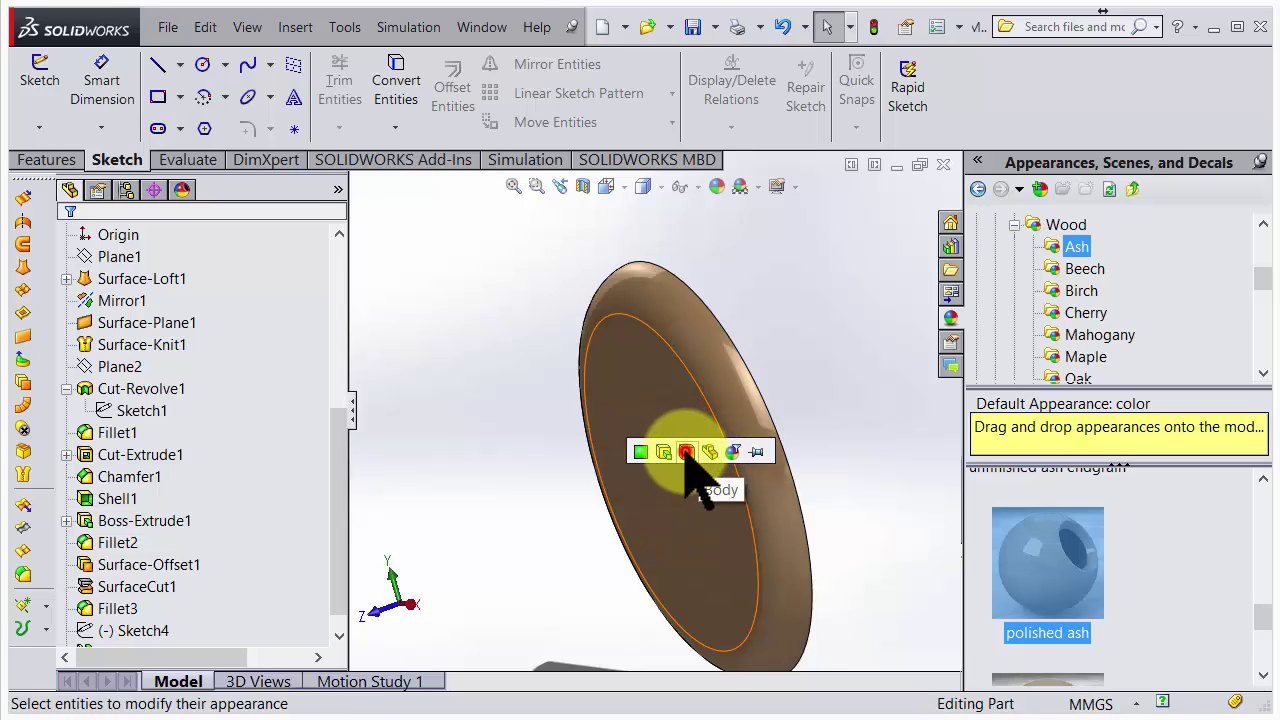
{"action": "left_click", "coordinate": [686, 452]}
{"action": "middle_click_drag", "start_coordinate": [800, 429], "coordinate": [651, 414]}
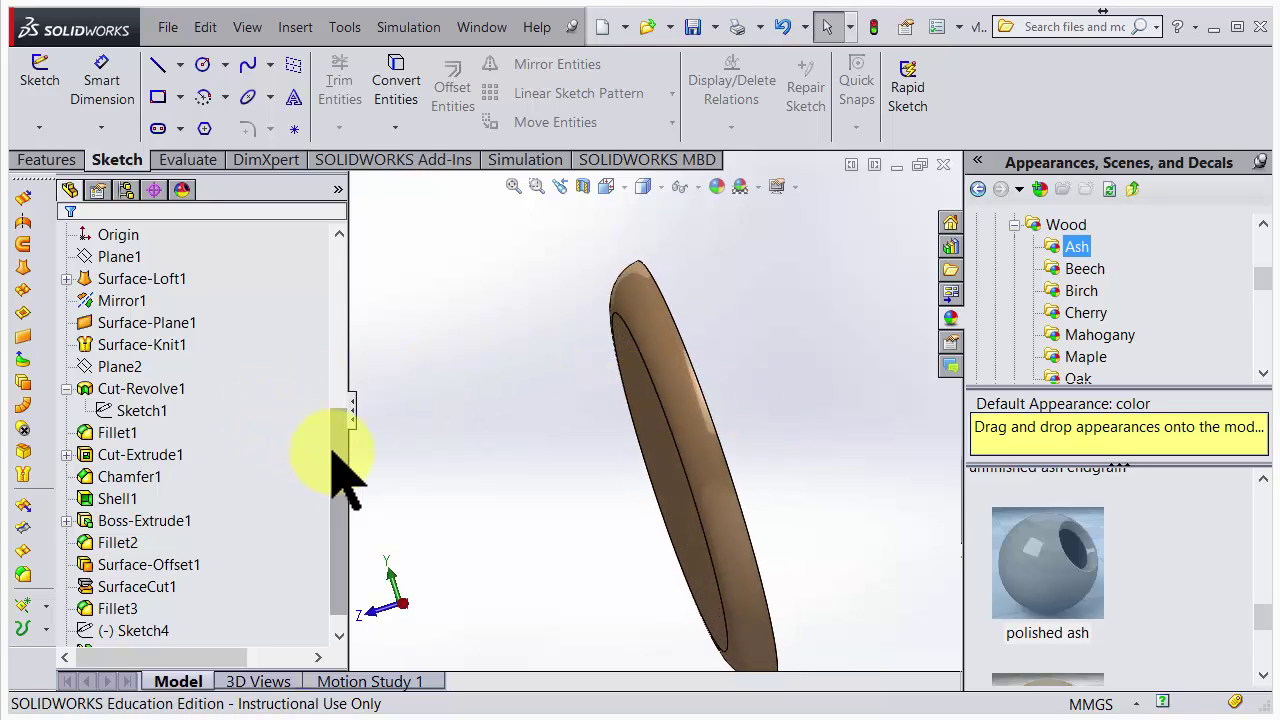
{"action": "left_click_drag", "start_coordinate": [343, 420], "coordinate": [357, 251]}
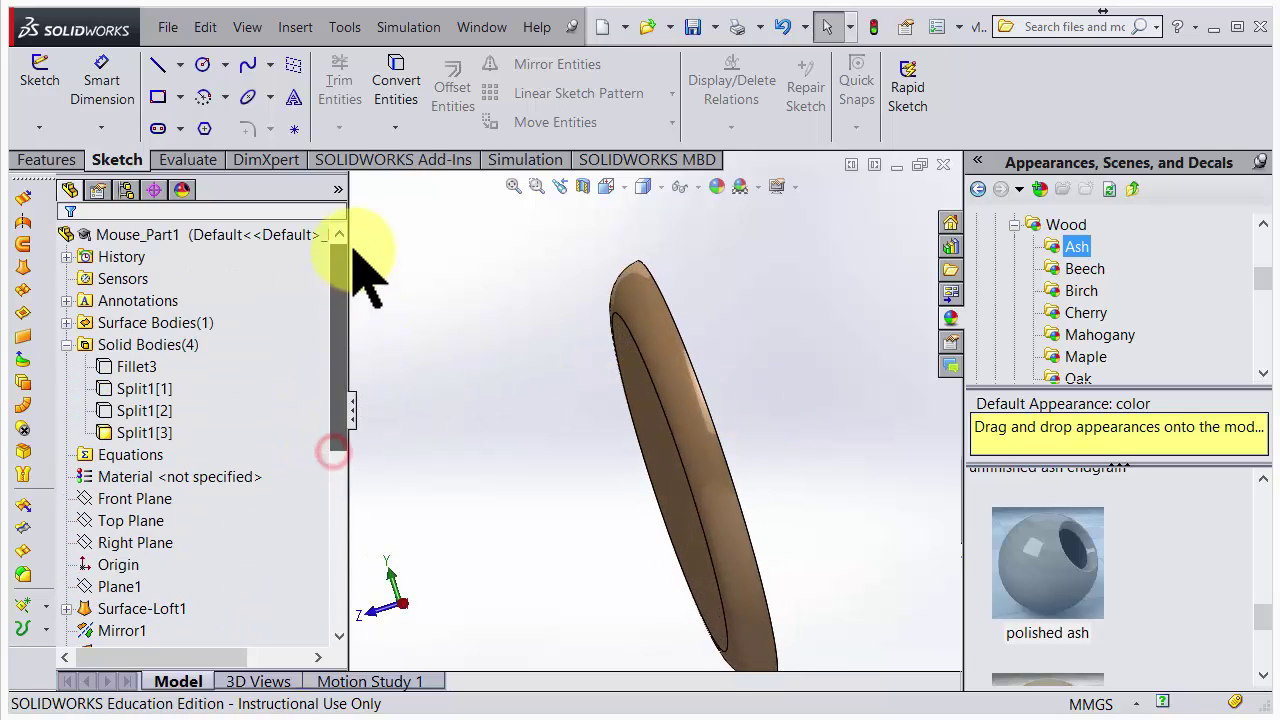
- Show the hidden Split1[1] and Split1[2] bodies again
{"action": "right_click", "coordinate": [163, 388]}
{"action": "left_click", "coordinate": [167, 350]}
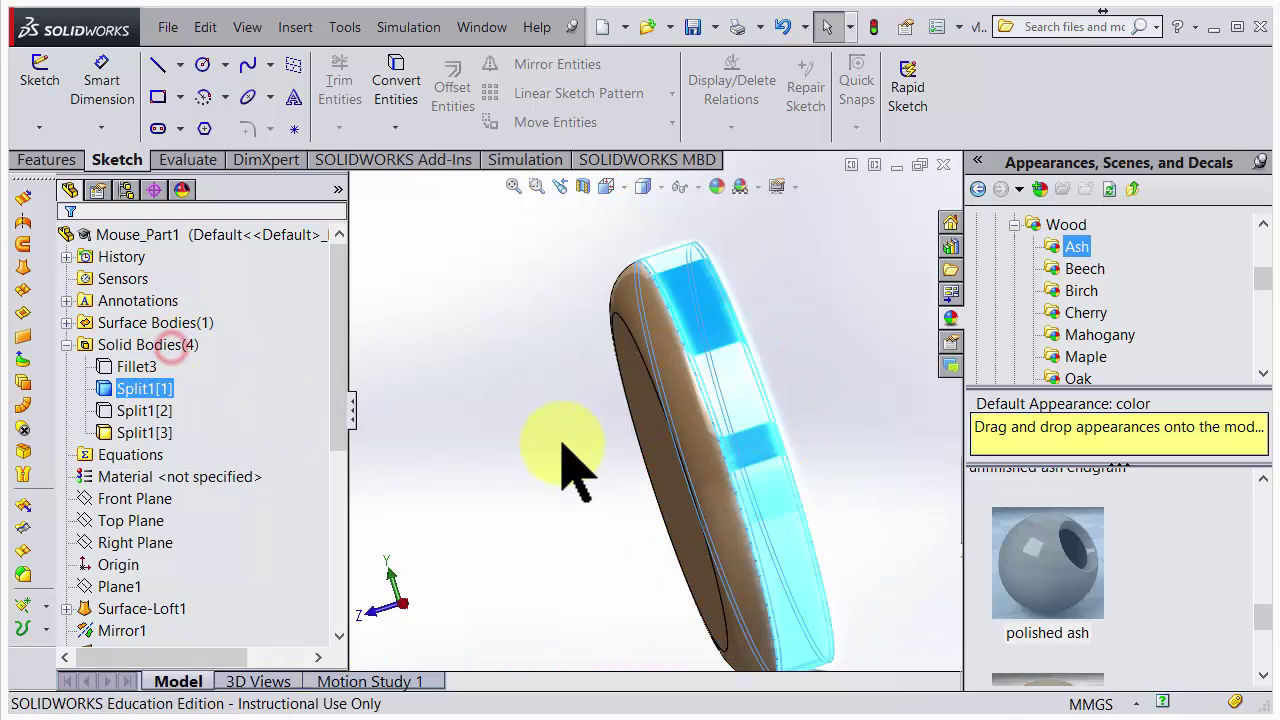
{"action": "left_click", "coordinate": [573, 446]}
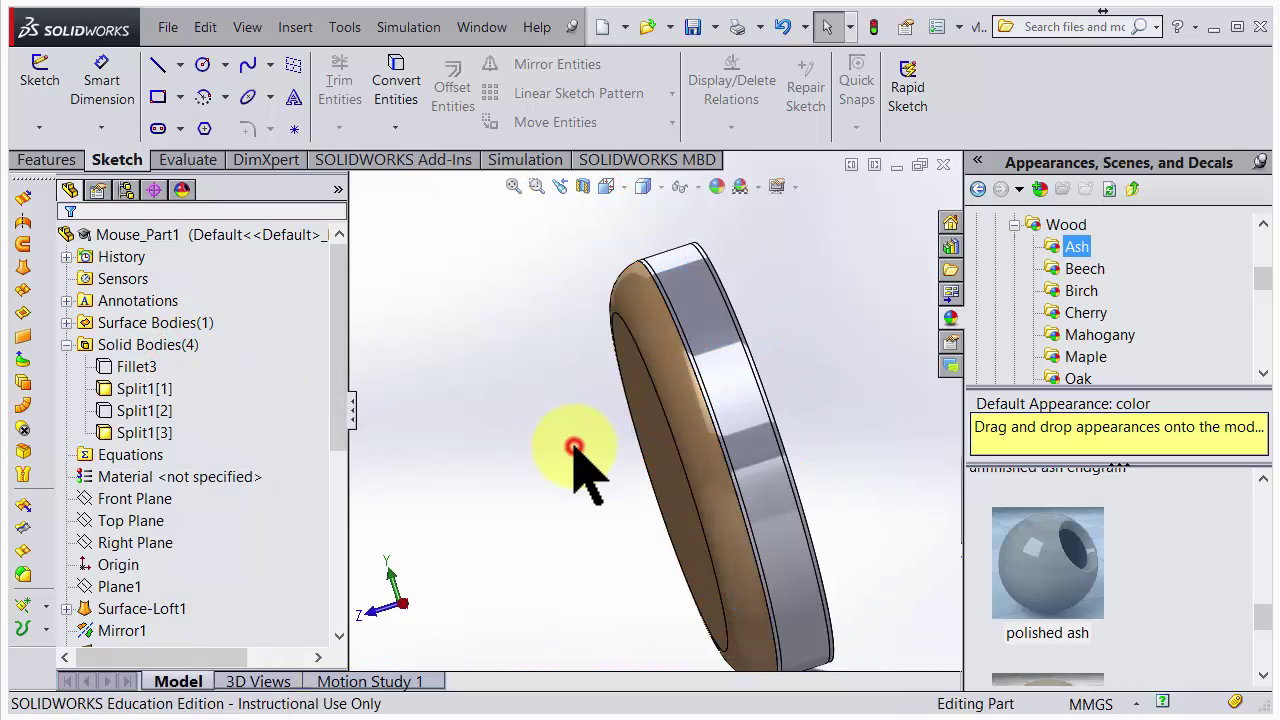
{"action": "right_click", "coordinate": [140, 410]}
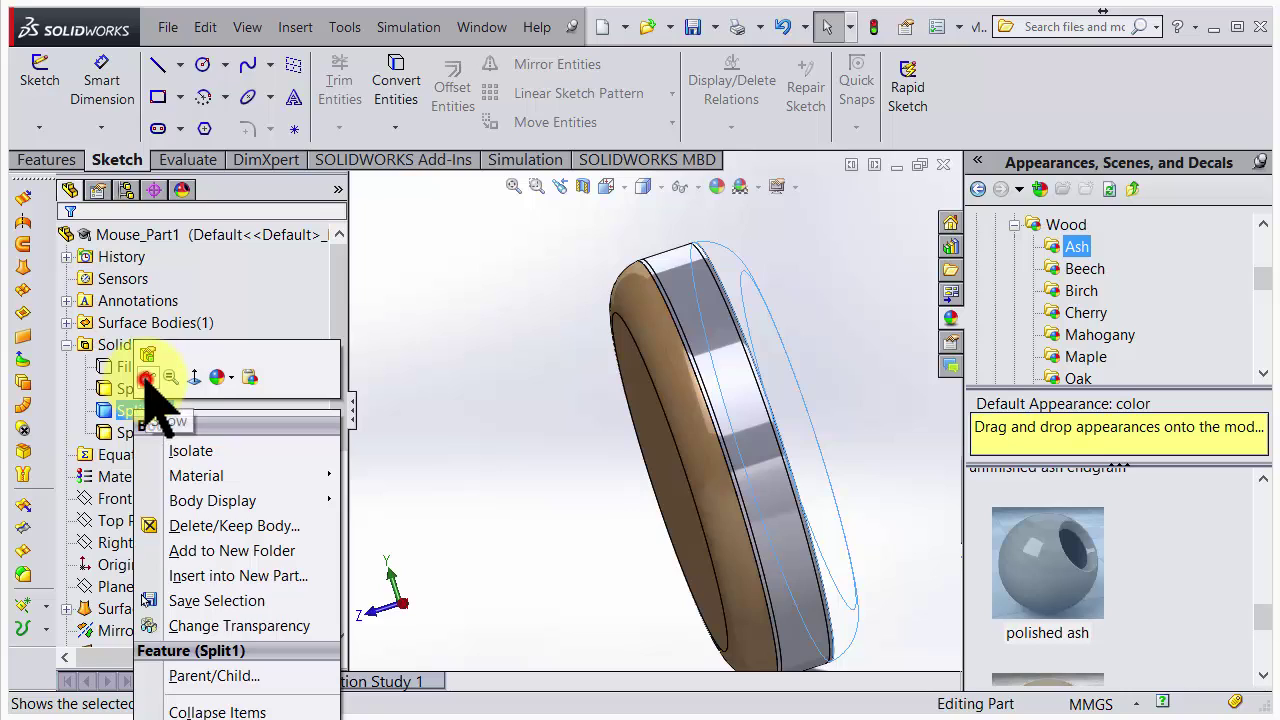
{"action": "left_click", "coordinate": [146, 378]}
{"action": "left_click", "coordinate": [463, 434]}
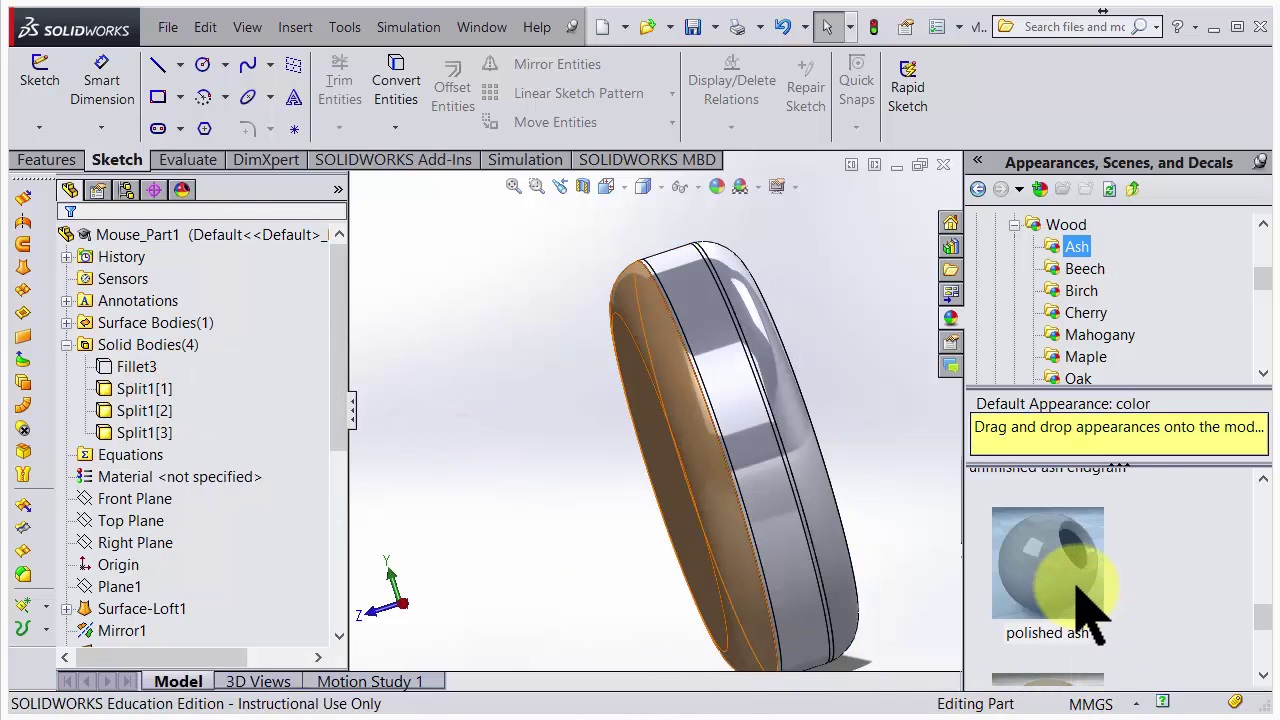
- Apply polished ash to the whole second side cap body
{"action": "left_click_drag", "start_coordinate": [1077, 588], "coordinate": [785, 400]}
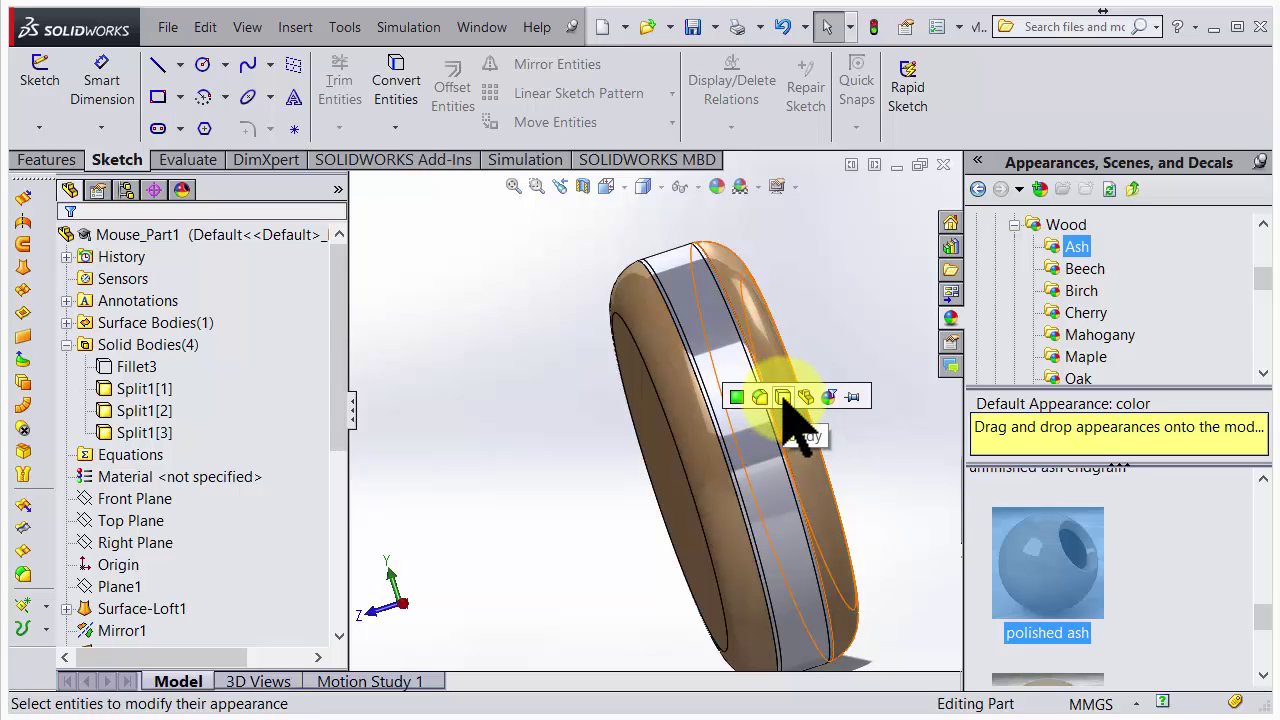
{"action": "left_click", "coordinate": [785, 400]}
{"action": "middle_click_drag", "start_coordinate": [614, 543], "coordinate": [730, 405]}
{"action": "scroll", "coordinate": [735, 400], "scroll_direction": "up", "scroll_amount": 5}
{"action": "scroll", "coordinate": [735, 400], "scroll_direction": "down", "scroll_amount": 3}
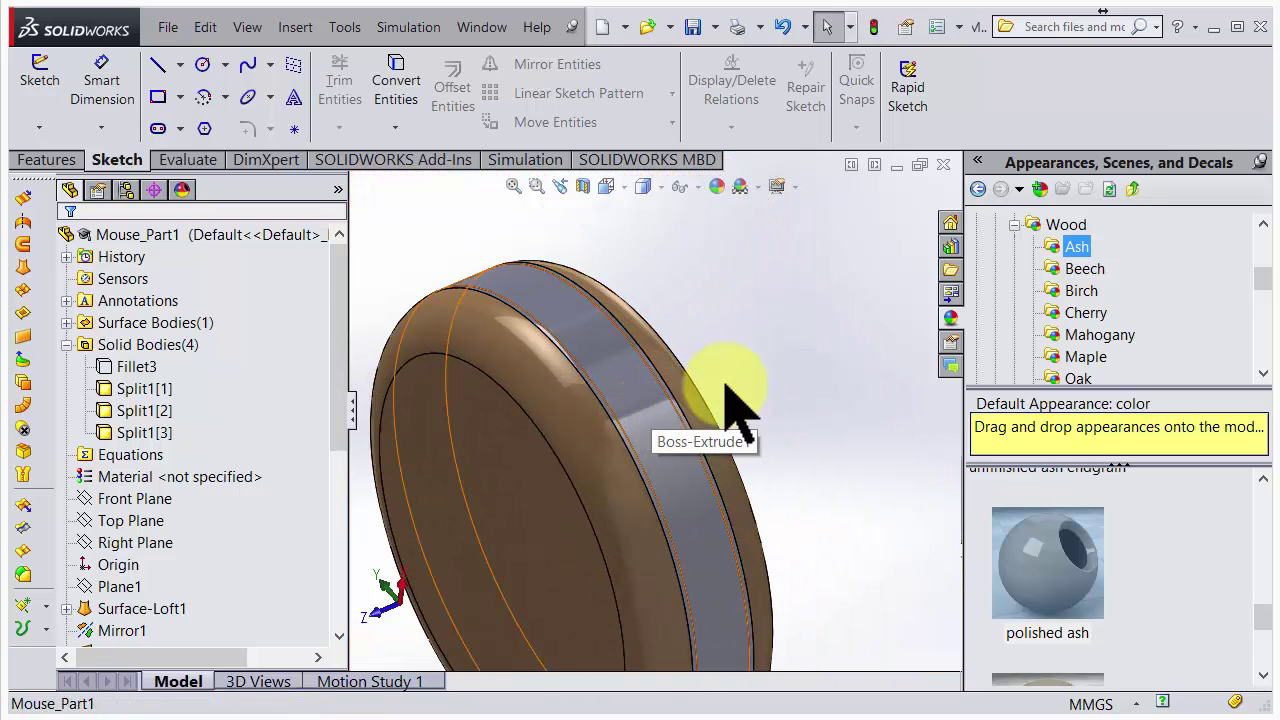
- Apply Plastic > Textured PW-MT11070 to the middle band and zoom in to inspect
{"action": "left_click", "coordinate": [1014, 224]}
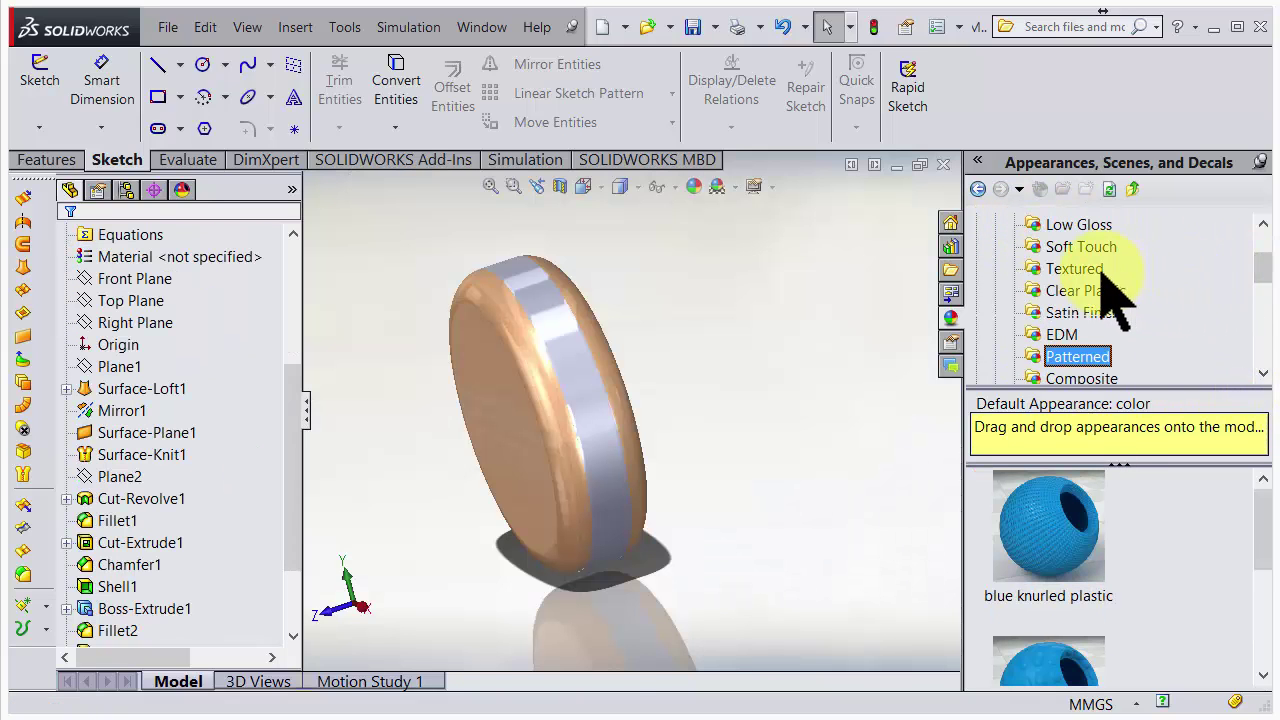
{"action": "left_click", "coordinate": [1088, 270]}
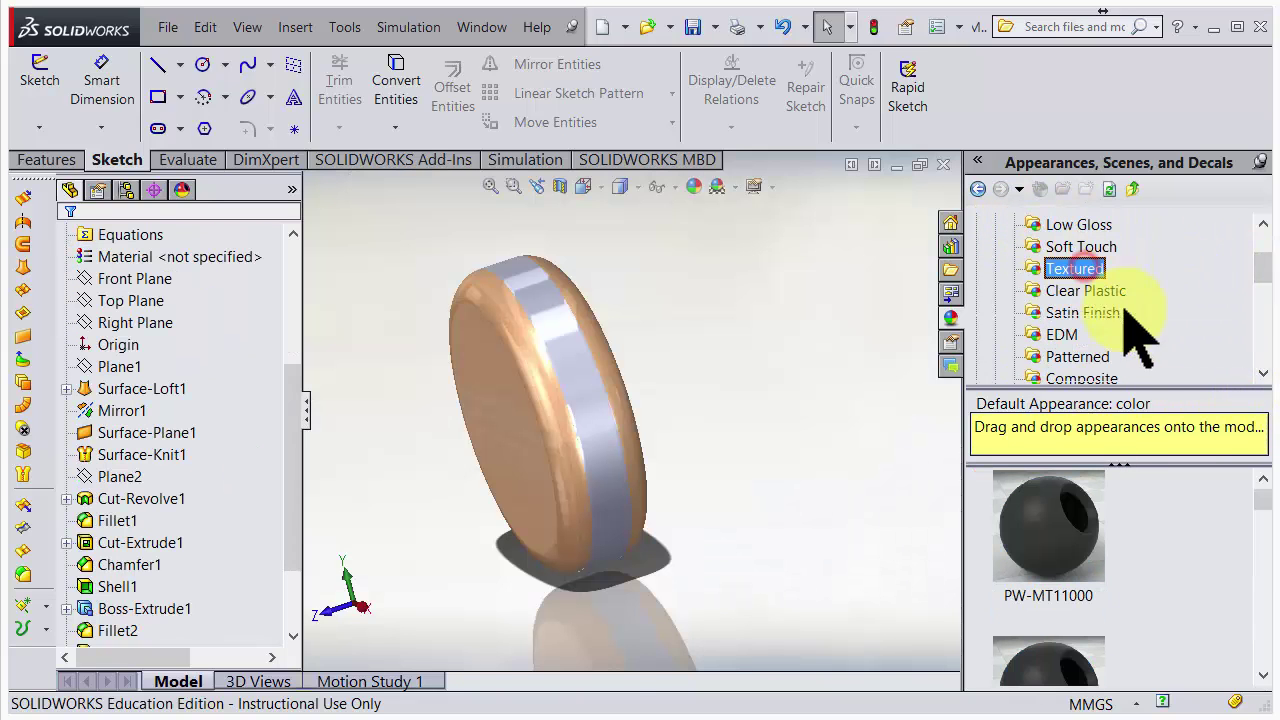
{"action": "left_click_drag", "start_coordinate": [1260, 505], "coordinate": [1257, 545]}
{"action": "left_click_drag", "start_coordinate": [1085, 515], "coordinate": [587, 397]}
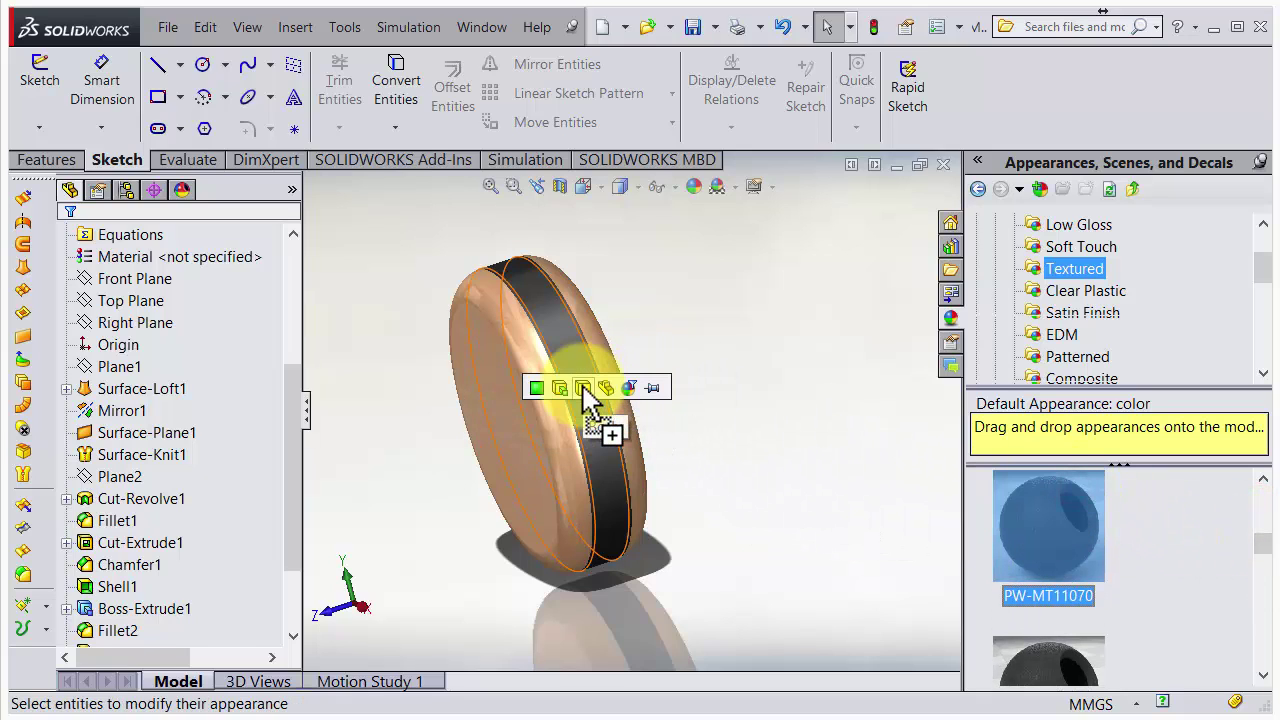
{"action": "left_click", "coordinate": [582, 388]}
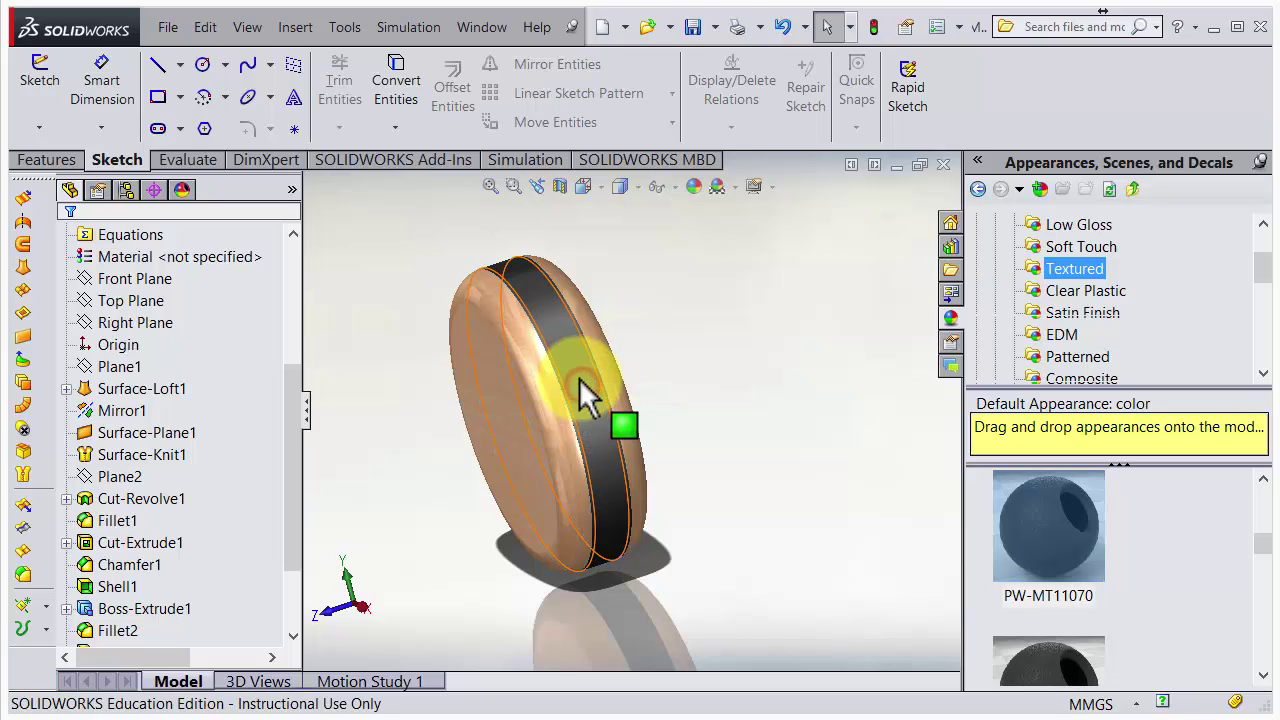
{"action": "scroll", "coordinate": [579, 378], "scroll_direction": "down", "scroll_amount": 5}
{"action": "scroll", "coordinate": [580, 355], "scroll_direction": "down", "scroll_amount": 4}
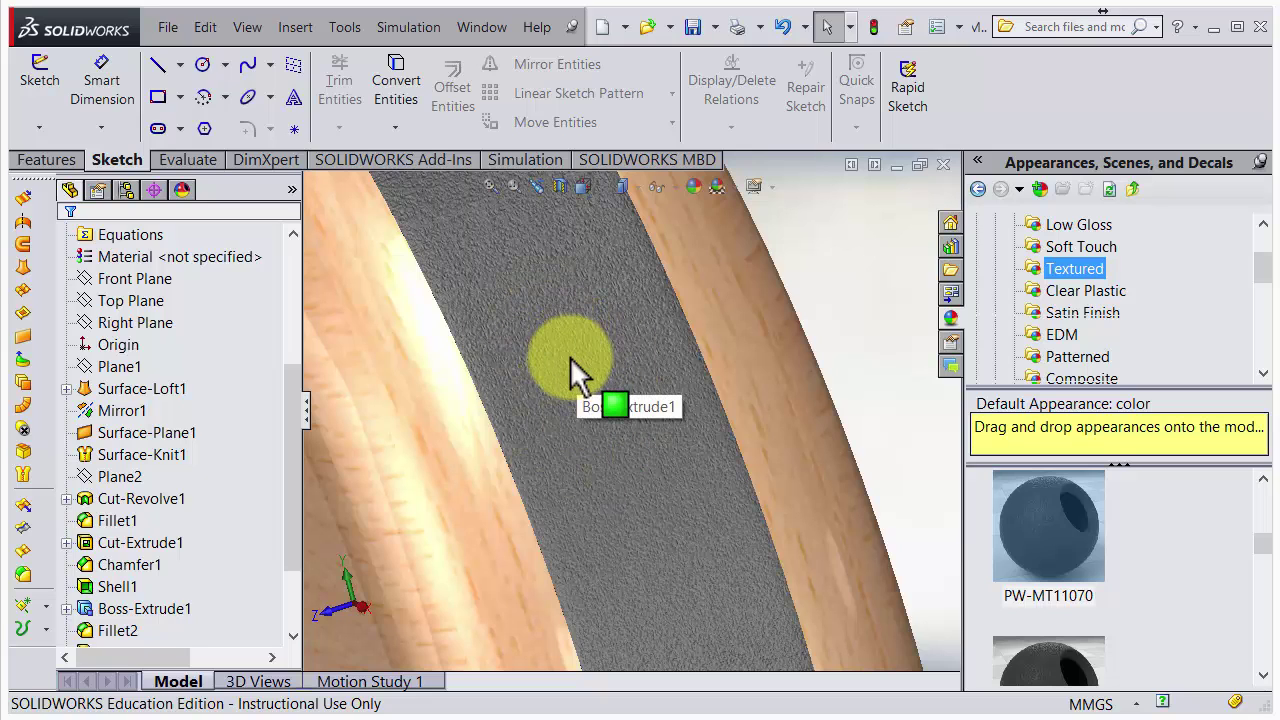
{"action": "scroll", "coordinate": [598, 390], "scroll_direction": "up", "scroll_amount": 3}
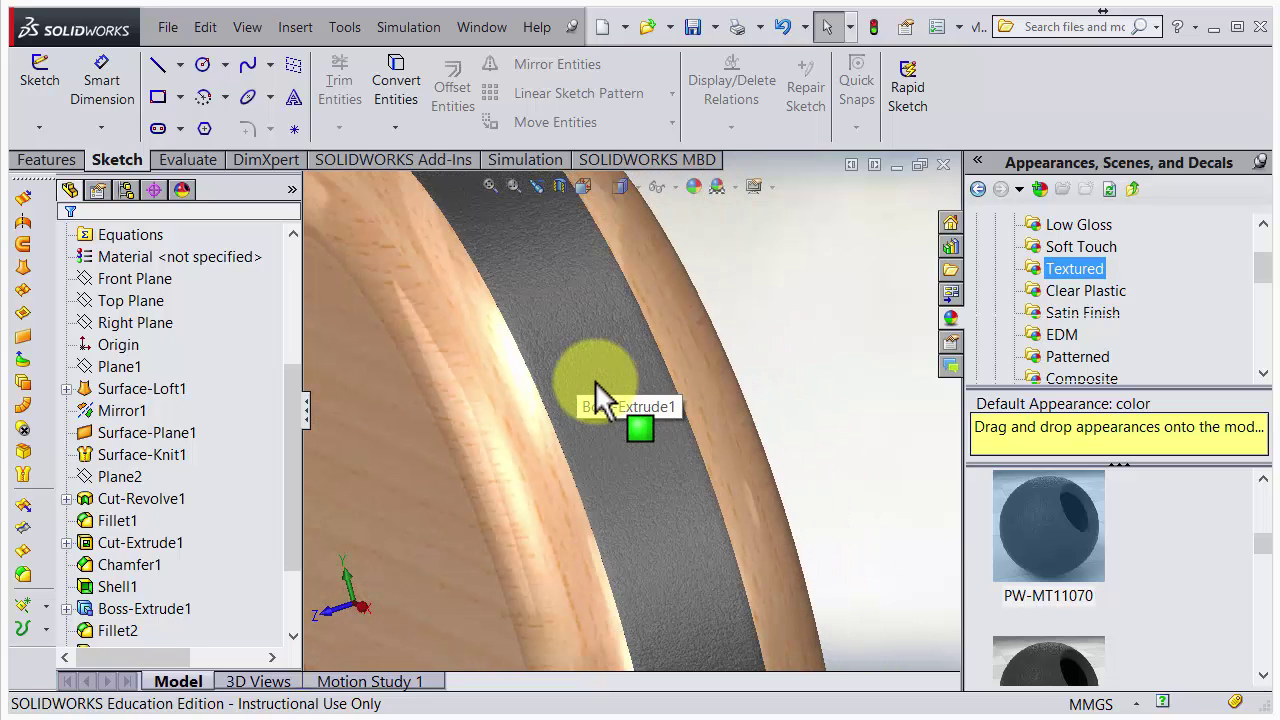
{"action": "scroll", "coordinate": [595, 381], "scroll_direction": "down", "scroll_amount": 1}
{"action": "mouse_move", "coordinate": [595, 381]}
{"action": "left_mouse_down"}
{"action": "mouse_move", "coordinate": [555, 401]}
{"action": "mouse_move", "coordinate": [595, 384]}
{"action": "left_mouse_up"}
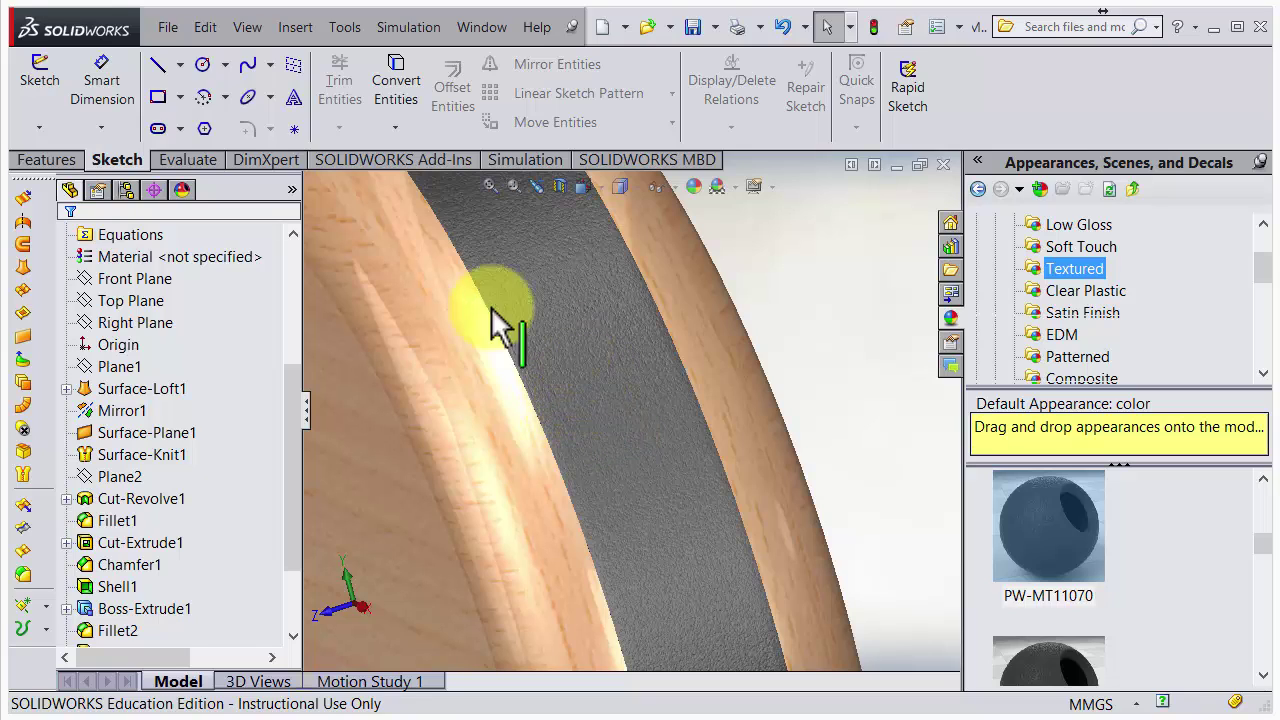
- Open the applied PW-MT11070 appearance for editing in basic mode
{"action": "left_click", "coordinate": [184, 189]}
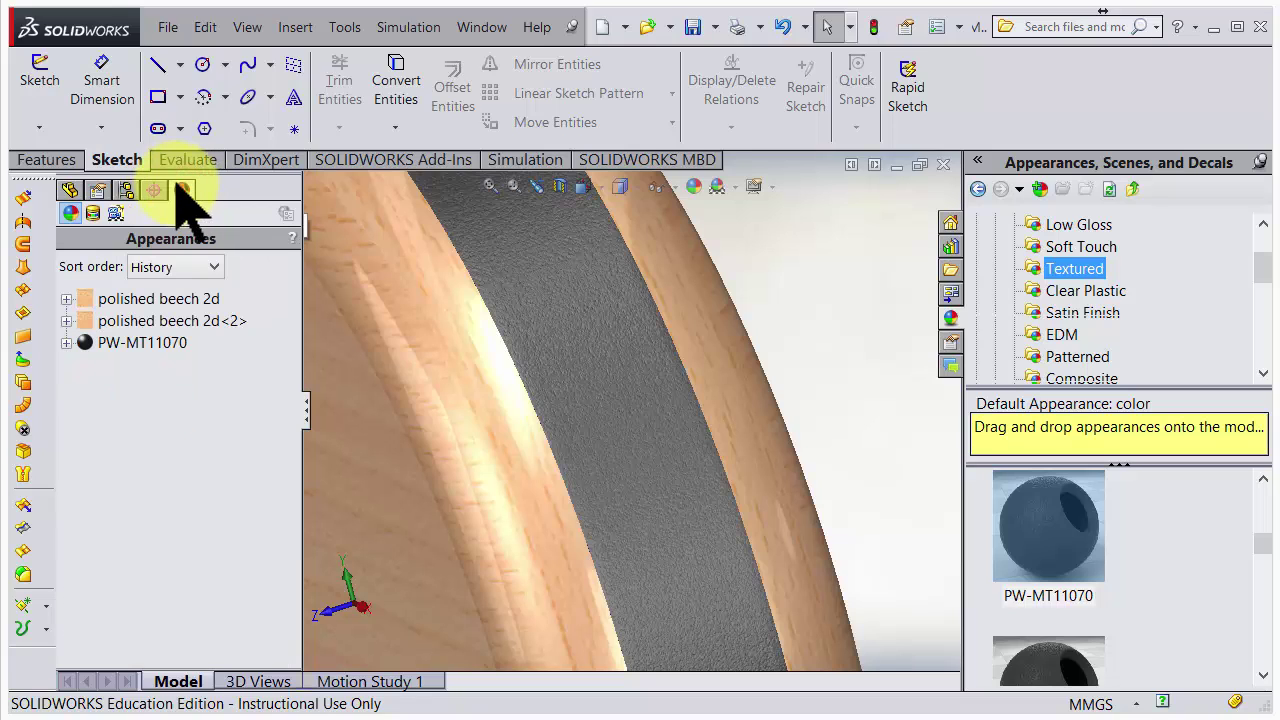
{"action": "double_click", "coordinate": [138, 343]}
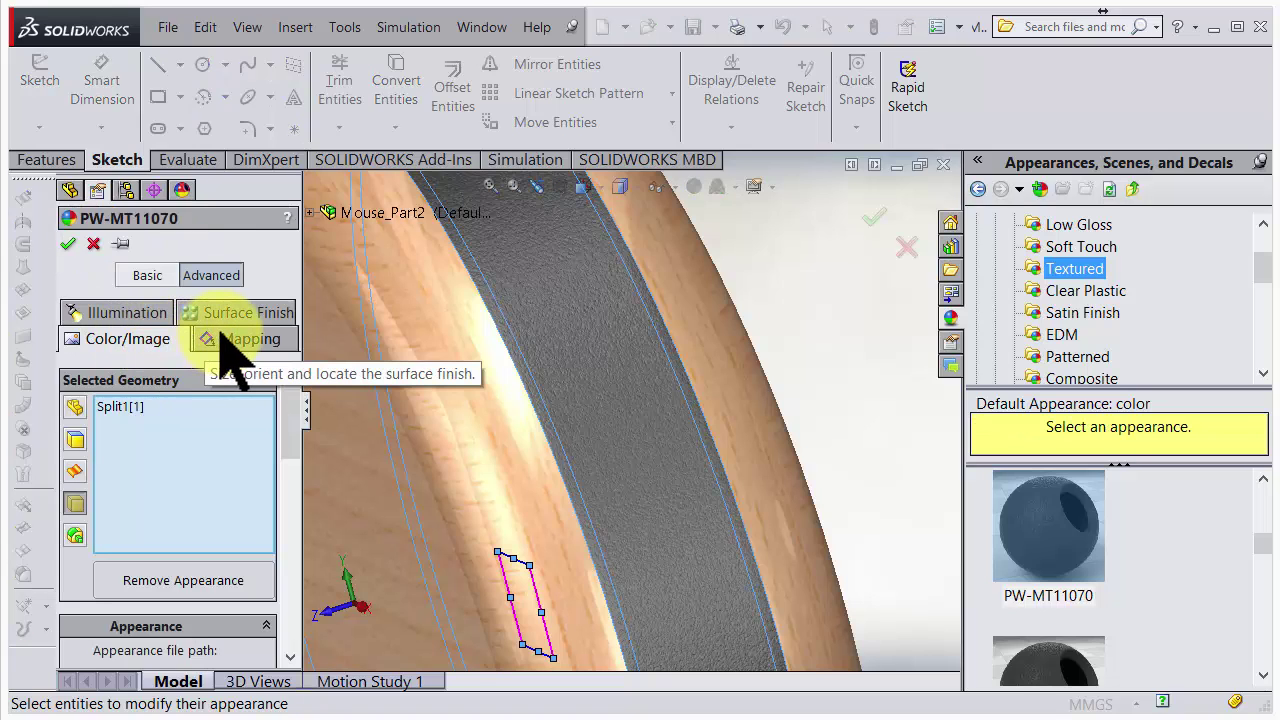
{"action": "left_click", "coordinate": [207, 274]}
{"action": "left_click", "coordinate": [147, 275]}
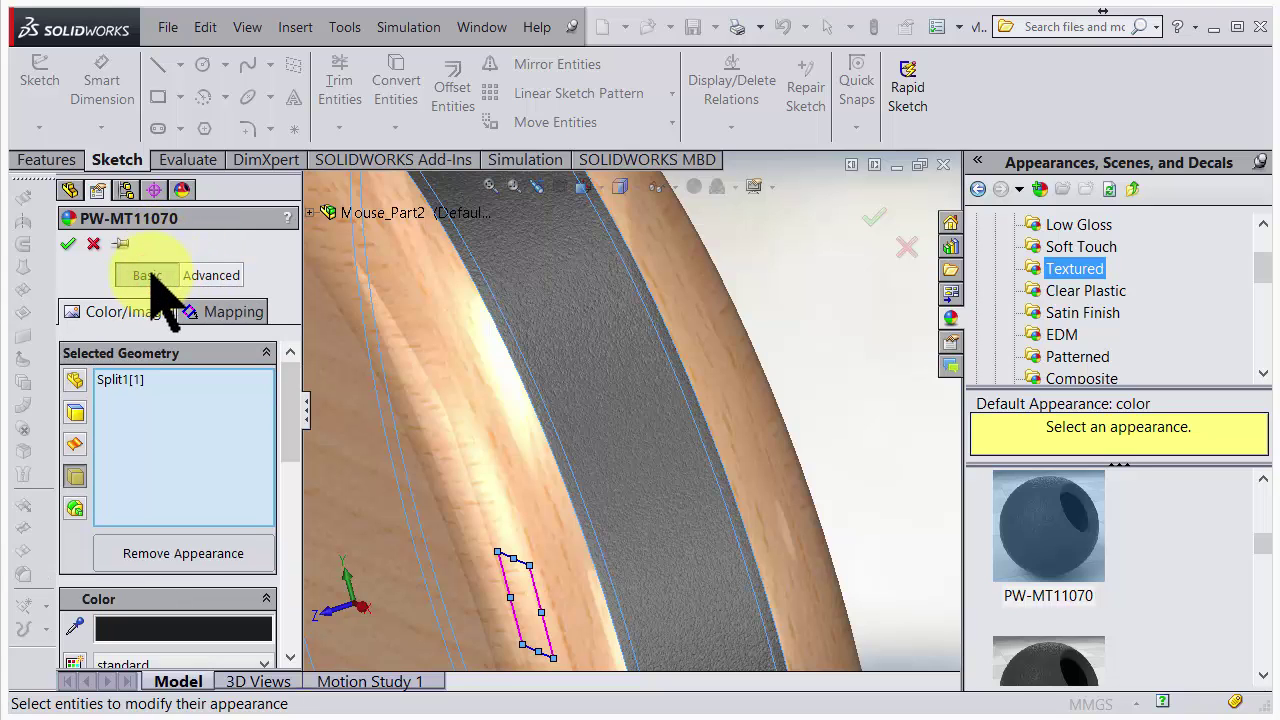
- Set the texture mapping size to large on the Mapping tab
{"action": "left_click", "coordinate": [233, 312]}
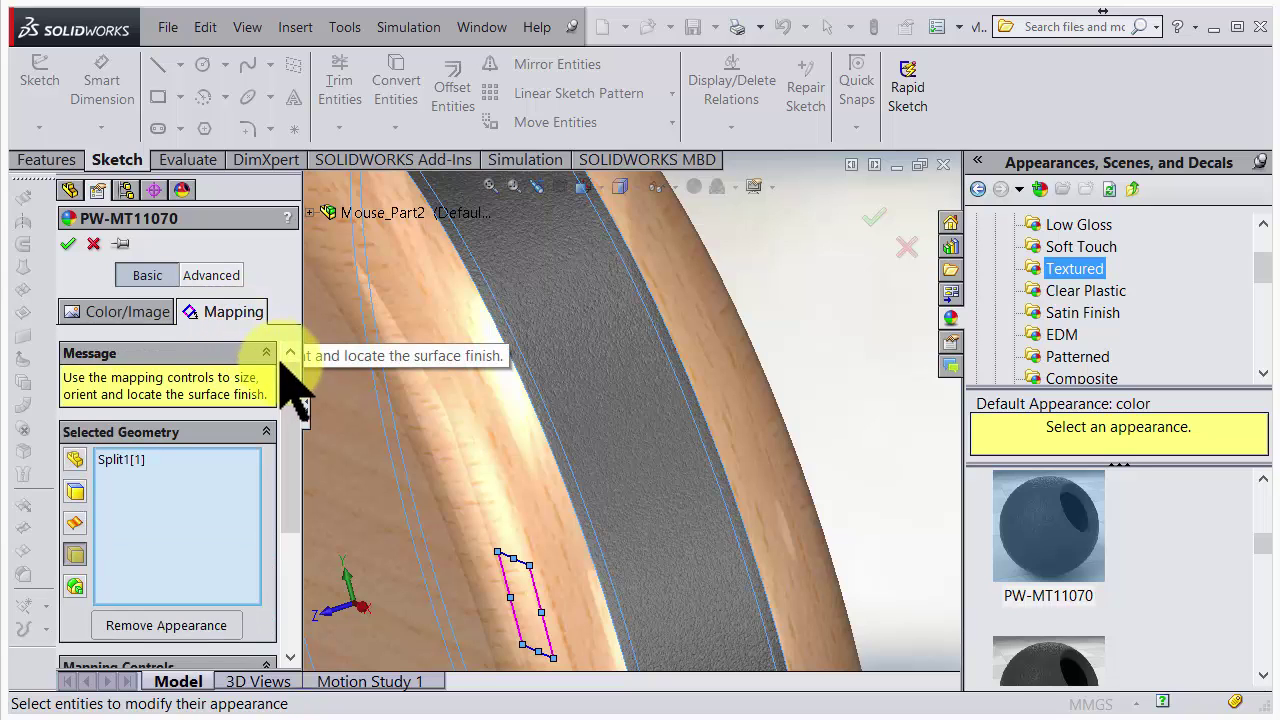
{"action": "left_click_drag", "start_coordinate": [292, 383], "coordinate": [271, 543]}
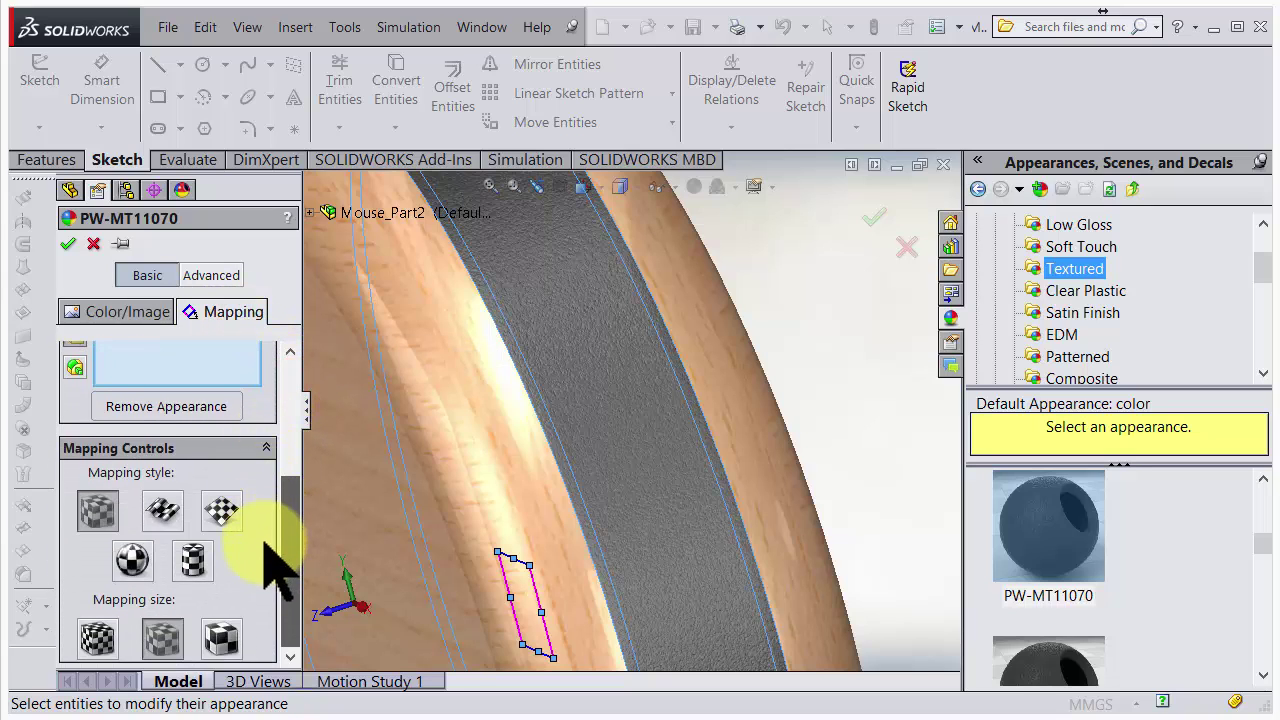
{"action": "left_click", "coordinate": [219, 632]}
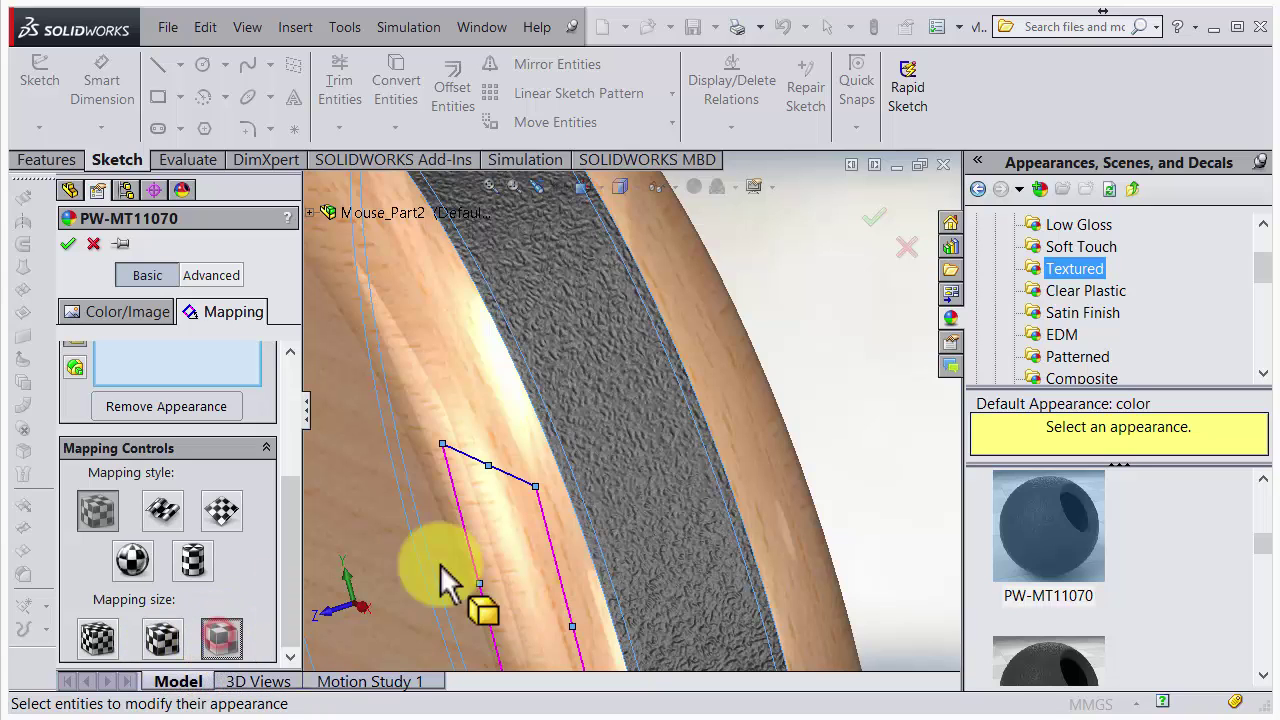
{"action": "left_click", "coordinate": [97, 640]}
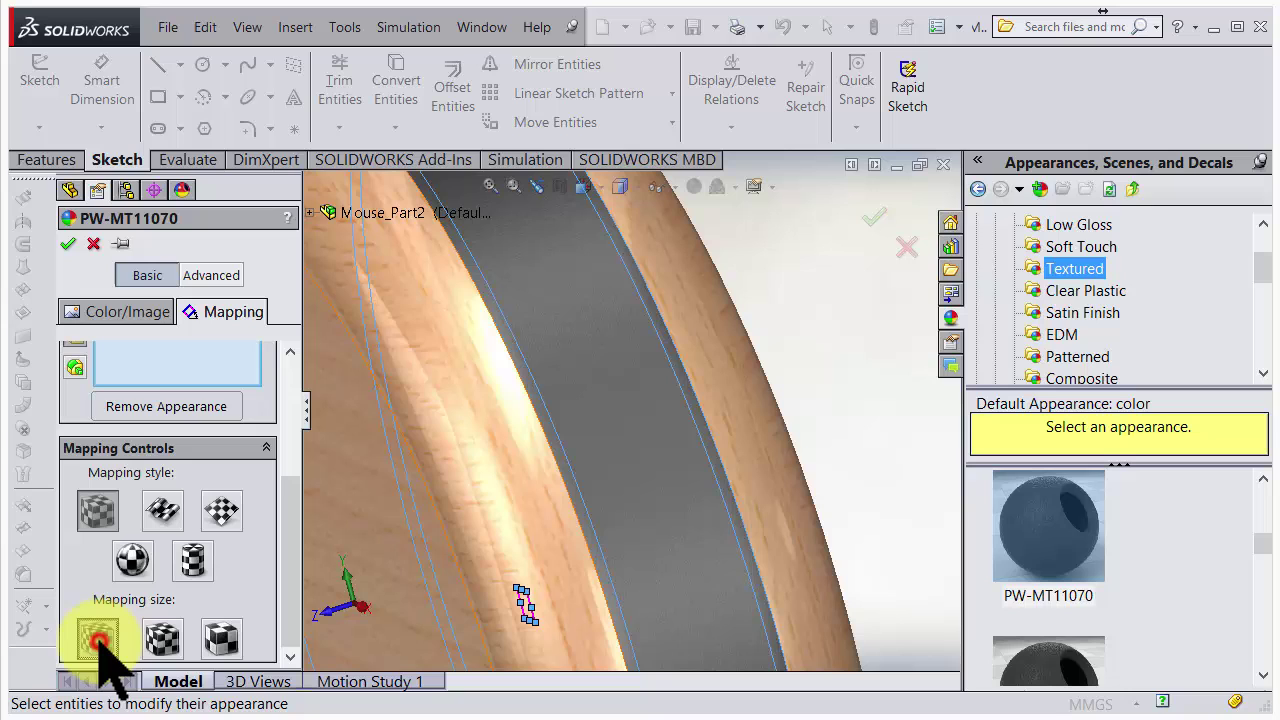
{"action": "left_click", "coordinate": [222, 638]}
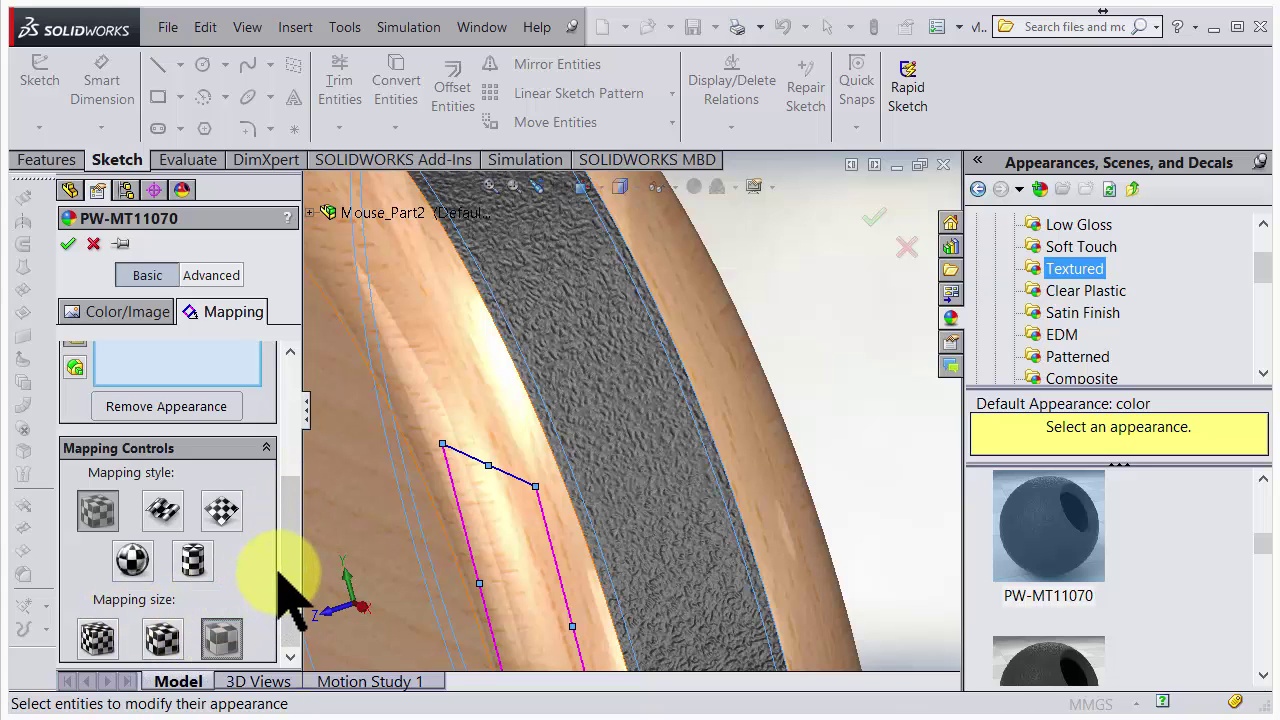
- Set the PW-MT11070 mapping width to 12mm in Advanced mode and confirm the appearance
{"action": "left_click", "coordinate": [218, 275]}
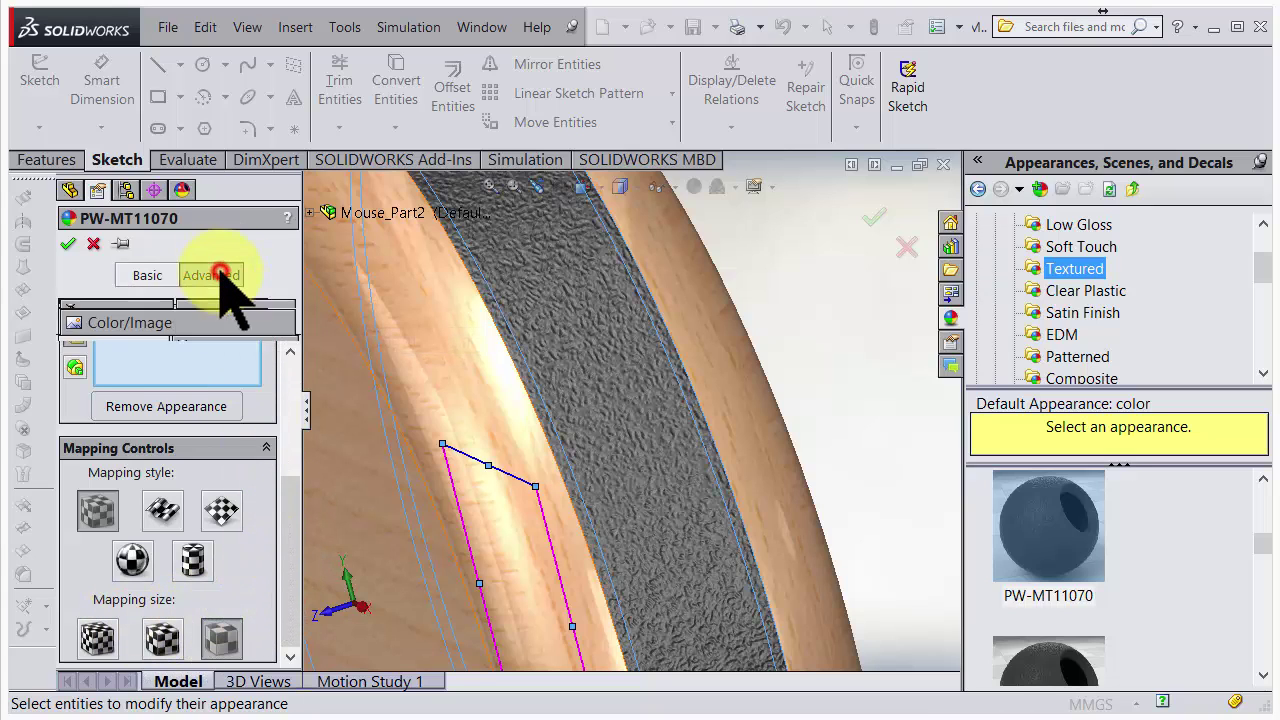
{"action": "left_click_drag", "start_coordinate": [298, 445], "coordinate": [243, 586]}
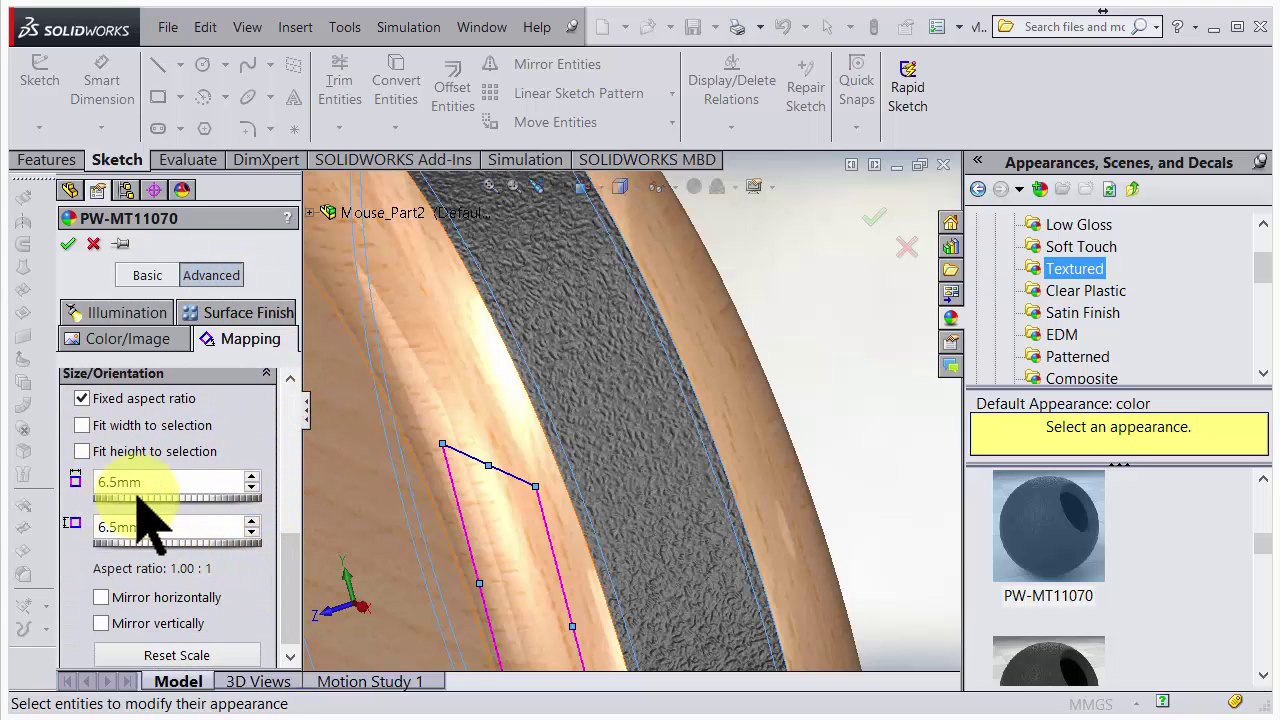
{"action": "left_click", "coordinate": [252, 477]}
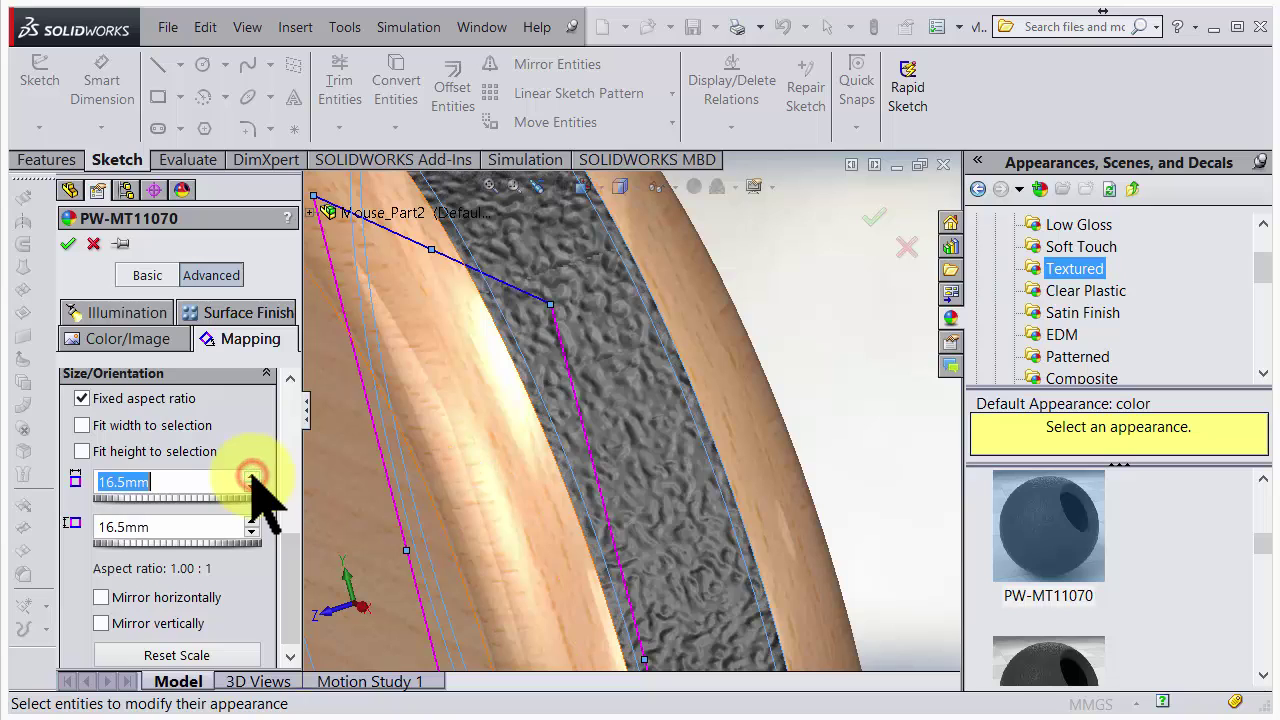
{"action": "left_click", "coordinate": [252, 477]}
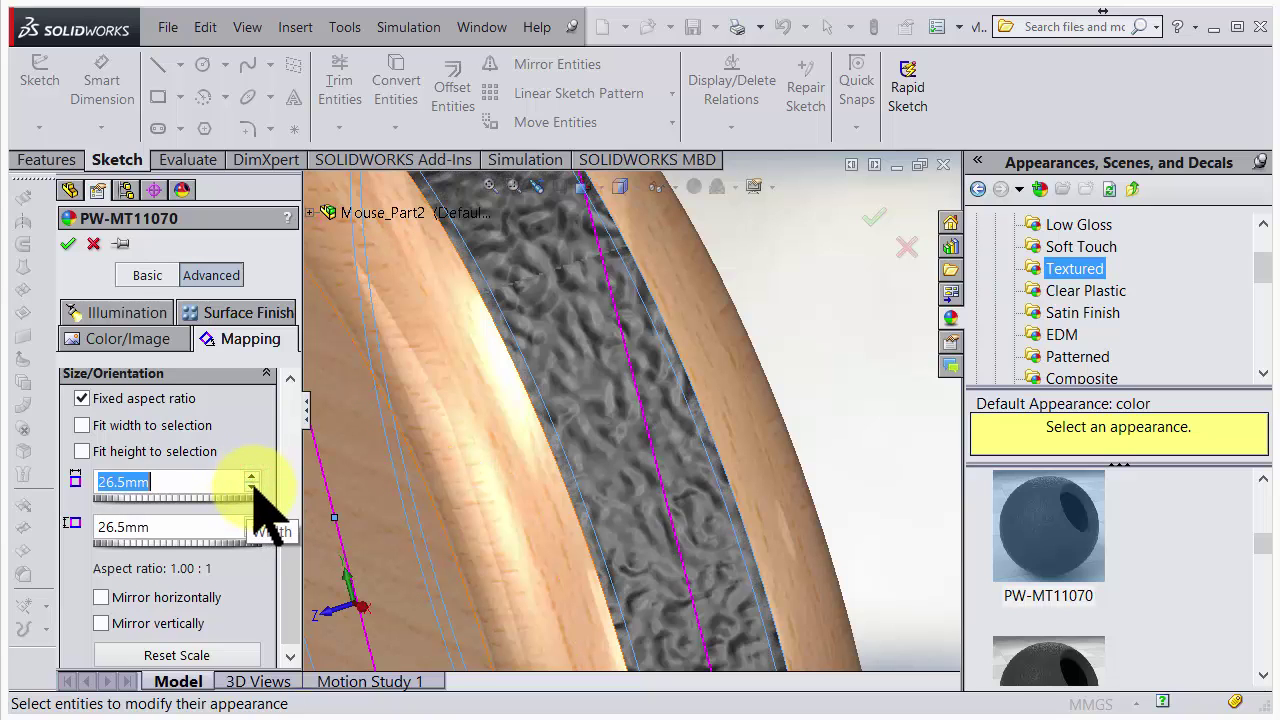
{"action": "left_click", "coordinate": [253, 488]}
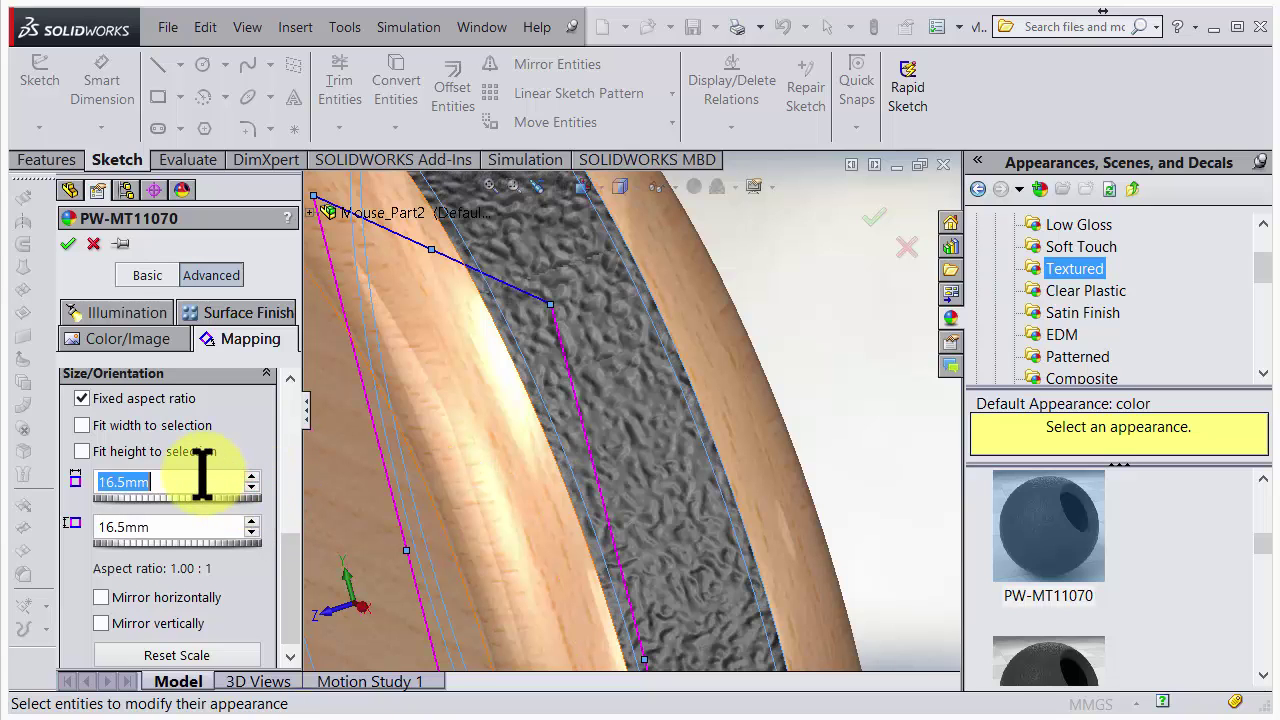
{"action": "left_click_drag", "start_coordinate": [205, 474], "coordinate": [90, 485]}
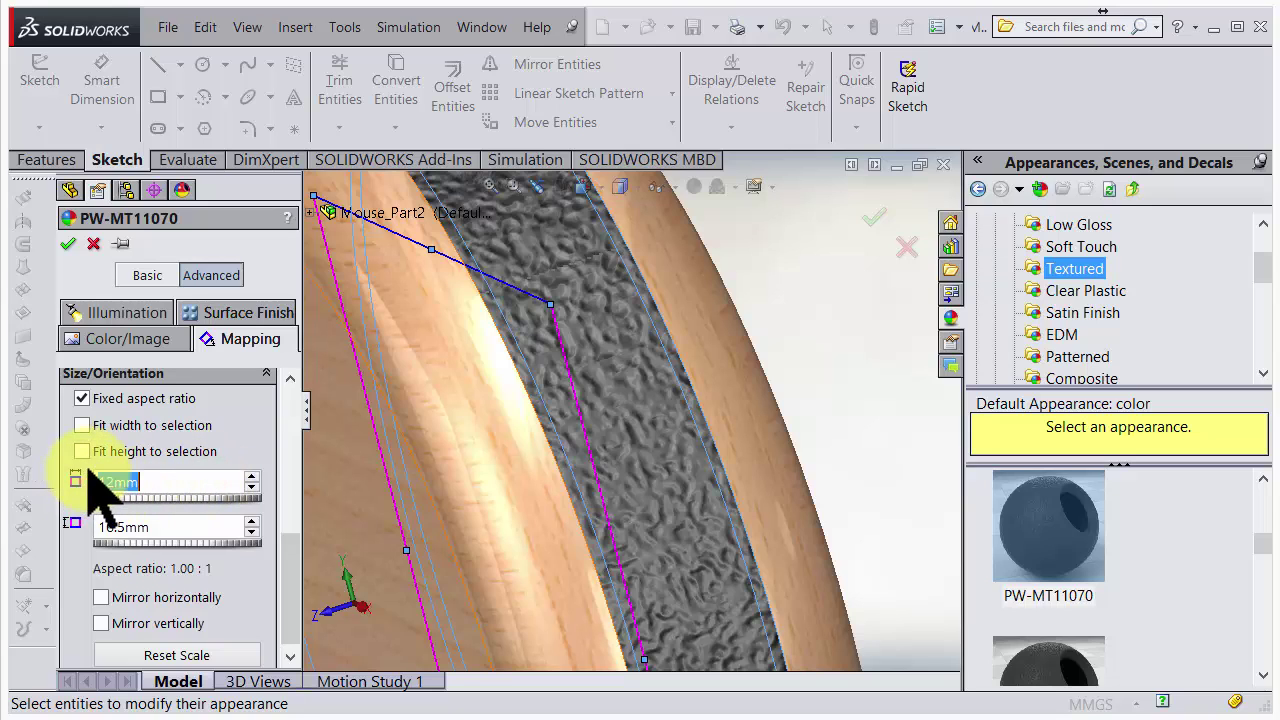
{"action": "left_click", "coordinate": [157, 523]}
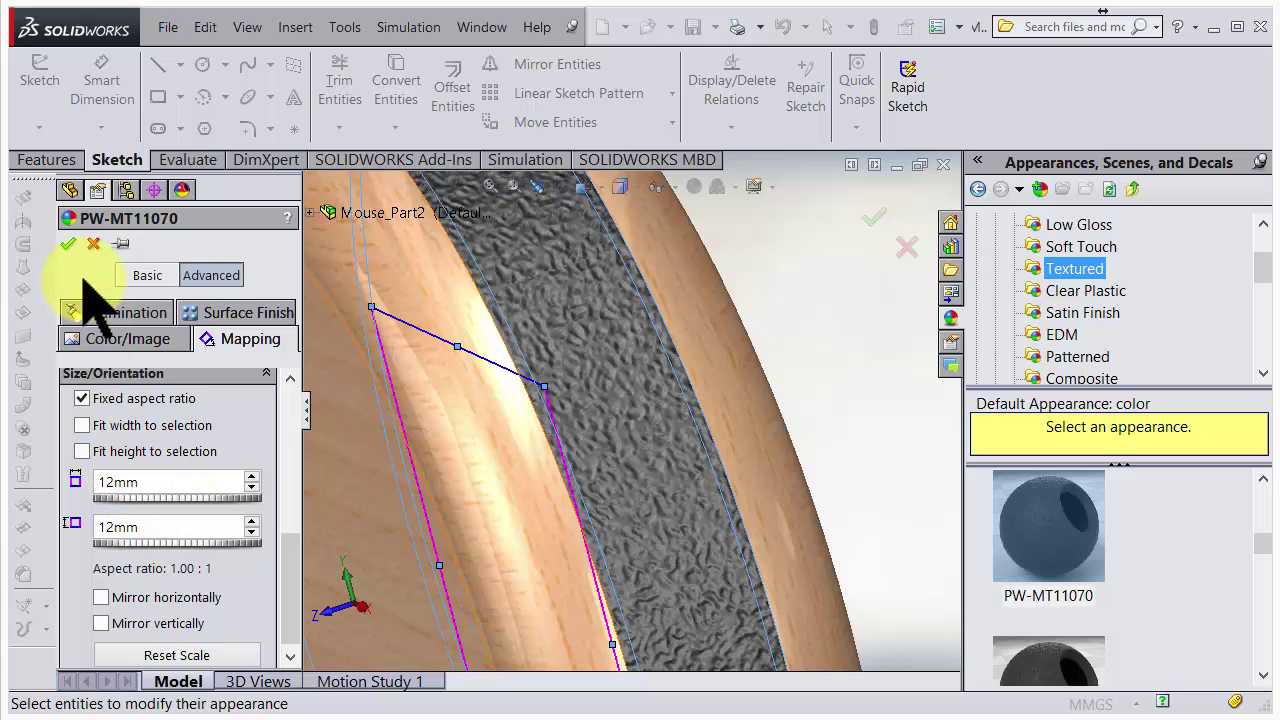
{"action": "left_click", "coordinate": [67, 243]}
{"action": "mouse_move", "coordinate": [714, 391]}
{"action": "middle_mouse_down"}
{"action": "mouse_move", "coordinate": [596, 421]}
{"action": "mouse_move", "coordinate": [609, 355]}
{"action": "middle_mouse_up"}
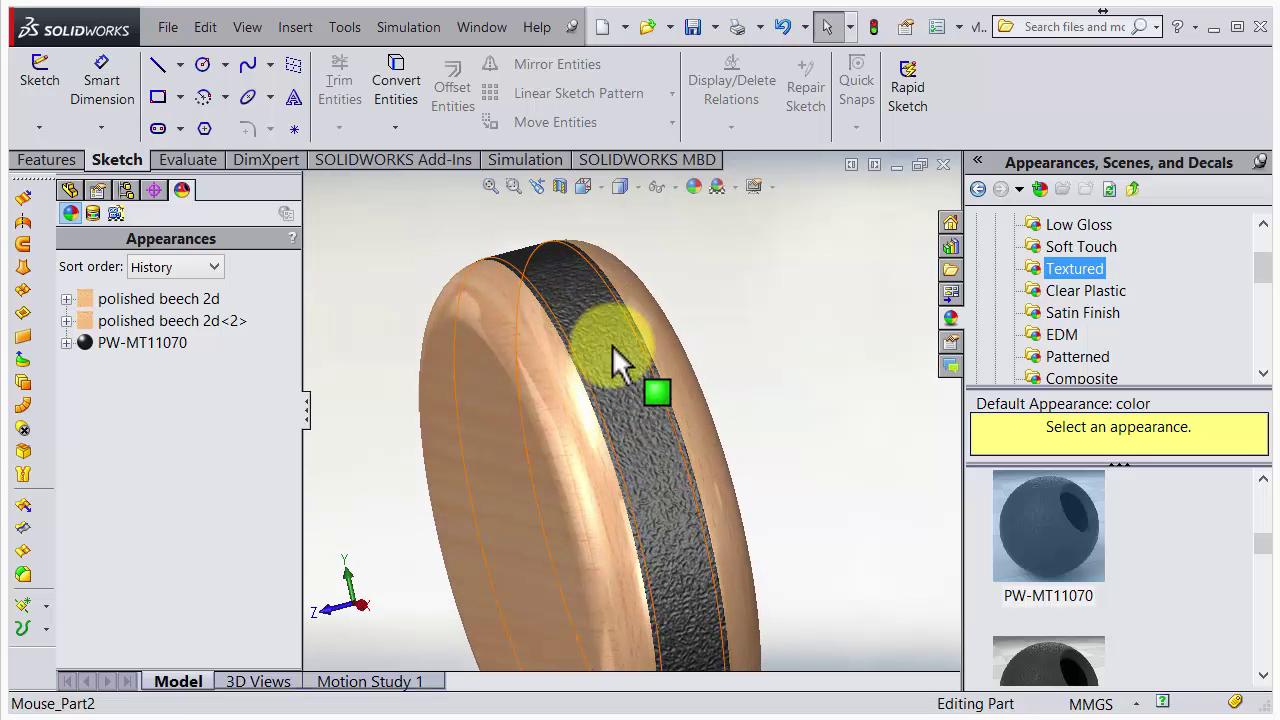
{"action": "middle_click_drag", "start_coordinate": [697, 432], "coordinate": [631, 271]}
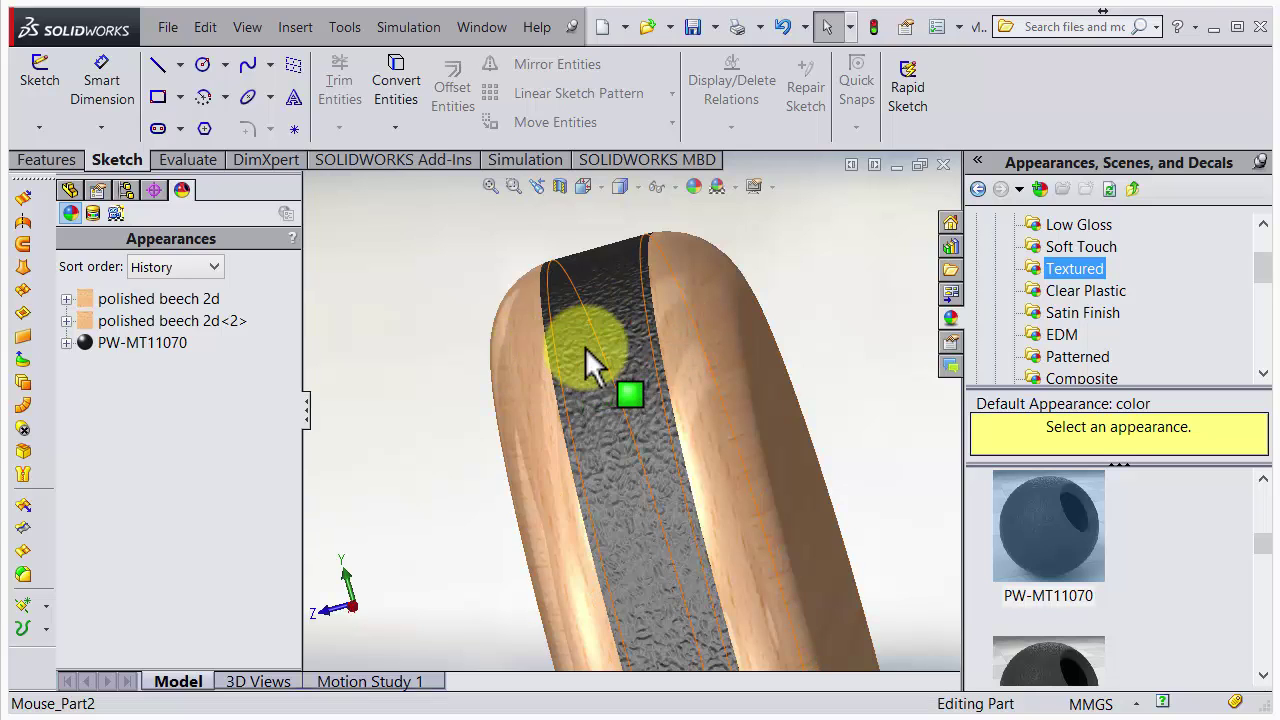
{"action": "scroll", "coordinate": [586, 357], "scroll_direction": "up", "scroll_amount": 5}
- Select Sketch4, the split sketch, in the FeatureManager tree
{"action": "scroll", "coordinate": [688, 517], "scroll_direction": "down", "scroll_amount": 5}
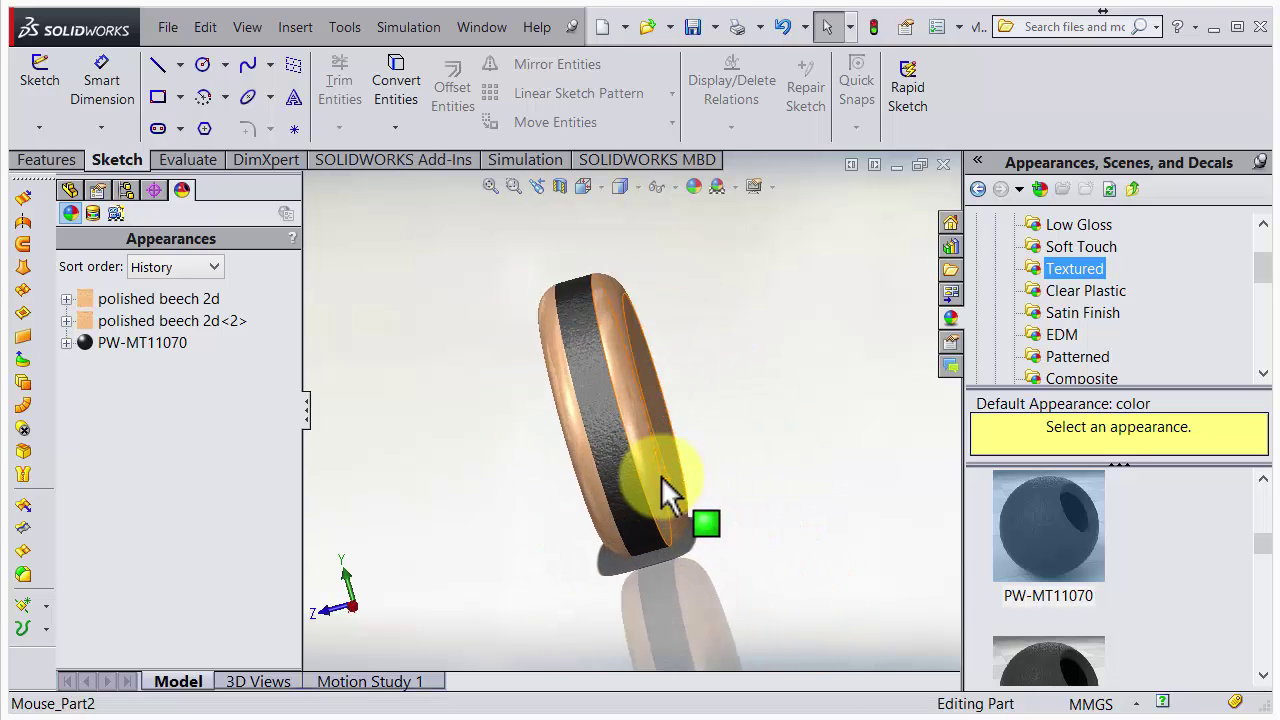
{"action": "left_click", "coordinate": [68, 190]}
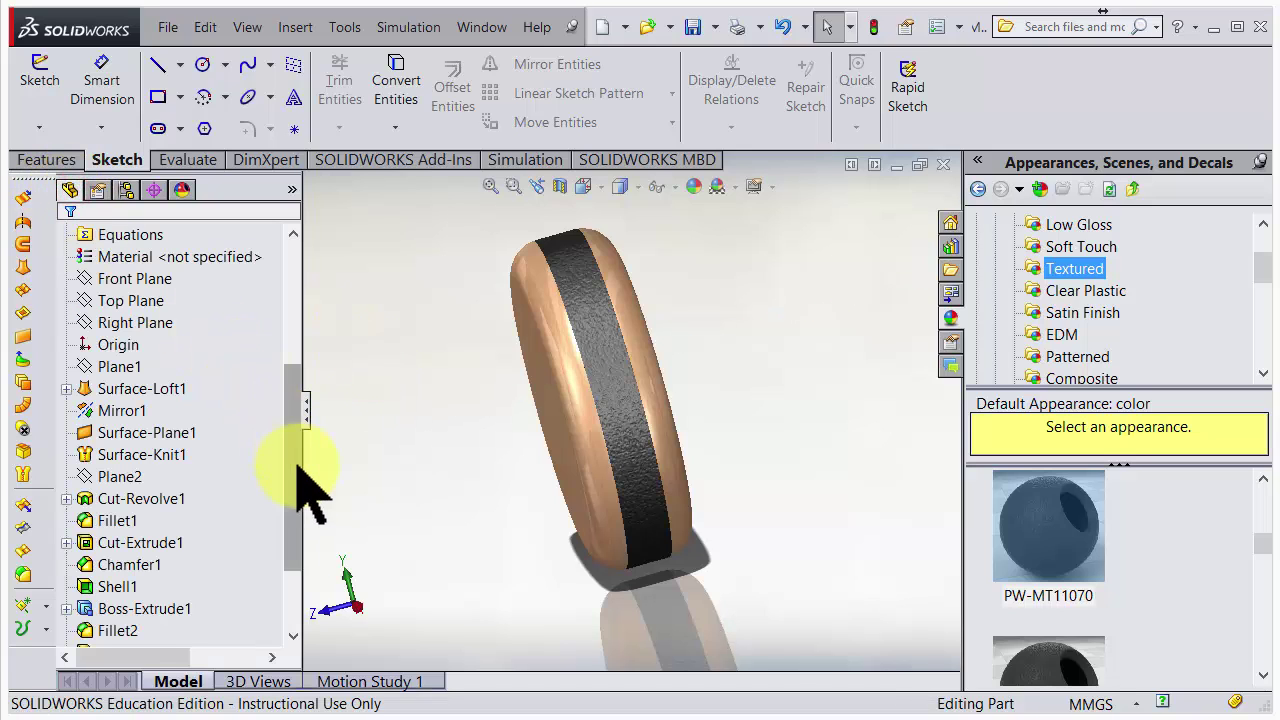
{"action": "left_click_drag", "start_coordinate": [294, 457], "coordinate": [243, 608]}
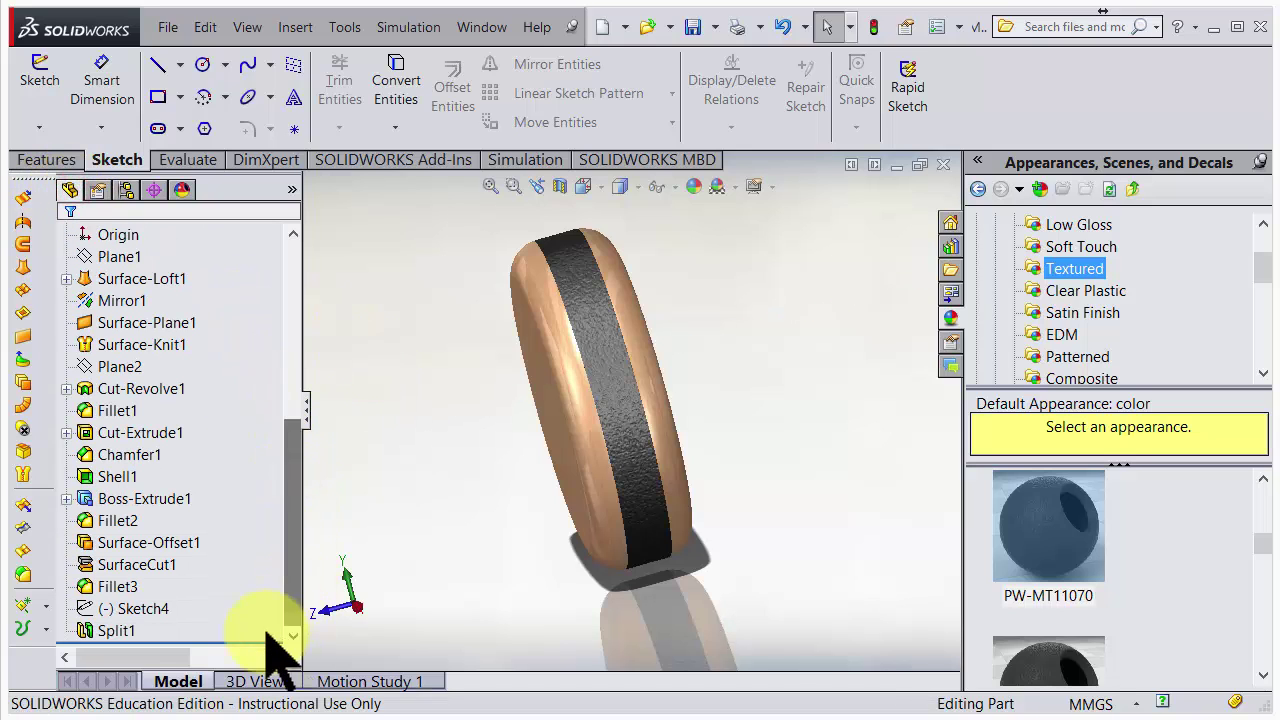
{"action": "left_click", "coordinate": [145, 610]}
{"action": "scroll", "coordinate": [505, 595], "scroll_direction": "up", "scroll_amount": 3}
{"action": "scroll", "coordinate": [677, 529], "scroll_direction": "down", "scroll_amount": 2}
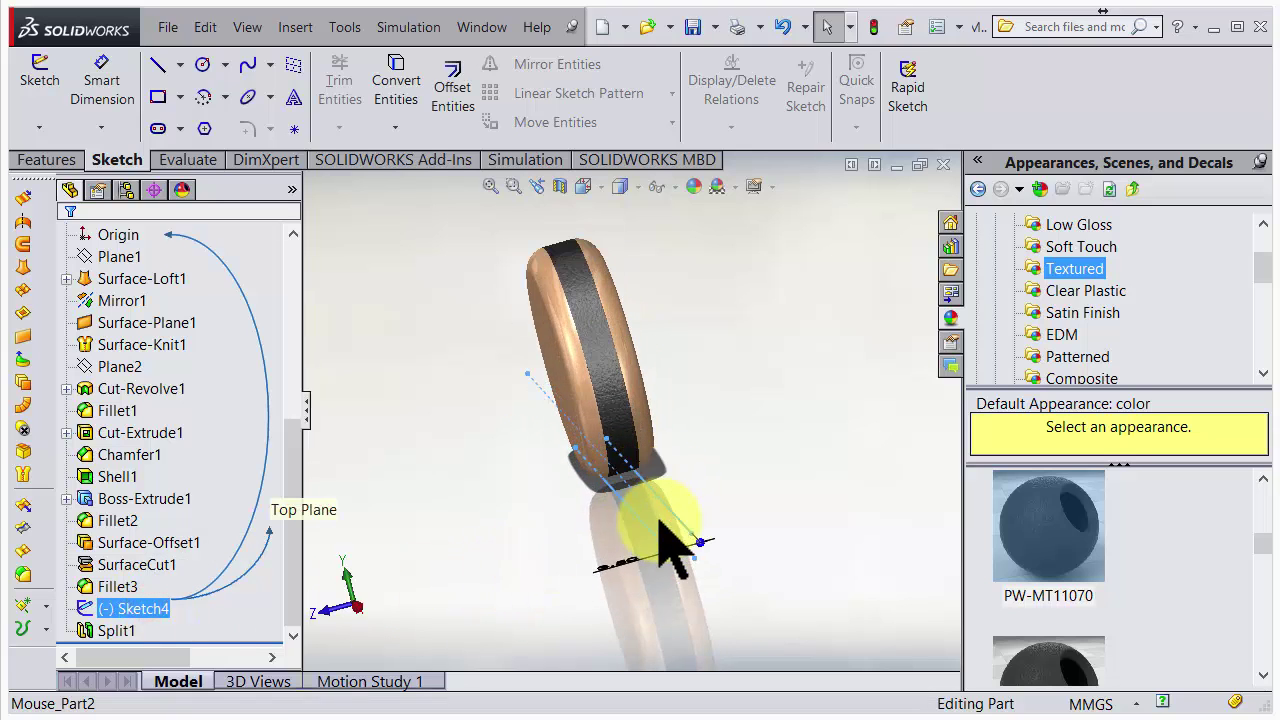
{"action": "middle_click_drag", "start_coordinate": [677, 529], "coordinate": [663, 545]}
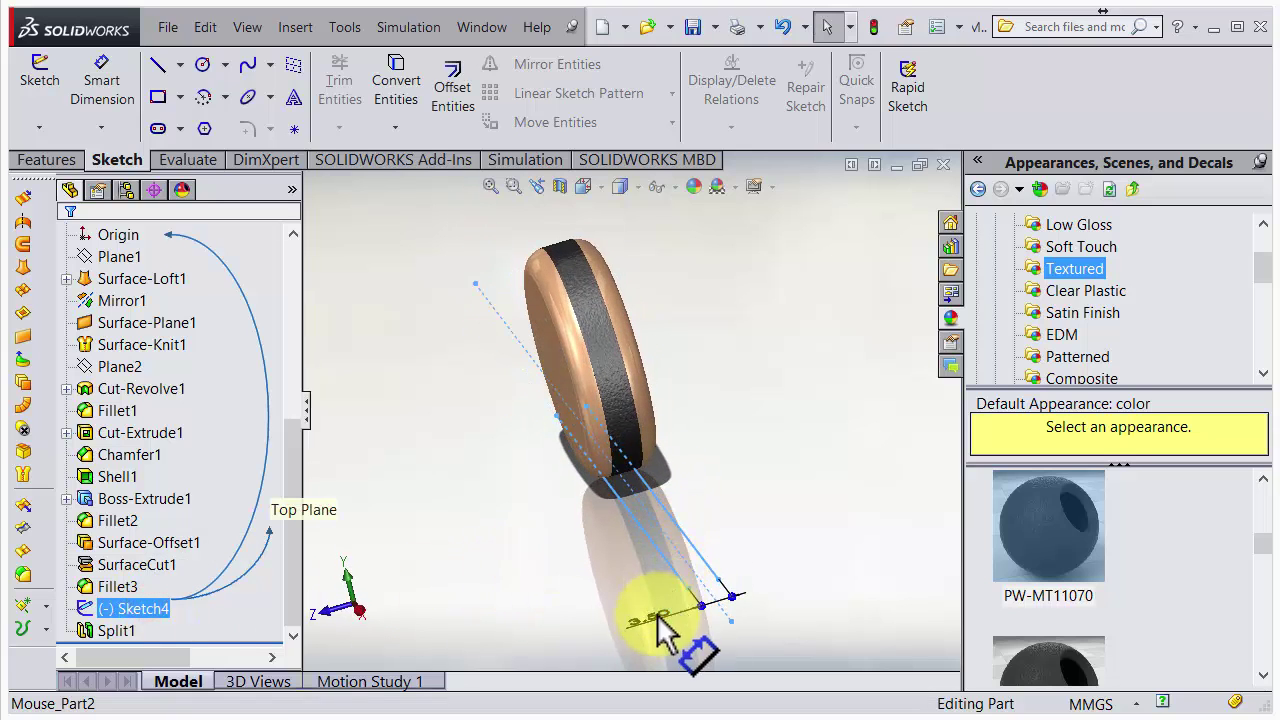
- Change Sketch4's 3.50 dimension to 5 and rebuild the part
{"action": "double_click", "coordinate": [656, 618]}
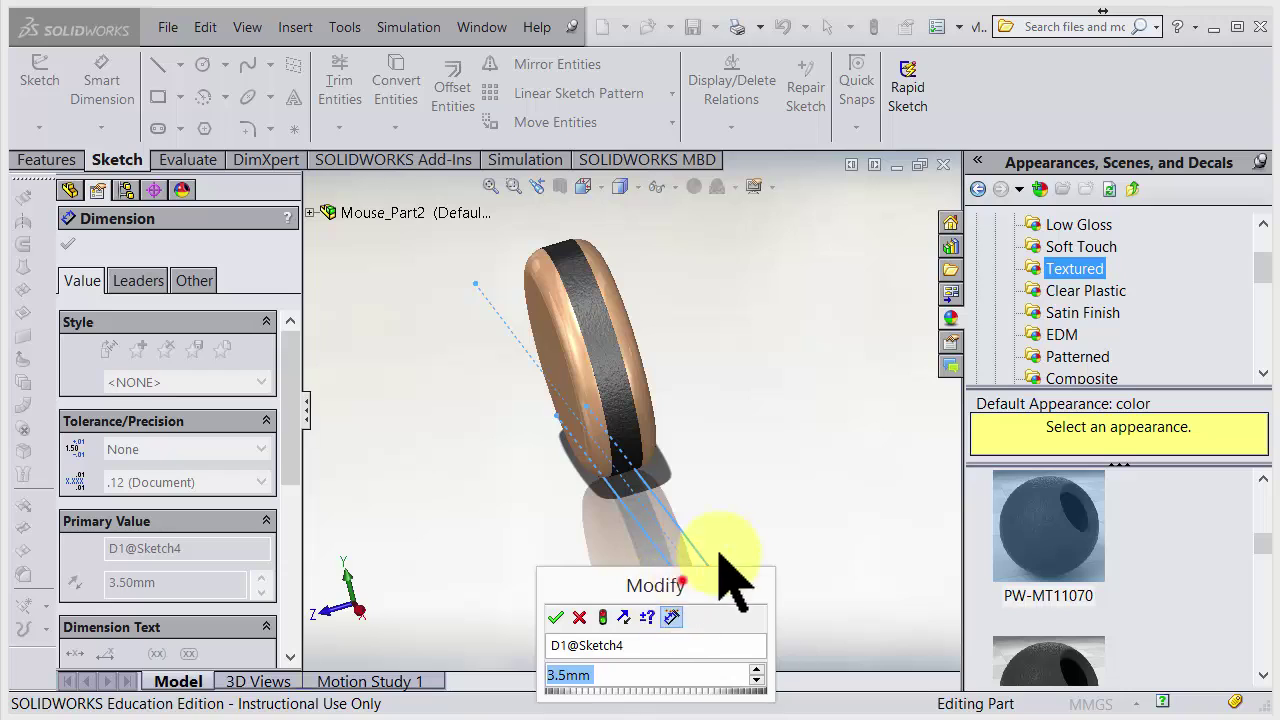
{"action": "left_click_drag", "start_coordinate": [712, 568], "coordinate": [823, 266]}
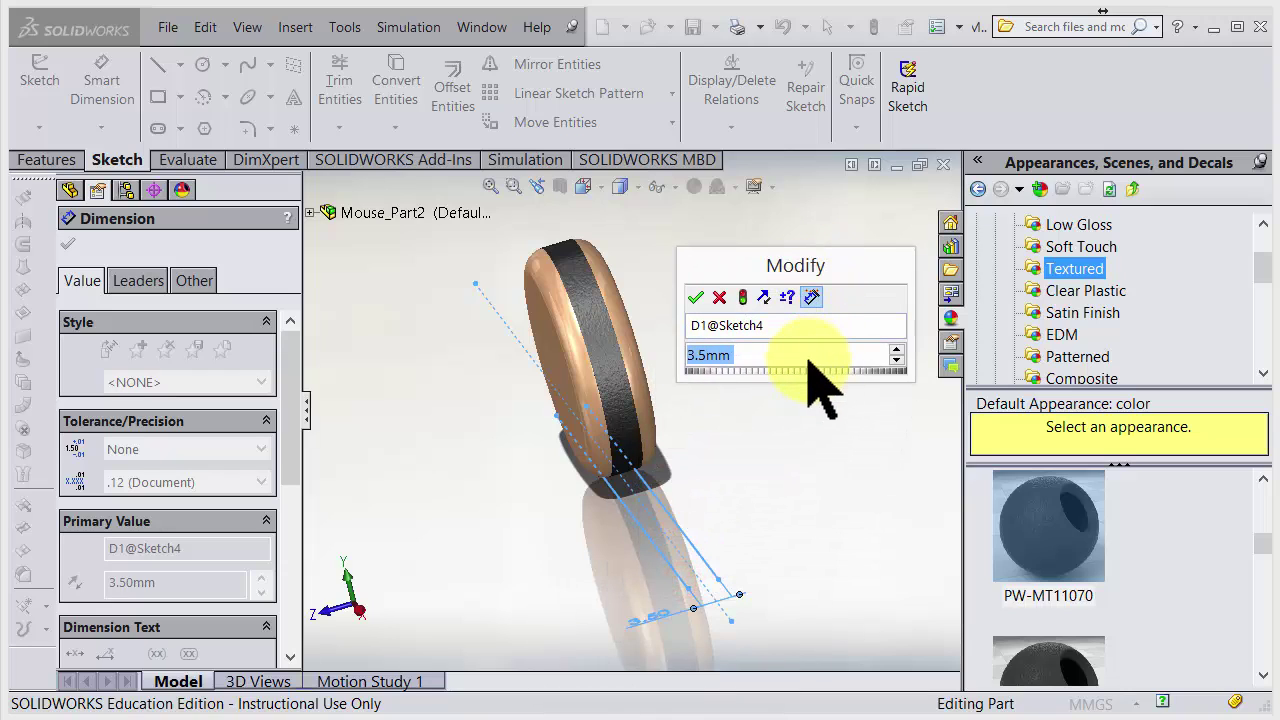
{"action": "type", "text": "5"}
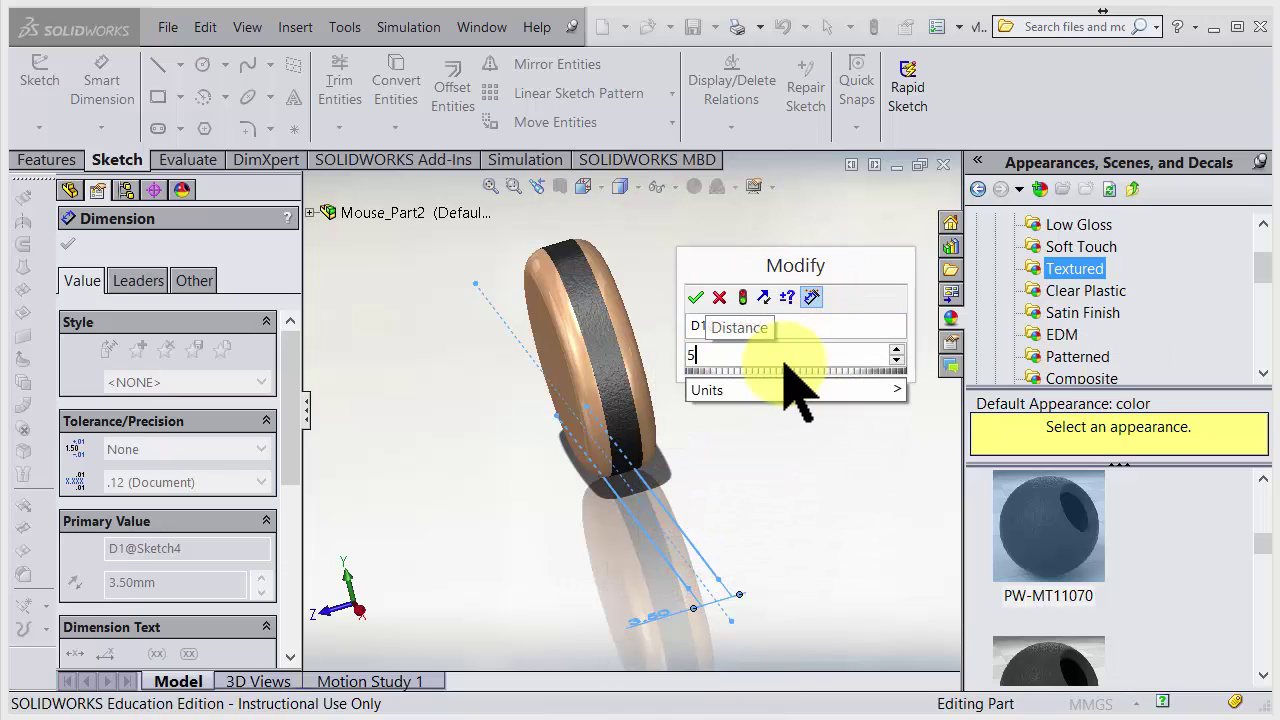
{"action": "key", "text": "Return"}
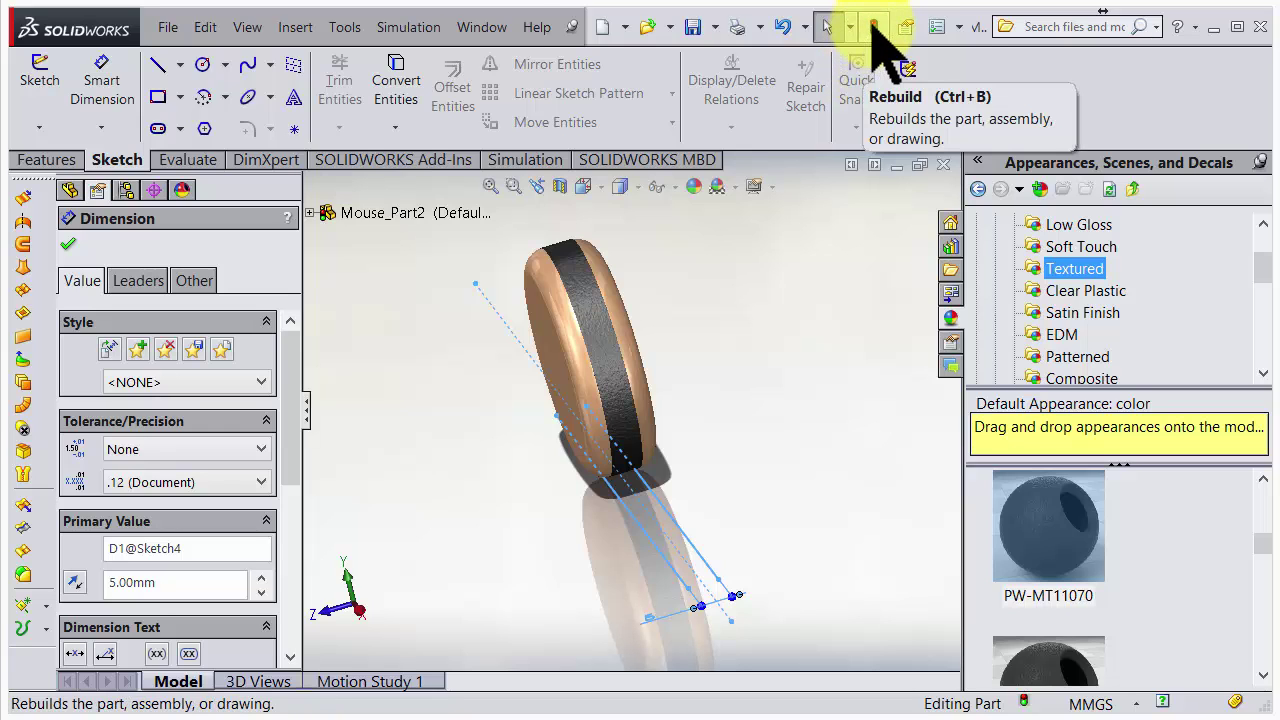
{"action": "left_click", "coordinate": [872, 26]}
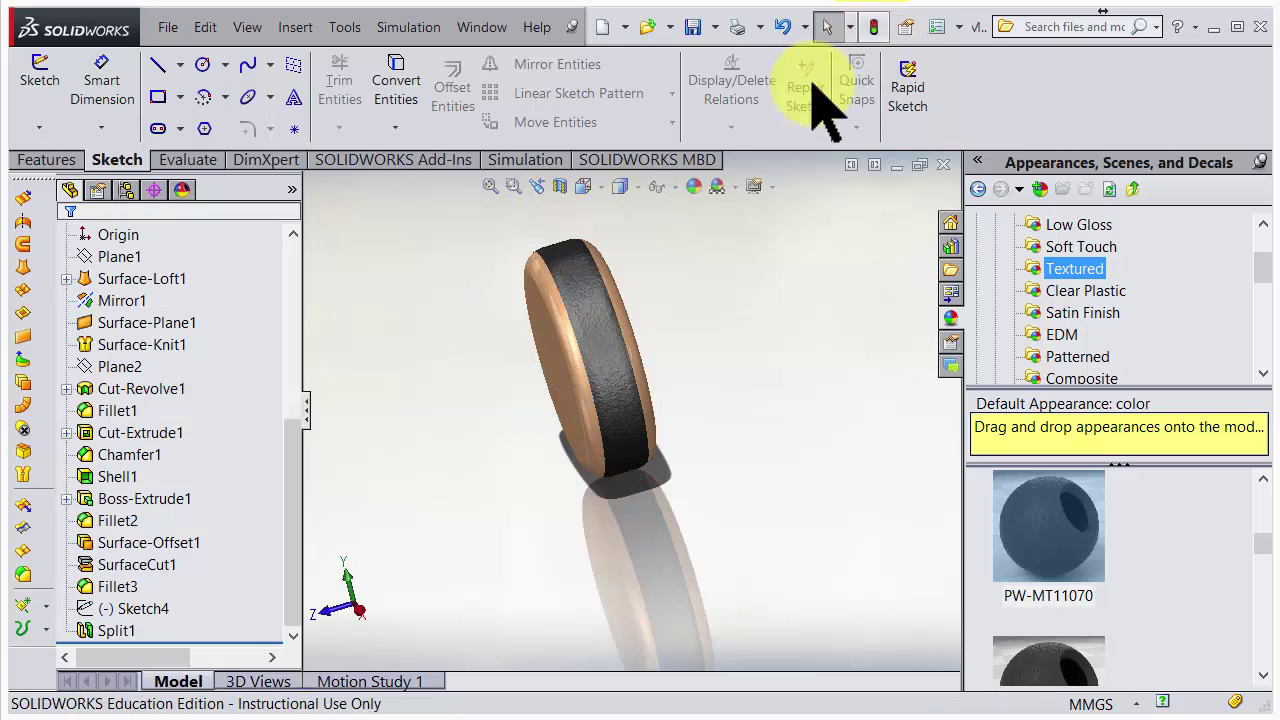
{"action": "scroll", "coordinate": [686, 271], "scroll_direction": "down", "scroll_amount": 3}
- Change Sketch4's 5mm split dimension to 6mm
{"action": "middle_click_drag", "start_coordinate": [505, 323], "coordinate": [560, 502]}
{"action": "left_click", "coordinate": [130, 608]}
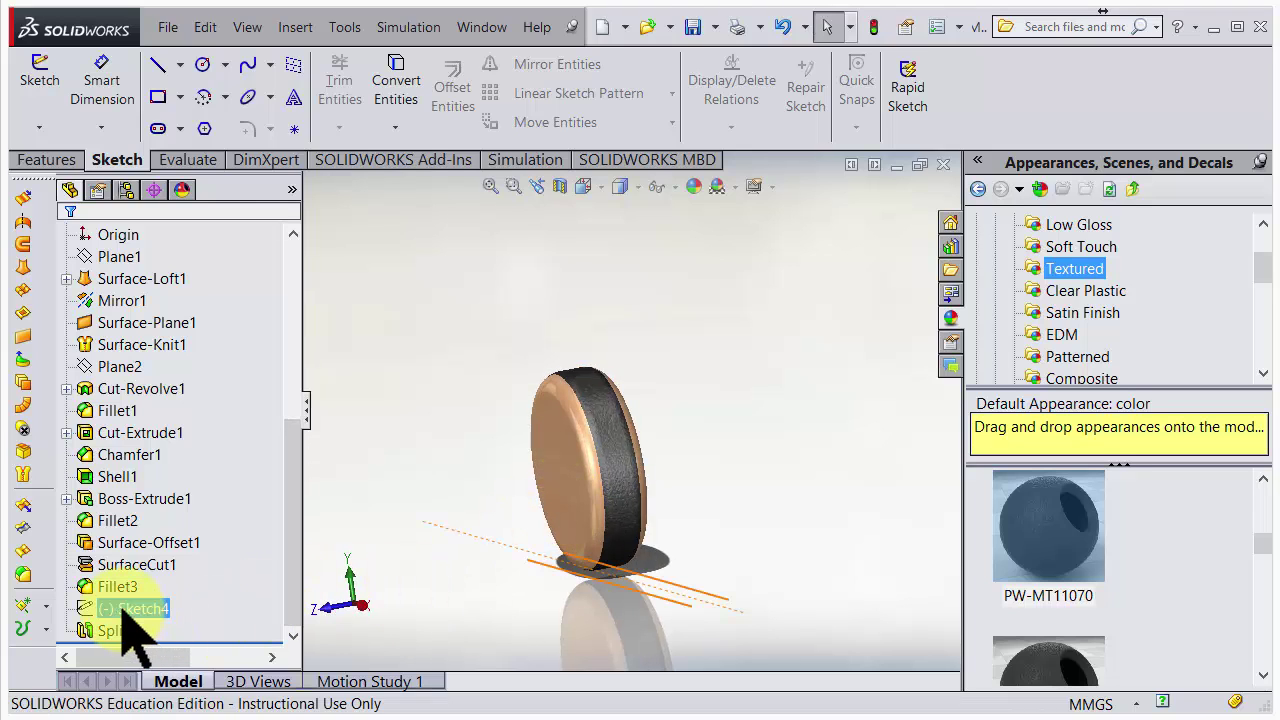
{"action": "mouse_move", "coordinate": [757, 514]}
{"action": "middle_mouse_down"}
{"action": "mouse_move", "coordinate": [723, 591]}
{"action": "mouse_move", "coordinate": [743, 586]}
{"action": "mouse_move", "coordinate": [560, 515]}
{"action": "mouse_move", "coordinate": [586, 434]}
{"action": "mouse_move", "coordinate": [580, 467]}
{"action": "middle_mouse_up"}
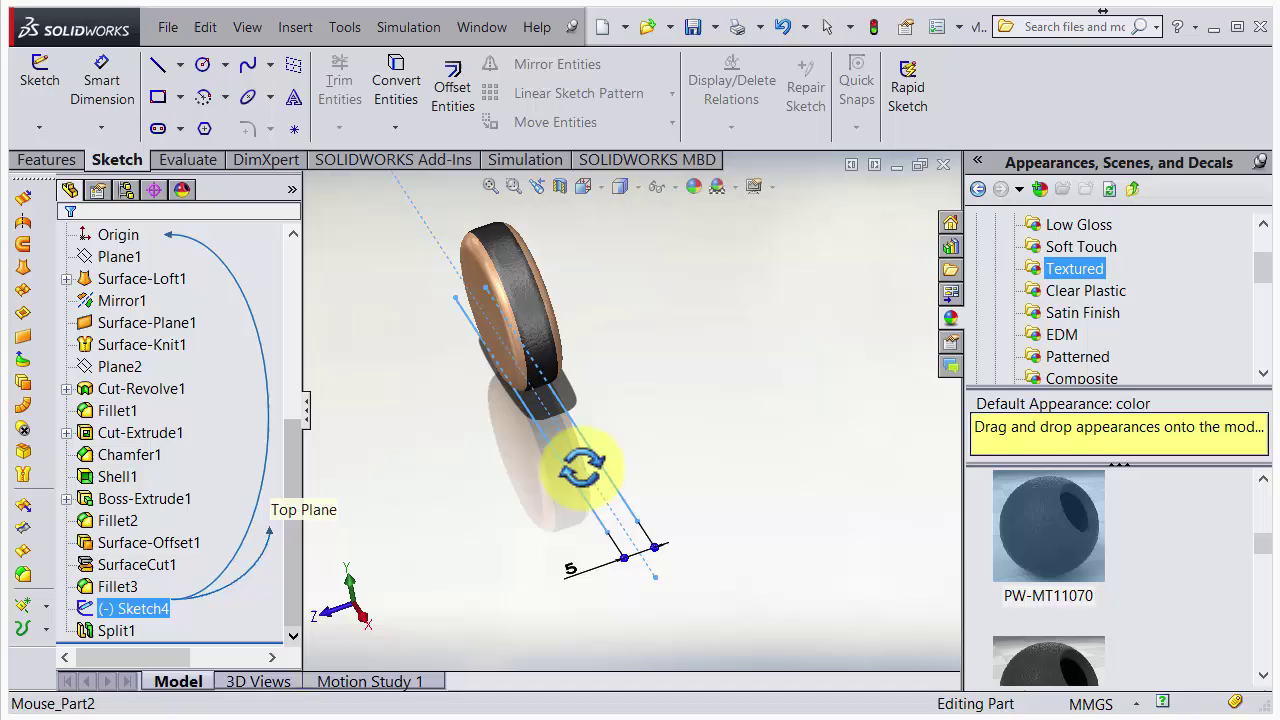
{"action": "left_click", "coordinate": [575, 570]}
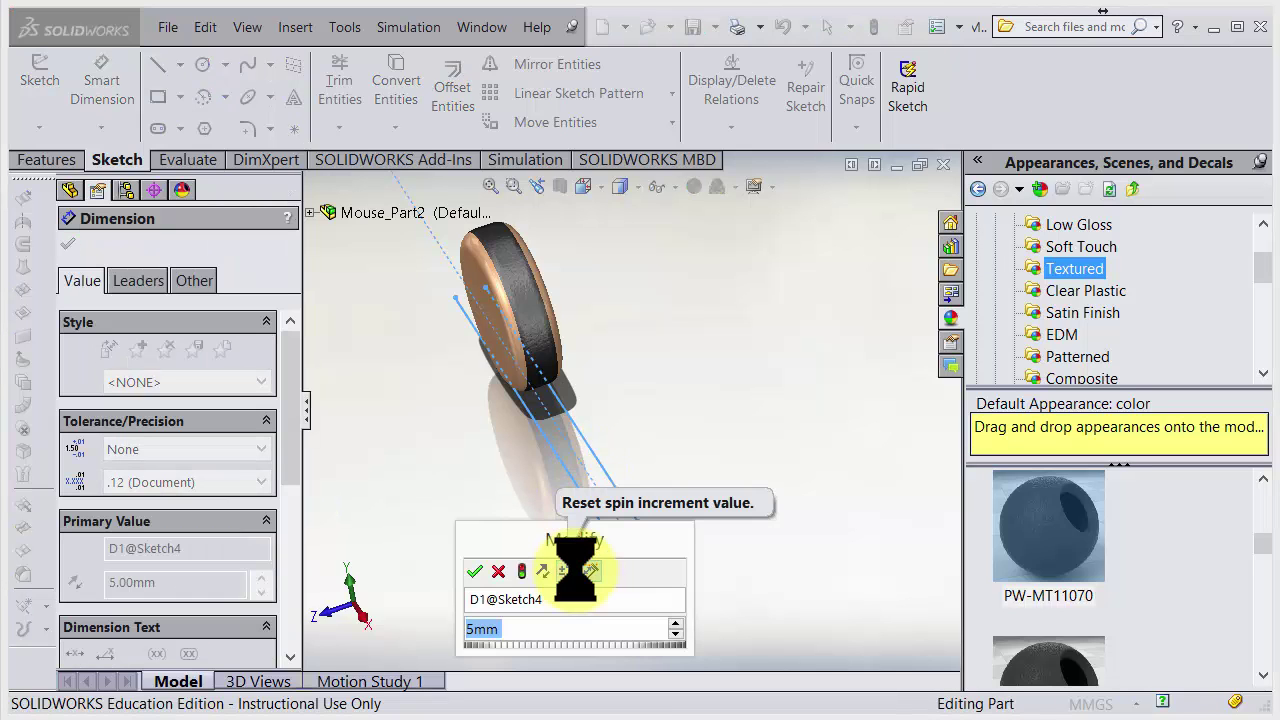
{"action": "type", "text": "6"}
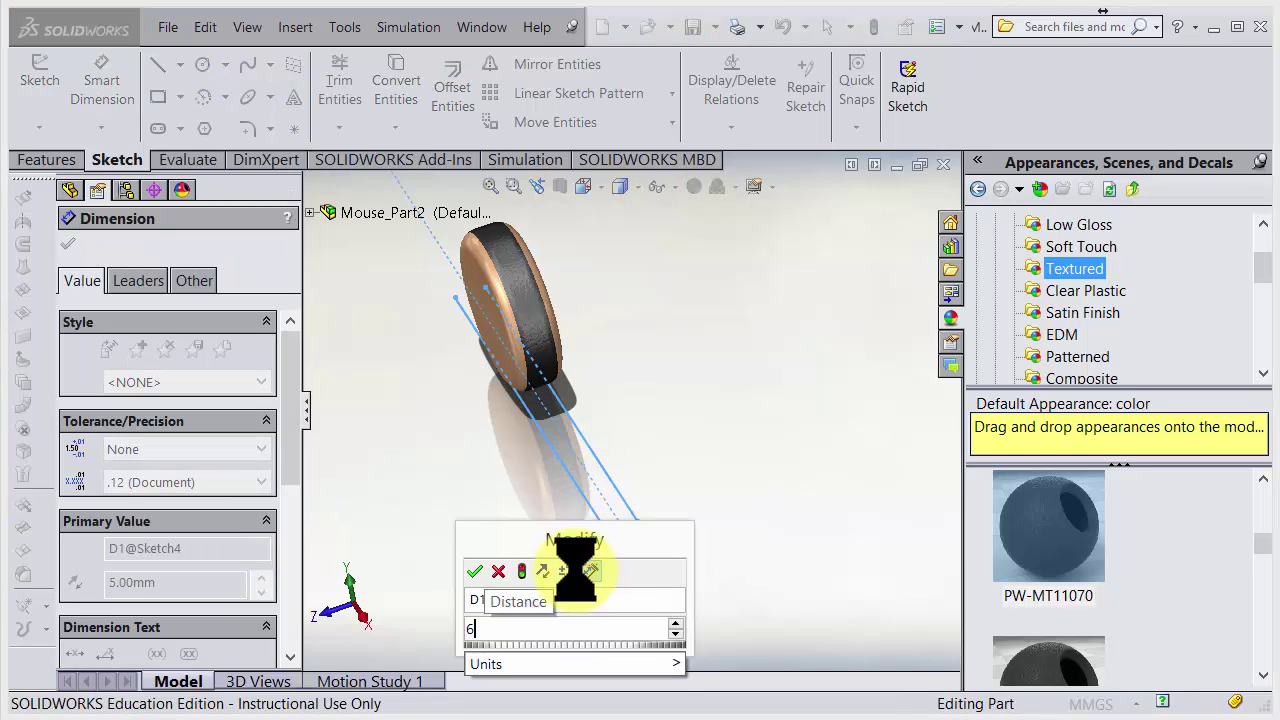
{"action": "left_click", "coordinate": [521, 571]}
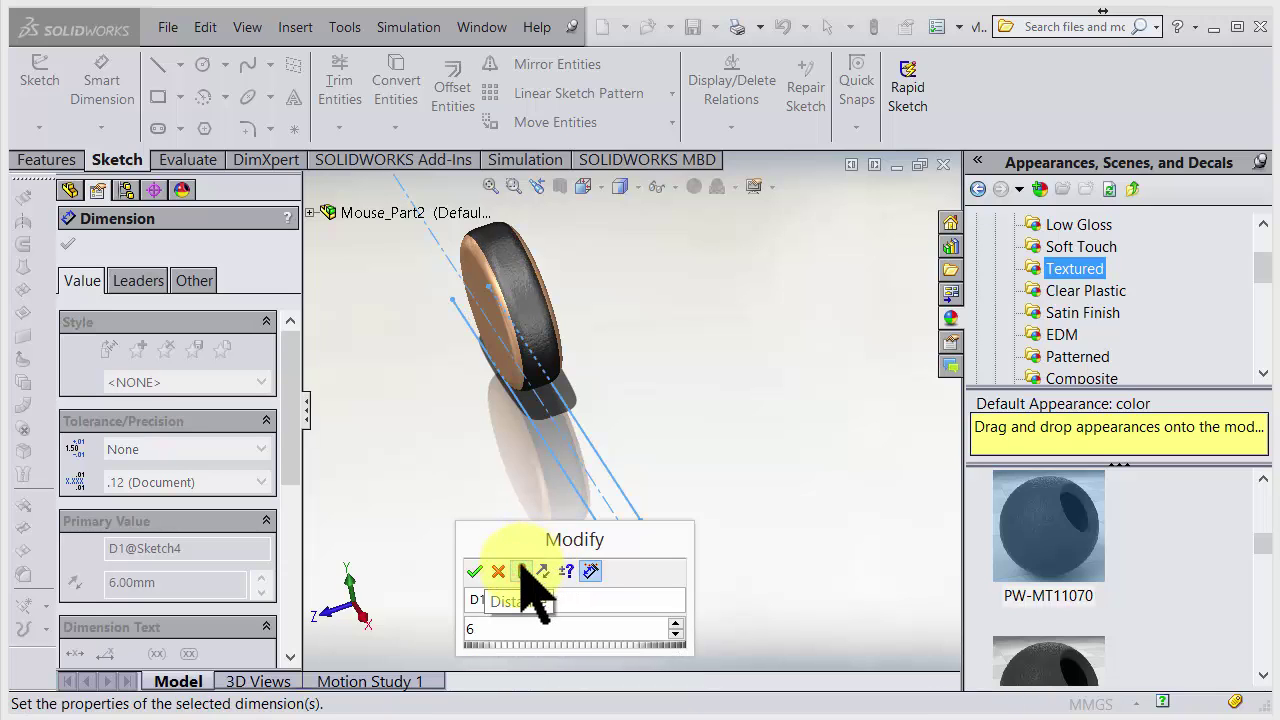
- Confirm the 6 mm distance and orbit to inspect the wider black band
{"action": "scroll", "coordinate": [523, 320], "scroll_direction": "down", "scroll_amount": 5}
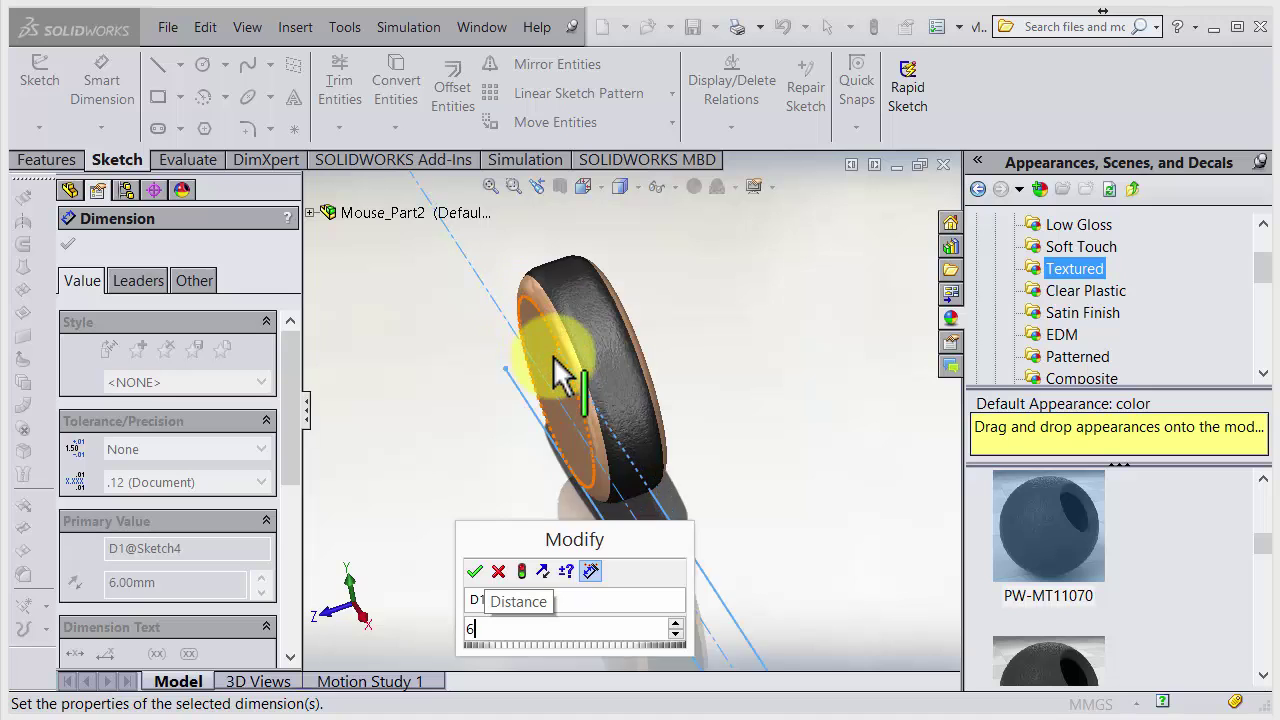
{"action": "middle_click_drag", "start_coordinate": [566, 371], "coordinate": [605, 268]}
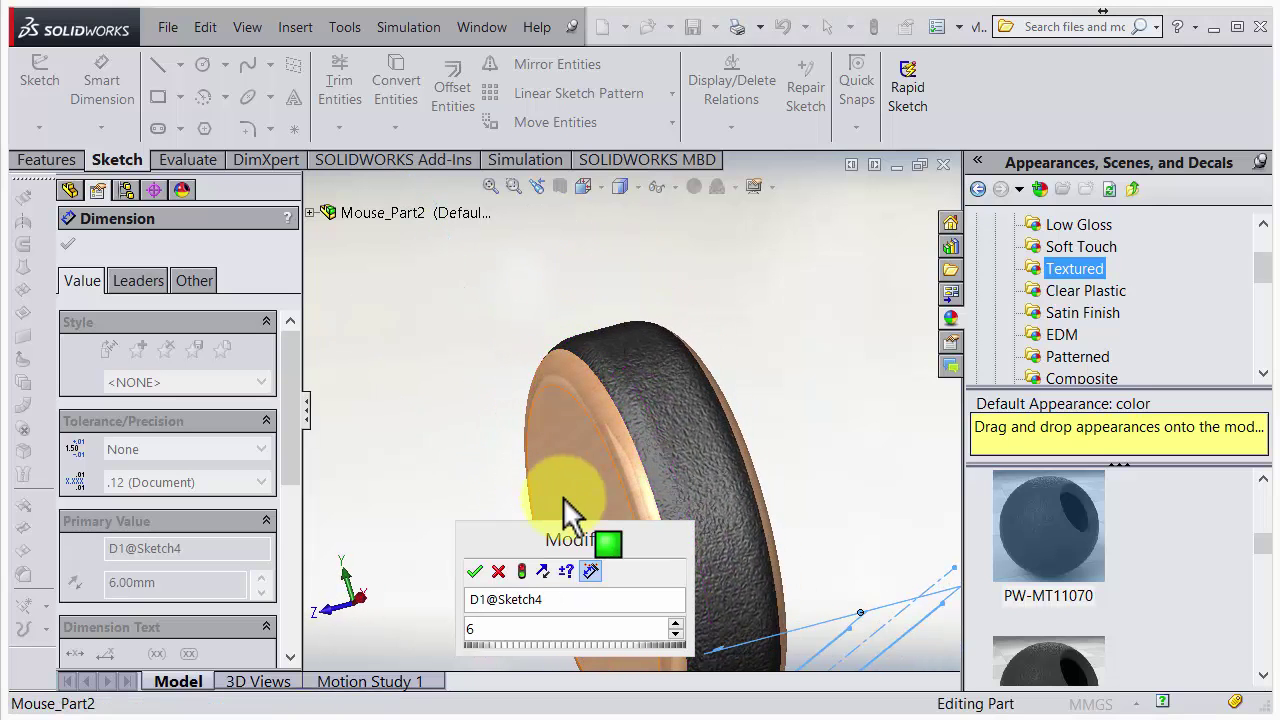
{"action": "middle_click_drag", "start_coordinate": [563, 529], "coordinate": [600, 360]}
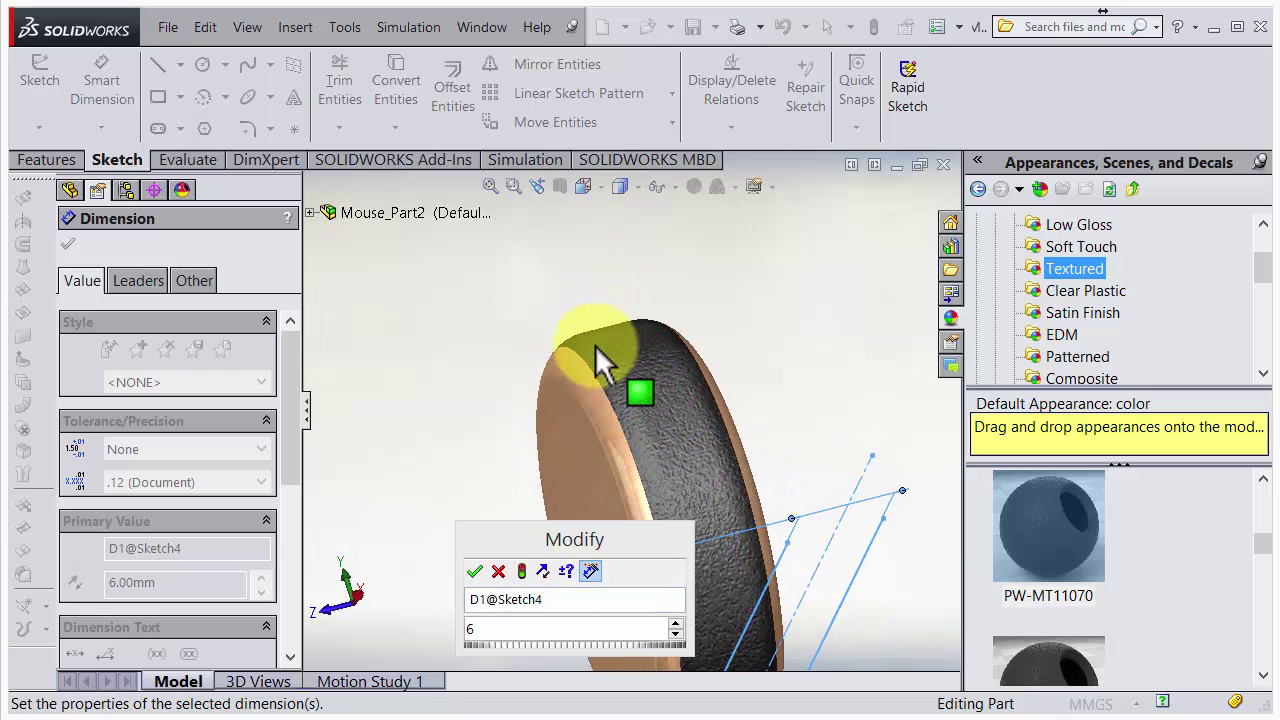
{"action": "left_click", "coordinate": [475, 571]}
{"action": "scroll", "coordinate": [528, 543], "scroll_direction": "up", "scroll_amount": 3}
{"action": "middle_click_drag", "start_coordinate": [737, 386], "coordinate": [703, 420]}
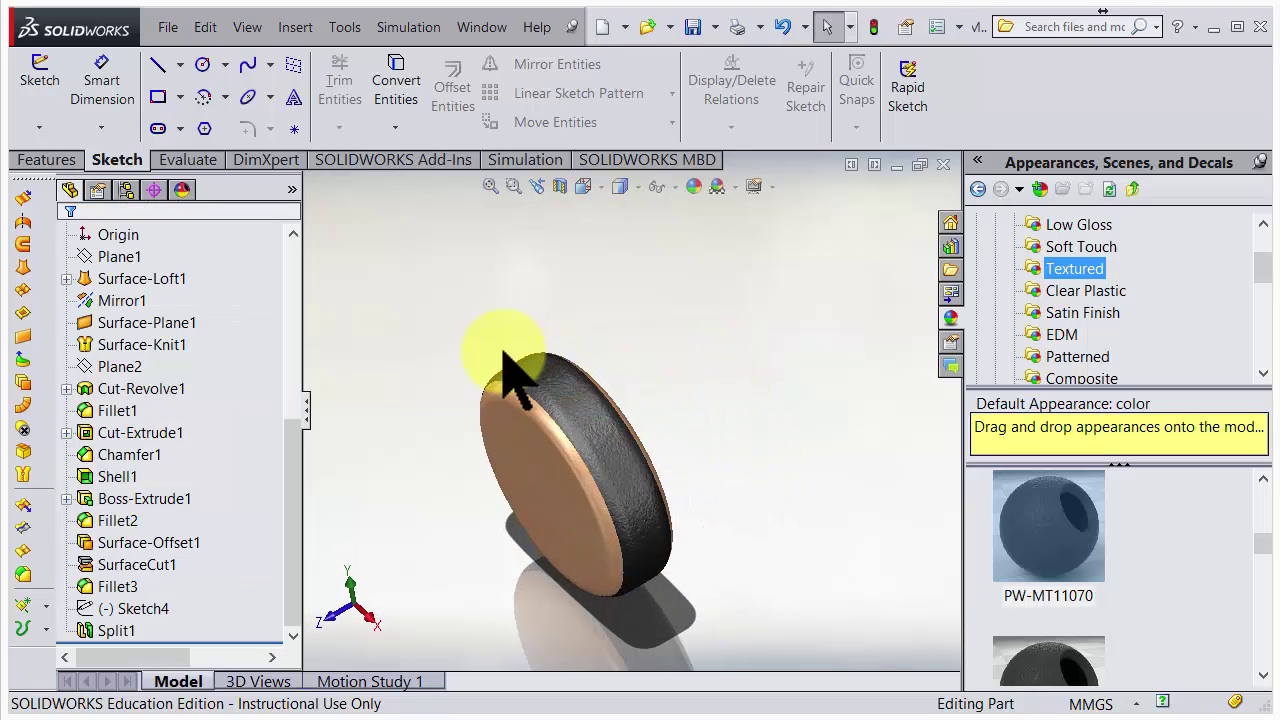
{"action": "middle_click_drag", "start_coordinate": [553, 408], "coordinate": [600, 429]}
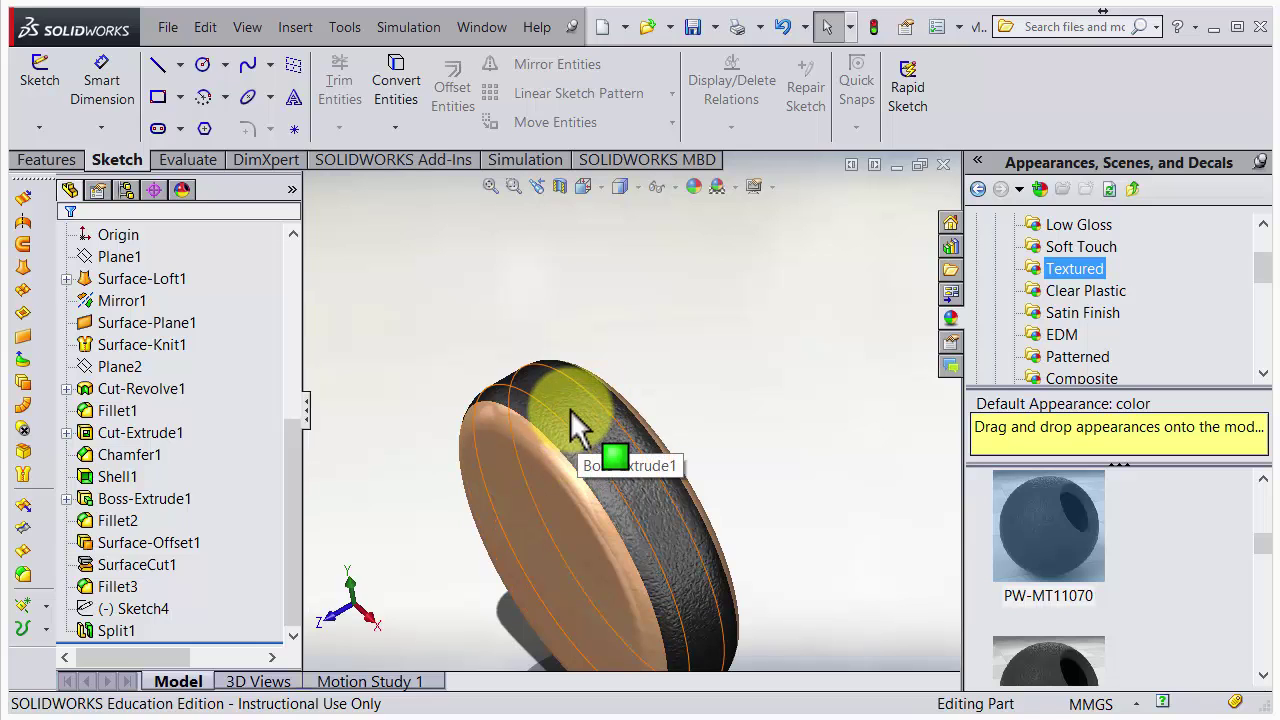
- View both cutaway mouse images from the MA CAD page in Chrome, then return
{"action": "key", "text": "alt+Tab"}
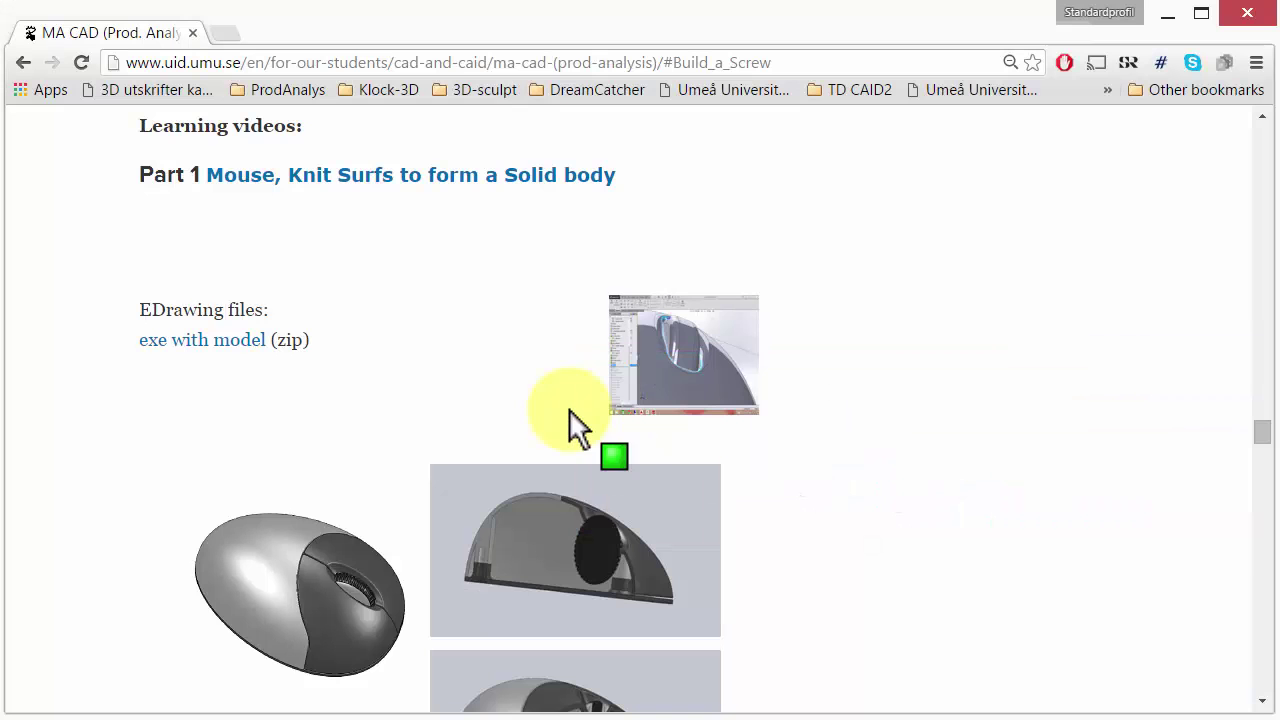
{"action": "left_click", "coordinate": [594, 586]}
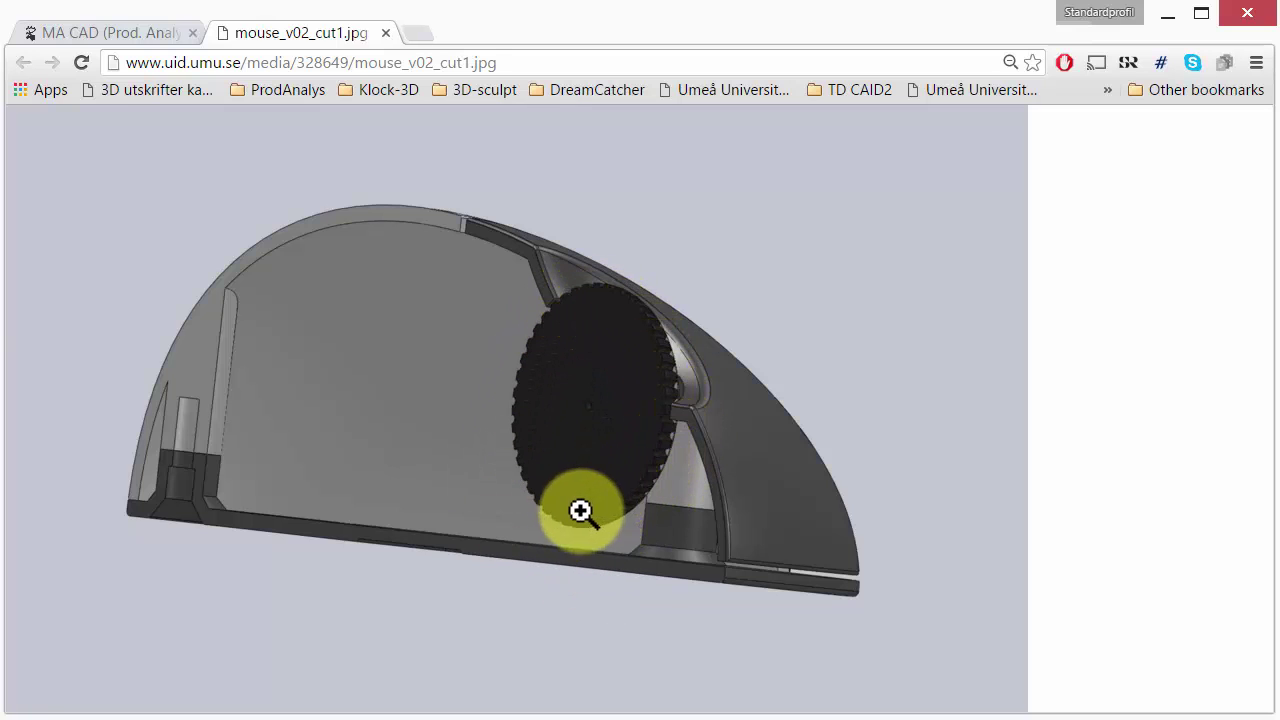
{"action": "left_click", "coordinate": [141, 33]}
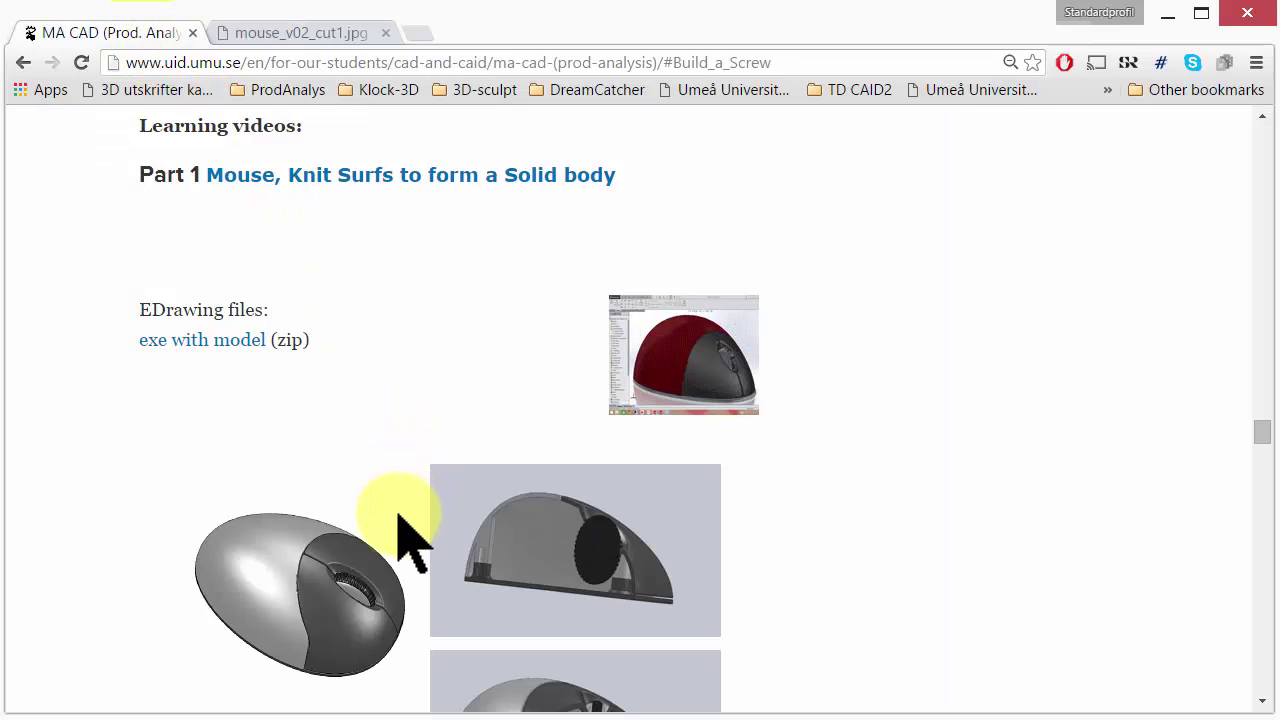
{"action": "left_click", "coordinate": [506, 678]}
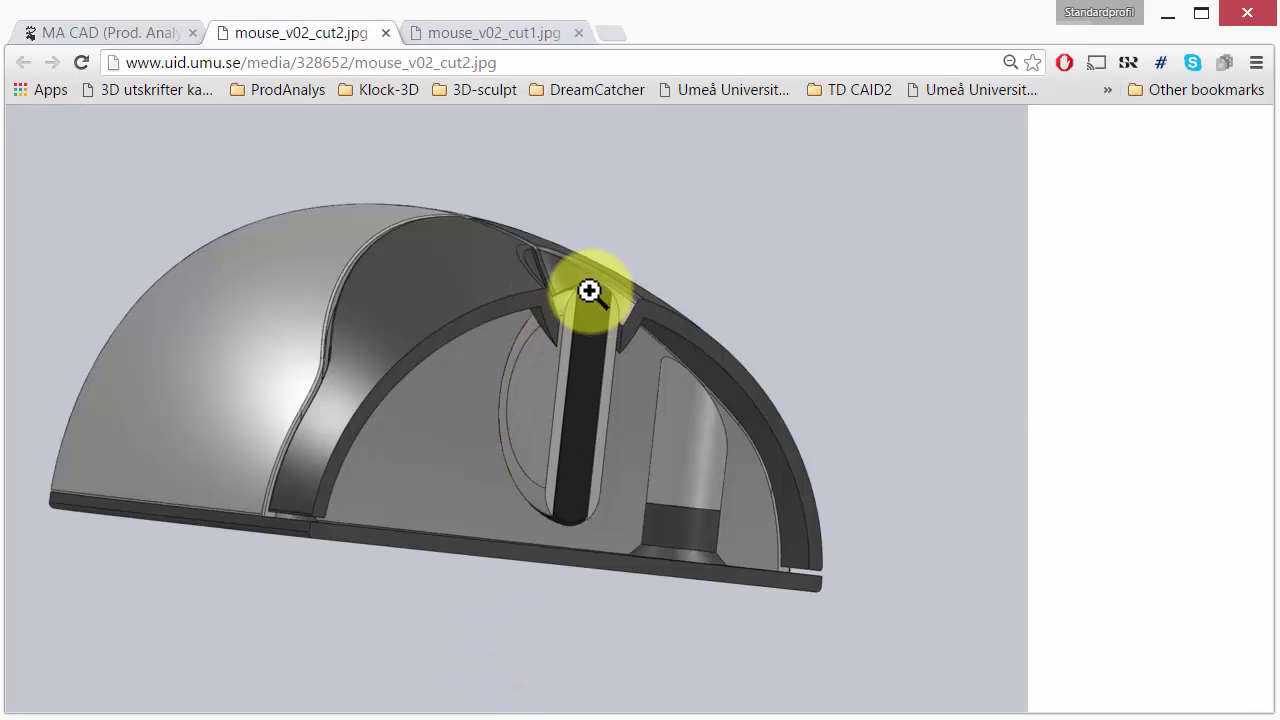
{"action": "key", "text": "alt+Tab"}
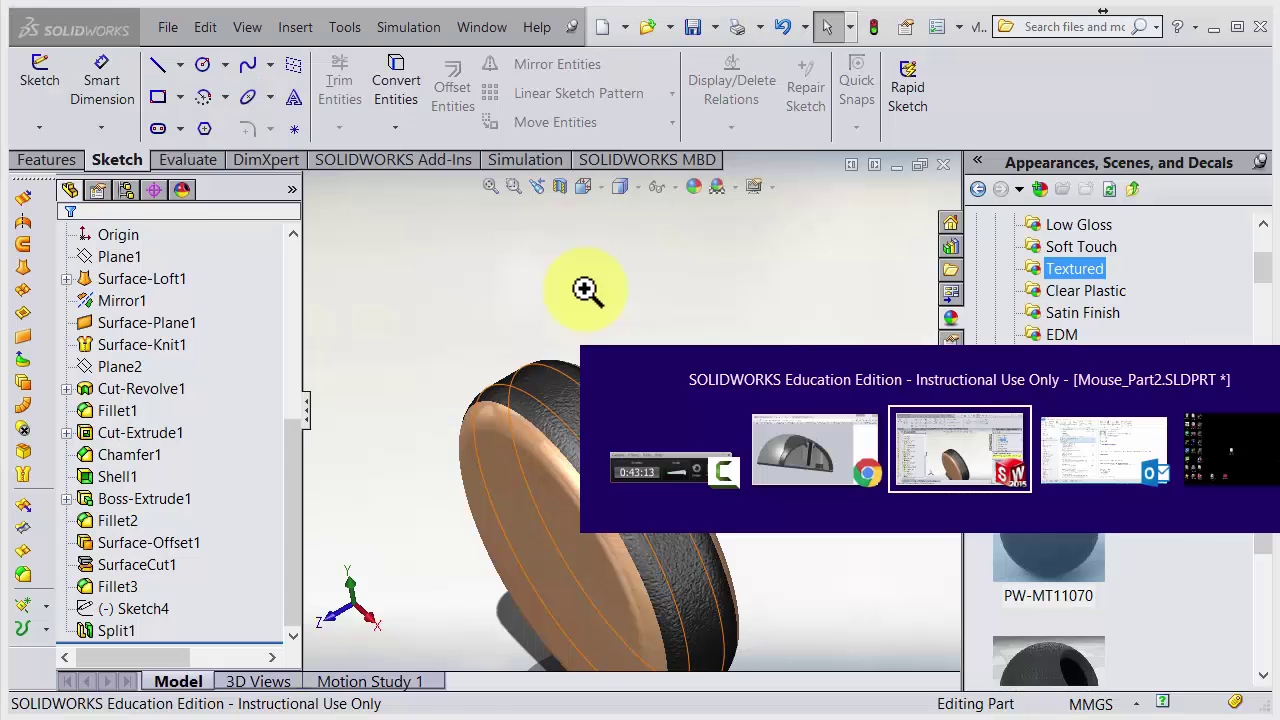
- Hide bodies Split1[2] and Split1[3] so only the black textured band remains visible
{"action": "middle_click_drag", "start_coordinate": [560, 425], "coordinate": [586, 443]}
{"action": "left_click_drag", "start_coordinate": [291, 452], "coordinate": [289, 263]}
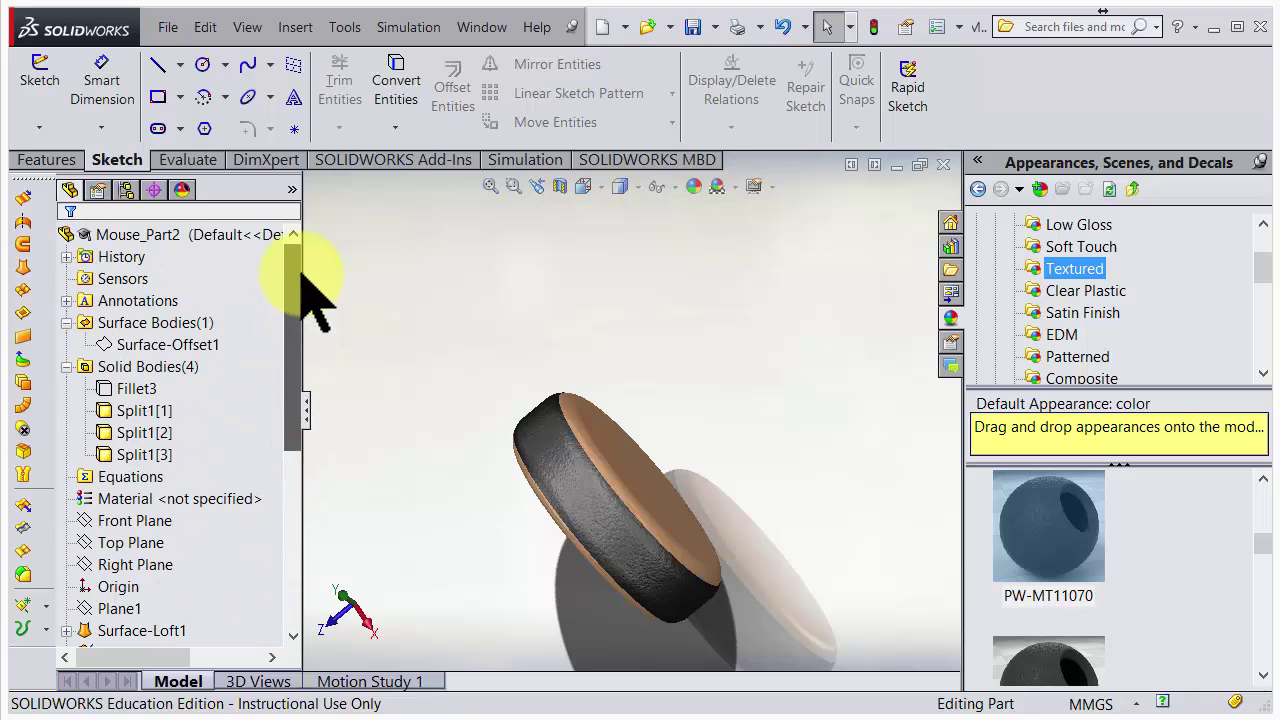
{"action": "right_click", "coordinate": [140, 432]}
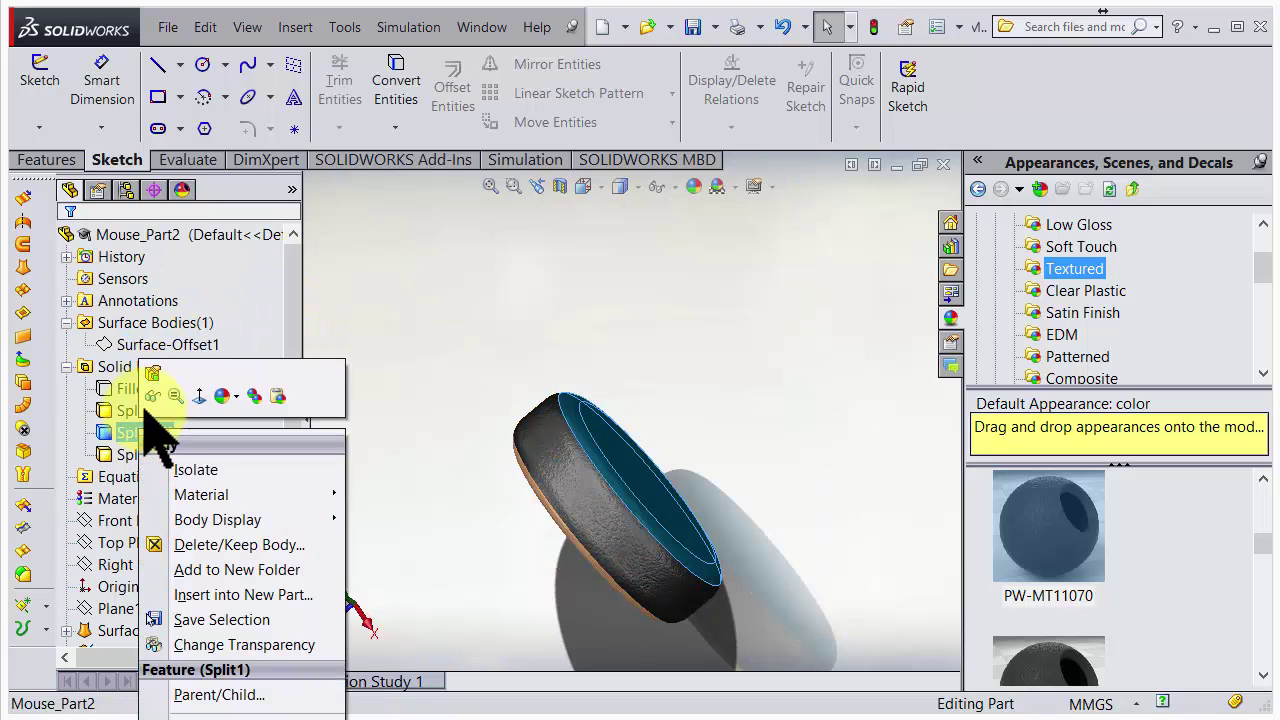
{"action": "left_click", "coordinate": [153, 394]}
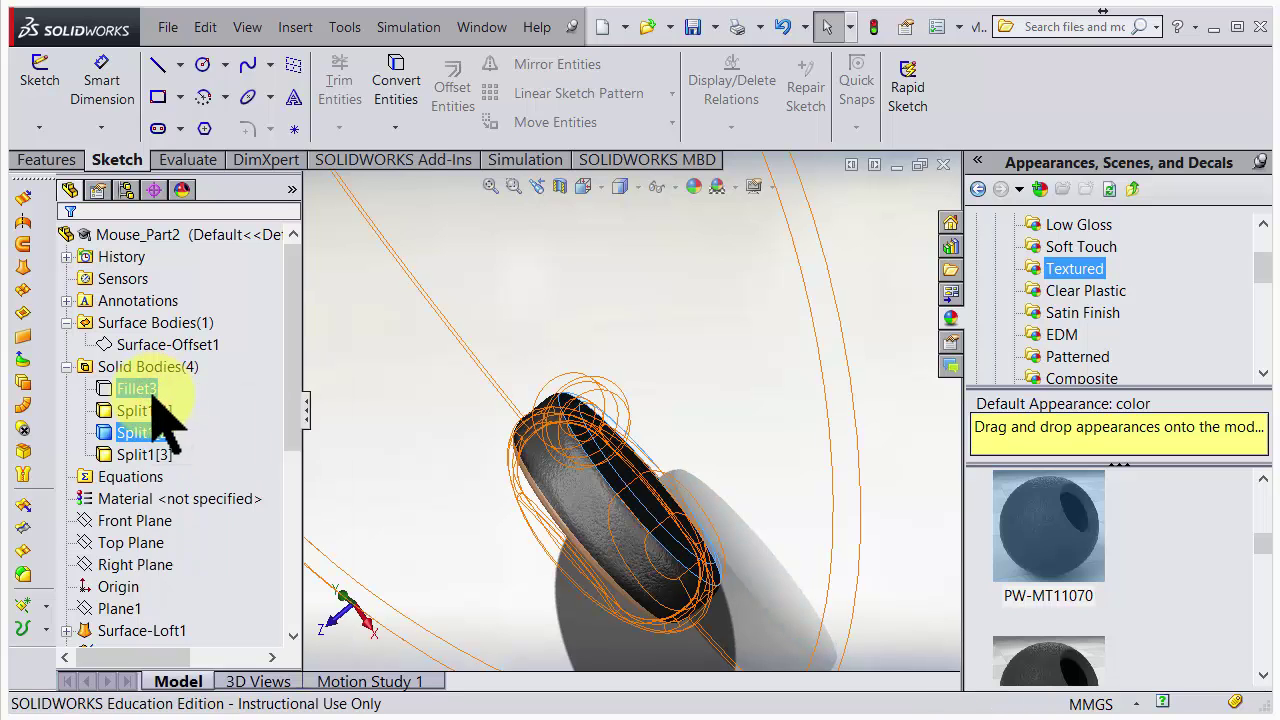
{"action": "right_click", "coordinate": [150, 455]}
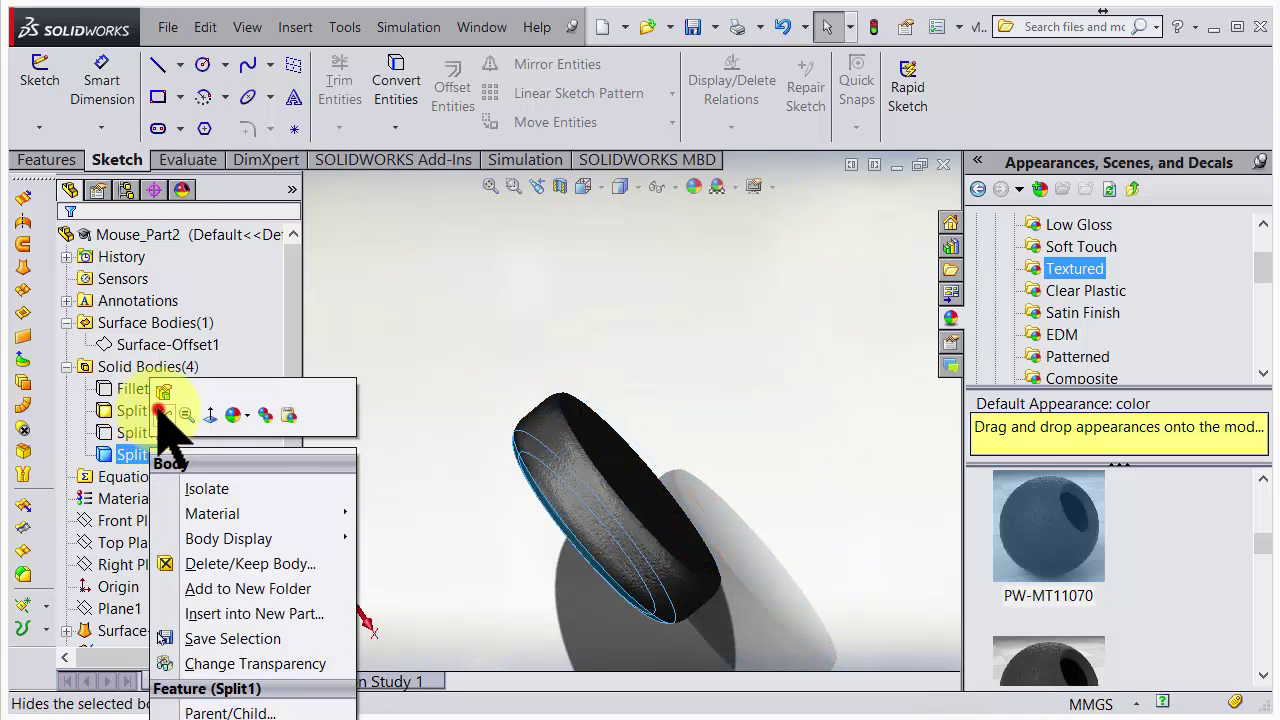
{"action": "left_click", "coordinate": [159, 411]}
{"action": "middle_click_drag", "start_coordinate": [390, 465], "coordinate": [420, 314]}
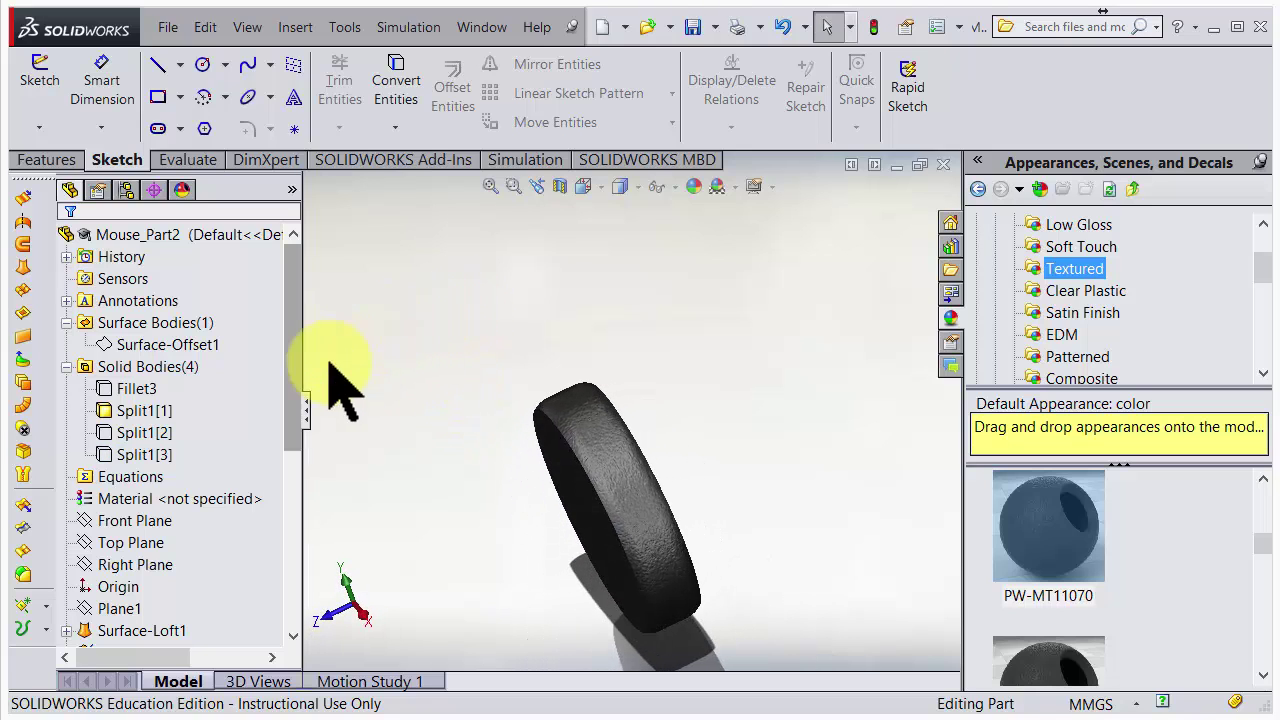
- In the Solid Bodies list, rename Split1[2] to Cap1 and the other side-cap body to Cap2
{"action": "left_click", "coordinate": [150, 433]}
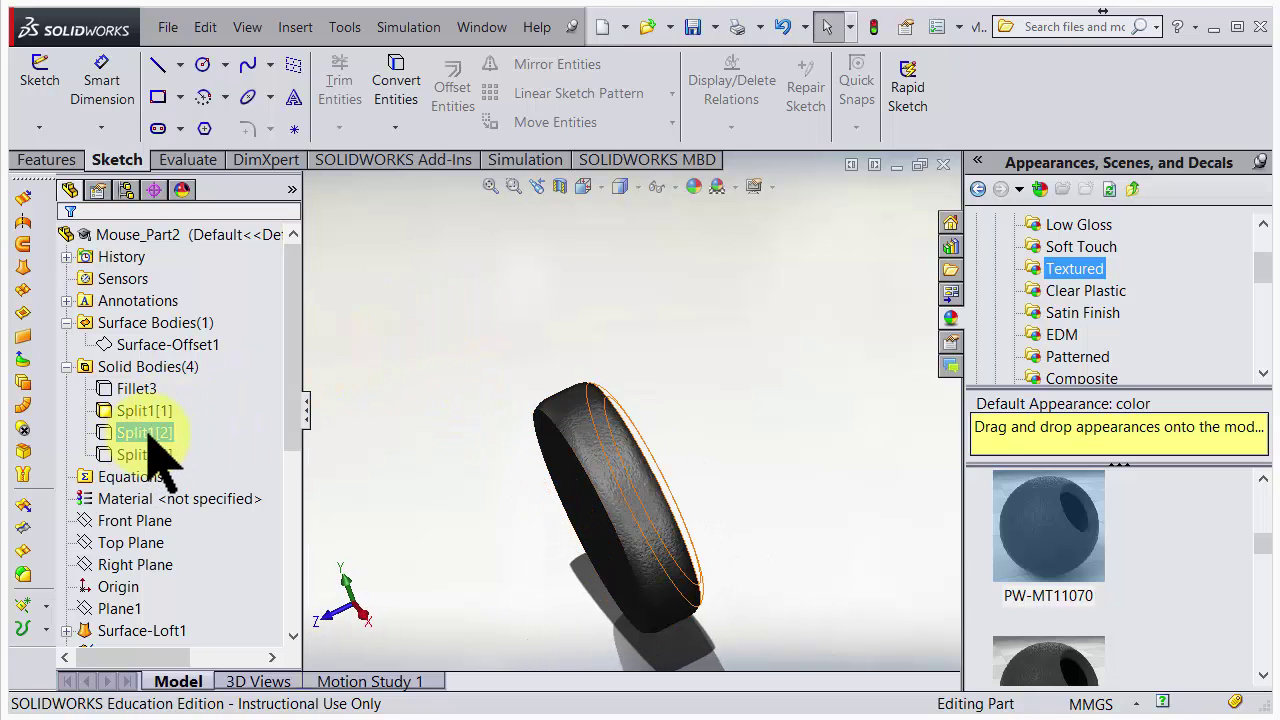
{"action": "left_click", "coordinate": [147, 432]}
{"action": "left_click", "coordinate": [145, 432]}
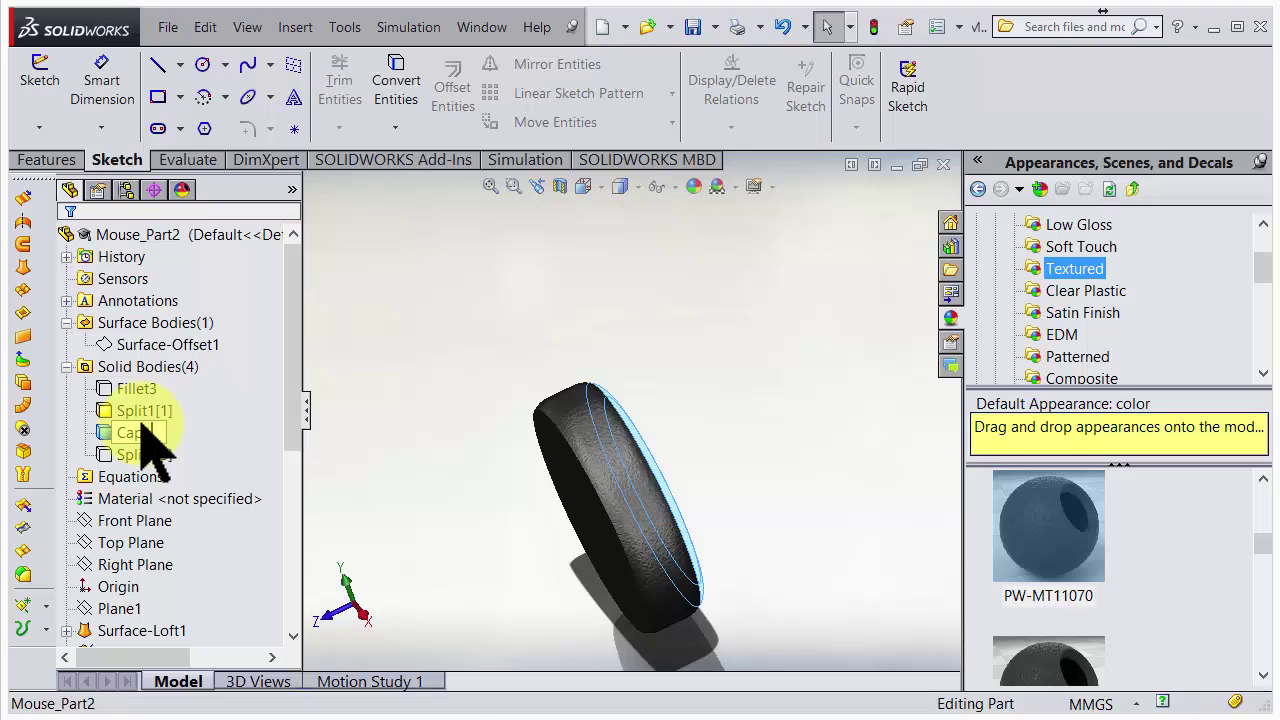
{"action": "left_click", "coordinate": [166, 456]}
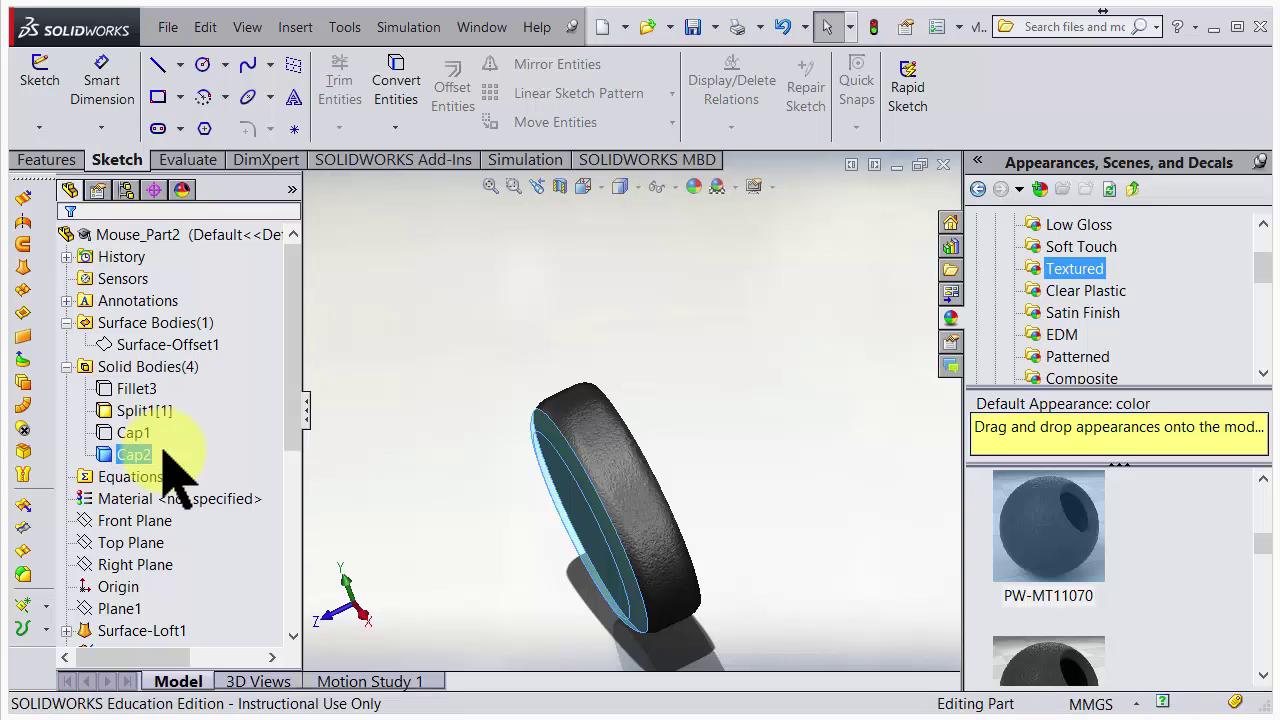
{"action": "left_click", "coordinate": [155, 411]}
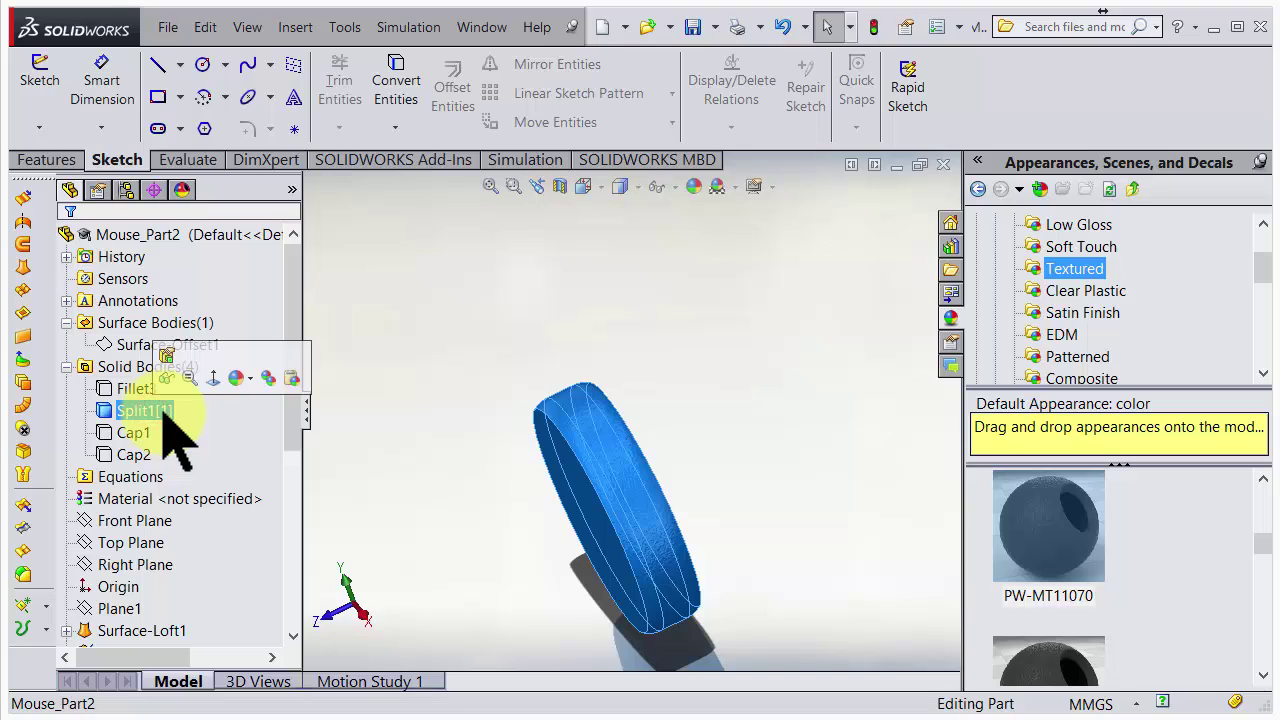
{"action": "left_click", "coordinate": [145, 411]}
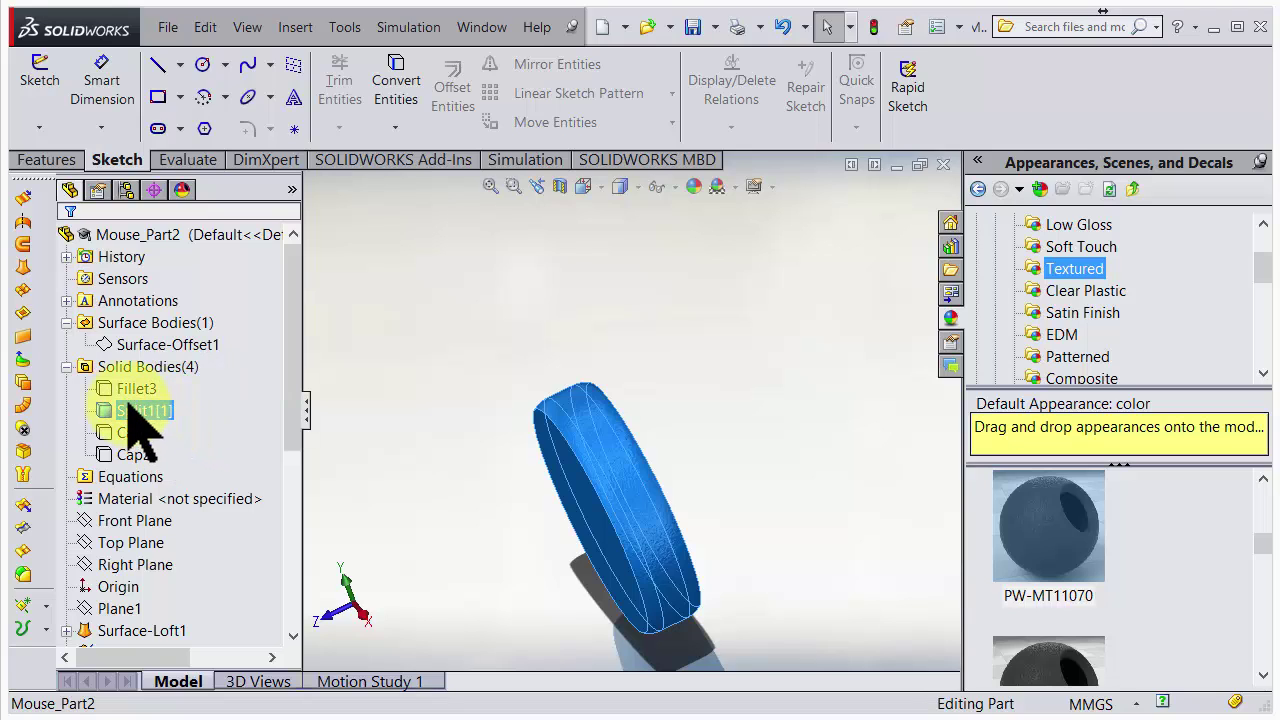
{"action": "middle_click_drag", "start_coordinate": [380, 486], "coordinate": [351, 451]}
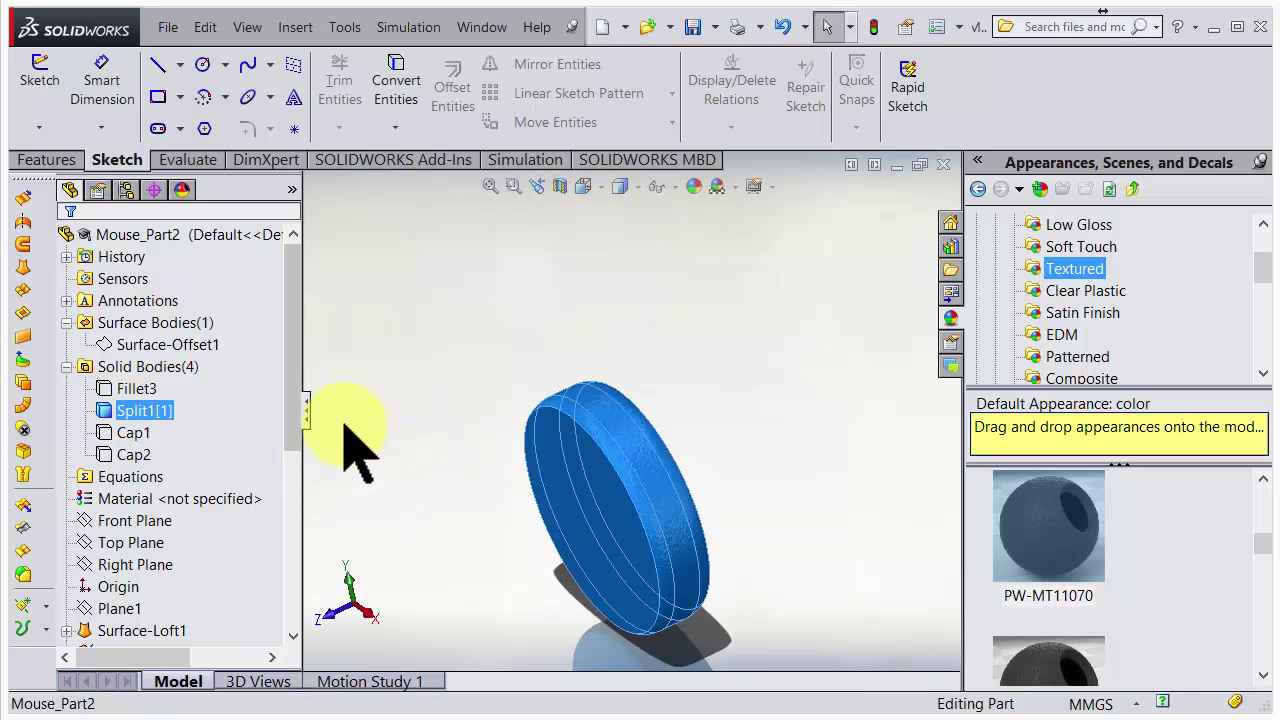
{"action": "left_click", "coordinate": [630, 232]}
{"action": "scroll", "coordinate": [574, 471], "scroll_direction": "down", "scroll_amount": 6}
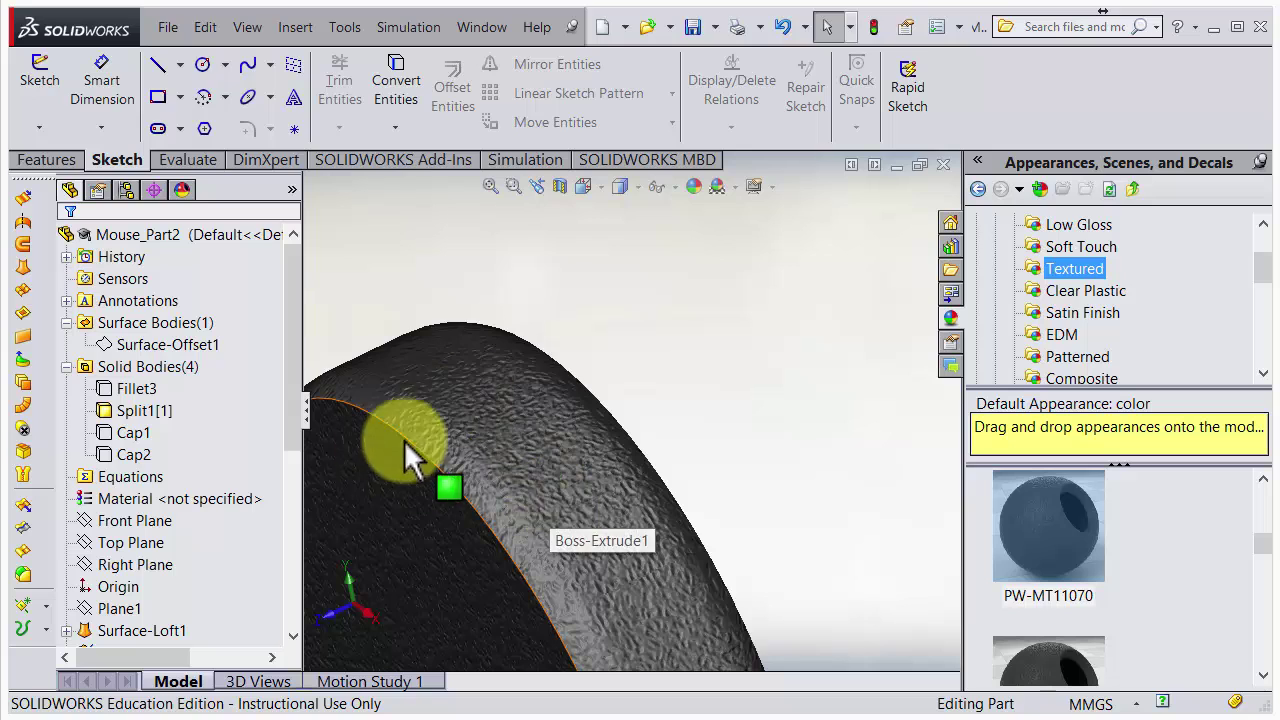
{"action": "scroll", "coordinate": [420, 455], "scroll_direction": "up", "scroll_amount": 6}
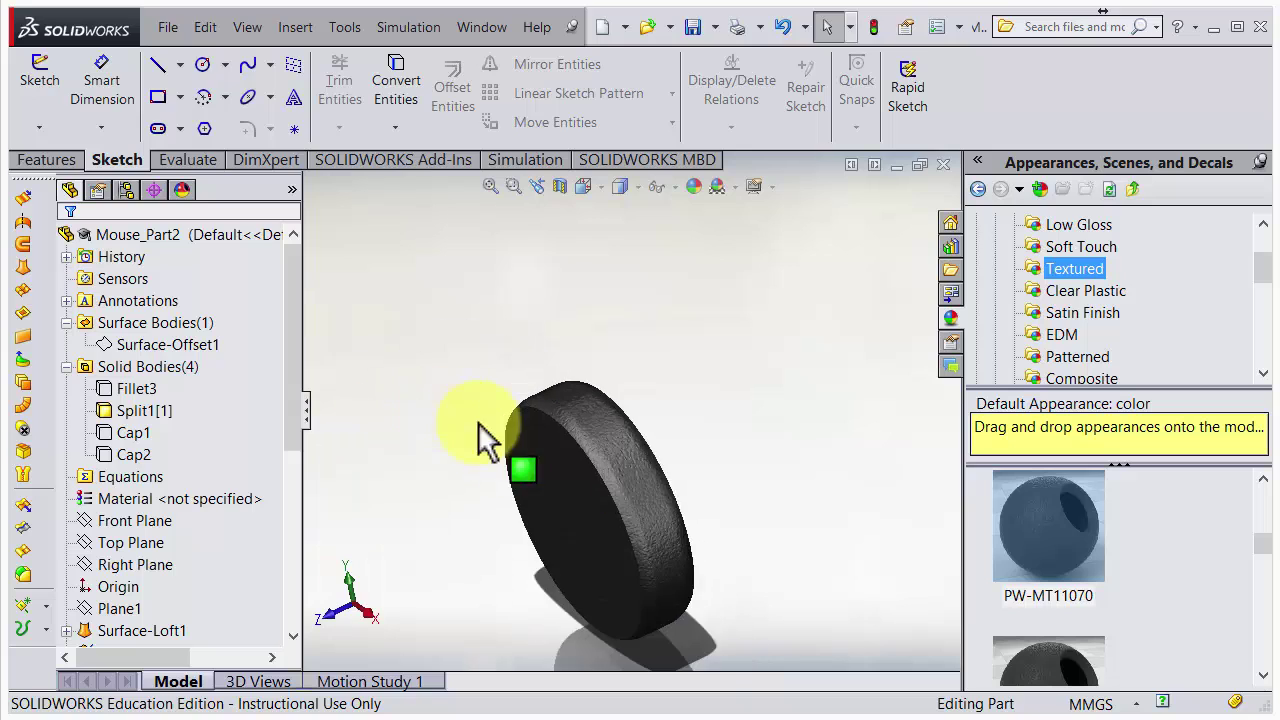
{"action": "left_click", "coordinate": [140, 409]}
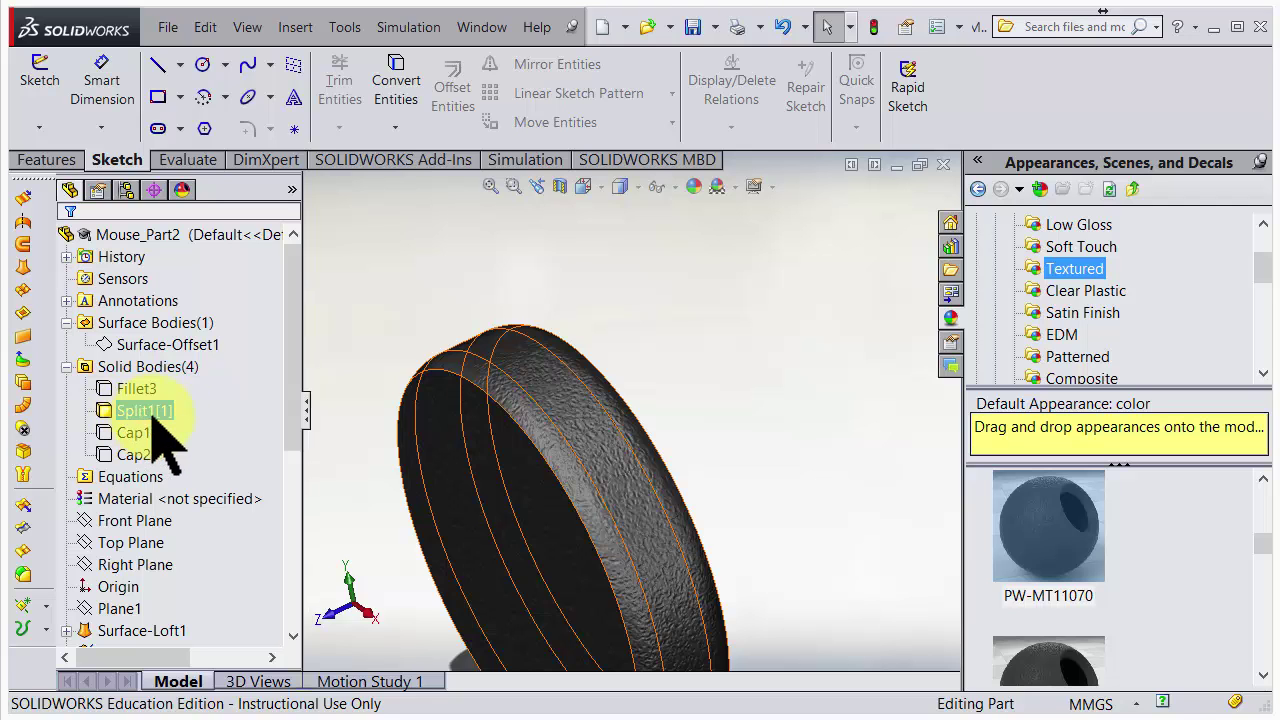
{"action": "middle_click_drag", "start_coordinate": [420, 495], "coordinate": [608, 363]}
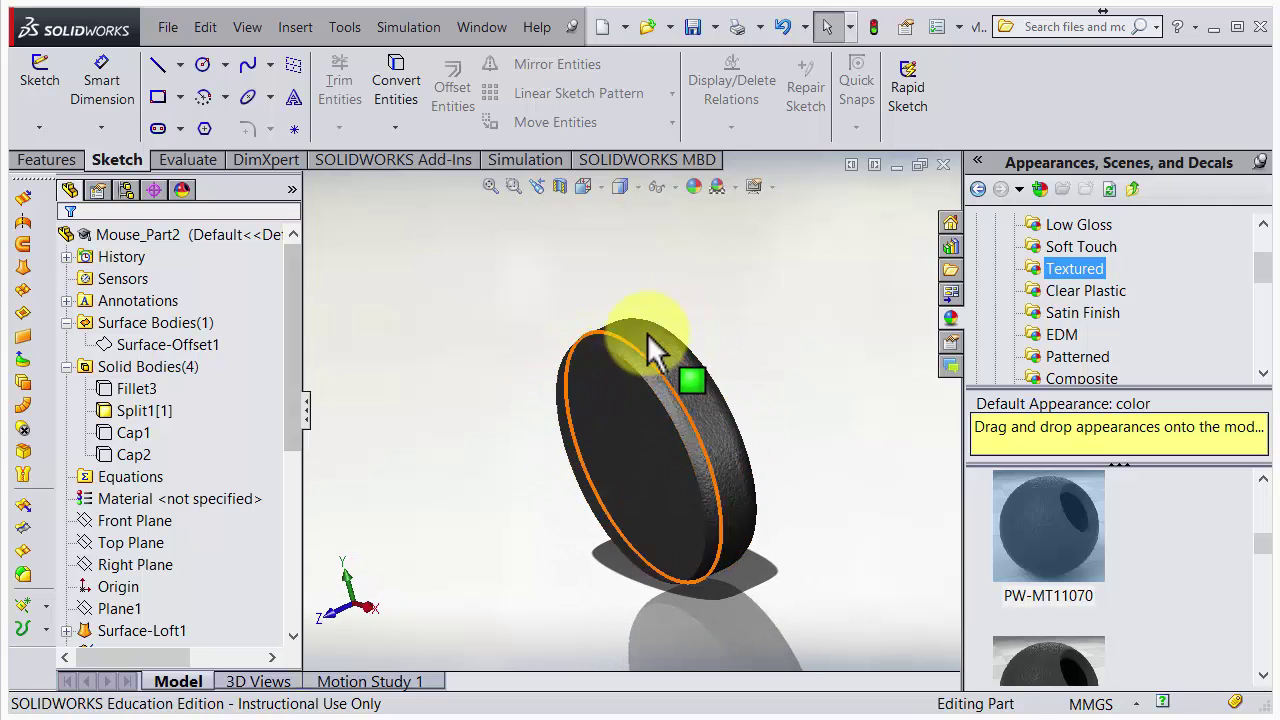
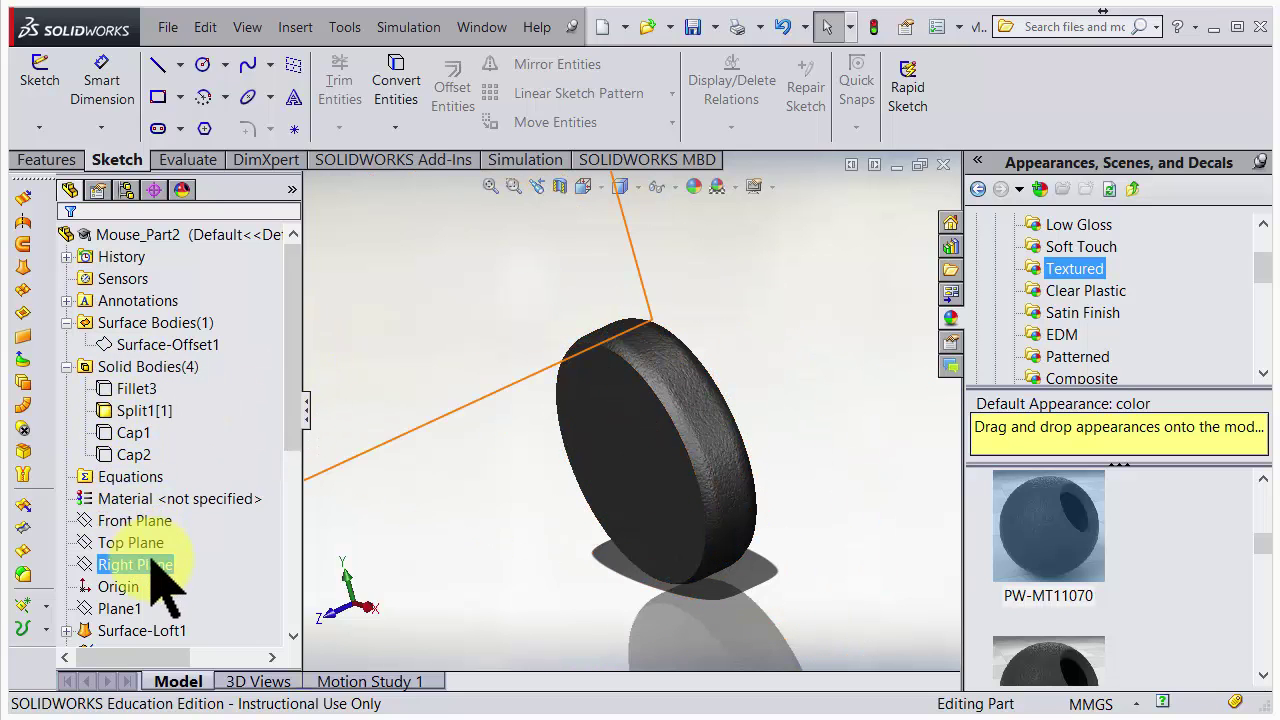
- Inspect the wheel and Plane2 from several angles, then show the Top Plane
{"action": "middle_click_drag", "start_coordinate": [480, 591], "coordinate": [580, 480]}
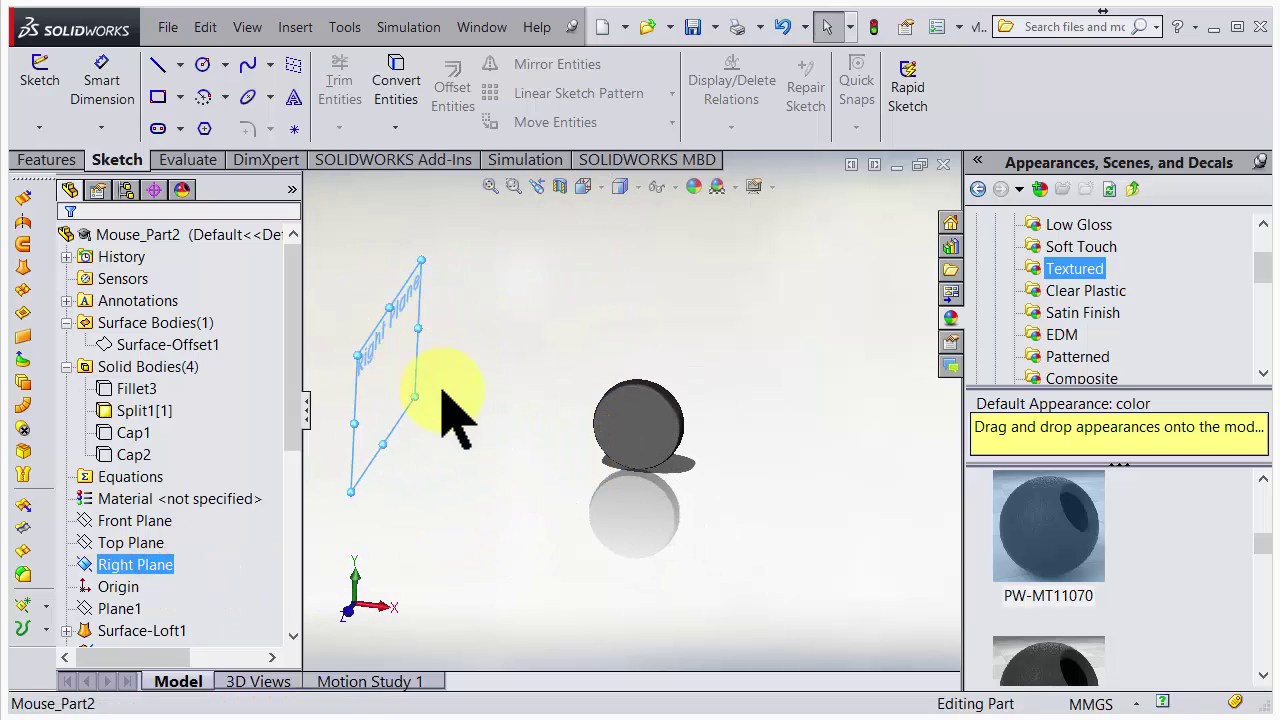
{"action": "middle_click_drag", "start_coordinate": [447, 405], "coordinate": [500, 471]}
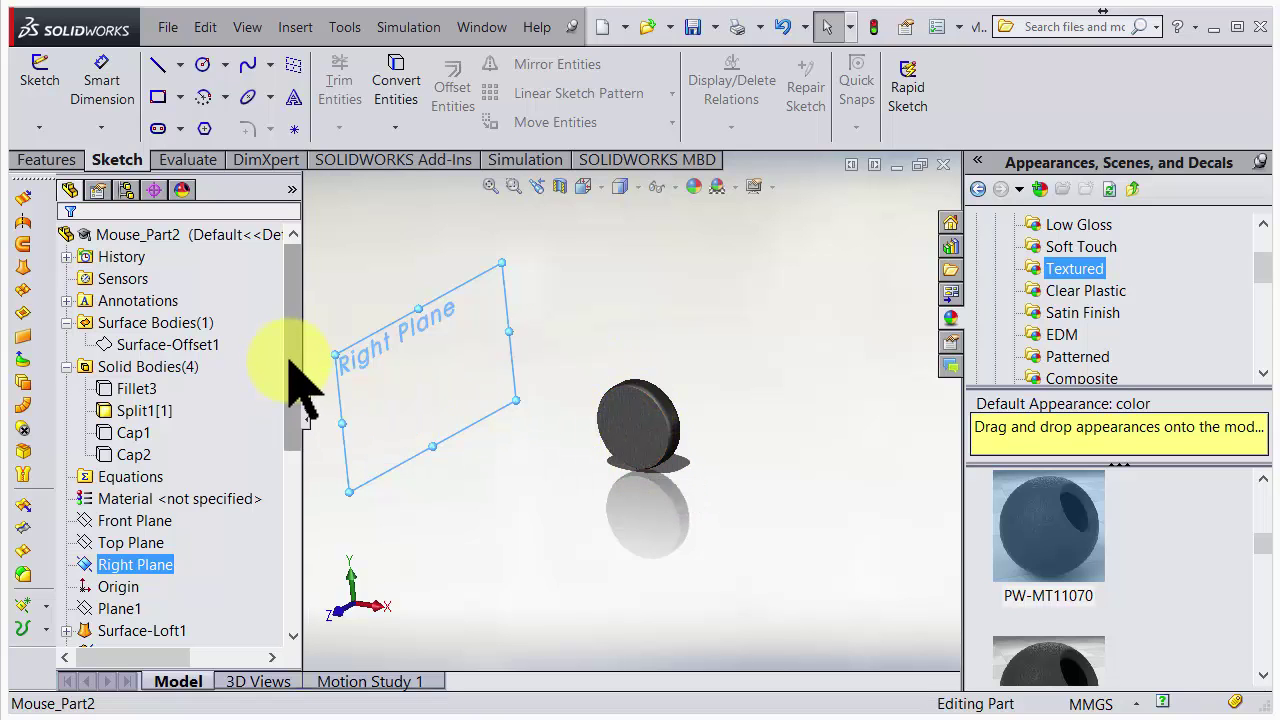
{"action": "left_click_drag", "start_coordinate": [294, 362], "coordinate": [133, 640]}
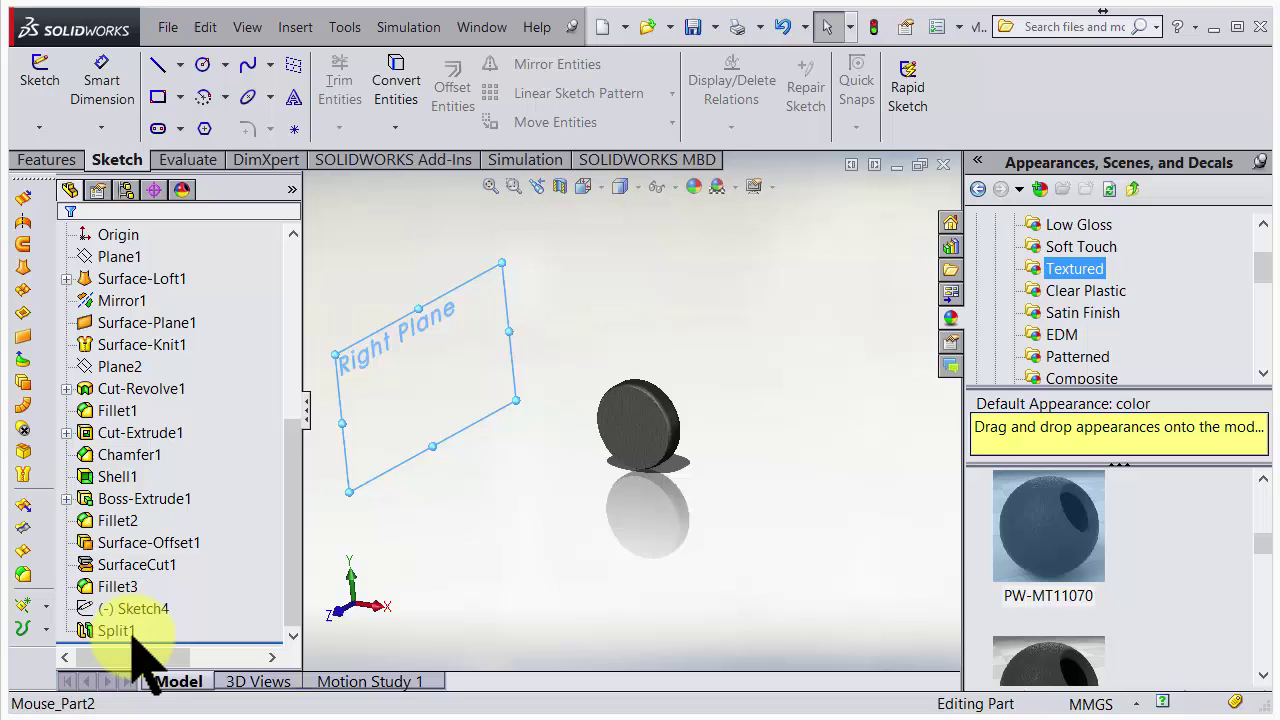
{"action": "left_click", "coordinate": [118, 368]}
{"action": "middle_click_drag", "start_coordinate": [300, 440], "coordinate": [455, 490]}
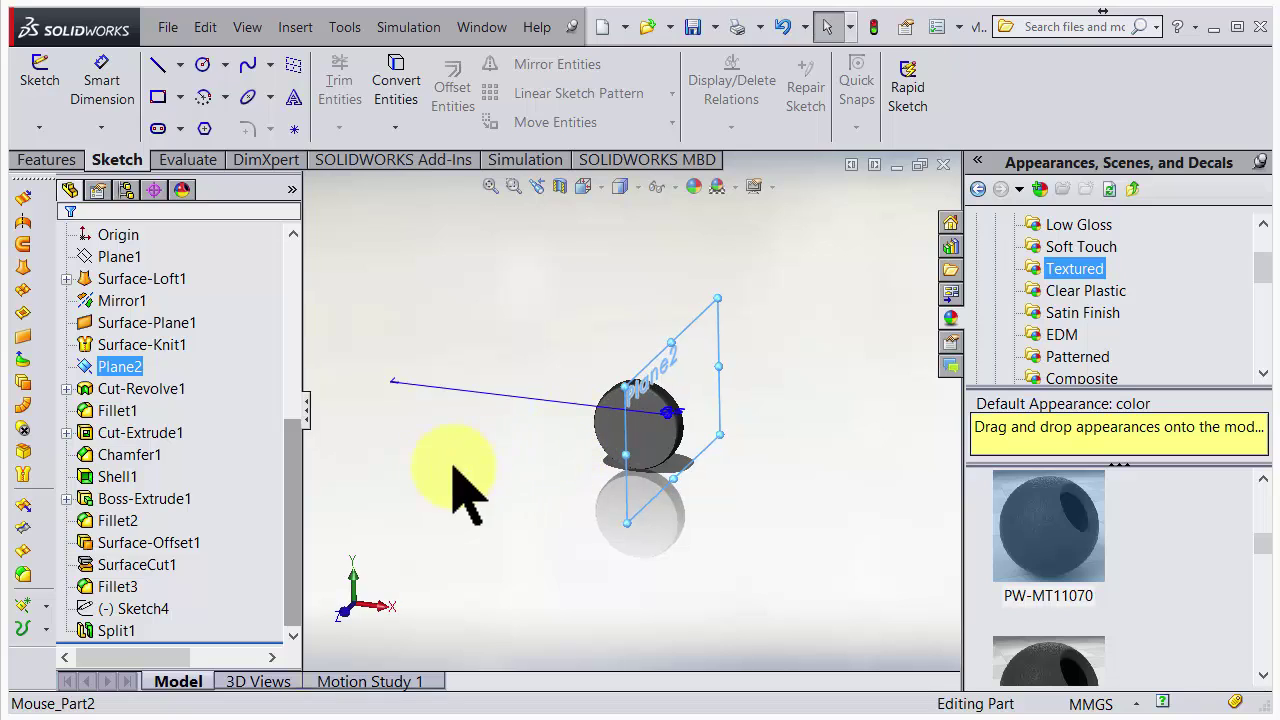
{"action": "scroll", "coordinate": [700, 475], "scroll_direction": "down", "scroll_amount": 3}
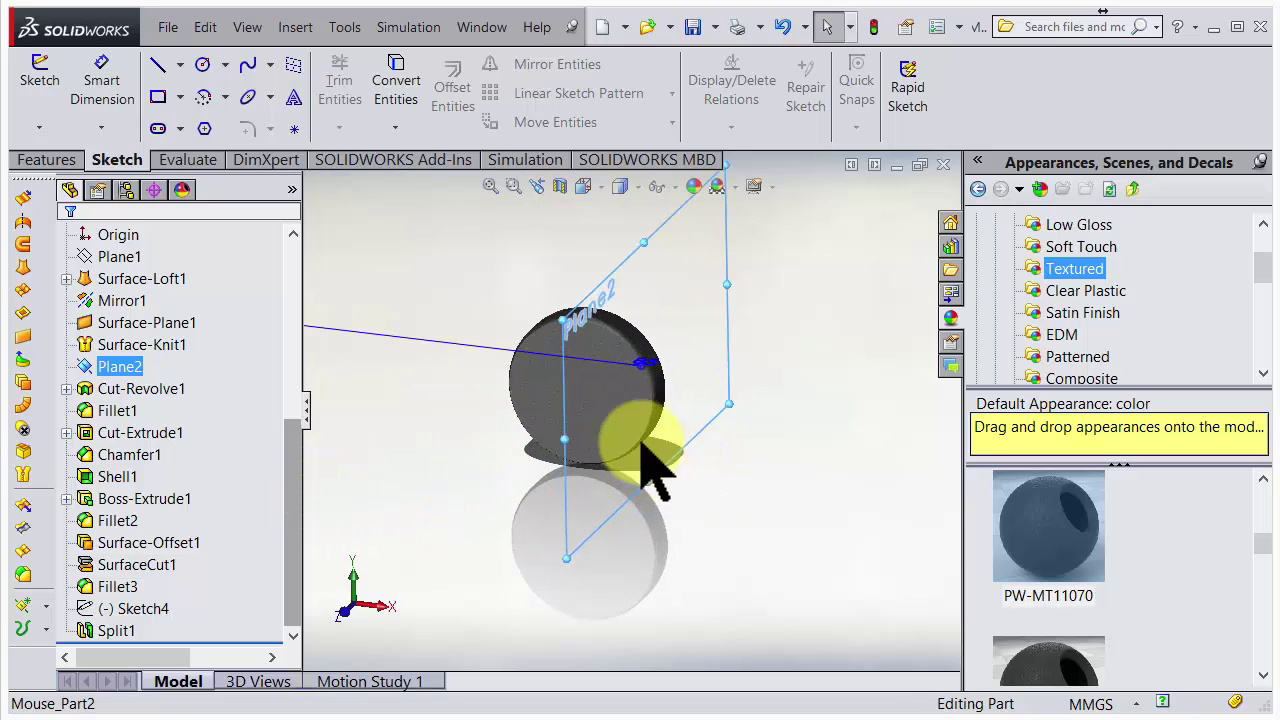
{"action": "left_click", "coordinate": [388, 472]}
{"action": "middle_click_drag", "start_coordinate": [500, 509], "coordinate": [466, 537]}
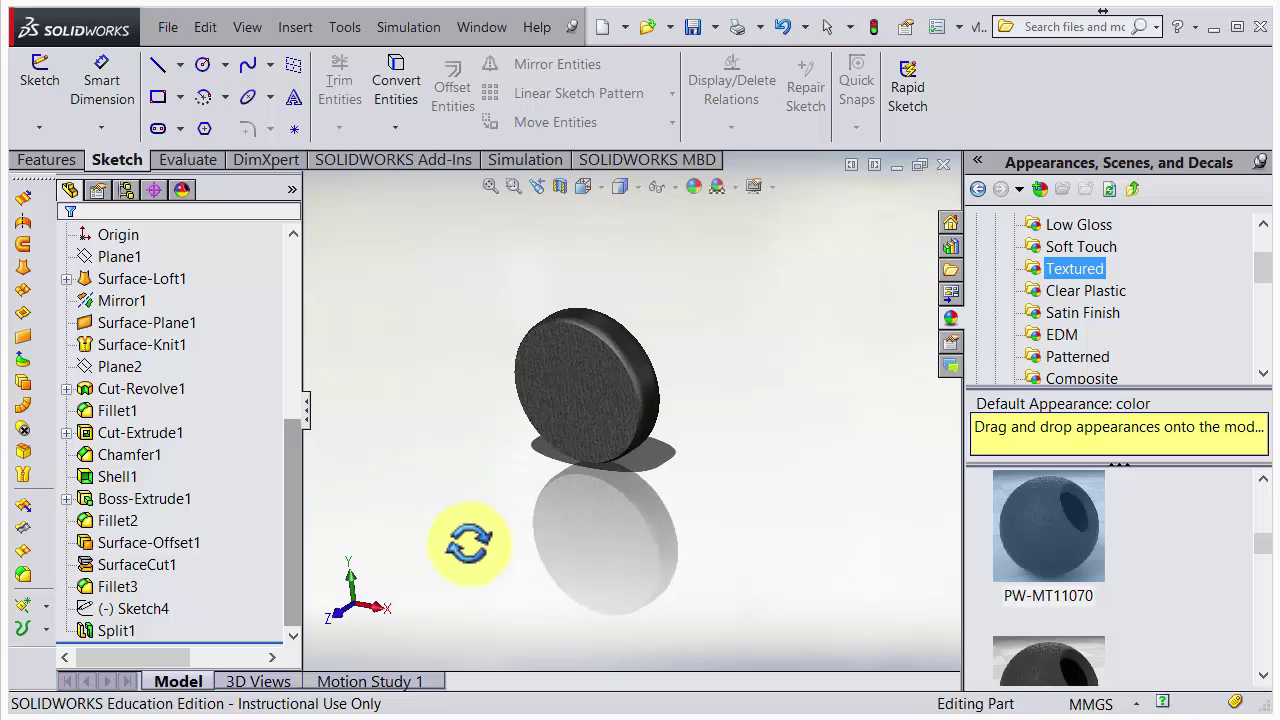
{"action": "scroll", "coordinate": [480, 540], "scroll_direction": "up", "scroll_amount": 5}
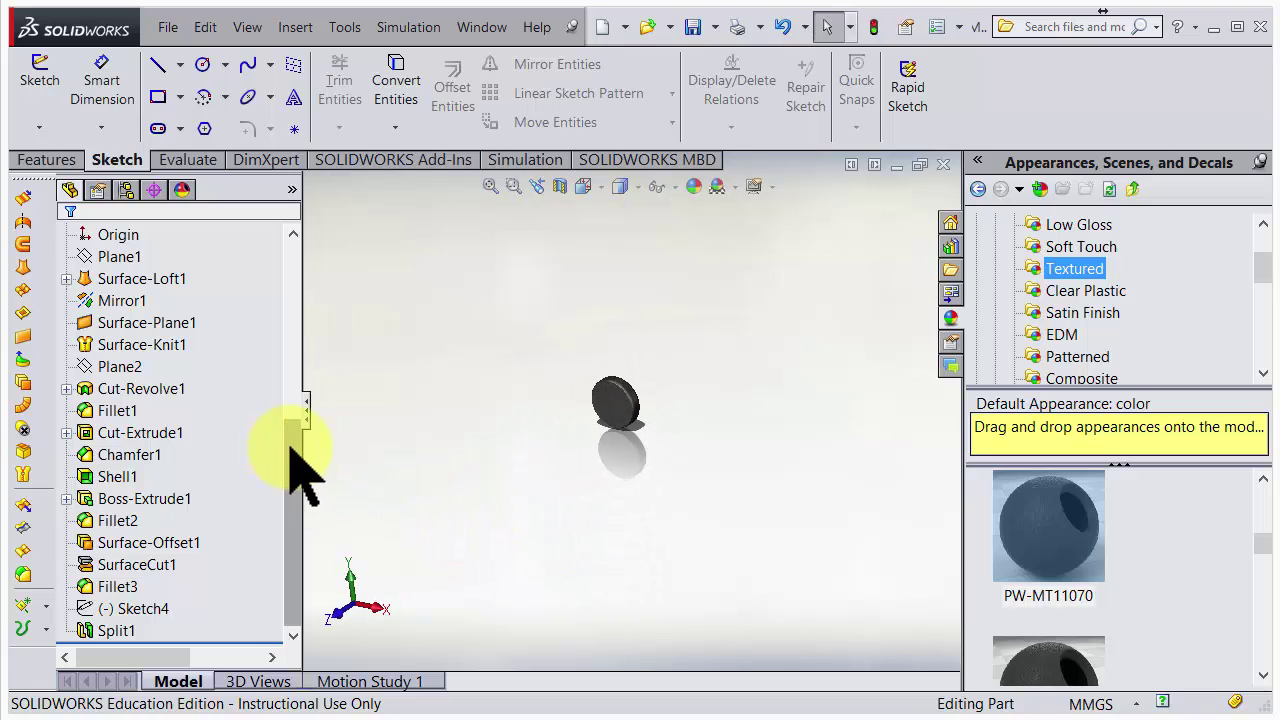
{"action": "left_click_drag", "start_coordinate": [289, 448], "coordinate": [286, 243]}
{"action": "left_click", "coordinate": [150, 366]}
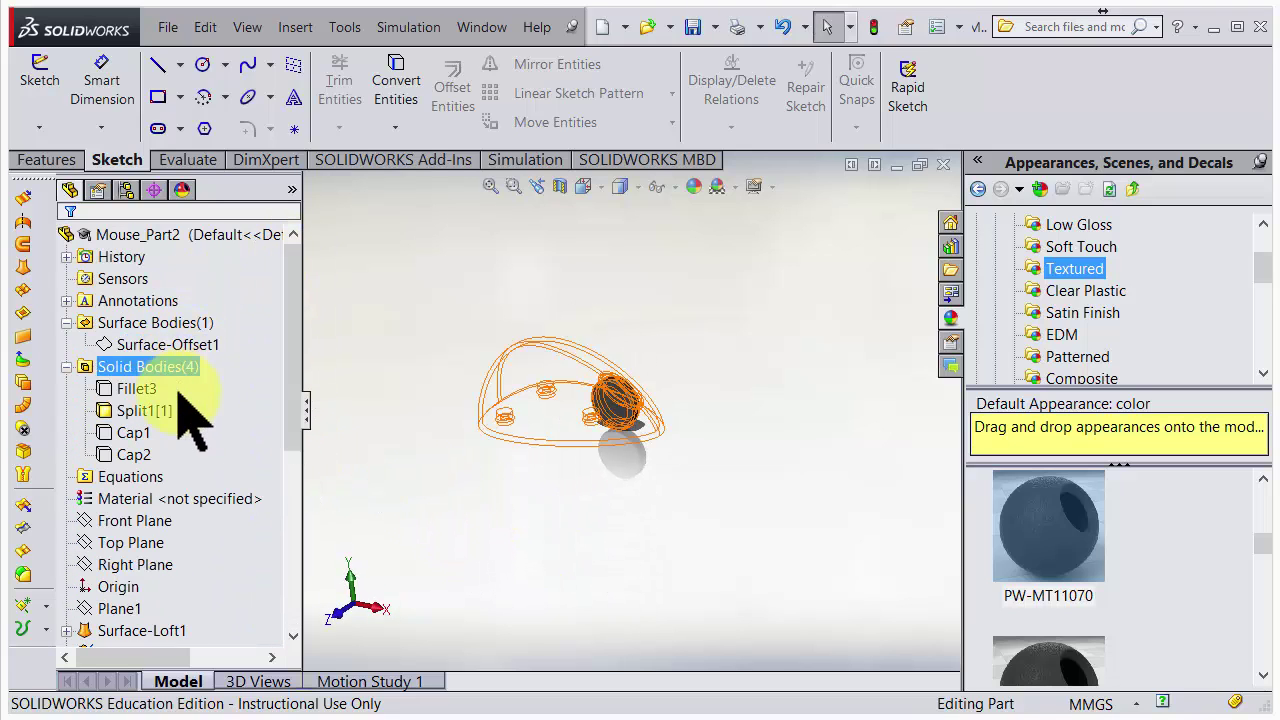
{"action": "left_click", "coordinate": [135, 542]}
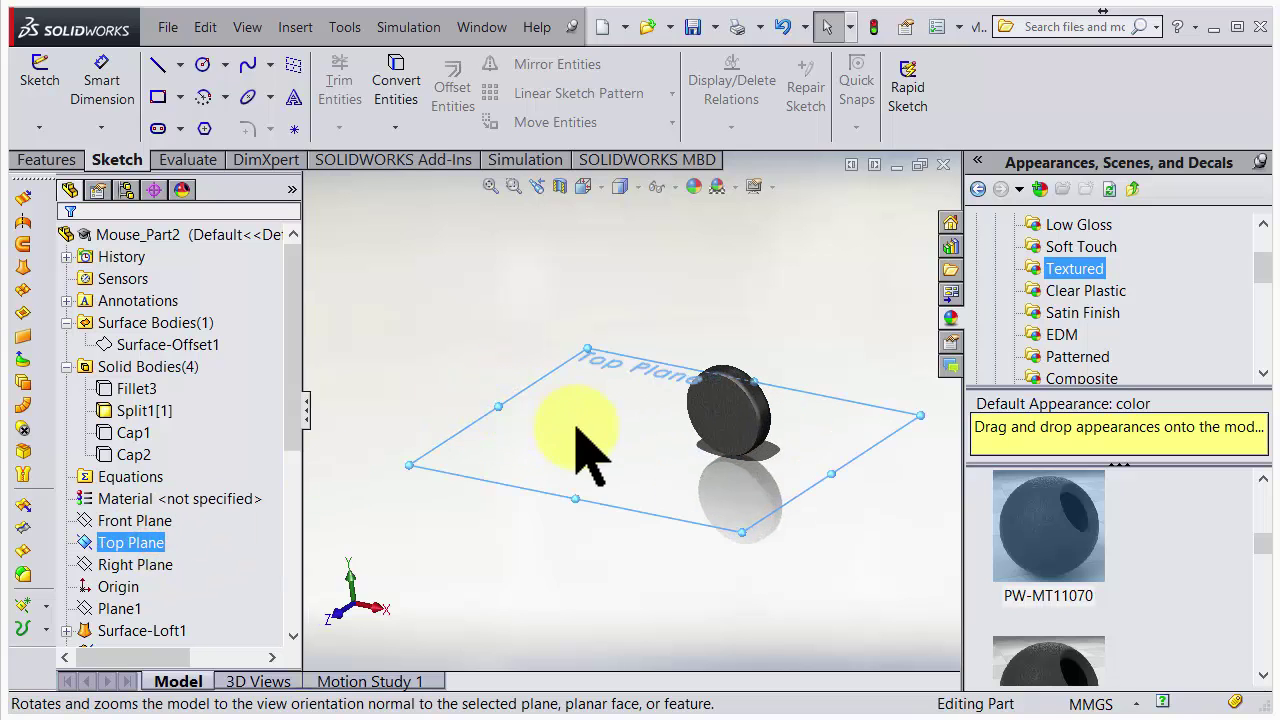
{"action": "scroll", "coordinate": [700, 470], "scroll_direction": "down", "scroll_amount": 5}
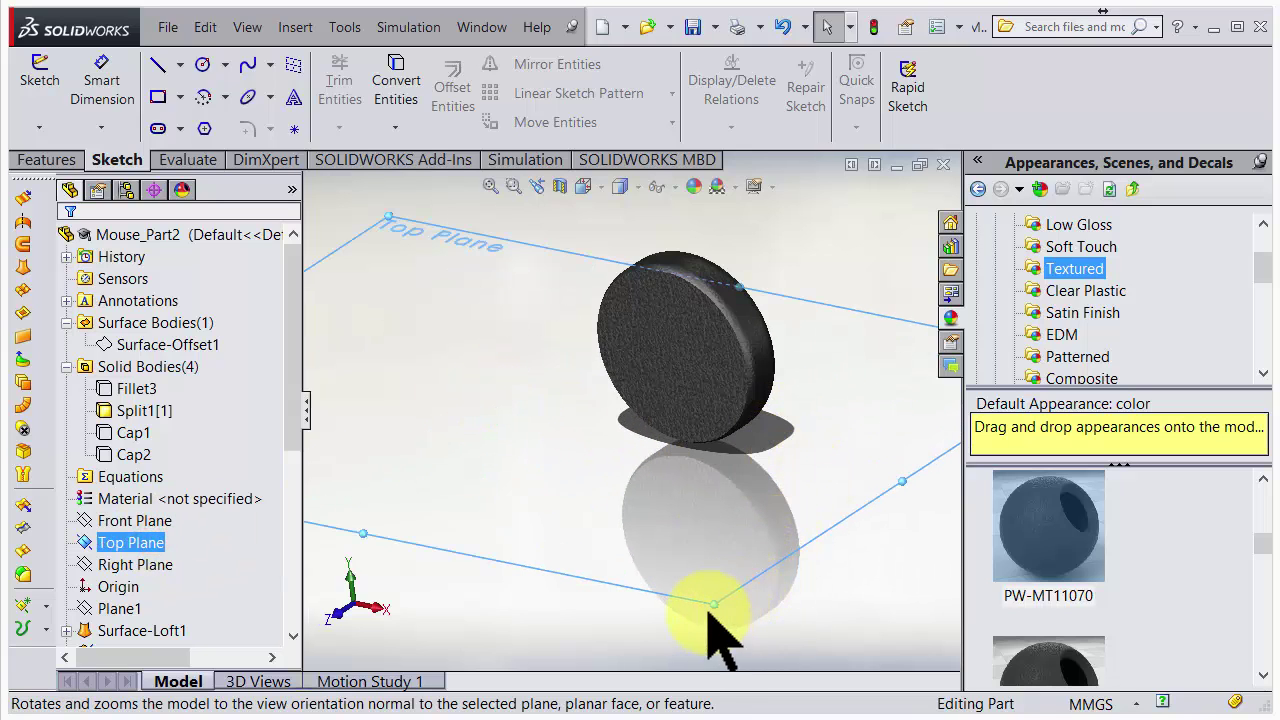
- Start a new plane from the Top Plane with First Reference set to Parallel
{"action": "left_click_drag", "start_coordinate": [710, 603], "coordinate": [760, 522], "text": "ctrl"}
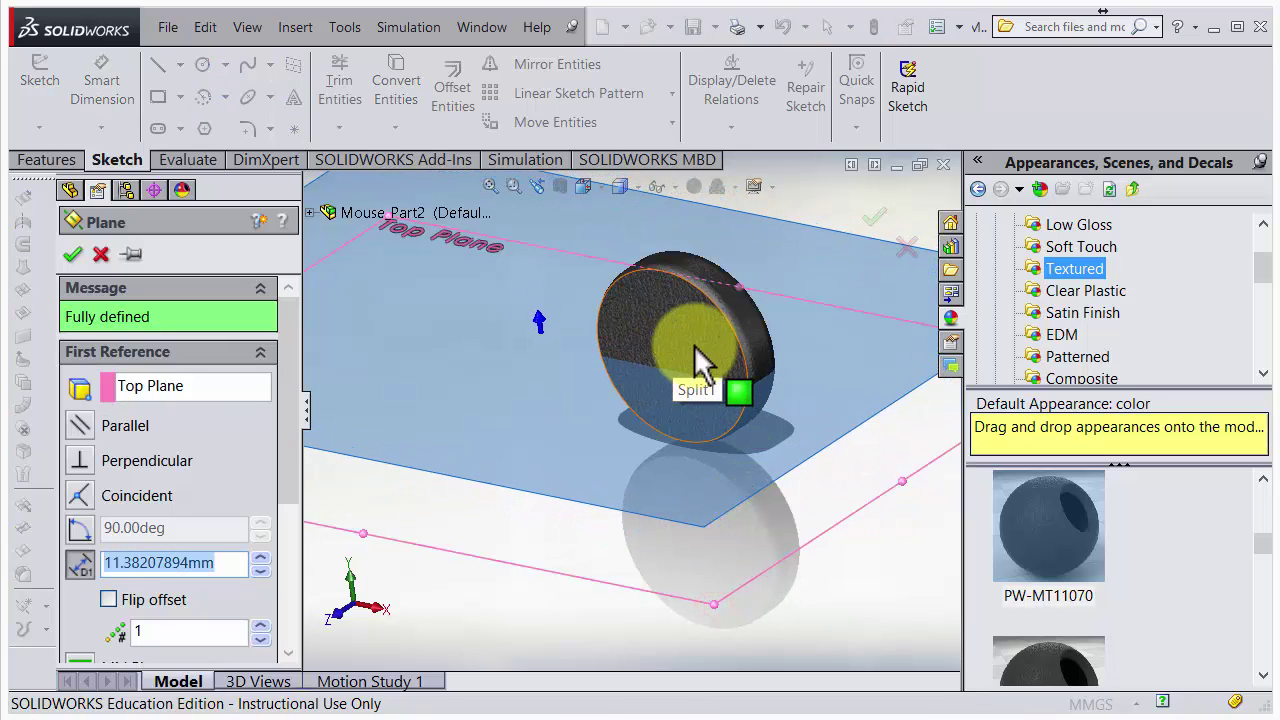
{"action": "left_click_drag", "start_coordinate": [290, 402], "coordinate": [288, 526]}
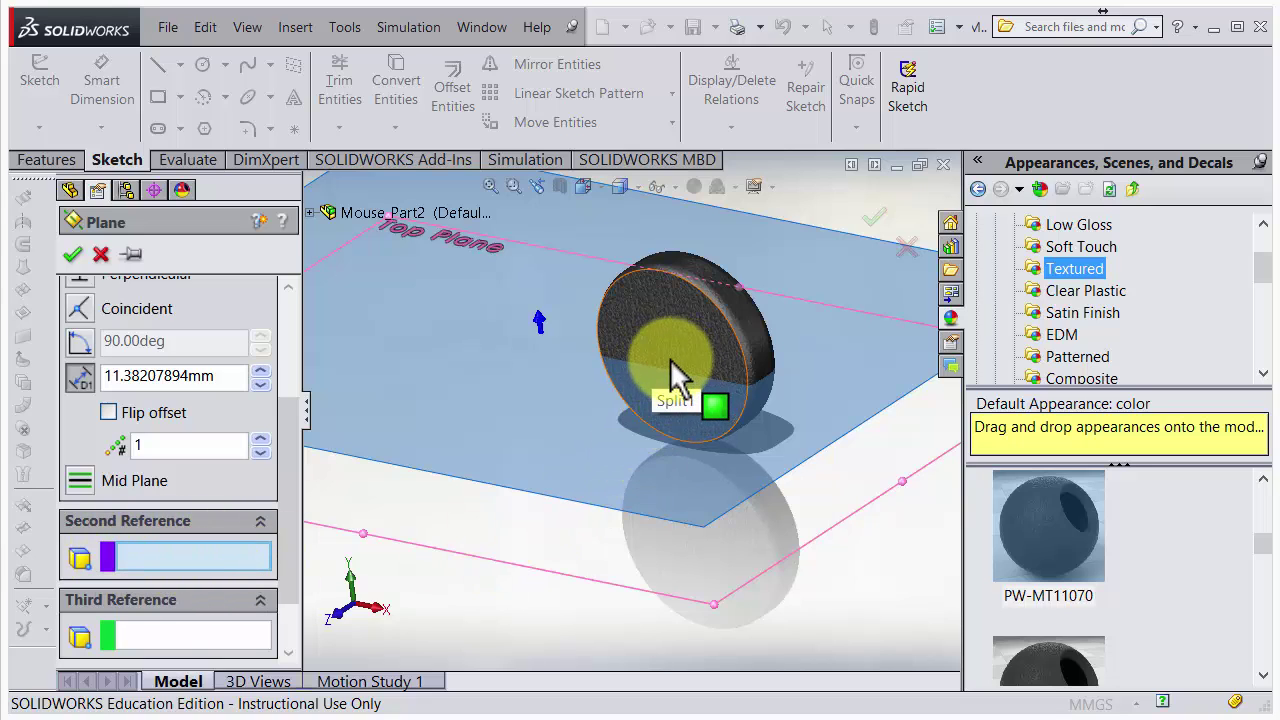
{"action": "left_click_drag", "start_coordinate": [290, 424], "coordinate": [314, 366]}
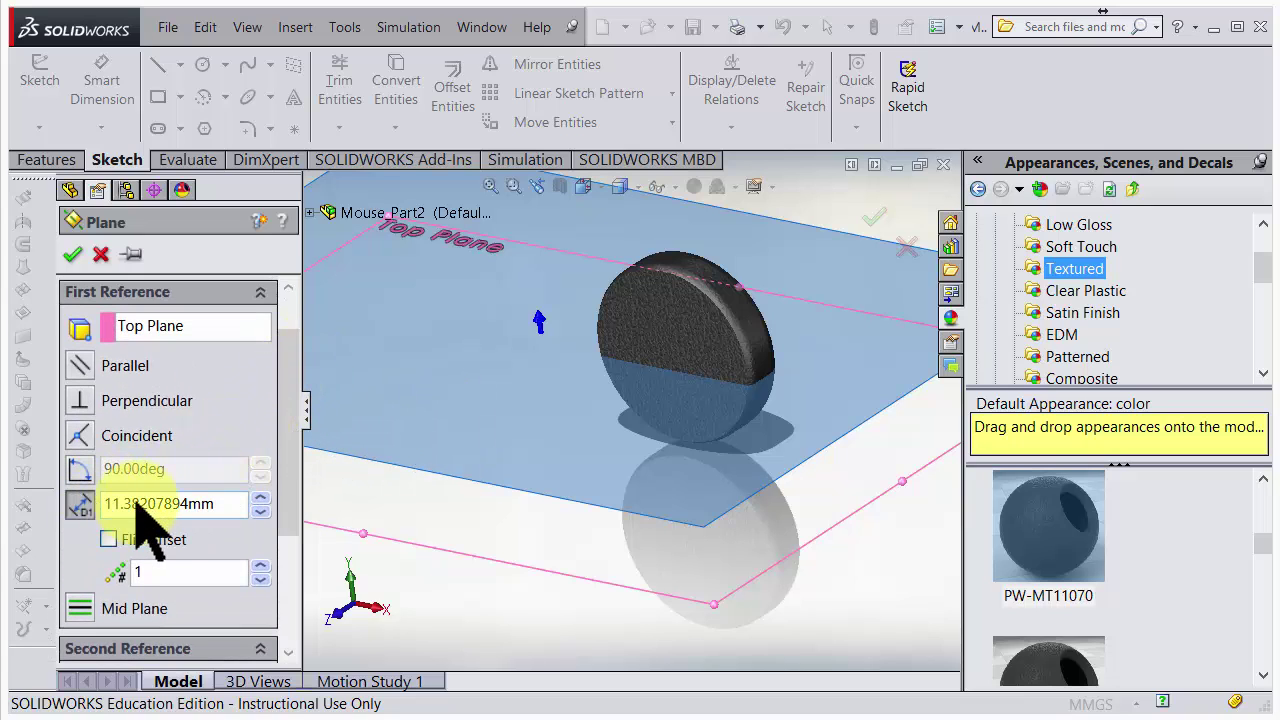
{"action": "left_click", "coordinate": [81, 365]}
{"action": "middle_click_drag", "start_coordinate": [708, 603], "coordinate": [712, 500]}
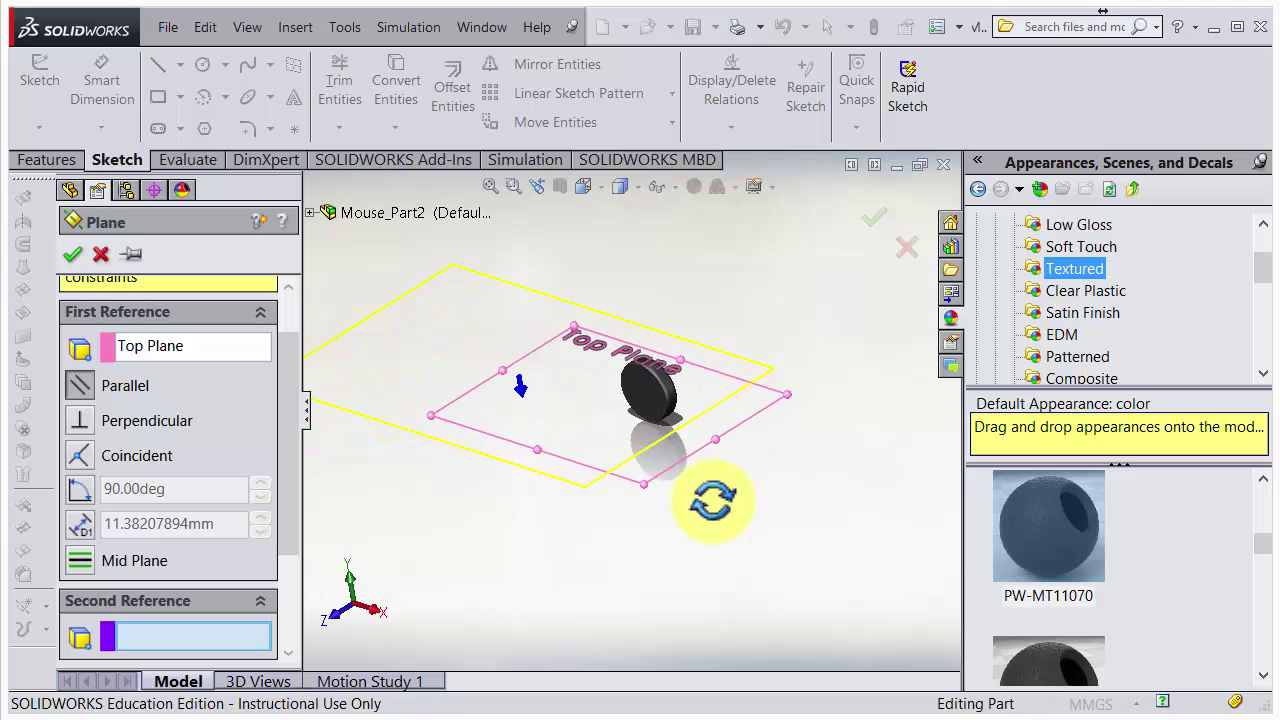
{"action": "left_click", "coordinate": [636, 388]}
{"action": "scroll", "coordinate": [674, 371], "scroll_direction": "down", "scroll_amount": 5}
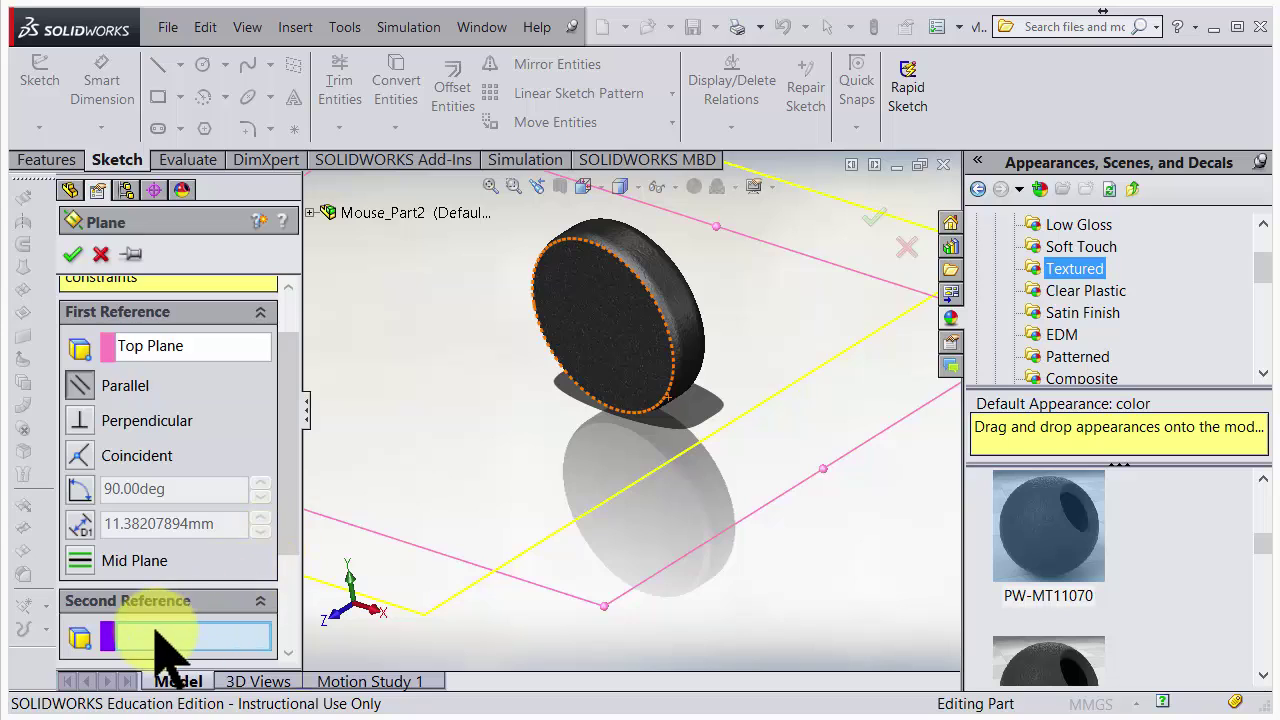
{"action": "scroll", "coordinate": [463, 409], "scroll_direction": "down", "scroll_amount": 3}
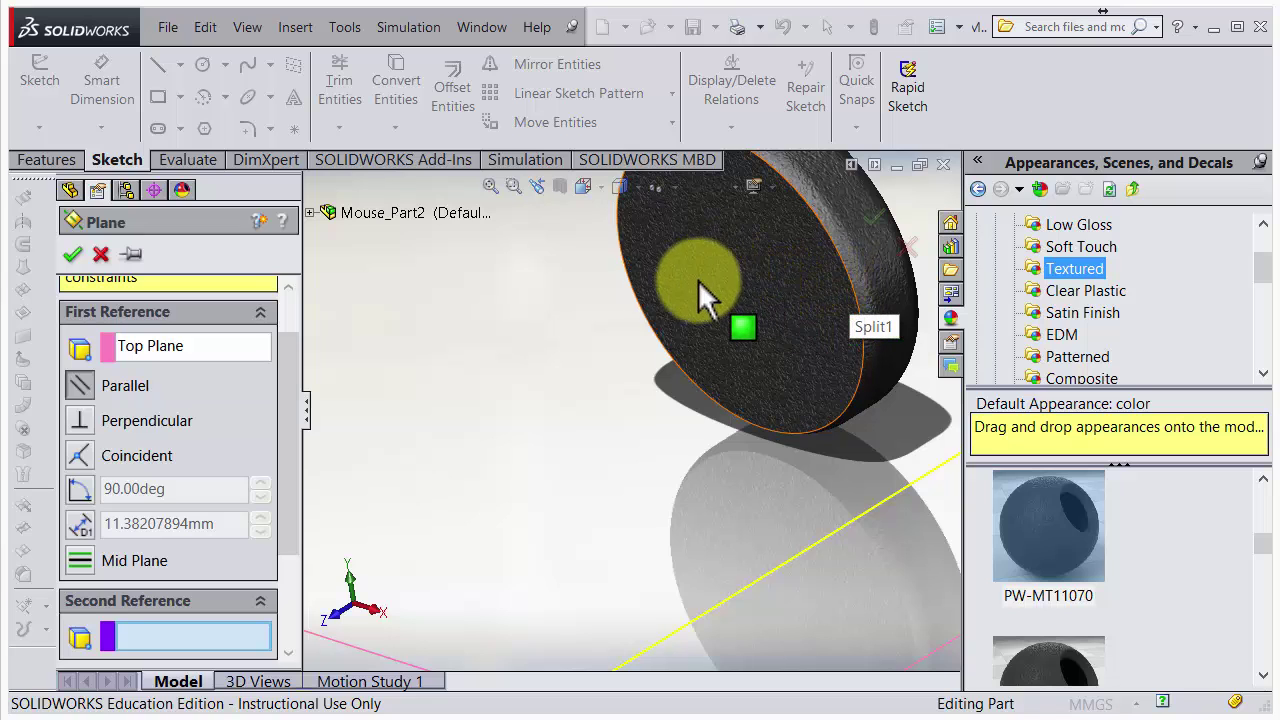
{"action": "scroll", "coordinate": [751, 282], "scroll_direction": "up", "scroll_amount": 3}
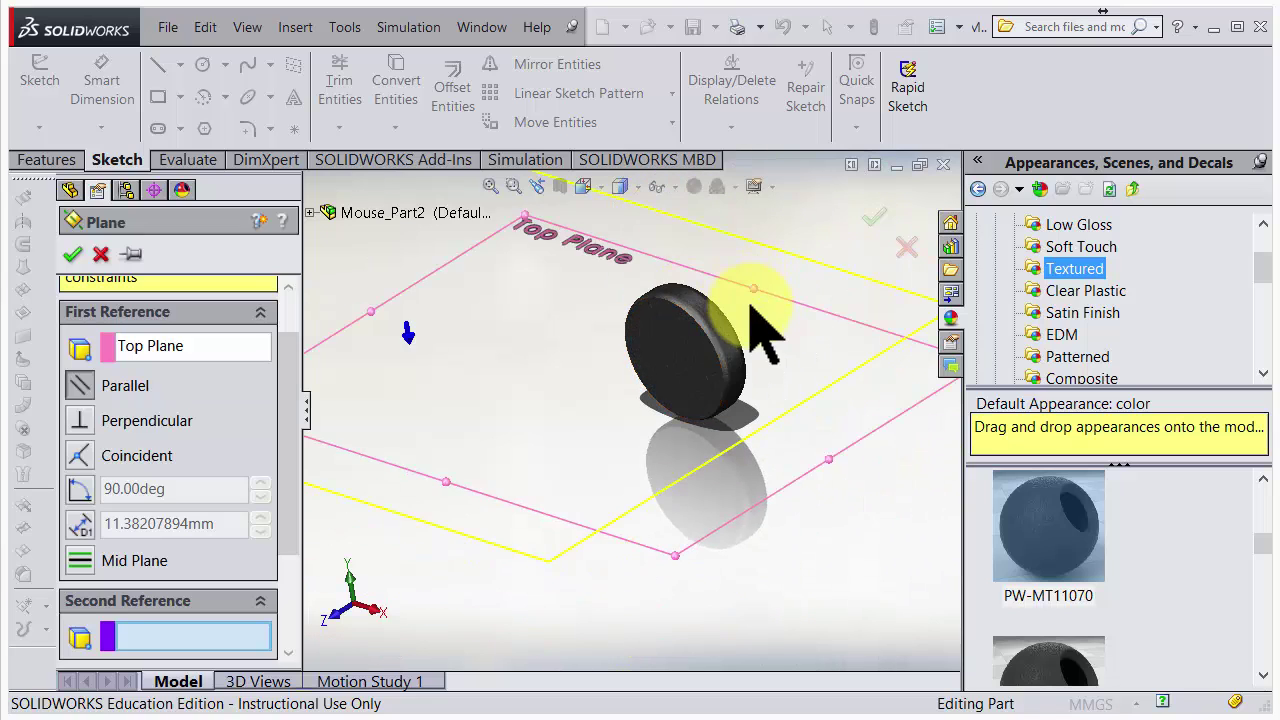
- Expand Boss-Extrude1 in the flyout feature tree to reveal Sketch3
{"action": "left_click", "coordinate": [311, 212]}
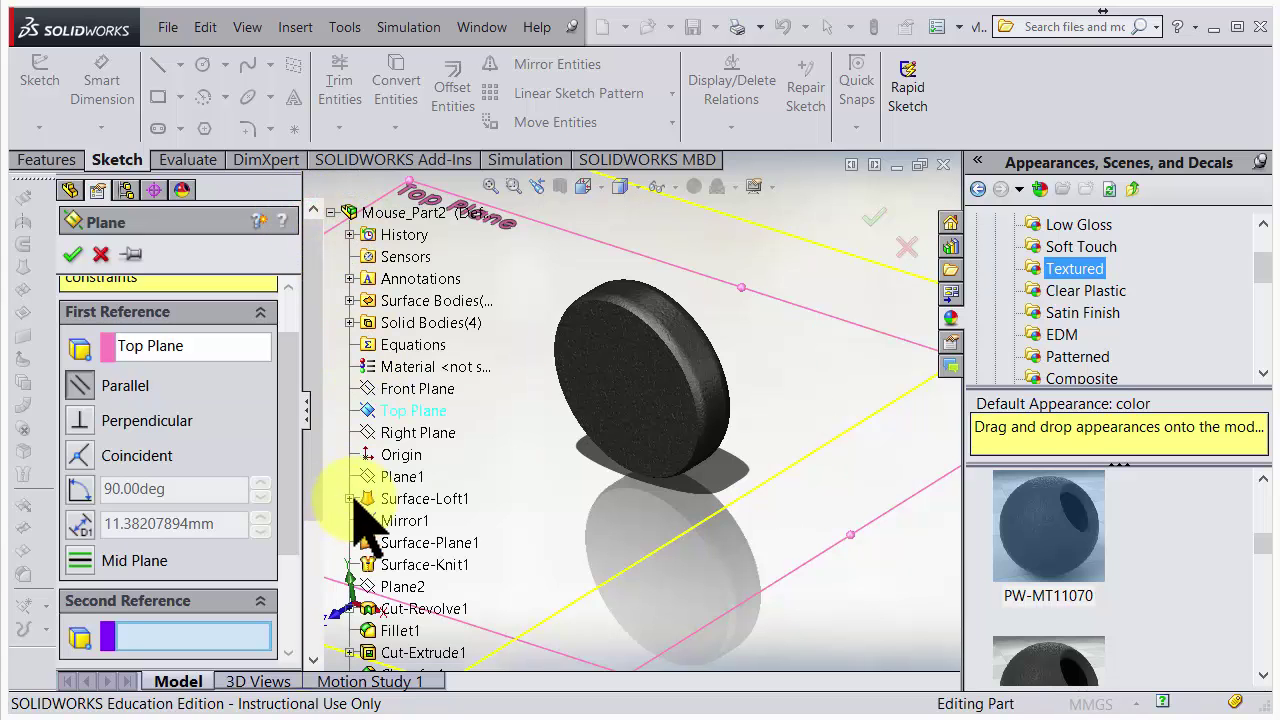
{"action": "scroll", "coordinate": [380, 505], "scroll_direction": "down", "scroll_amount": 3}
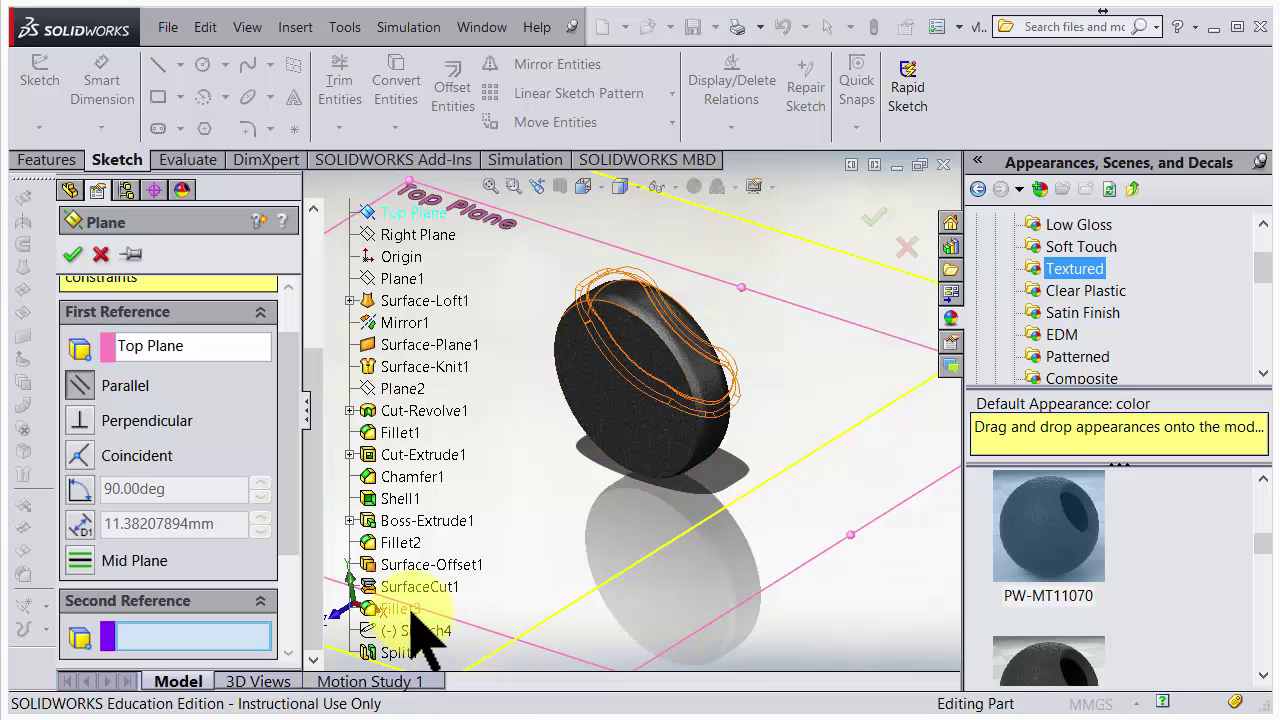
{"action": "left_click", "coordinate": [349, 520]}
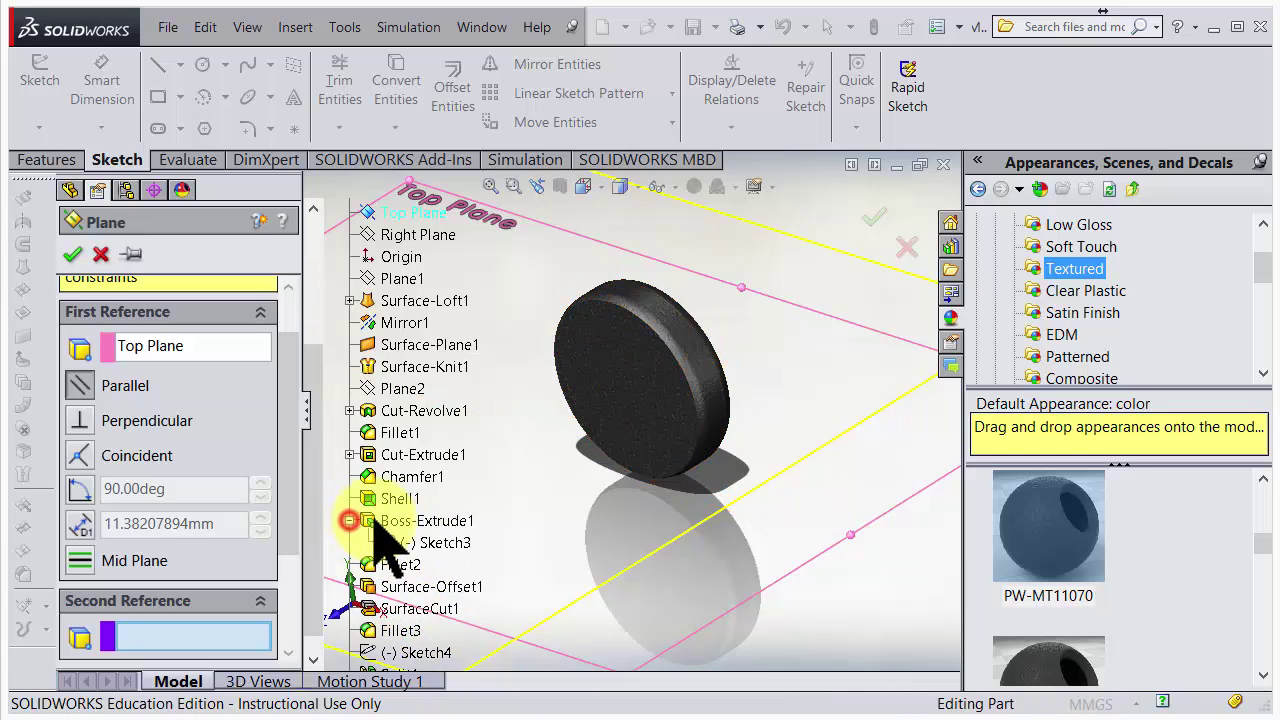
- Show Sketch3 and create Plane3 through its centre point, parallel to the Top Plane
{"action": "right_click", "coordinate": [440, 565]}
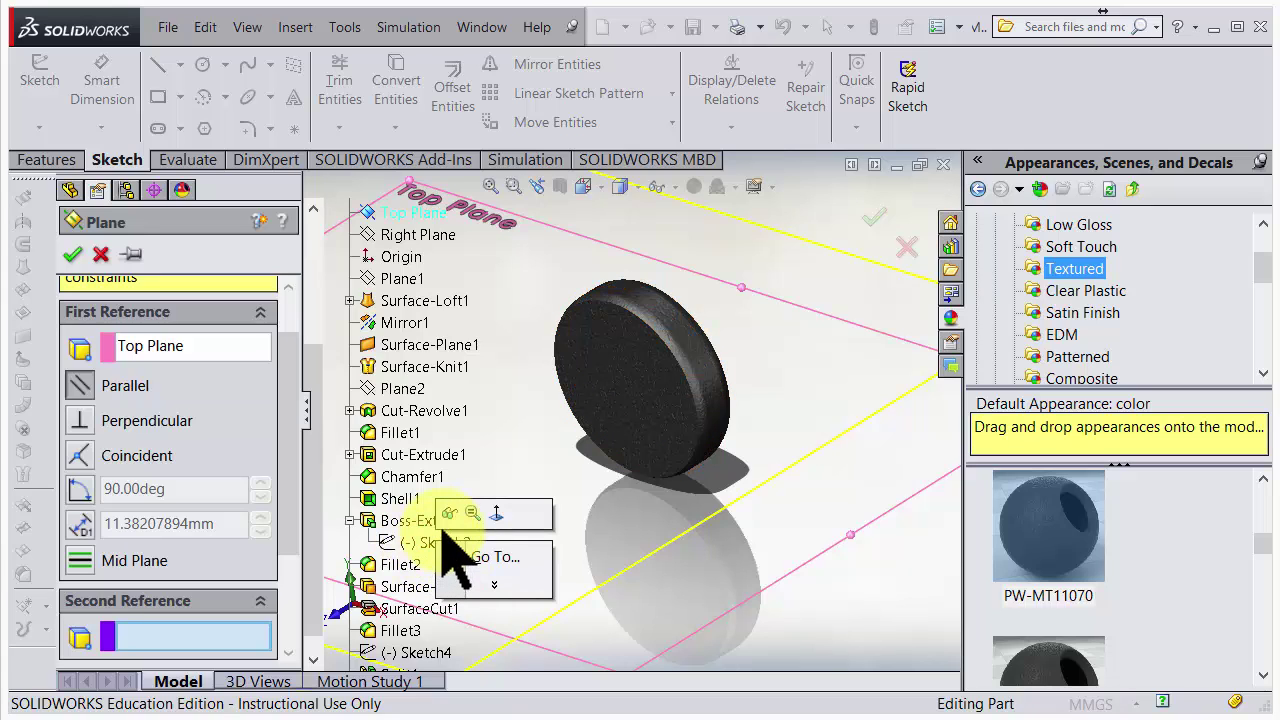
{"action": "left_click", "coordinate": [450, 514]}
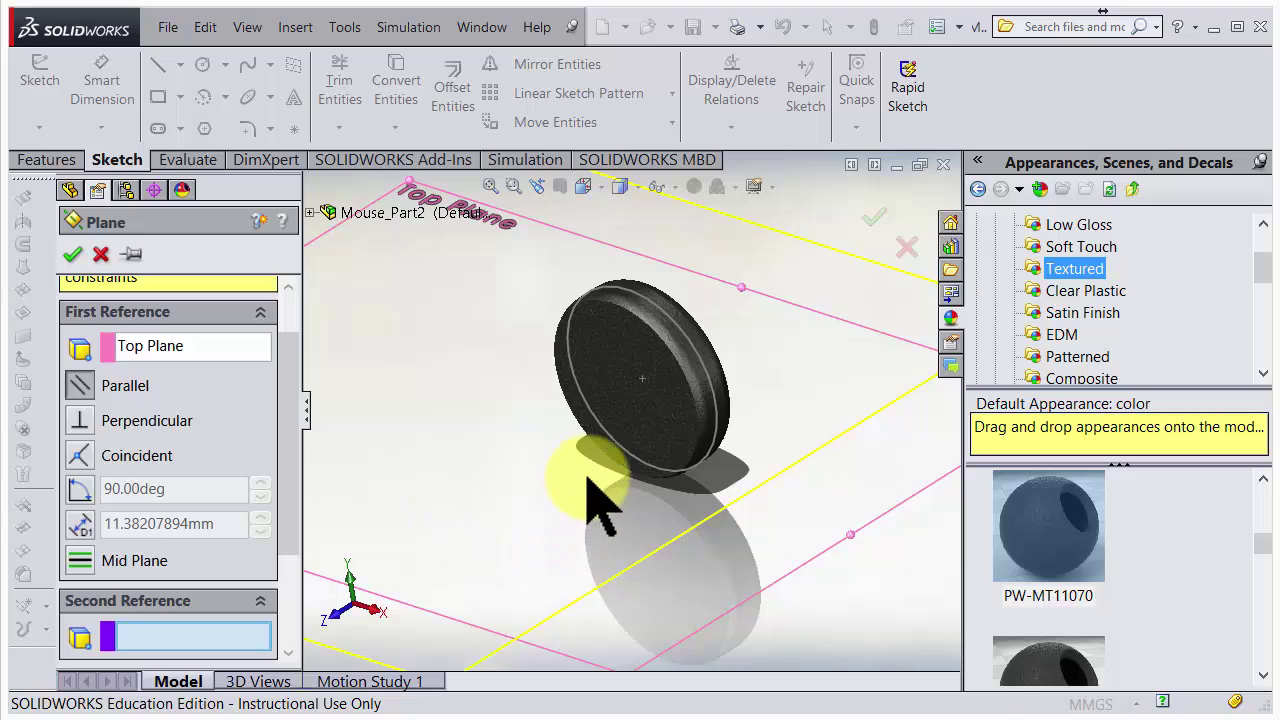
{"action": "middle_click_drag", "start_coordinate": [586, 483], "coordinate": [623, 401]}
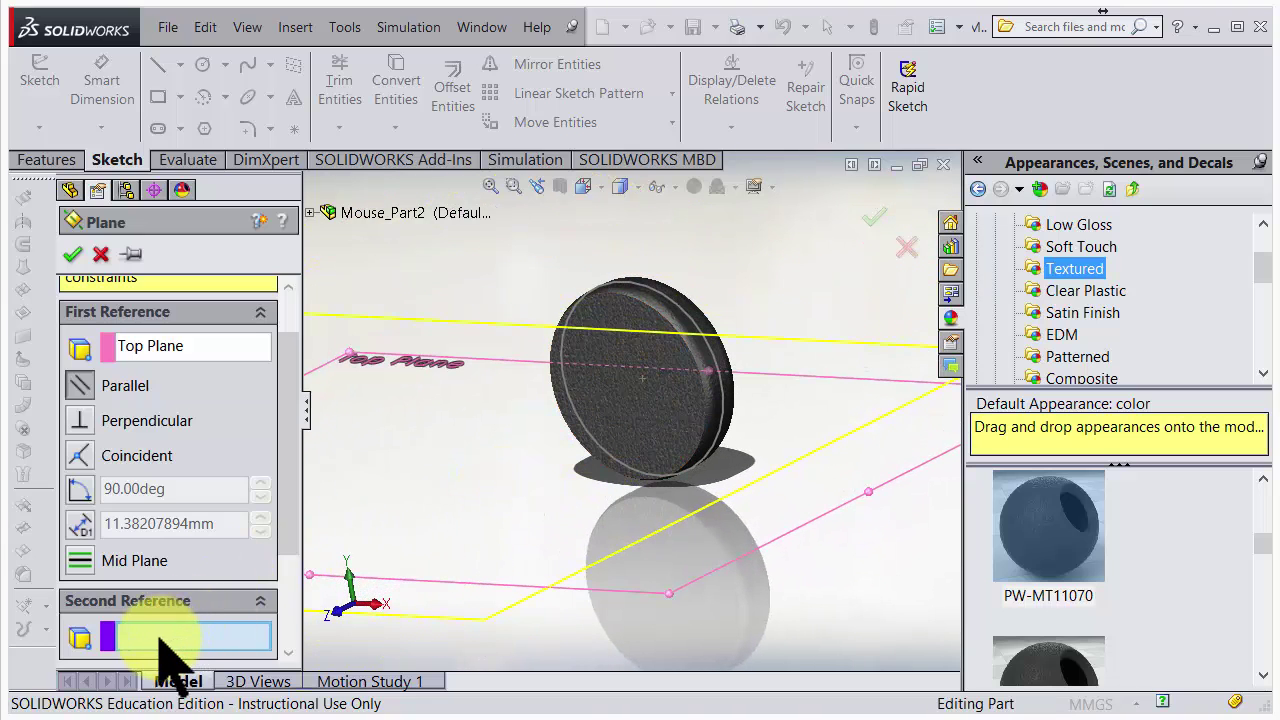
{"action": "left_click_drag", "start_coordinate": [285, 518], "coordinate": [287, 650]}
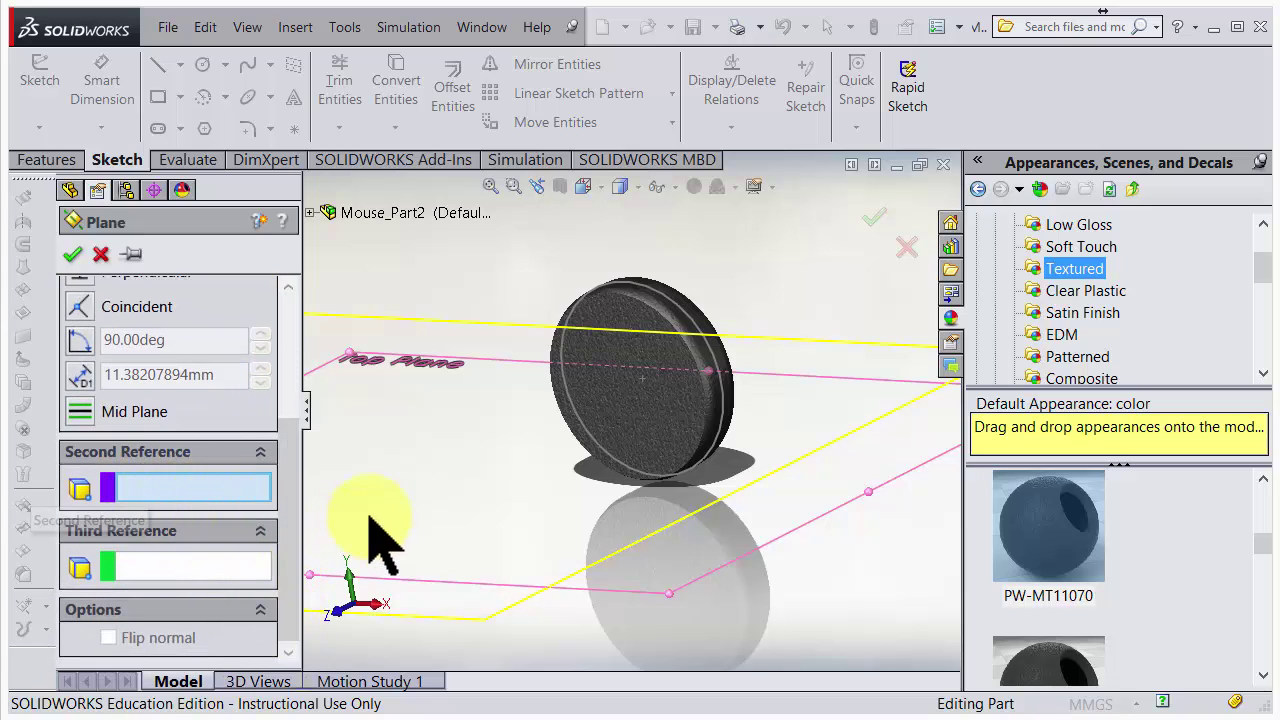
{"action": "left_click", "coordinate": [641, 383]}
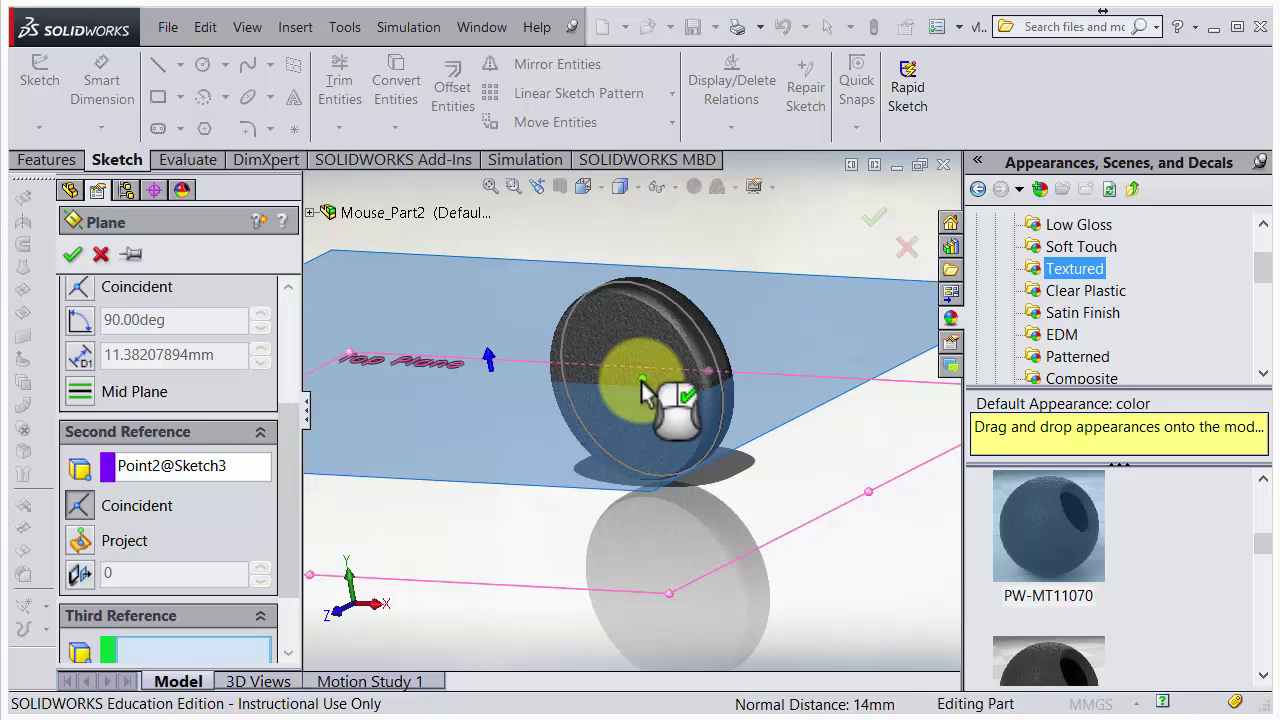
{"action": "middle_click_drag", "start_coordinate": [643, 388], "coordinate": [677, 409]}
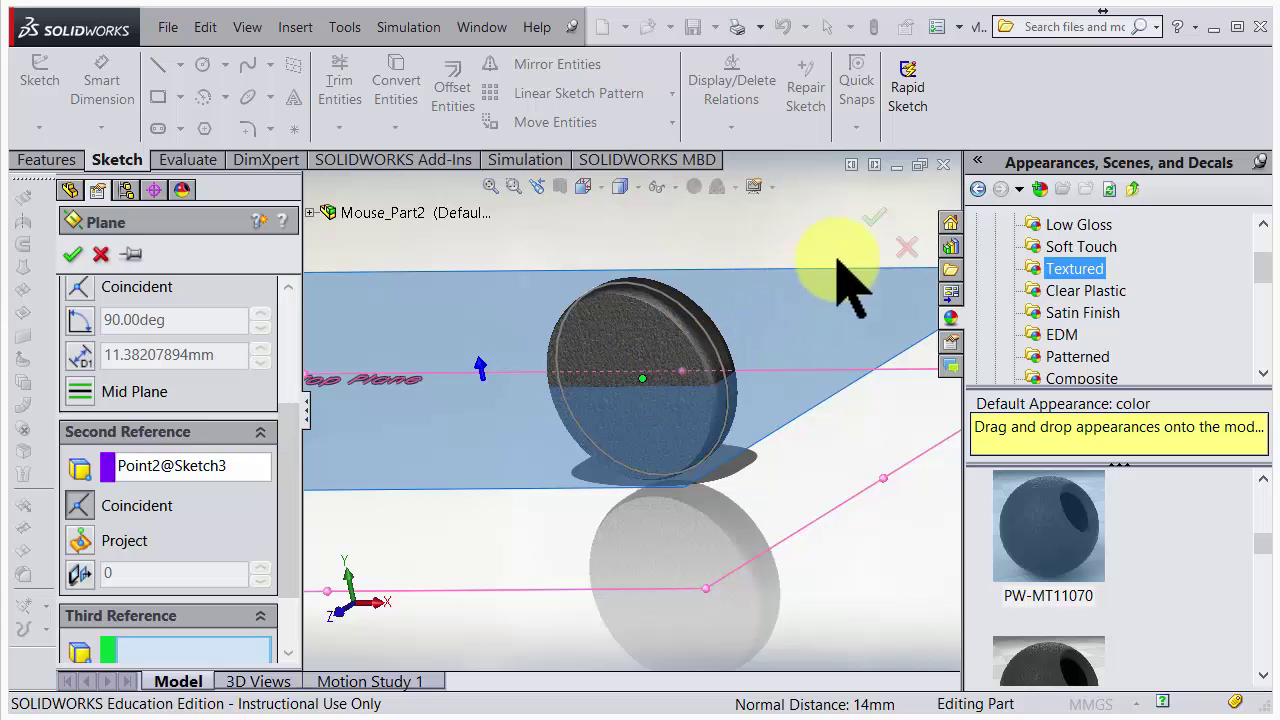
{"action": "left_click", "coordinate": [877, 218]}
- Drag Plane3's handles to shrink its outline snugly around the scroll wheel
{"action": "middle_click_drag", "start_coordinate": [871, 226], "coordinate": [630, 323]}
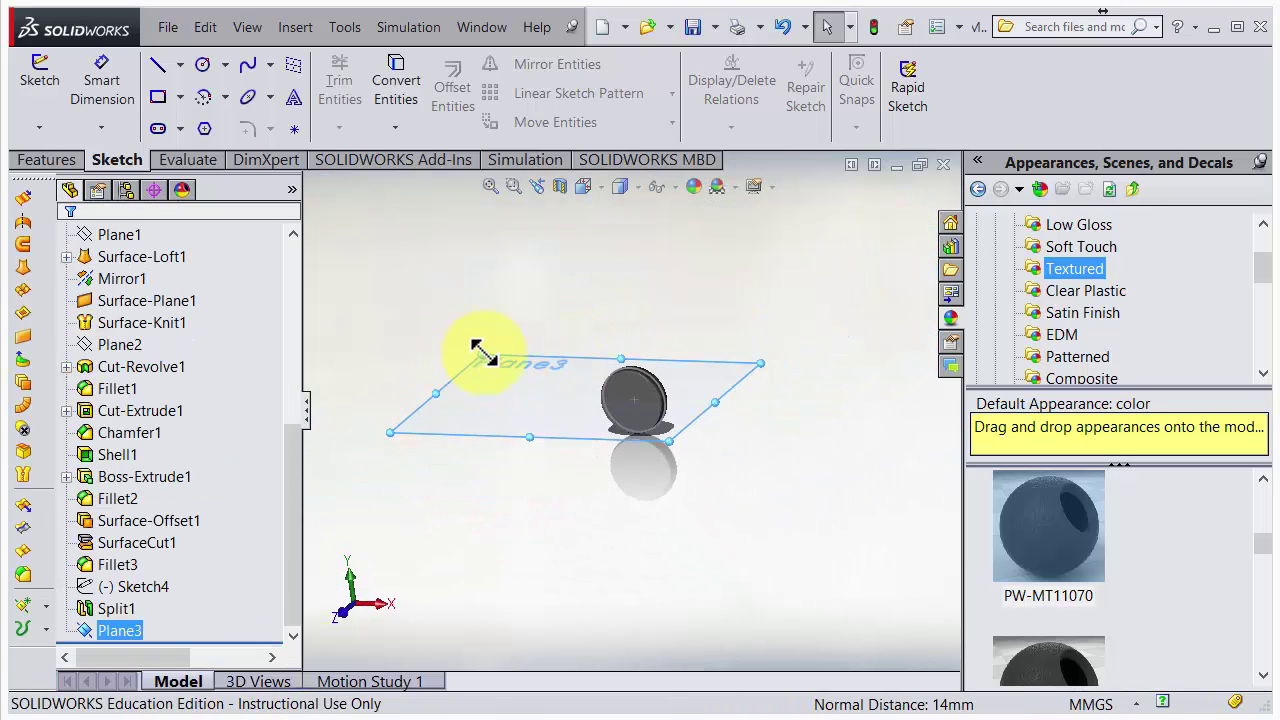
{"action": "left_click_drag", "start_coordinate": [484, 352], "coordinate": [597, 388]}
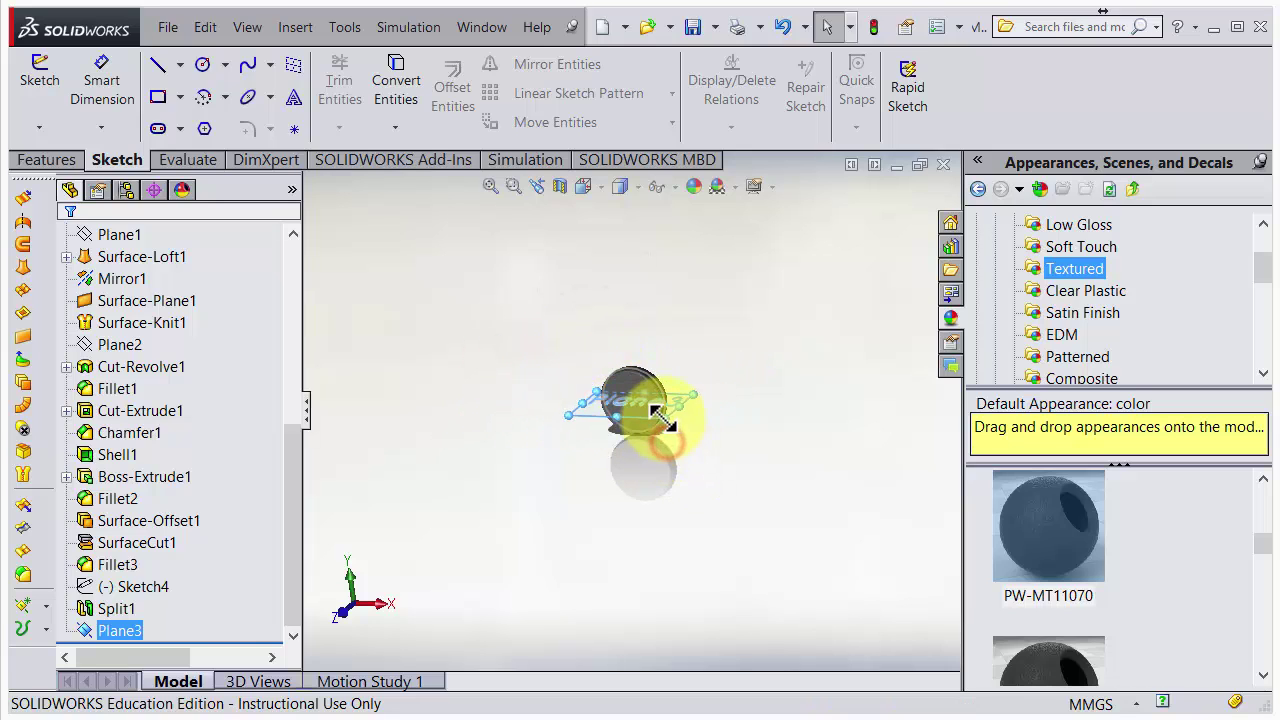
{"action": "scroll", "coordinate": [665, 418], "scroll_direction": "down", "scroll_amount": 5}
{"action": "middle_click_drag", "start_coordinate": [657, 434], "coordinate": [565, 478]}
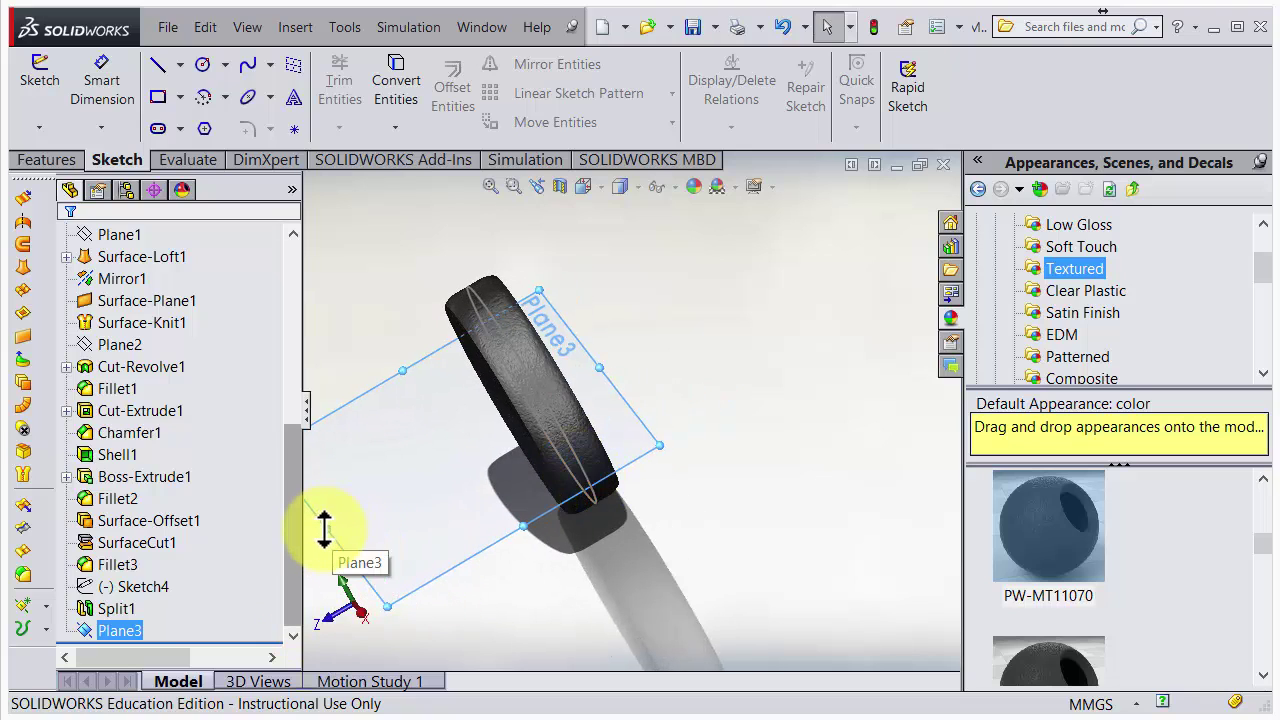
{"action": "left_click_drag", "start_coordinate": [333, 520], "coordinate": [470, 441]}
{"action": "middle_click_drag", "start_coordinate": [446, 488], "coordinate": [604, 624]}
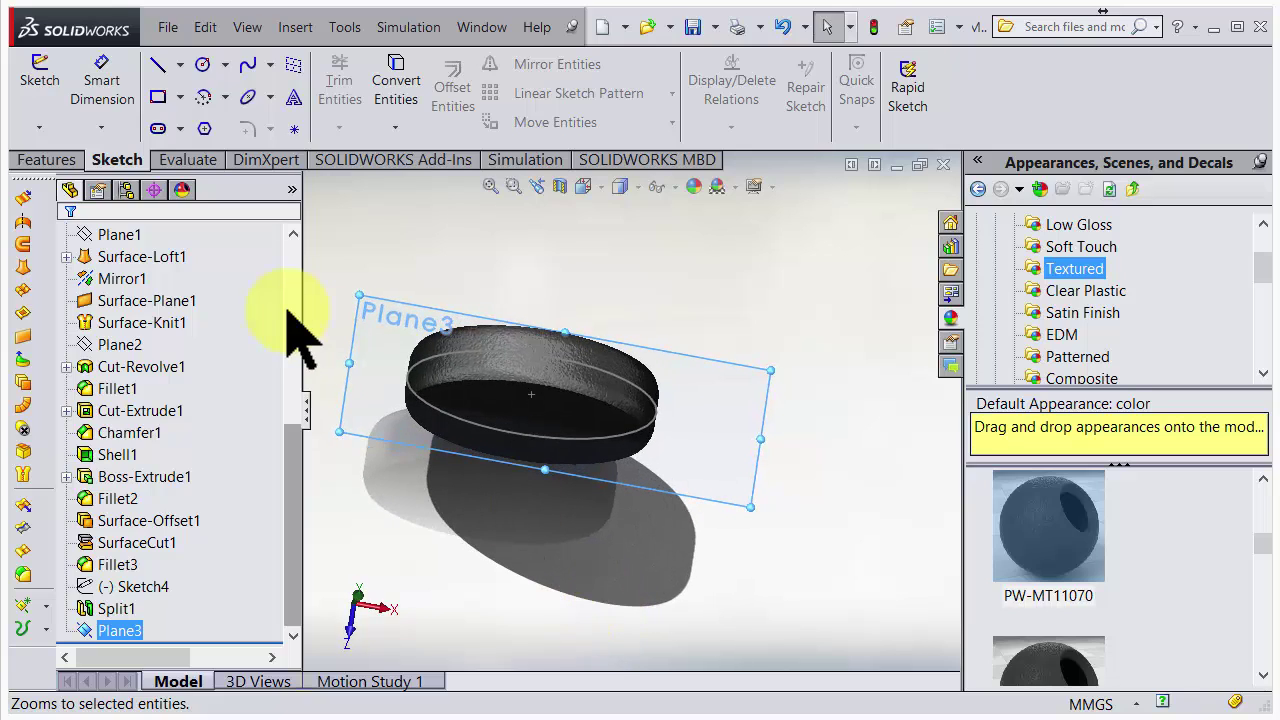
{"action": "left_click", "coordinate": [62, 163]}
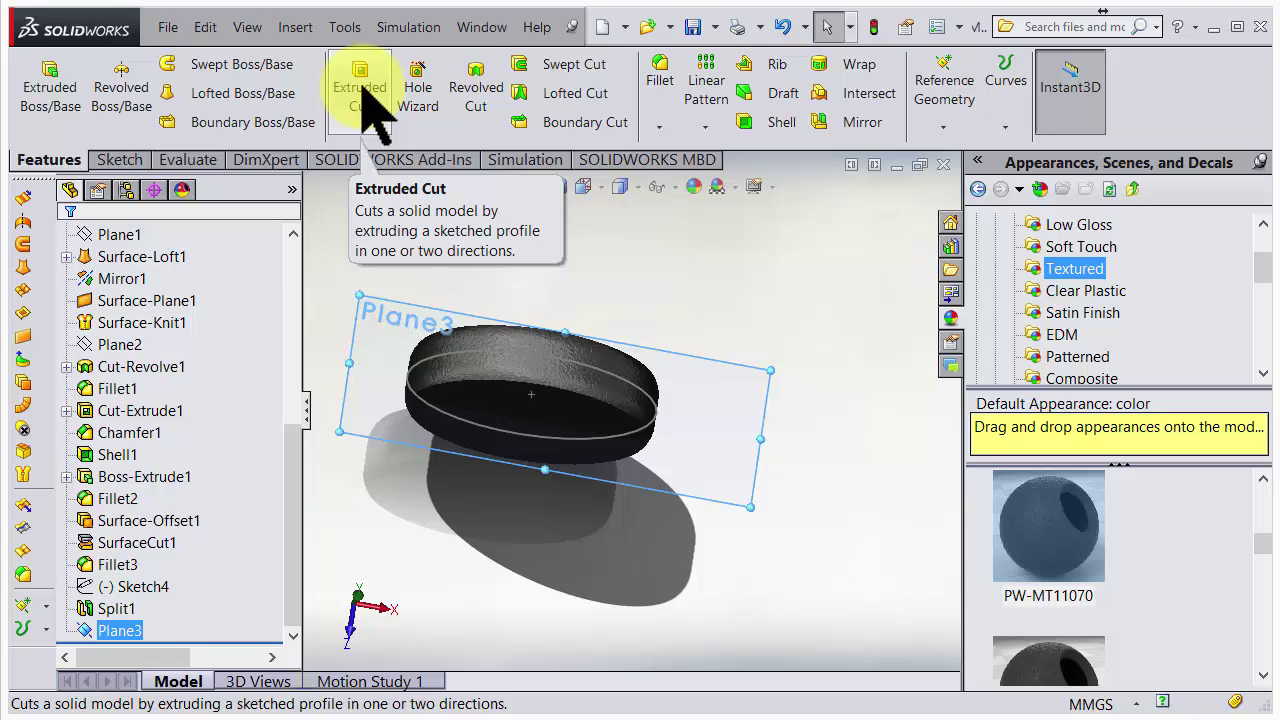
{"action": "middle_click_drag", "start_coordinate": [437, 351], "coordinate": [407, 320]}
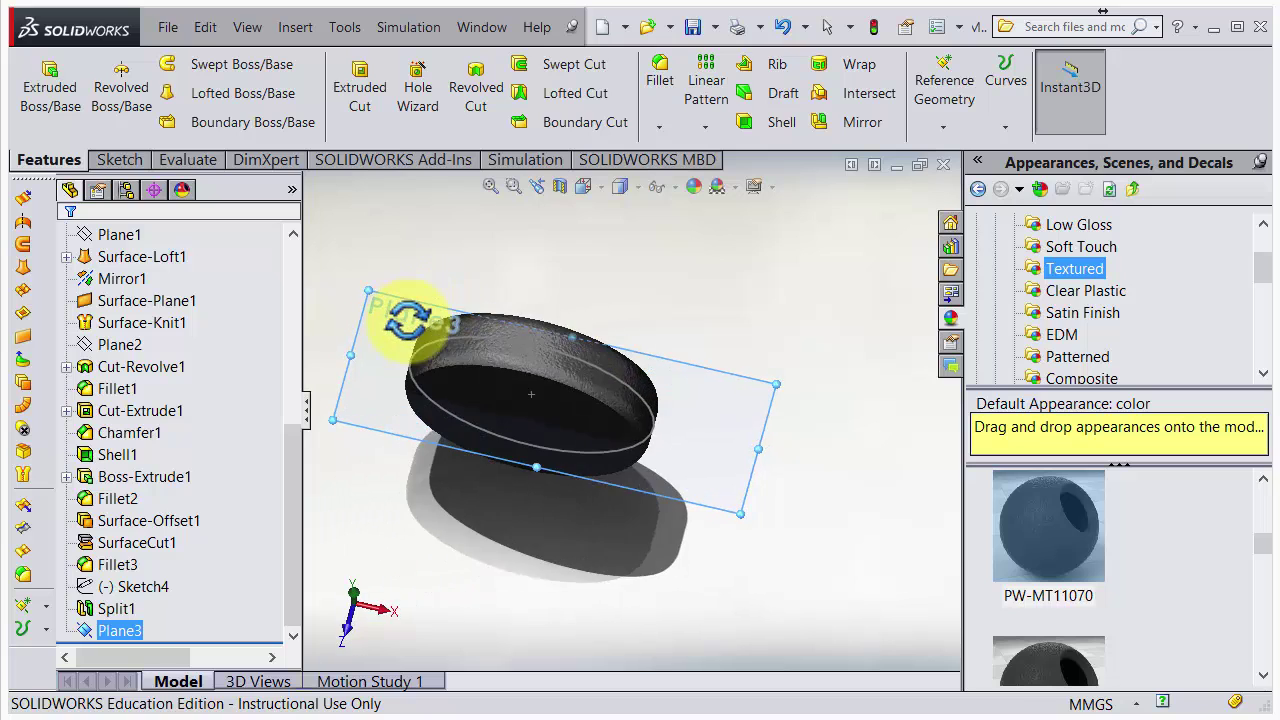
- Start an Extruded Cut sketch on Plane3 and view it Normal To
{"action": "left_click", "coordinate": [361, 96]}
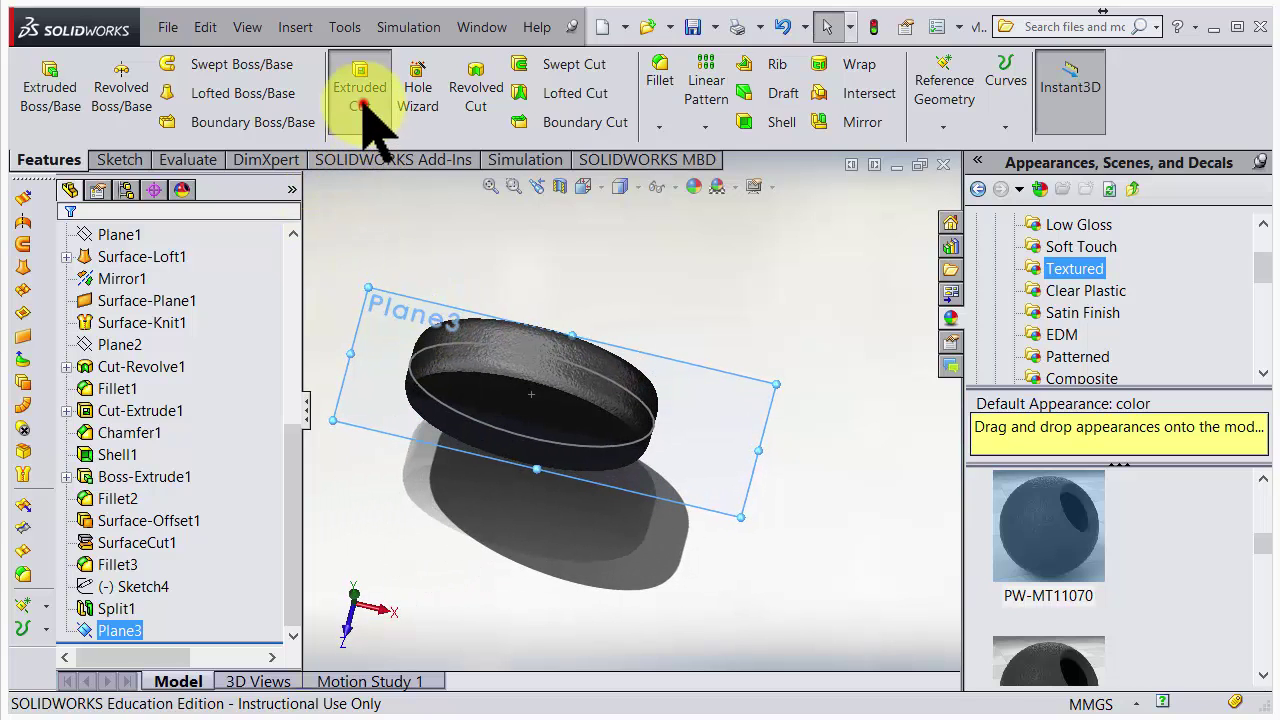
{"action": "mouse_move", "coordinate": [457, 243]}
{"action": "middle_mouse_down"}
{"action": "mouse_move", "coordinate": [506, 251]}
{"action": "mouse_move", "coordinate": [466, 294]}
{"action": "mouse_move", "coordinate": [470, 310]}
{"action": "mouse_move", "coordinate": [443, 286]}
{"action": "mouse_move", "coordinate": [472, 298]}
{"action": "middle_mouse_up"}
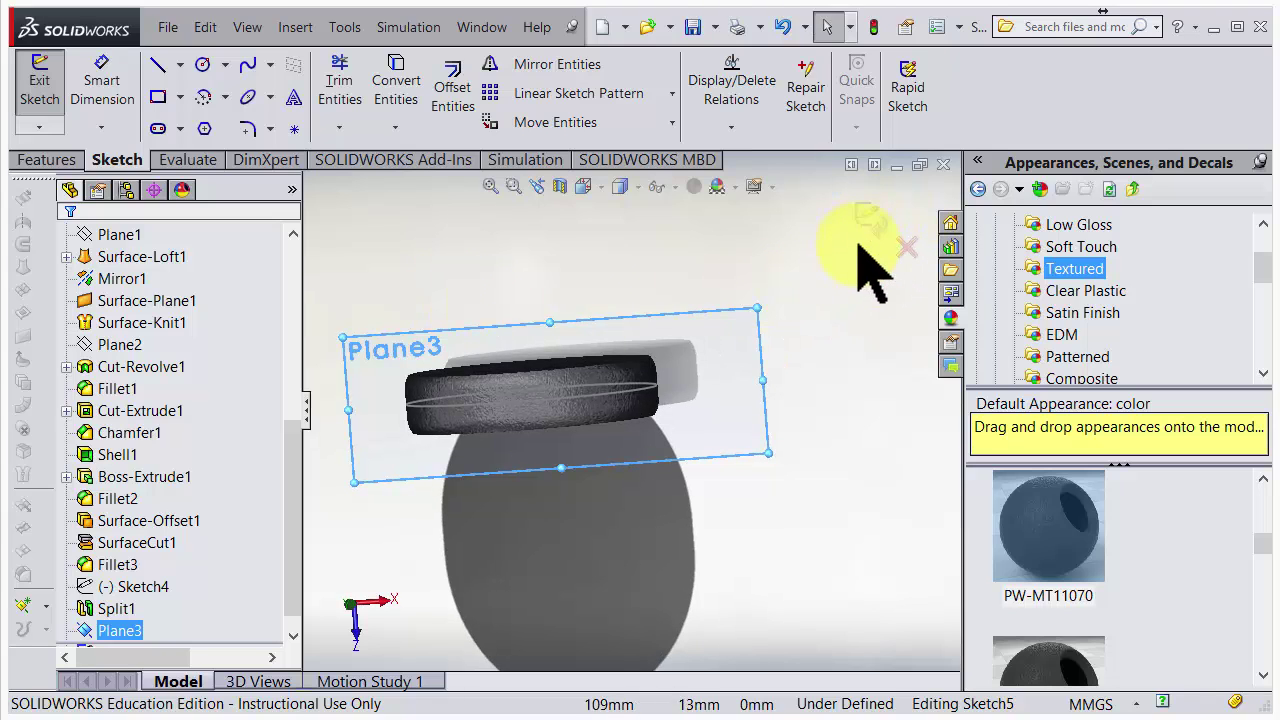
{"action": "key", "text": "space"}
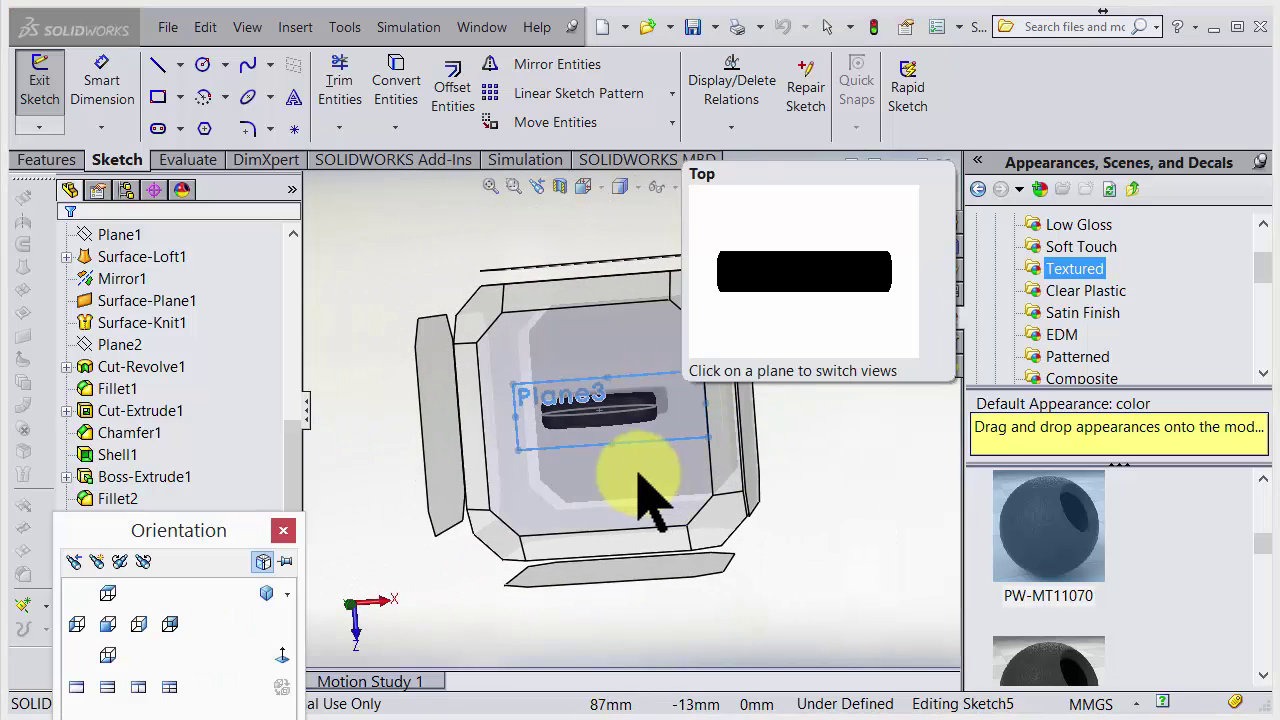
{"action": "left_click", "coordinate": [272, 654]}
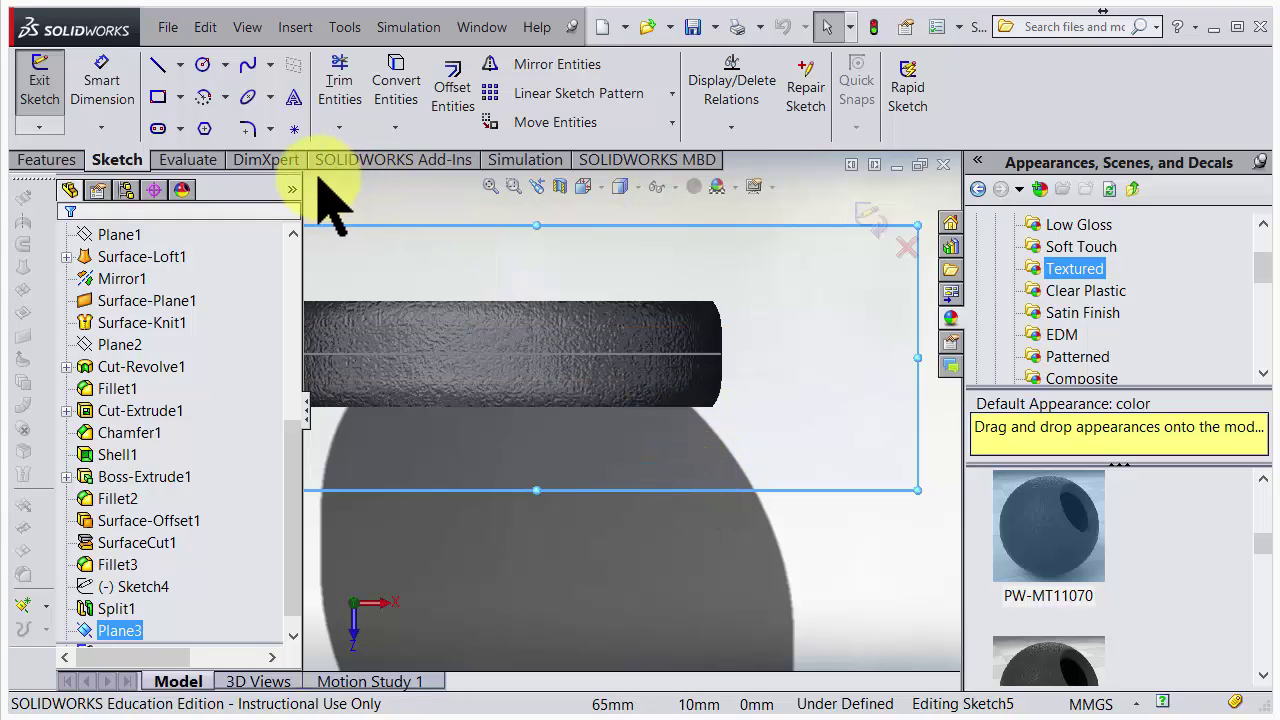
{"action": "left_click", "coordinate": [272, 99]}
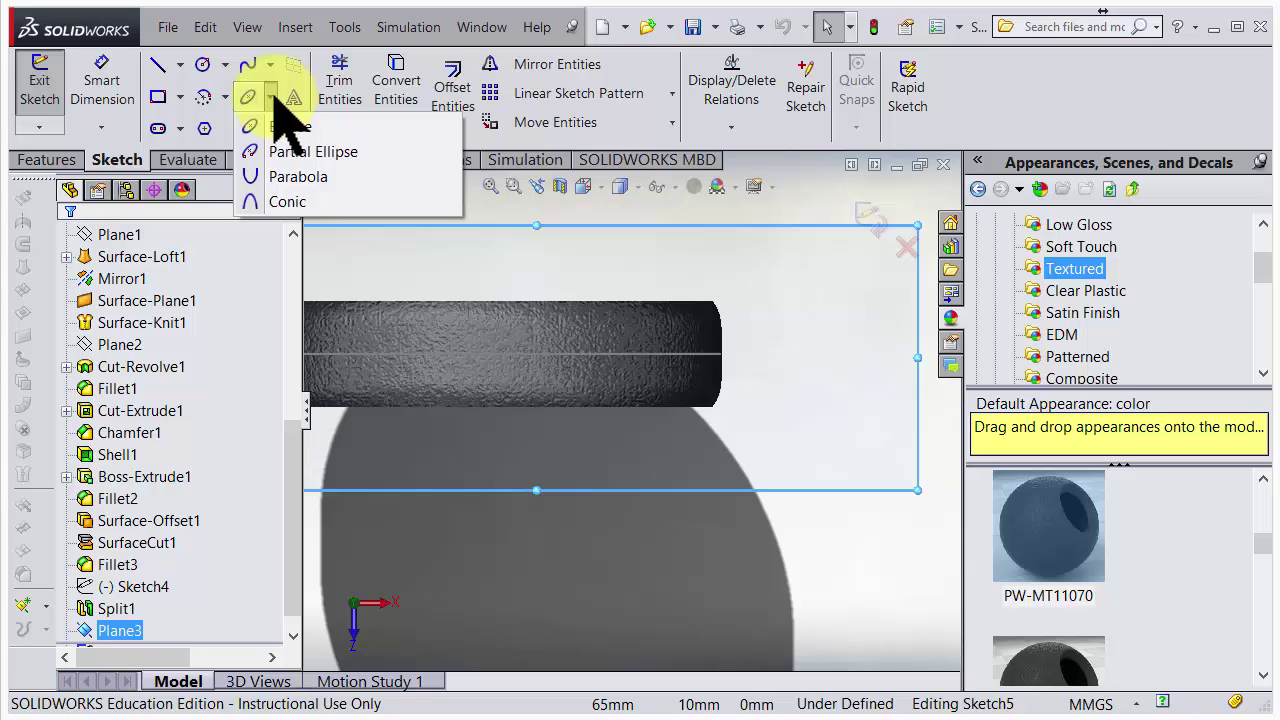
- Draw a 25 mm diameter circle centred on the scroll wheel in Sketch5
{"action": "left_click", "coordinate": [203, 63]}
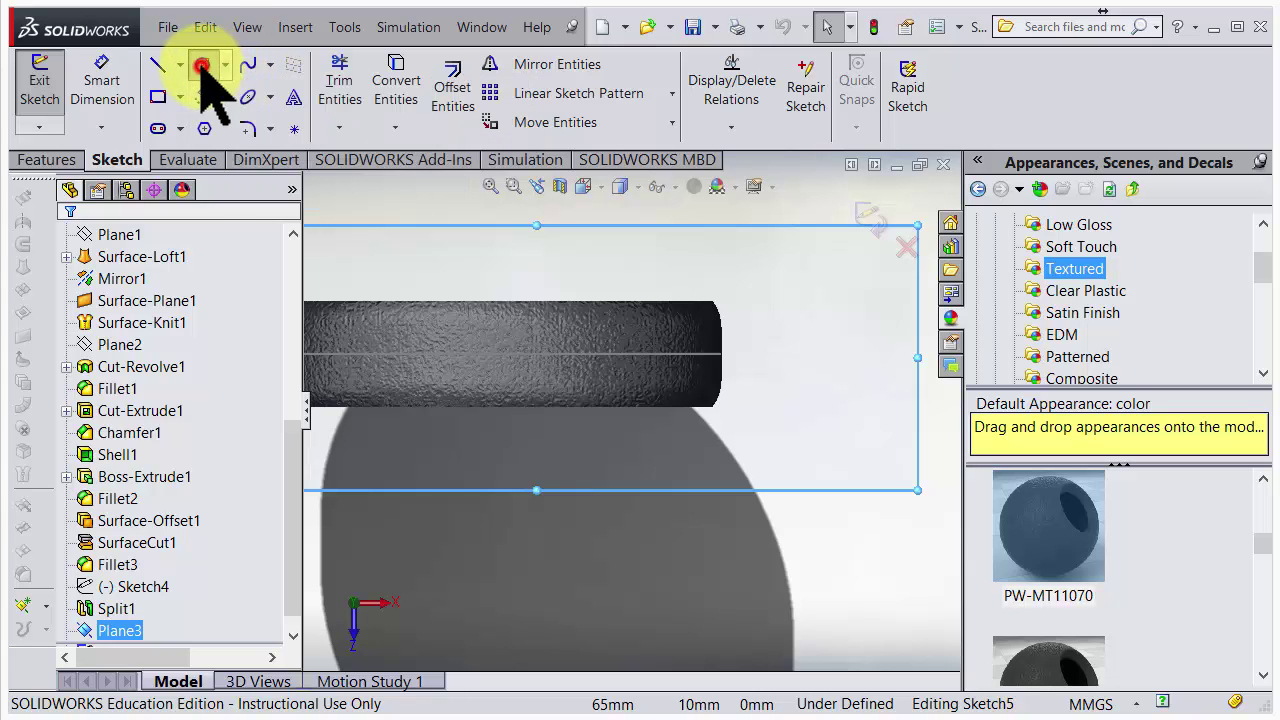
{"action": "left_click_drag", "start_coordinate": [606, 353], "coordinate": [700, 357]}
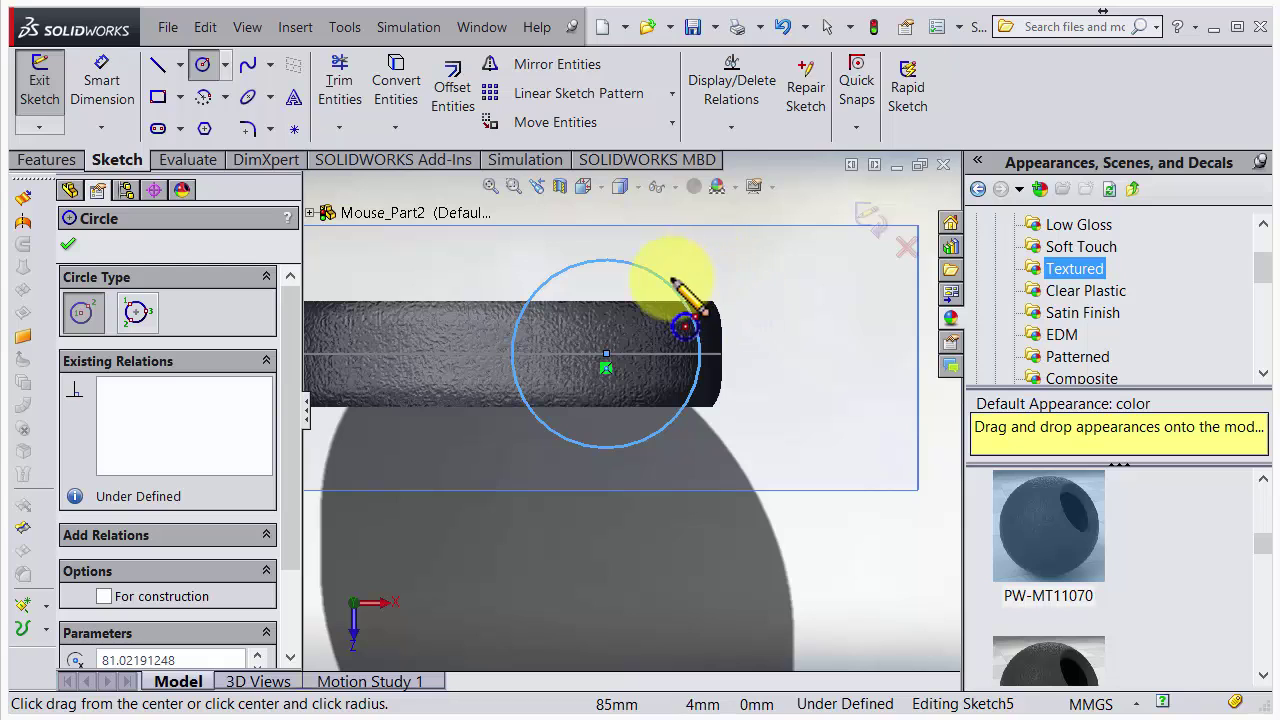
{"action": "scroll", "coordinate": [765, 310], "scroll_direction": "down", "scroll_amount": 2}
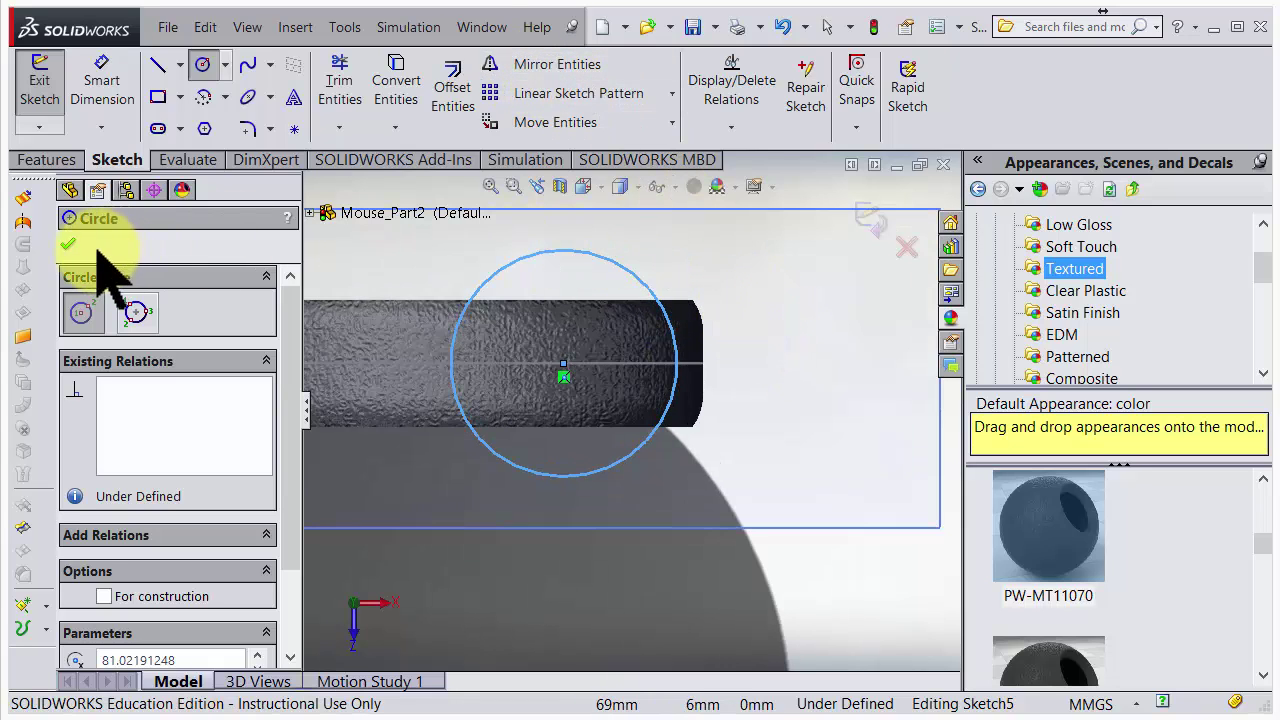
{"action": "left_click", "coordinate": [205, 65]}
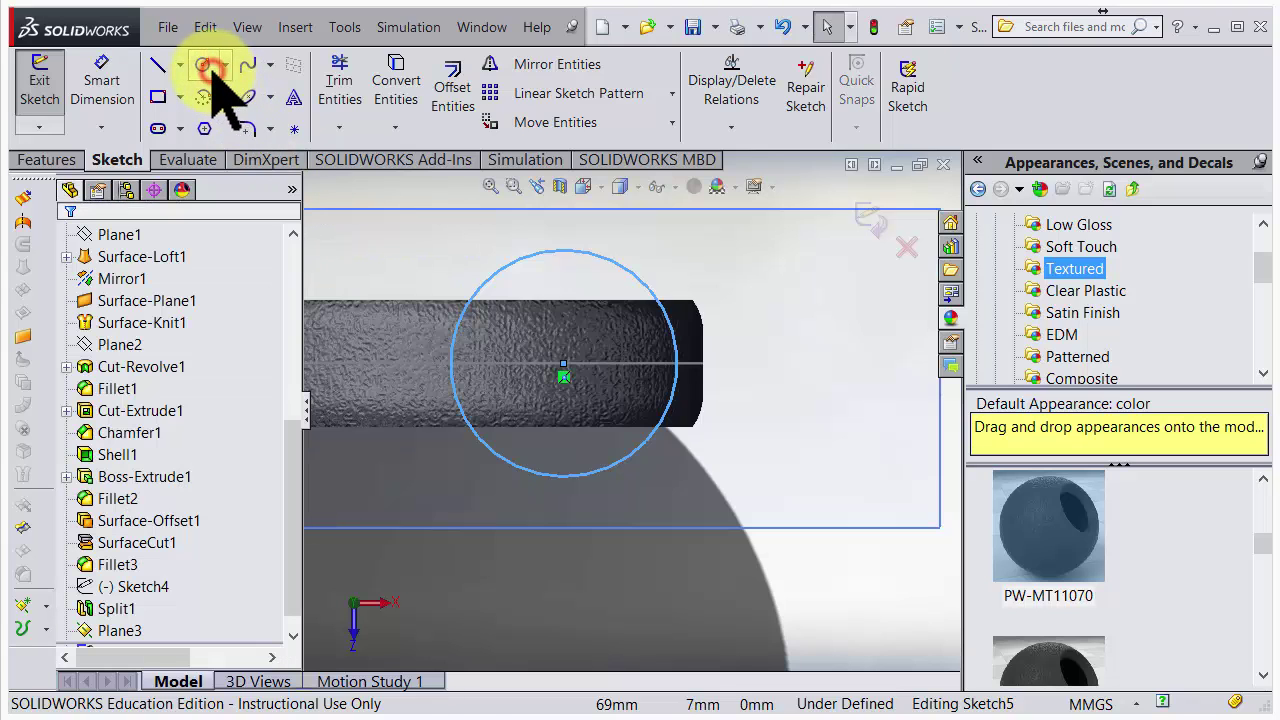
{"action": "scroll", "coordinate": [630, 378], "scroll_direction": "down", "scroll_amount": 2}
{"action": "scroll", "coordinate": [838, 372], "scroll_direction": "down", "scroll_amount": 2}
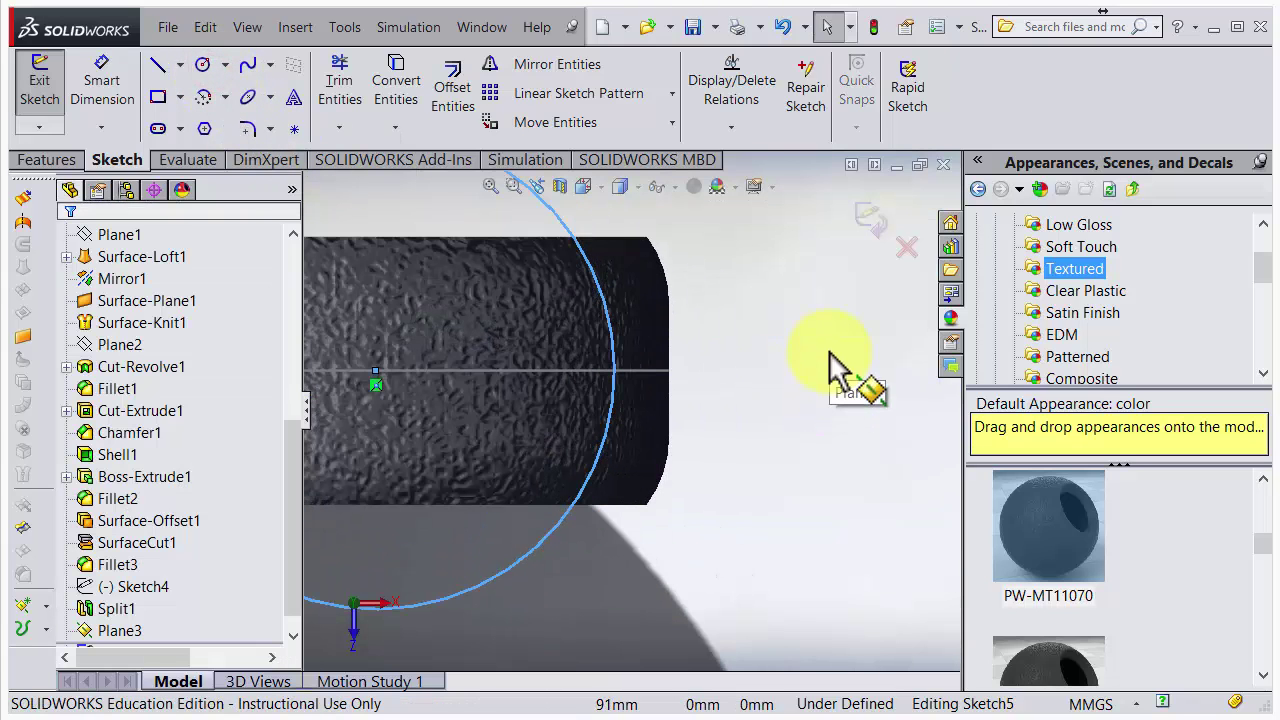
{"action": "scroll", "coordinate": [752, 268], "scroll_direction": "up", "scroll_amount": 1}
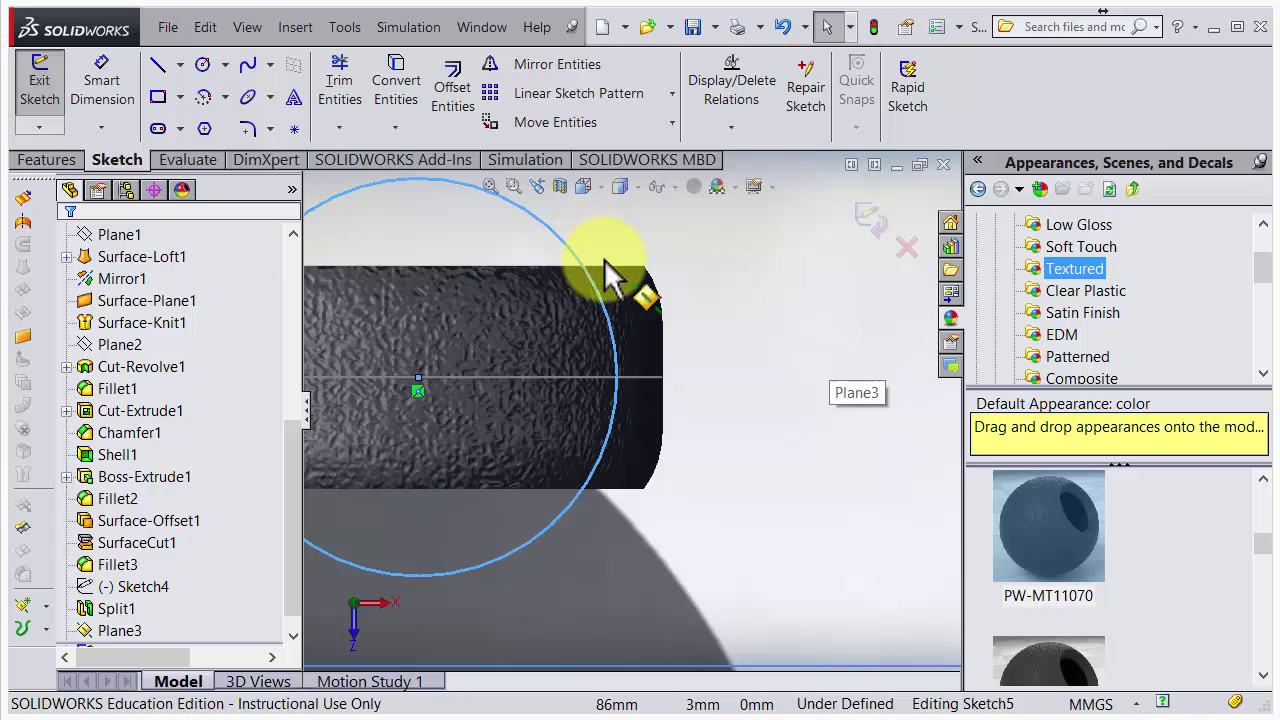
{"action": "left_click", "coordinate": [608, 267]}
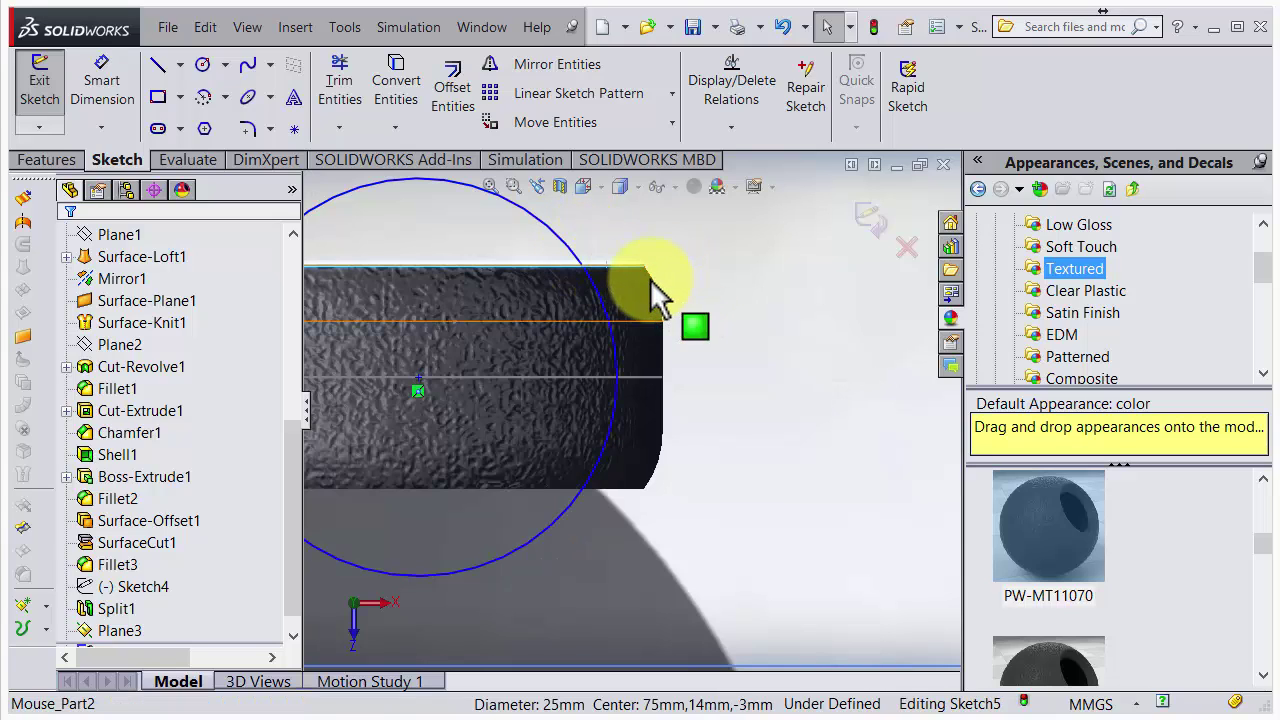
{"action": "left_click", "coordinate": [695, 272]}
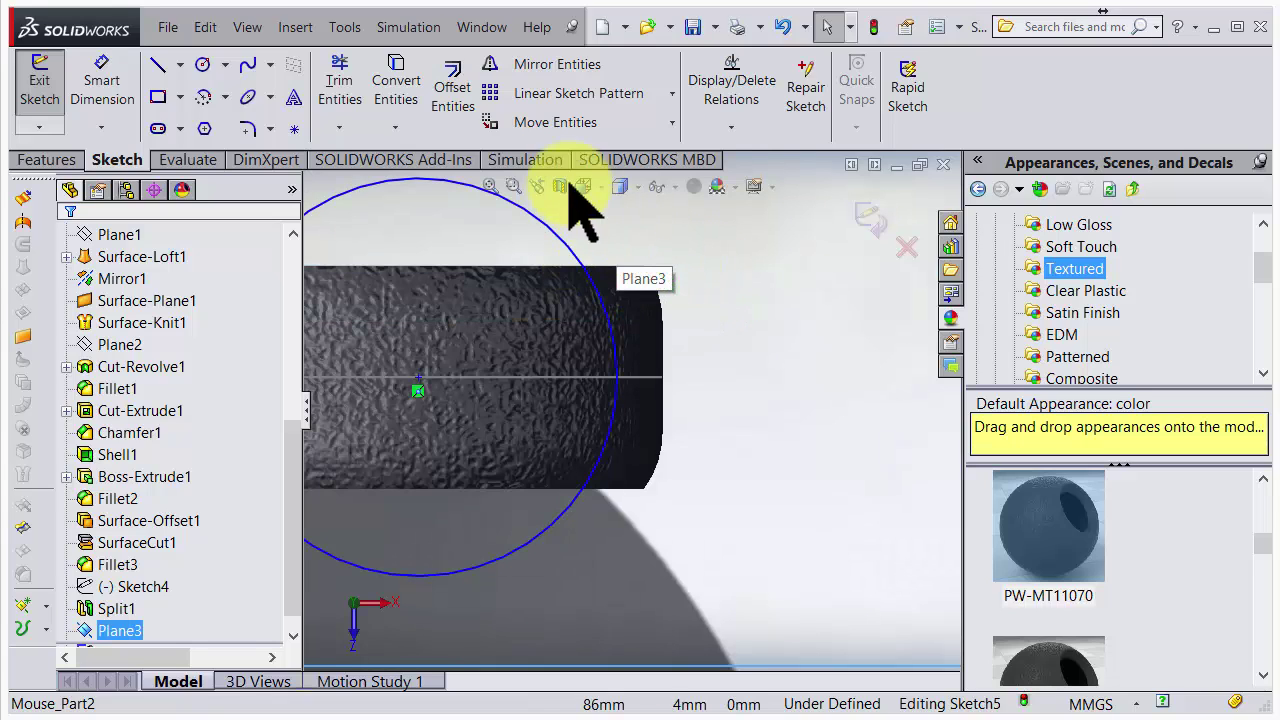
- Convert the wheel's top, end and bottom edges into sketch lines, dropping the stray face
{"action": "left_click", "coordinate": [398, 90]}
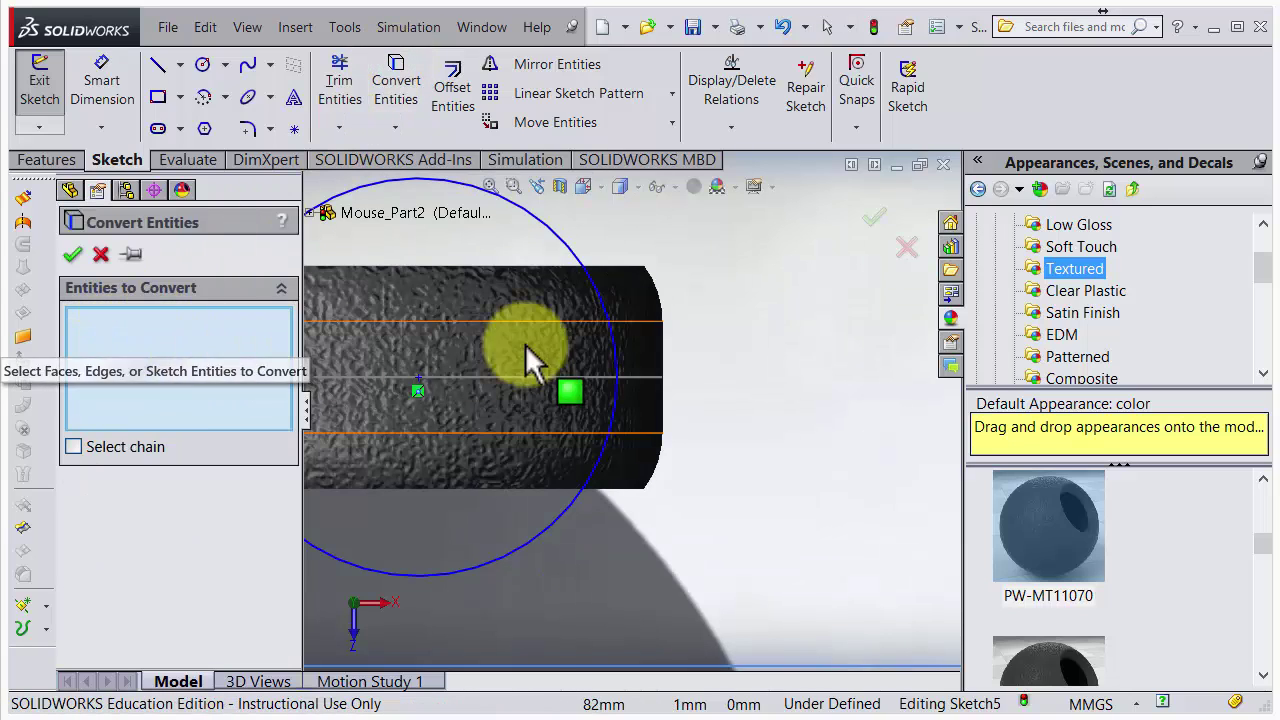
{"action": "left_click", "coordinate": [620, 283]}
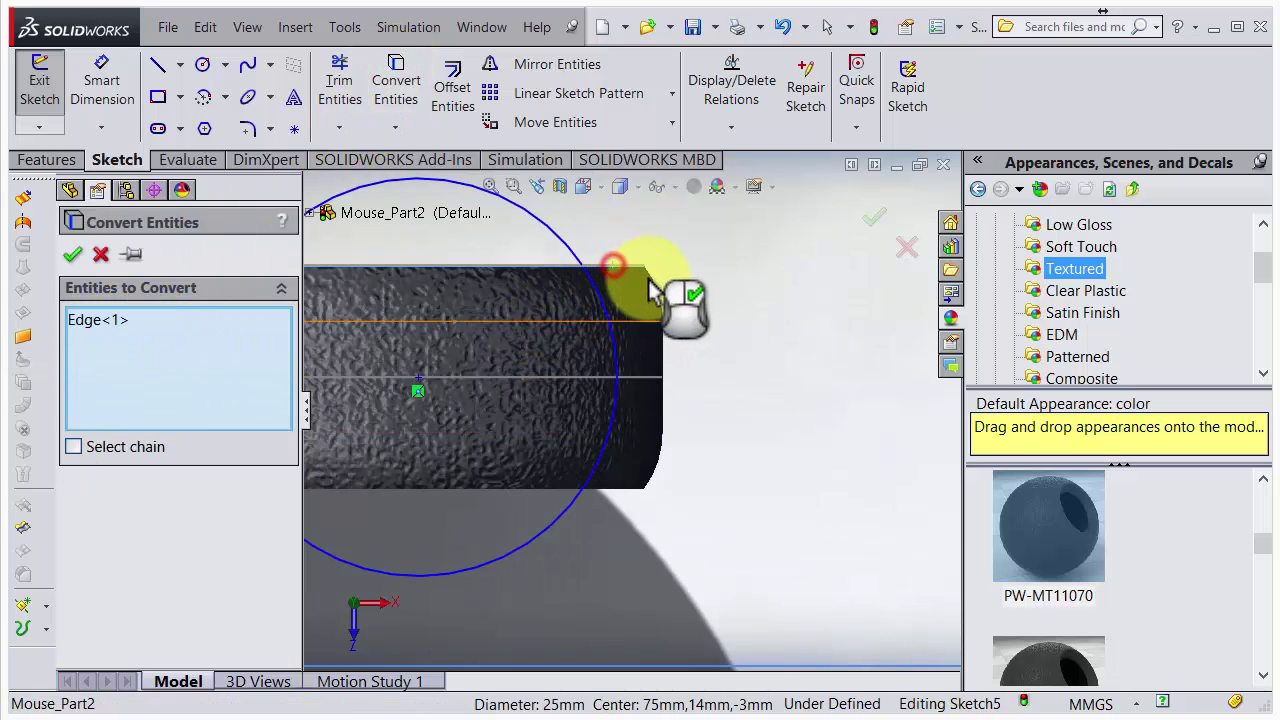
{"action": "left_click", "coordinate": [663, 312]}
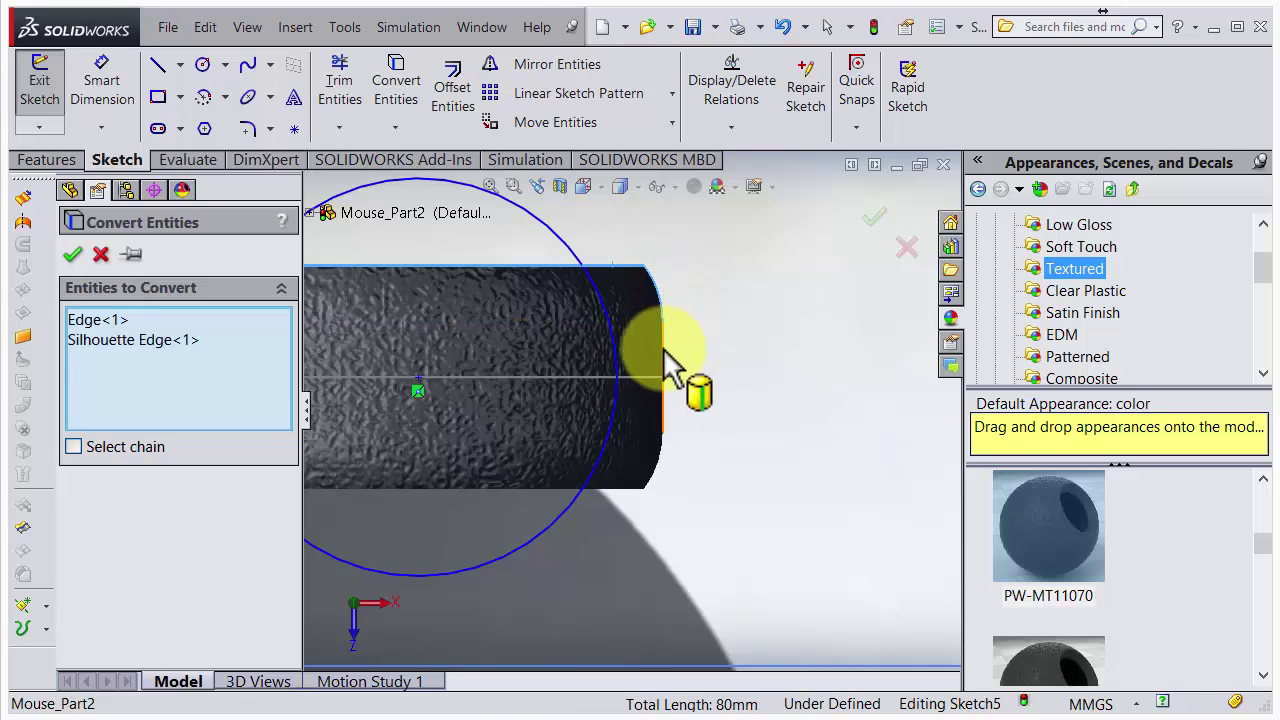
{"action": "left_click", "coordinate": [666, 395]}
{"action": "left_click", "coordinate": [659, 457]}
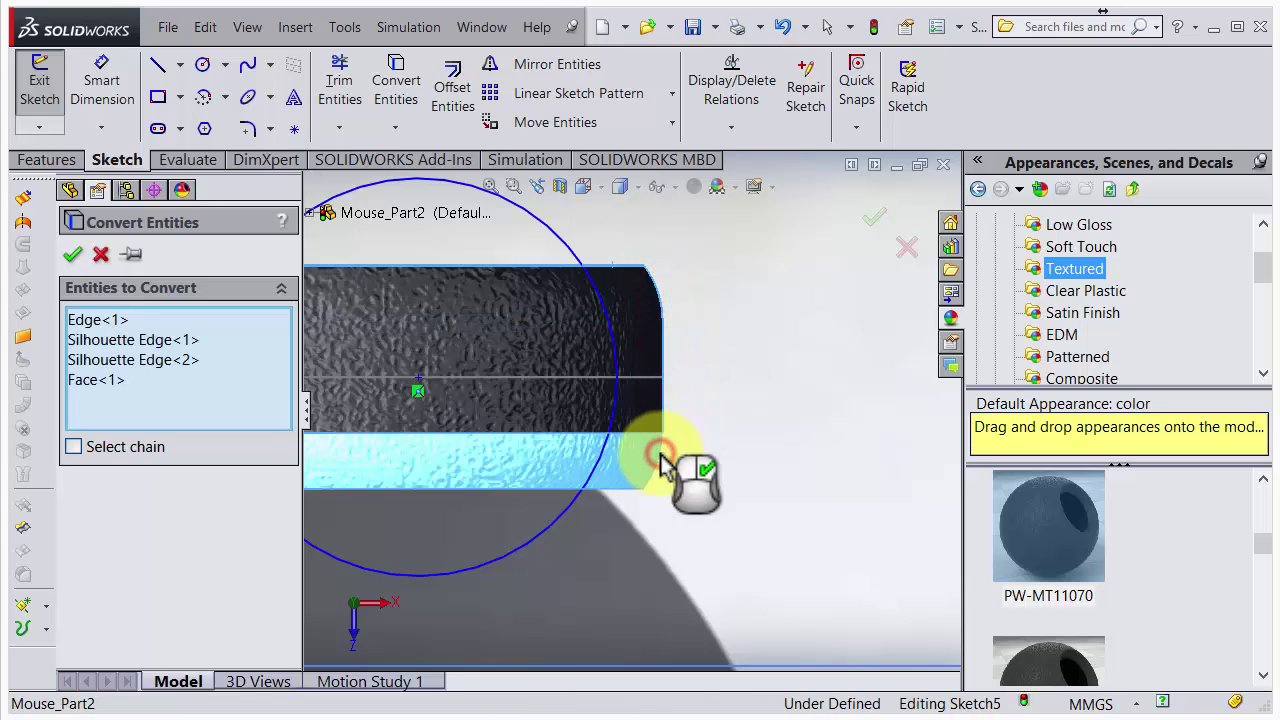
{"action": "left_click", "coordinate": [96, 379]}
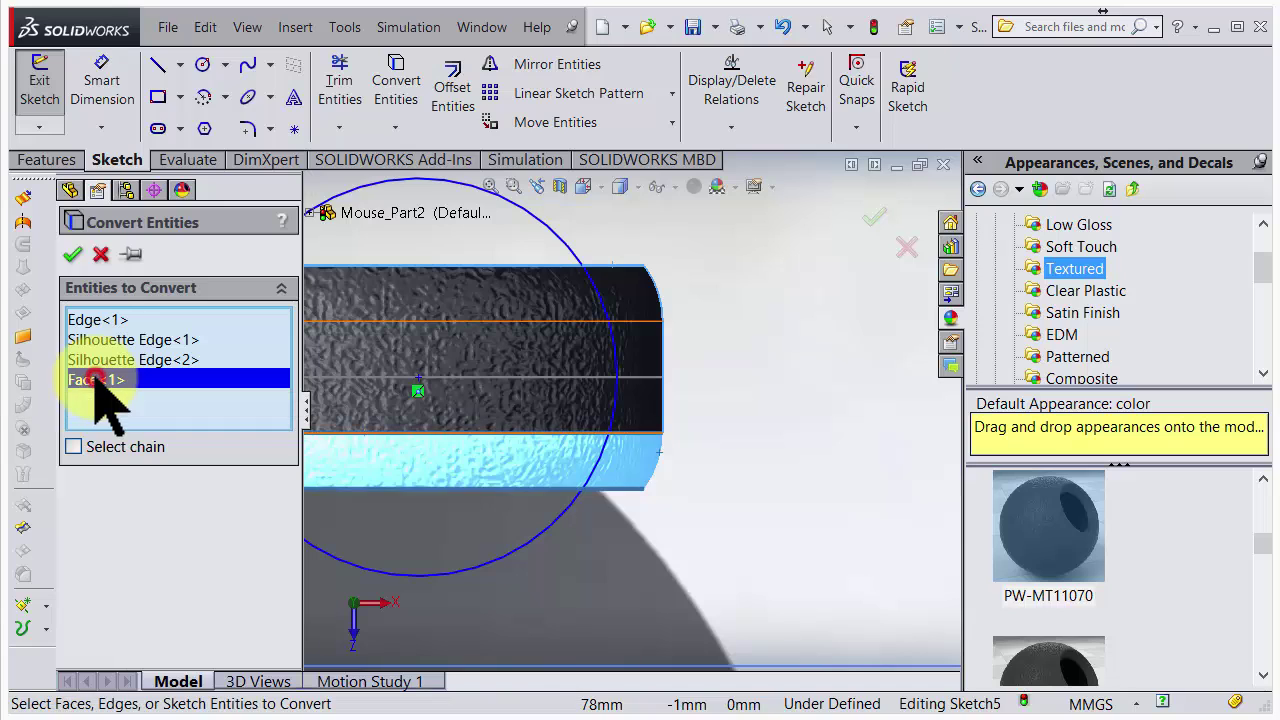
{"action": "key", "text": "Delete"}
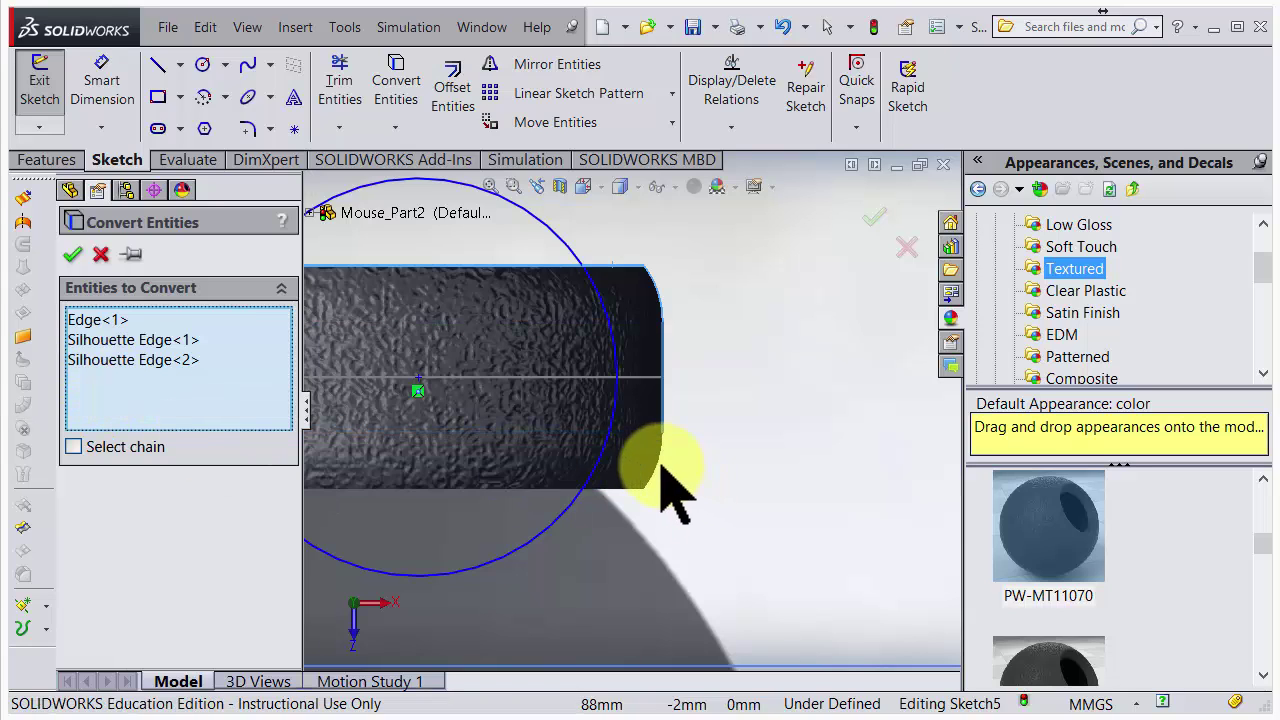
{"action": "left_click", "coordinate": [661, 469]}
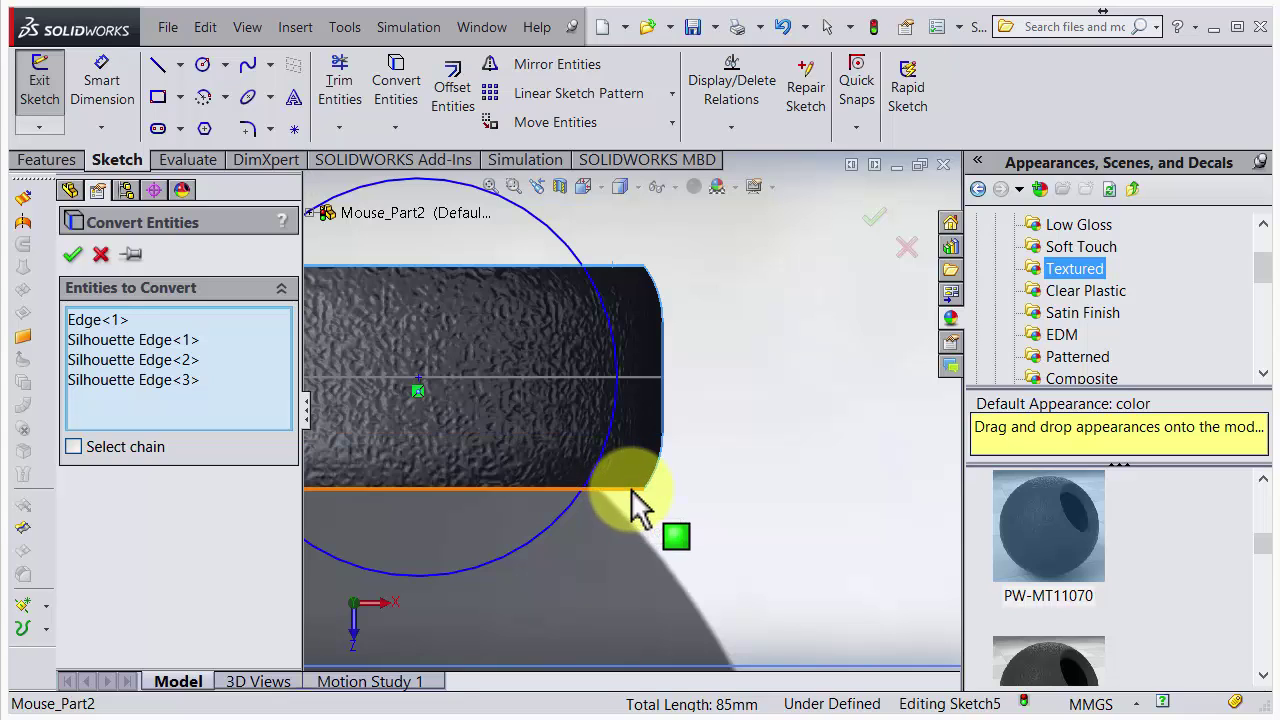
{"action": "left_click", "coordinate": [628, 488]}
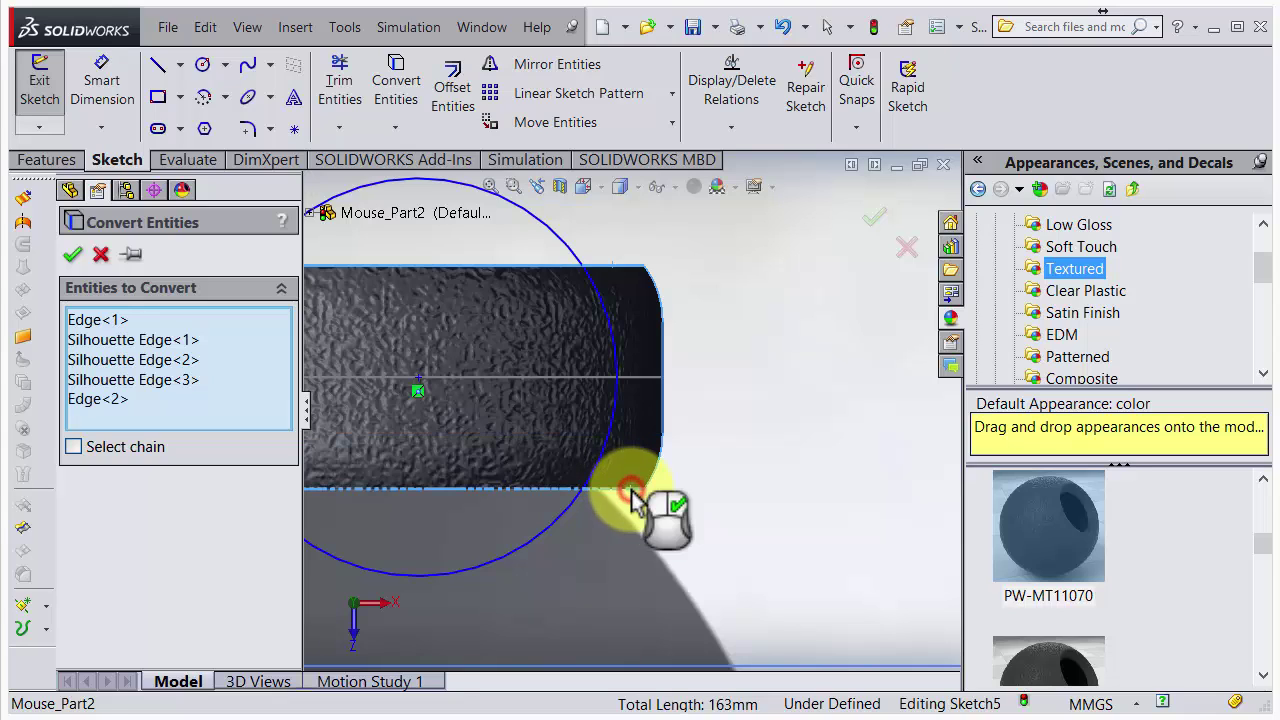
{"action": "left_click", "coordinate": [72, 256]}
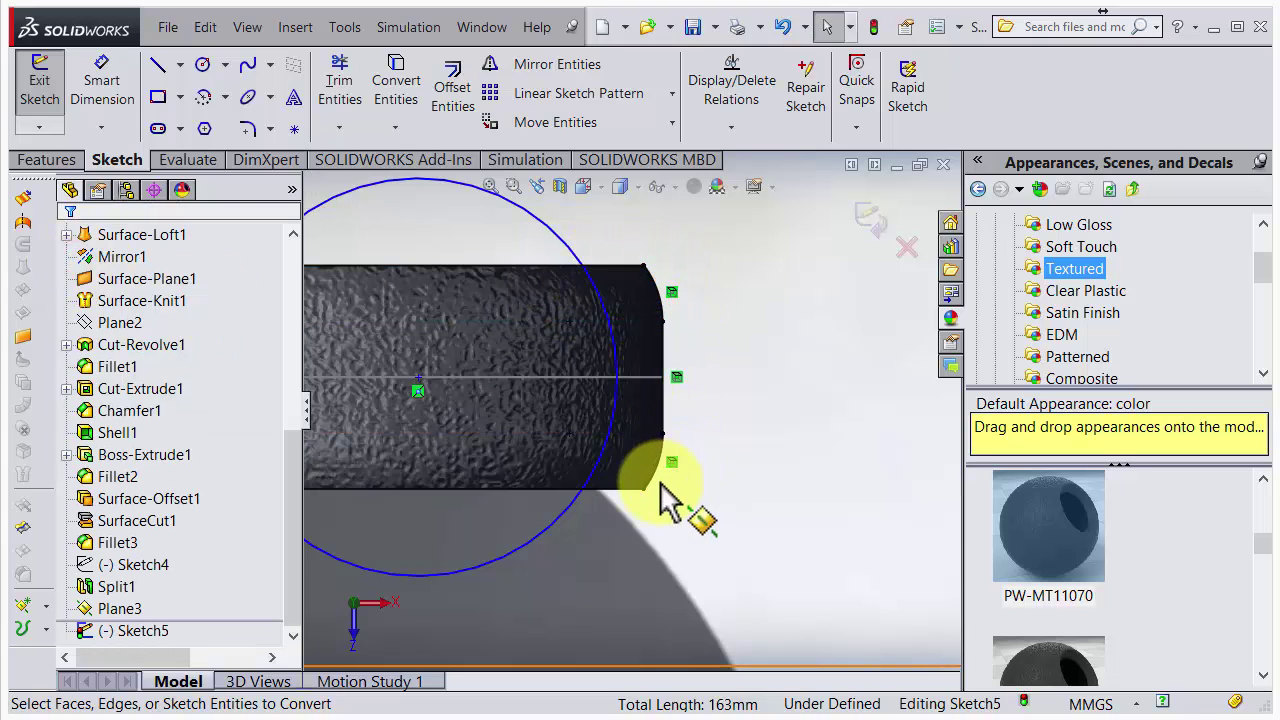
{"action": "scroll", "coordinate": [594, 349], "scroll_direction": "down", "scroll_amount": 2}
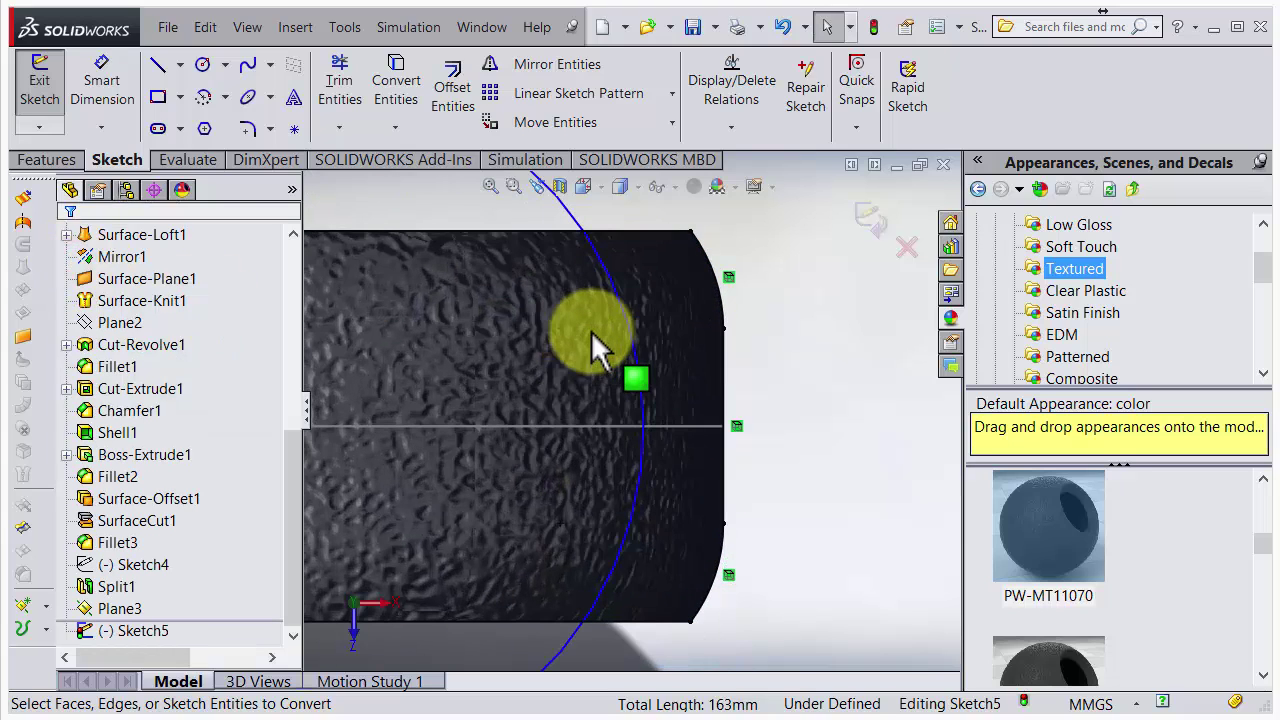
{"action": "scroll", "coordinate": [565, 282], "scroll_direction": "down", "scroll_amount": 2}
{"action": "scroll", "coordinate": [551, 284], "scroll_direction": "up", "scroll_amount": 3}
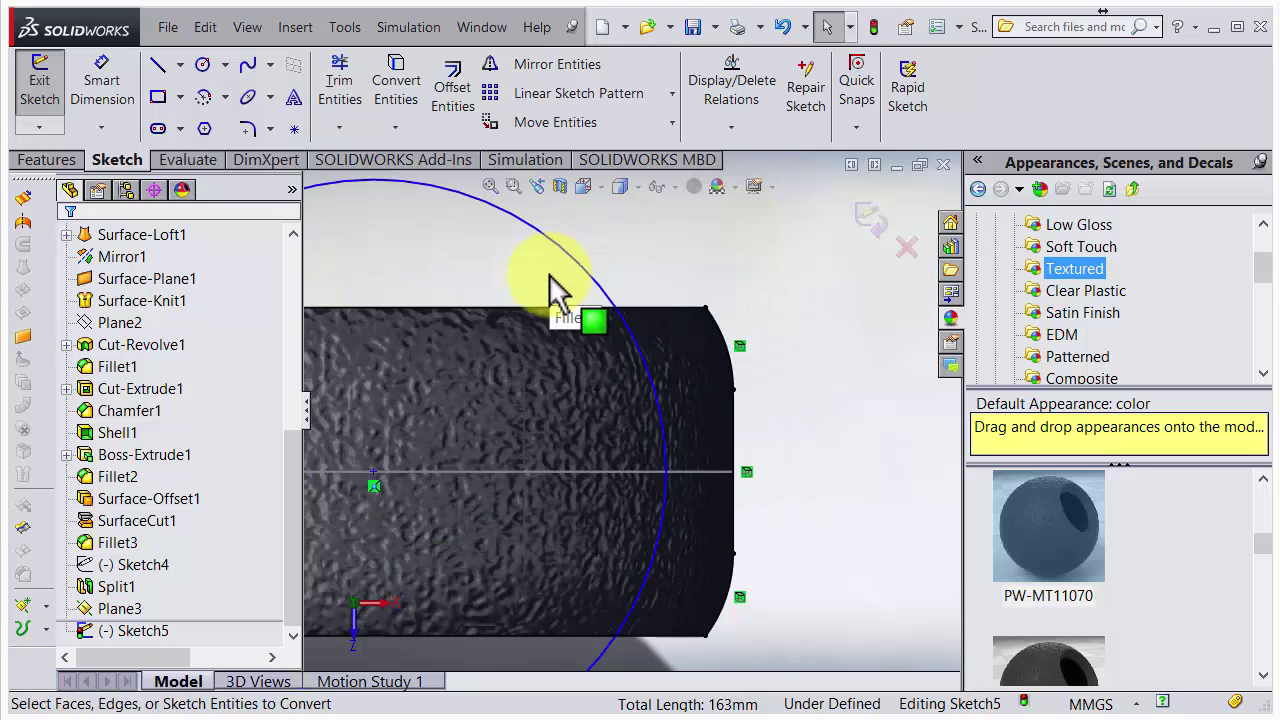
{"action": "scroll", "coordinate": [565, 305], "scroll_direction": "down", "scroll_amount": 1}
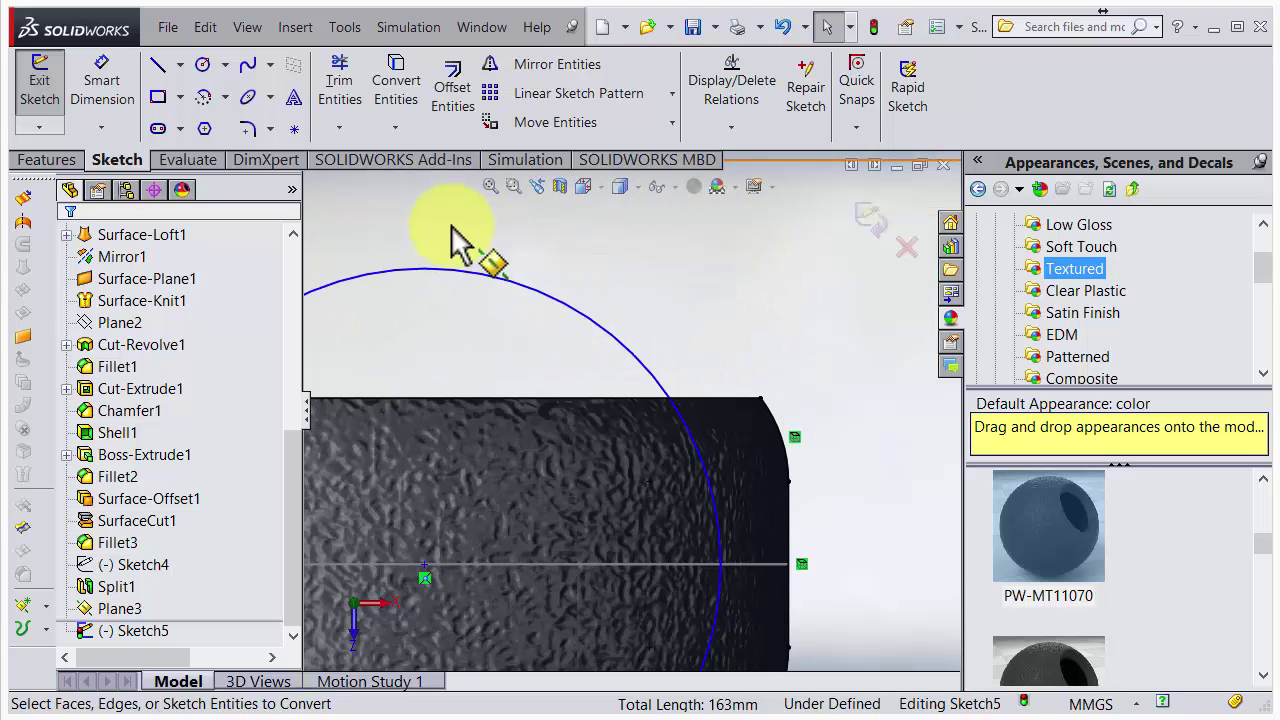
{"action": "left_click", "coordinate": [328, 86]}
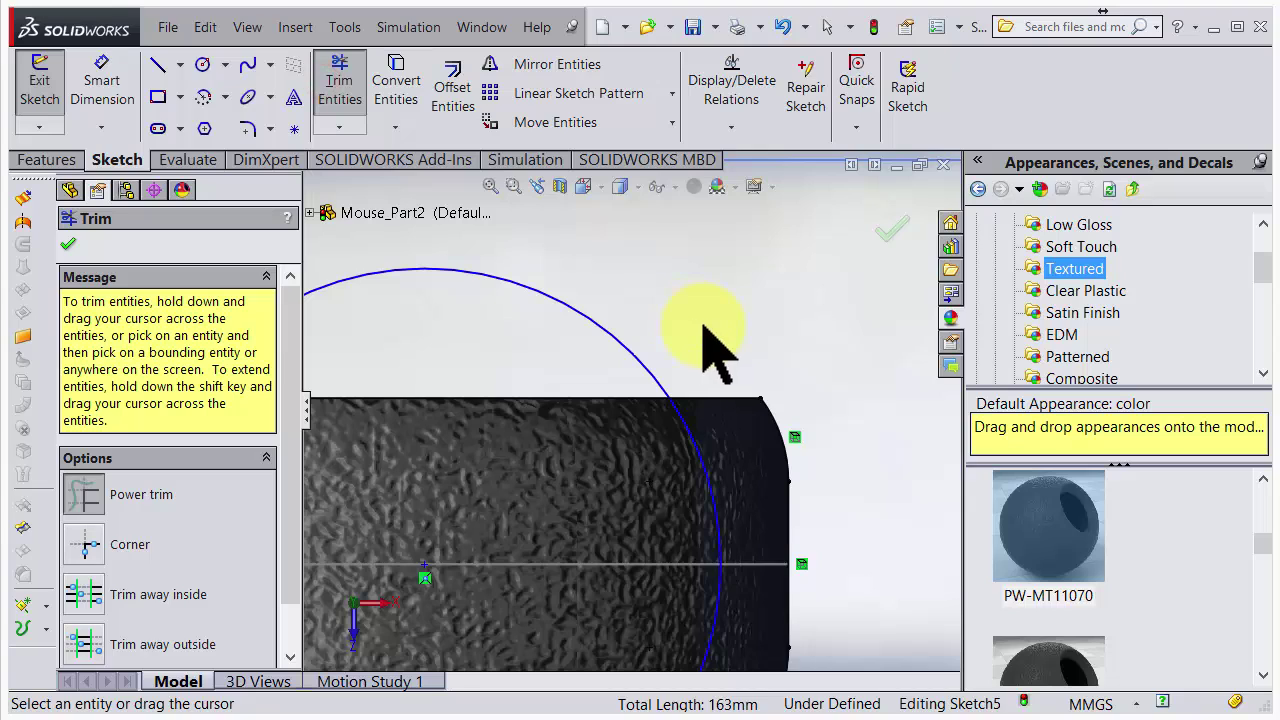
- Power-trim the circle until one arc crosses the cylinder just inside its rounded end
{"action": "left_click_drag", "start_coordinate": [703, 325], "coordinate": [663, 328]}
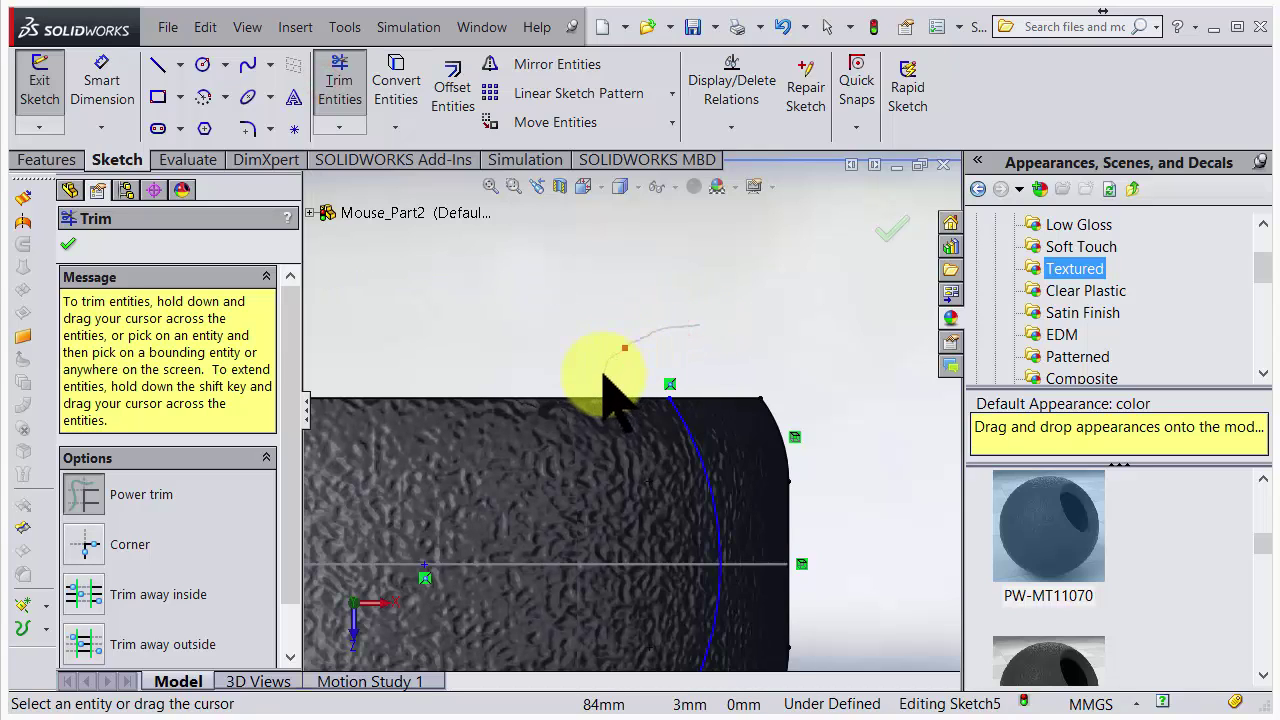
{"action": "mouse_move", "coordinate": [601, 398]}
{"action": "left_mouse_down"}
{"action": "mouse_move", "coordinate": [602, 648]}
{"action": "mouse_move", "coordinate": [600, 614]}
{"action": "left_mouse_up"}
{"action": "scroll", "coordinate": [600, 614], "scroll_direction": "up", "scroll_amount": 3}
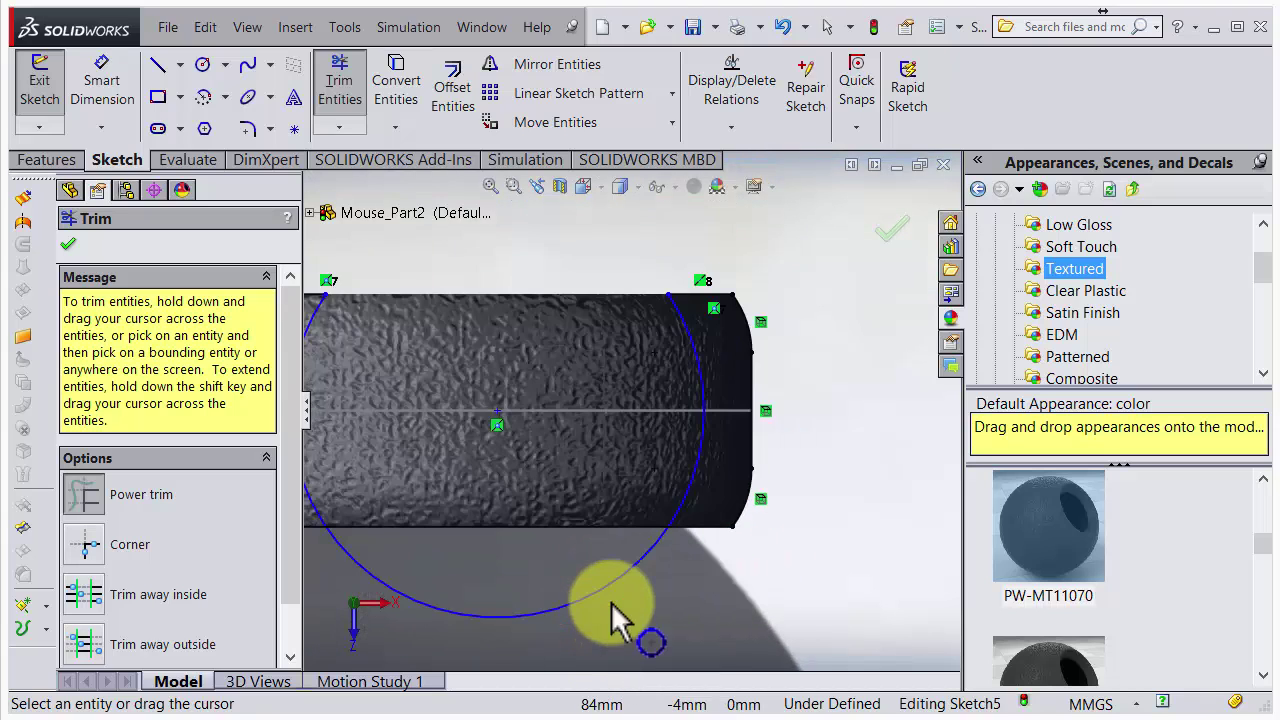
{"action": "mouse_move", "coordinate": [760, 625]}
{"action": "left_mouse_down"}
{"action": "mouse_move", "coordinate": [671, 576]}
{"action": "mouse_move", "coordinate": [625, 524]}
{"action": "mouse_move", "coordinate": [608, 421]}
{"action": "mouse_move", "coordinate": [619, 305]}
{"action": "mouse_move", "coordinate": [571, 443]}
{"action": "left_mouse_up"}
{"action": "scroll", "coordinate": [575, 450], "scroll_direction": "up", "scroll_amount": 3}
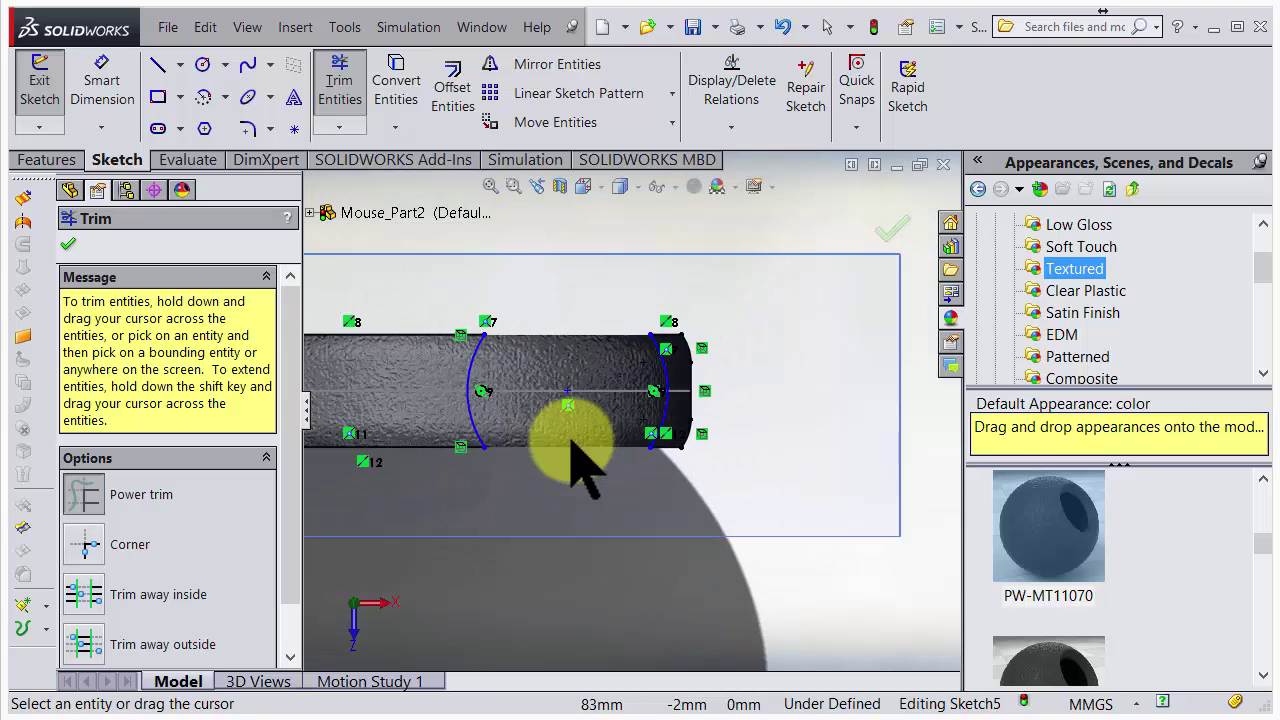
{"action": "scroll", "coordinate": [555, 302], "scroll_direction": "up", "scroll_amount": 2}
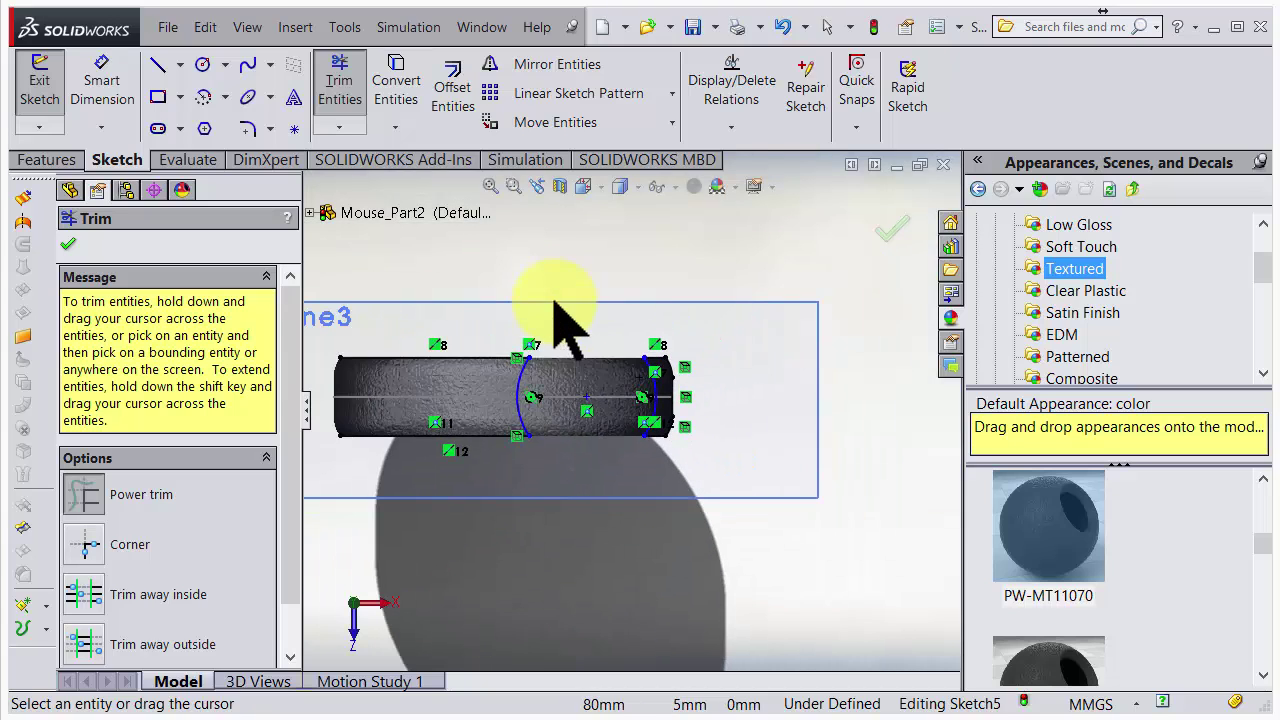
{"action": "mouse_move", "coordinate": [503, 322]}
{"action": "left_mouse_down"}
{"action": "mouse_move", "coordinate": [471, 400]}
{"action": "mouse_move", "coordinate": [522, 381]}
{"action": "mouse_move", "coordinate": [468, 420]}
{"action": "left_mouse_up"}
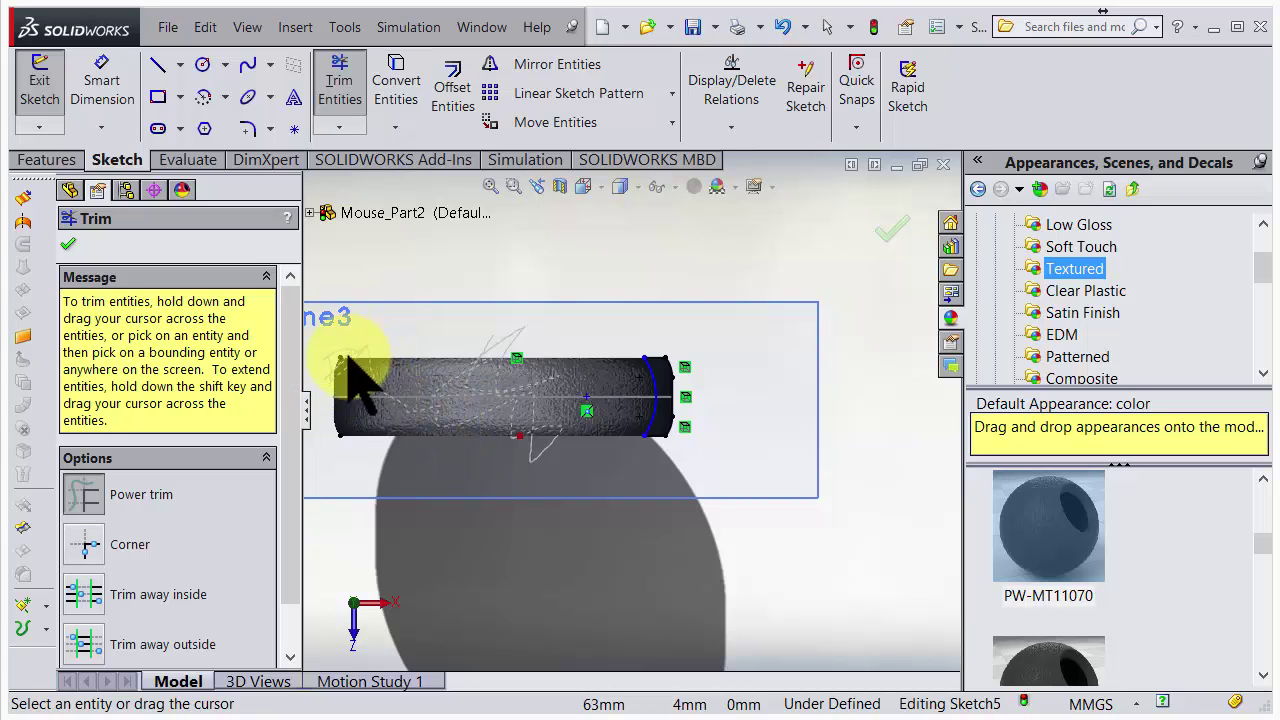
{"action": "mouse_move", "coordinate": [350, 370]}
{"action": "left_mouse_down"}
{"action": "mouse_move", "coordinate": [367, 416]}
{"action": "mouse_move", "coordinate": [349, 444]}
{"action": "mouse_move", "coordinate": [340, 424]}
{"action": "mouse_move", "coordinate": [395, 431]}
{"action": "mouse_move", "coordinate": [333, 426]}
{"action": "mouse_move", "coordinate": [509, 456]}
{"action": "mouse_move", "coordinate": [529, 371]}
{"action": "left_mouse_up"}
{"action": "scroll", "coordinate": [680, 400], "scroll_direction": "down", "scroll_amount": 4}
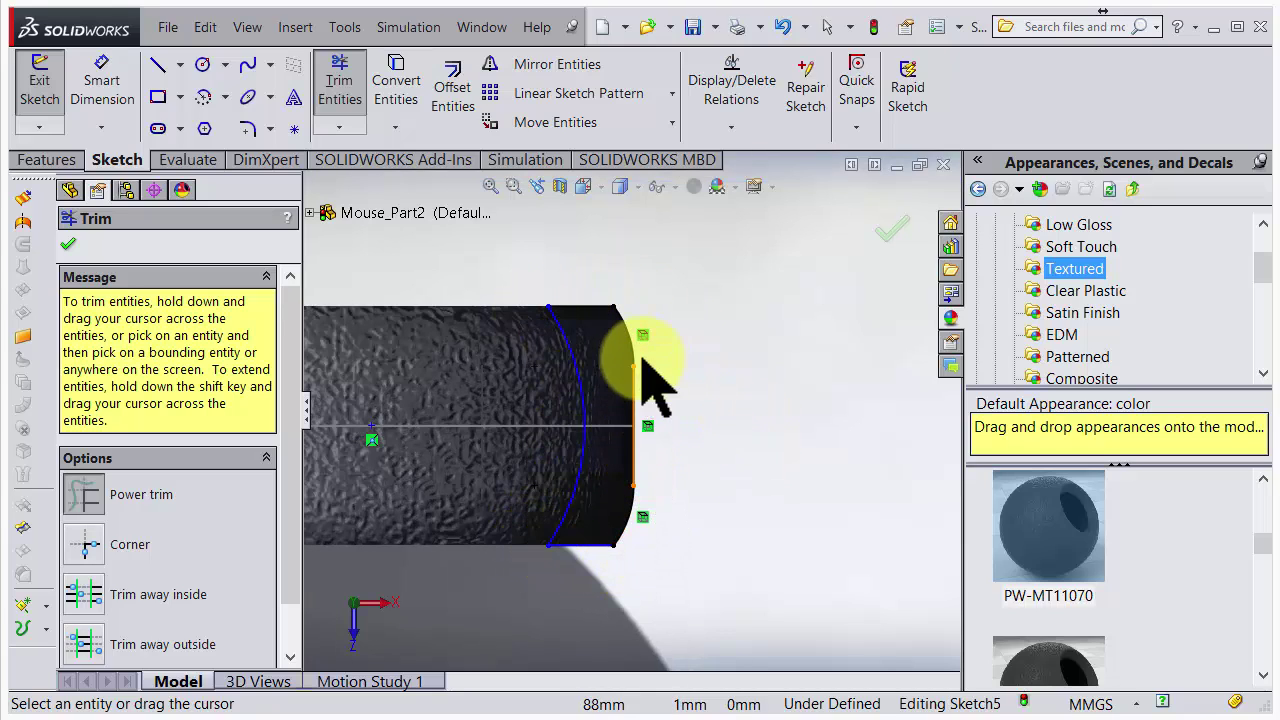
{"action": "left_click_drag", "start_coordinate": [607, 320], "coordinate": [543, 320]}
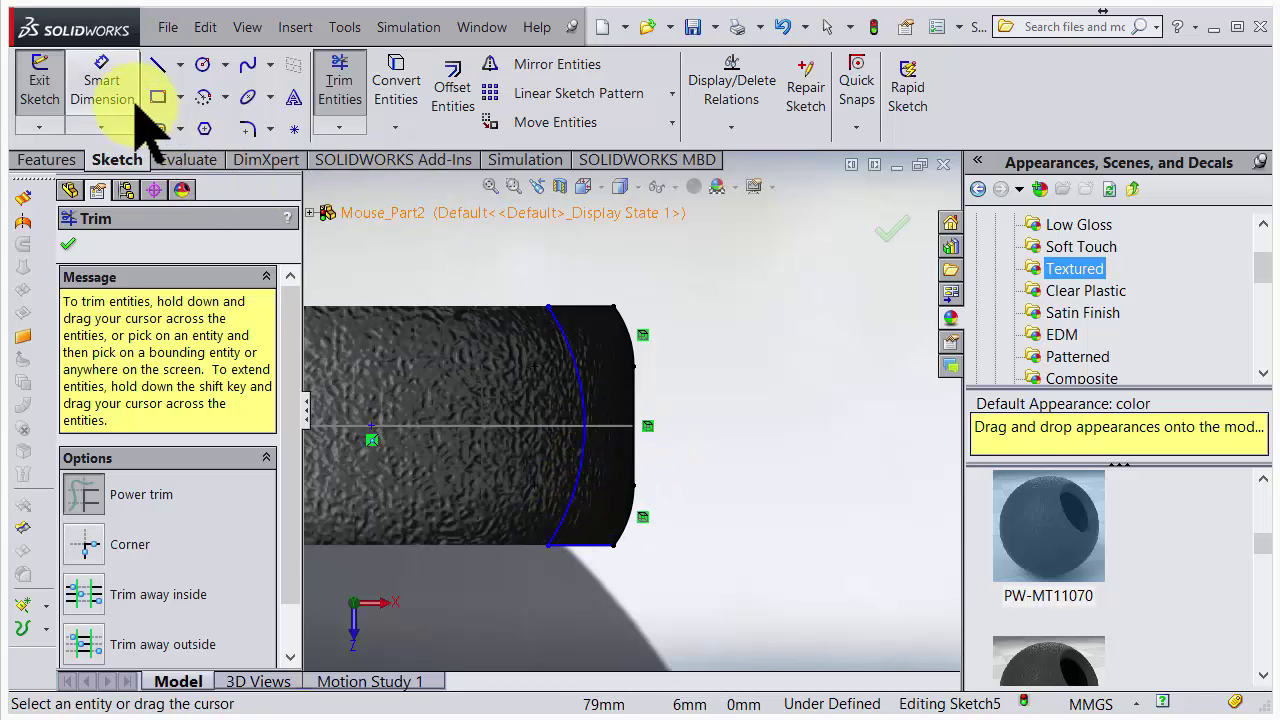
{"action": "left_click", "coordinate": [101, 82]}
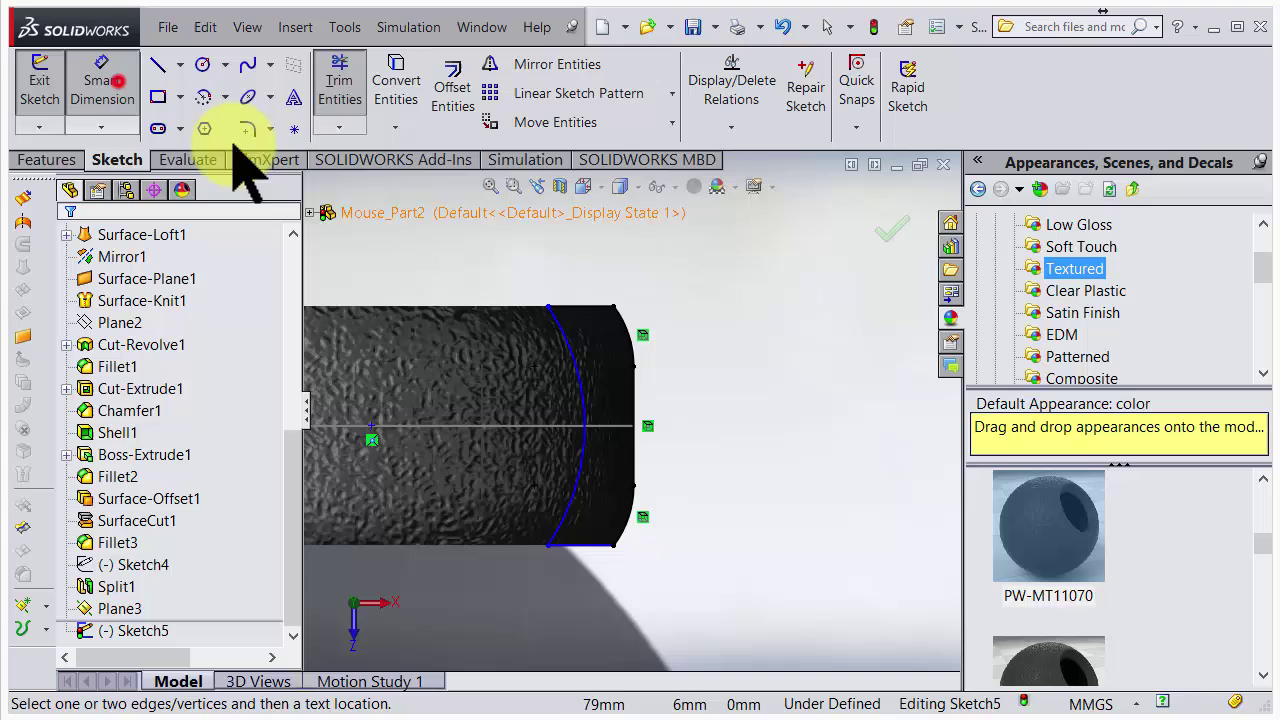
- Dimension the arc from the cylinder's end edge and a sketch point, placing the 1.22 dimension
{"action": "left_click", "coordinate": [634, 420]}
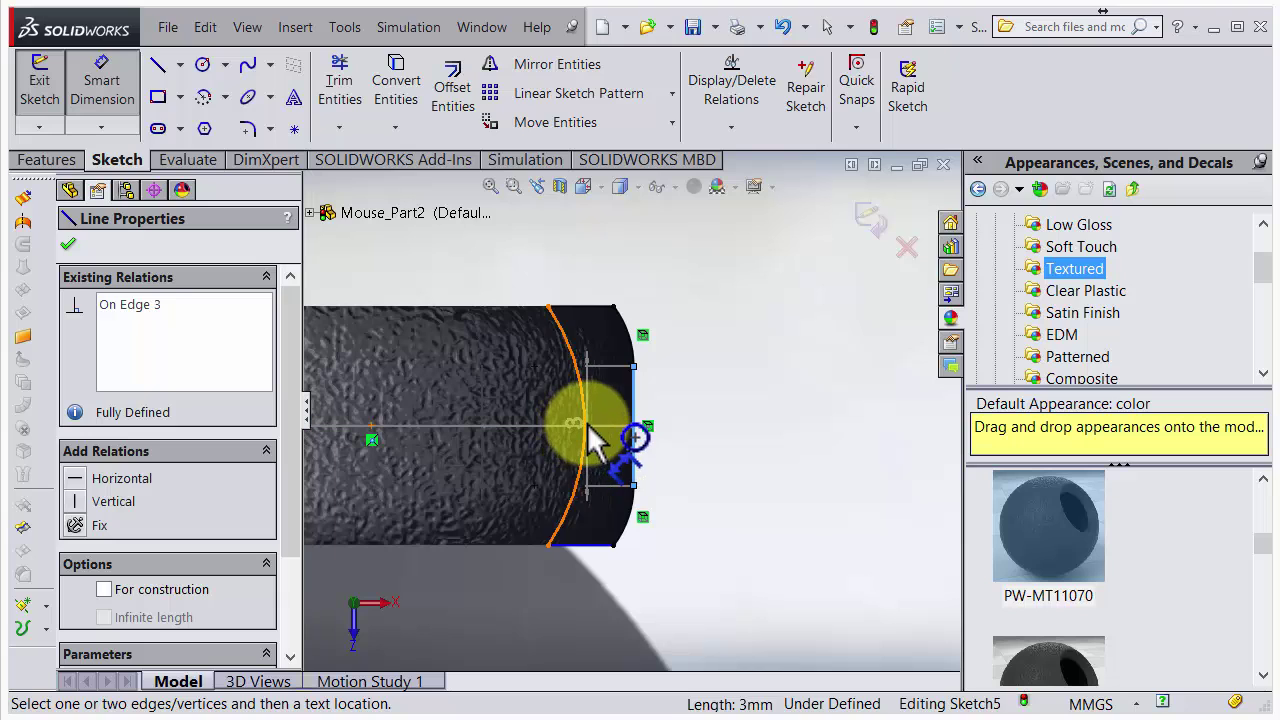
{"action": "left_click", "coordinate": [584, 428]}
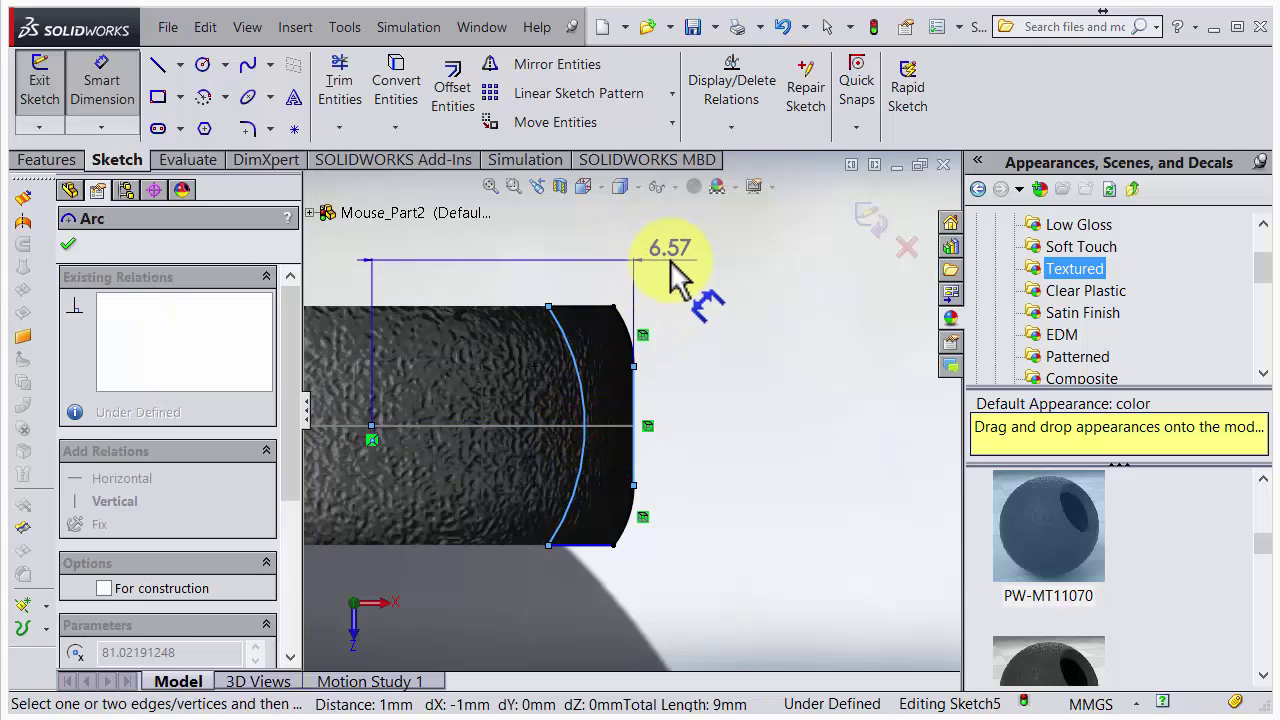
{"action": "left_click", "coordinate": [673, 265]}
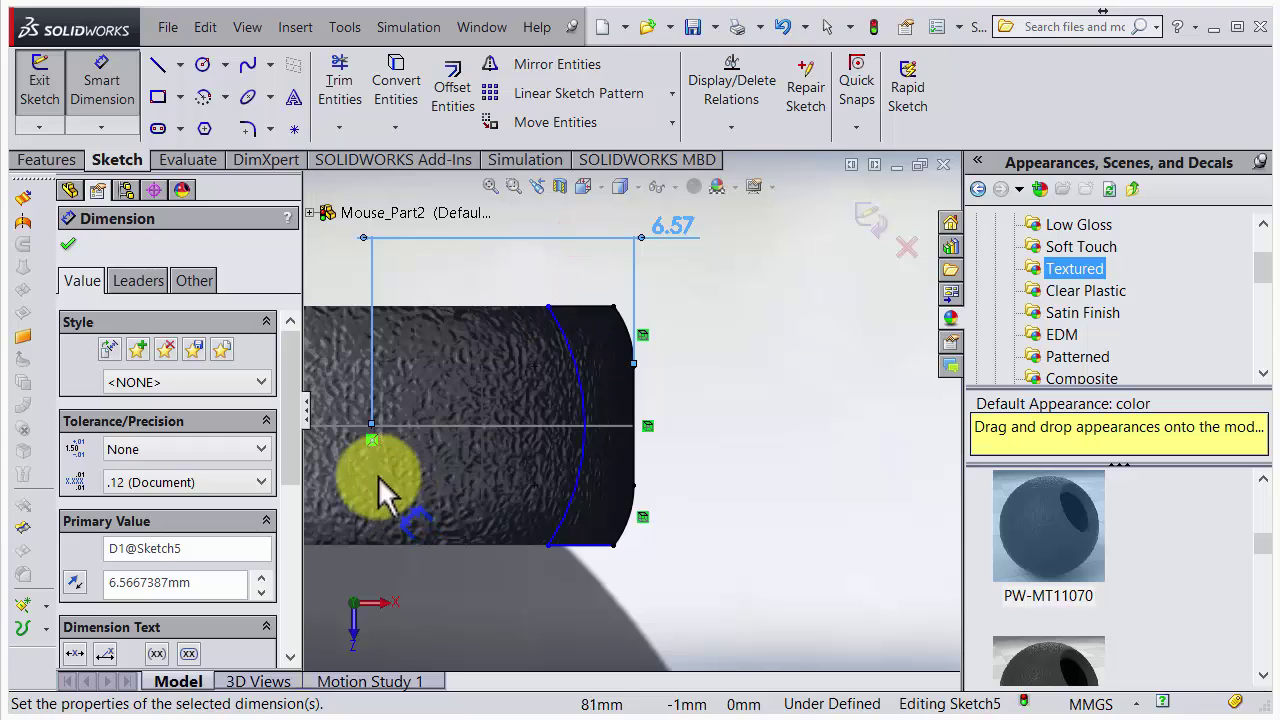
{"action": "left_click", "coordinate": [370, 424]}
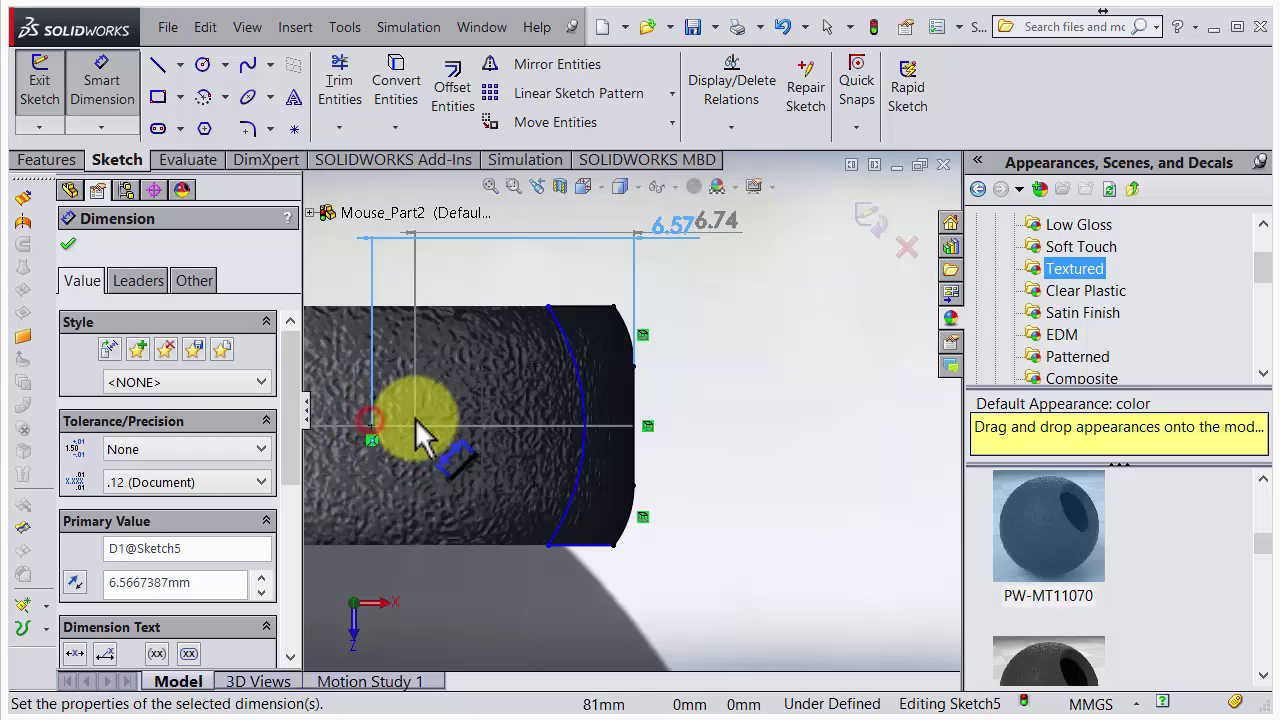
{"action": "left_click", "coordinate": [588, 428]}
{"action": "left_click", "coordinate": [866, 226]}
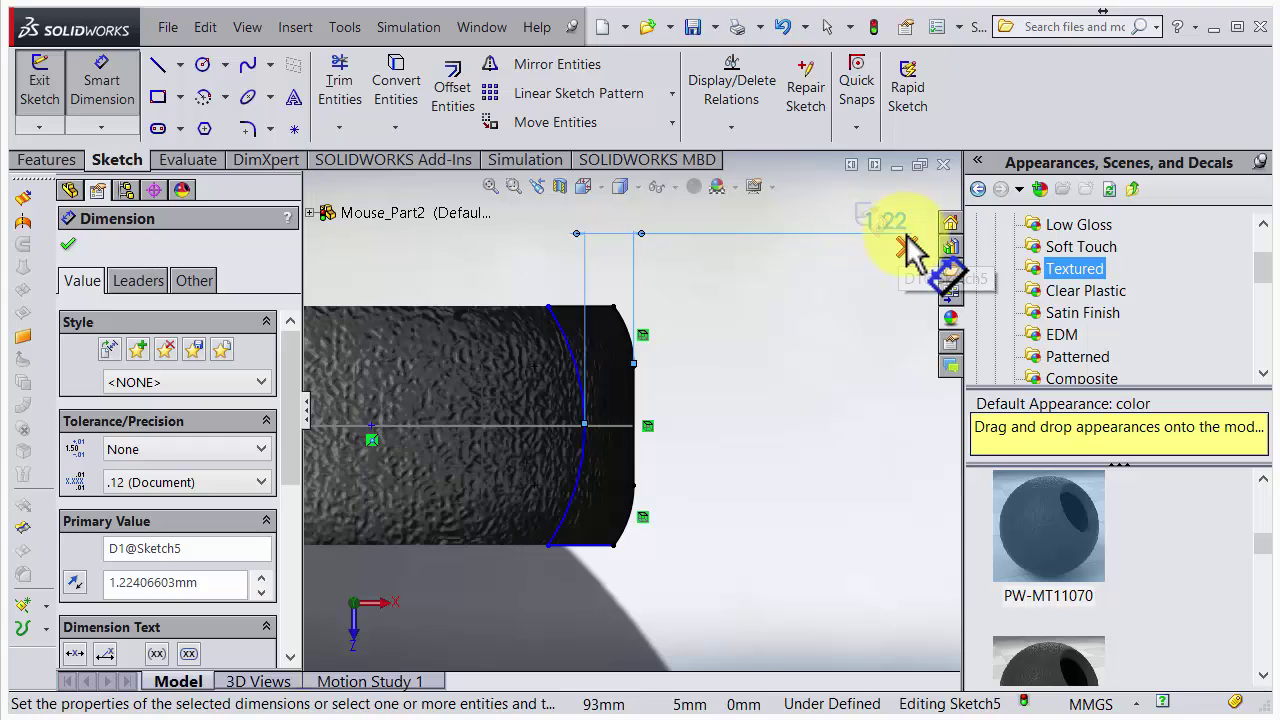
{"action": "key", "text": "z"}
{"action": "left_click_drag", "start_coordinate": [849, 251], "coordinate": [722, 317]}
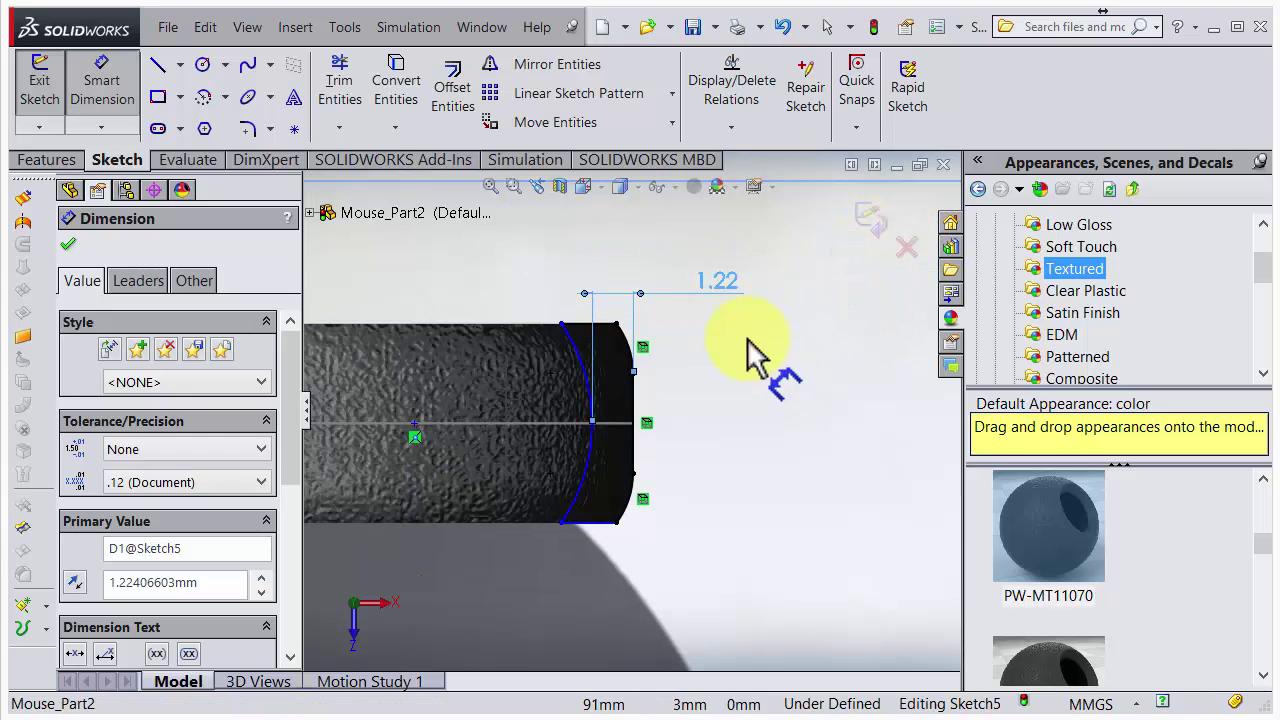
- Change the 1.22 dimension to 1.5 mm
{"action": "double_click", "coordinate": [722, 285]}
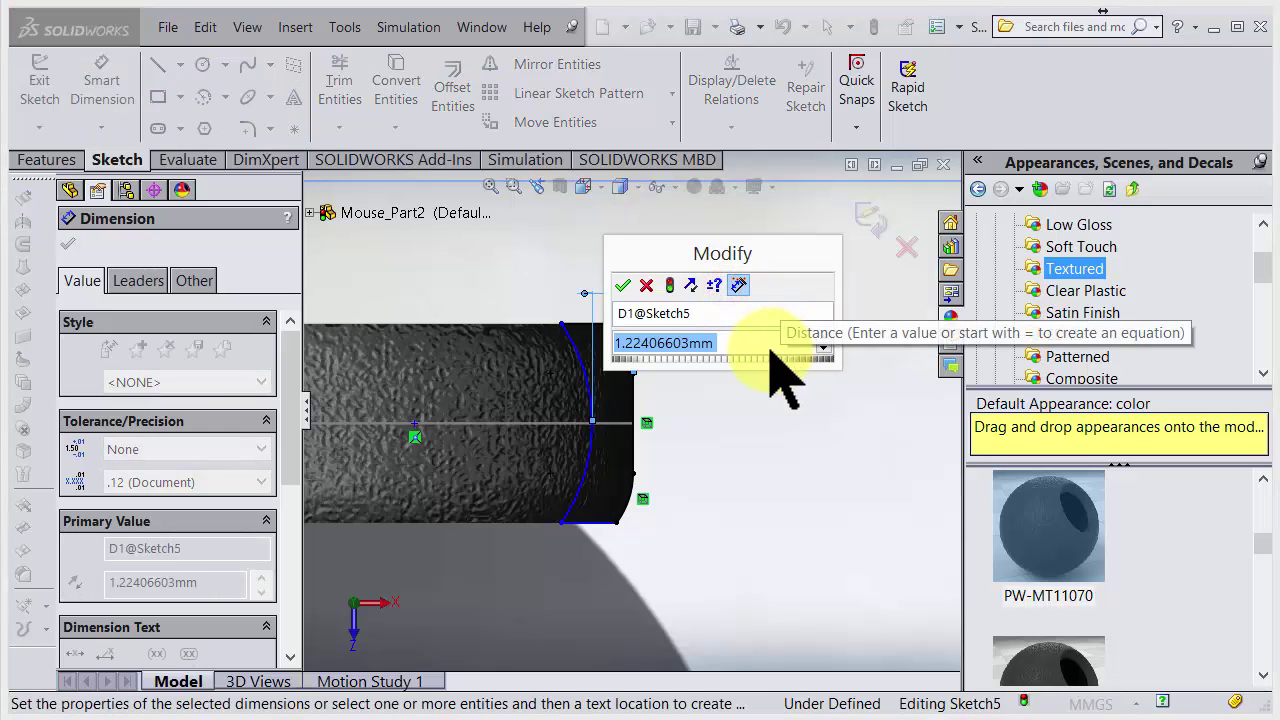
{"action": "type", "text": "1.5"}
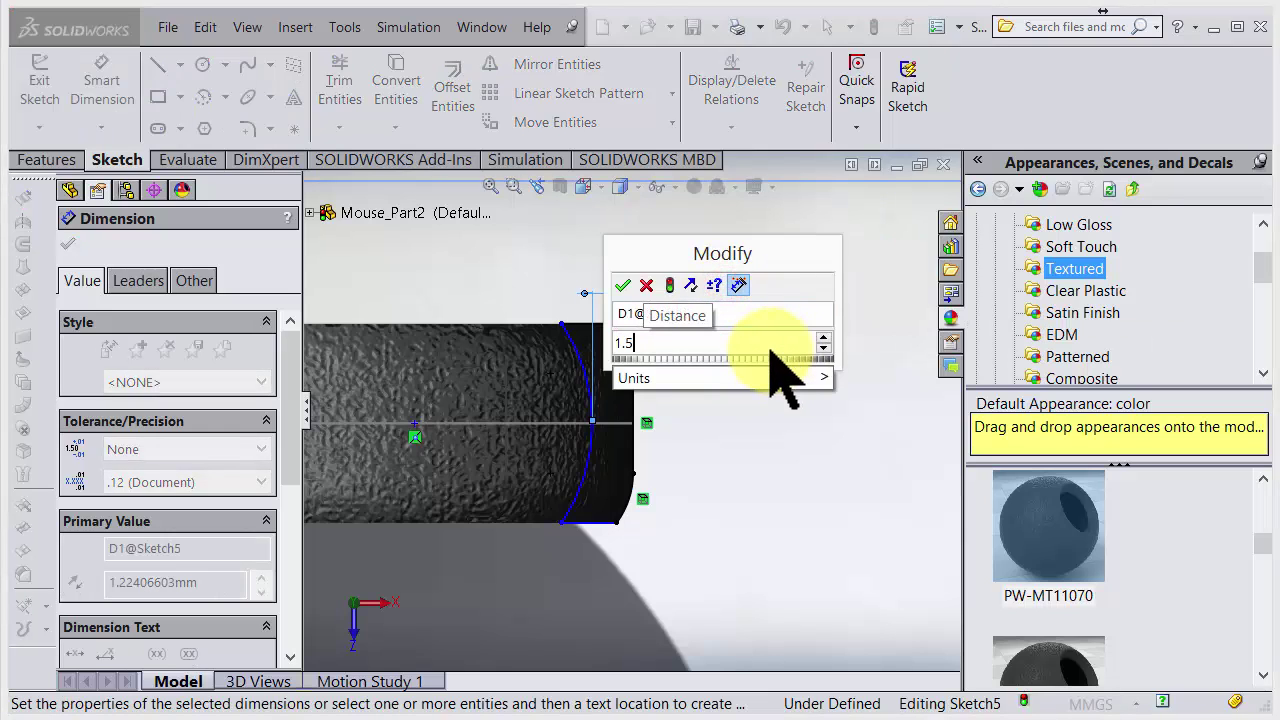
{"action": "key", "text": "Return"}
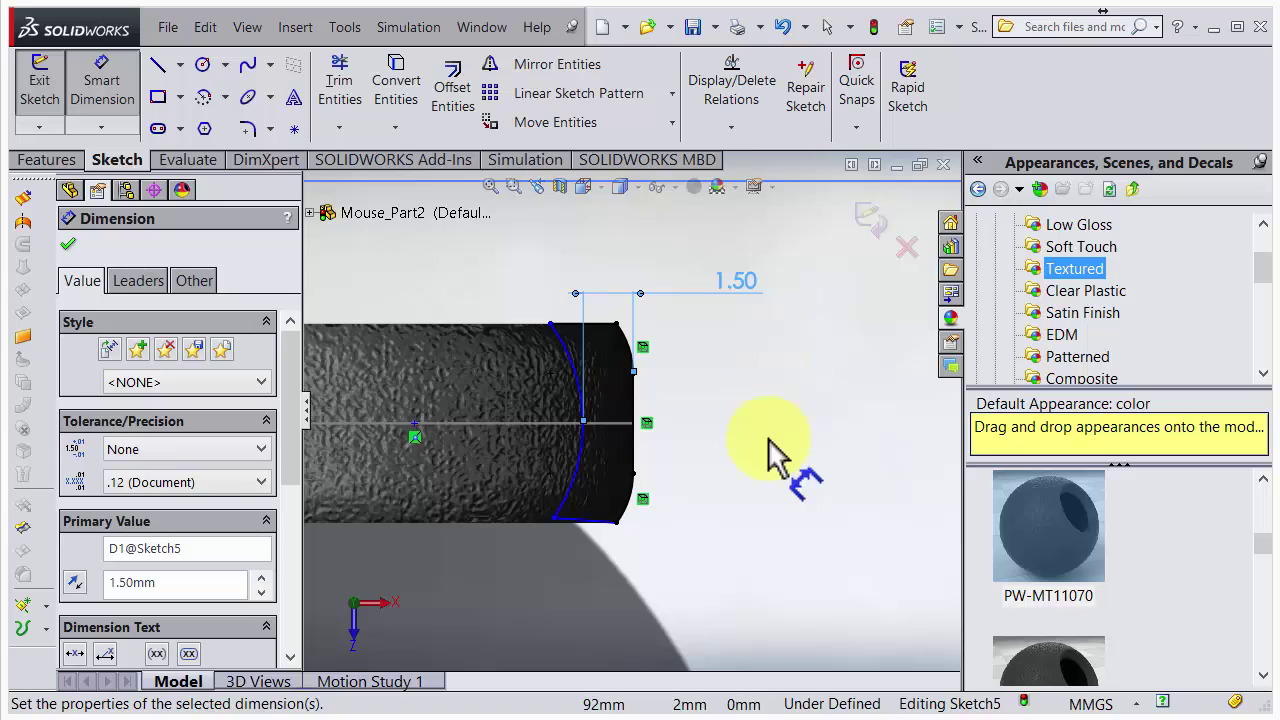
{"action": "scroll", "coordinate": [550, 545], "scroll_direction": "down", "scroll_amount": 5}
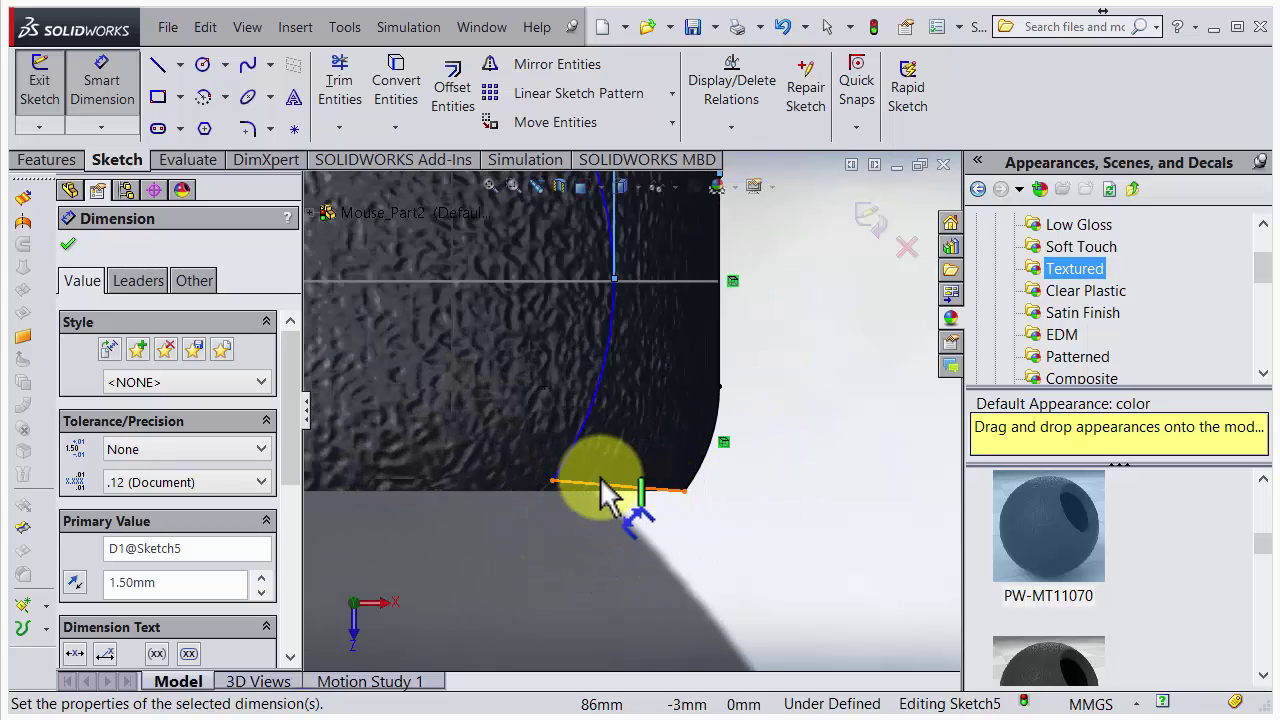
{"action": "scroll", "coordinate": [570, 495], "scroll_direction": "up", "scroll_amount": 3}
{"action": "scroll", "coordinate": [605, 300], "scroll_direction": "down", "scroll_amount": 6}
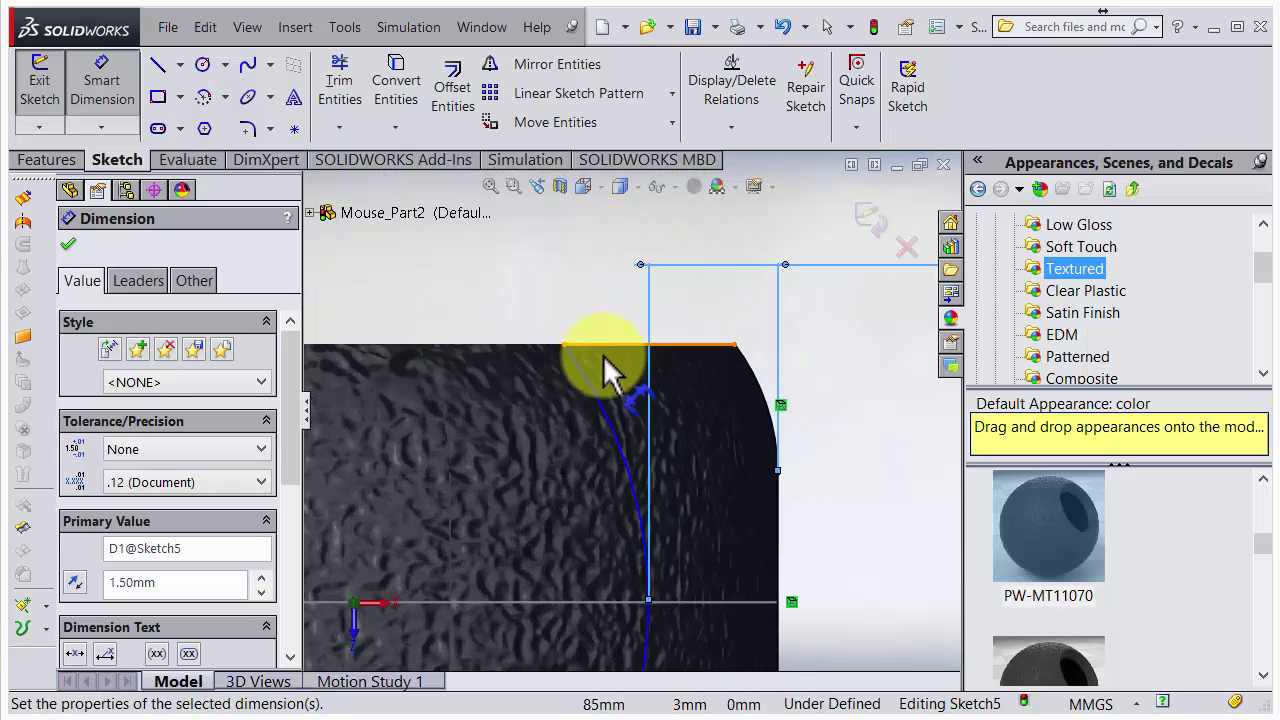
{"action": "scroll", "coordinate": [593, 385], "scroll_direction": "down", "scroll_amount": 2}
{"action": "scroll", "coordinate": [571, 357], "scroll_direction": "up", "scroll_amount": 2}
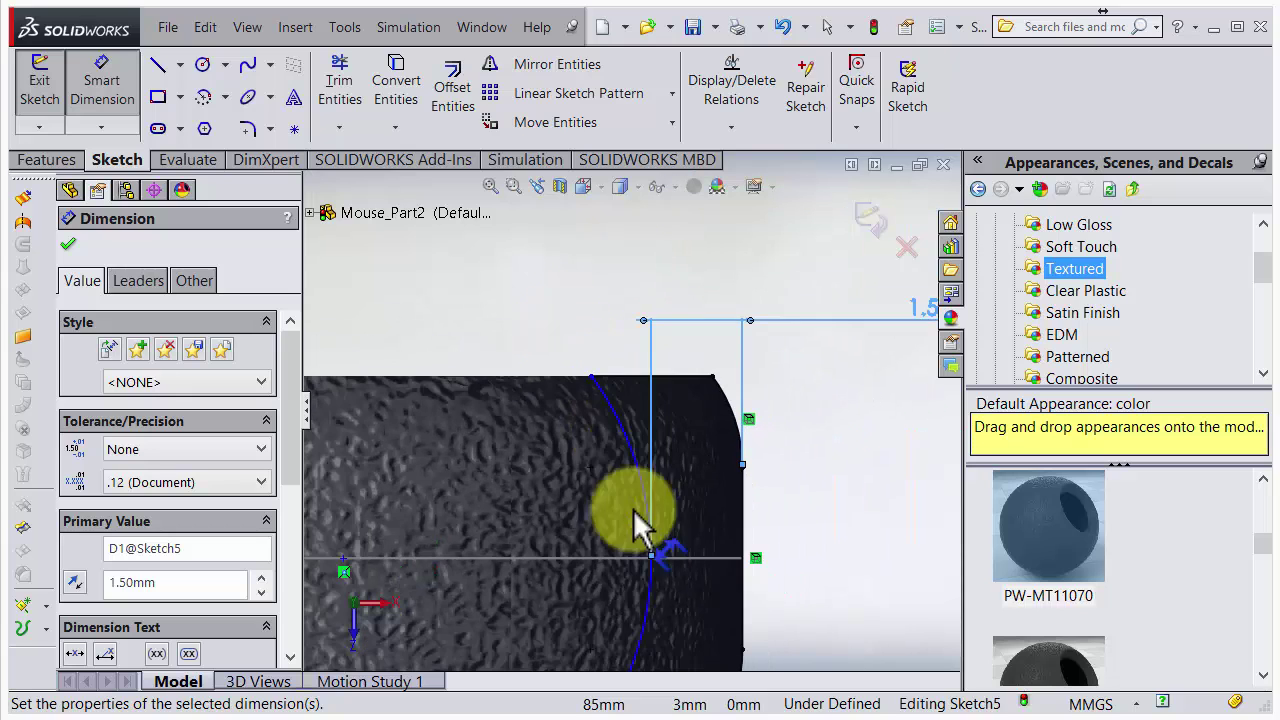
{"action": "scroll", "coordinate": [634, 523], "scroll_direction": "up", "scroll_amount": 4}
{"action": "scroll", "coordinate": [635, 574], "scroll_direction": "down", "scroll_amount": 5}
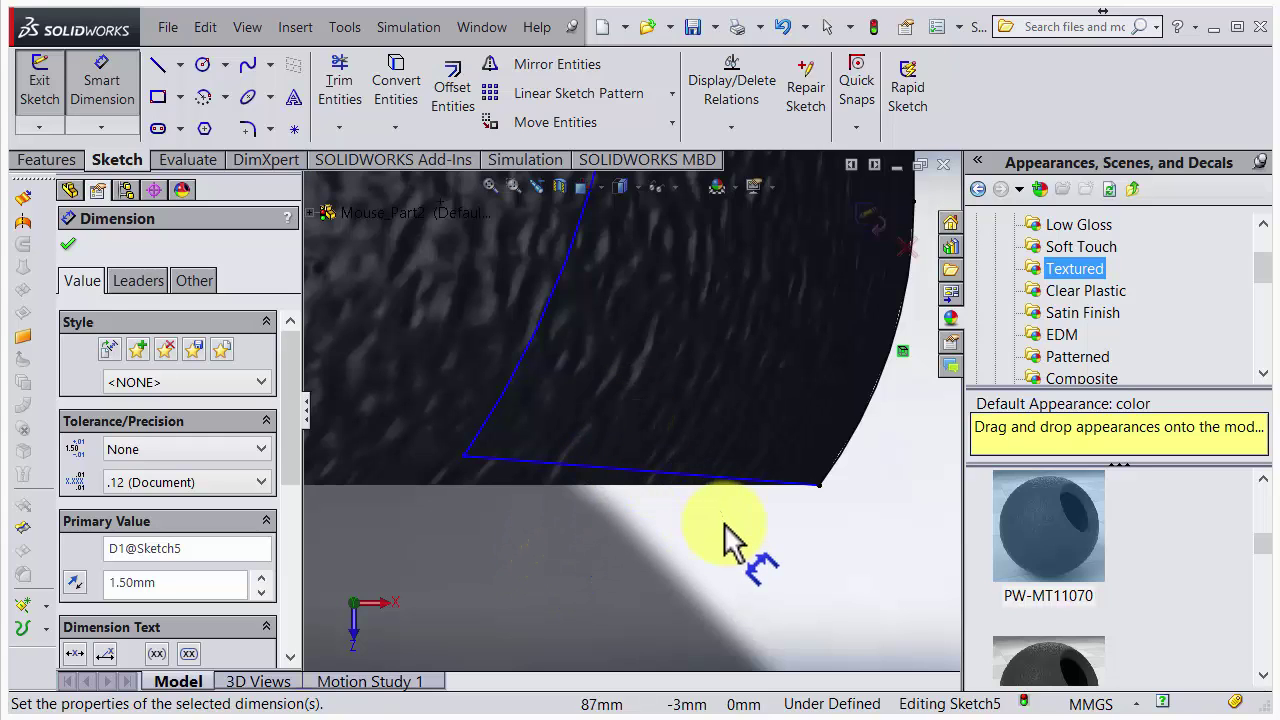
- Snap the arc's lower end onto the cylinder's bottom edge and exit Sketch5 into Extruded Cut
{"action": "key", "text": "Escape"}
{"action": "left_click", "coordinate": [463, 456]}
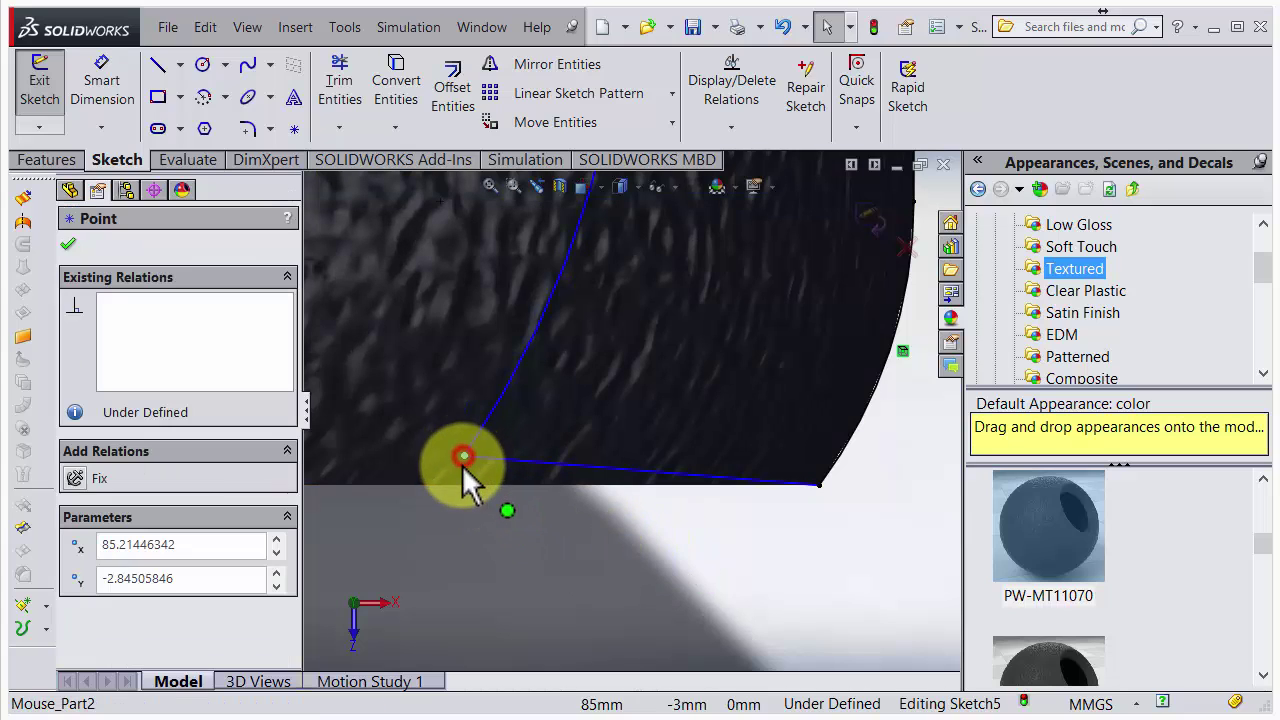
{"action": "mouse_move", "coordinate": [463, 457]}
{"action": "left_mouse_down"}
{"action": "mouse_move", "coordinate": [462, 487]}
{"action": "mouse_move", "coordinate": [446, 491]}
{"action": "left_mouse_up"}
{"action": "scroll", "coordinate": [497, 610], "scroll_direction": "up", "scroll_amount": 2}
{"action": "scroll", "coordinate": [497, 610], "scroll_direction": "up", "scroll_amount": 2}
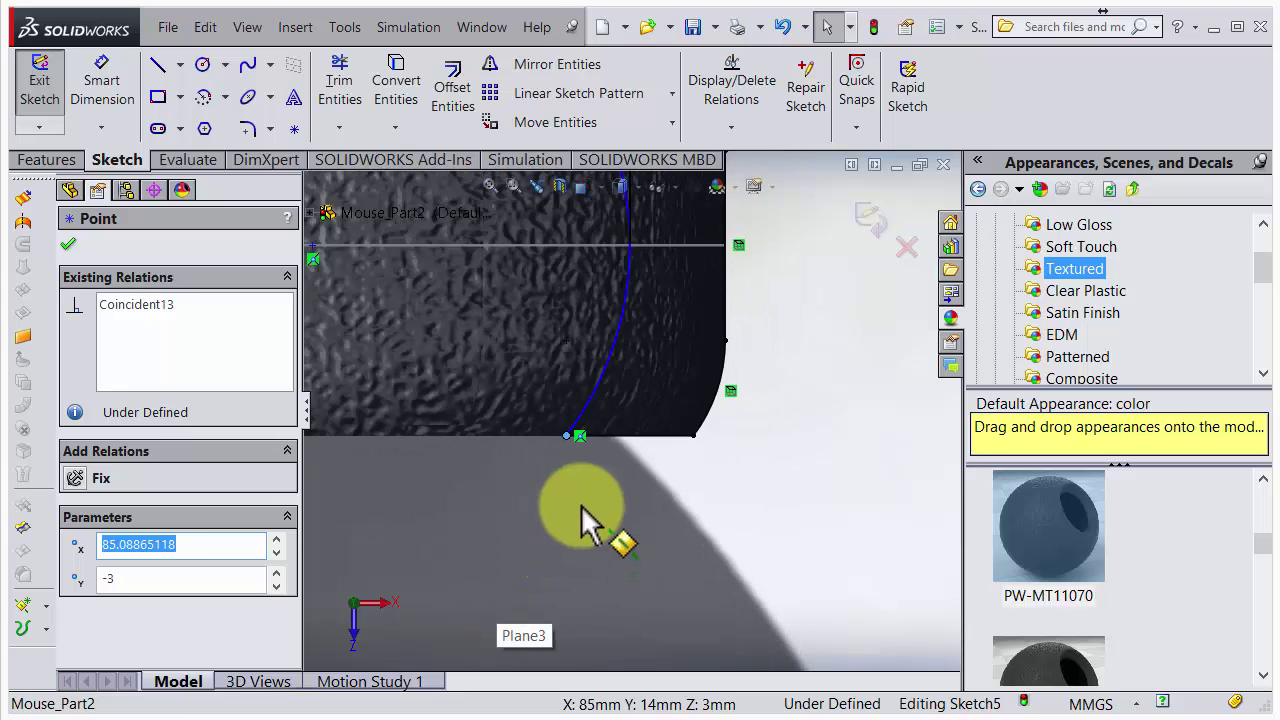
{"action": "key", "text": "ctrl+8"}
{"action": "scroll", "coordinate": [600, 309], "scroll_direction": "down", "scroll_amount": 3}
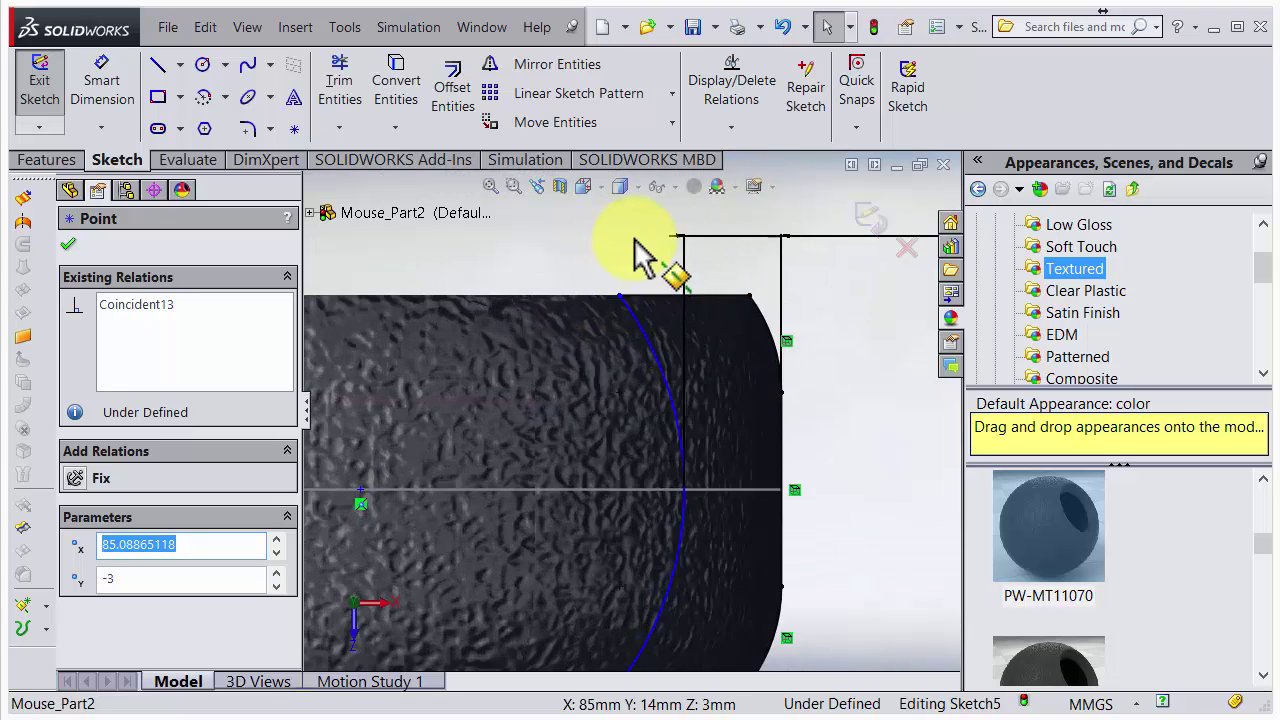
{"action": "scroll", "coordinate": [653, 449], "scroll_direction": "down", "scroll_amount": 2}
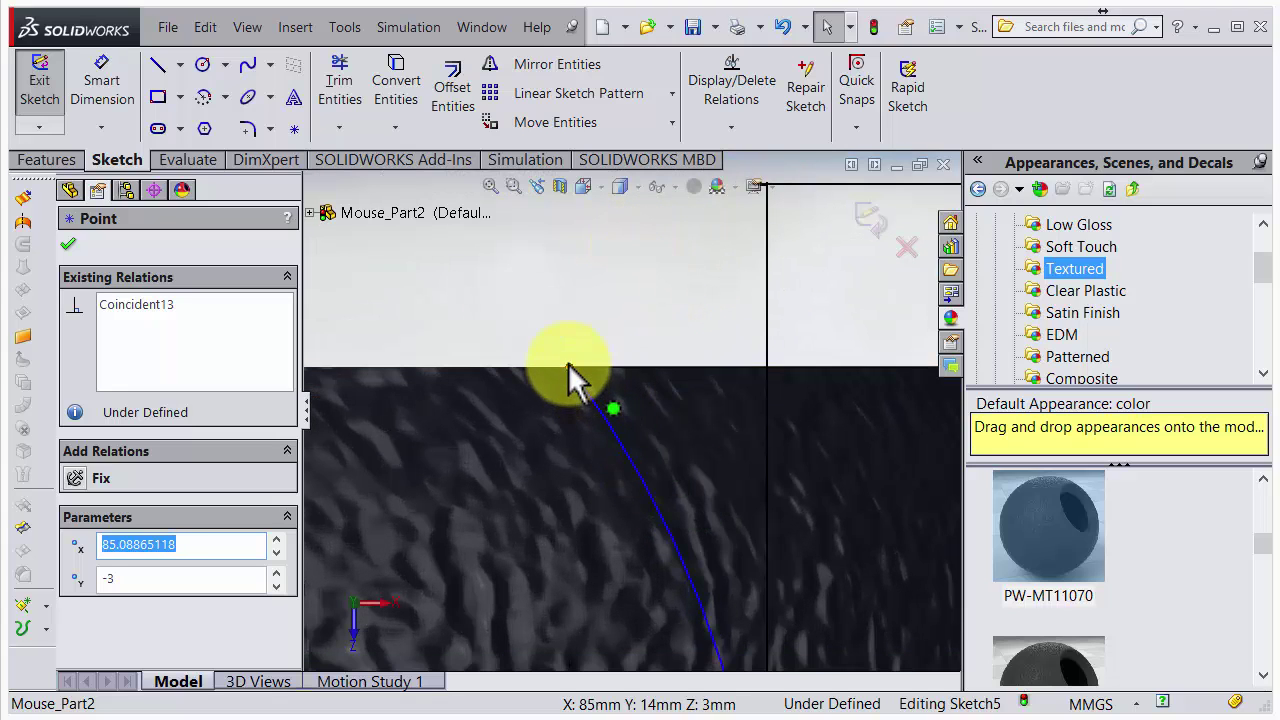
{"action": "scroll", "coordinate": [600, 586], "scroll_direction": "up", "scroll_amount": 4}
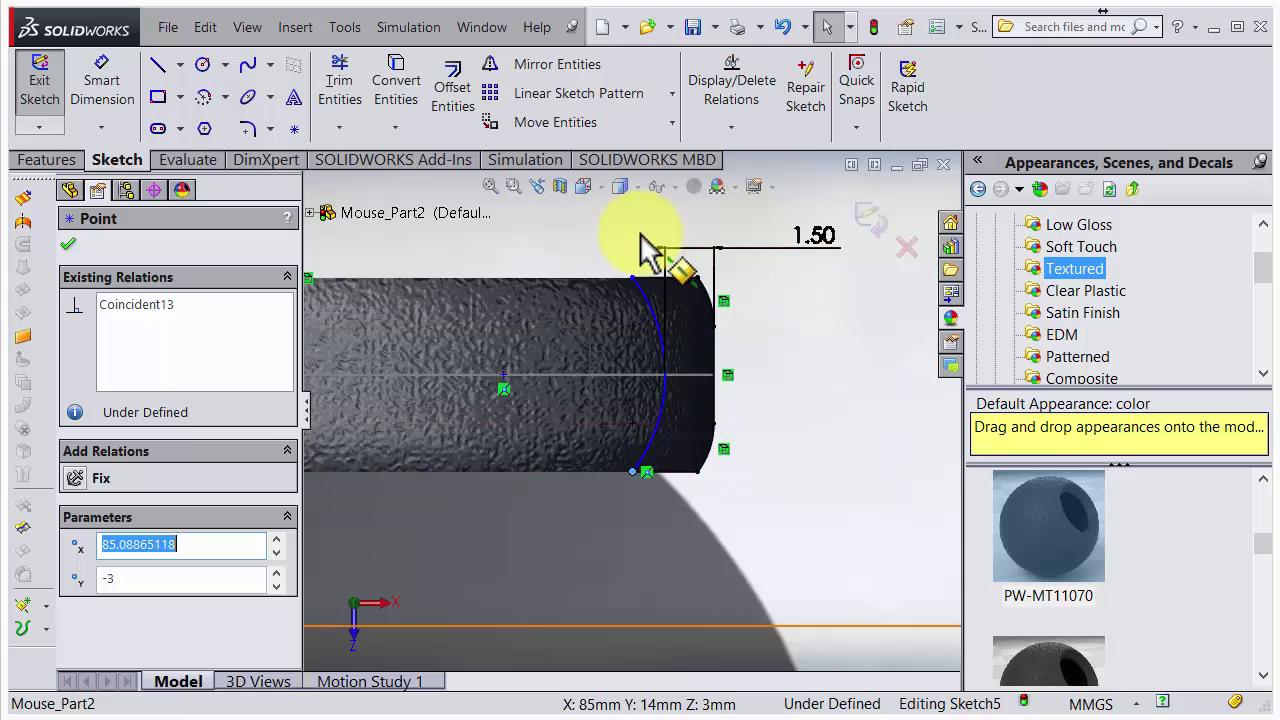
{"action": "scroll", "coordinate": [694, 391], "scroll_direction": "down", "scroll_amount": 5}
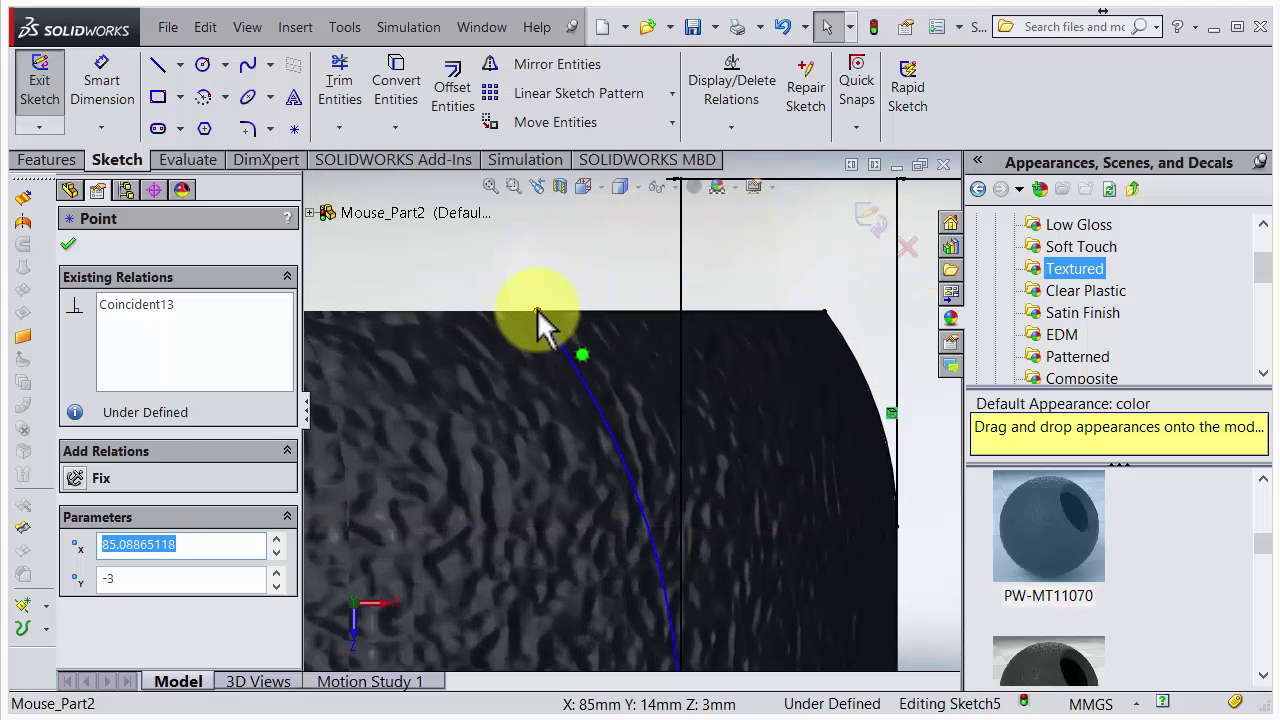
{"action": "scroll", "coordinate": [714, 468], "scroll_direction": "up", "scroll_amount": 5}
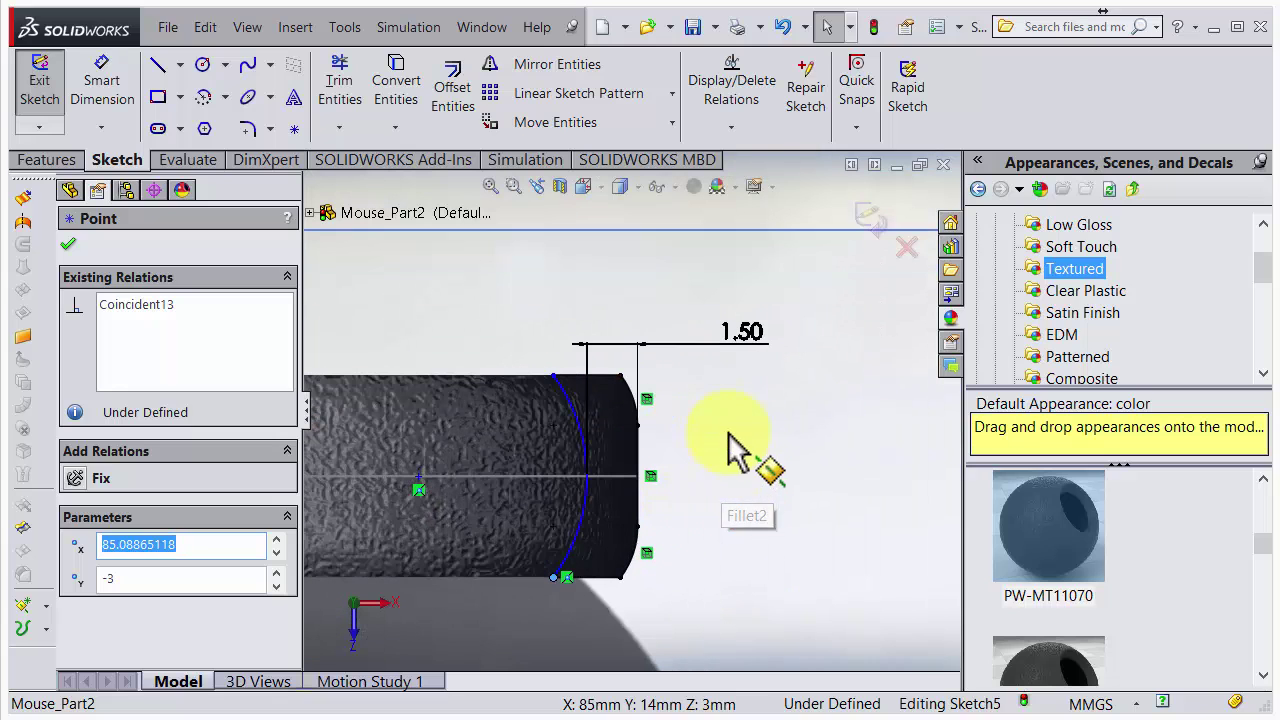
{"action": "left_click", "coordinate": [870, 220]}
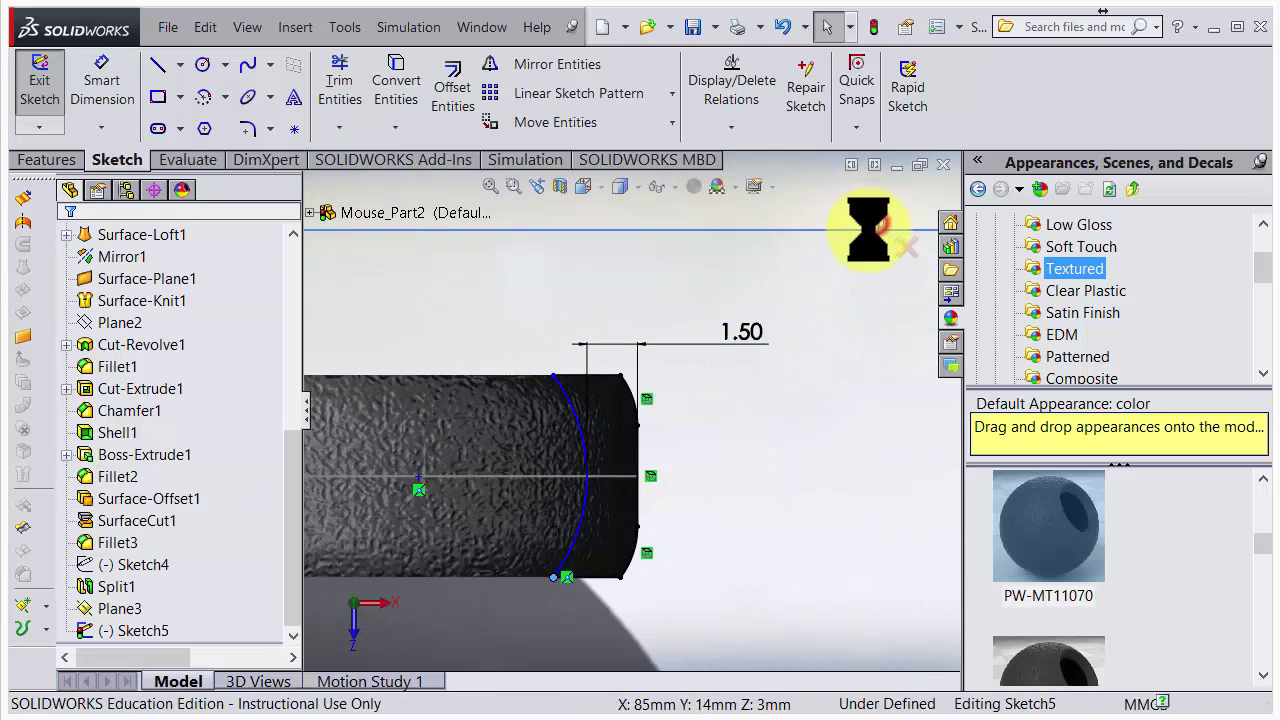
- Cut the notch Mid Plane at 2 mm depth to create Cut-Extrude2
{"action": "middle_click_drag", "start_coordinate": [722, 508], "coordinate": [551, 277]}
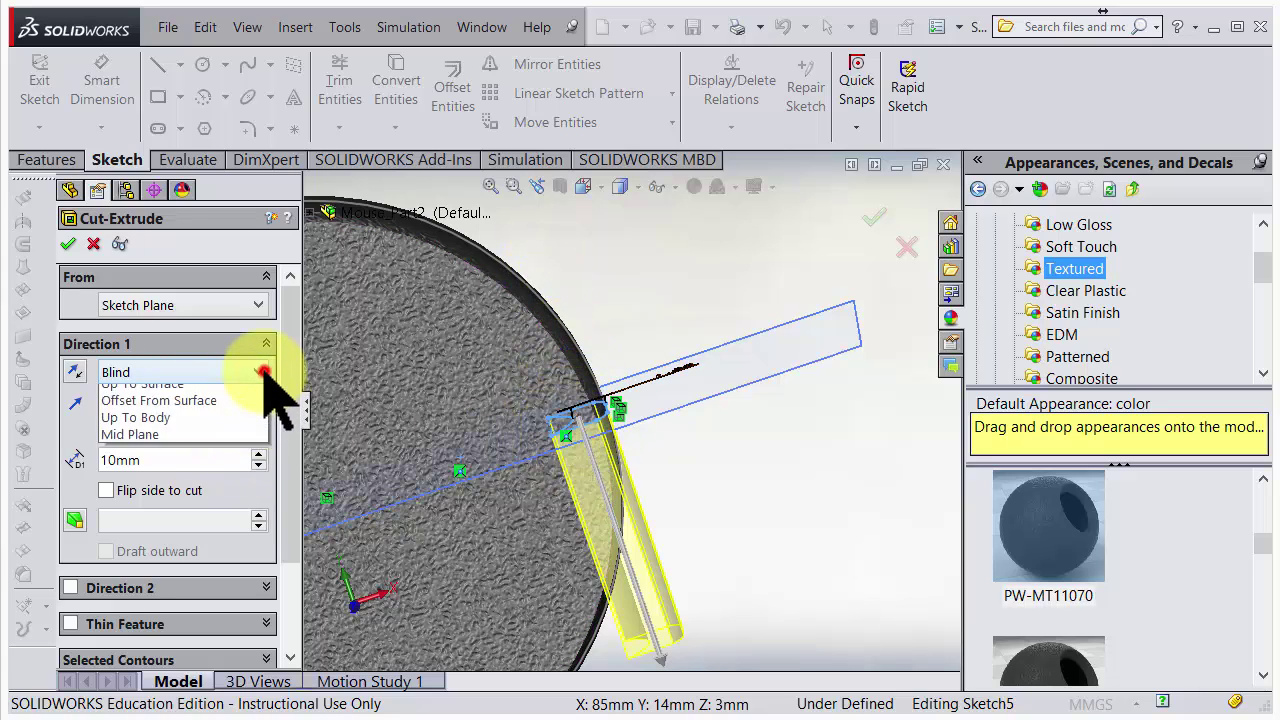
{"action": "left_click", "coordinate": [203, 532]}
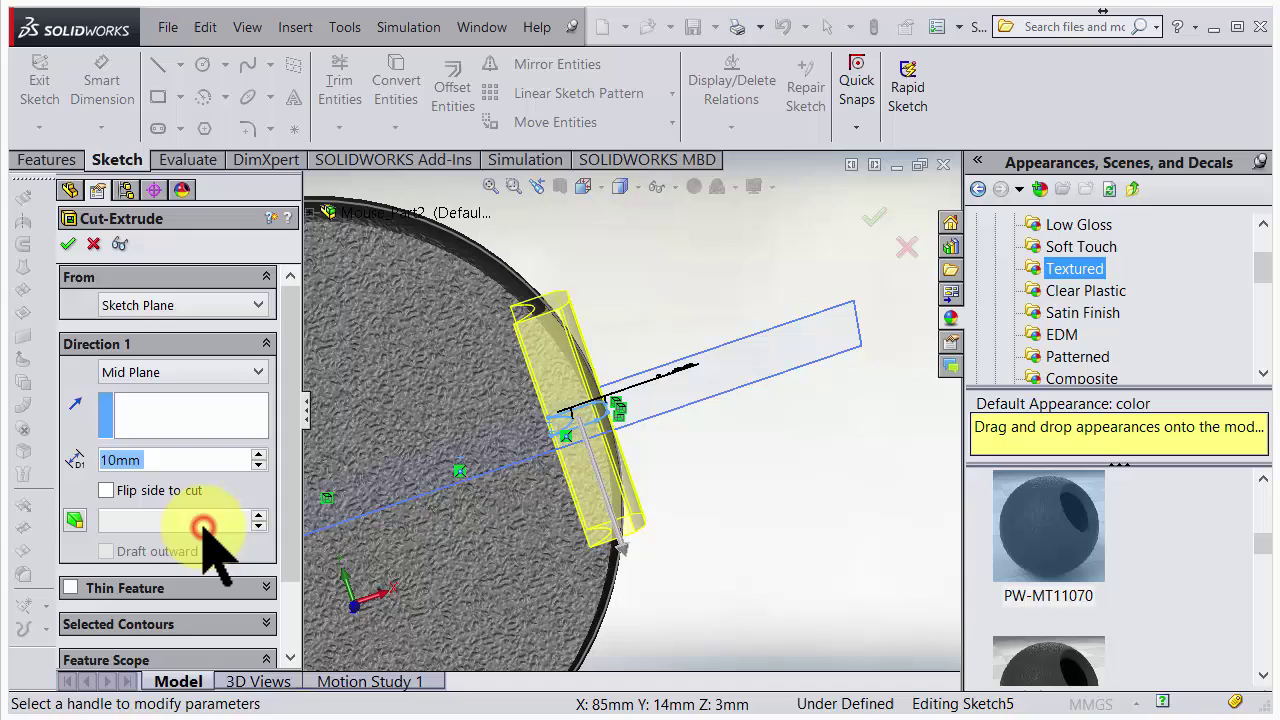
{"action": "double_click", "coordinate": [192, 460]}
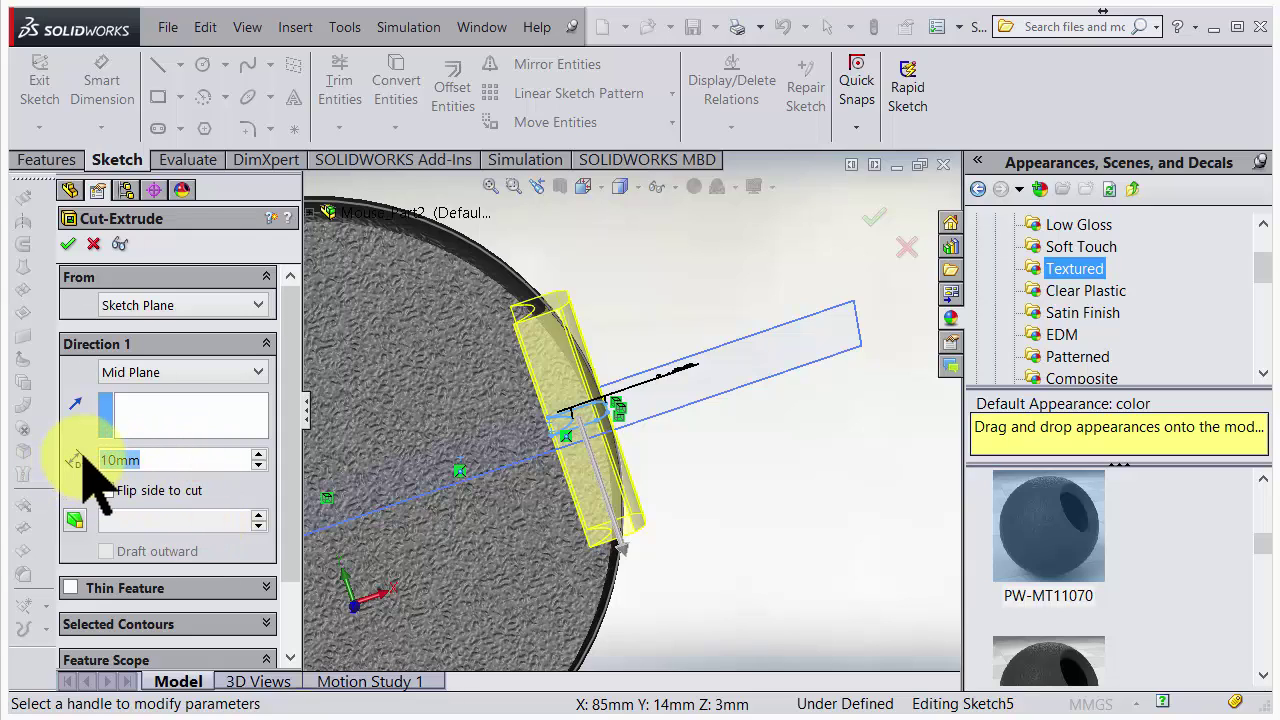
{"action": "type", "text": "2"}
{"action": "key", "text": "Return"}
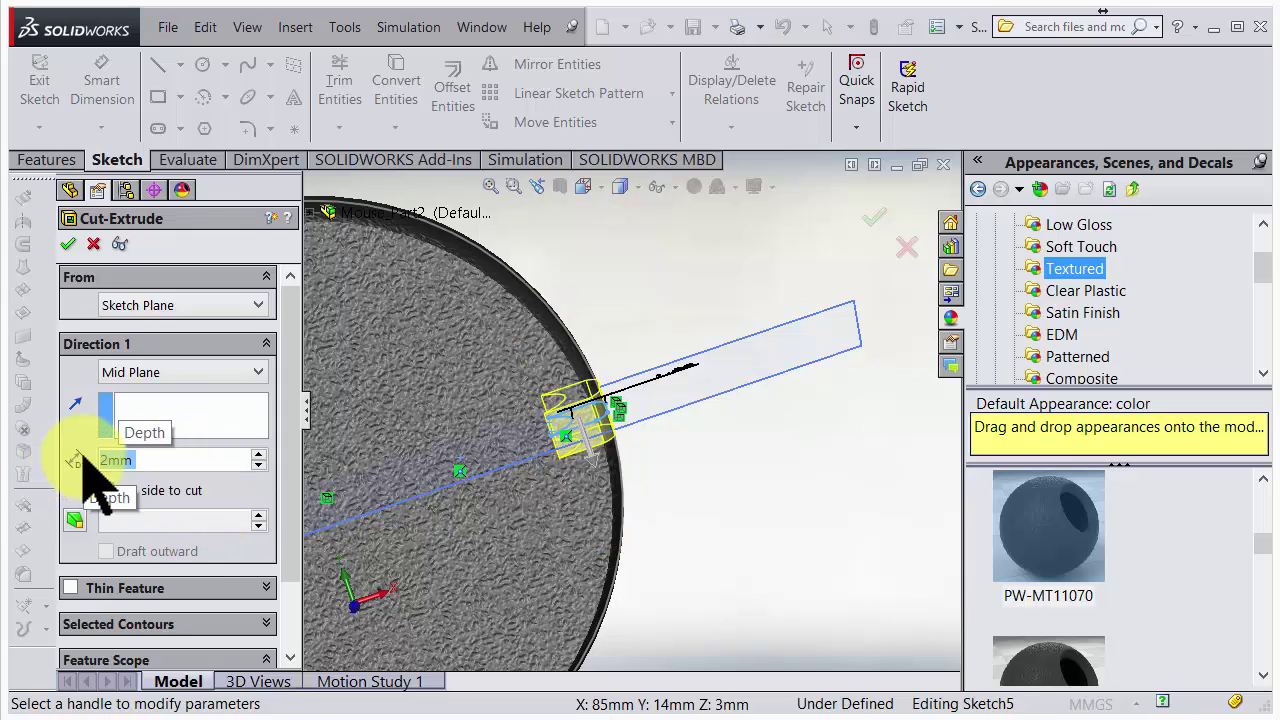
{"action": "middle_click_drag", "start_coordinate": [555, 432], "coordinate": [460, 370]}
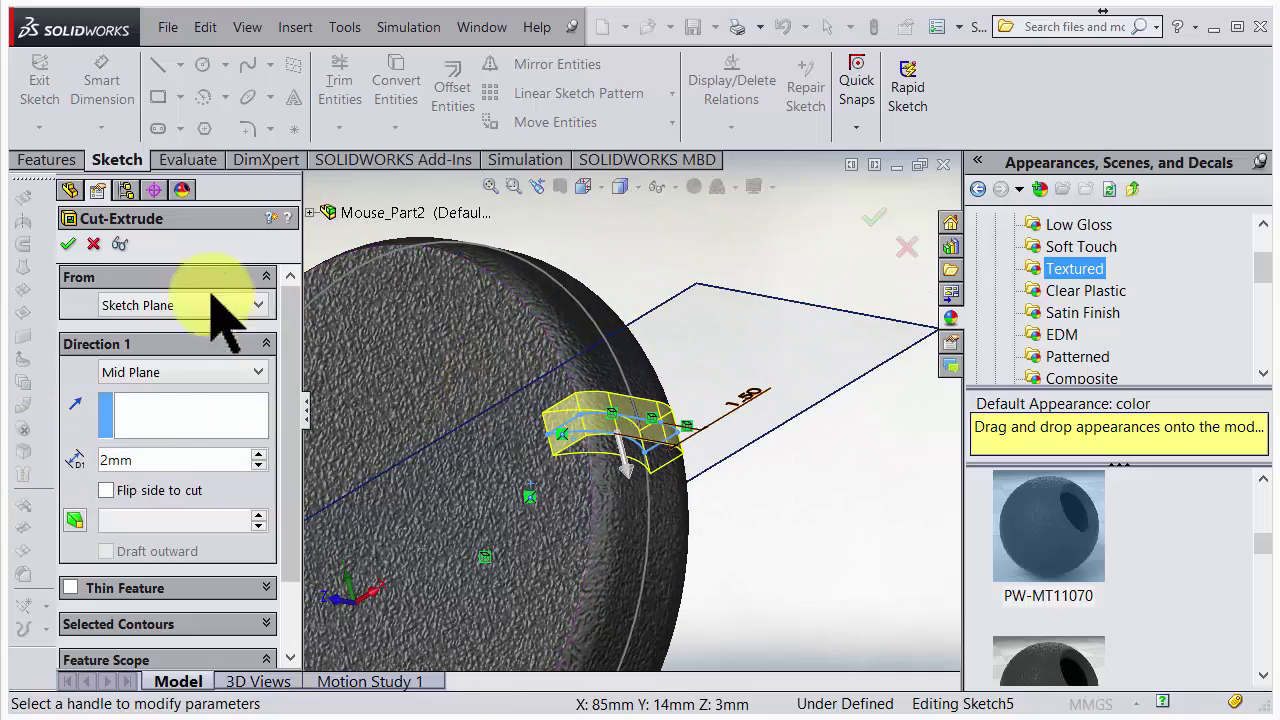
{"action": "left_click", "coordinate": [68, 244]}
{"action": "mouse_move", "coordinate": [560, 430]}
{"action": "middle_mouse_down"}
{"action": "mouse_move", "coordinate": [586, 434]}
{"action": "mouse_move", "coordinate": [680, 375]}
{"action": "mouse_move", "coordinate": [703, 290]}
{"action": "mouse_move", "coordinate": [654, 374]}
{"action": "mouse_move", "coordinate": [686, 400]}
{"action": "mouse_move", "coordinate": [645, 440]}
{"action": "mouse_move", "coordinate": [634, 434]}
{"action": "mouse_move", "coordinate": [666, 409]}
{"action": "mouse_move", "coordinate": [509, 443]}
{"action": "mouse_move", "coordinate": [603, 374]}
{"action": "mouse_move", "coordinate": [583, 462]}
{"action": "mouse_move", "coordinate": [580, 449]}
{"action": "mouse_move", "coordinate": [606, 438]}
{"action": "middle_mouse_up"}
{"action": "scroll", "coordinate": [630, 430], "scroll_direction": "down", "scroll_amount": 3}
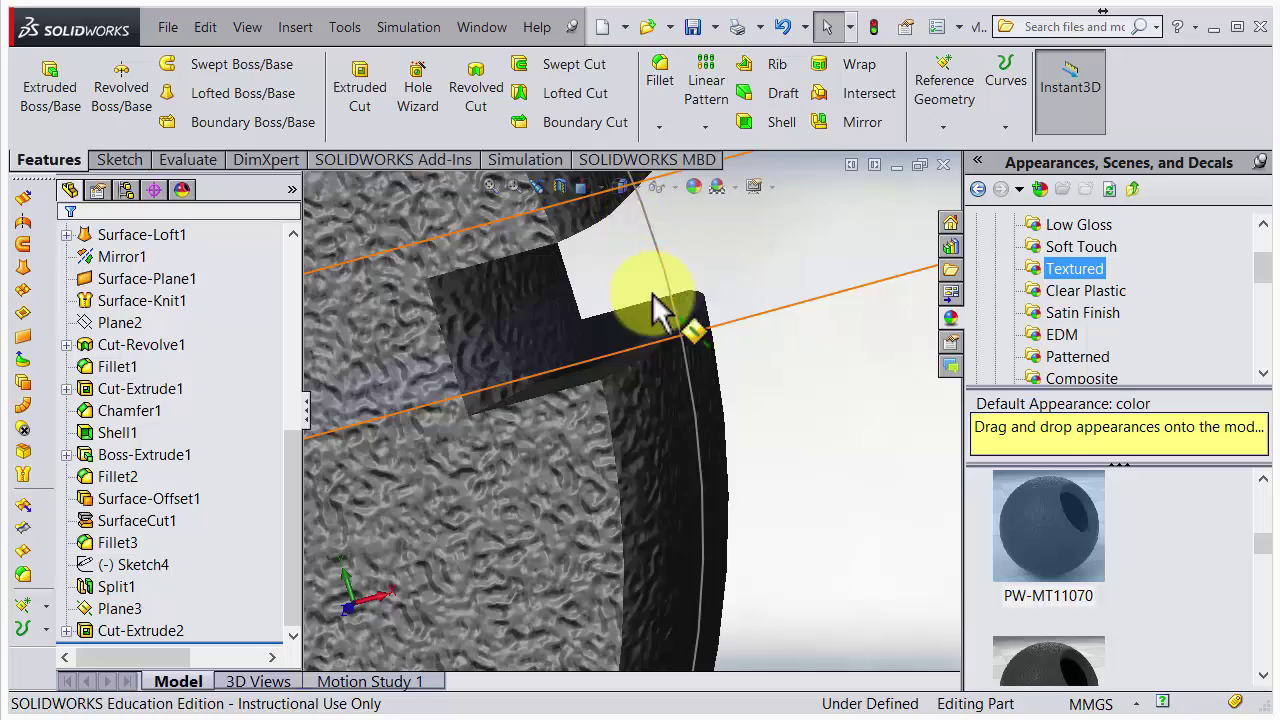
{"action": "middle_click_drag", "start_coordinate": [657, 300], "coordinate": [653, 268]}
- Start a chamfer feature with its distance set to 0.5mm
{"action": "left_click", "coordinate": [659, 127]}
{"action": "left_click", "coordinate": [668, 176]}
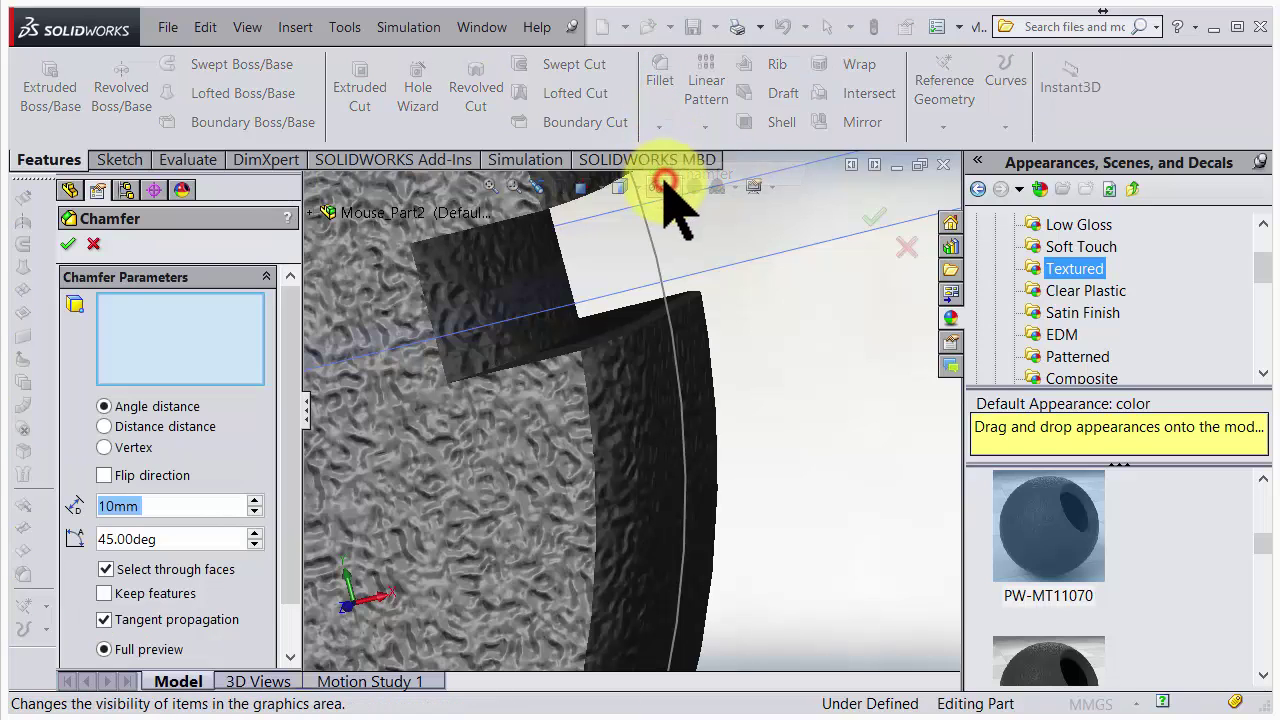
{"action": "left_click", "coordinate": [197, 505]}
{"action": "double_click", "coordinate": [197, 505]}
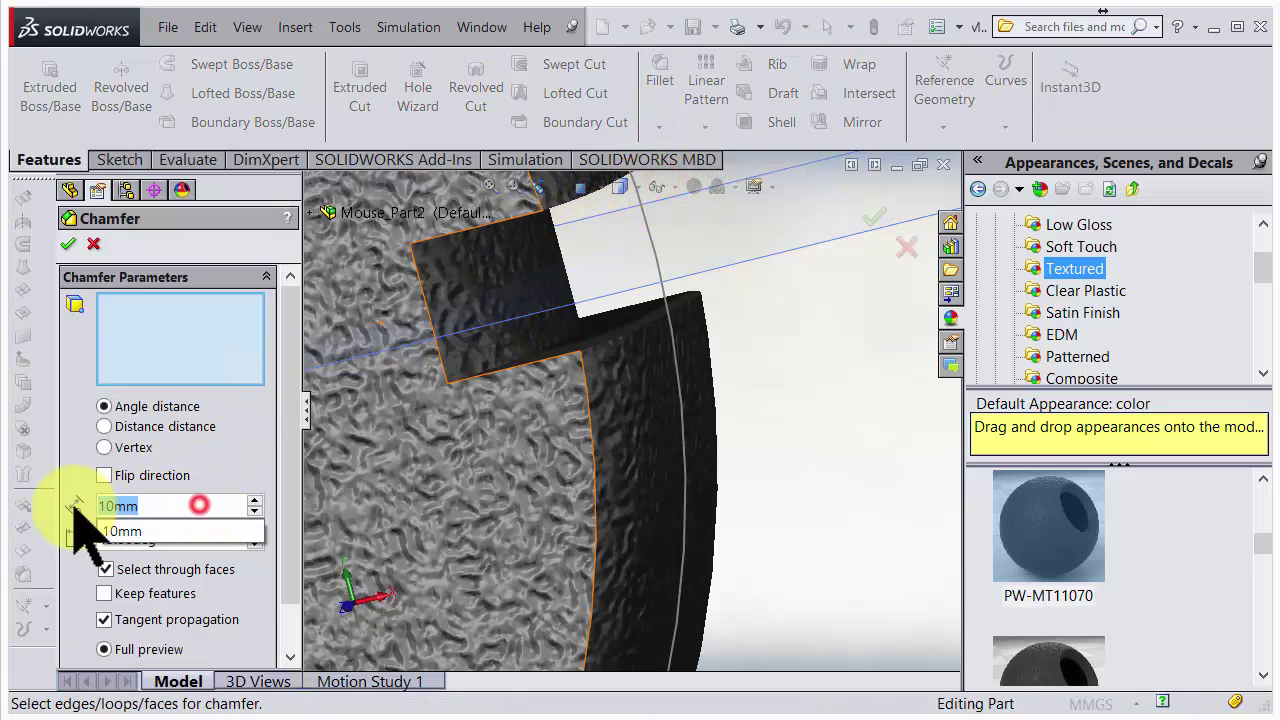
{"action": "type", "text": "0.5"}
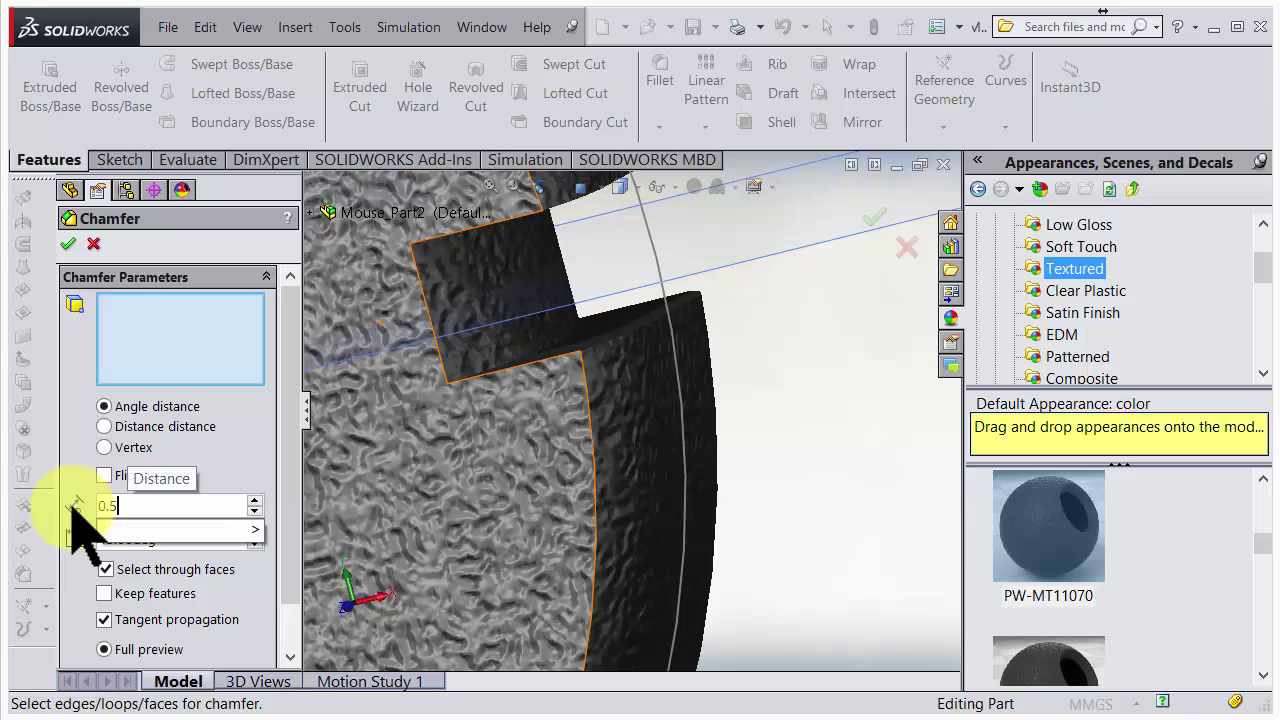
- Apply the 0.5mm, 45° chamfer to the notch's lower edge and a second notch edge
{"action": "left_click", "coordinate": [530, 377]}
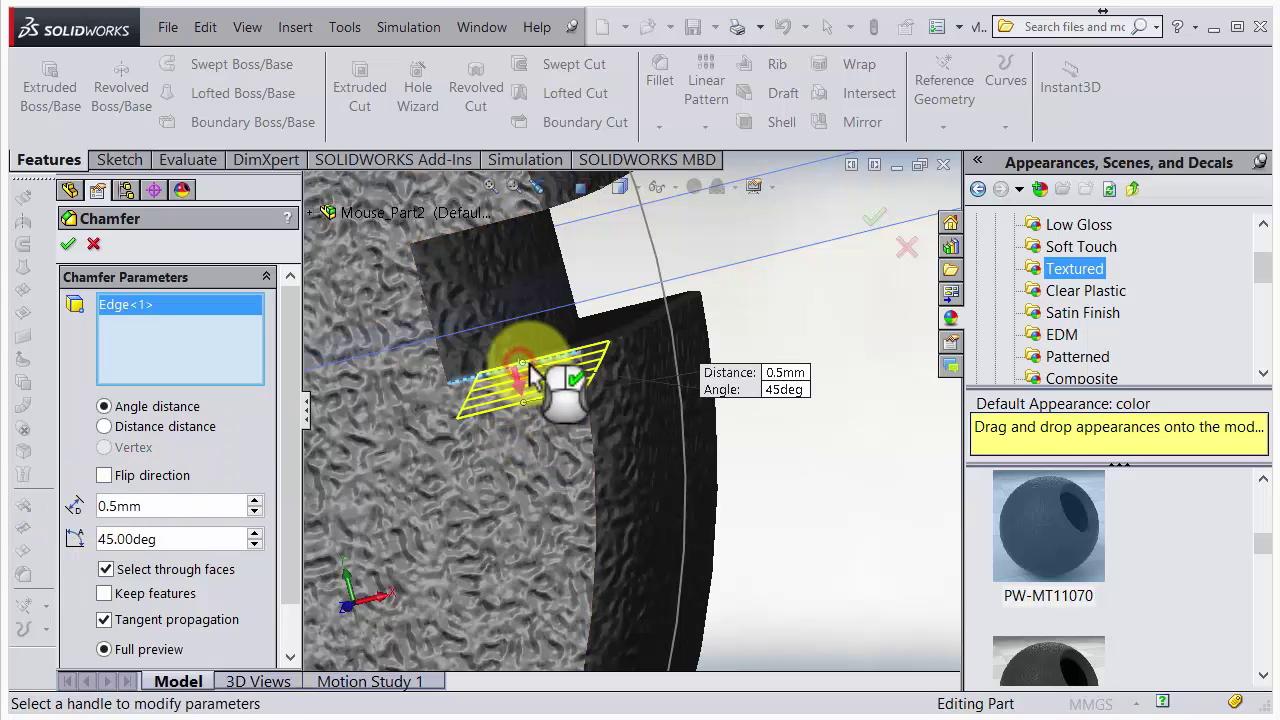
{"action": "left_click", "coordinate": [630, 332]}
{"action": "middle_click_drag", "start_coordinate": [666, 366], "coordinate": [558, 440]}
{"action": "scroll", "coordinate": [968, 314], "scroll_direction": "down", "scroll_amount": 5}
{"action": "mouse_move", "coordinate": [900, 300]}
{"action": "middle_mouse_down"}
{"action": "mouse_move", "coordinate": [709, 251]}
{"action": "mouse_move", "coordinate": [791, 314]}
{"action": "mouse_move", "coordinate": [845, 258]}
{"action": "mouse_move", "coordinate": [858, 220]}
{"action": "middle_mouse_up"}
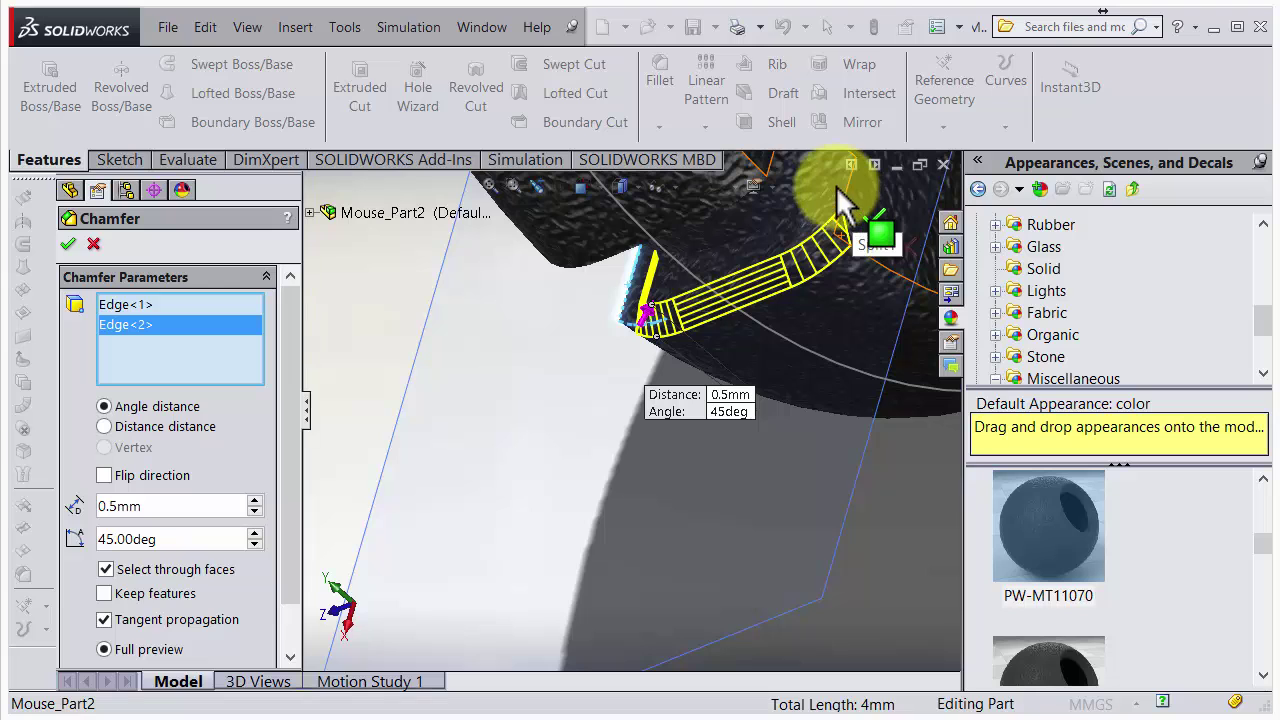
{"action": "right_click", "coordinate": [846, 189]}
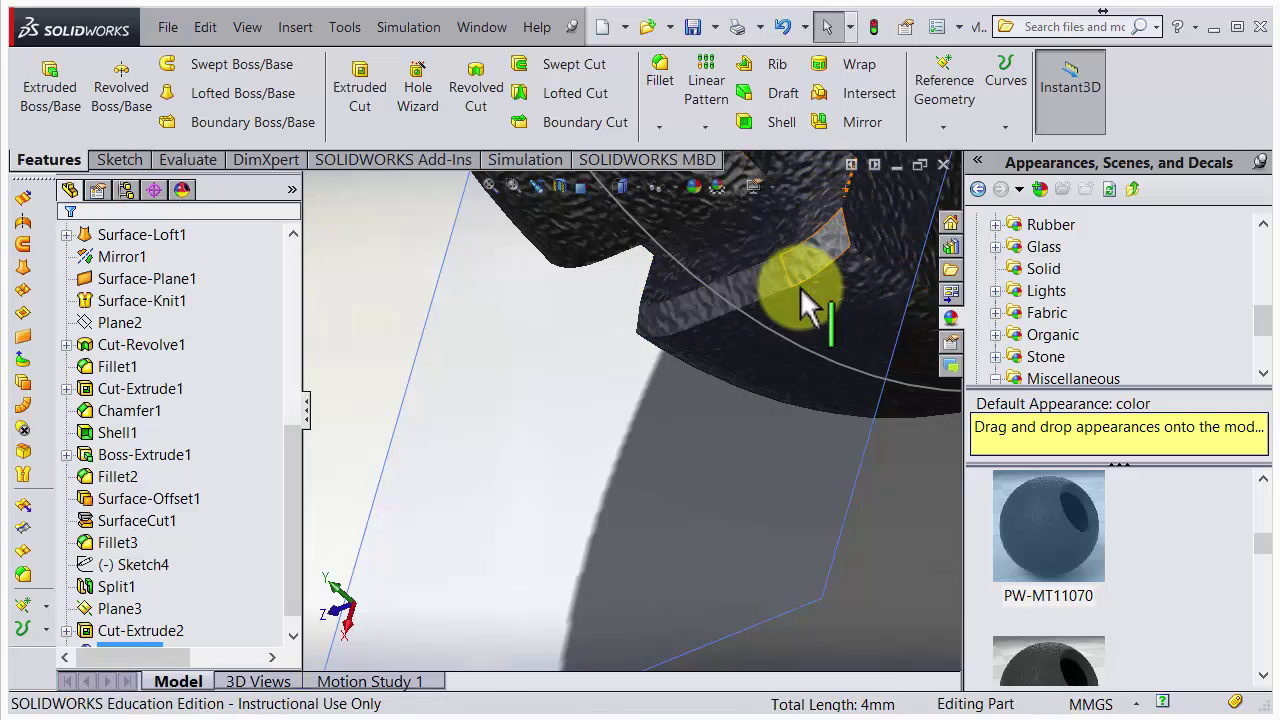
{"action": "middle_click_drag", "start_coordinate": [795, 312], "coordinate": [322, 530]}
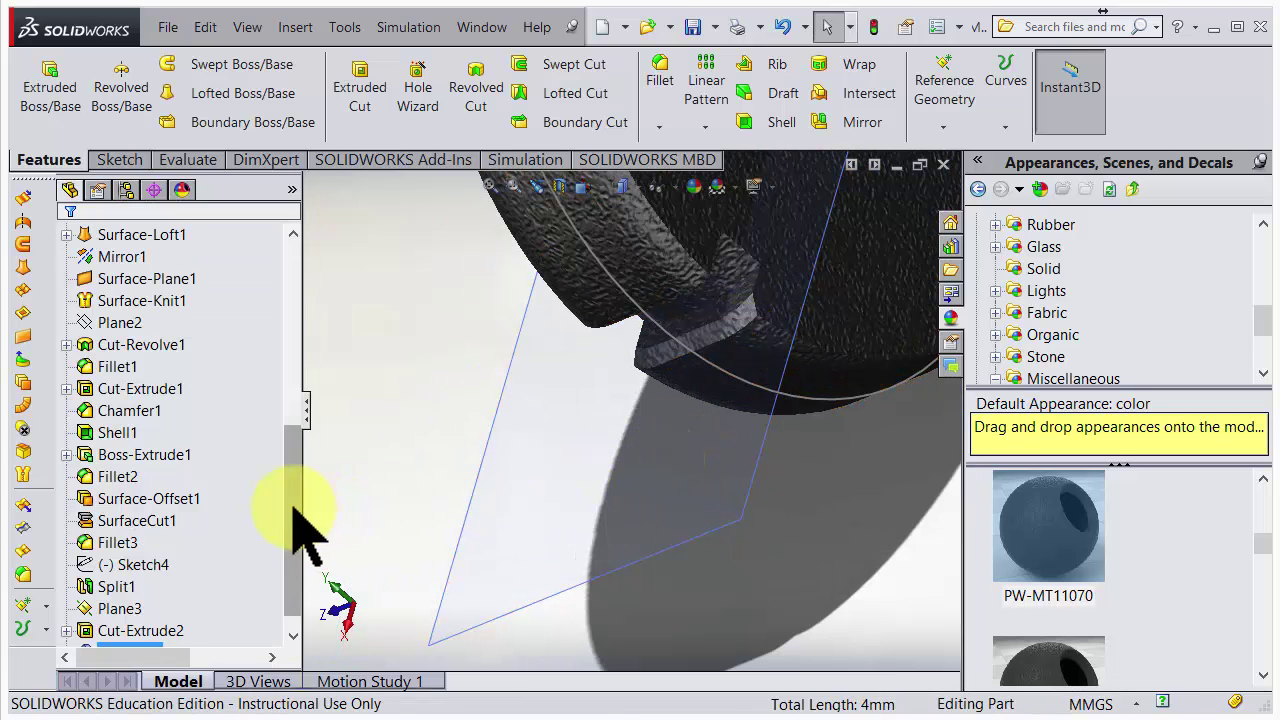
{"action": "left_click_drag", "start_coordinate": [293, 507], "coordinate": [309, 286]}
{"action": "scroll", "coordinate": [590, 470], "scroll_direction": "down", "scroll_amount": 2}
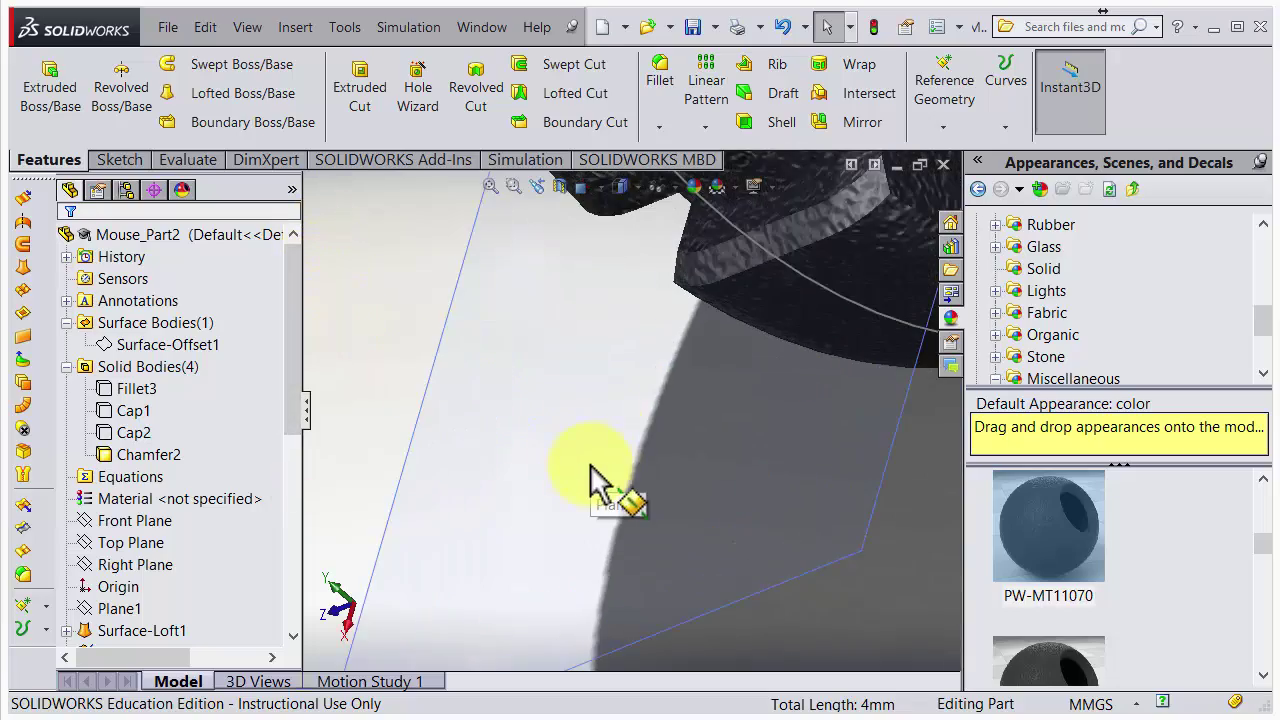
{"action": "middle_click_drag", "start_coordinate": [590, 470], "coordinate": [691, 300]}
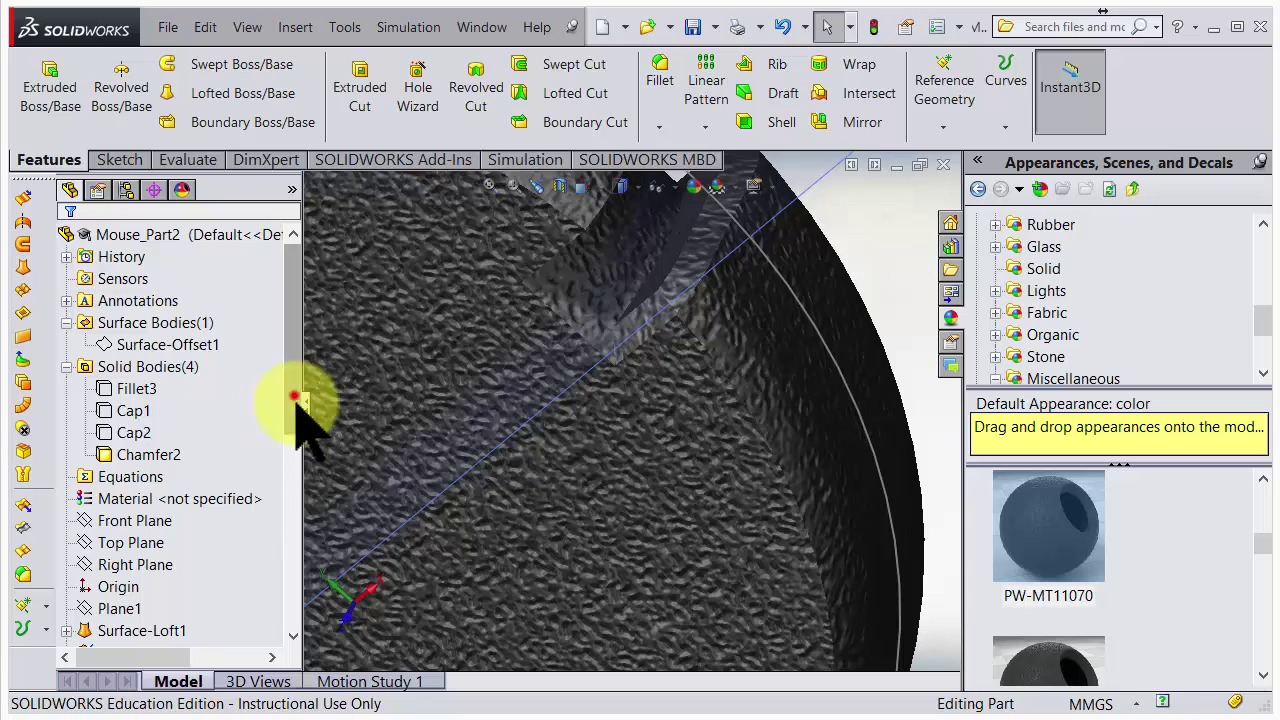
{"action": "left_click_drag", "start_coordinate": [300, 410], "coordinate": [263, 634]}
- Reopen Chamfer2 for editing and zoom out to see its preview
{"action": "right_click", "coordinate": [114, 630]}
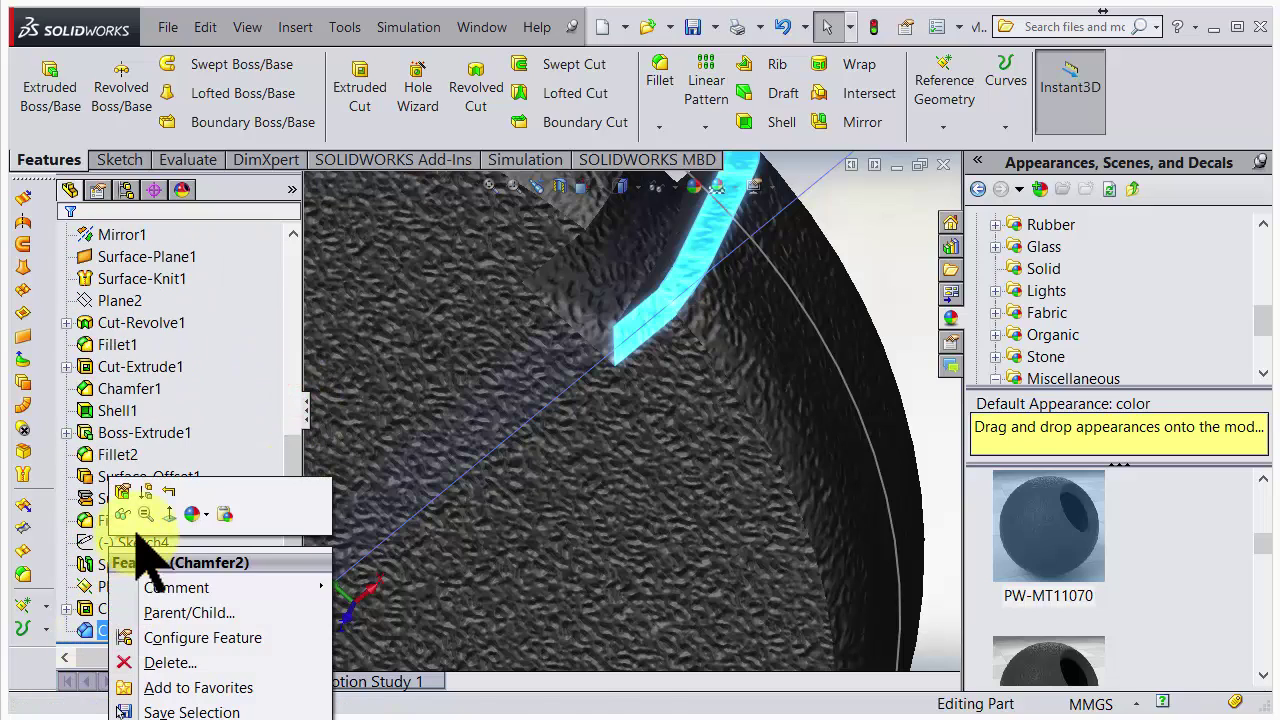
{"action": "left_click", "coordinate": [122, 491]}
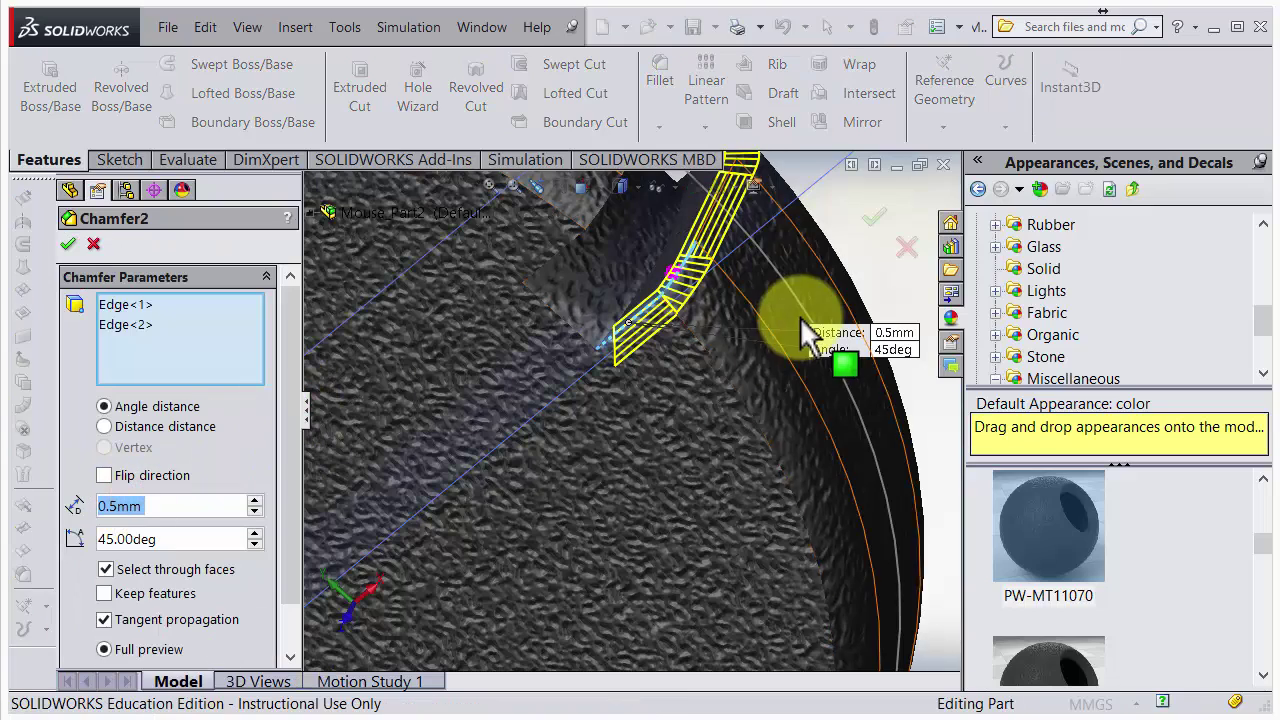
{"action": "middle_click_drag", "start_coordinate": [805, 335], "coordinate": [478, 365]}
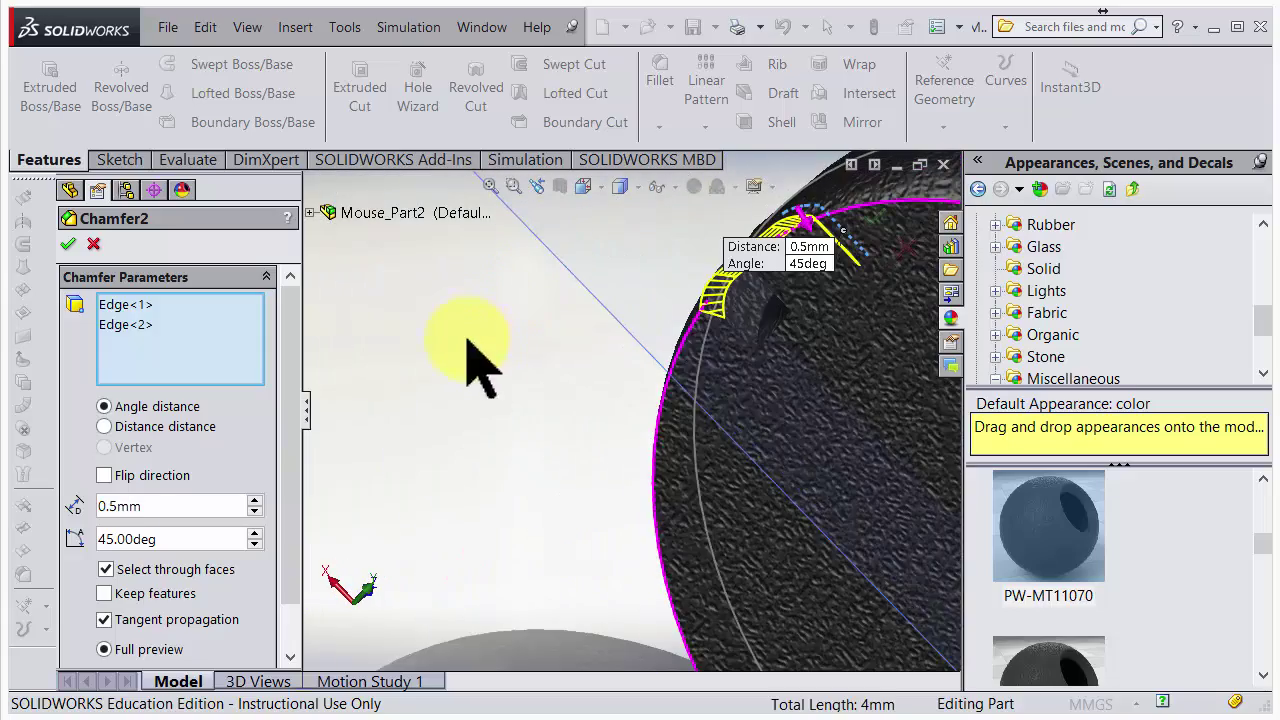
{"action": "scroll", "coordinate": [750, 350], "scroll_direction": "up", "scroll_amount": 5}
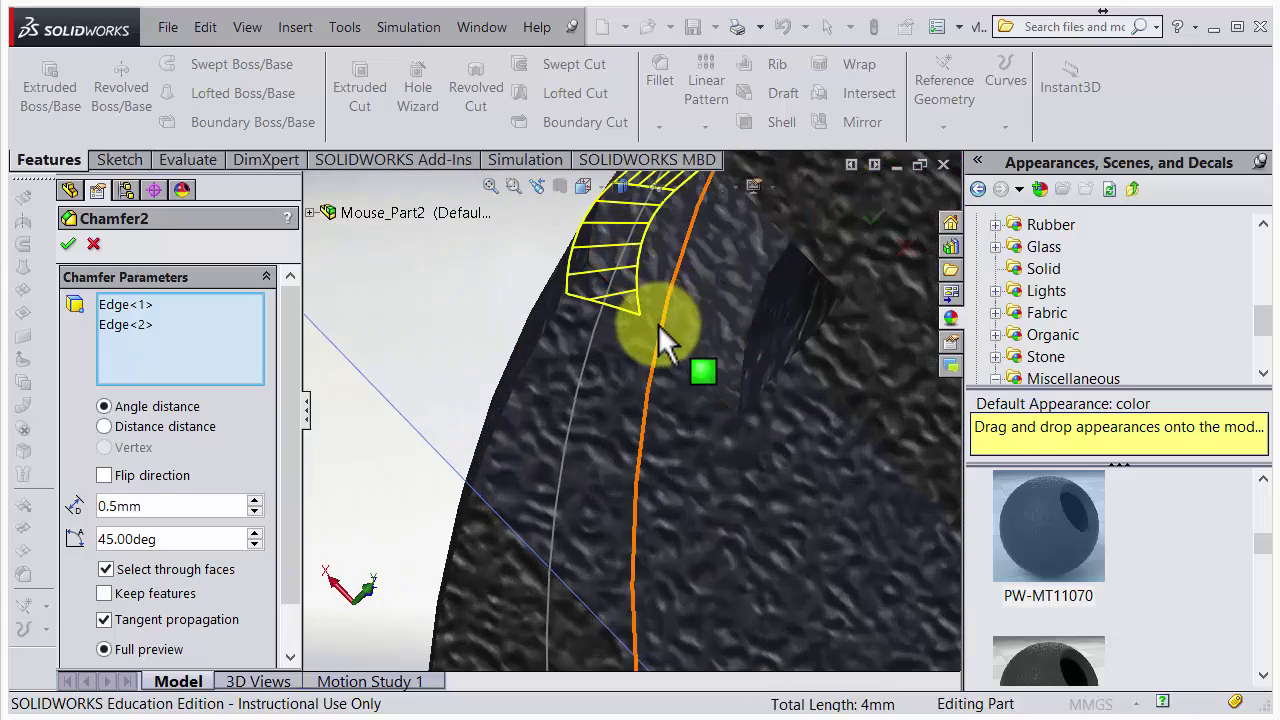
- Add four more notch edges to Chamfer2, six in total, and accept it
{"action": "left_click", "coordinate": [657, 330]}
{"action": "middle_click_drag", "start_coordinate": [663, 346], "coordinate": [737, 340]}
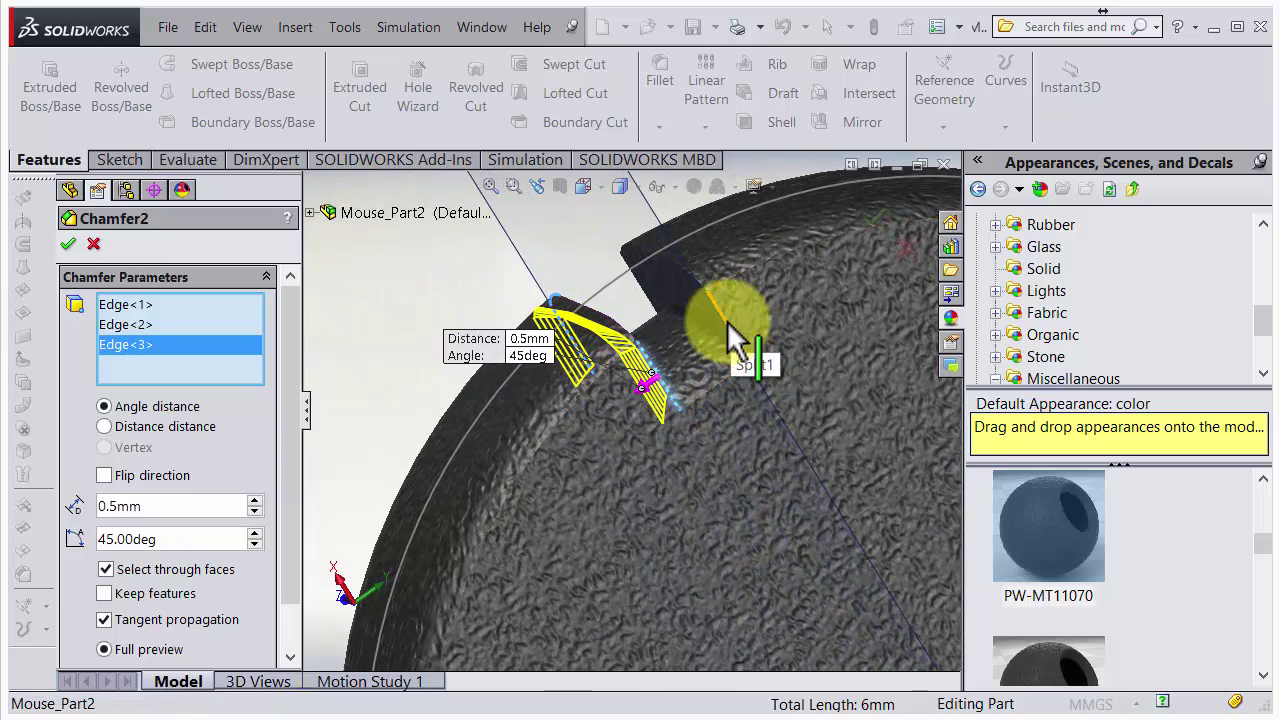
{"action": "left_click", "coordinate": [731, 337]}
{"action": "left_click", "coordinate": [690, 280]}
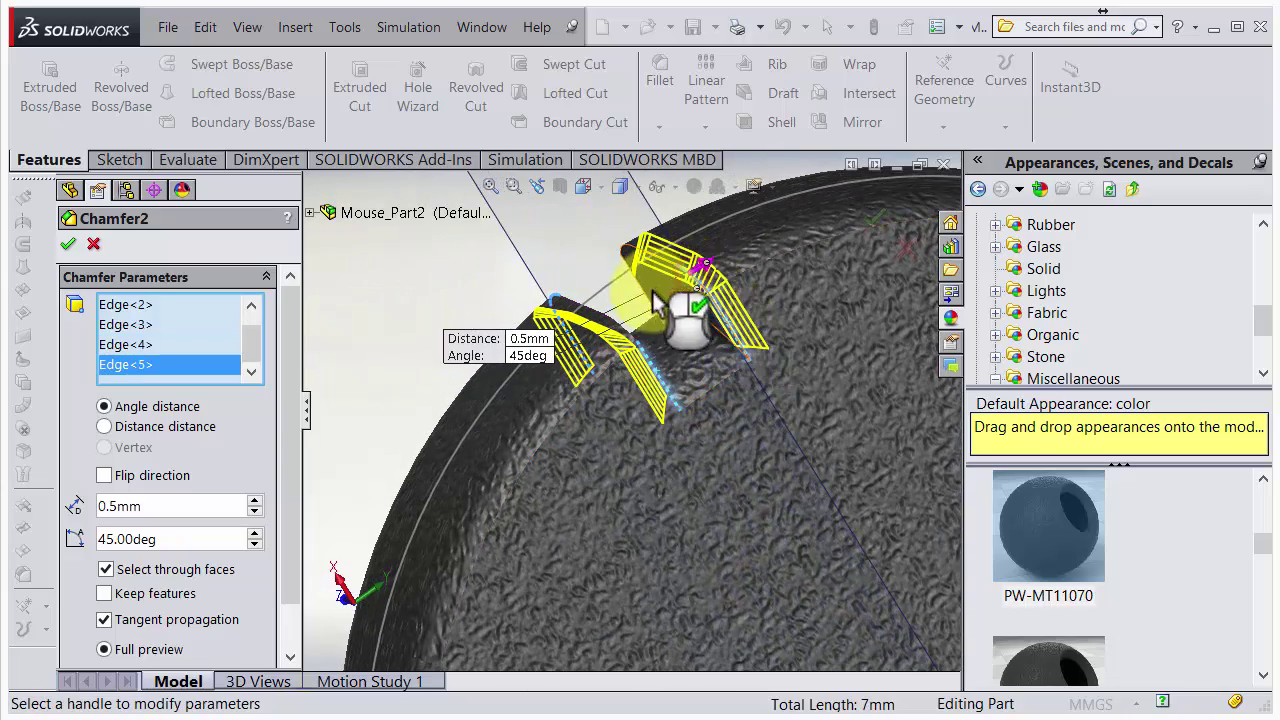
{"action": "middle_click_drag", "start_coordinate": [655, 297], "coordinate": [697, 279]}
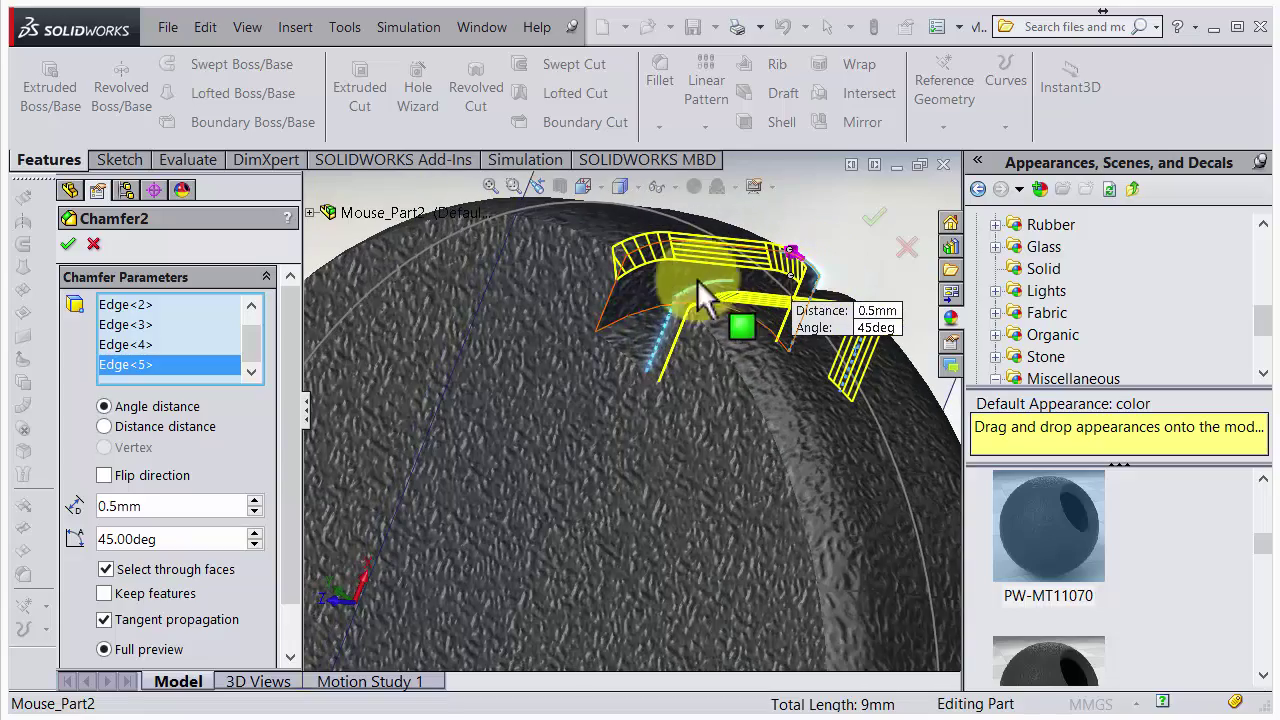
{"action": "left_click", "coordinate": [616, 293]}
{"action": "middle_click_drag", "start_coordinate": [618, 290], "coordinate": [640, 368]}
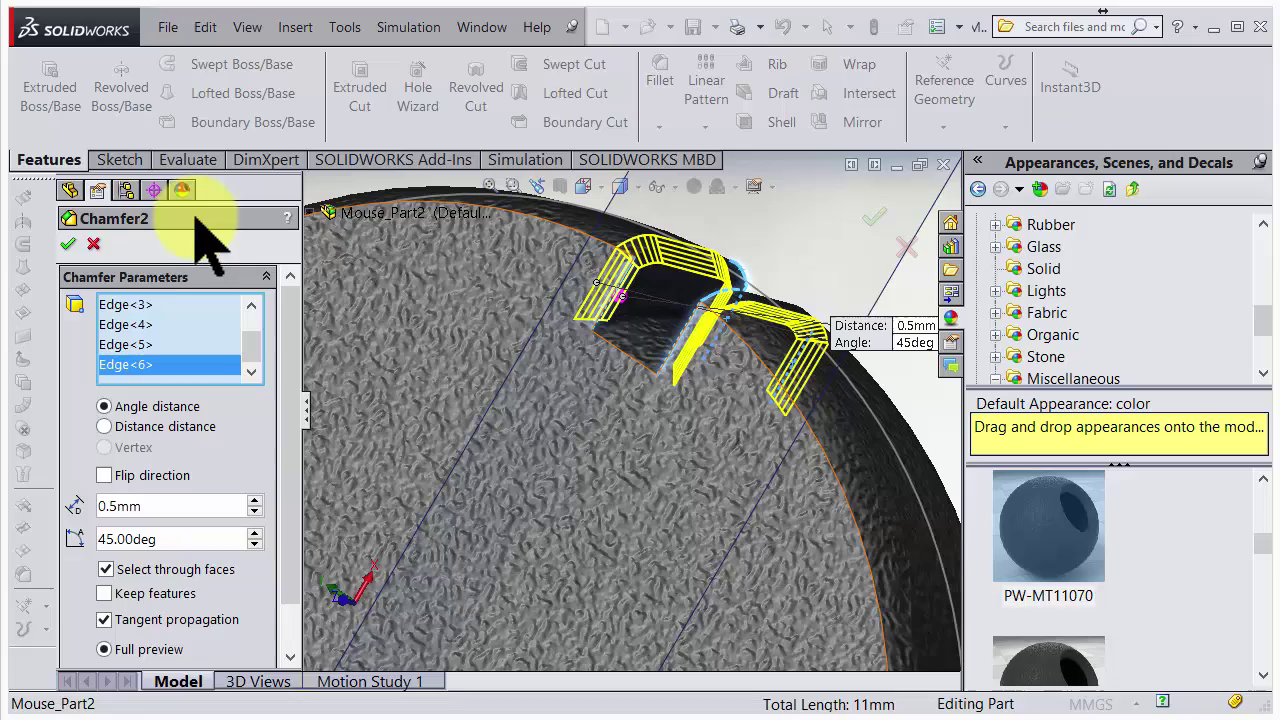
{"action": "left_click", "coordinate": [68, 243]}
{"action": "middle_click_drag", "start_coordinate": [414, 309], "coordinate": [665, 435]}
{"action": "middle_click_drag", "start_coordinate": [725, 476], "coordinate": [716, 562]}
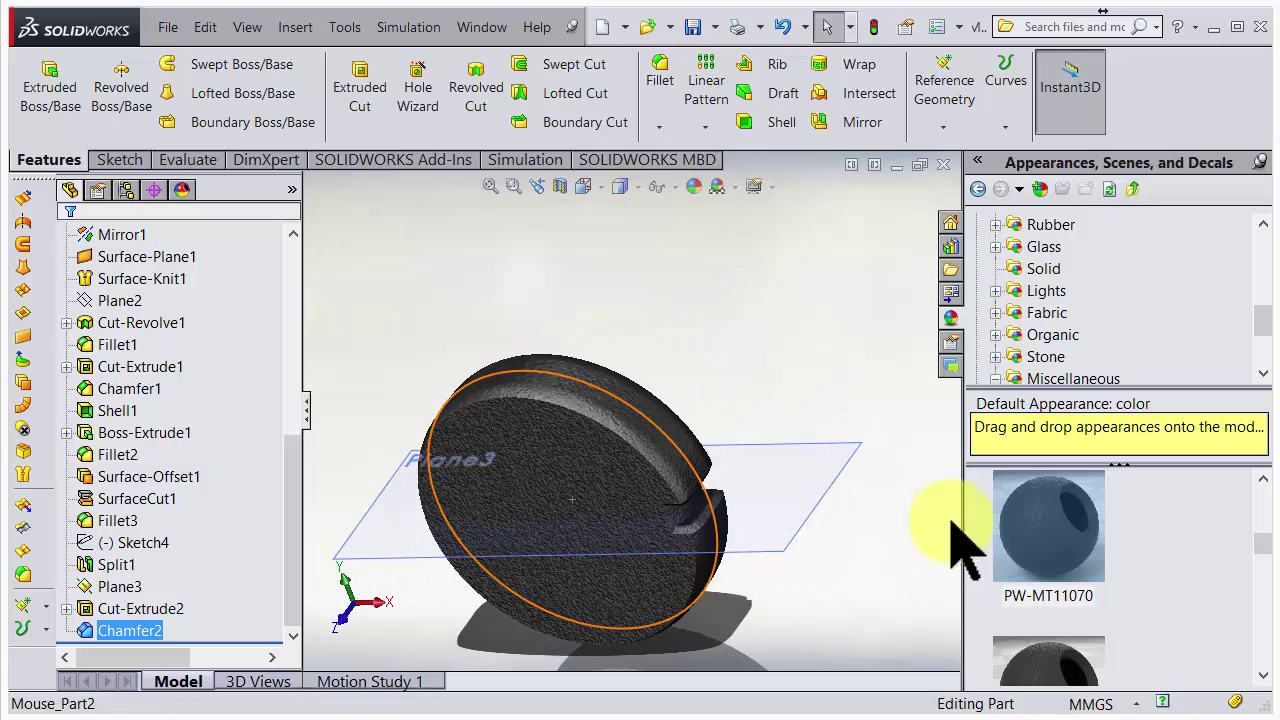
- Hide reference Plane3 and look over the wheel's textured, chamfered rim
{"action": "right_click", "coordinate": [860, 447]}
{"action": "left_click", "coordinate": [920, 416]}
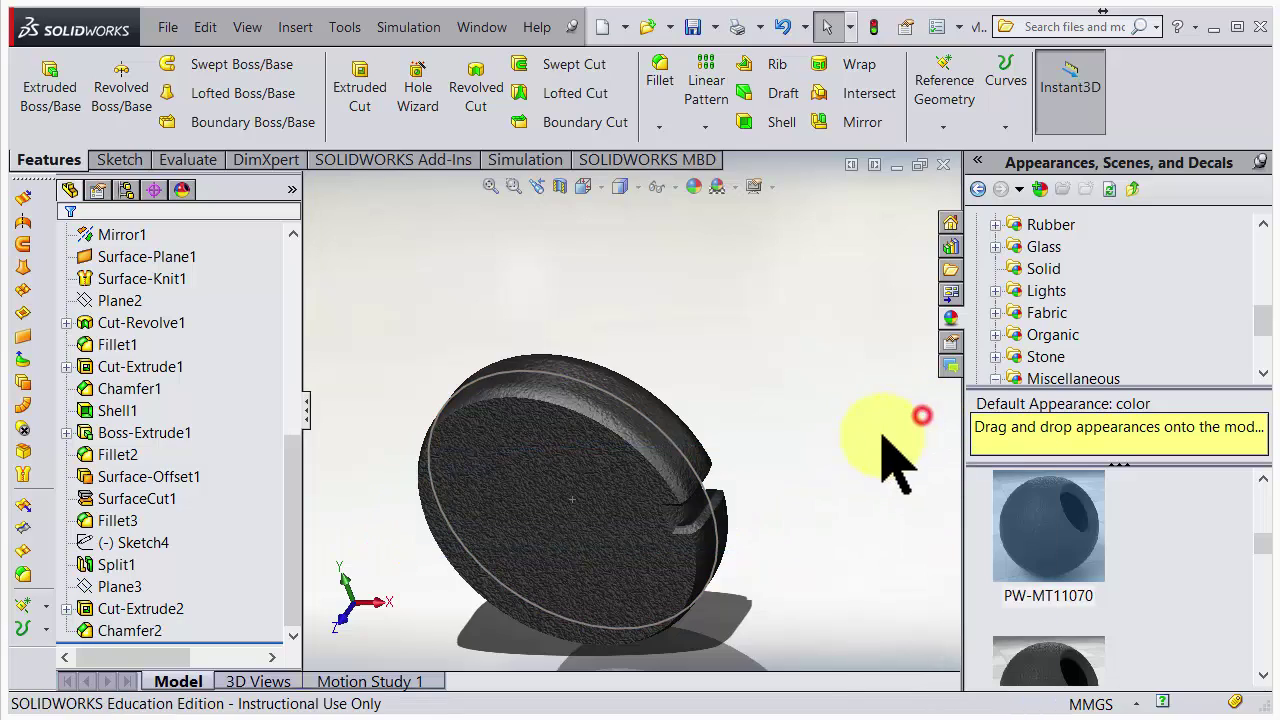
{"action": "scroll", "coordinate": [680, 492], "scroll_direction": "down", "scroll_amount": 5}
{"action": "middle_click_drag", "start_coordinate": [668, 480], "coordinate": [634, 206]}
{"action": "scroll", "coordinate": [543, 349], "scroll_direction": "up", "scroll_amount": 8}
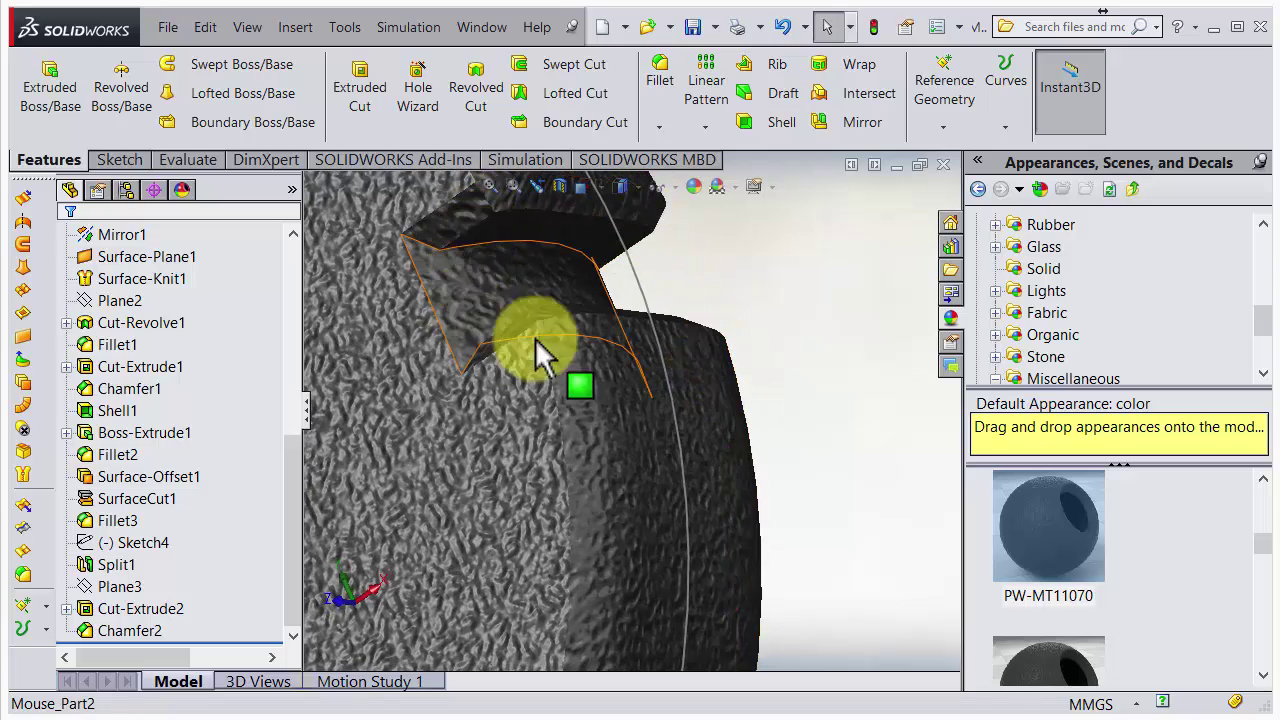
{"action": "middle_click_drag", "start_coordinate": [586, 471], "coordinate": [466, 514]}
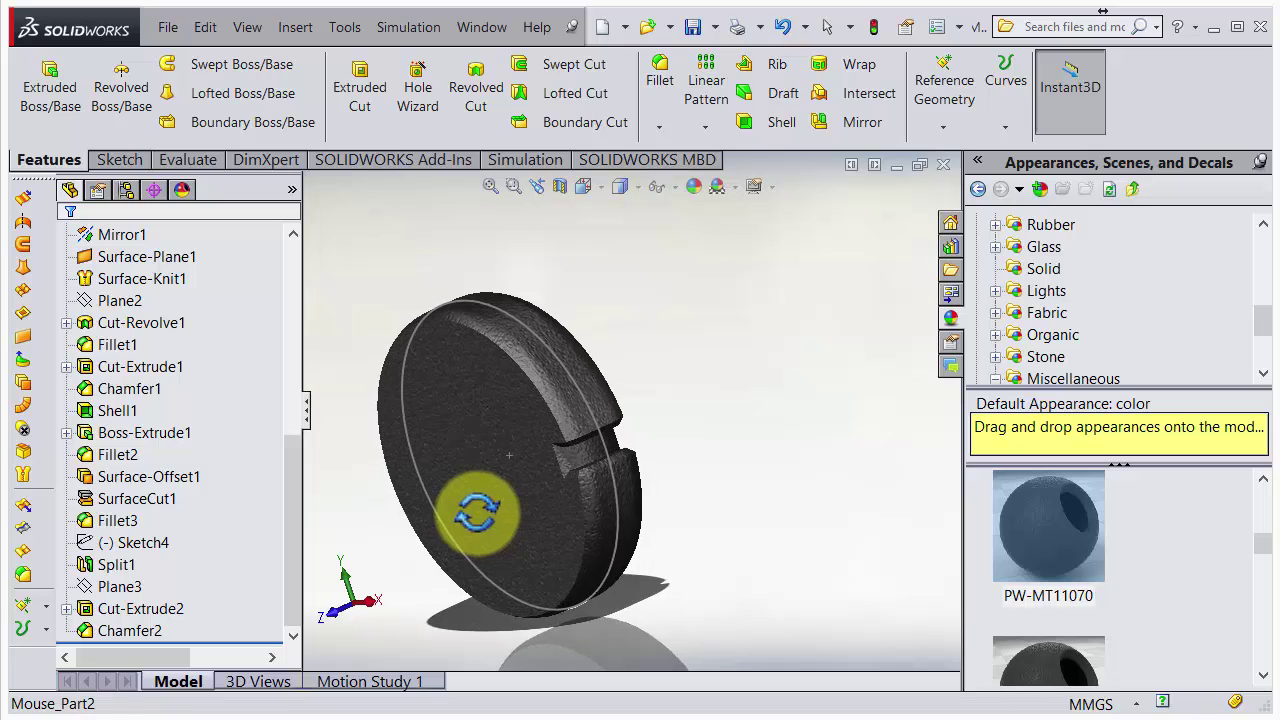
{"action": "middle_click_drag", "start_coordinate": [691, 414], "coordinate": [668, 462]}
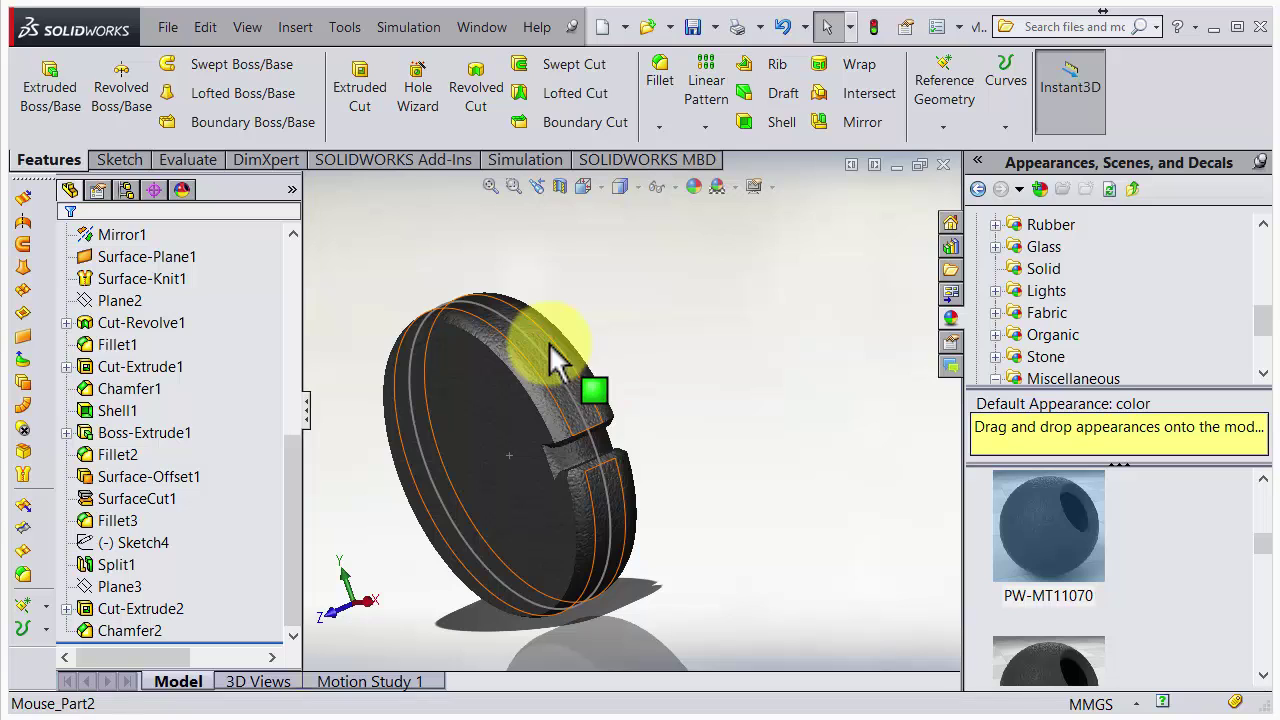
- Start a circular pattern using the wheel's outer cylindrical face as its axis
{"action": "left_click", "coordinate": [706, 127]}
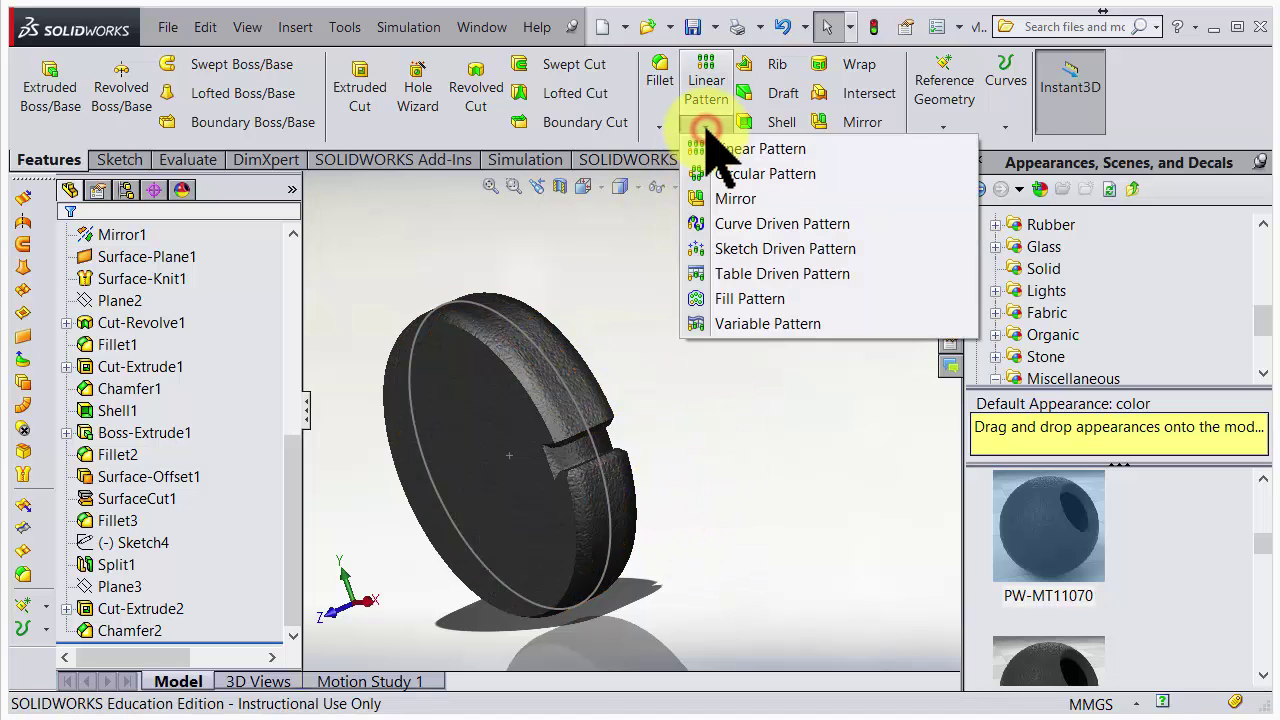
{"action": "left_click", "coordinate": [730, 172]}
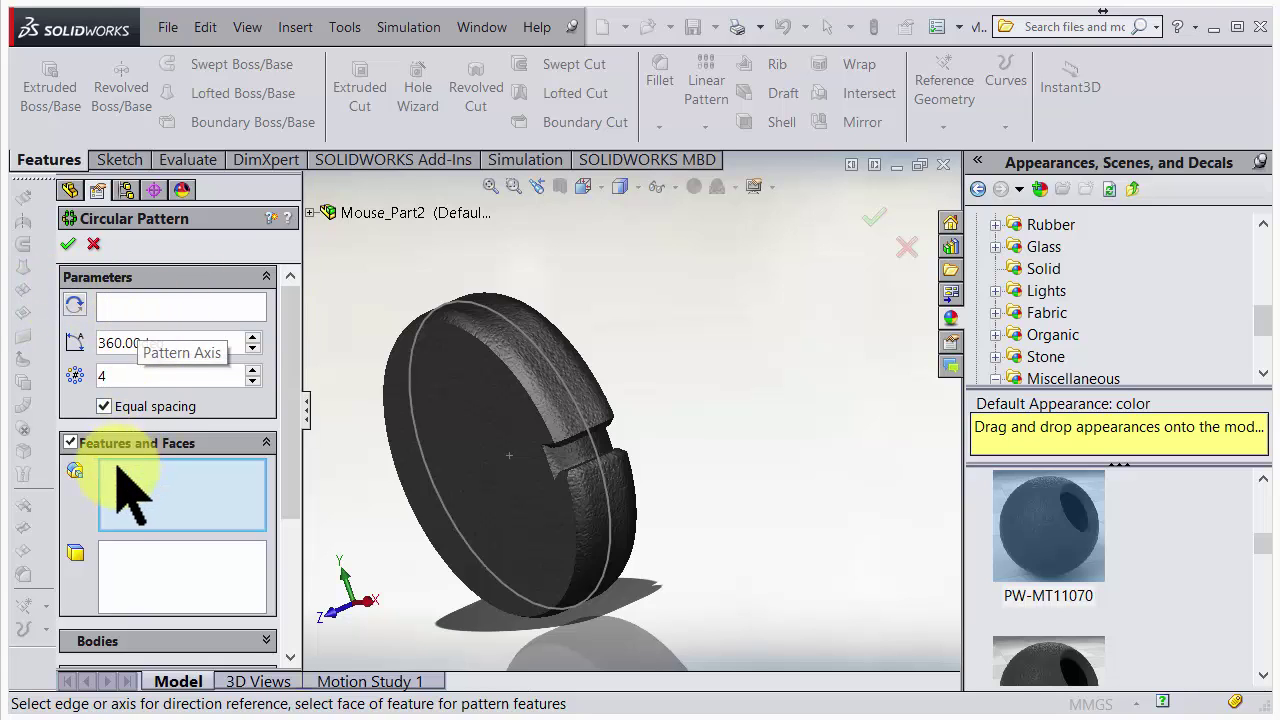
{"action": "left_click", "coordinate": [127, 308]}
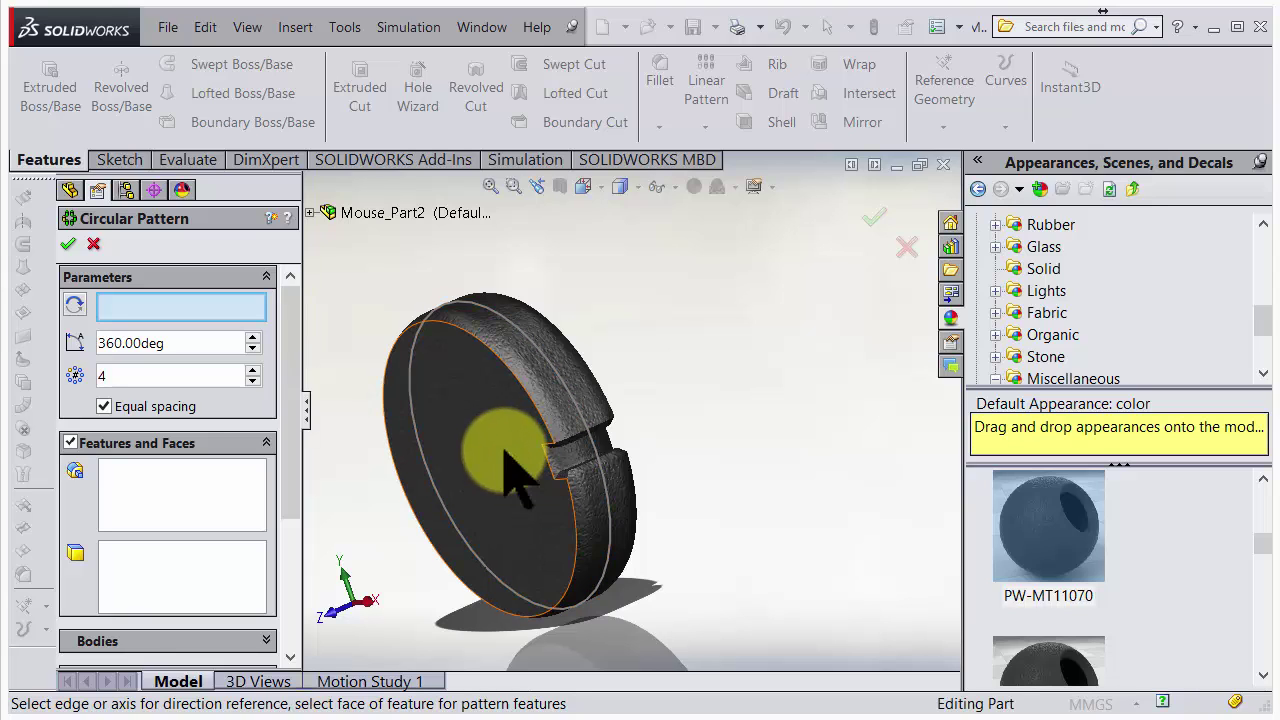
{"action": "left_click", "coordinate": [556, 384]}
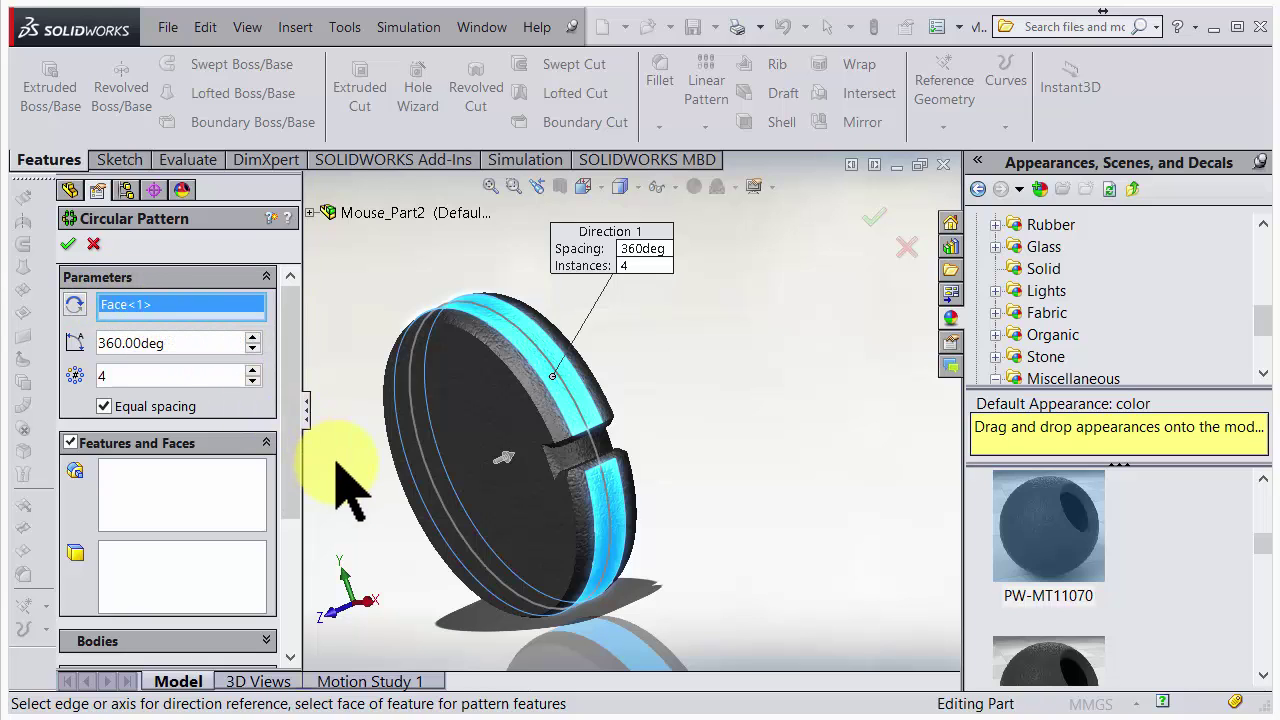
- Choose Cut-Extrude2 and Chamfer2 as the features to pattern
{"action": "left_click", "coordinate": [146, 472]}
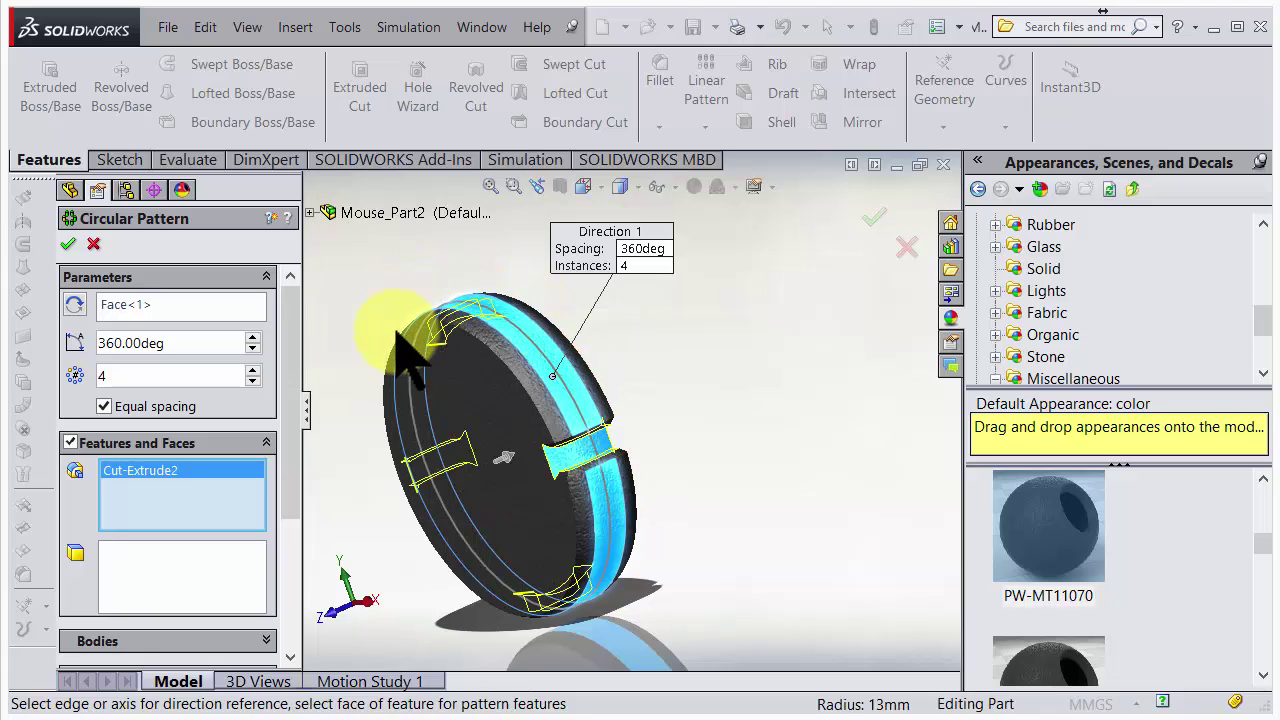
{"action": "scroll", "coordinate": [583, 487], "scroll_direction": "down", "scroll_amount": 8}
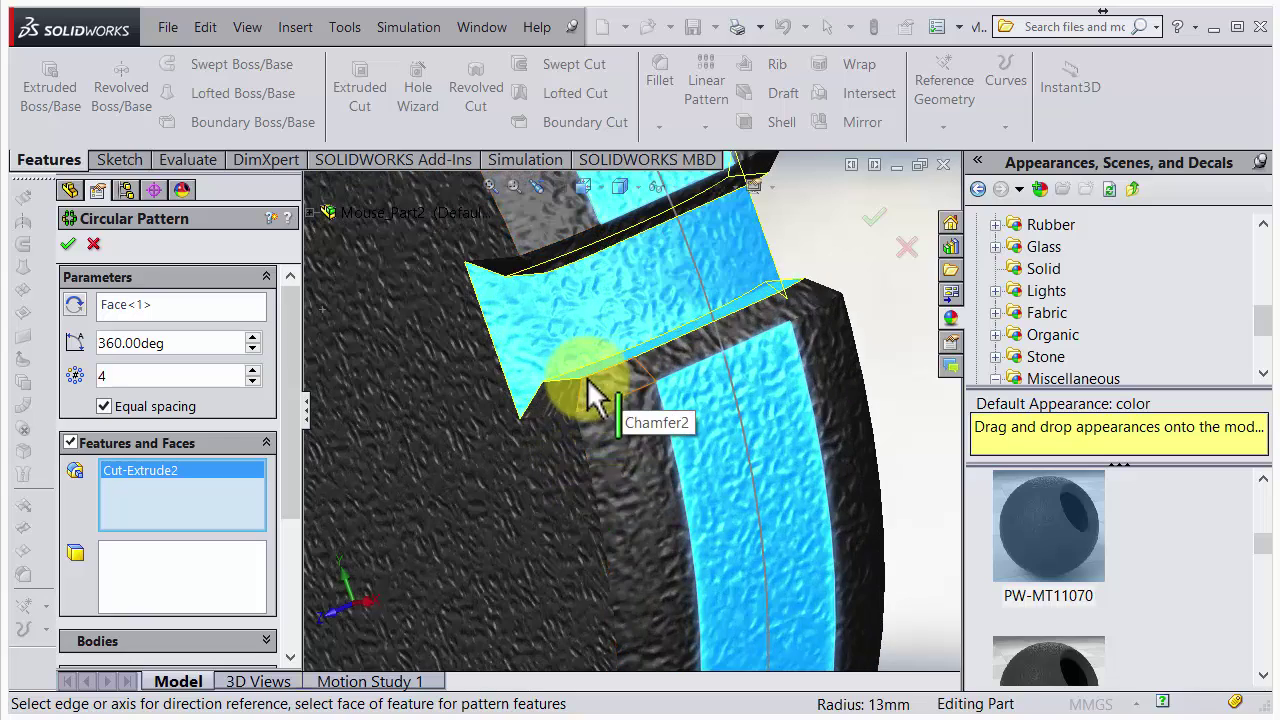
{"action": "left_click", "coordinate": [616, 379]}
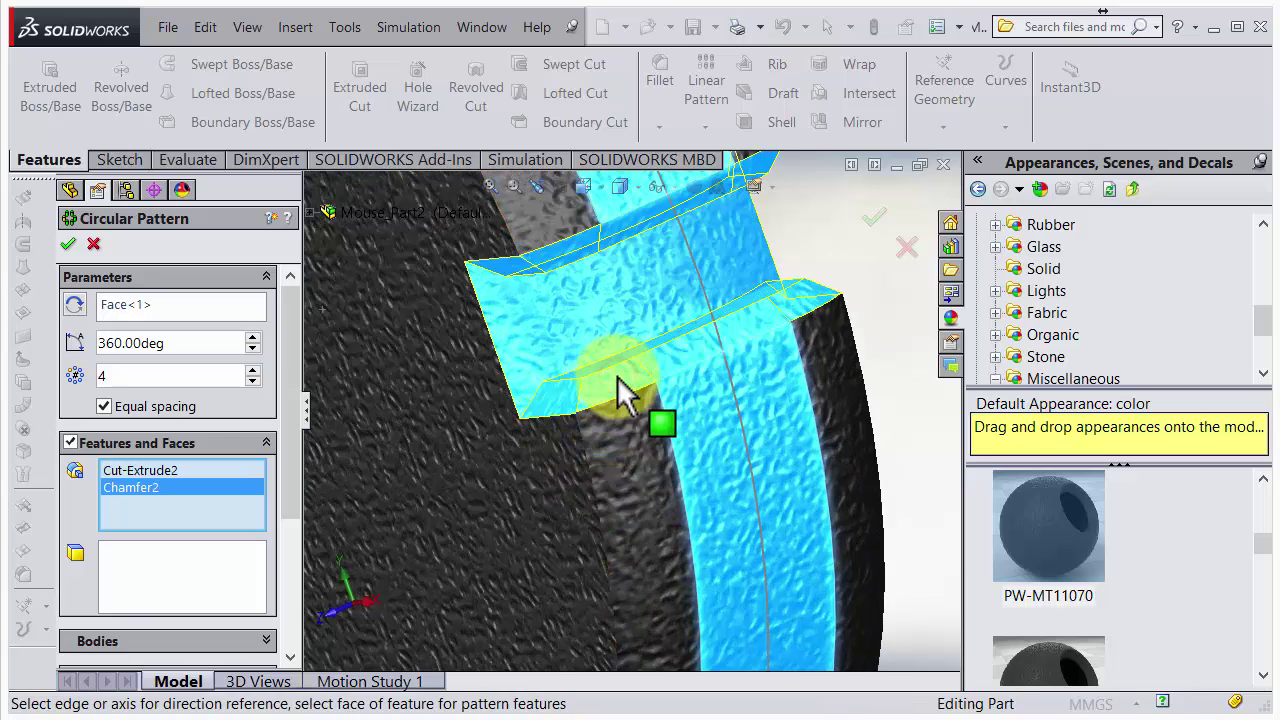
{"action": "scroll", "coordinate": [616, 381], "scroll_direction": "up", "scroll_amount": 6}
{"action": "middle_click_drag", "start_coordinate": [651, 423], "coordinate": [572, 430]}
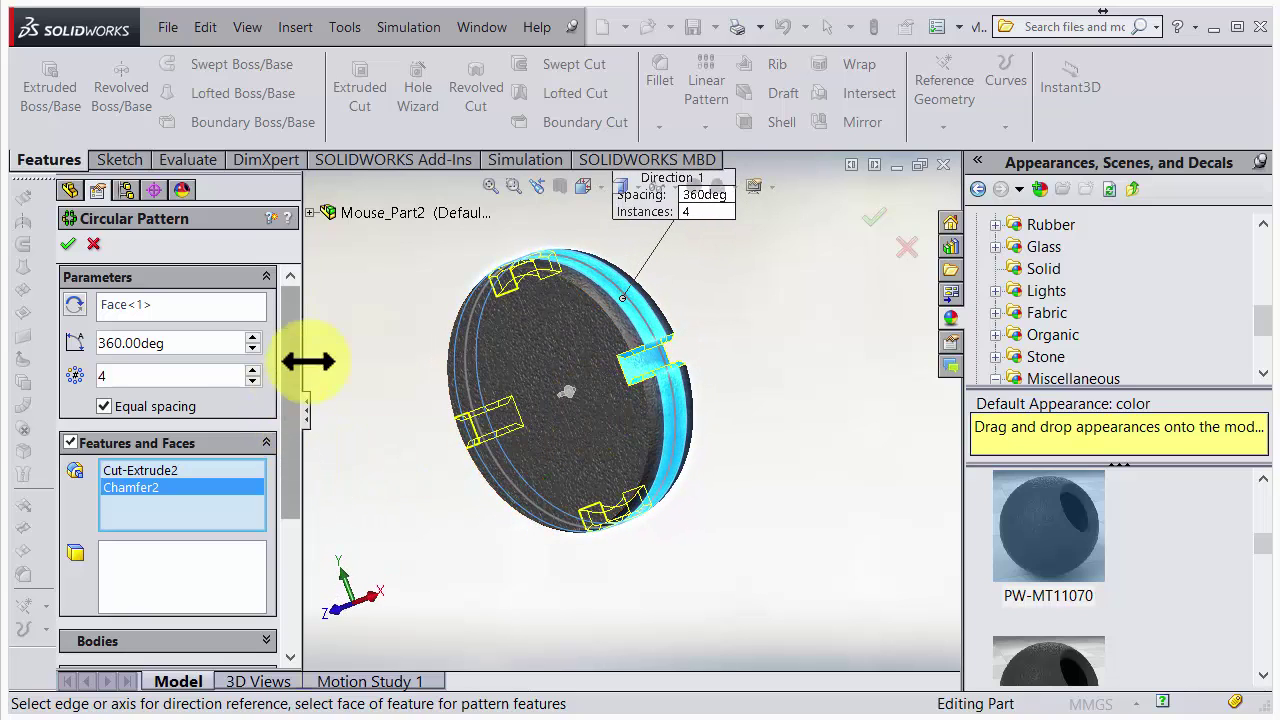
- Set the pattern to 13 instances after checking spacing at 16
{"action": "left_click", "coordinate": [253, 369]}
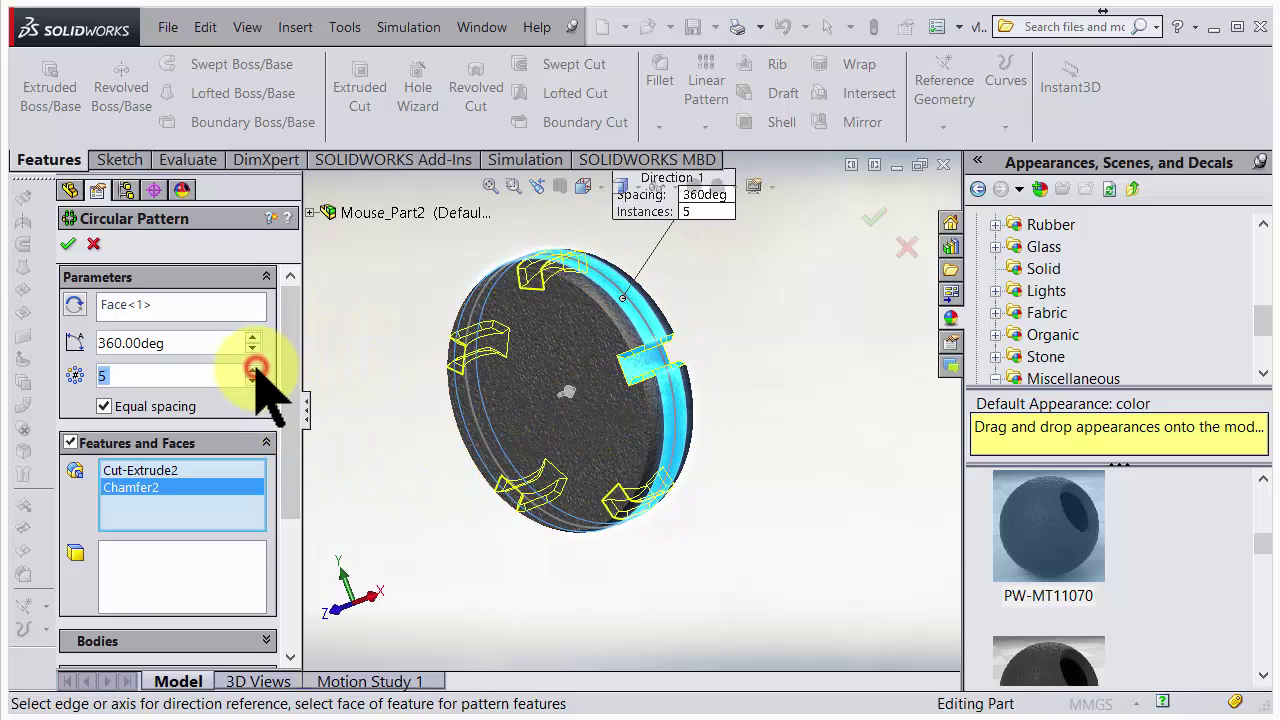
{"action": "left_click", "coordinate": [253, 369]}
{"action": "left_click", "coordinate": [253, 369]}
{"action": "left_click", "coordinate": [253, 369]}
{"action": "left_click", "coordinate": [253, 369]}
{"action": "left_click", "coordinate": [253, 369]}
{"action": "left_click", "coordinate": [253, 369]}
{"action": "left_click", "coordinate": [253, 369]}
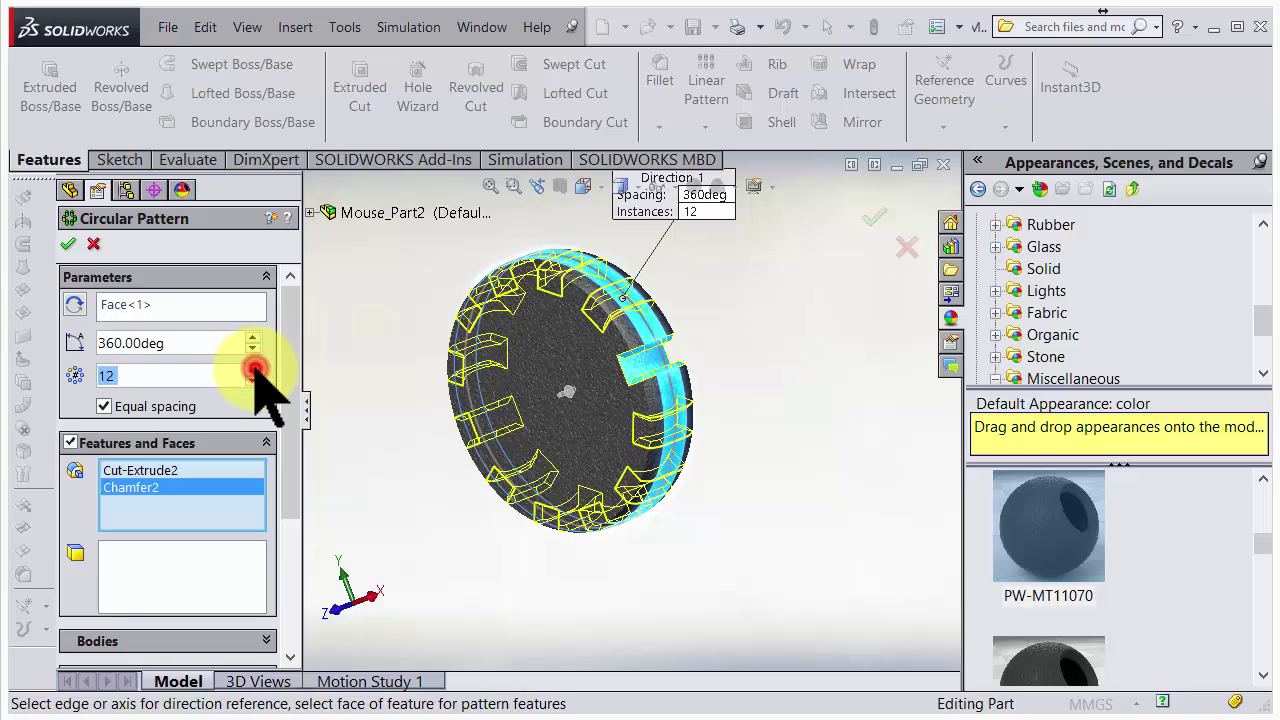
{"action": "left_click", "coordinate": [253, 369]}
{"action": "left_click", "coordinate": [253, 369]}
{"action": "left_click", "coordinate": [253, 369]}
{"action": "left_click", "coordinate": [253, 369]}
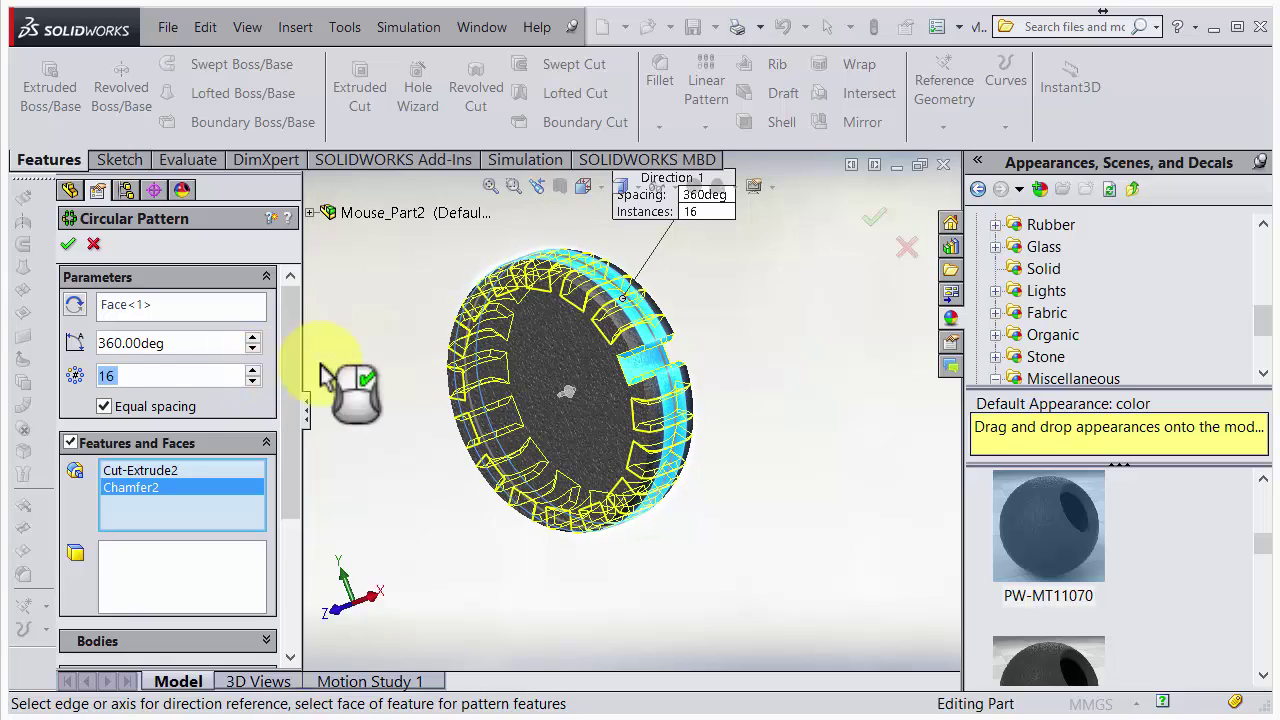
{"action": "middle_click_drag", "start_coordinate": [349, 386], "coordinate": [500, 286]}
{"action": "scroll", "coordinate": [608, 329], "scroll_direction": "up", "scroll_amount": 5}
{"action": "middle_click_drag", "start_coordinate": [747, 412], "coordinate": [788, 448]}
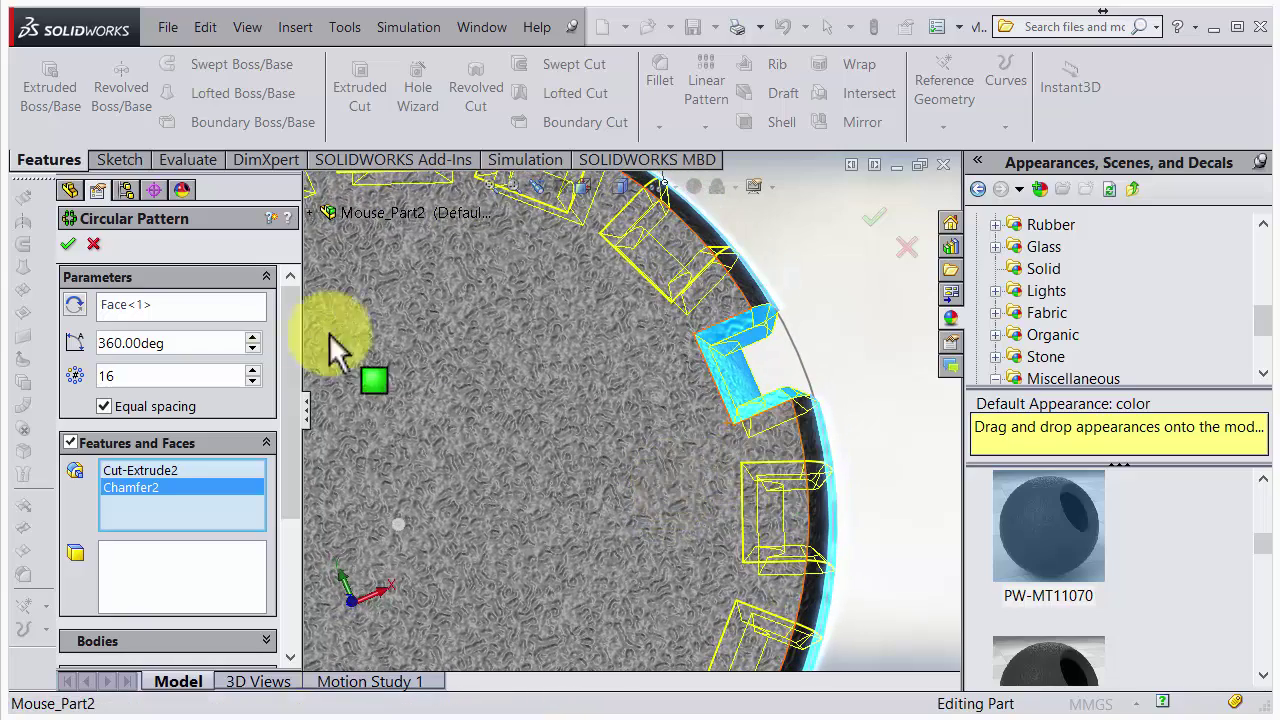
{"action": "left_click", "coordinate": [252, 380]}
{"action": "left_click", "coordinate": [252, 380]}
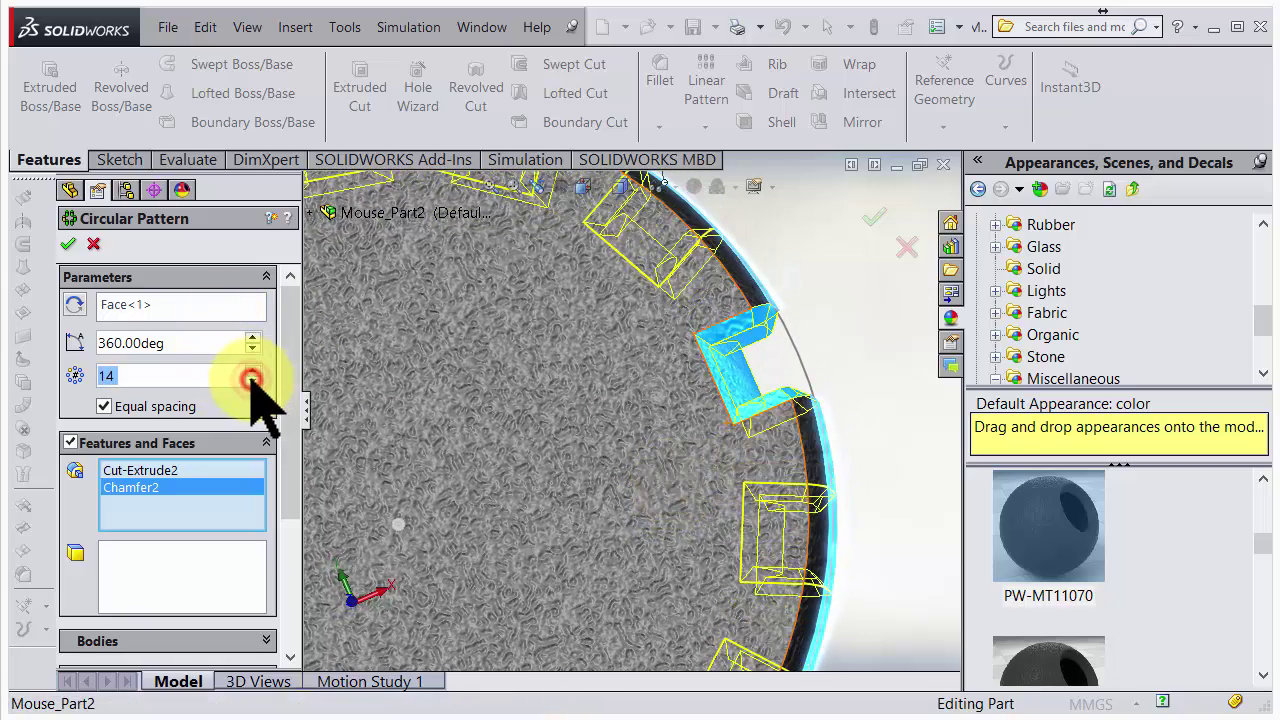
{"action": "left_click", "coordinate": [252, 380]}
{"action": "middle_click_drag", "start_coordinate": [634, 457], "coordinate": [357, 329]}
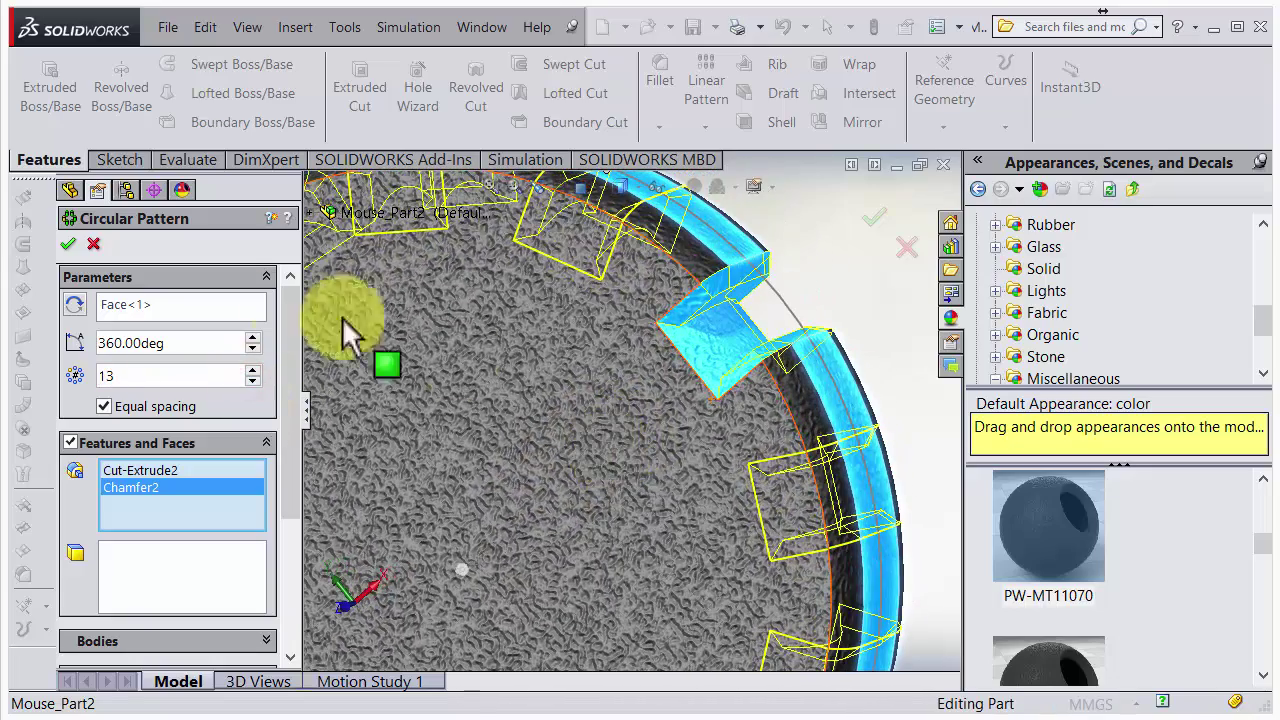
- Accept CirPattern1 and rotate the view around the 13-notch wheel
{"action": "left_click", "coordinate": [70, 245]}
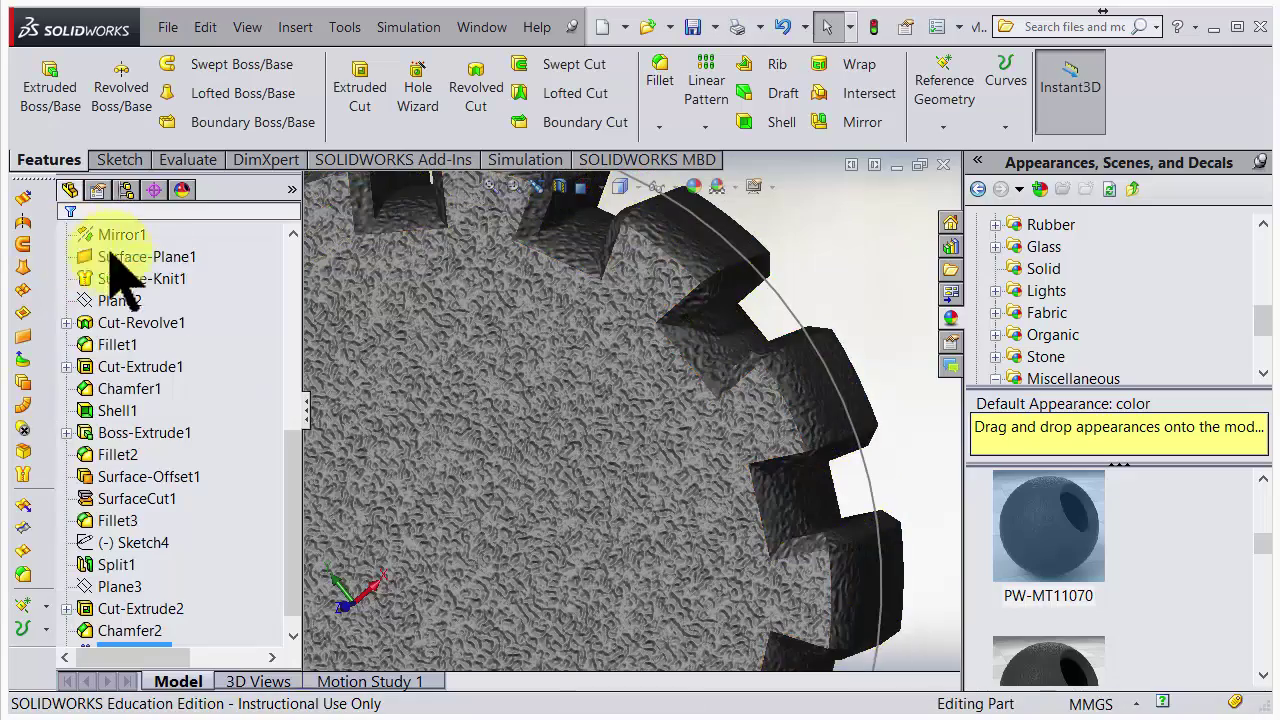
{"action": "scroll", "coordinate": [529, 429], "scroll_direction": "up", "scroll_amount": 5}
{"action": "middle_click_drag", "start_coordinate": [529, 429], "coordinate": [631, 497]}
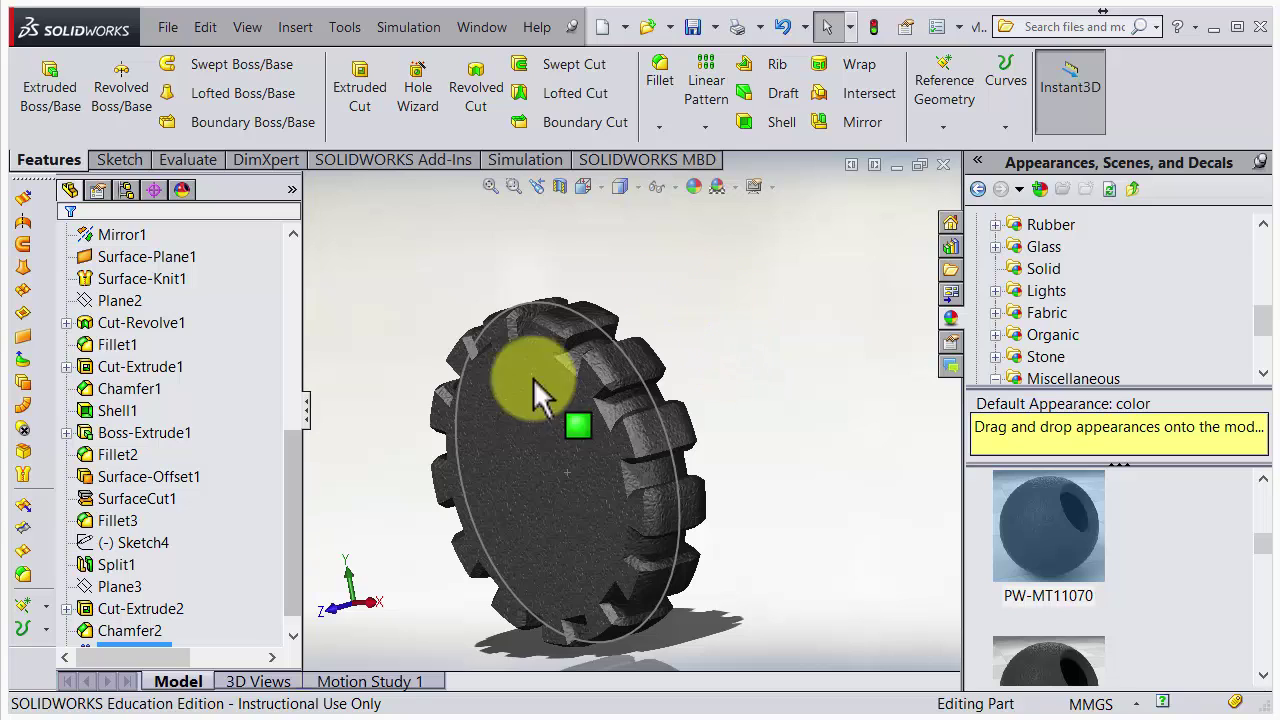
{"action": "middle_click_drag", "start_coordinate": [612, 437], "coordinate": [677, 392]}
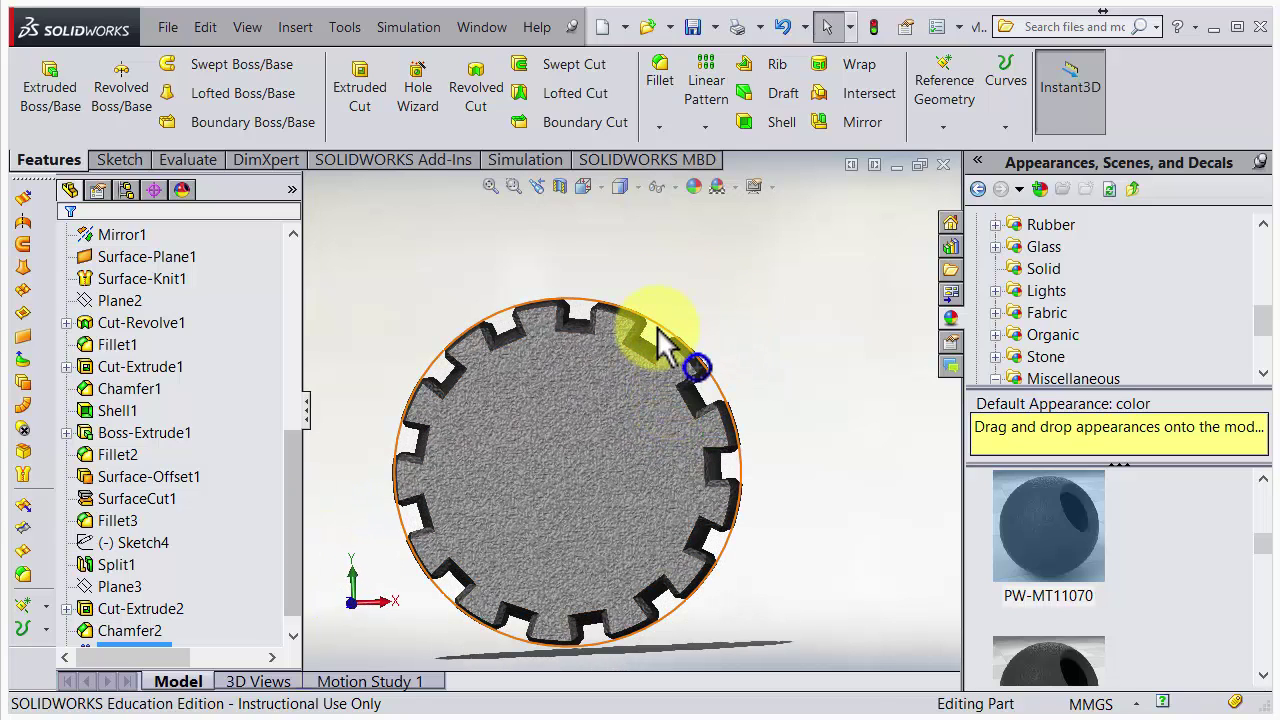
{"action": "right_click", "coordinate": [658, 341]}
{"action": "left_click", "coordinate": [695, 295]}
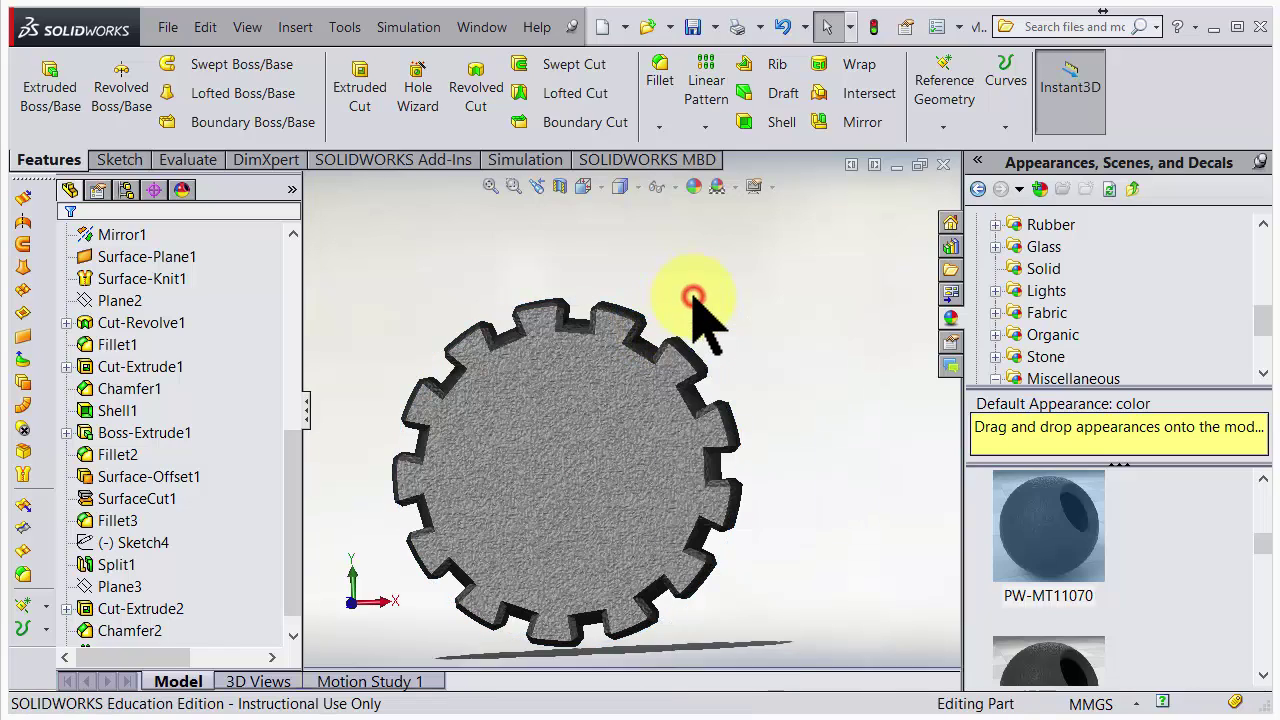
{"action": "left_click_drag", "start_coordinate": [663, 343], "coordinate": [646, 371]}
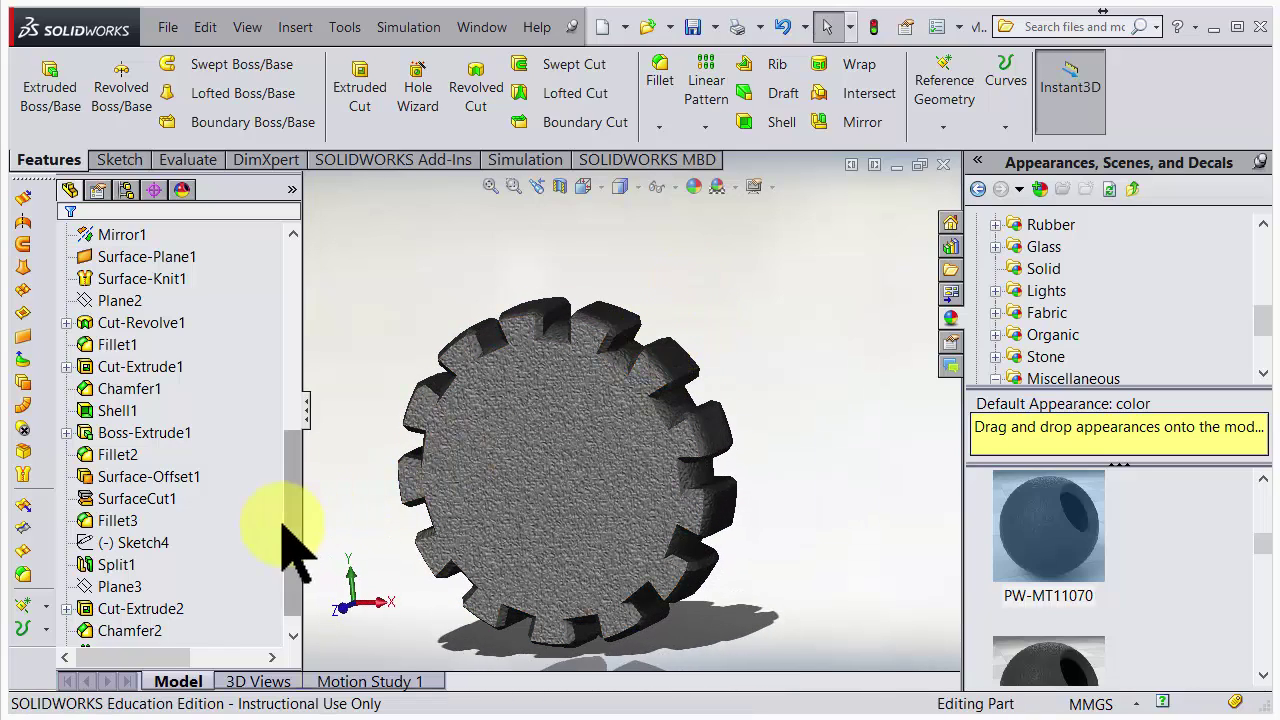
{"action": "left_click_drag", "start_coordinate": [293, 525], "coordinate": [366, 286]}
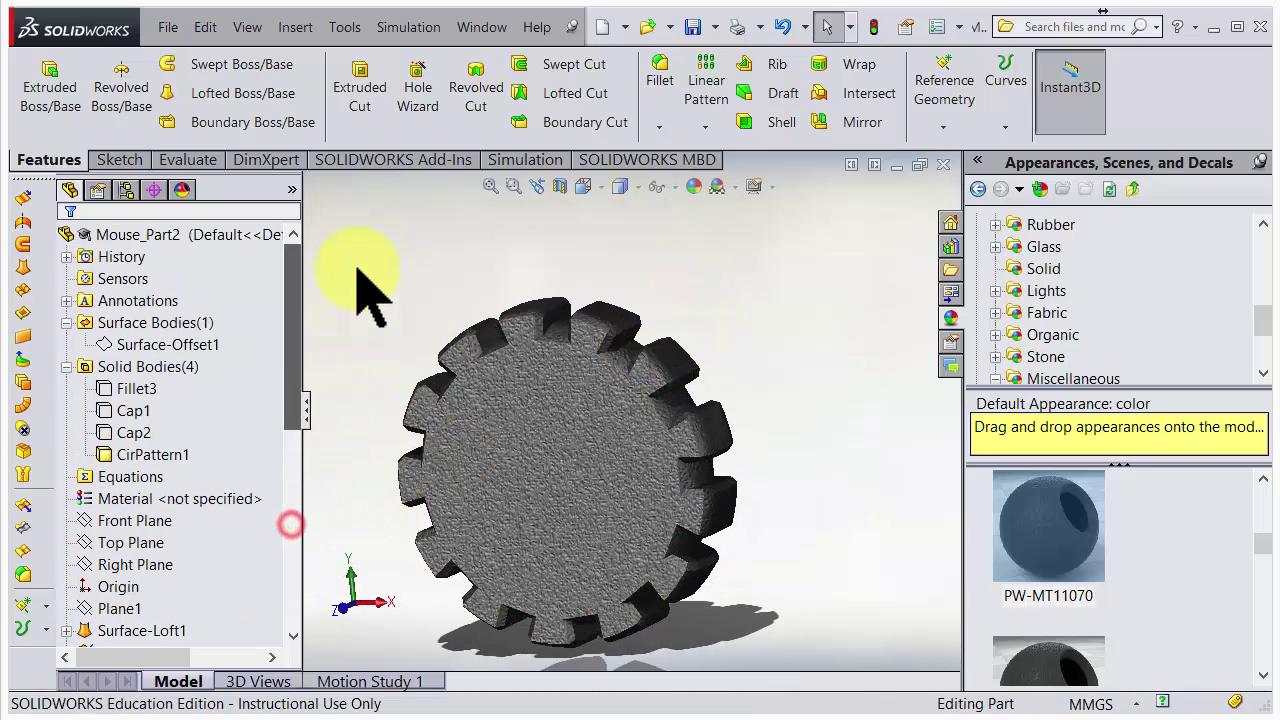
- Show the hidden Cap1 and Cap2 bodies beside the wheel rim
{"action": "right_click", "coordinate": [130, 411]}
{"action": "left_click", "coordinate": [134, 402]}
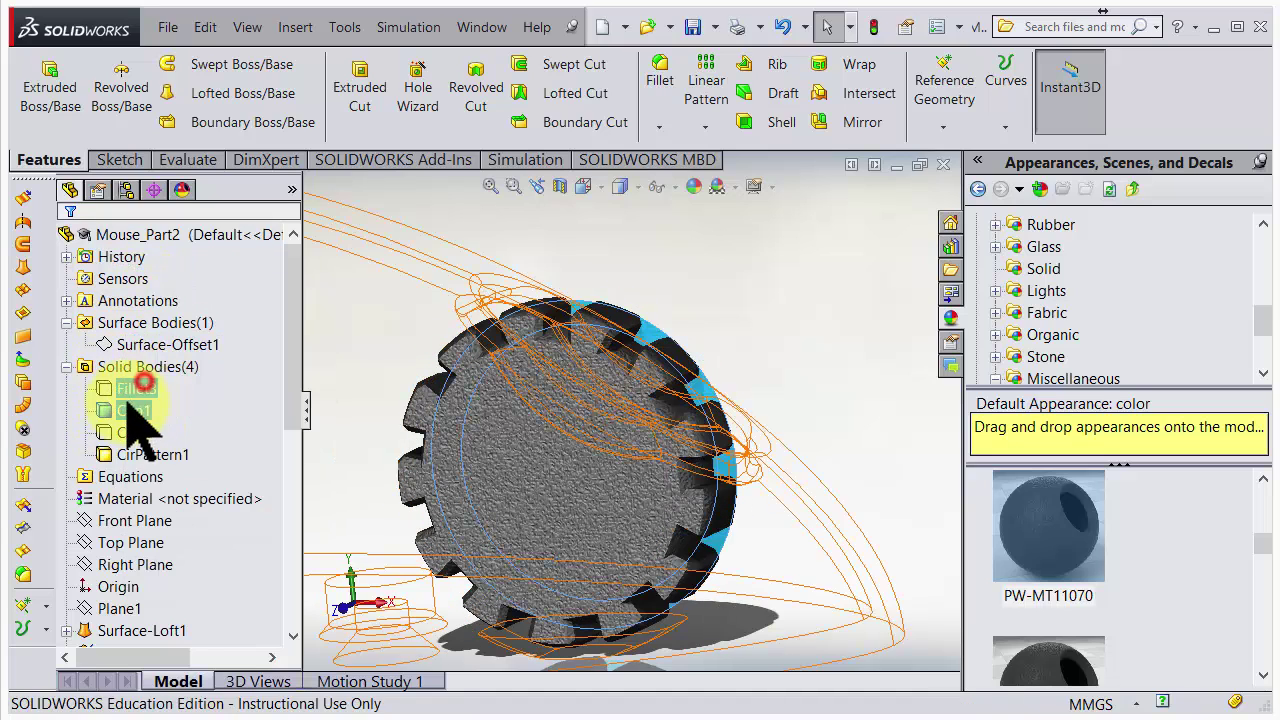
{"action": "right_click", "coordinate": [134, 431]}
{"action": "left_click", "coordinate": [140, 398]}
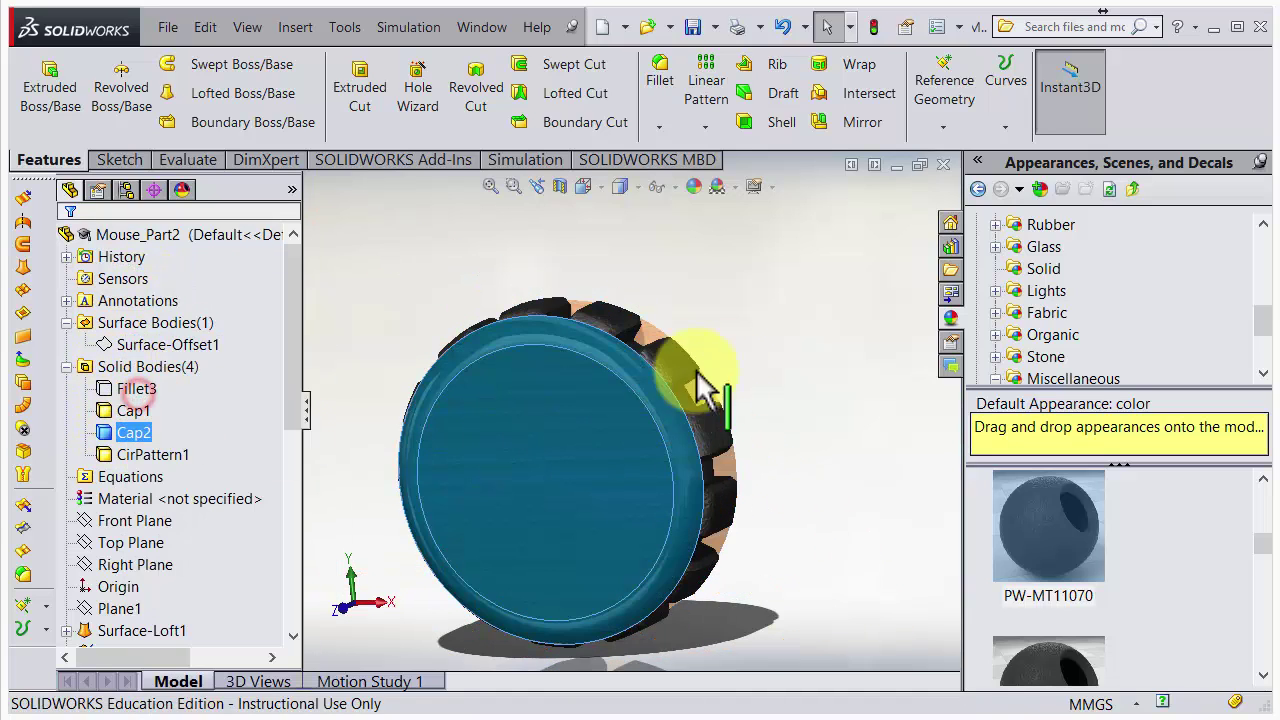
{"action": "middle_click_drag", "start_coordinate": [851, 343], "coordinate": [757, 375]}
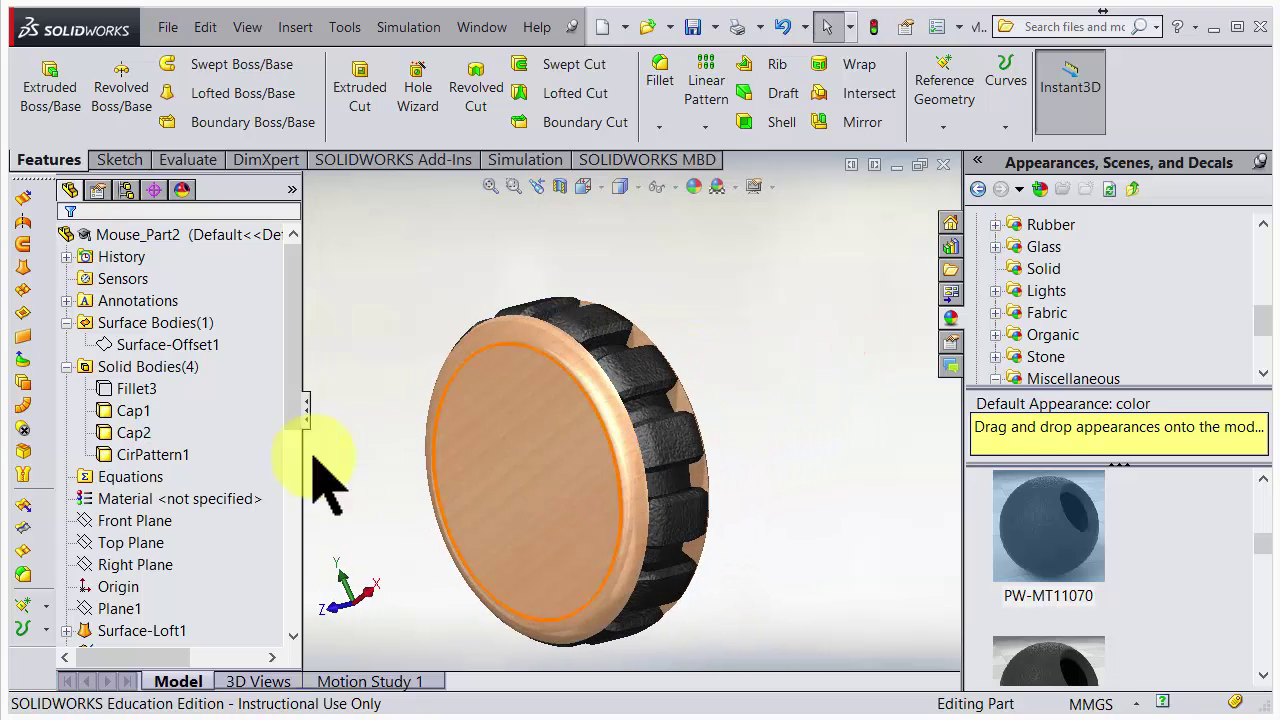
- Show the Fillet3 shell body, deselect it, and fit the whole shell in view
{"action": "right_click", "coordinate": [130, 400]}
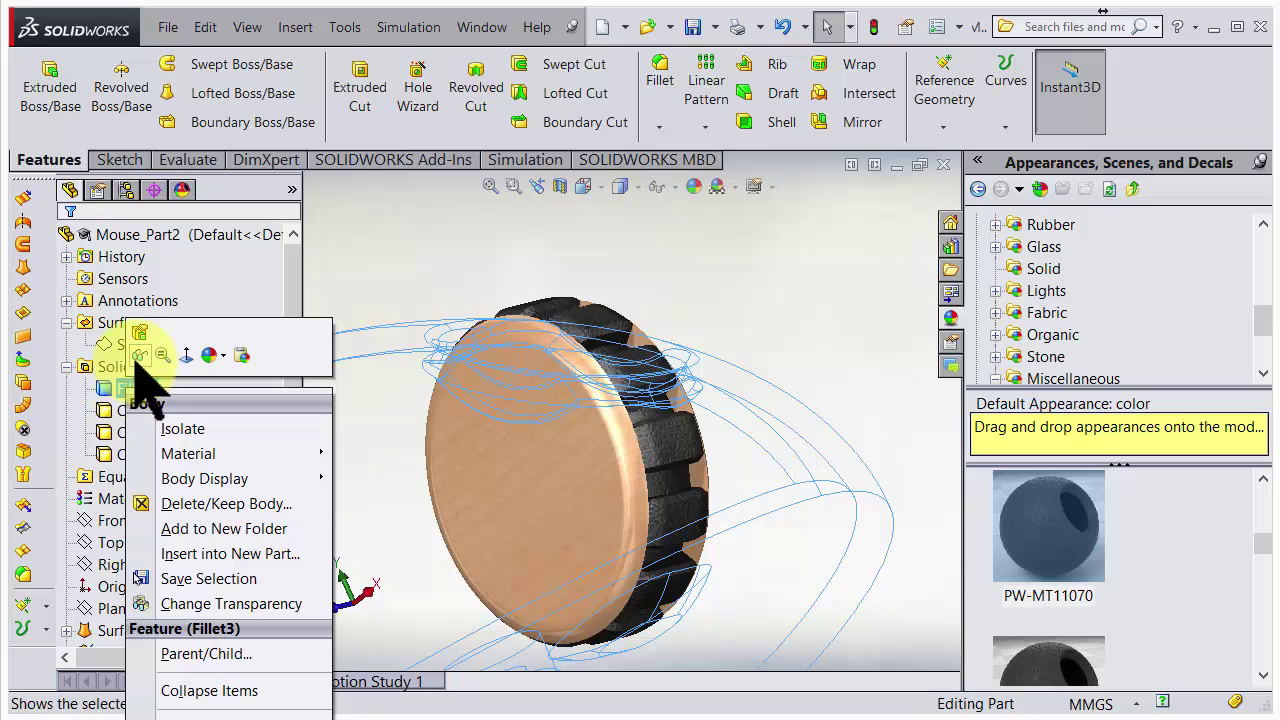
{"action": "left_click", "coordinate": [136, 358]}
{"action": "left_click", "coordinate": [694, 274]}
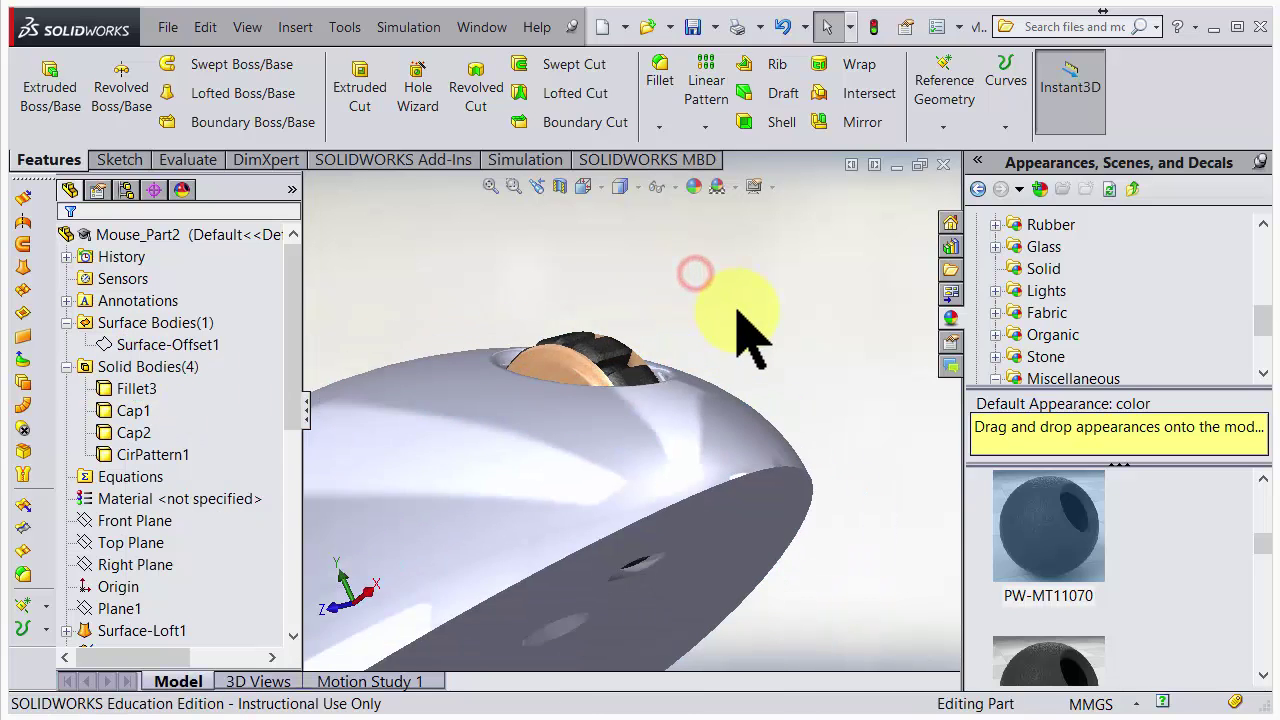
{"action": "middle_click_drag", "start_coordinate": [714, 338], "coordinate": [632, 456]}
{"action": "scroll", "coordinate": [609, 514], "scroll_direction": "down", "scroll_amount": 5}
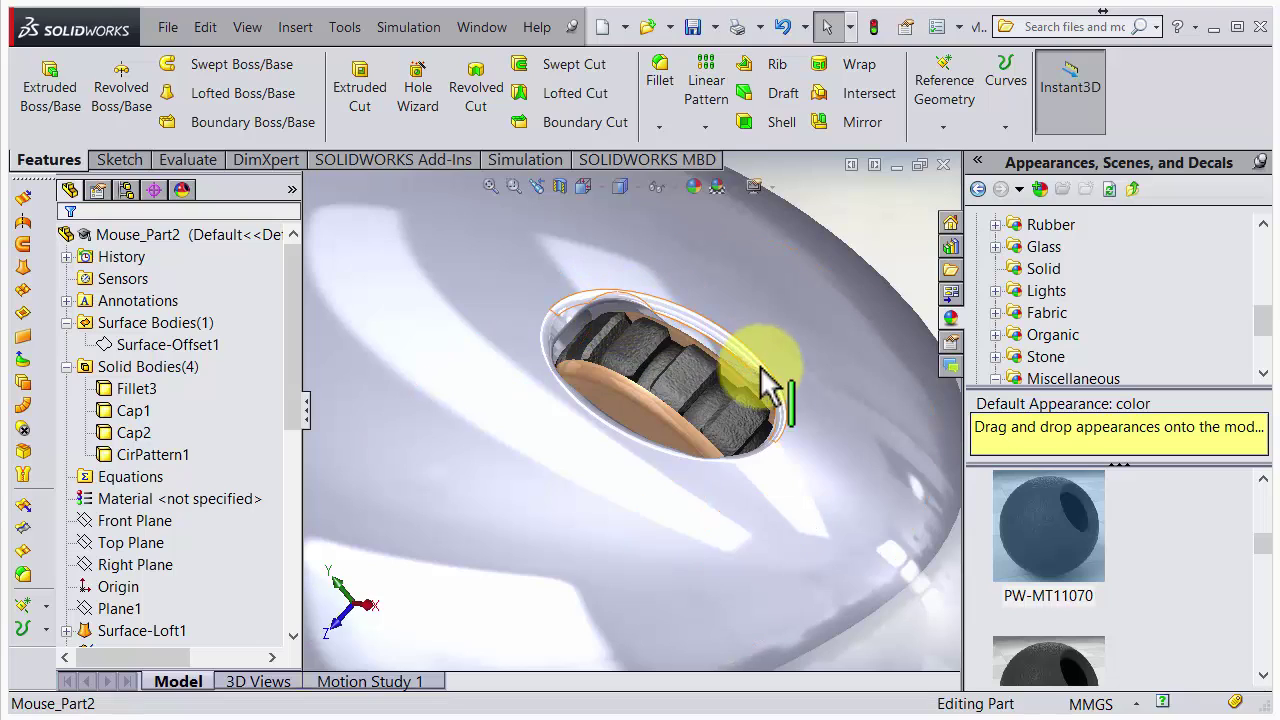
{"action": "key", "text": "ctrl+shift+z"}
{"action": "middle_click_drag", "start_coordinate": [577, 517], "coordinate": [617, 521]}
- Switch to Chrome to view the mouse_v02_cut2.jpg reference image
{"action": "key", "text": "alt+Tab"}
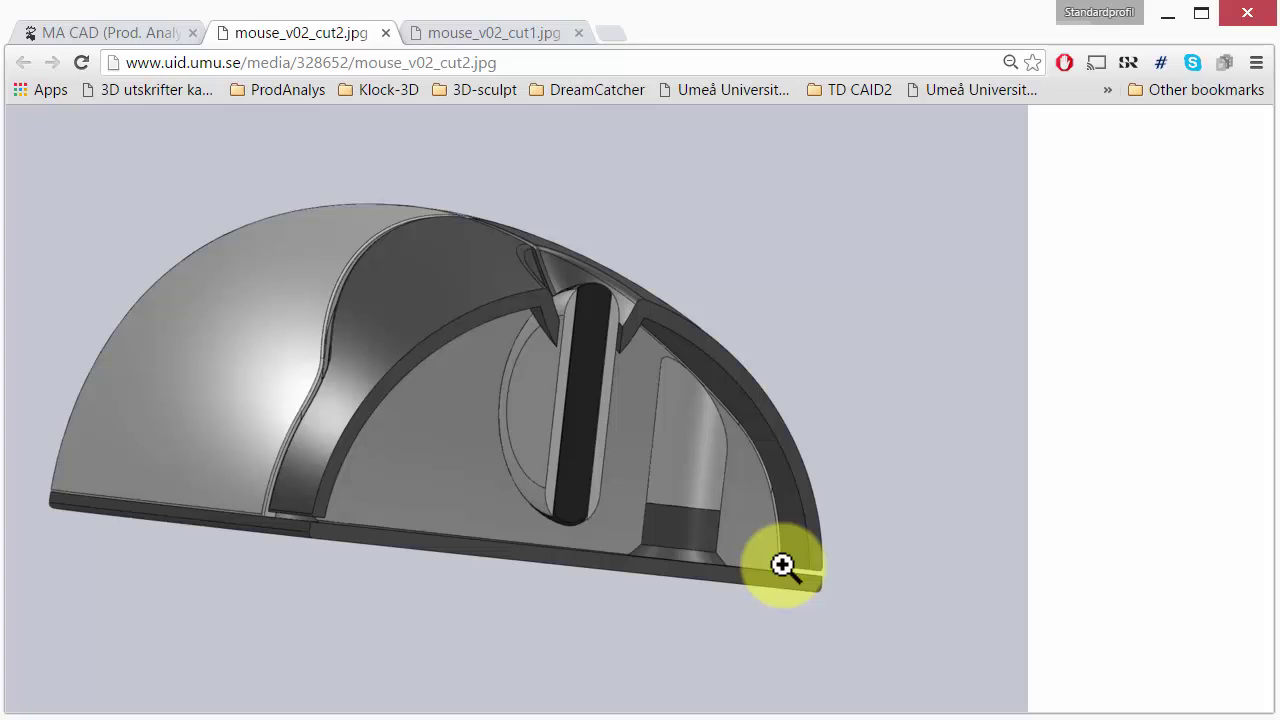
- Return to SOLIDWORKS and section the model along the Front Plane
{"action": "key", "text": "alt+Tab"}
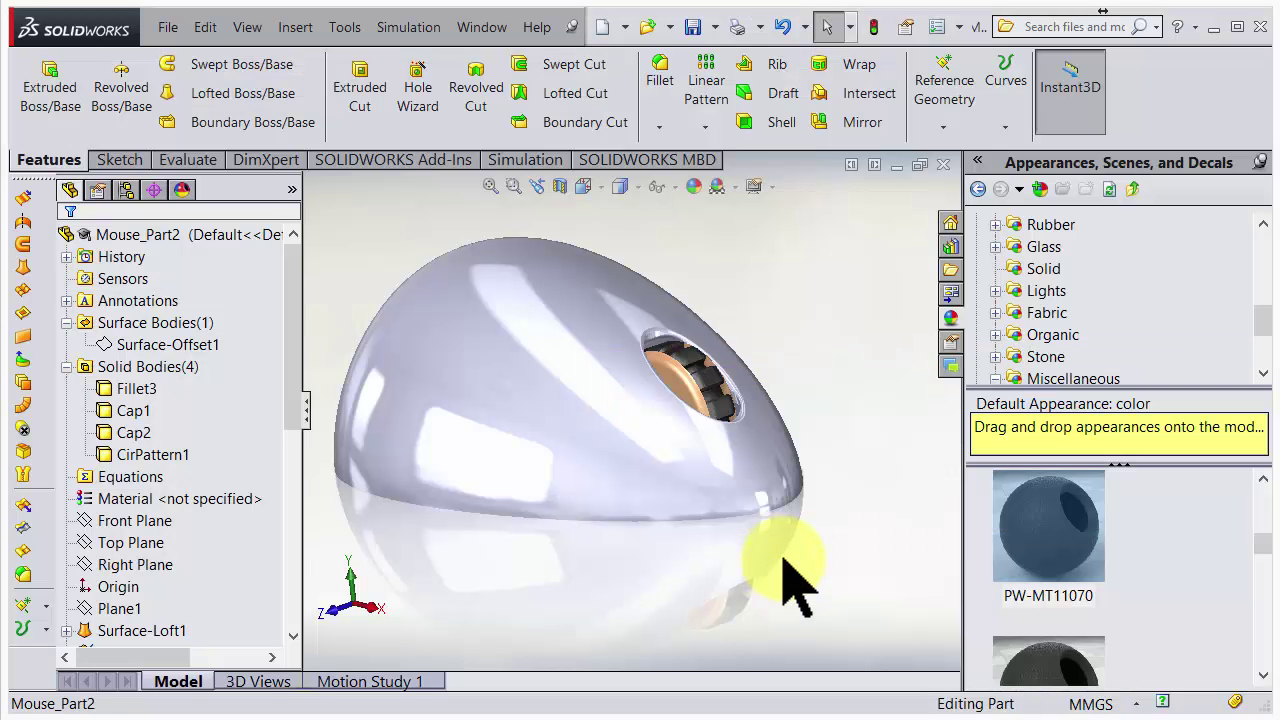
{"action": "scroll", "coordinate": [606, 415], "scroll_direction": "down", "scroll_amount": 3}
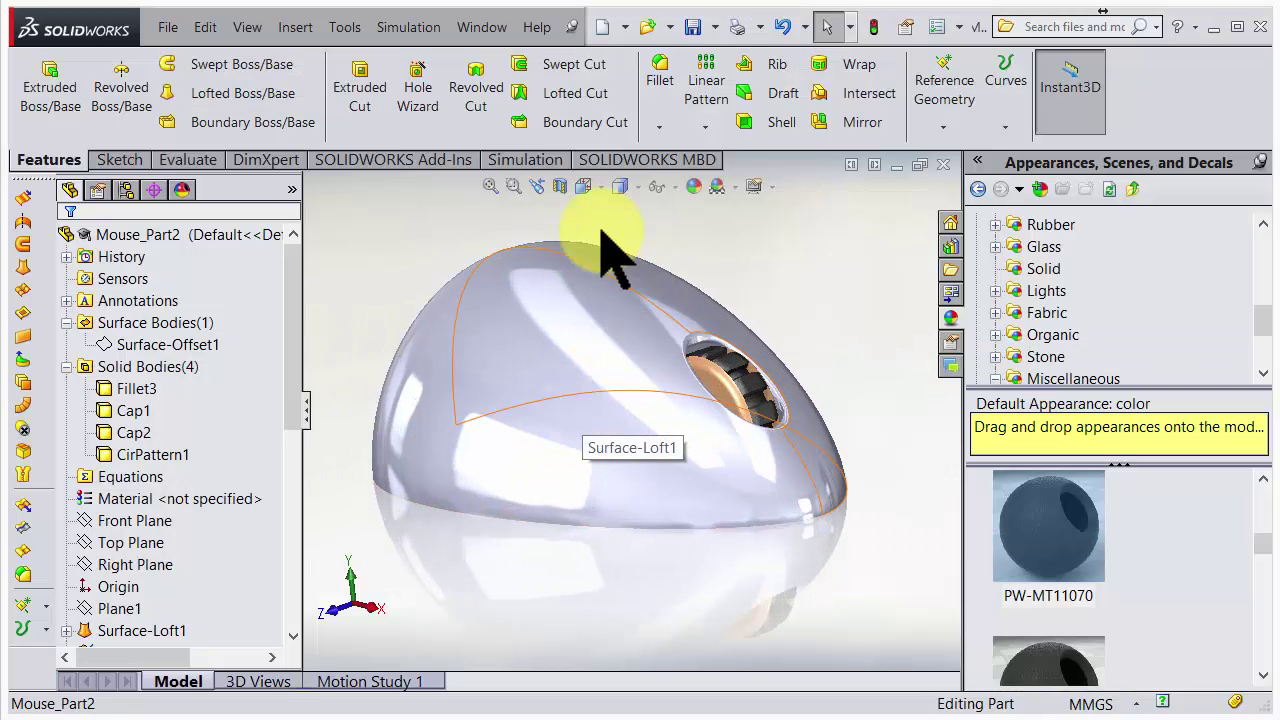
{"action": "left_click", "coordinate": [561, 189]}
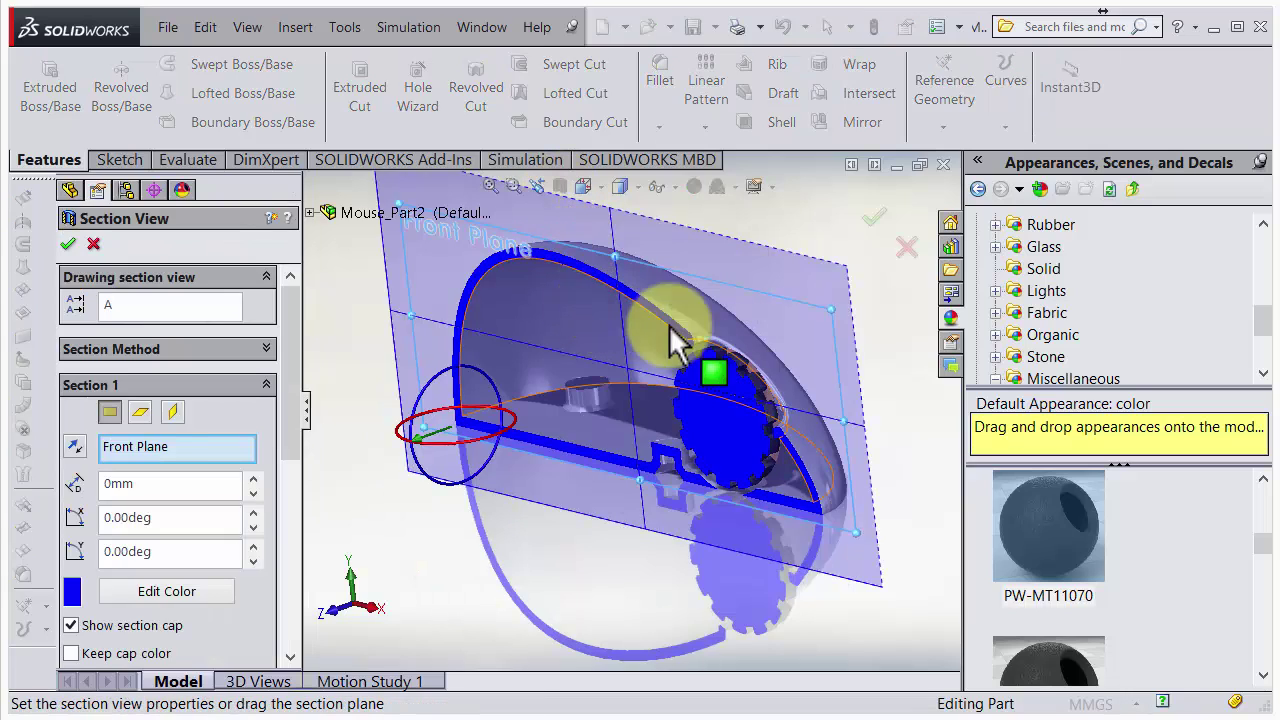
{"action": "left_click", "coordinate": [875, 217]}
- Orbit and zoom around the sectioned wheel, viewing it from the front and below
{"action": "middle_click_drag", "start_coordinate": [674, 508], "coordinate": [749, 531]}
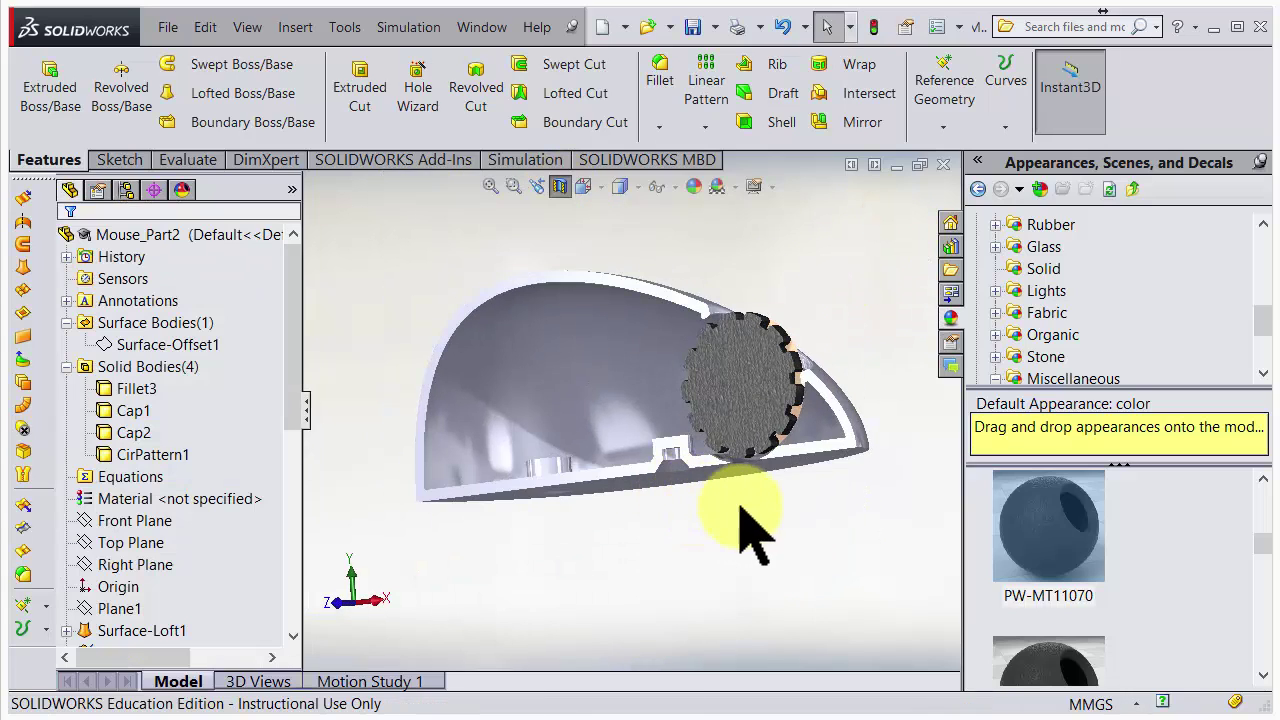
{"action": "scroll", "coordinate": [848, 398], "scroll_direction": "down", "scroll_amount": 3}
{"action": "scroll", "coordinate": [848, 398], "scroll_direction": "down", "scroll_amount": 5}
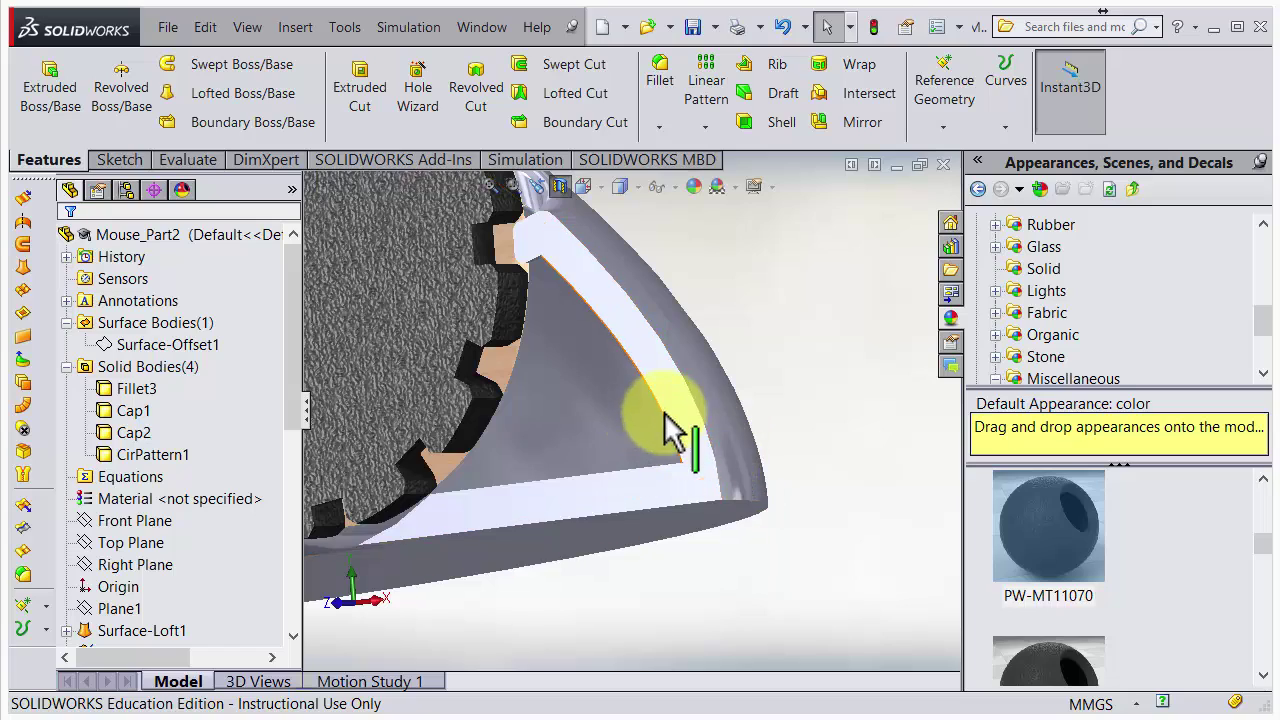
{"action": "middle_click_drag", "start_coordinate": [668, 488], "coordinate": [563, 363]}
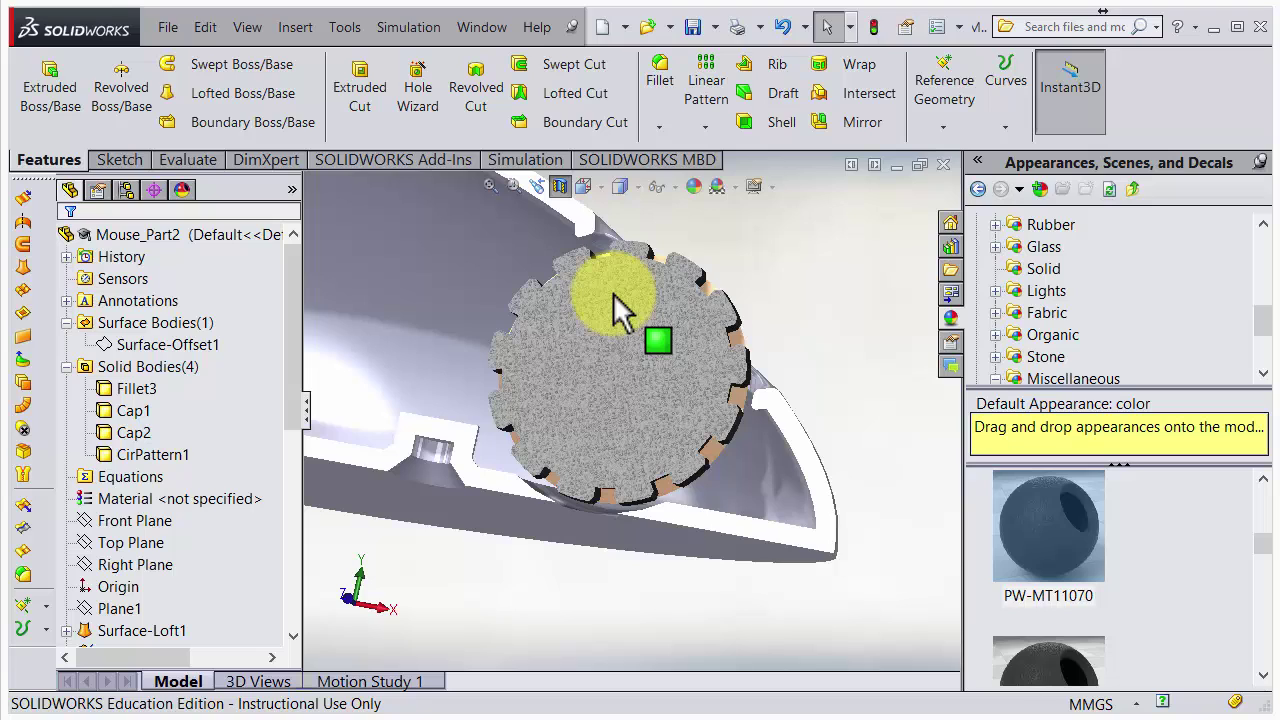
{"action": "middle_click_drag", "start_coordinate": [644, 318], "coordinate": [579, 419]}
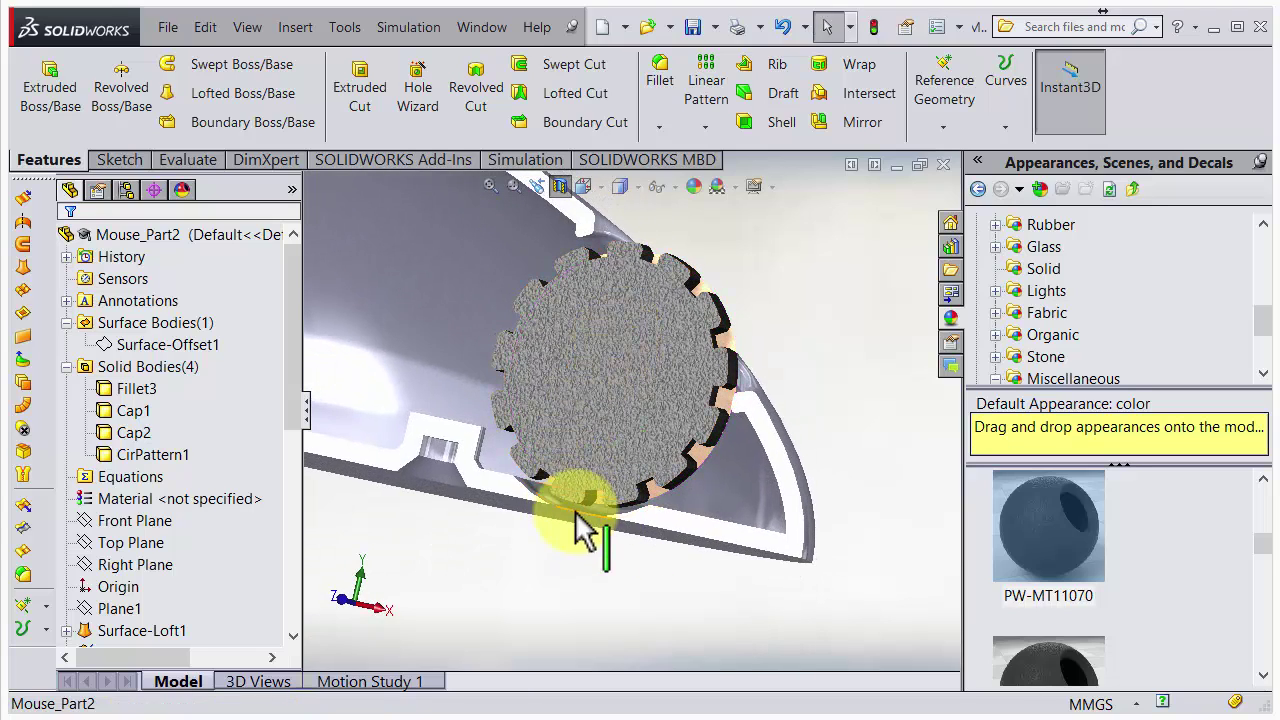
{"action": "middle_click_drag", "start_coordinate": [583, 527], "coordinate": [697, 550]}
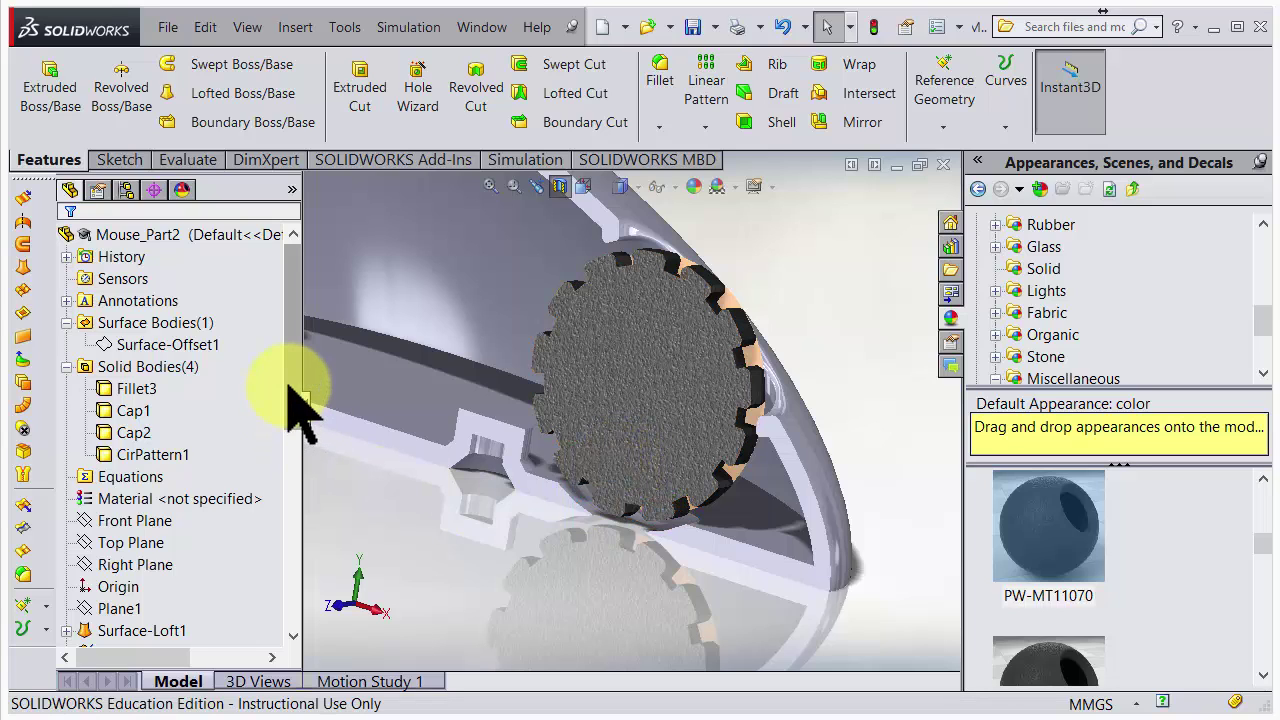
{"action": "left_click_drag", "start_coordinate": [288, 390], "coordinate": [276, 572]}
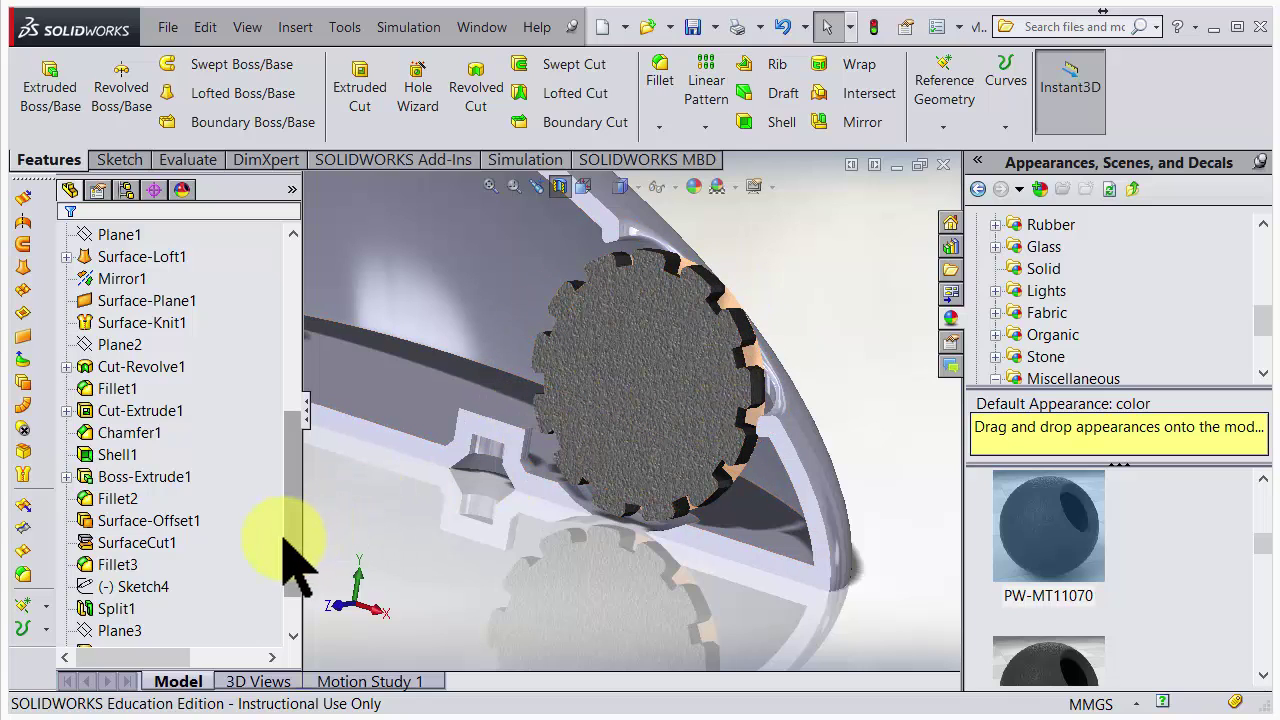
- Expand Boss-Extrude1 and display Sketch3, the wheel's ⌀26 circle, on the model
{"action": "left_click_drag", "start_coordinate": [292, 555], "coordinate": [284, 614]}
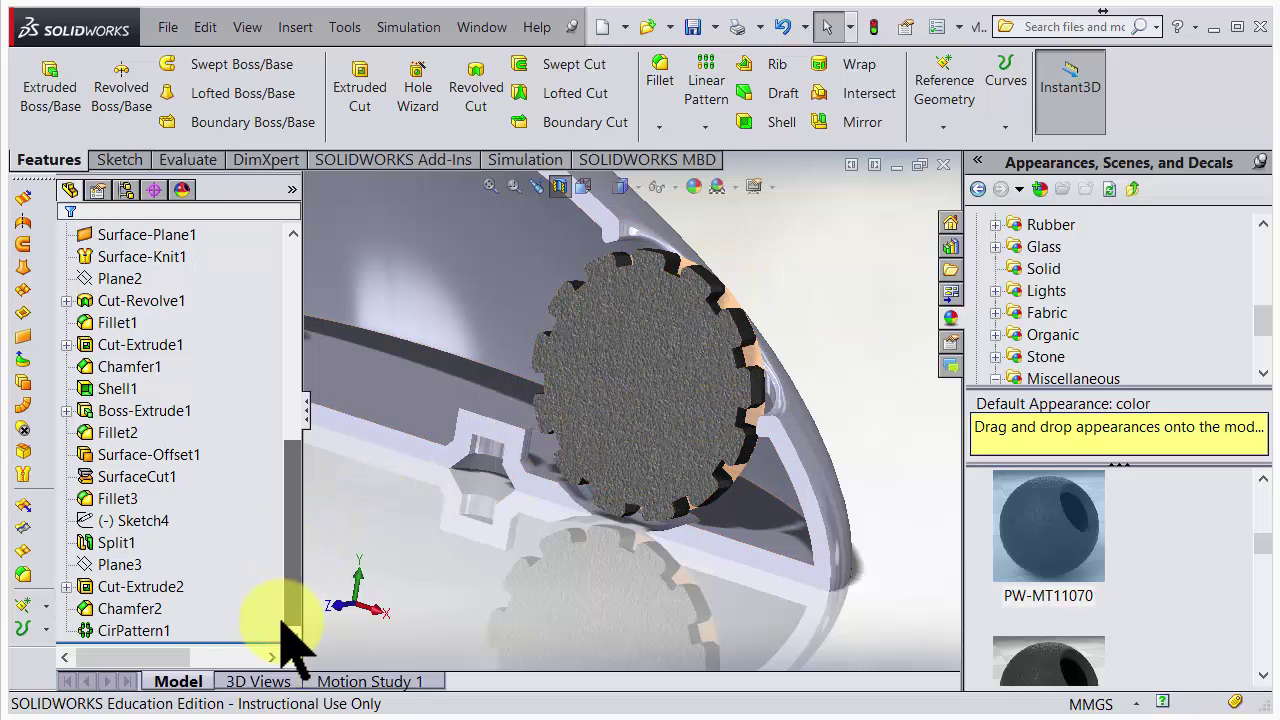
{"action": "left_click", "coordinate": [136, 587]}
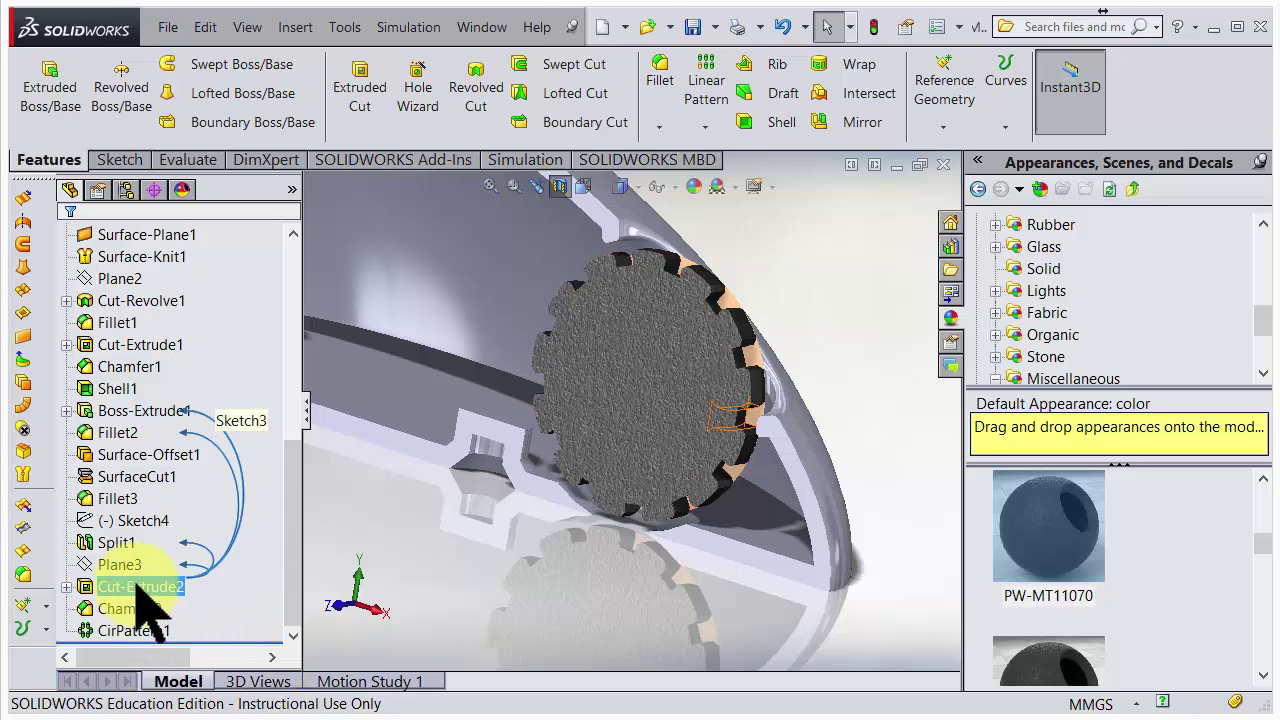
{"action": "left_click", "coordinate": [82, 411]}
{"action": "left_click", "coordinate": [66, 411]}
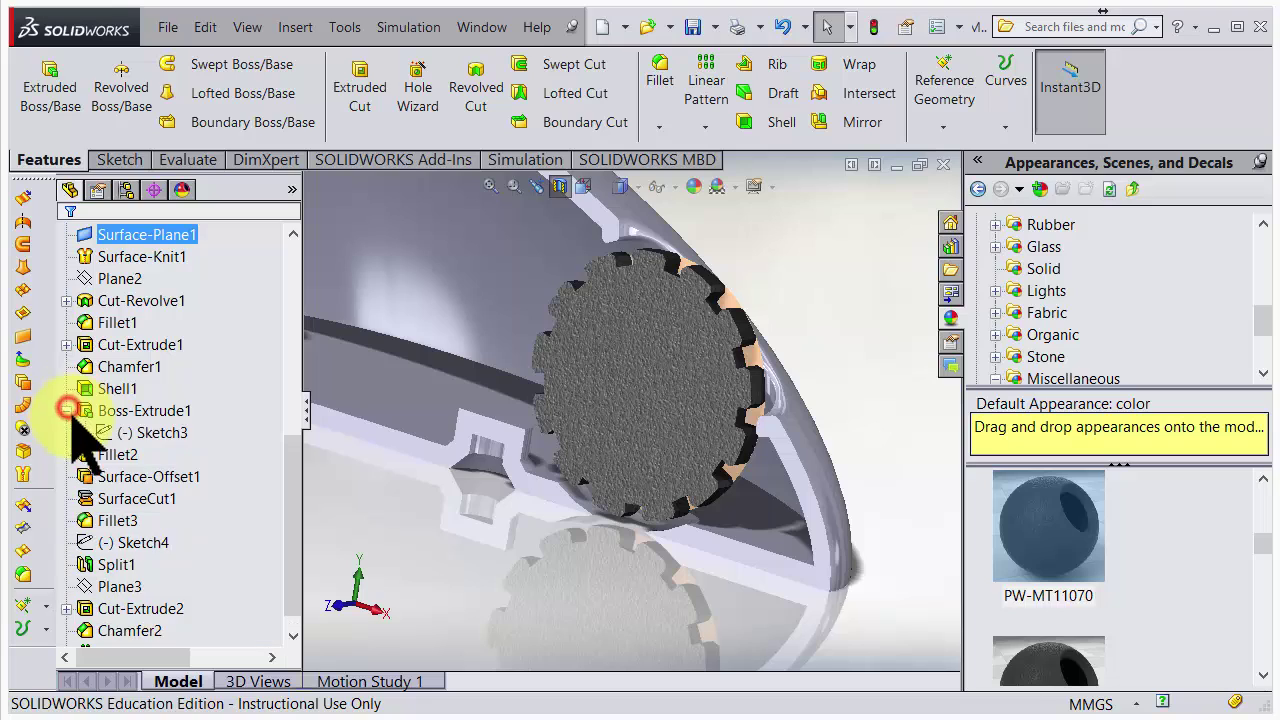
{"action": "left_click", "coordinate": [125, 433]}
{"action": "left_click", "coordinate": [160, 437]}
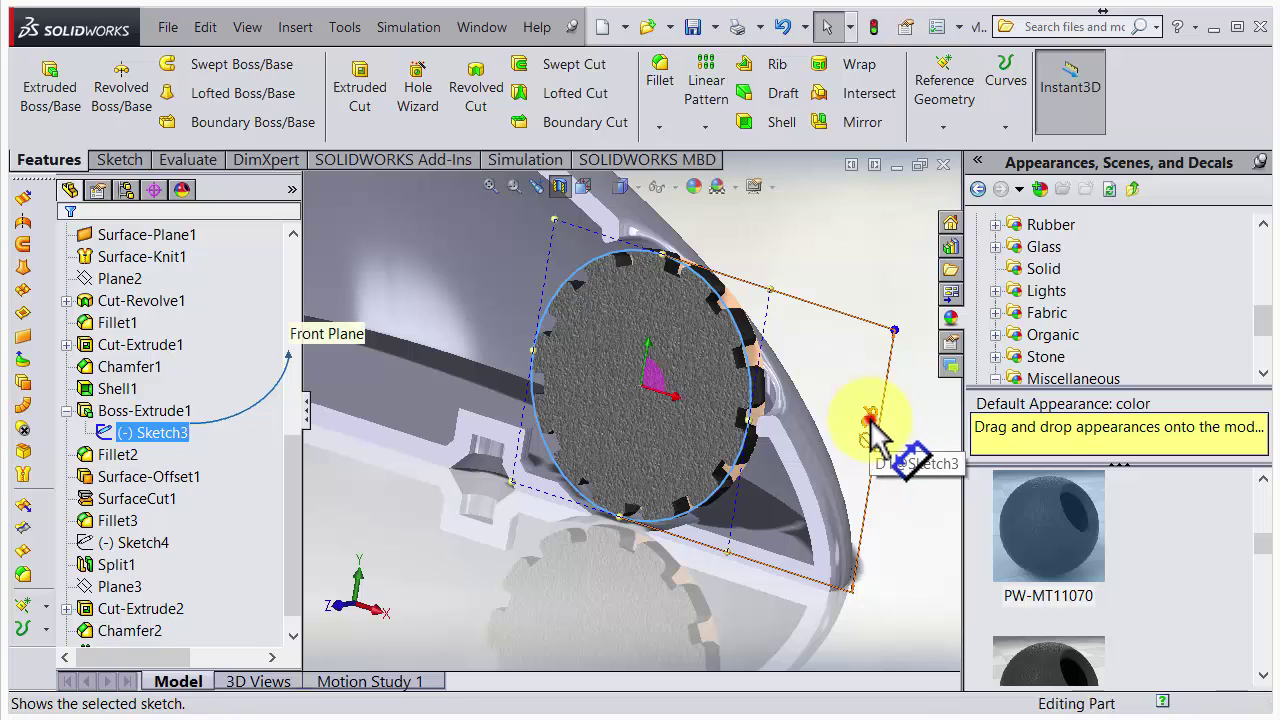
- Change the wheel circle's diameter from 26 to 23 mm and rebuild the part
{"action": "left_click_drag", "start_coordinate": [870, 425], "coordinate": [870, 425]}
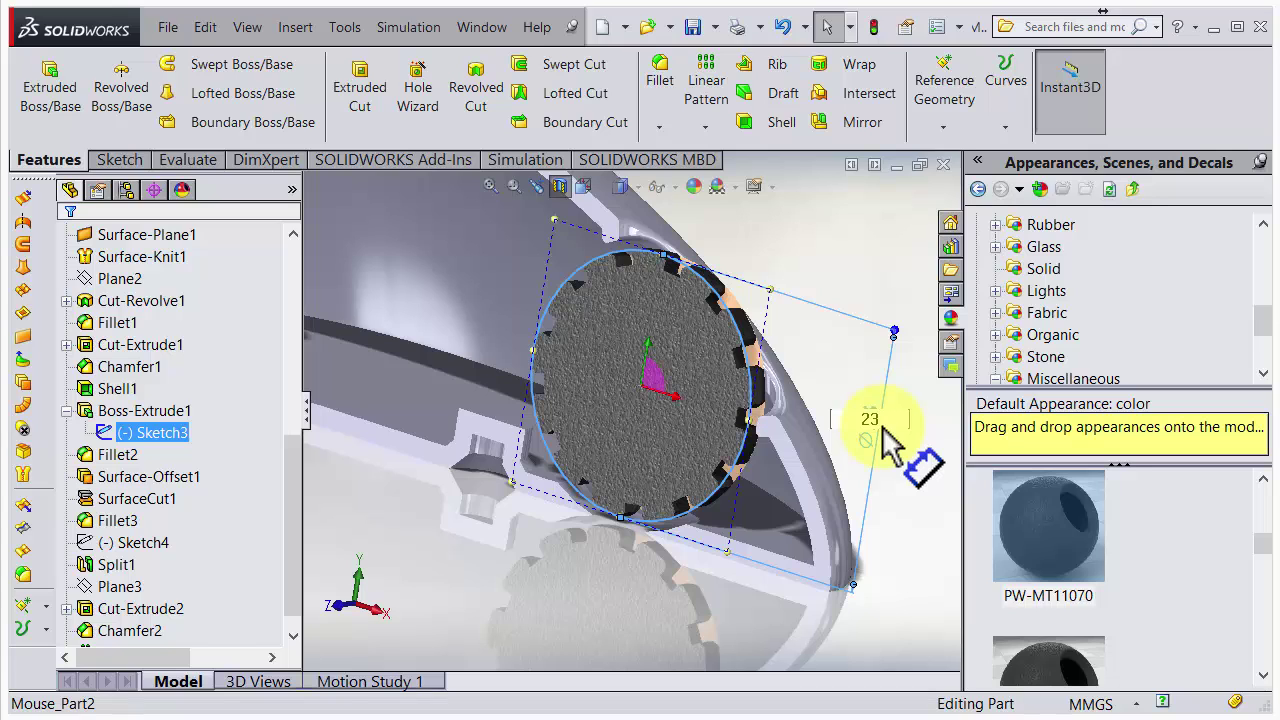
{"action": "key", "text": "Return"}
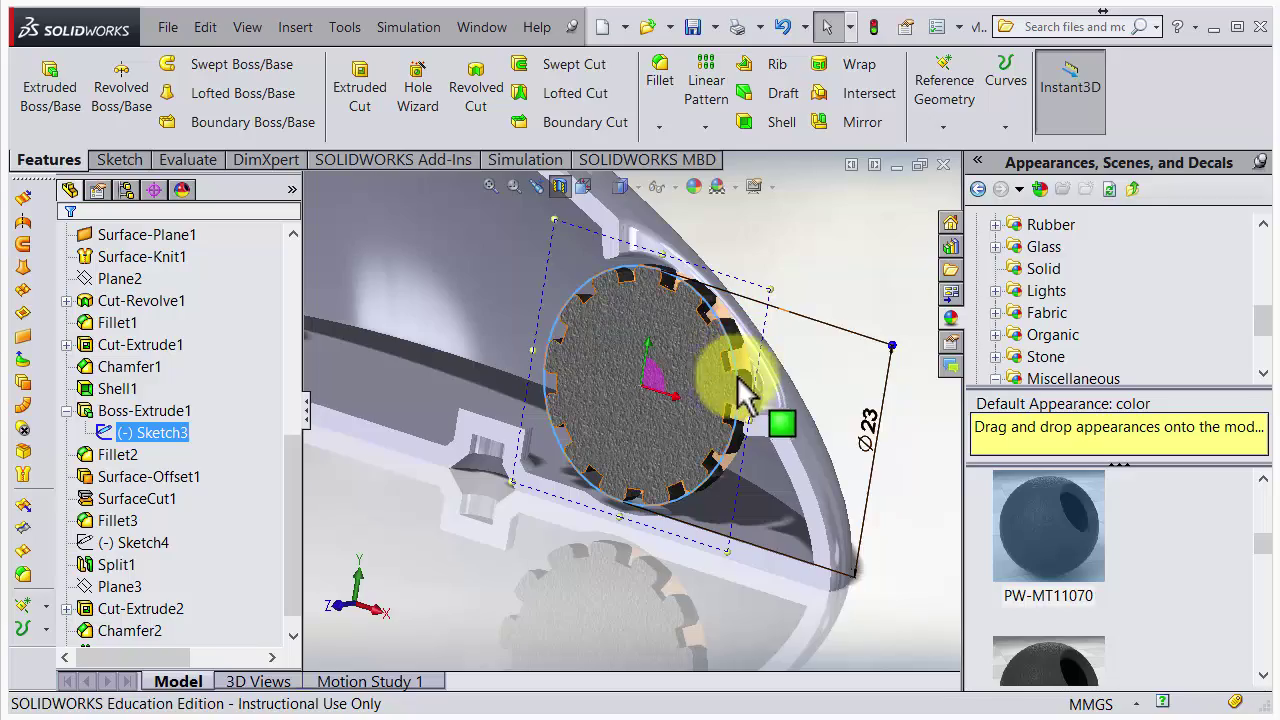
{"action": "middle_click_drag", "start_coordinate": [737, 371], "coordinate": [701, 415]}
{"action": "scroll", "coordinate": [656, 465], "scroll_direction": "up", "scroll_amount": 3}
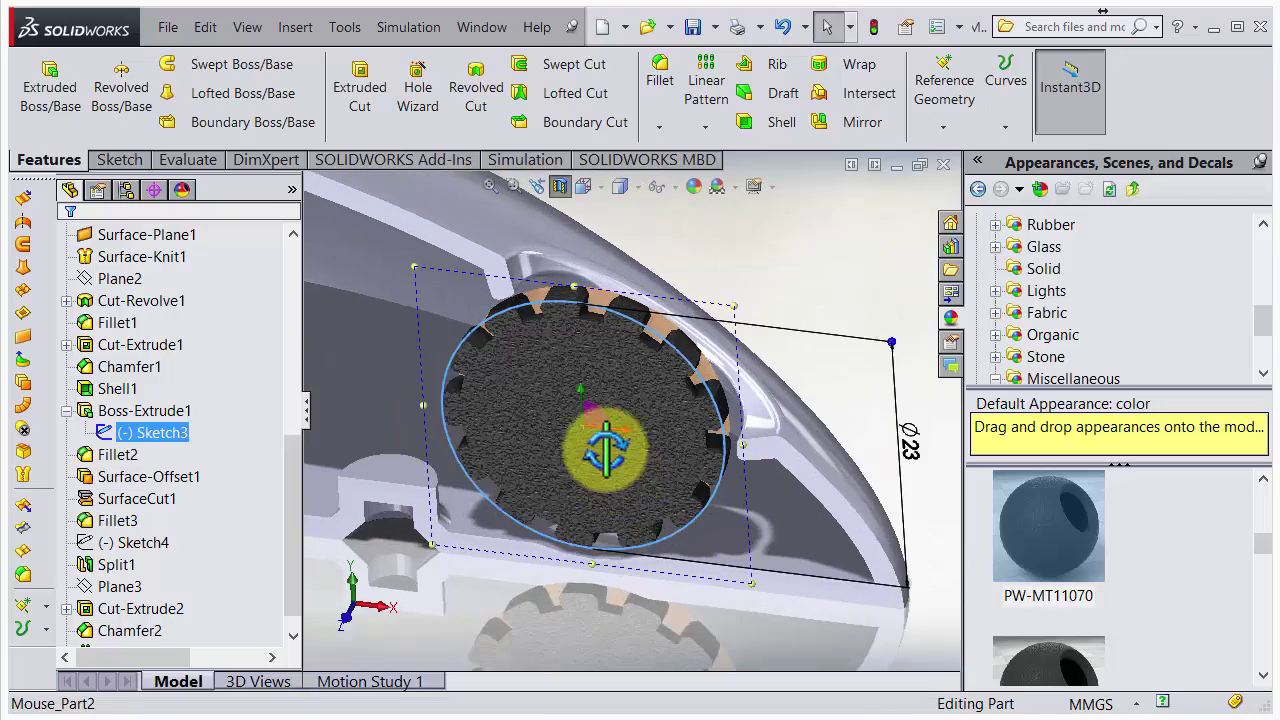
{"action": "mouse_move", "coordinate": [605, 450]}
{"action": "middle_mouse_down"}
{"action": "mouse_move", "coordinate": [608, 374]}
{"action": "mouse_move", "coordinate": [612, 389]}
{"action": "mouse_move", "coordinate": [633, 383]}
{"action": "mouse_move", "coordinate": [612, 355]}
{"action": "middle_mouse_up"}
- Edit Sketch3 and drag the wheel about 0.7 down so its teeth cut deeper
{"action": "double_click", "coordinate": [604, 350]}
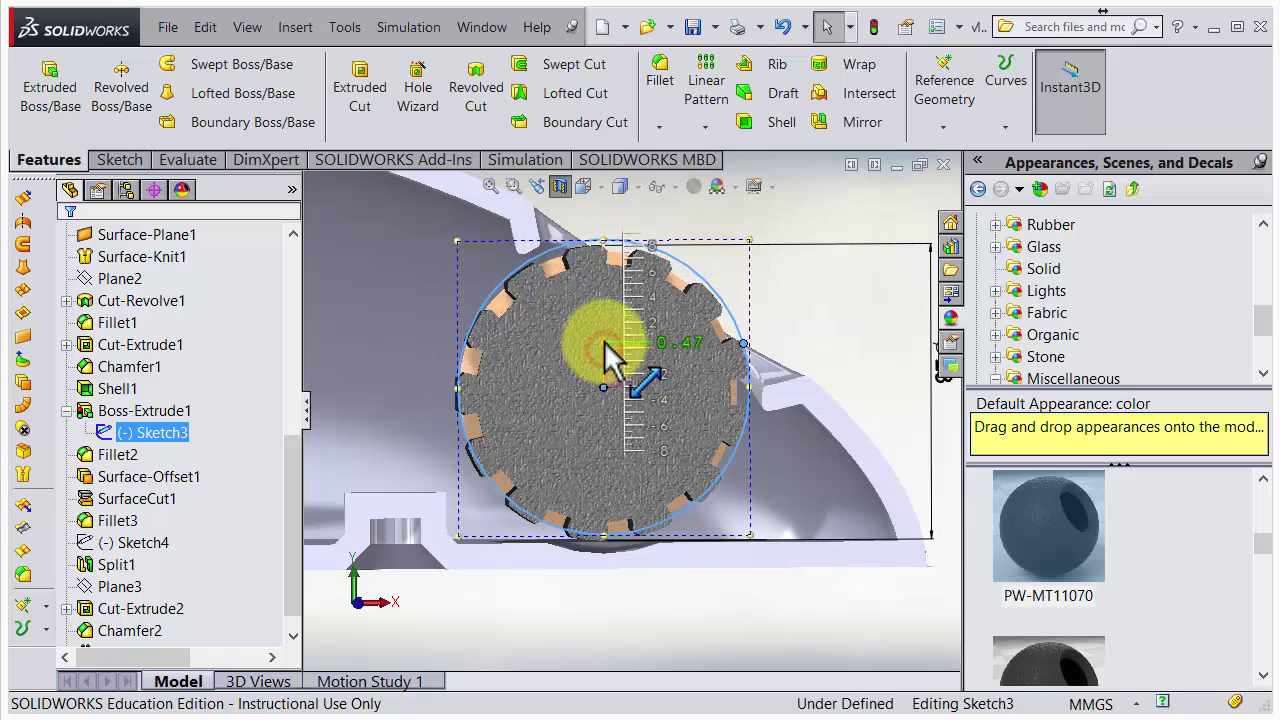
{"action": "left_click_drag", "start_coordinate": [604, 339], "coordinate": [640, 372]}
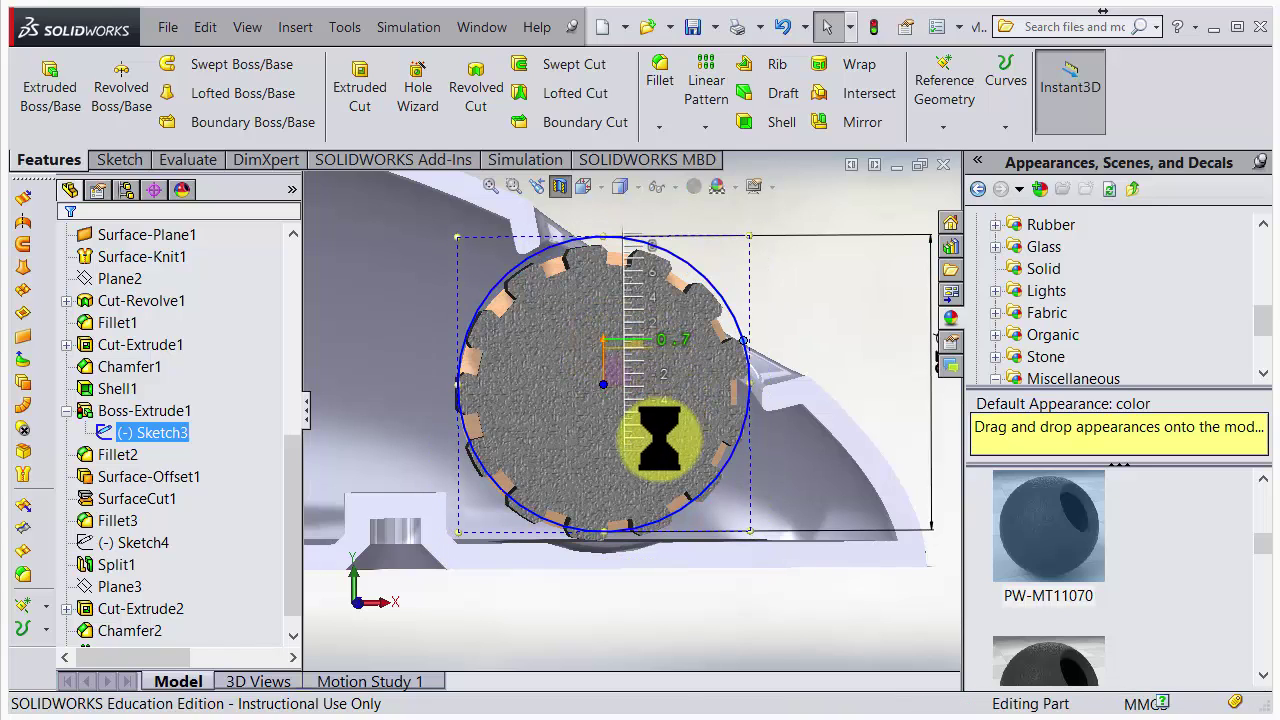
{"action": "mouse_move", "coordinate": [662, 458]}
{"action": "middle_mouse_down"}
{"action": "mouse_move", "coordinate": [623, 449]}
{"action": "mouse_move", "coordinate": [608, 549]}
{"action": "mouse_move", "coordinate": [623, 457]}
{"action": "middle_mouse_up"}
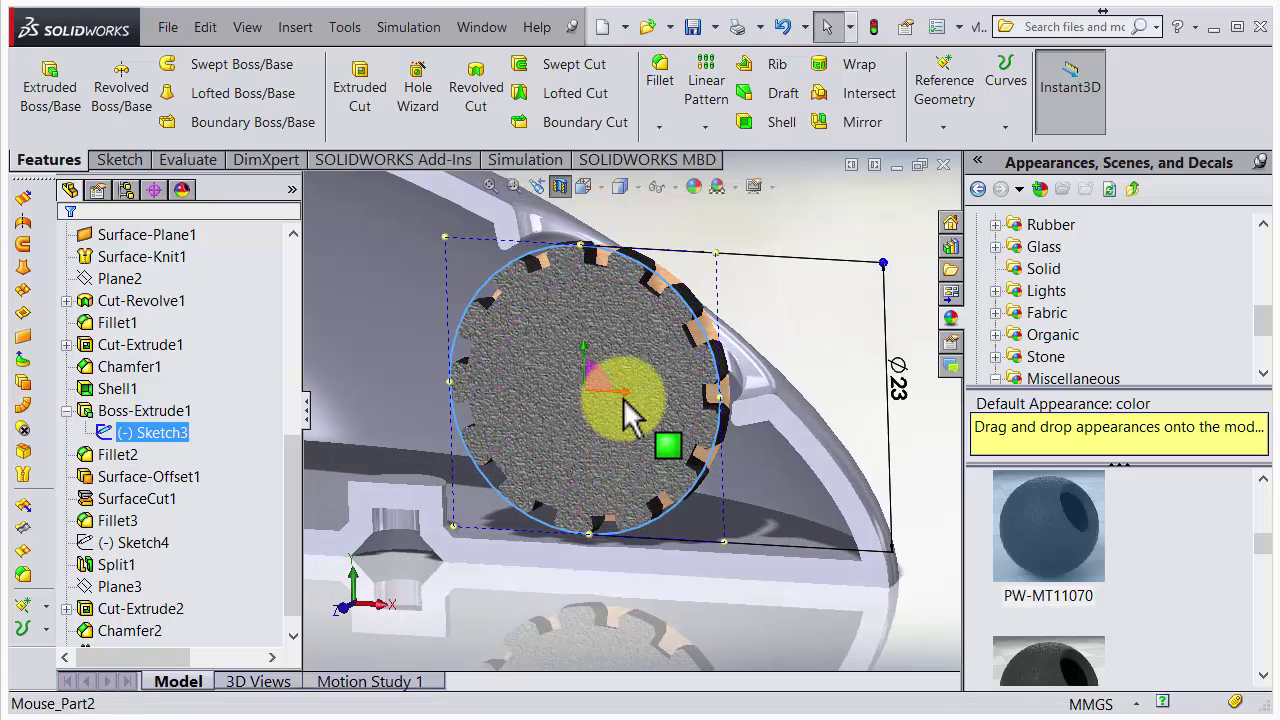
{"action": "mouse_move", "coordinate": [625, 405]}
{"action": "left_mouse_down"}
{"action": "mouse_move", "coordinate": [632, 495]}
{"action": "mouse_move", "coordinate": [657, 451]}
{"action": "left_mouse_up"}
{"action": "mouse_move", "coordinate": [657, 451]}
{"action": "middle_mouse_down"}
{"action": "mouse_move", "coordinate": [629, 529]}
{"action": "mouse_move", "coordinate": [627, 495]}
{"action": "middle_mouse_up"}
{"action": "key", "text": "ctrl+8"}
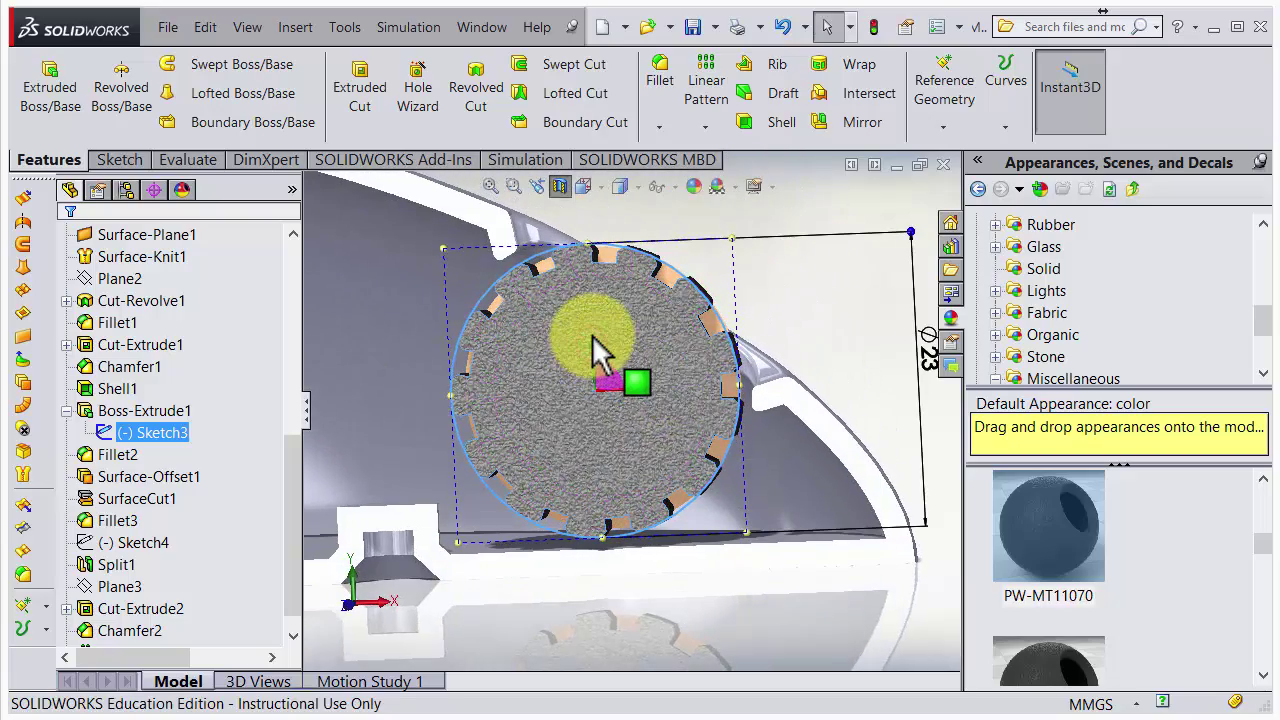
{"action": "mouse_move", "coordinate": [592, 335]}
{"action": "left_mouse_down"}
{"action": "mouse_move", "coordinate": [606, 348]}
{"action": "mouse_move", "coordinate": [595, 341]}
{"action": "left_mouse_up"}
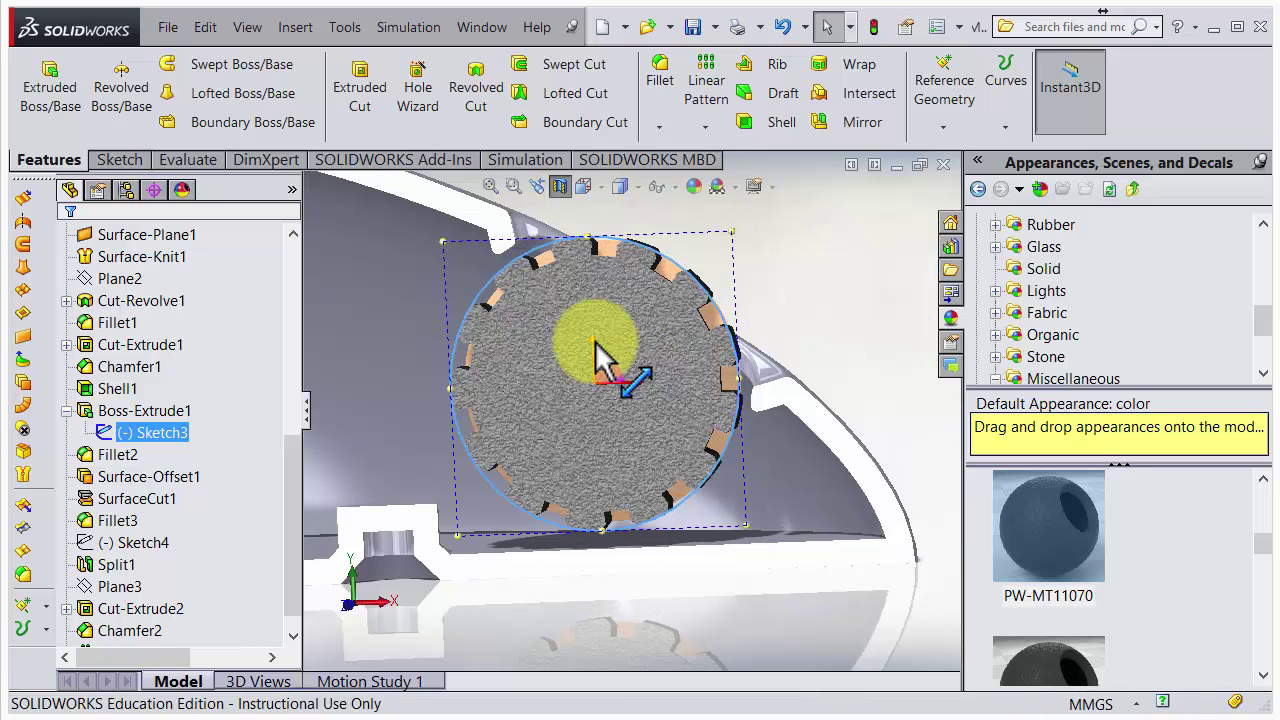
{"action": "scroll", "coordinate": [518, 260], "scroll_direction": "up", "scroll_amount": 3}
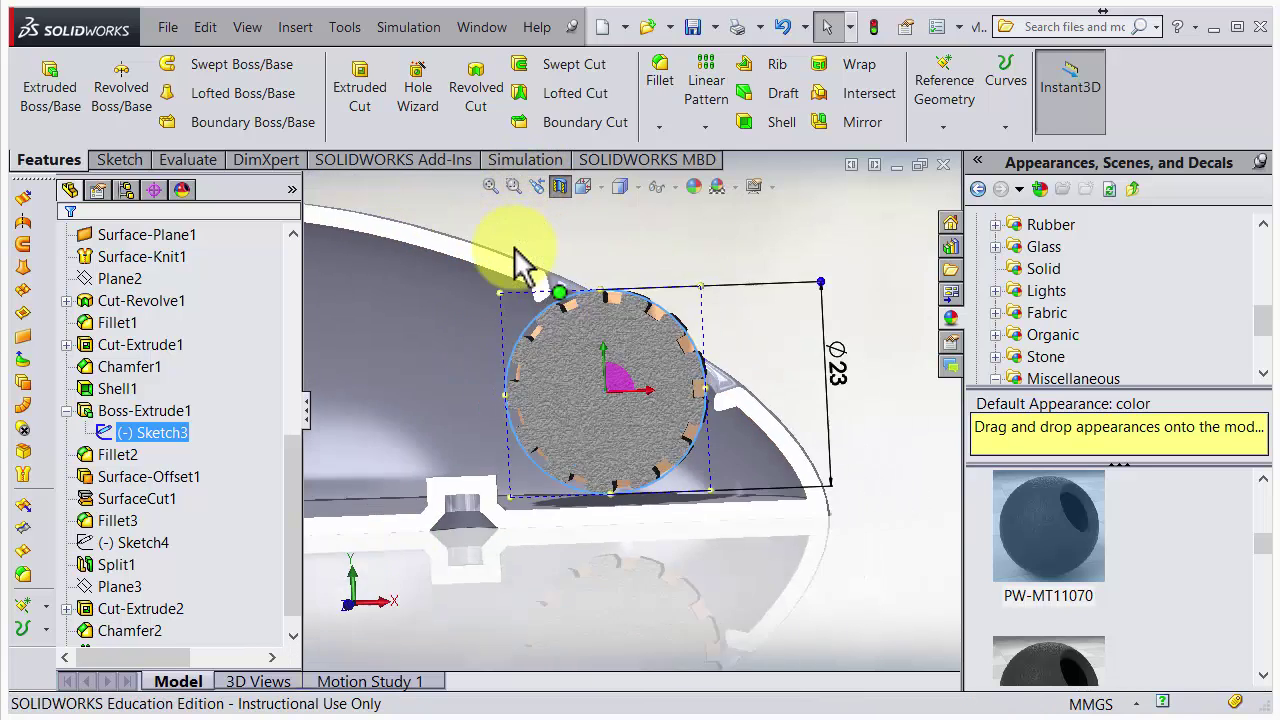
{"action": "scroll", "coordinate": [606, 357], "scroll_direction": "down", "scroll_amount": 6}
{"action": "scroll", "coordinate": [612, 430], "scroll_direction": "down", "scroll_amount": 2}
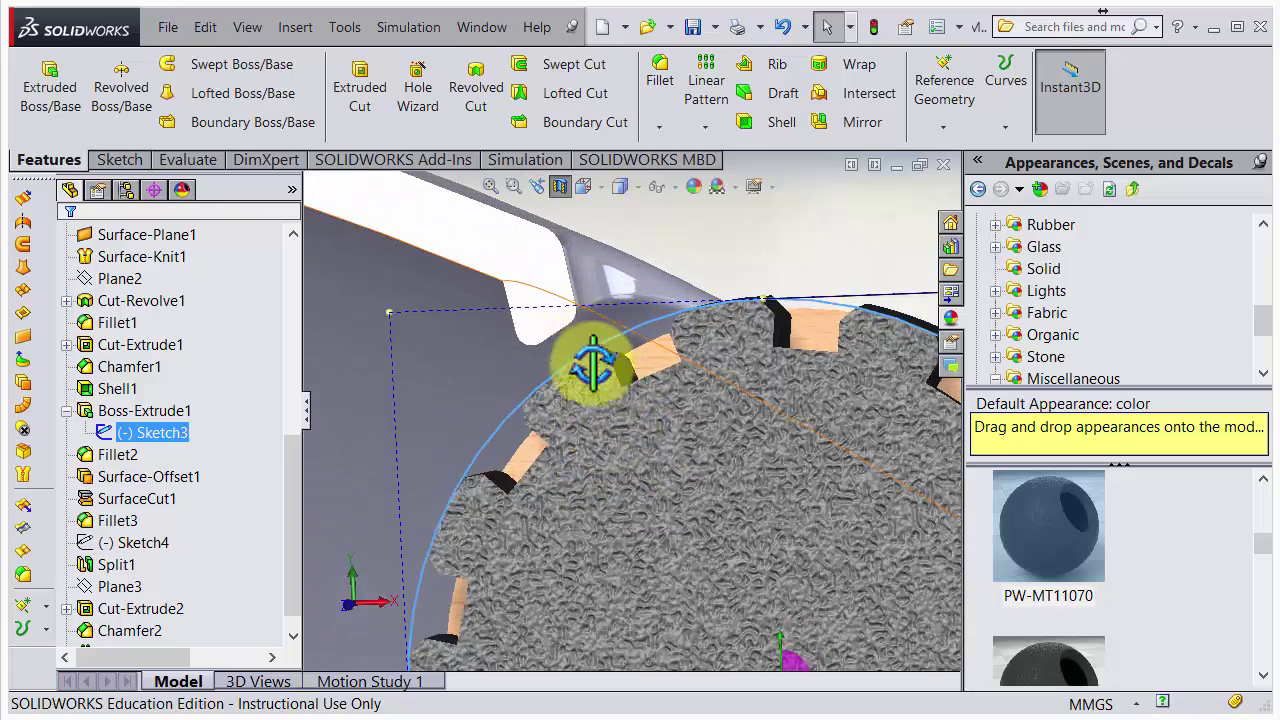
- Move the wheel sketch down about 0.81, then about 0.6 more, checking from several angles
{"action": "mouse_move", "coordinate": [591, 363]}
{"action": "middle_mouse_down"}
{"action": "mouse_move", "coordinate": [583, 470]}
{"action": "mouse_move", "coordinate": [565, 450]}
{"action": "mouse_move", "coordinate": [590, 527]}
{"action": "mouse_move", "coordinate": [686, 471]}
{"action": "mouse_move", "coordinate": [686, 434]}
{"action": "mouse_move", "coordinate": [700, 443]}
{"action": "middle_mouse_up"}
{"action": "middle_click_drag", "start_coordinate": [715, 655], "coordinate": [601, 445]}
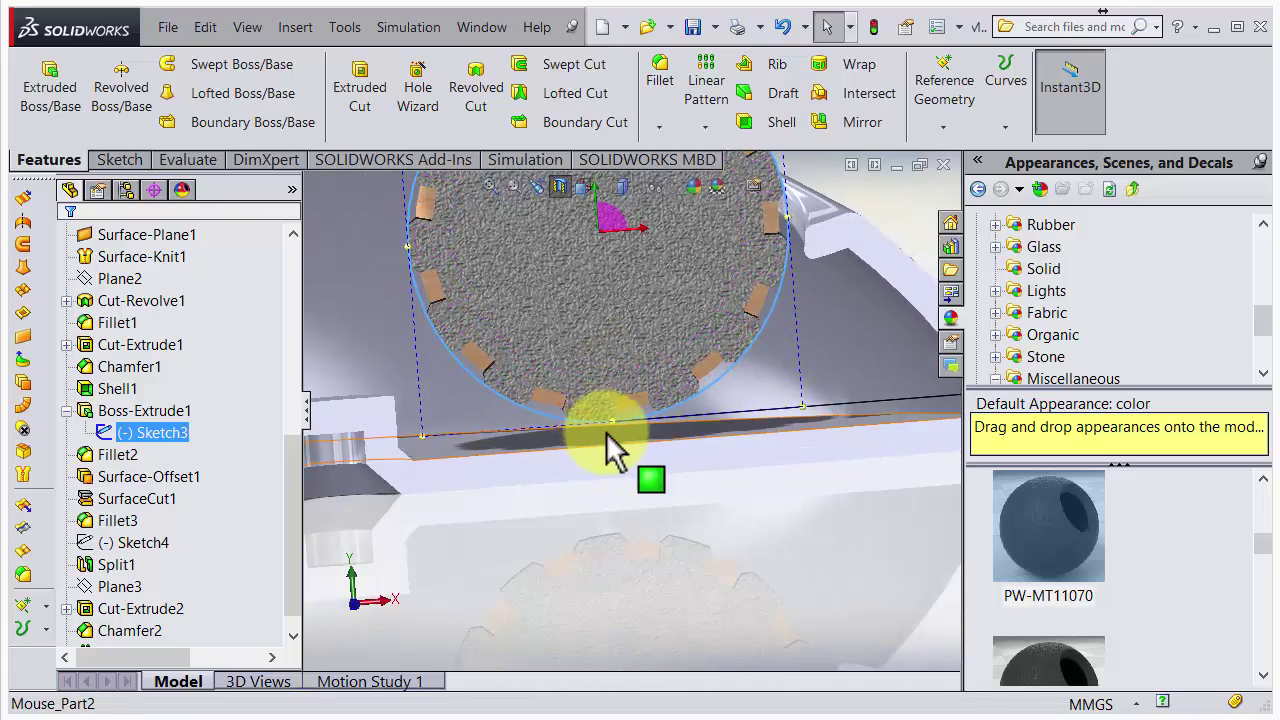
{"action": "key", "text": "ctrl+8"}
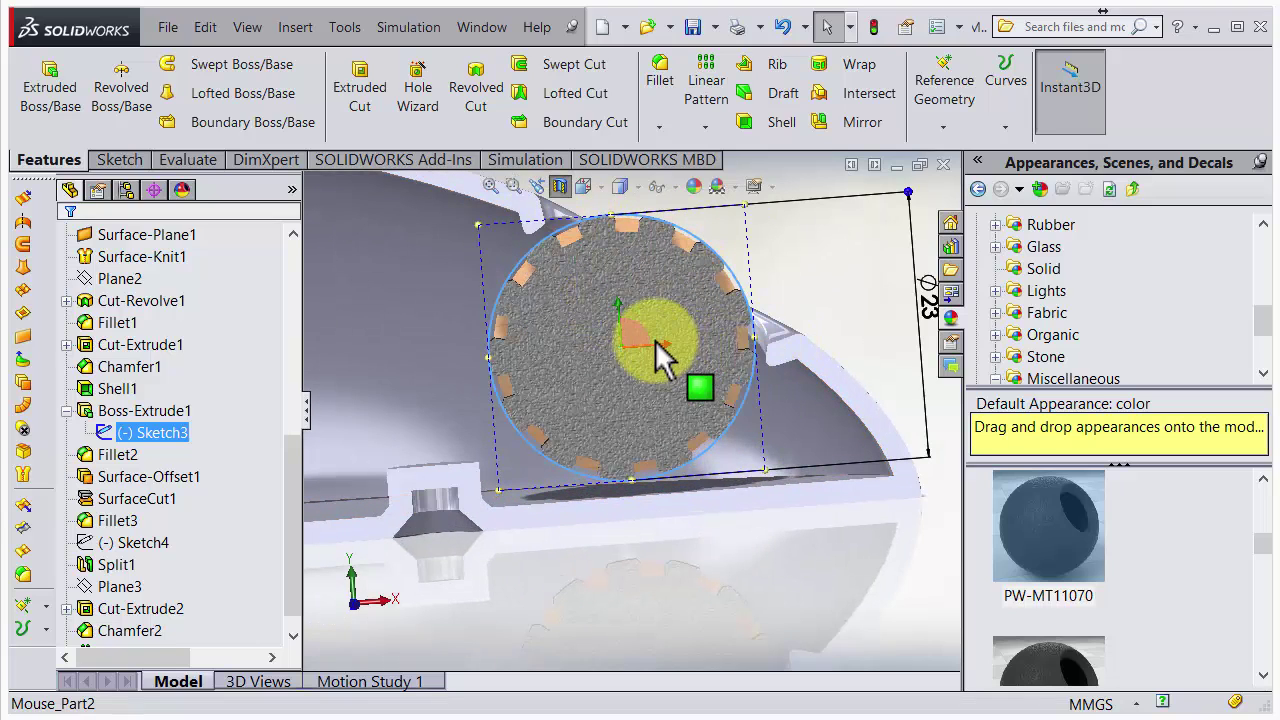
{"action": "left_click", "coordinate": [619, 303]}
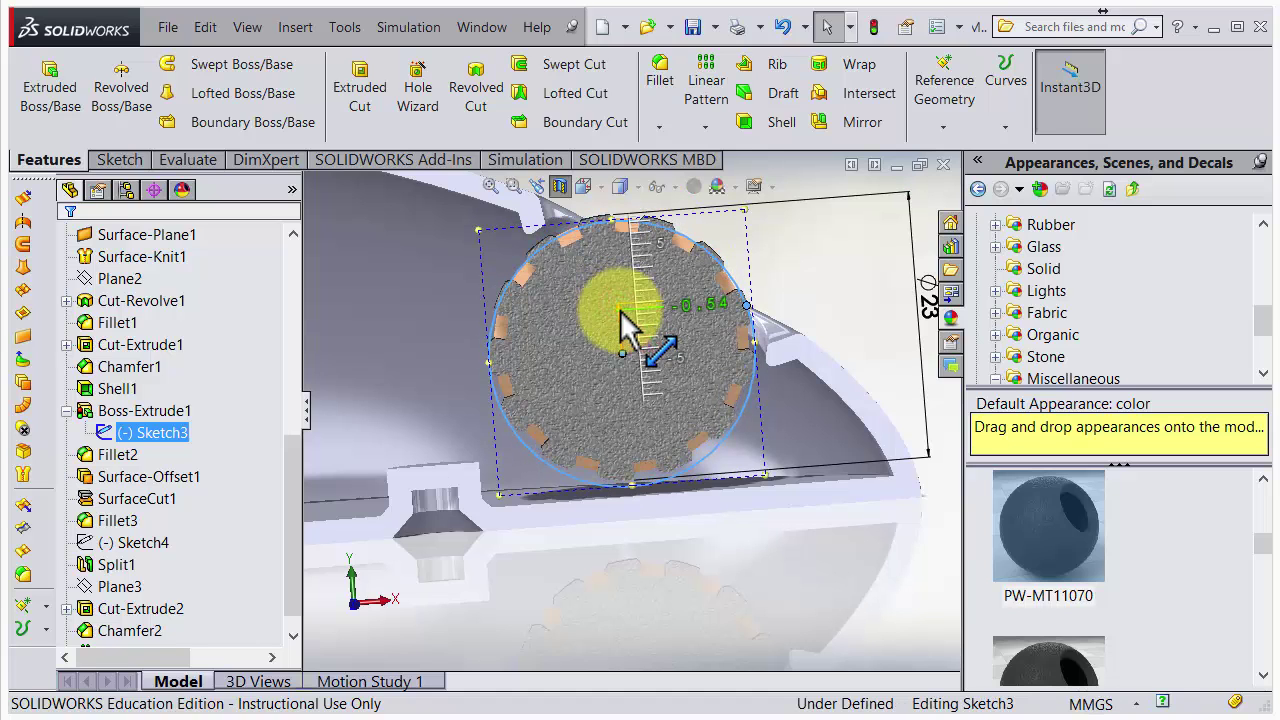
{"action": "mouse_move", "coordinate": [620, 310]}
{"action": "left_mouse_down"}
{"action": "mouse_move", "coordinate": [619, 372]}
{"action": "mouse_move", "coordinate": [551, 511]}
{"action": "left_mouse_up"}
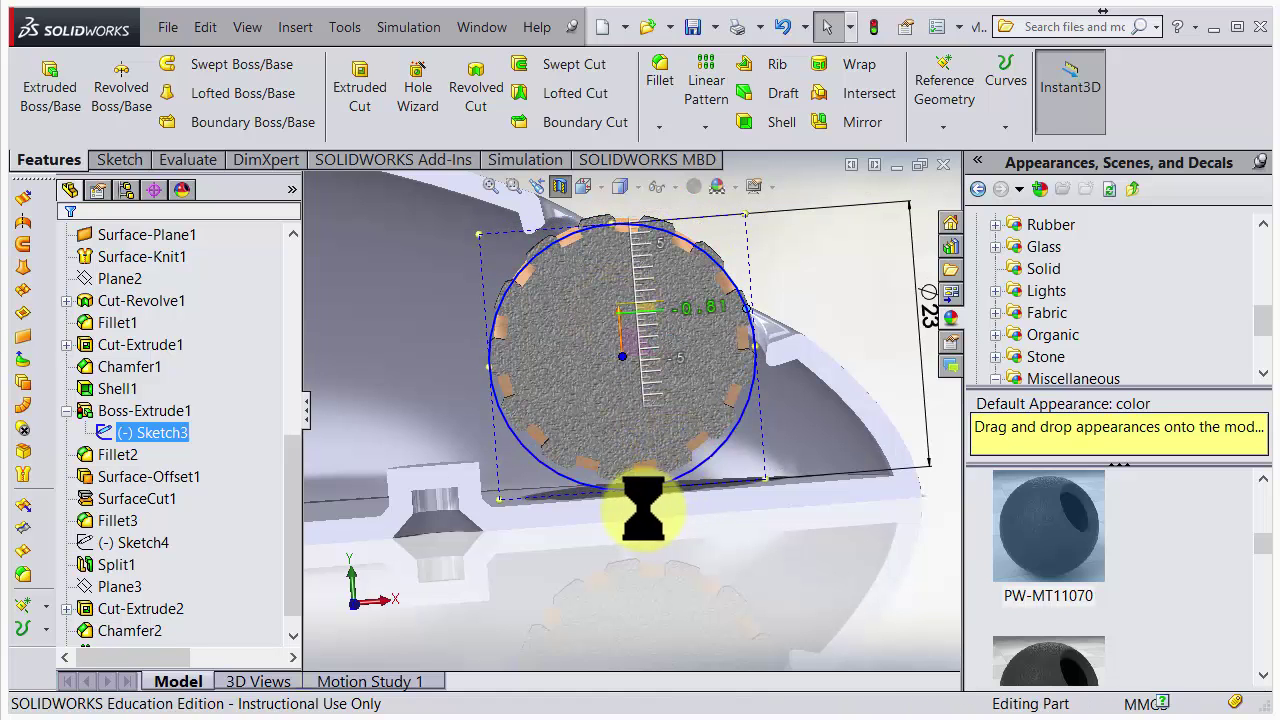
{"action": "middle_click_drag", "start_coordinate": [643, 537], "coordinate": [623, 451]}
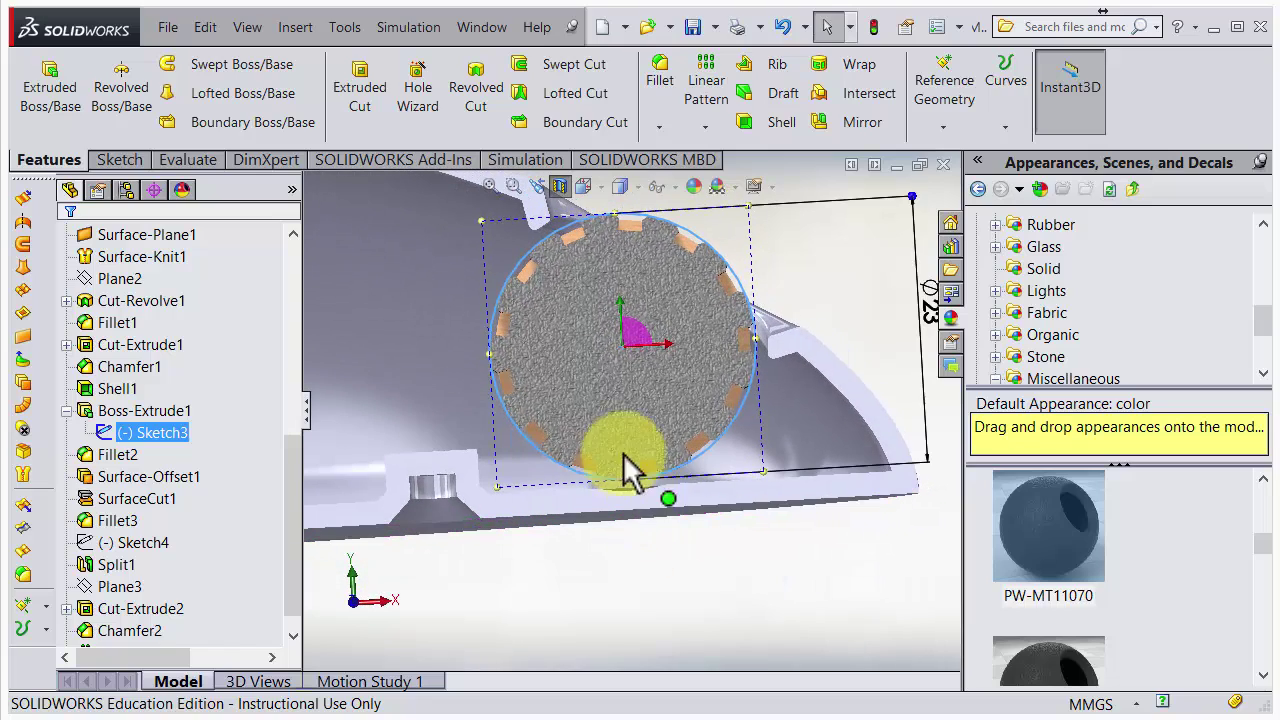
{"action": "left_click", "coordinate": [615, 288]}
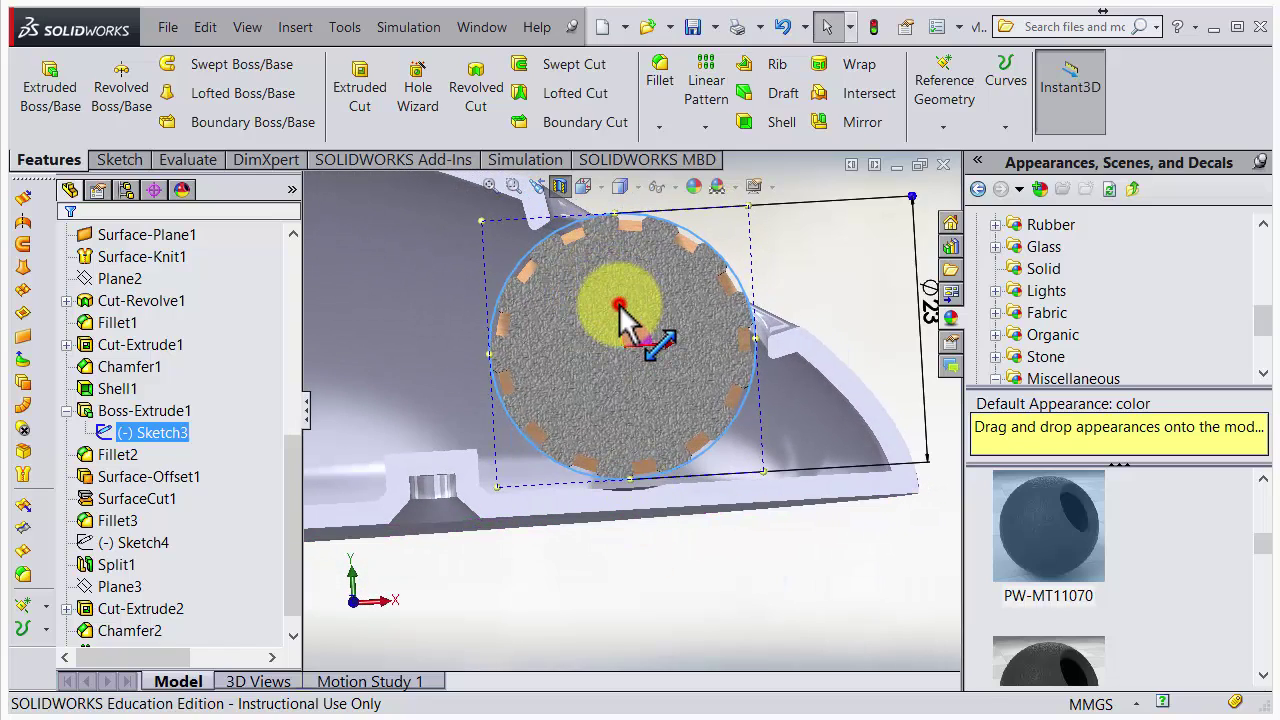
{"action": "mouse_move", "coordinate": [619, 303]}
{"action": "left_mouse_down"}
{"action": "mouse_move", "coordinate": [592, 394]}
{"action": "mouse_move", "coordinate": [662, 483]}
{"action": "mouse_move", "coordinate": [587, 482]}
{"action": "left_mouse_up"}
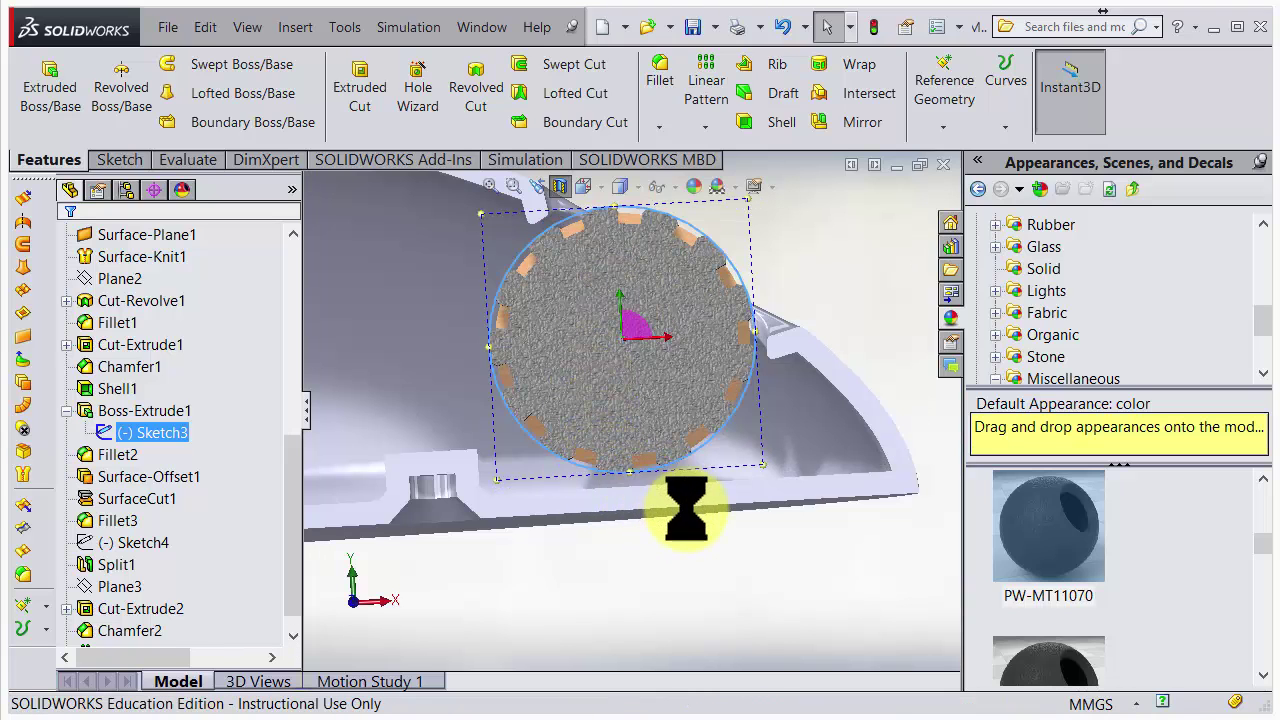
{"action": "middle_click_drag", "start_coordinate": [662, 462], "coordinate": [724, 450]}
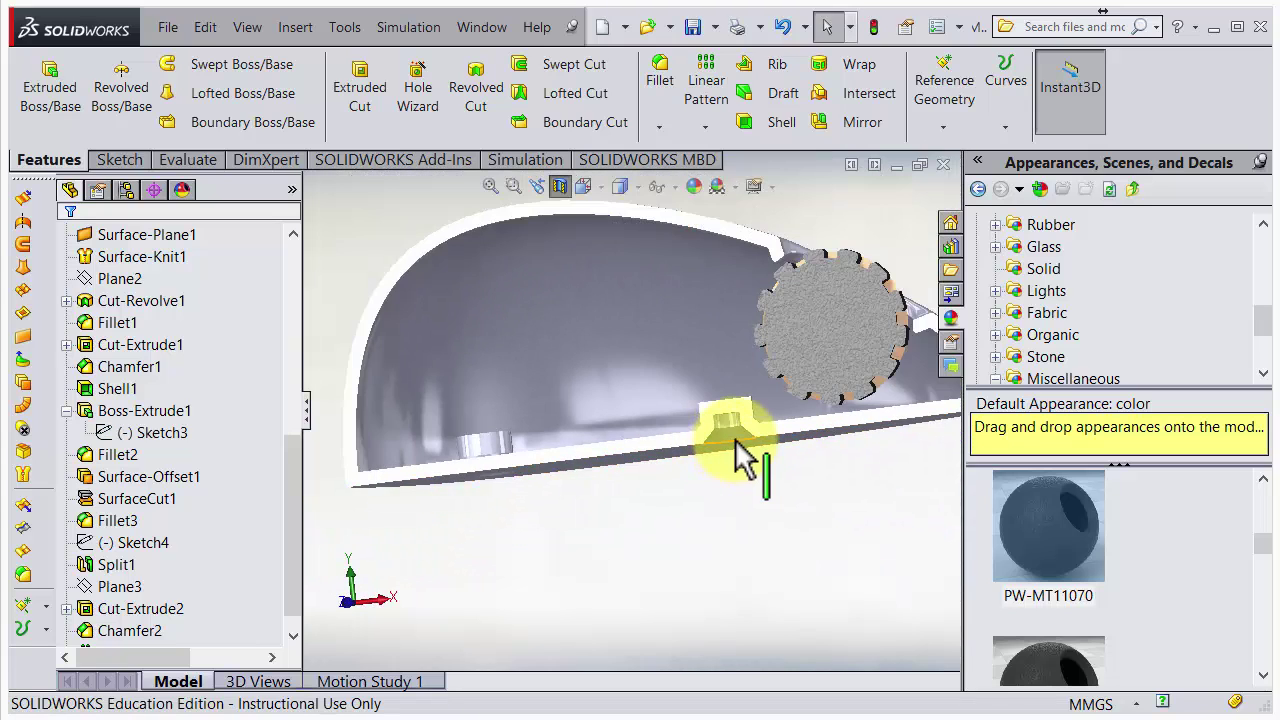
{"action": "scroll", "coordinate": [777, 434], "scroll_direction": "down", "scroll_amount": 1}
{"action": "scroll", "coordinate": [786, 423], "scroll_direction": "up", "scroll_amount": 3}
{"action": "mouse_move", "coordinate": [786, 423]}
{"action": "middle_mouse_down"}
{"action": "mouse_move", "coordinate": [757, 434]}
{"action": "mouse_move", "coordinate": [788, 436]}
{"action": "middle_mouse_up"}
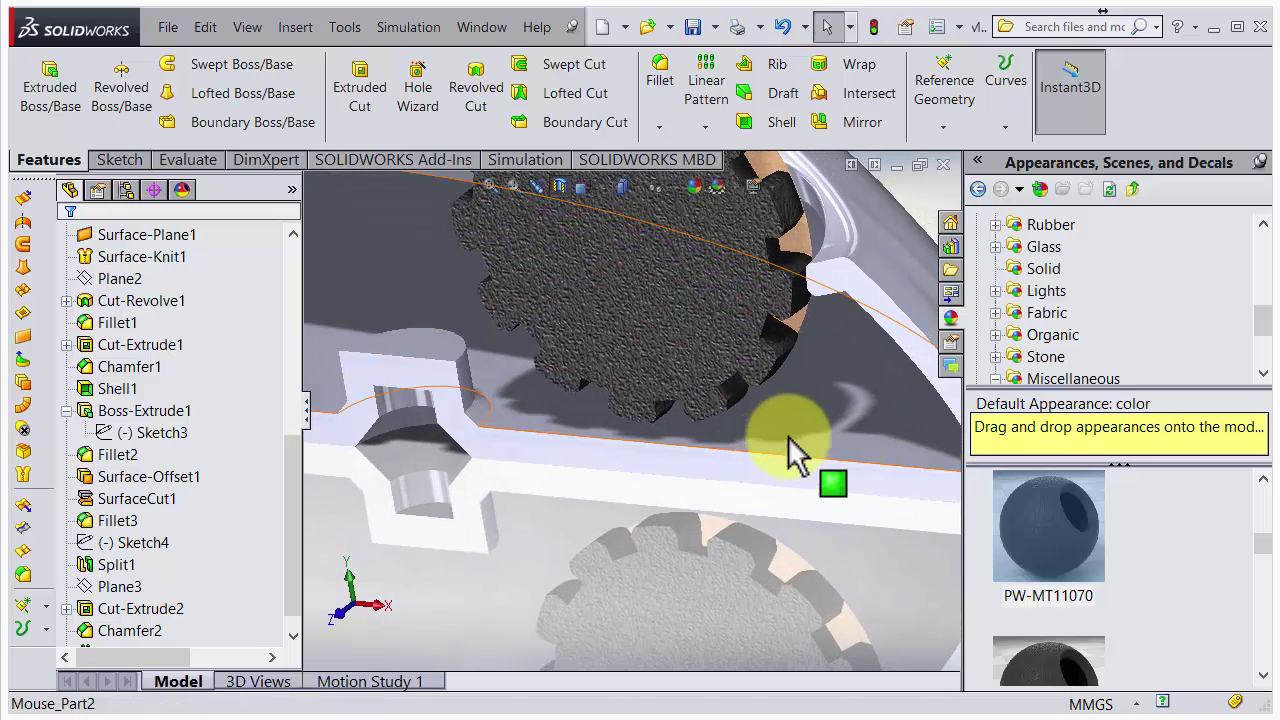
{"action": "scroll", "coordinate": [785, 440], "scroll_direction": "up", "scroll_amount": 2}
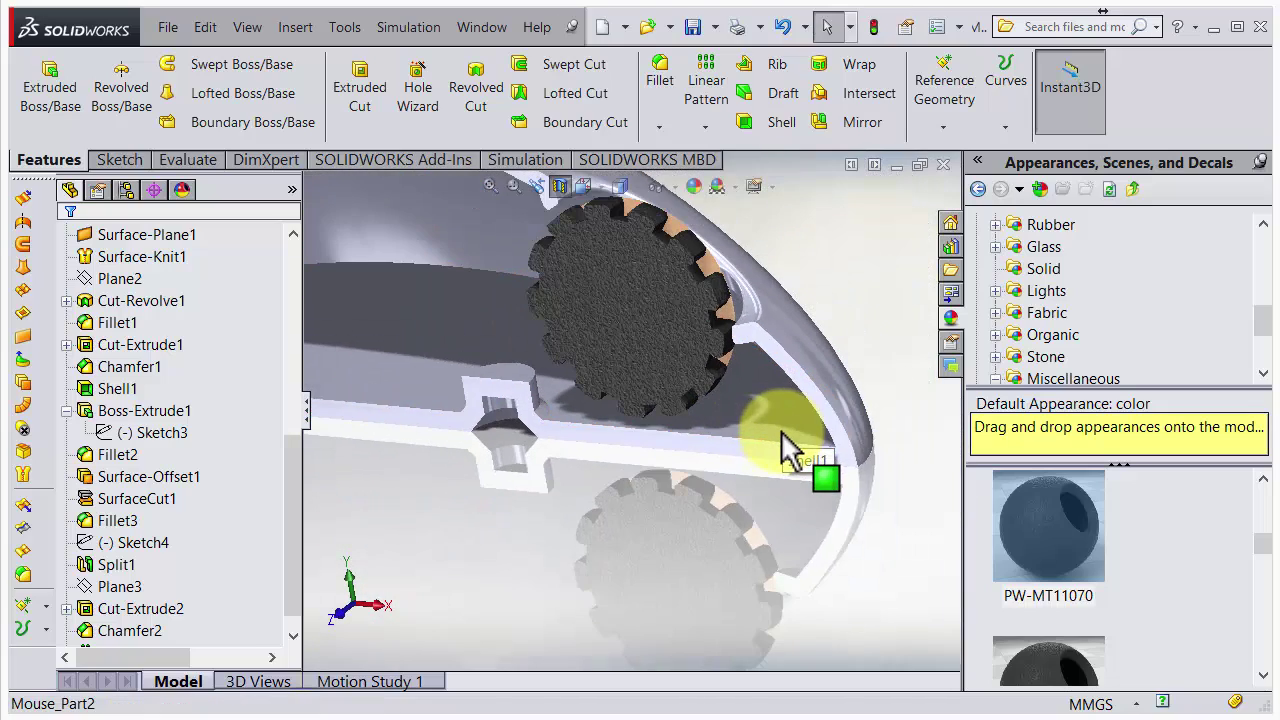
{"action": "scroll", "coordinate": [775, 422], "scroll_direction": "up", "scroll_amount": 2}
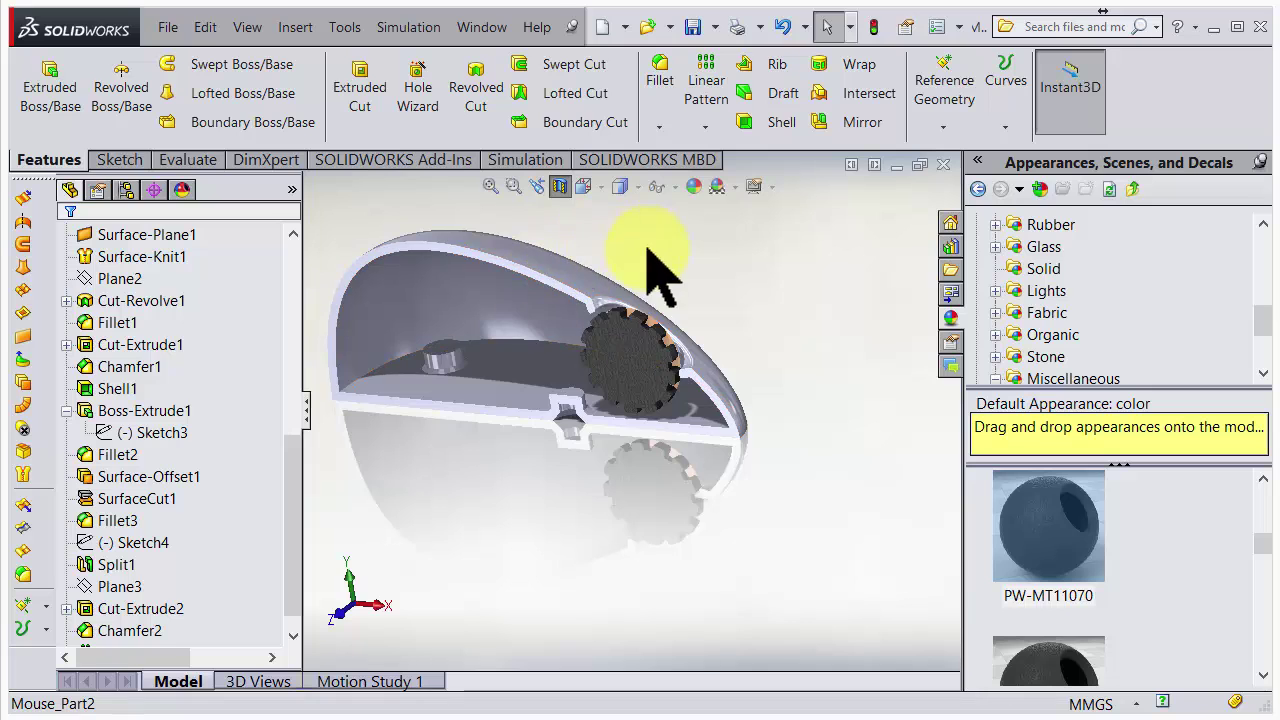
{"action": "middle_click_drag", "start_coordinate": [657, 277], "coordinate": [571, 357]}
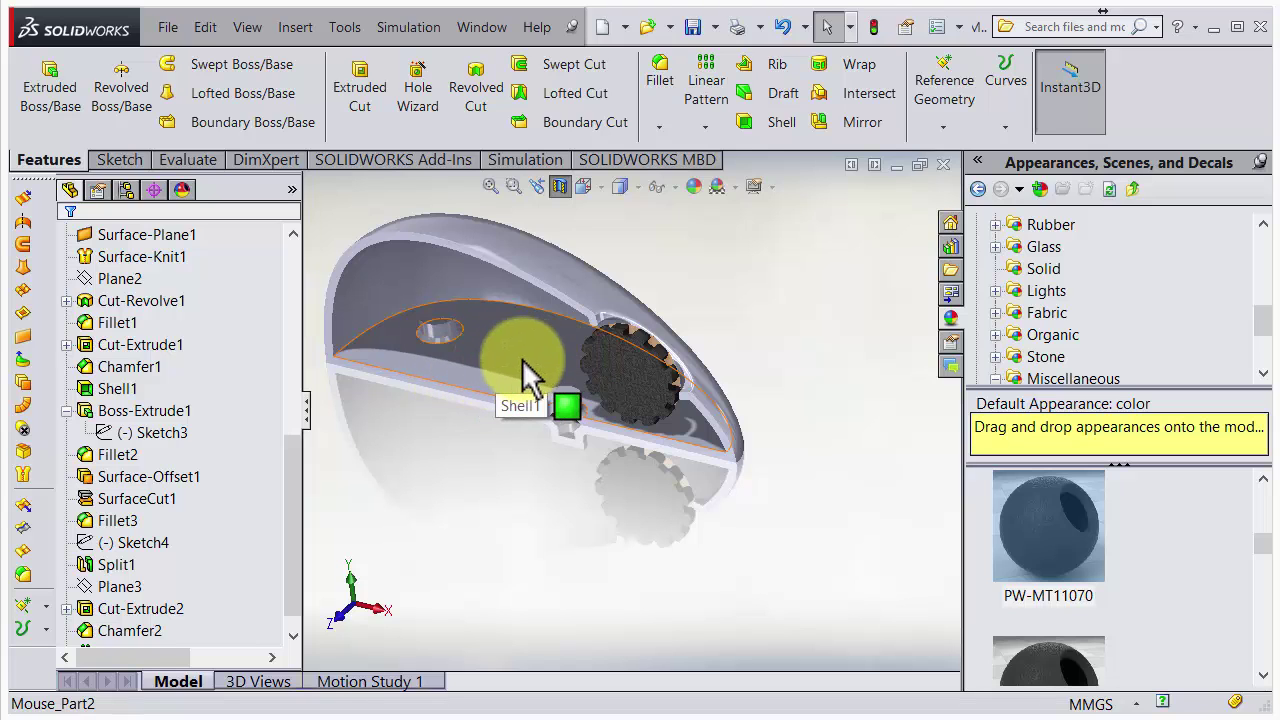
{"action": "middle_click_drag", "start_coordinate": [480, 400], "coordinate": [531, 429]}
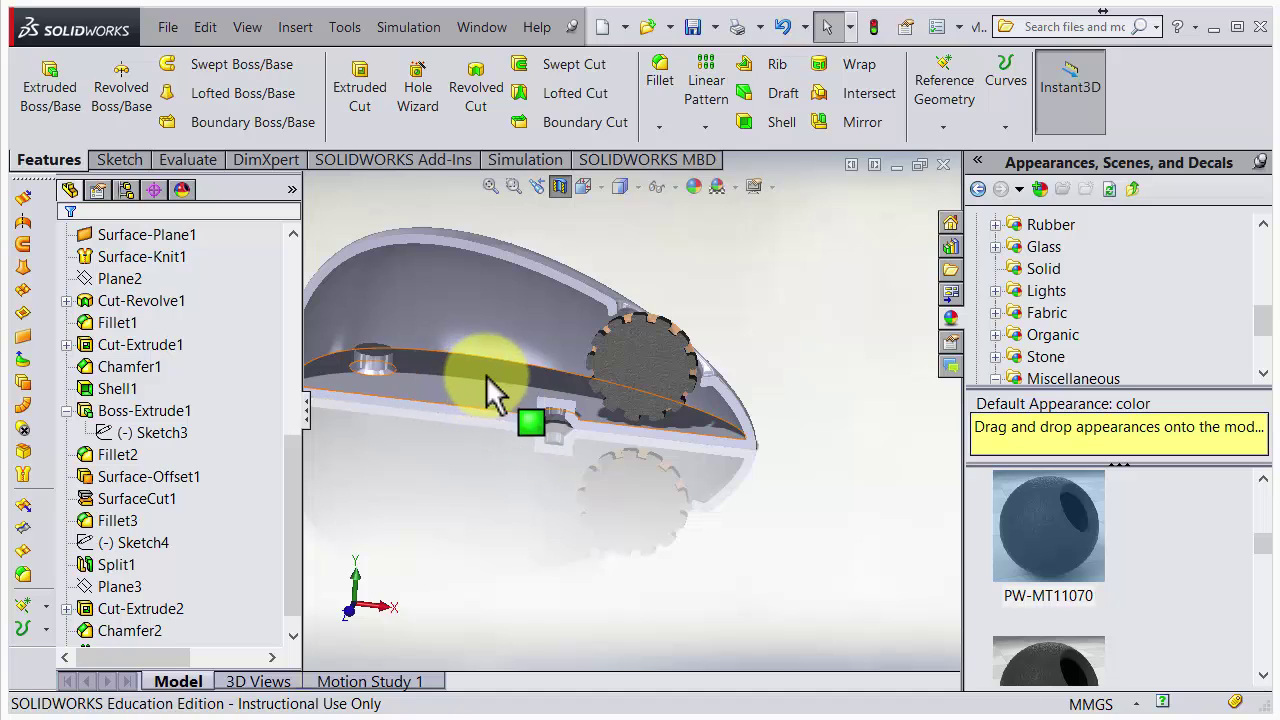
{"action": "middle_click_drag", "start_coordinate": [457, 409], "coordinate": [410, 437]}
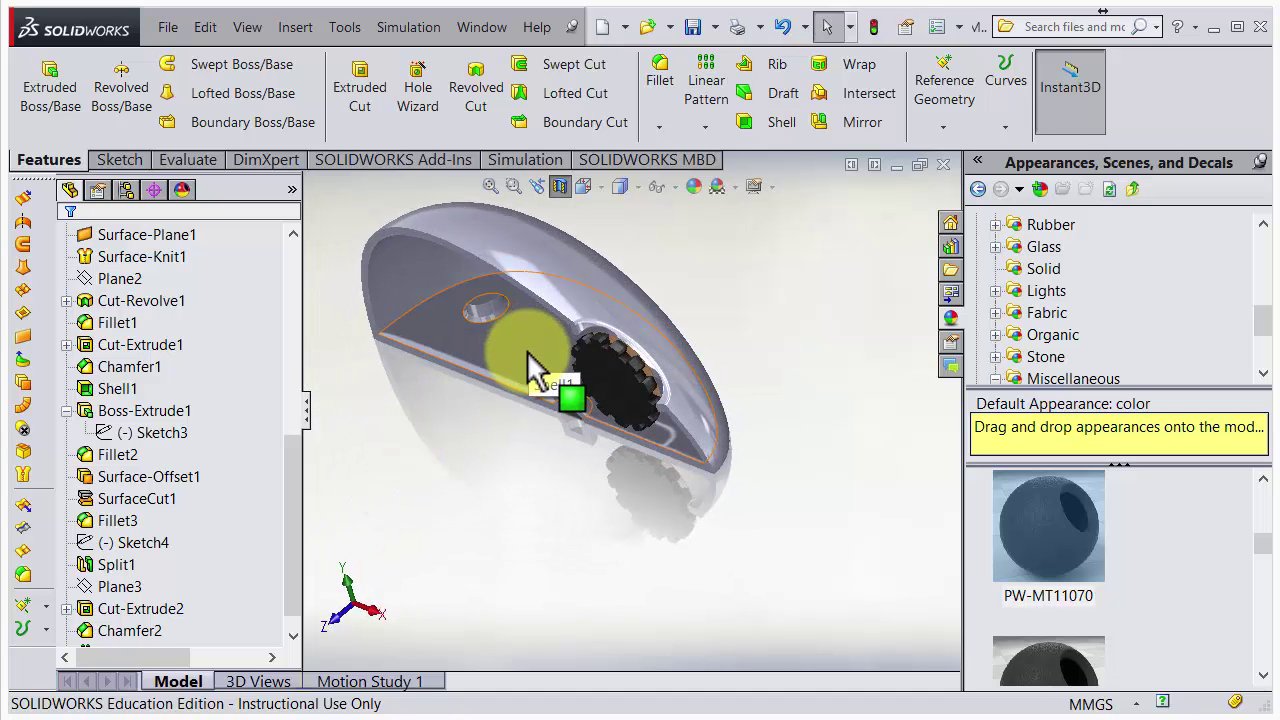
{"action": "middle_click_drag", "start_coordinate": [488, 492], "coordinate": [481, 447]}
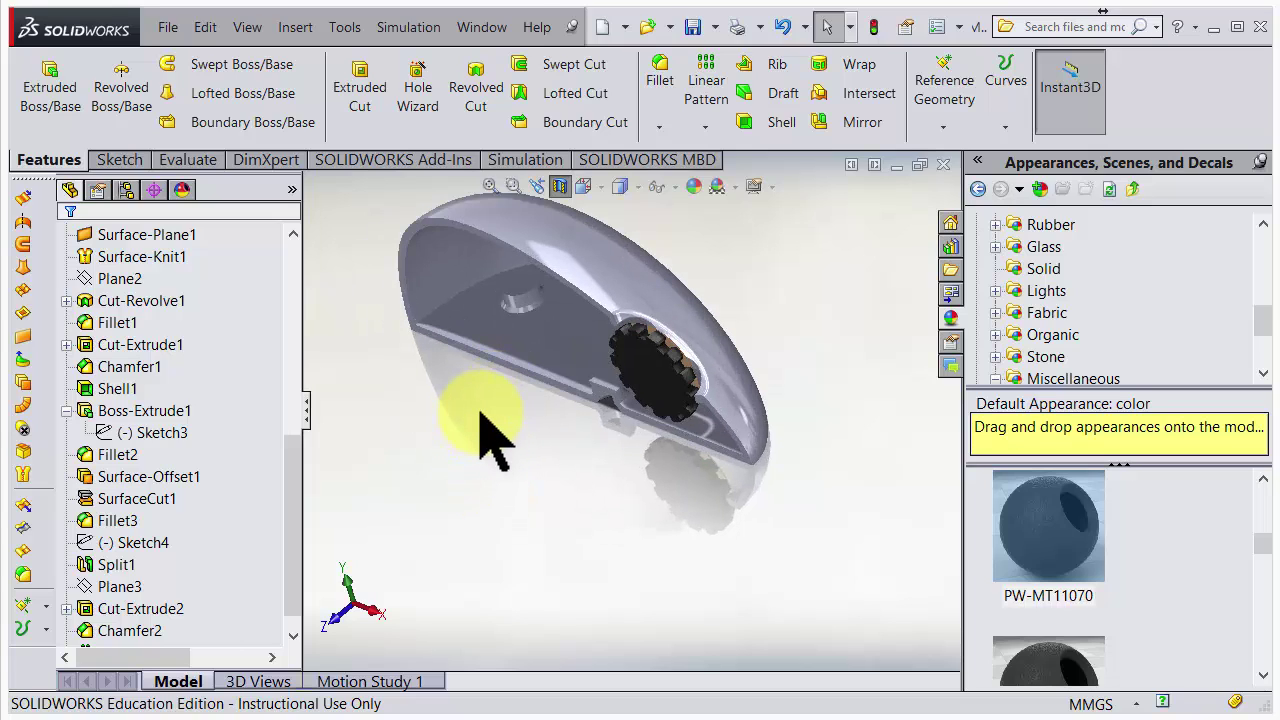
- Zoom and orbit the model upright, then show the Insert > Features submenu
{"action": "scroll", "coordinate": [495, 295], "scroll_direction": "down", "scroll_amount": 3}
{"action": "middle_click_drag", "start_coordinate": [500, 300], "coordinate": [529, 457]}
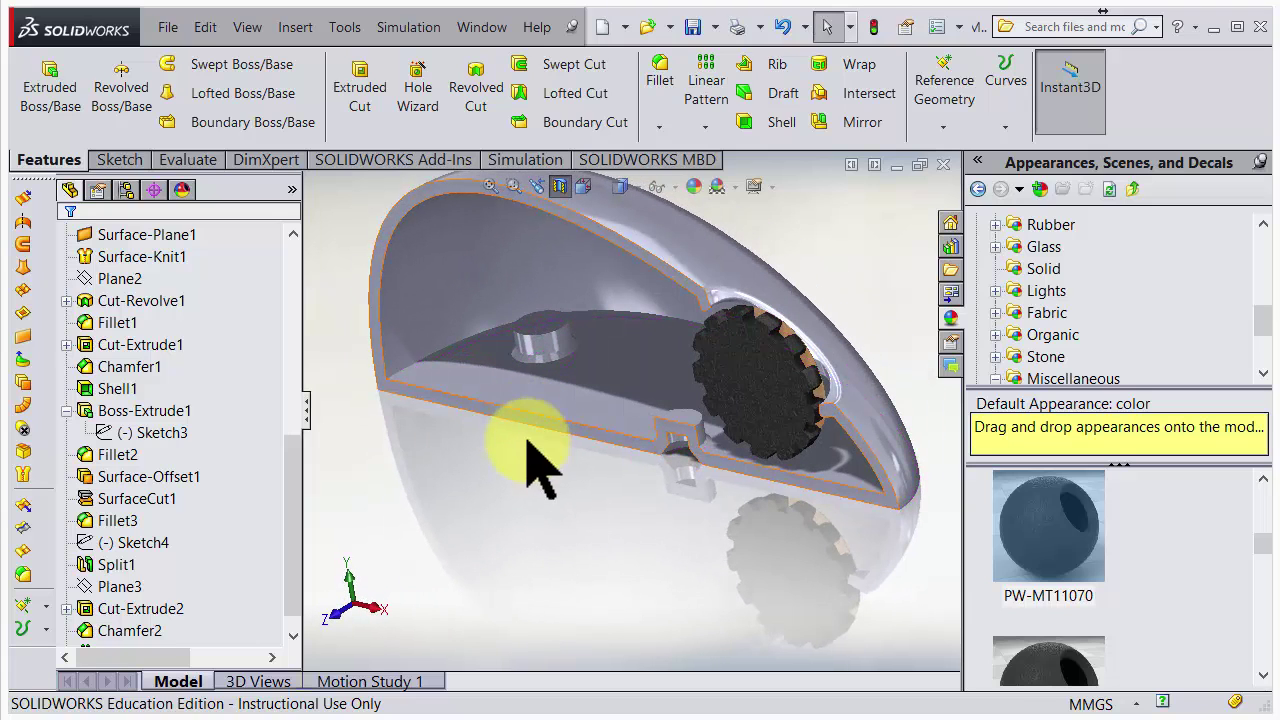
{"action": "left_click", "coordinate": [295, 27]}
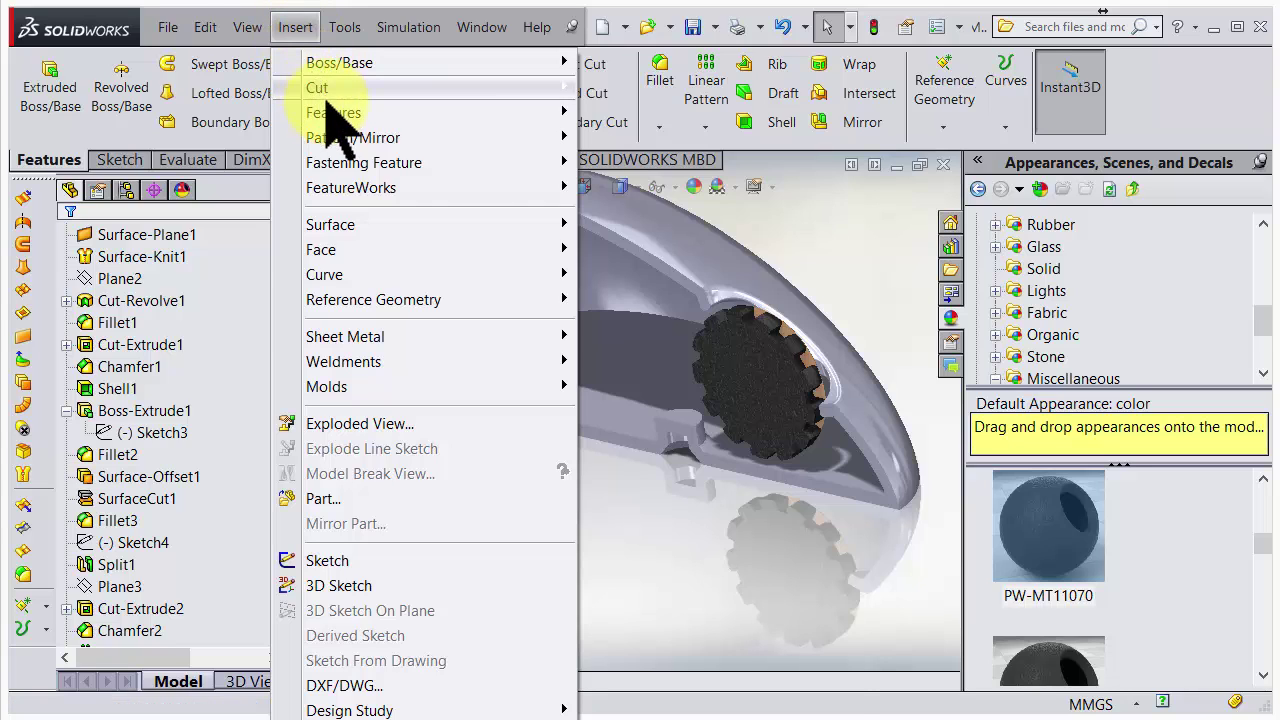
{"action": "mouse_move", "coordinate": [368, 124]}
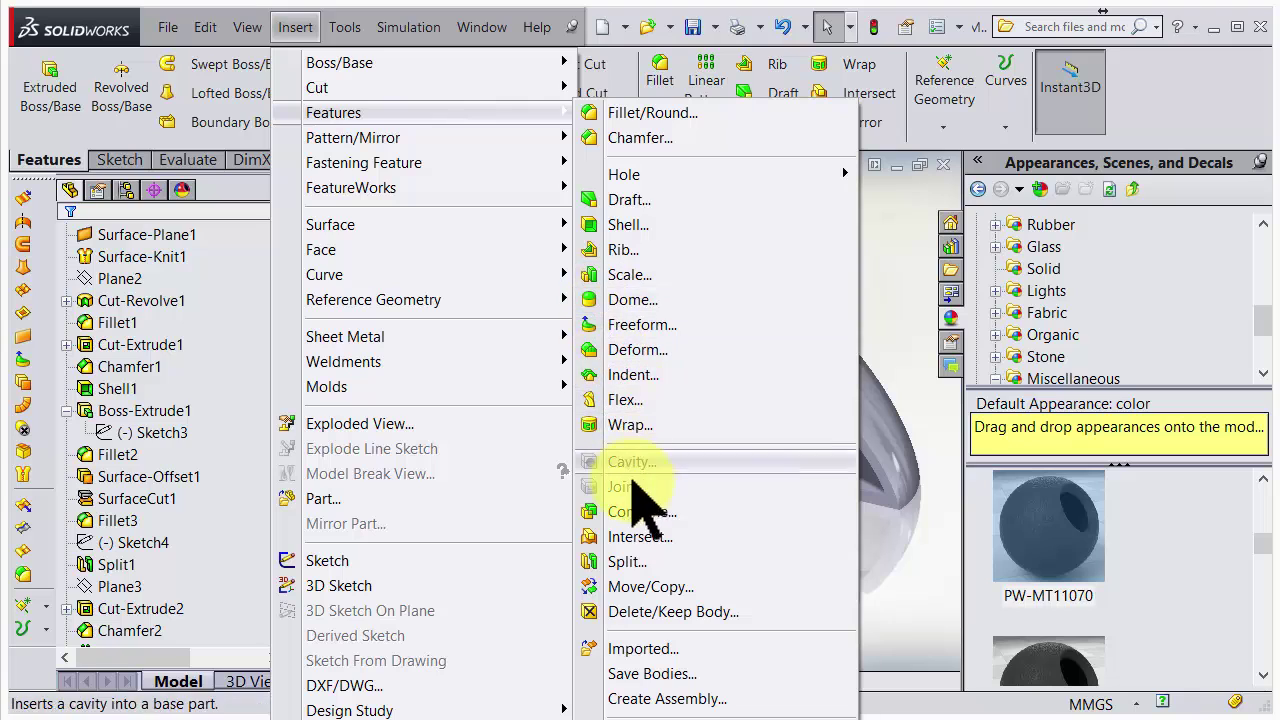
- Start a Split with the interior base face as trim tool and Fillet3 as target body
{"action": "left_click", "coordinate": [625, 562]}
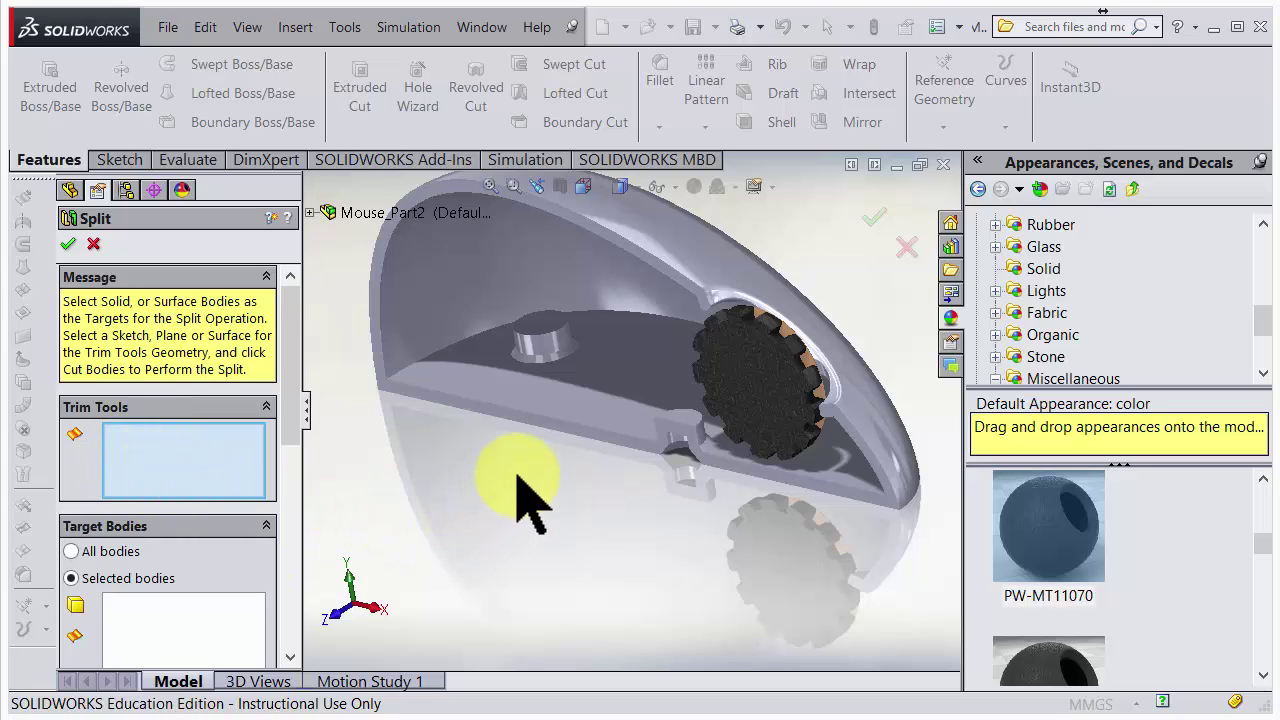
{"action": "left_click", "coordinate": [575, 398]}
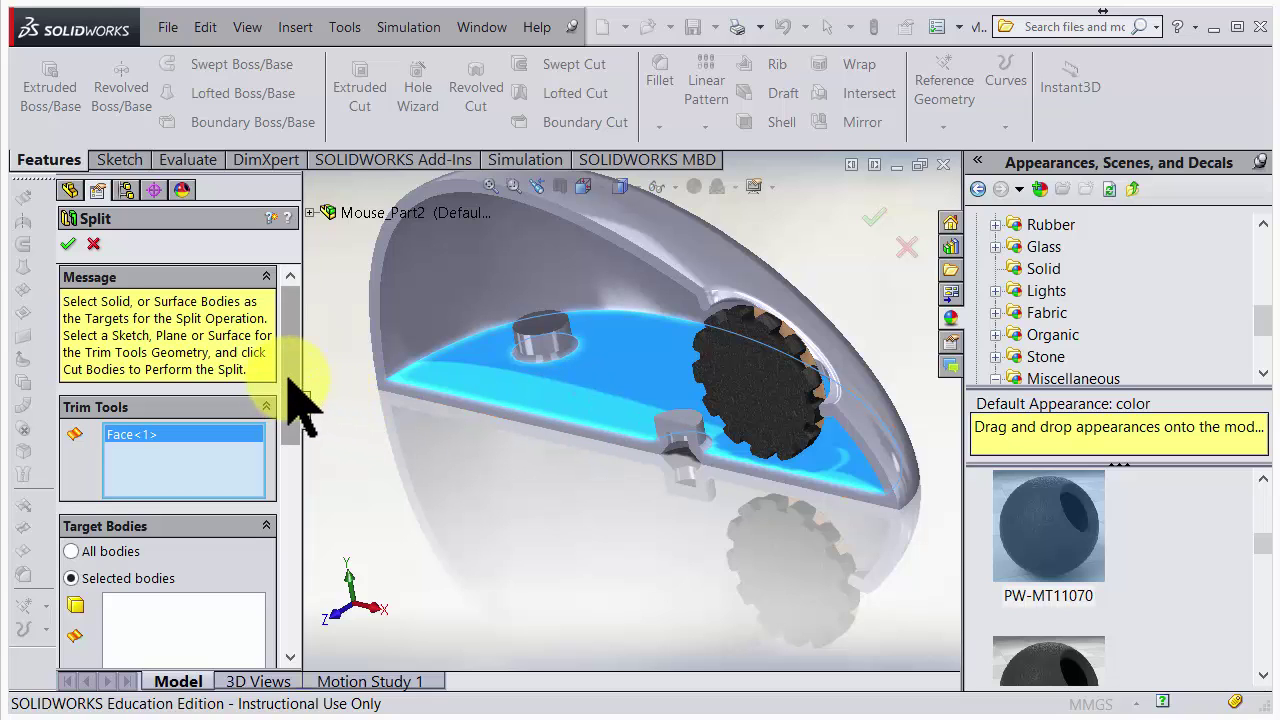
{"action": "left_click_drag", "start_coordinate": [287, 378], "coordinate": [297, 456]}
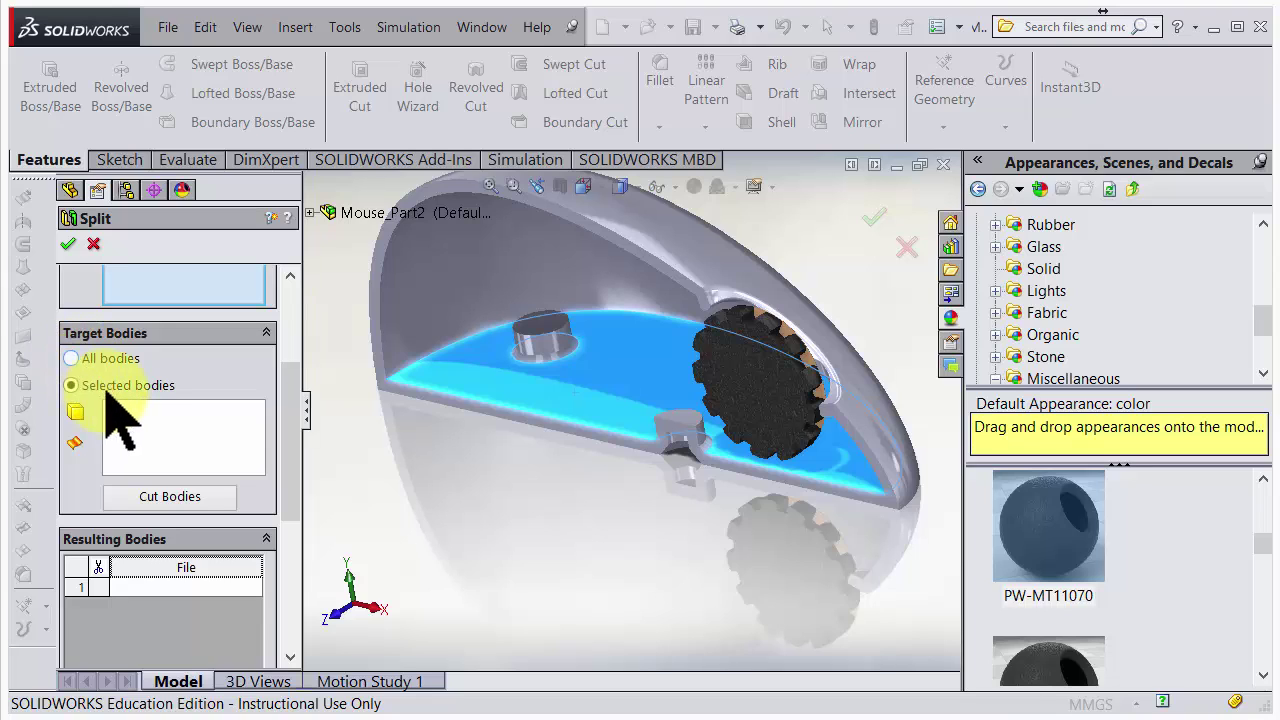
{"action": "left_click", "coordinate": [168, 432]}
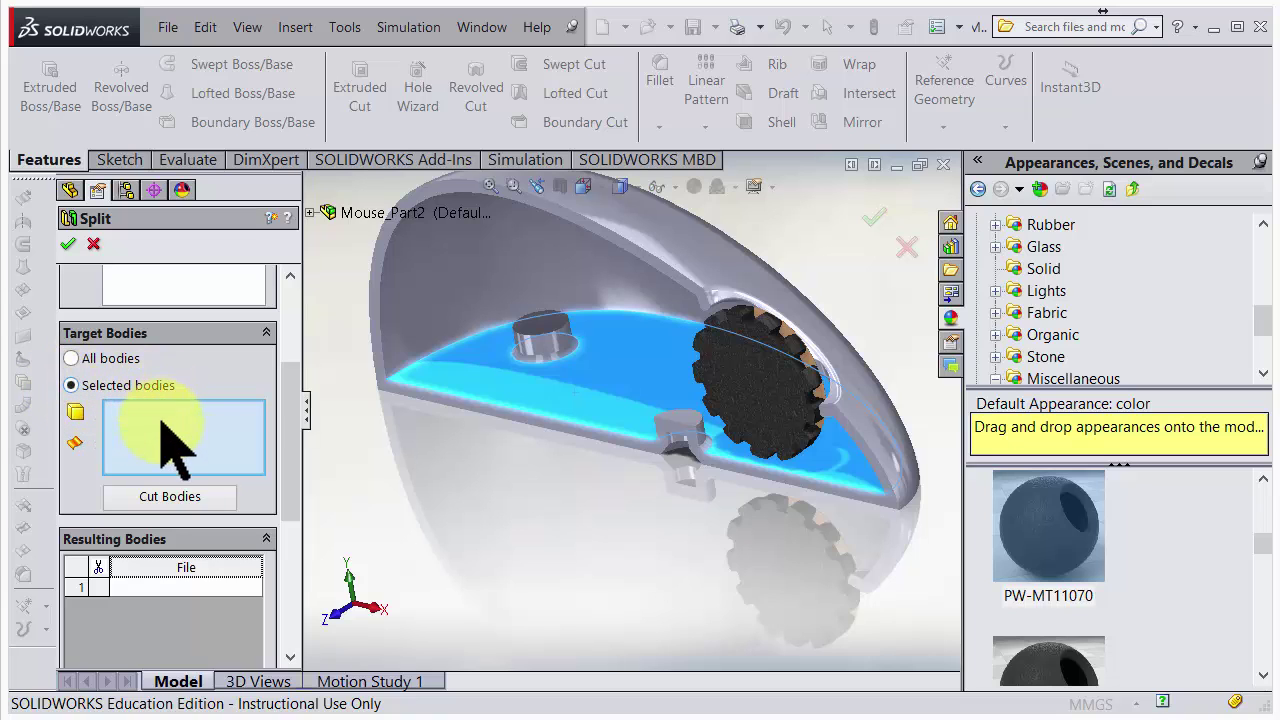
{"action": "left_click", "coordinate": [443, 282]}
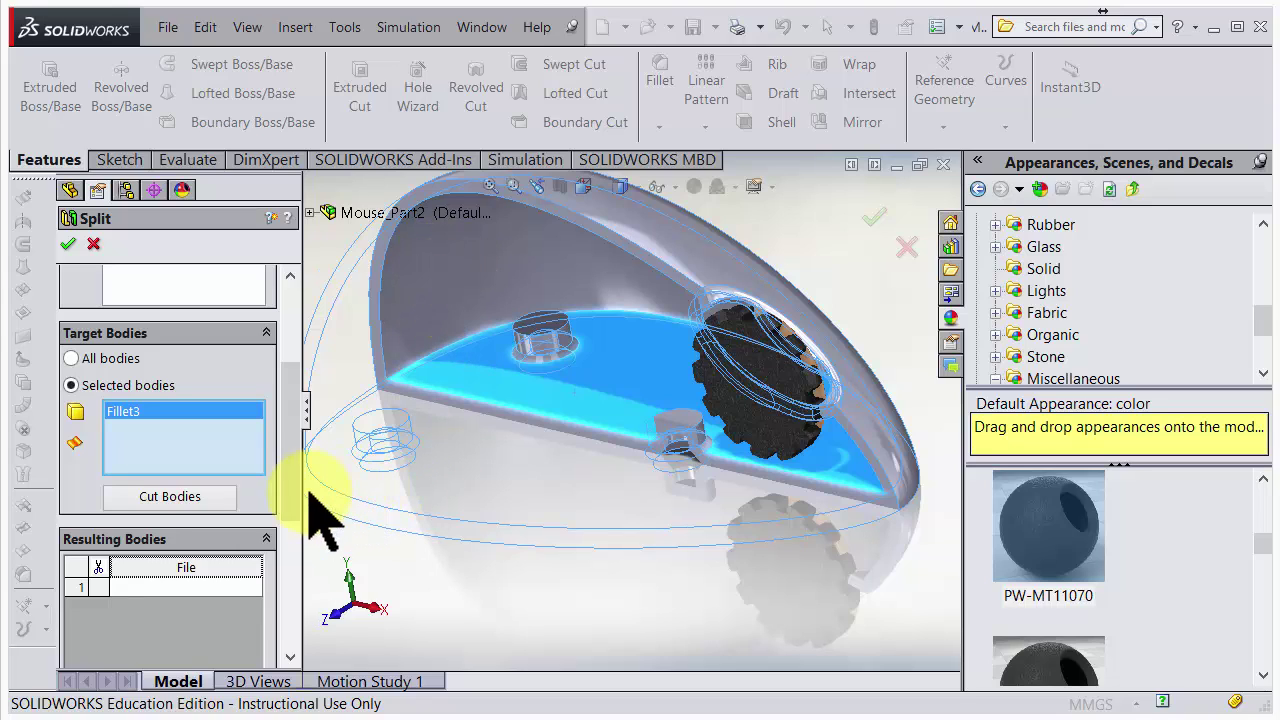
- Cut the bodies and review each of the five resulting bodies in the model
{"action": "left_click", "coordinate": [197, 497]}
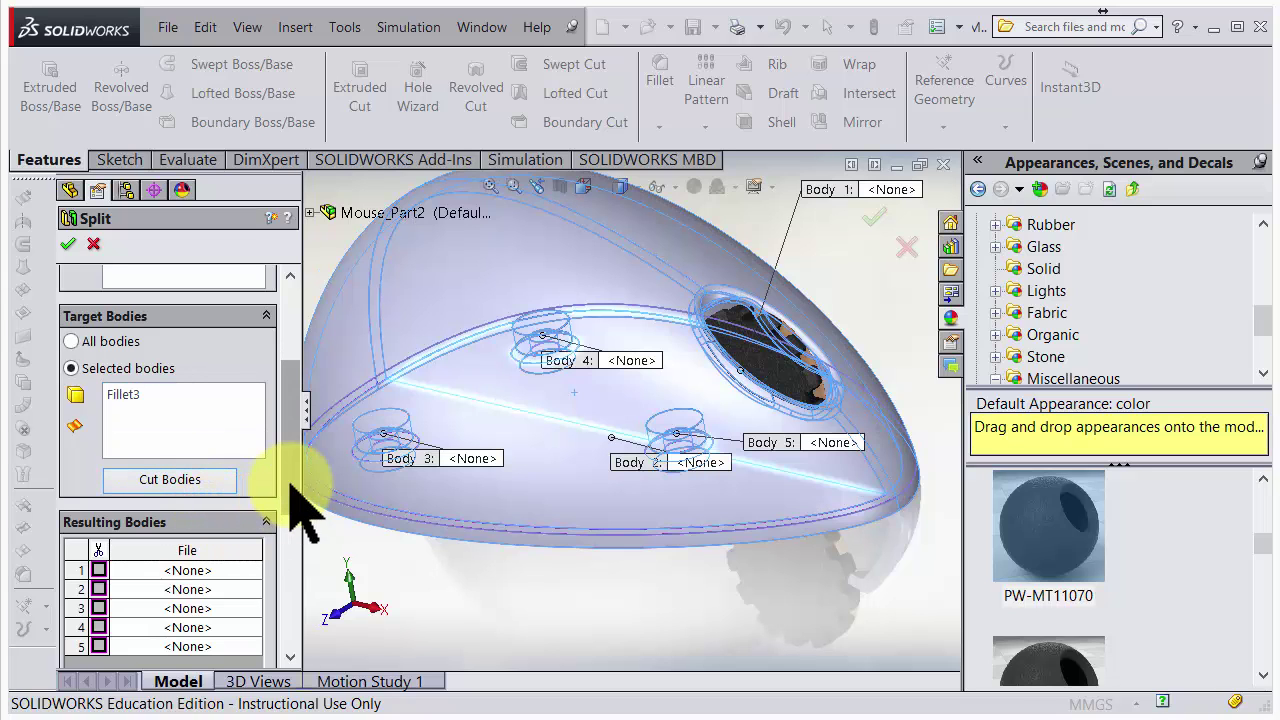
{"action": "left_click", "coordinate": [290, 486]}
{"action": "left_click_drag", "start_coordinate": [290, 486], "coordinate": [286, 537]}
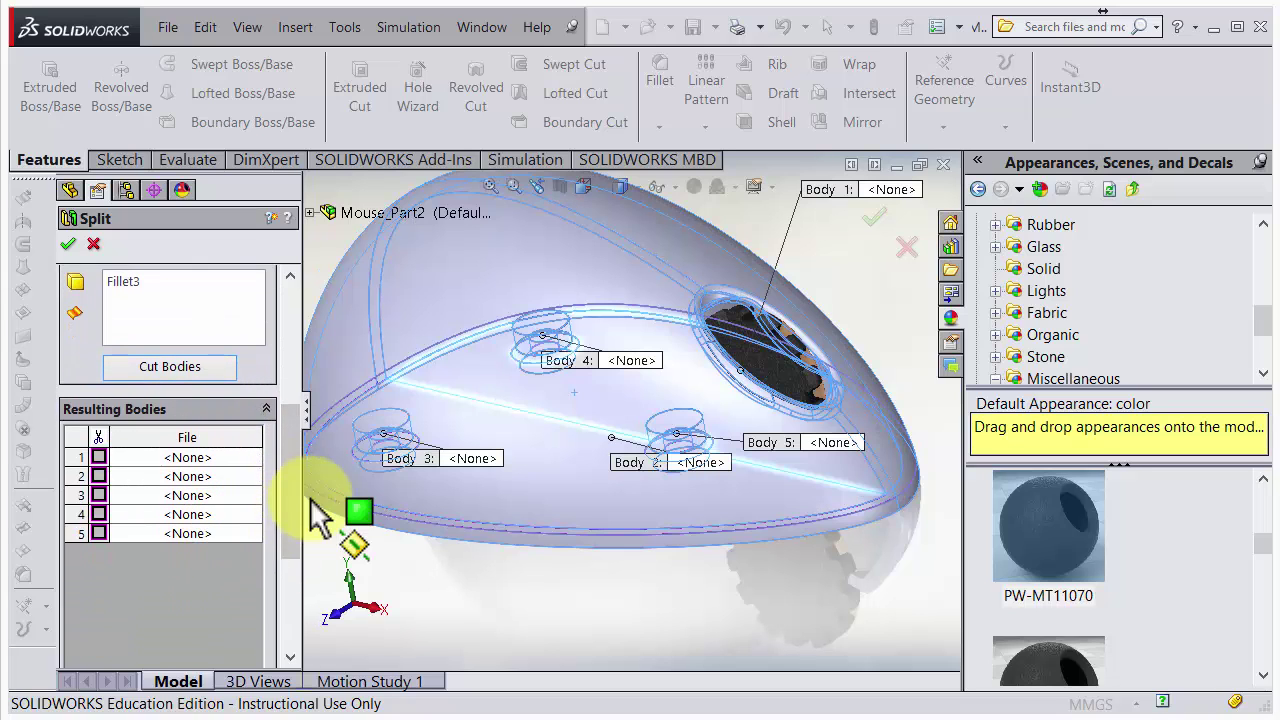
{"action": "left_click", "coordinate": [225, 460]}
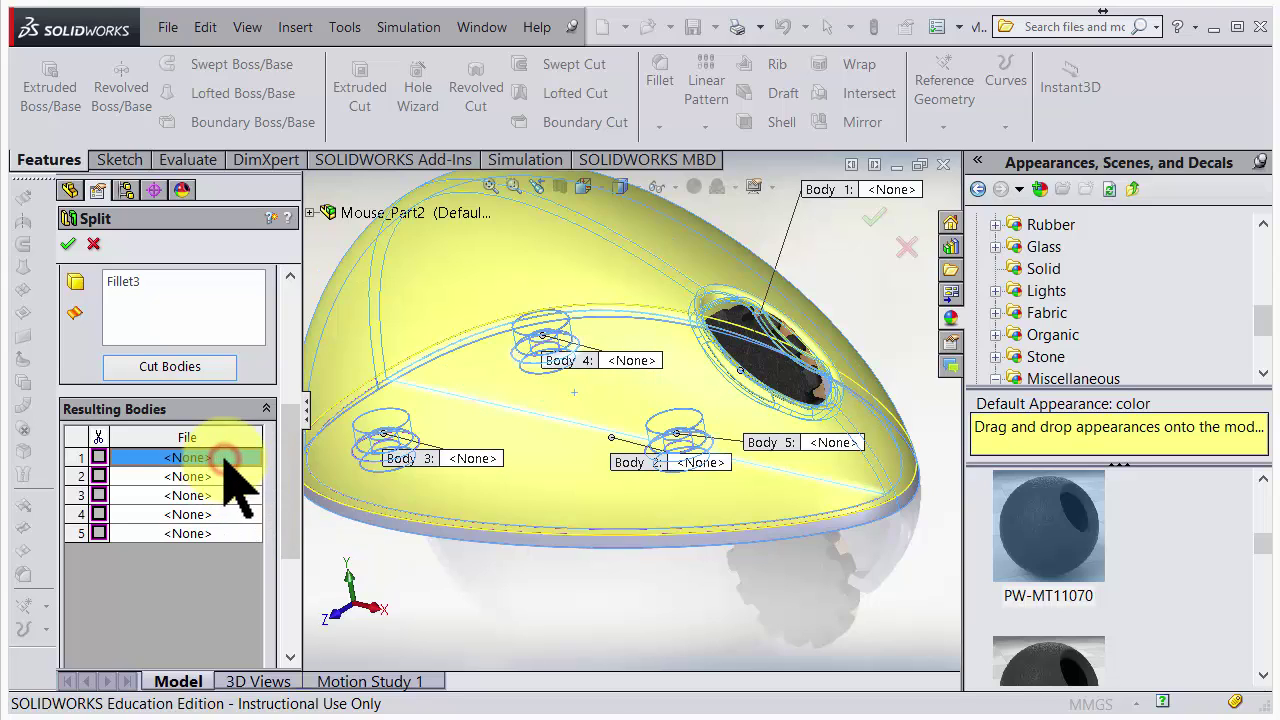
{"action": "middle_click_drag", "start_coordinate": [651, 506], "coordinate": [650, 458]}
{"action": "left_click", "coordinate": [237, 477]}
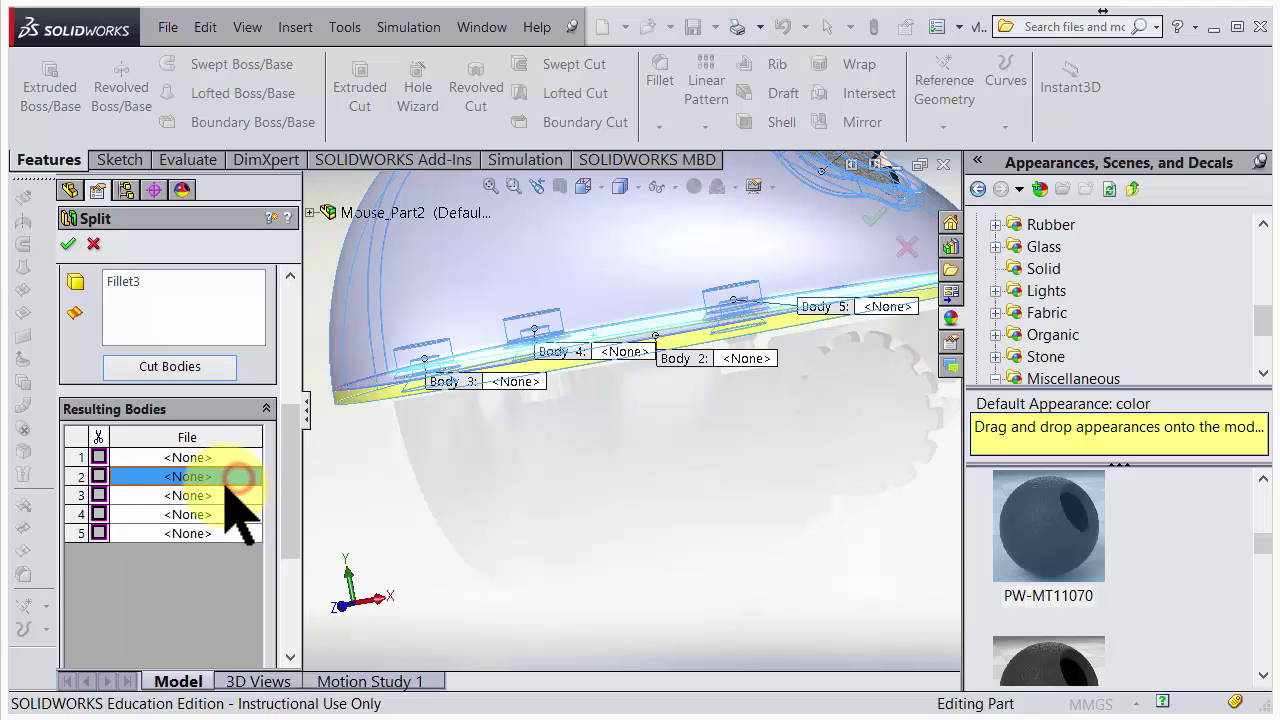
{"action": "left_click", "coordinate": [218, 495]}
{"action": "left_click", "coordinate": [219, 515]}
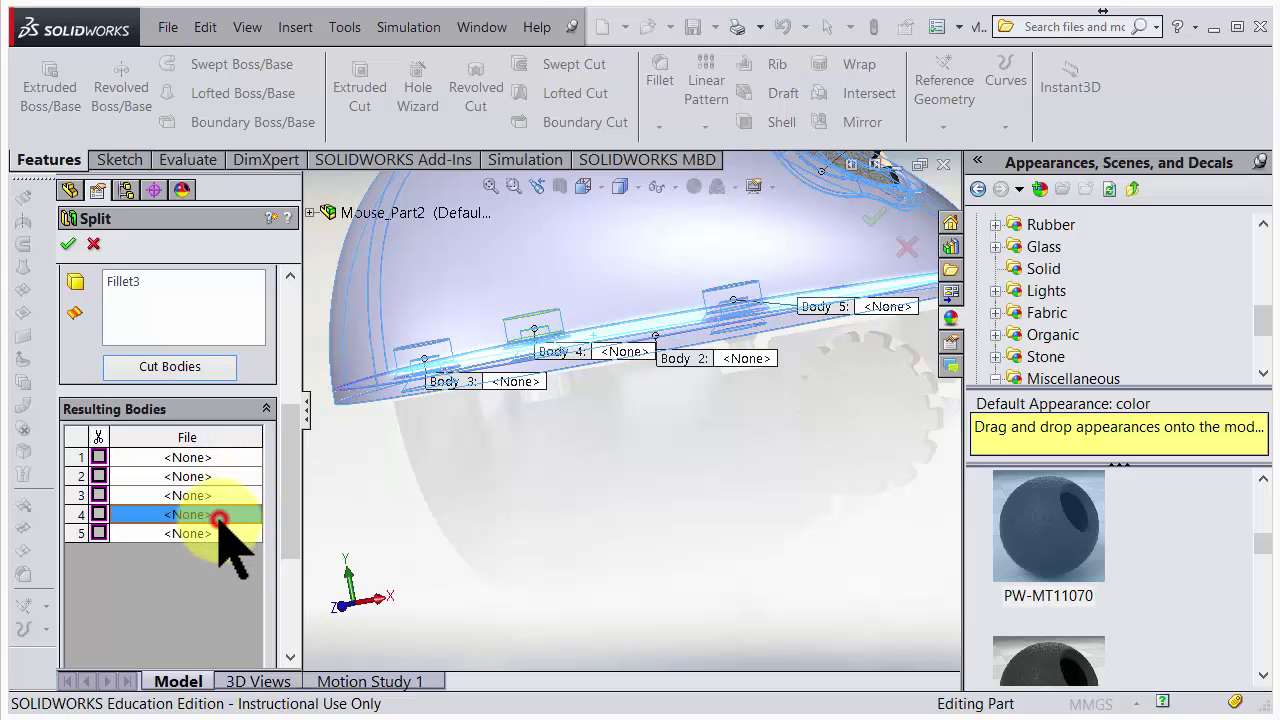
{"action": "left_click", "coordinate": [222, 533]}
{"action": "middle_click_drag", "start_coordinate": [514, 543], "coordinate": [651, 366]}
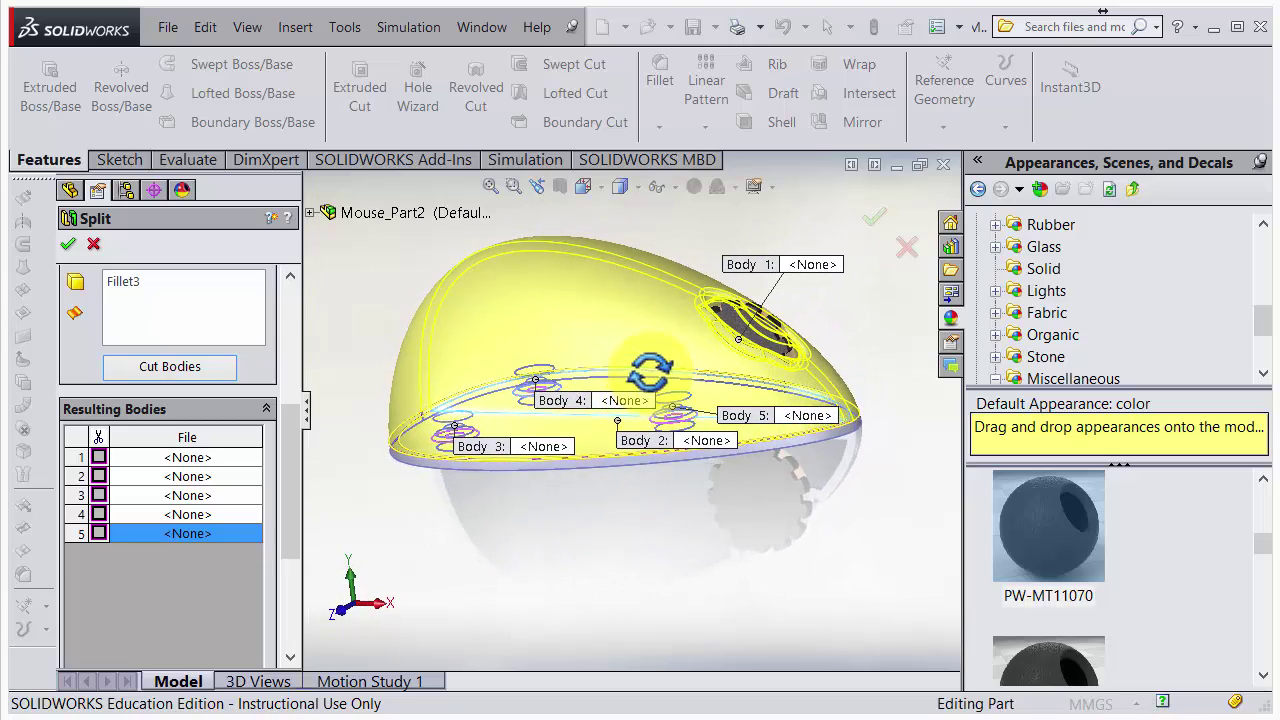
- Keep all five resulting bodies and accept the Split
{"action": "left_click", "coordinate": [99, 533]}
{"action": "left_click", "coordinate": [99, 514]}
{"action": "left_click", "coordinate": [99, 495]}
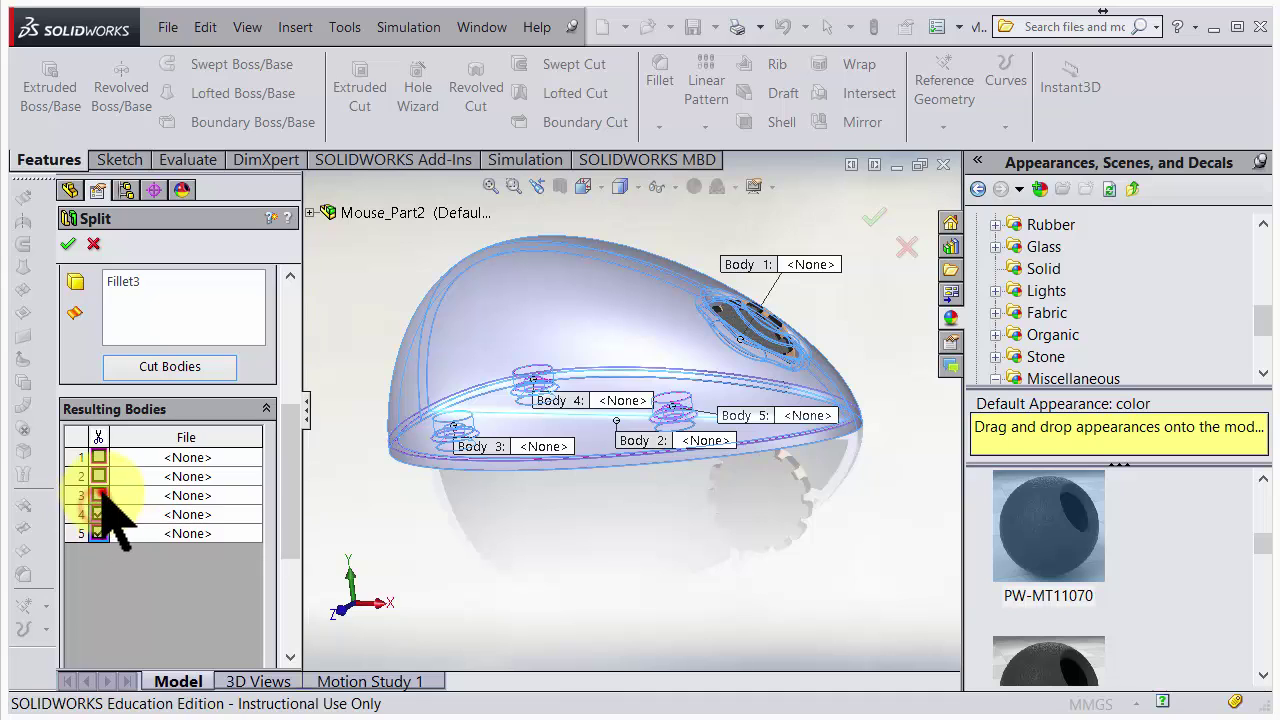
{"action": "left_click", "coordinate": [99, 476]}
{"action": "left_click", "coordinate": [99, 457]}
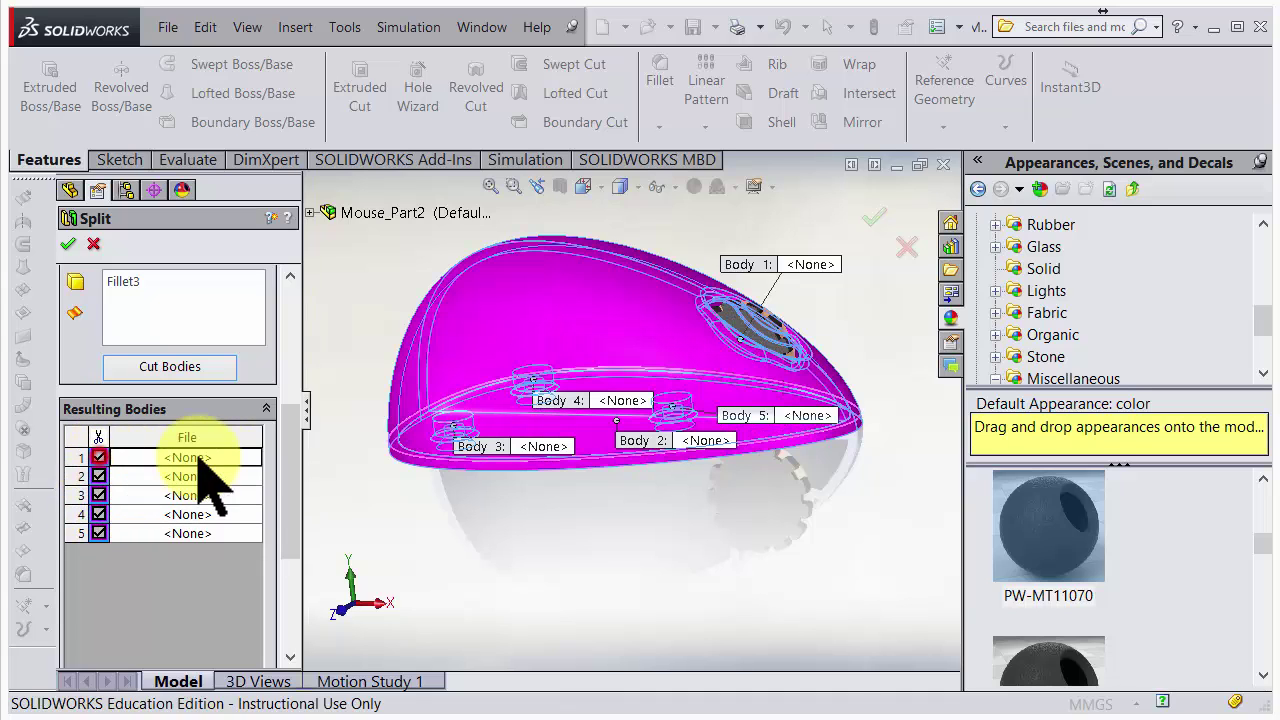
{"action": "left_click", "coordinate": [288, 478]}
{"action": "left_click_drag", "start_coordinate": [288, 476], "coordinate": [288, 572]}
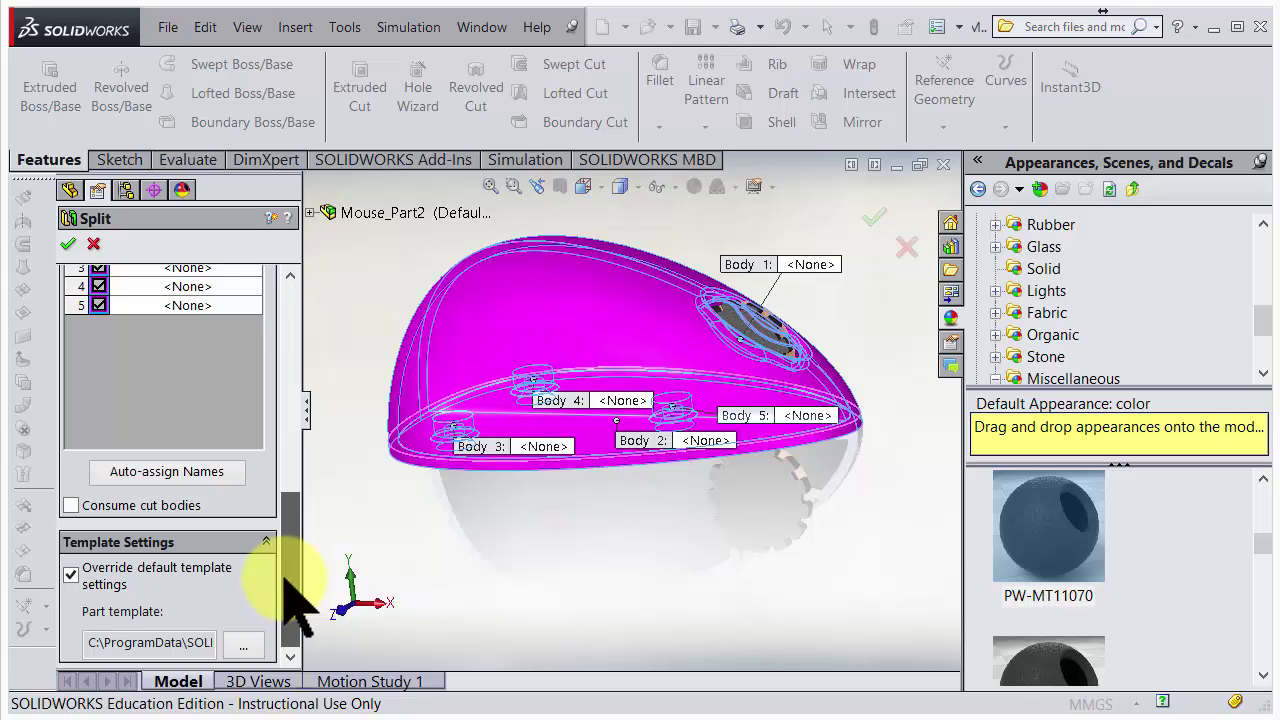
{"action": "left_click_drag", "start_coordinate": [285, 578], "coordinate": [291, 291]}
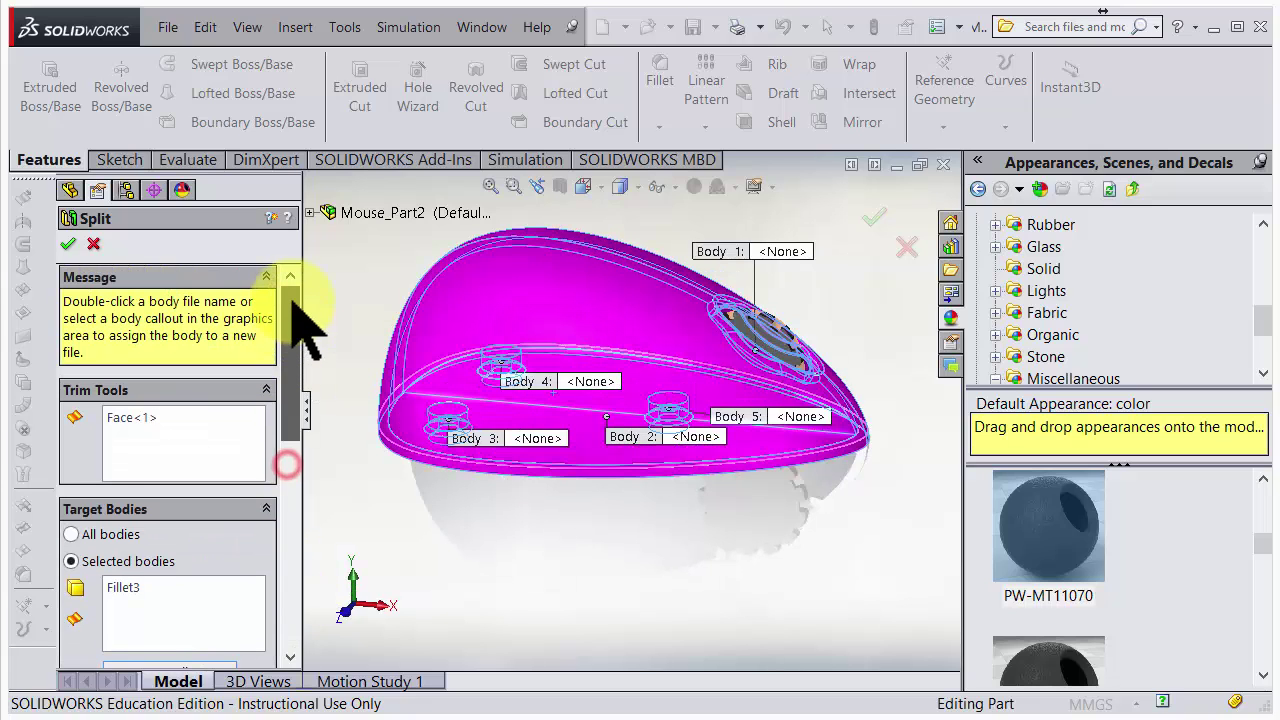
{"action": "left_click", "coordinate": [68, 244]}
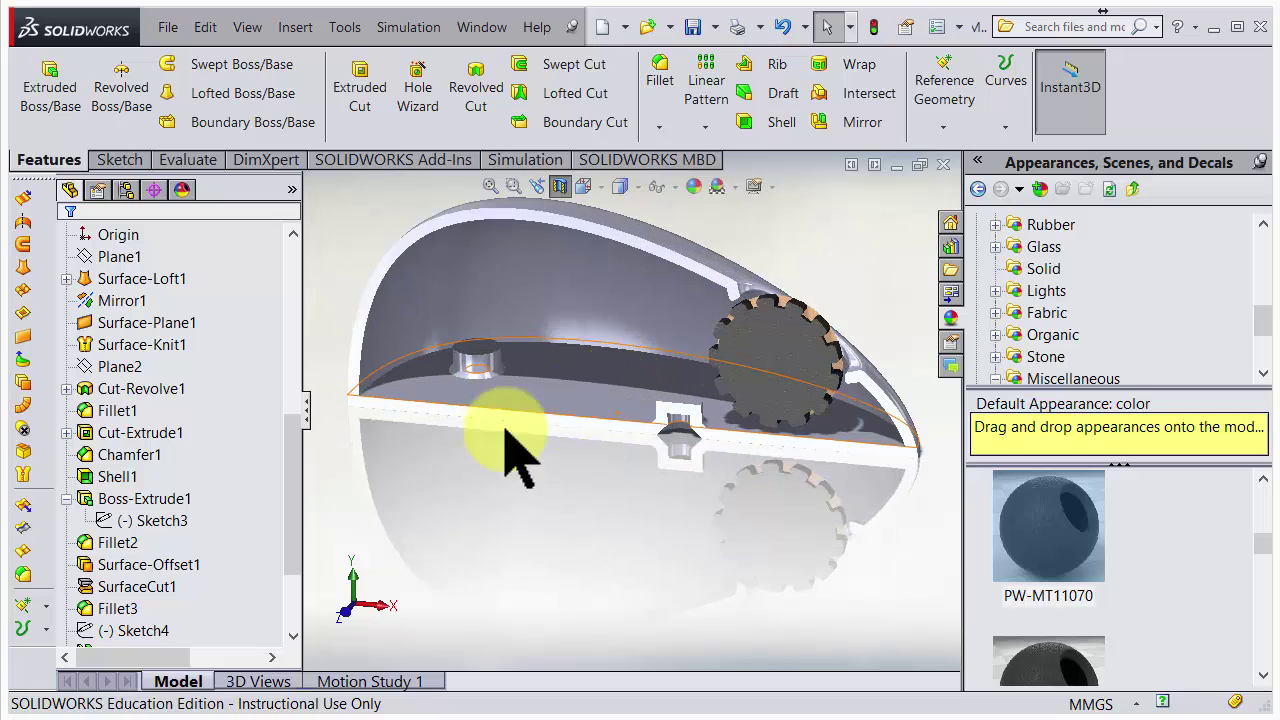
- Inspect bodies Split2[5], Split2[4], Split2[3] and Split2[2] one by one in the model
{"action": "left_click_drag", "start_coordinate": [290, 488], "coordinate": [287, 365]}
{"action": "left_click", "coordinate": [150, 498]}
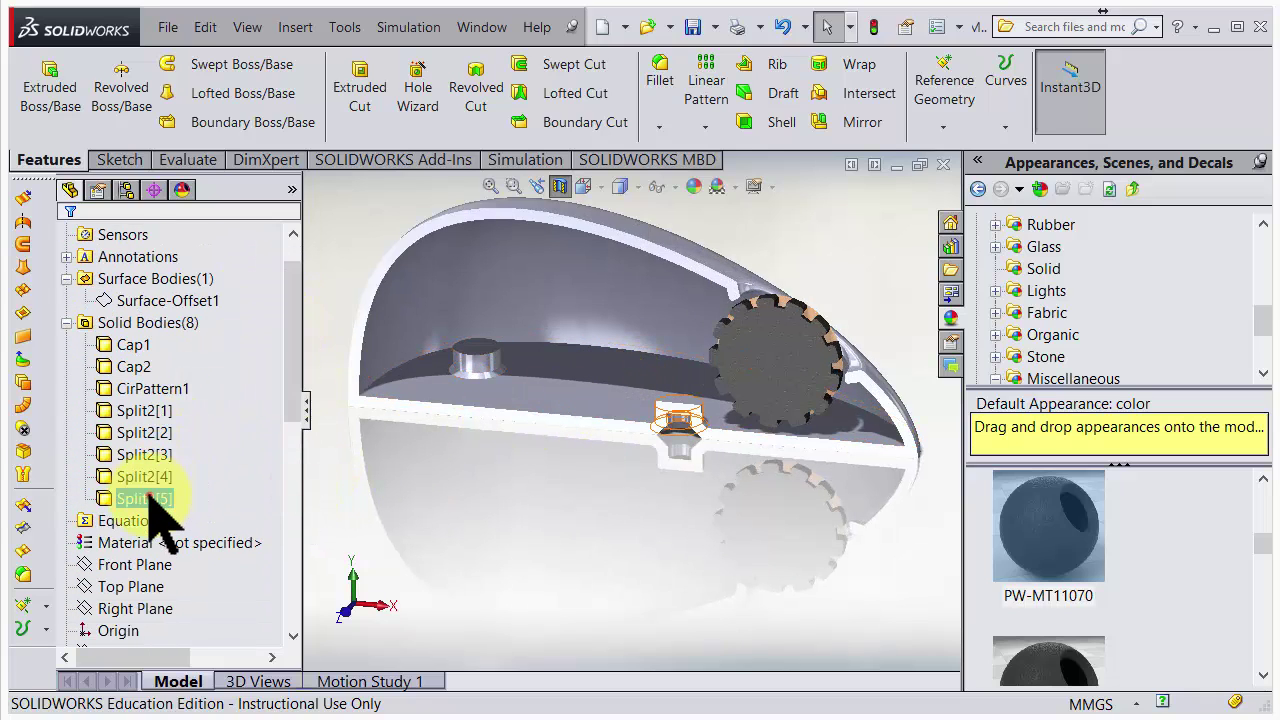
{"action": "scroll", "coordinate": [723, 457], "scroll_direction": "up", "scroll_amount": 5}
{"action": "middle_click_drag", "start_coordinate": [829, 409], "coordinate": [700, 480]}
{"action": "left_click", "coordinate": [130, 476], "text": "ctrl"}
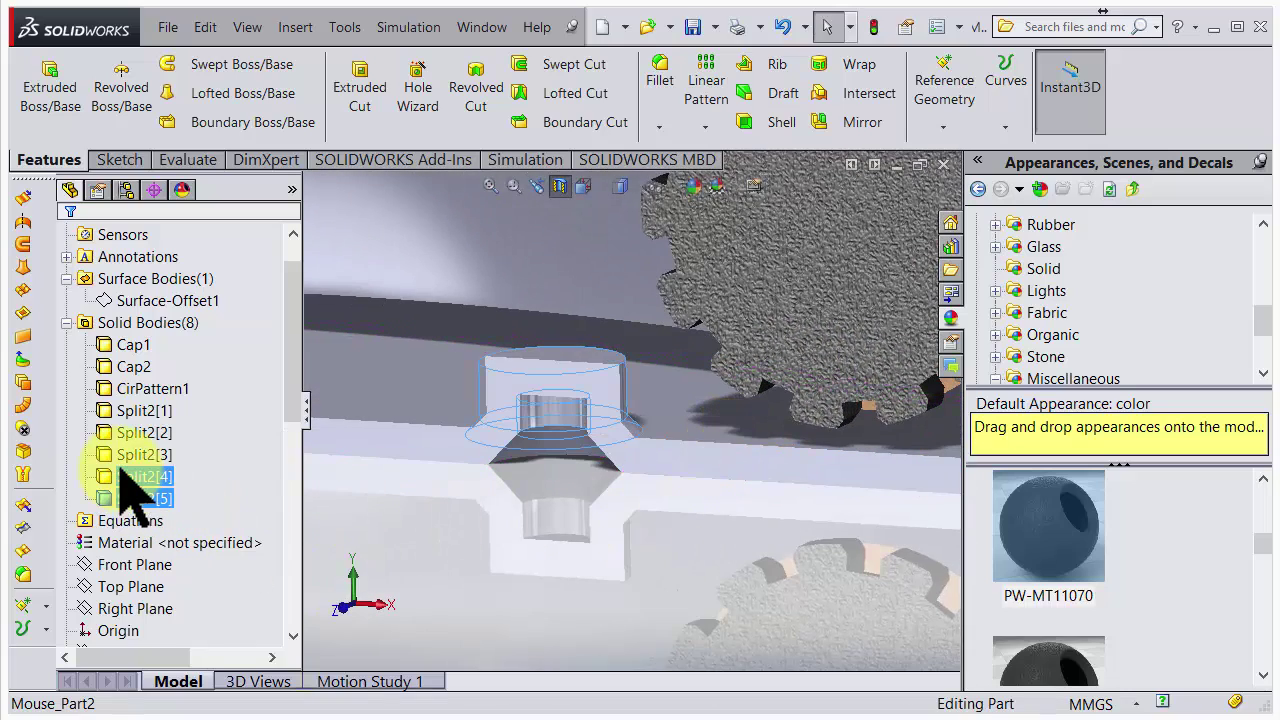
{"action": "left_click", "coordinate": [140, 477]}
{"action": "scroll", "coordinate": [405, 515], "scroll_direction": "down", "scroll_amount": 3}
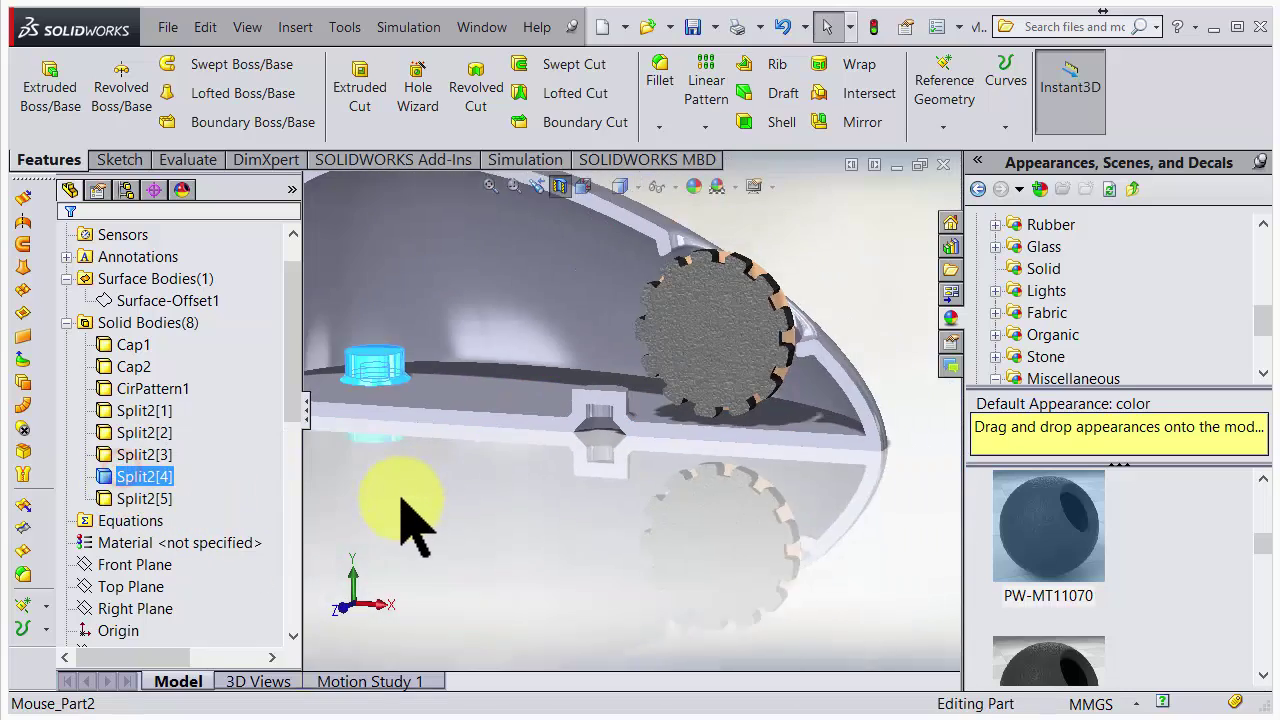
{"action": "left_click", "coordinate": [148, 453]}
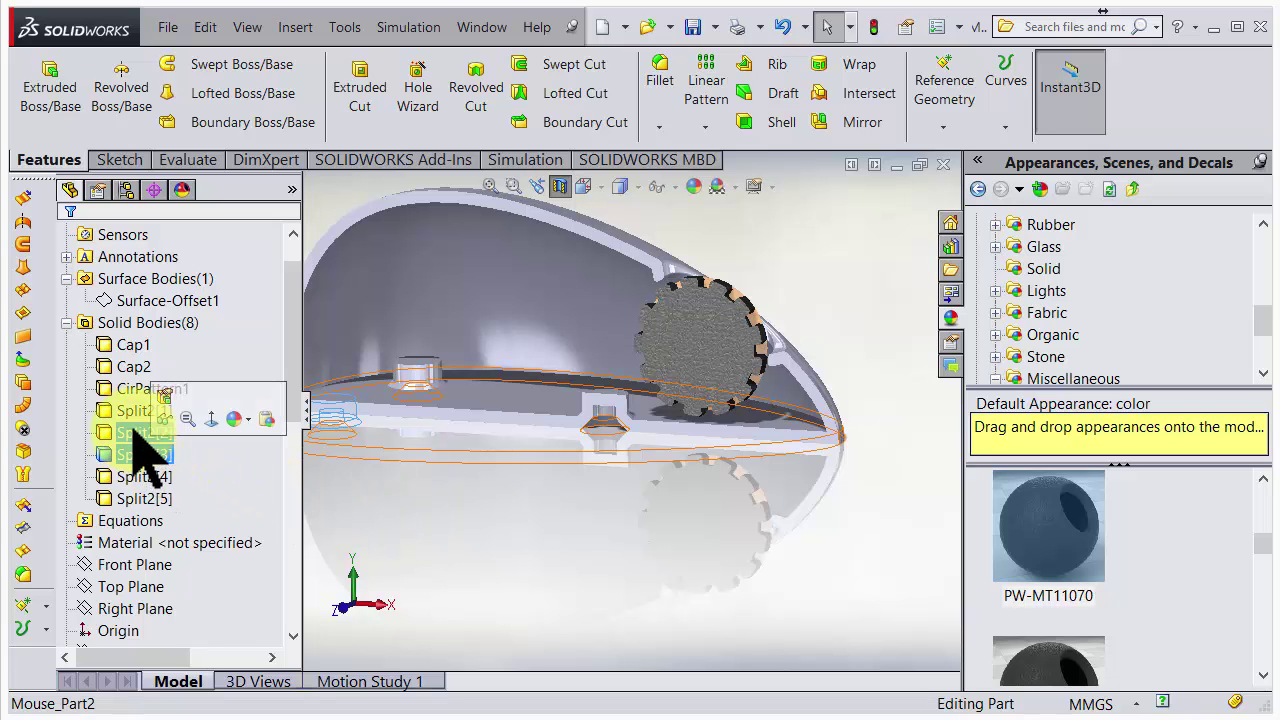
{"action": "left_click", "coordinate": [138, 432]}
{"action": "key", "text": "z"}
{"action": "scroll", "coordinate": [540, 455], "scroll_direction": "down", "scroll_amount": 3}
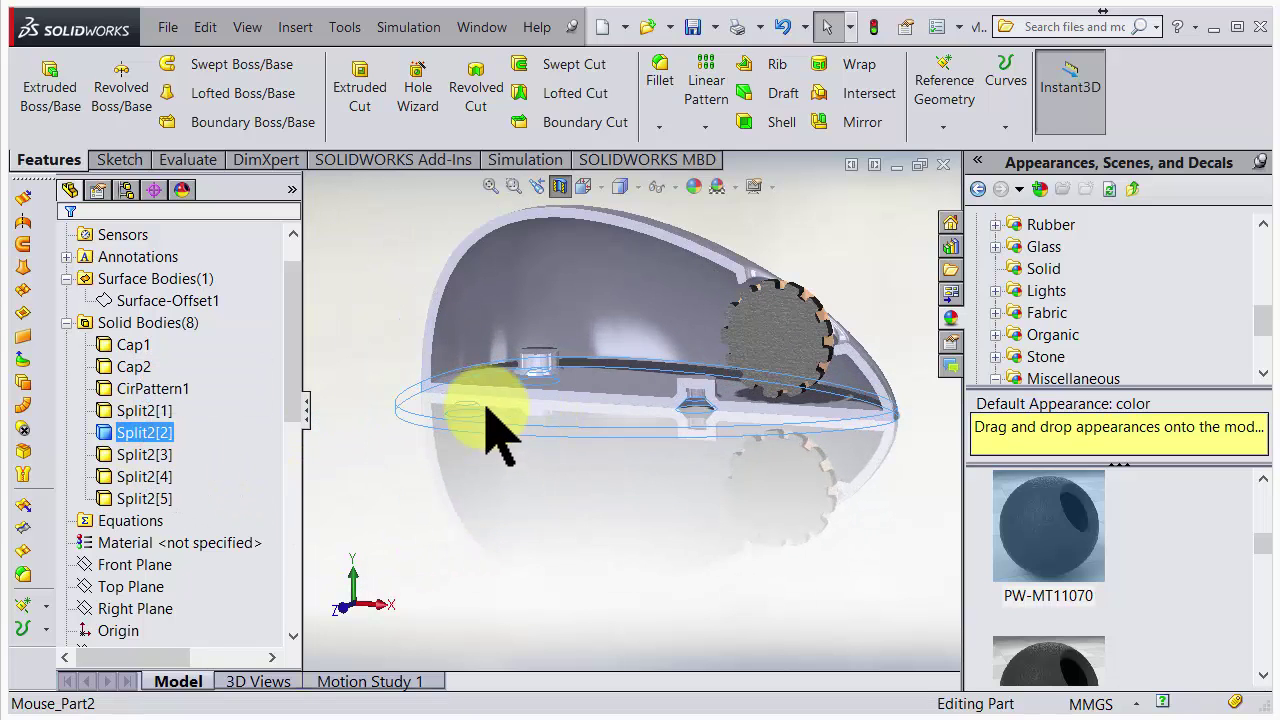
- Inspect the Split2[1] top shell, then select Split2[2] through Split2[5] together
{"action": "left_click", "coordinate": [148, 412]}
{"action": "mouse_move", "coordinate": [449, 434]}
{"action": "middle_mouse_down"}
{"action": "mouse_move", "coordinate": [437, 449]}
{"action": "mouse_move", "coordinate": [457, 449]}
{"action": "mouse_move", "coordinate": [466, 423]}
{"action": "mouse_move", "coordinate": [457, 457]}
{"action": "middle_mouse_up"}
{"action": "scroll", "coordinate": [540, 462], "scroll_direction": "down", "scroll_amount": 2}
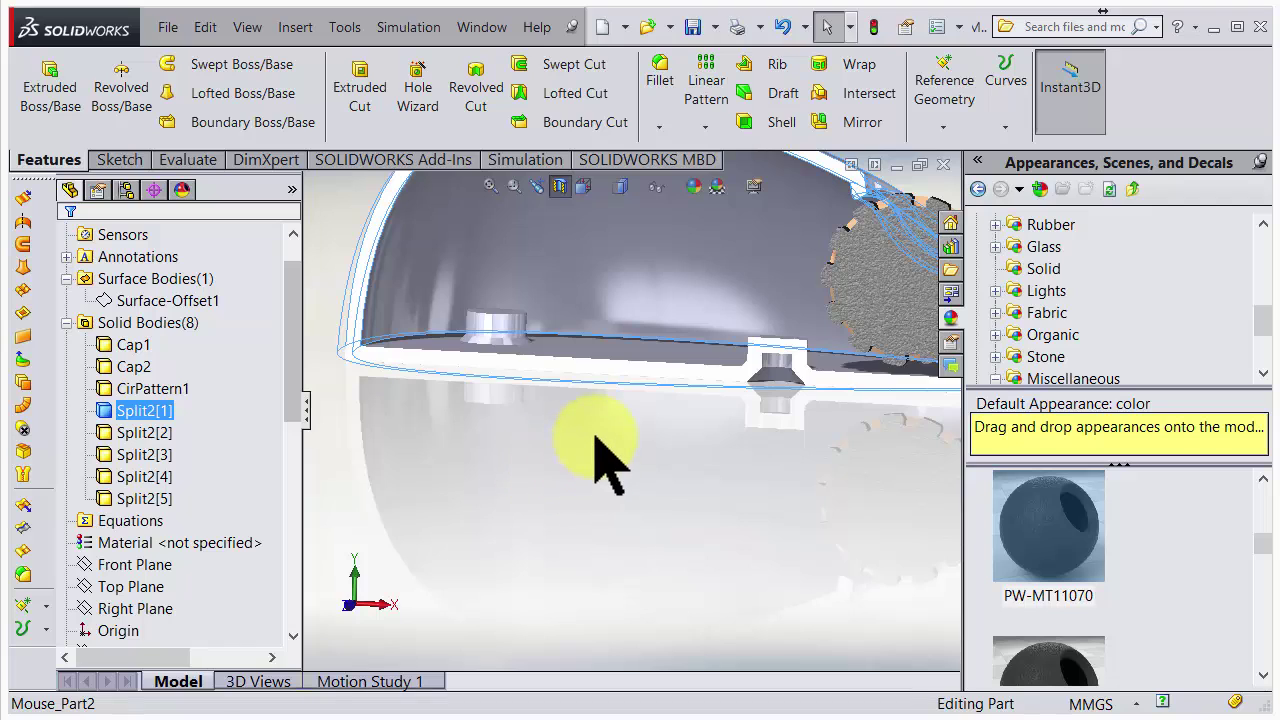
{"action": "middle_click_drag", "start_coordinate": [597, 450], "coordinate": [540, 462]}
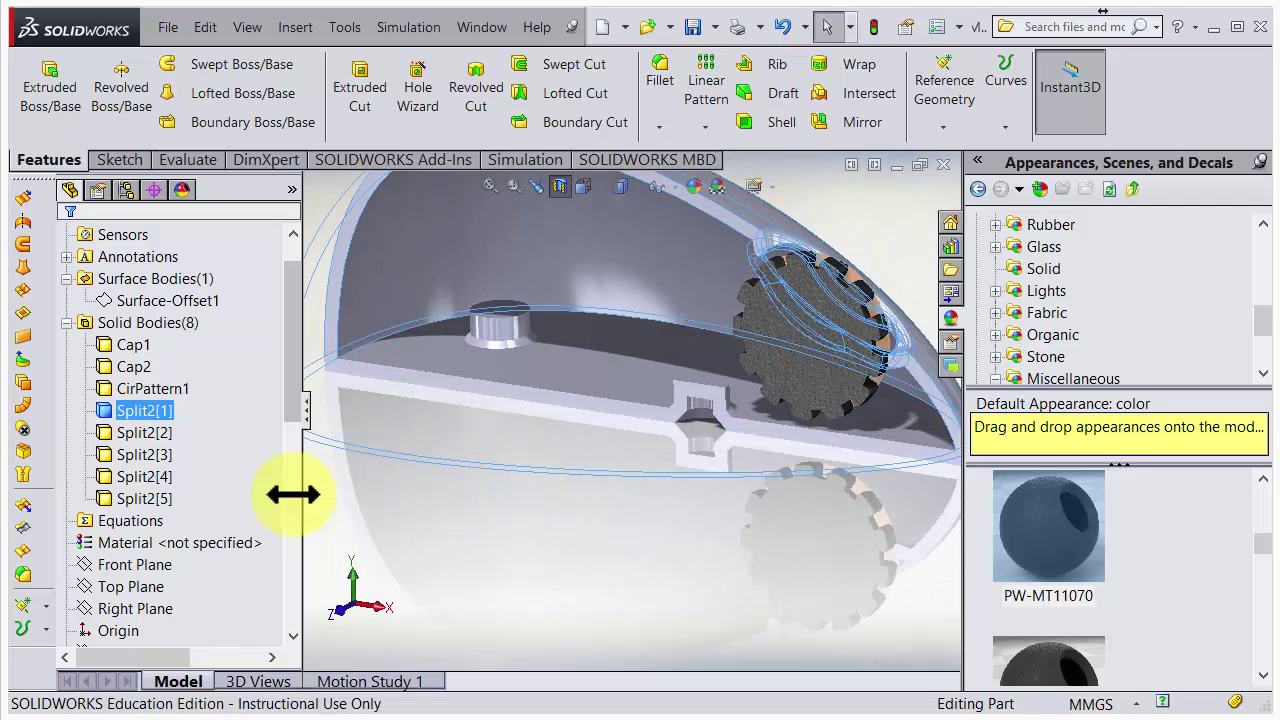
{"action": "left_click", "coordinate": [143, 433]}
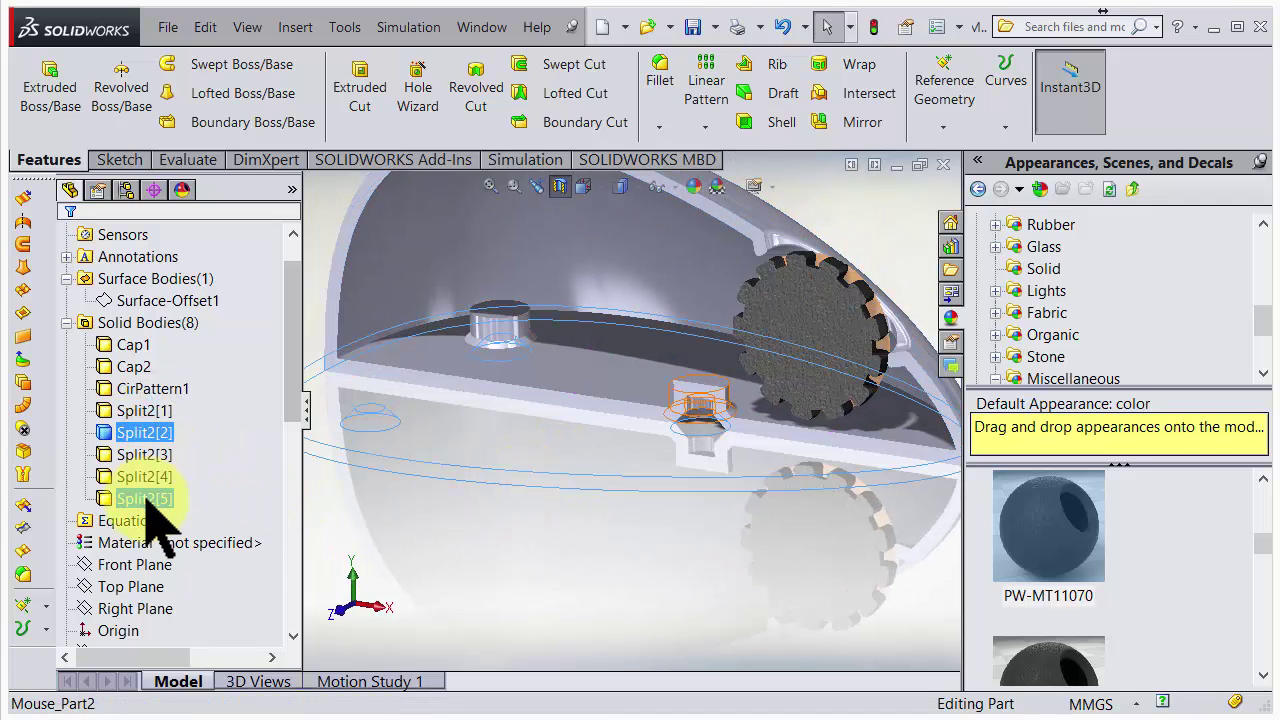
{"action": "left_click", "coordinate": [145, 498], "text": "shift"}
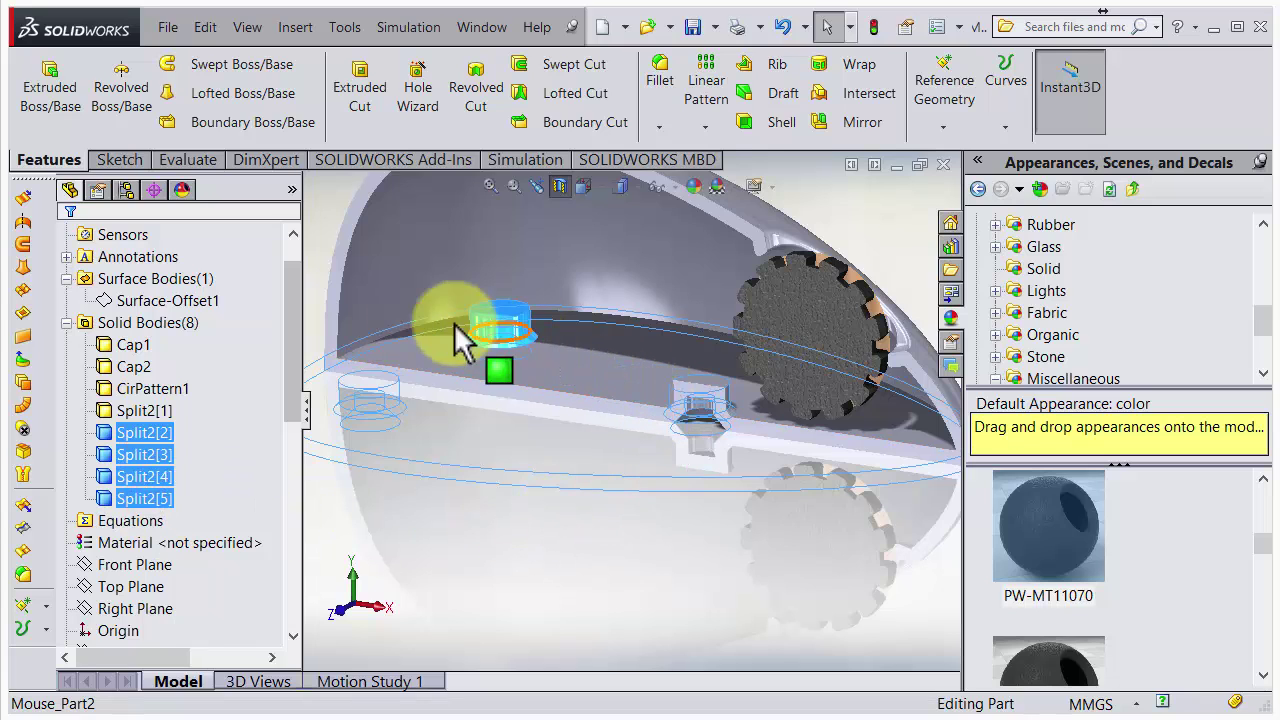
{"action": "scroll", "coordinate": [576, 494], "scroll_direction": "up", "scroll_amount": 3}
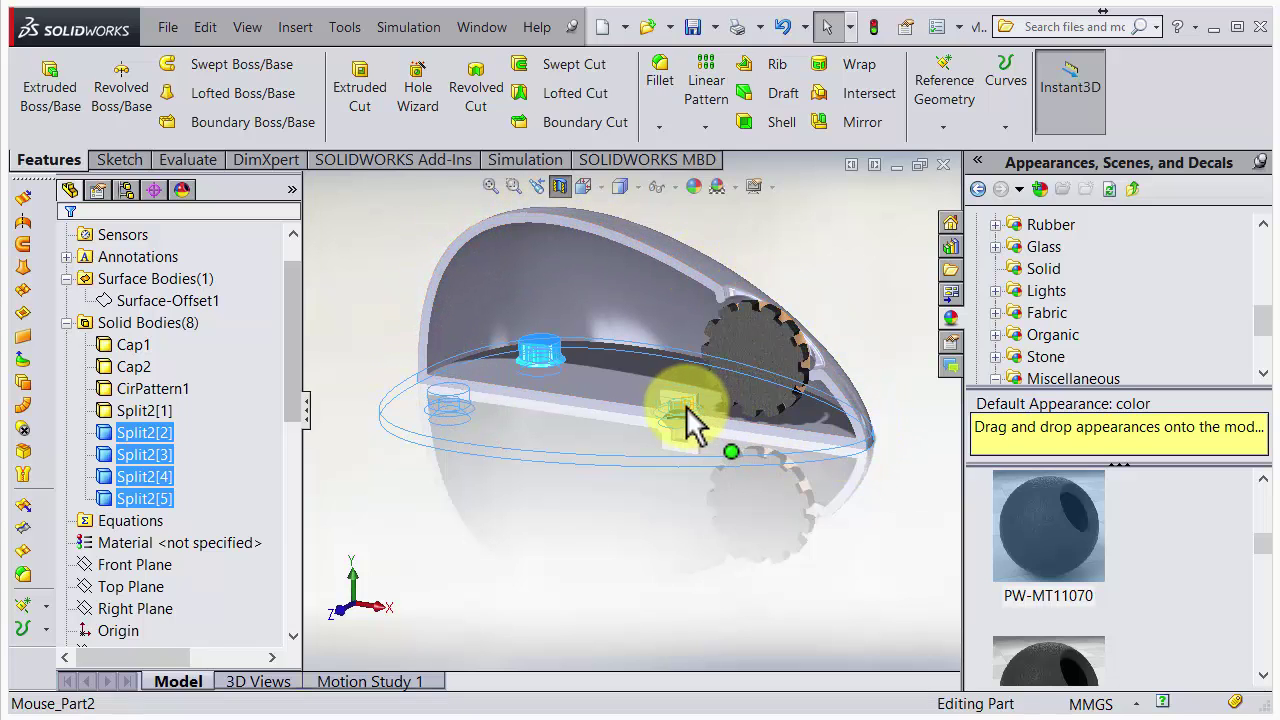
{"action": "left_click", "coordinate": [560, 370]}
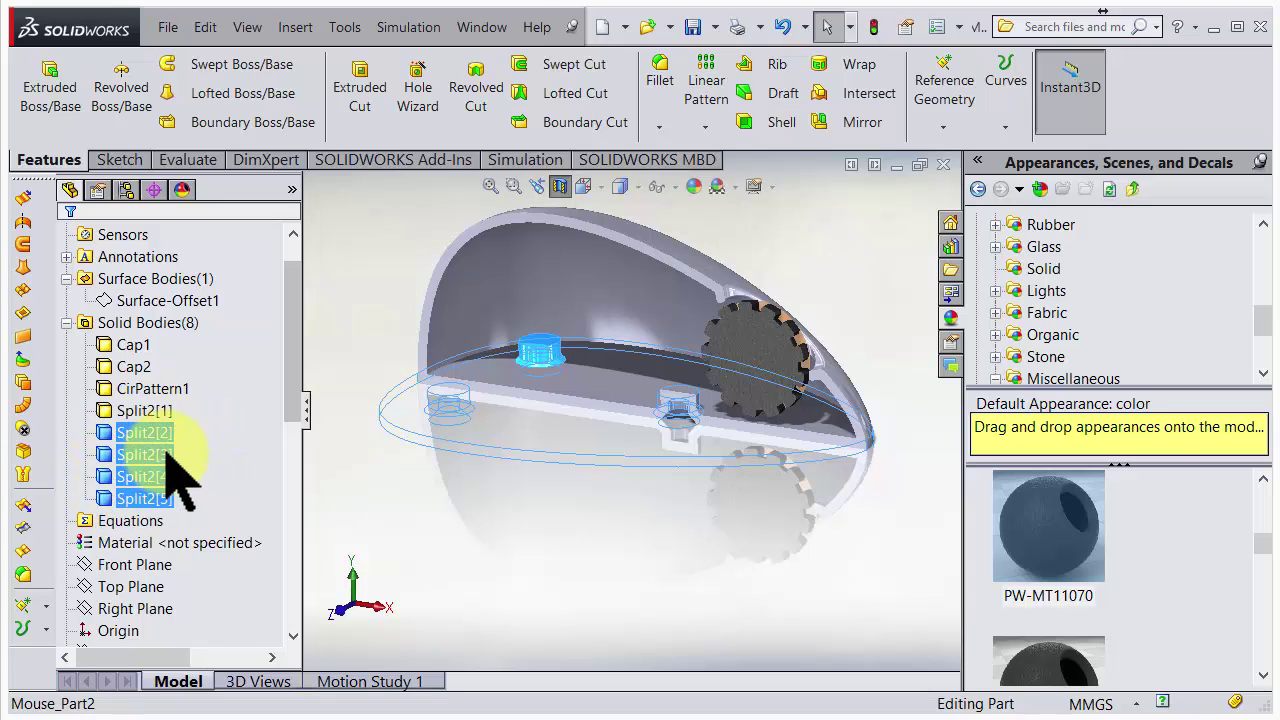
- Combine Split2[2]–Split2[5] with the Add operation into a single Combine1 body
{"action": "left_click", "coordinate": [306, 30]}
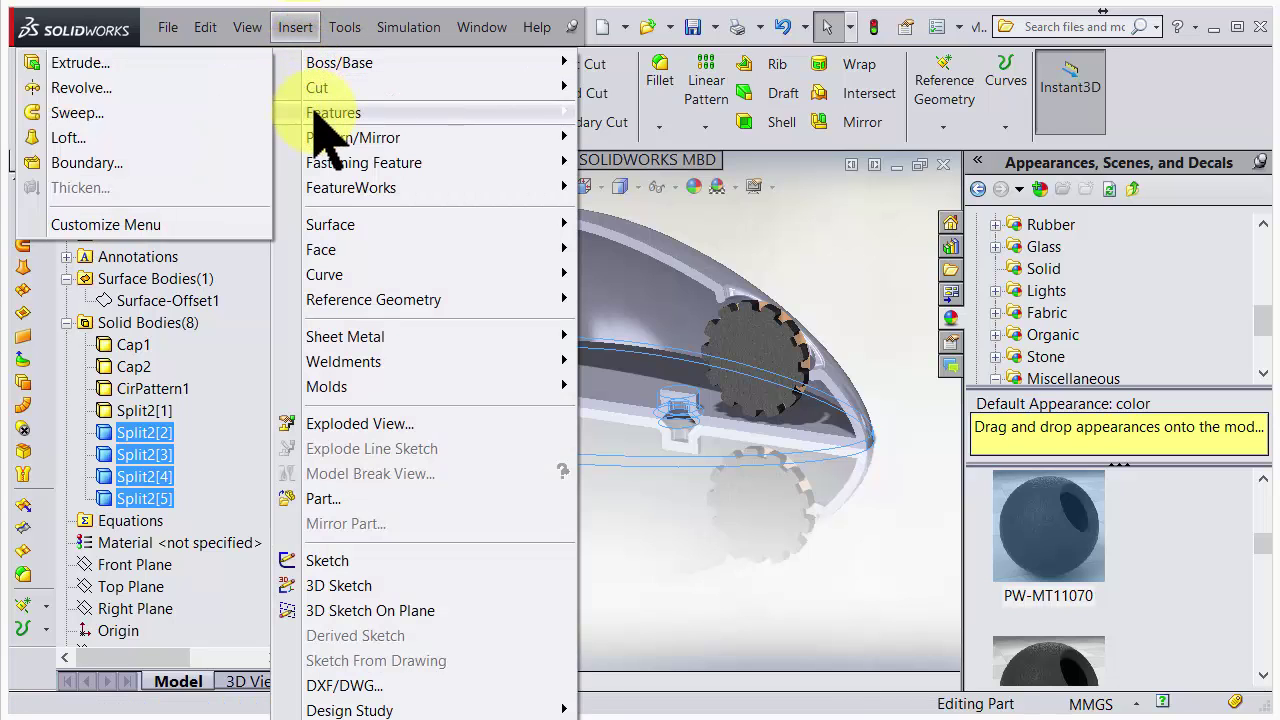
{"action": "mouse_move", "coordinate": [381, 120]}
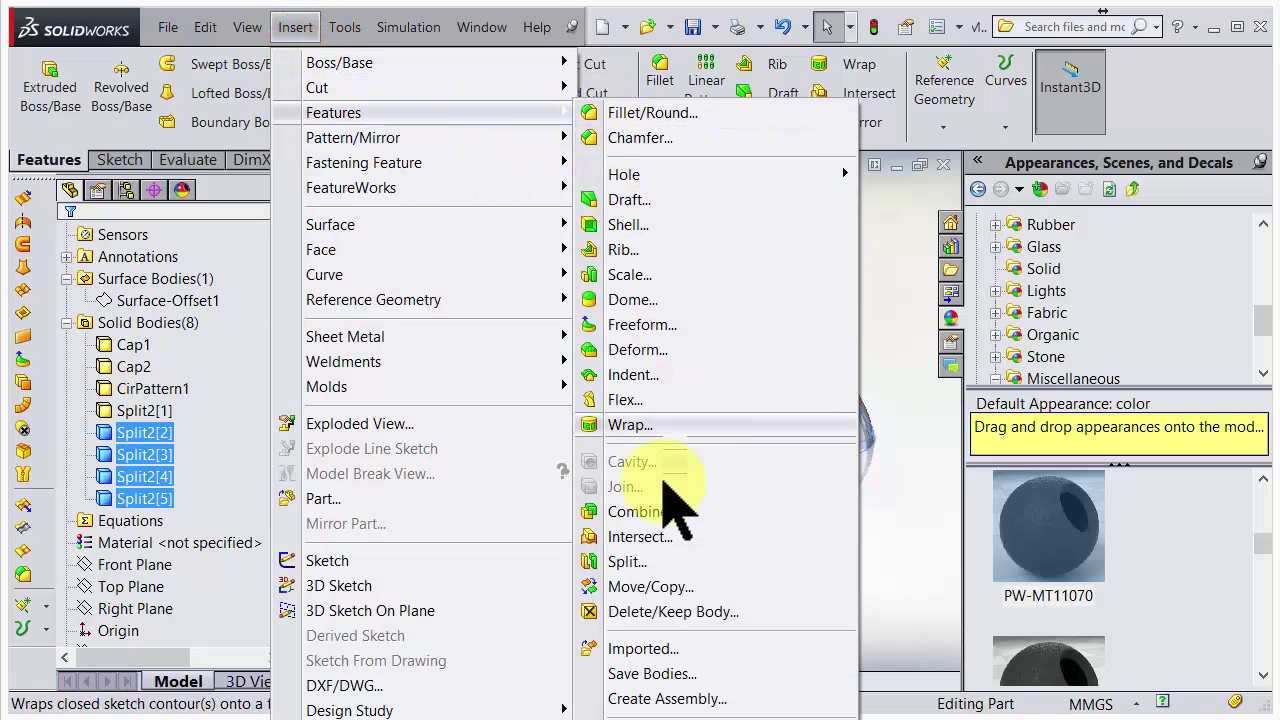
{"action": "left_click", "coordinate": [645, 511]}
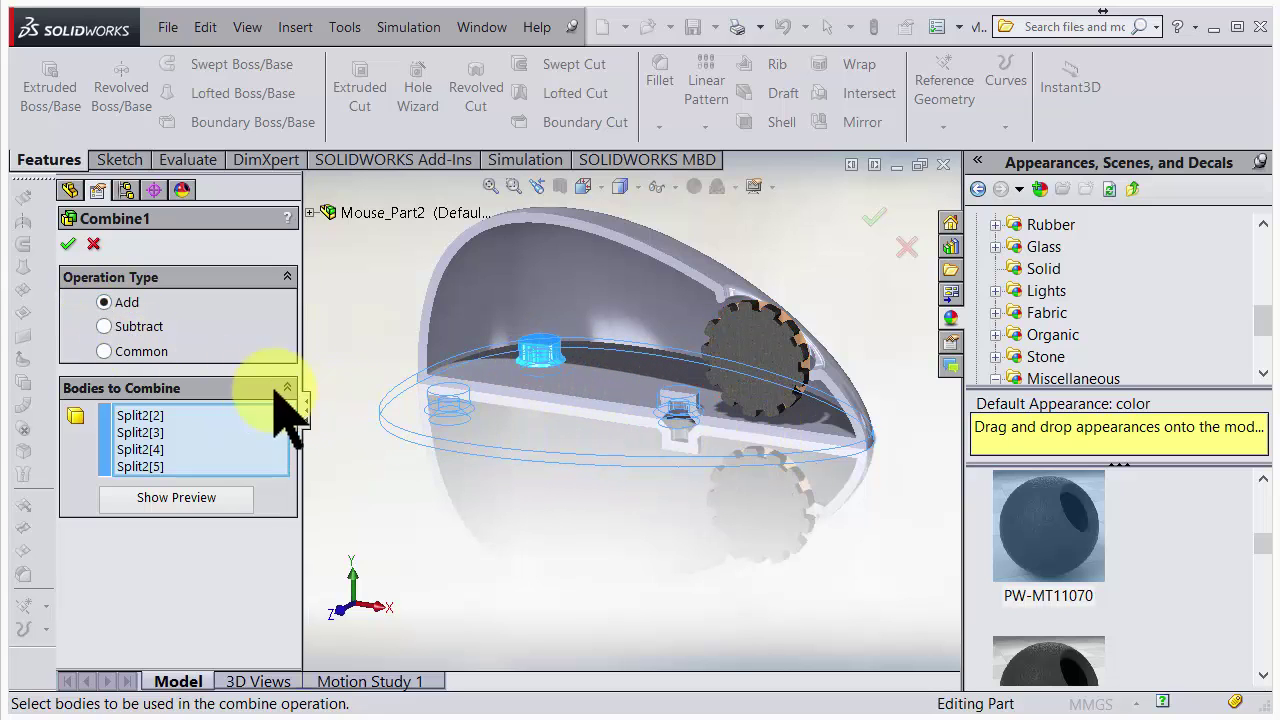
{"action": "left_click", "coordinate": [65, 245]}
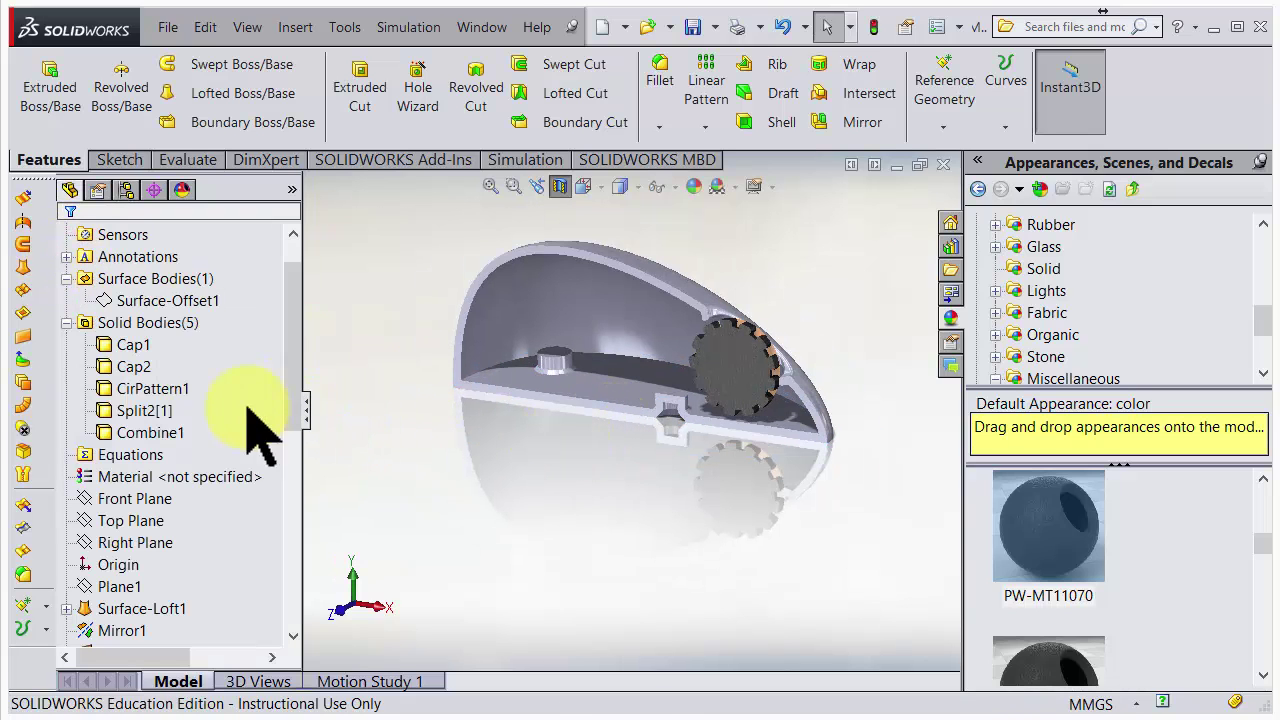
- Select the Split2[1] and Combine1 bodies in turn, viewing the model from below
{"action": "left_click", "coordinate": [145, 410]}
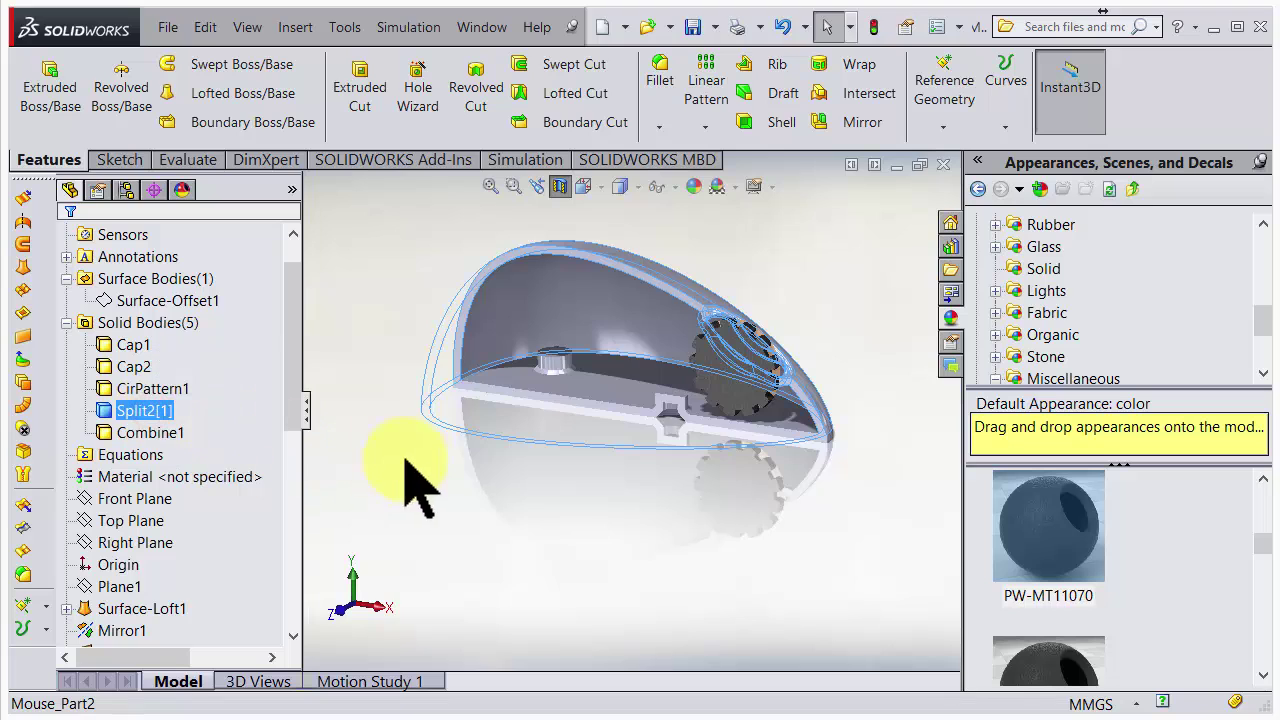
{"action": "middle_click_drag", "start_coordinate": [400, 486], "coordinate": [398, 382]}
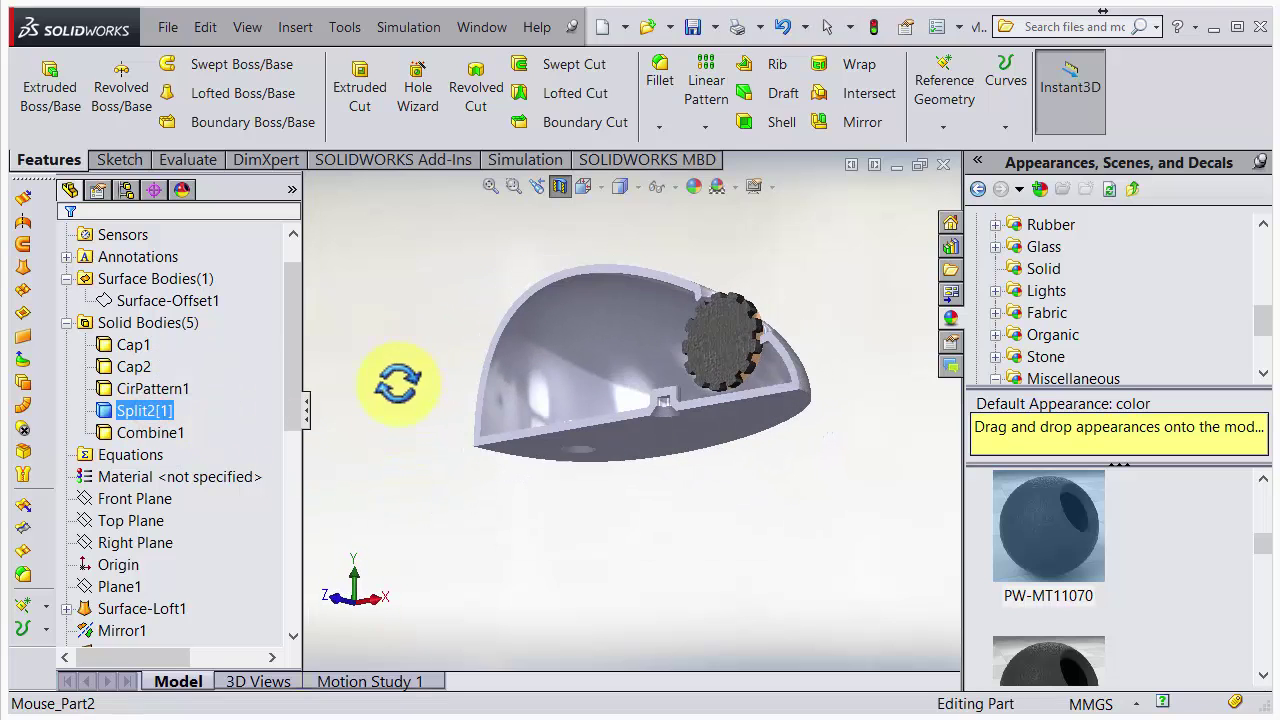
{"action": "left_click", "coordinate": [150, 432]}
{"action": "mouse_move", "coordinate": [628, 550]}
{"action": "middle_mouse_down"}
{"action": "mouse_move", "coordinate": [586, 508]}
{"action": "mouse_move", "coordinate": [643, 543]}
{"action": "middle_mouse_up"}
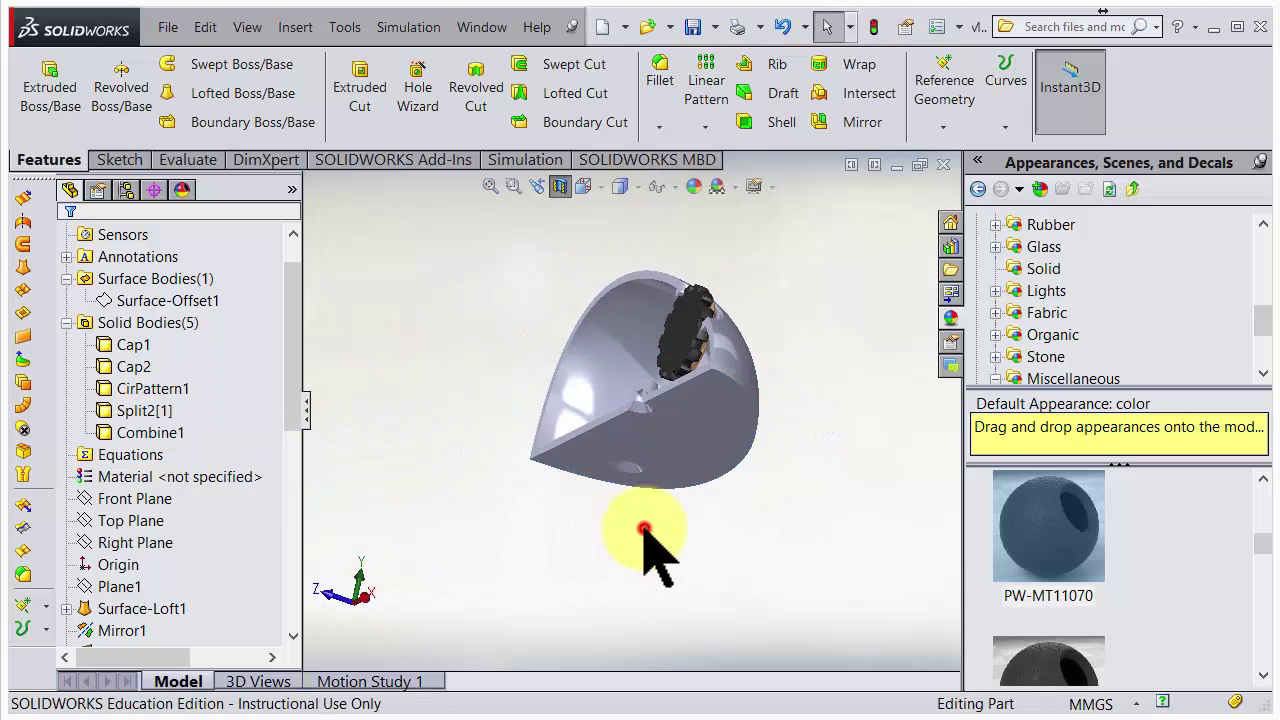
{"action": "left_click", "coordinate": [145, 436]}
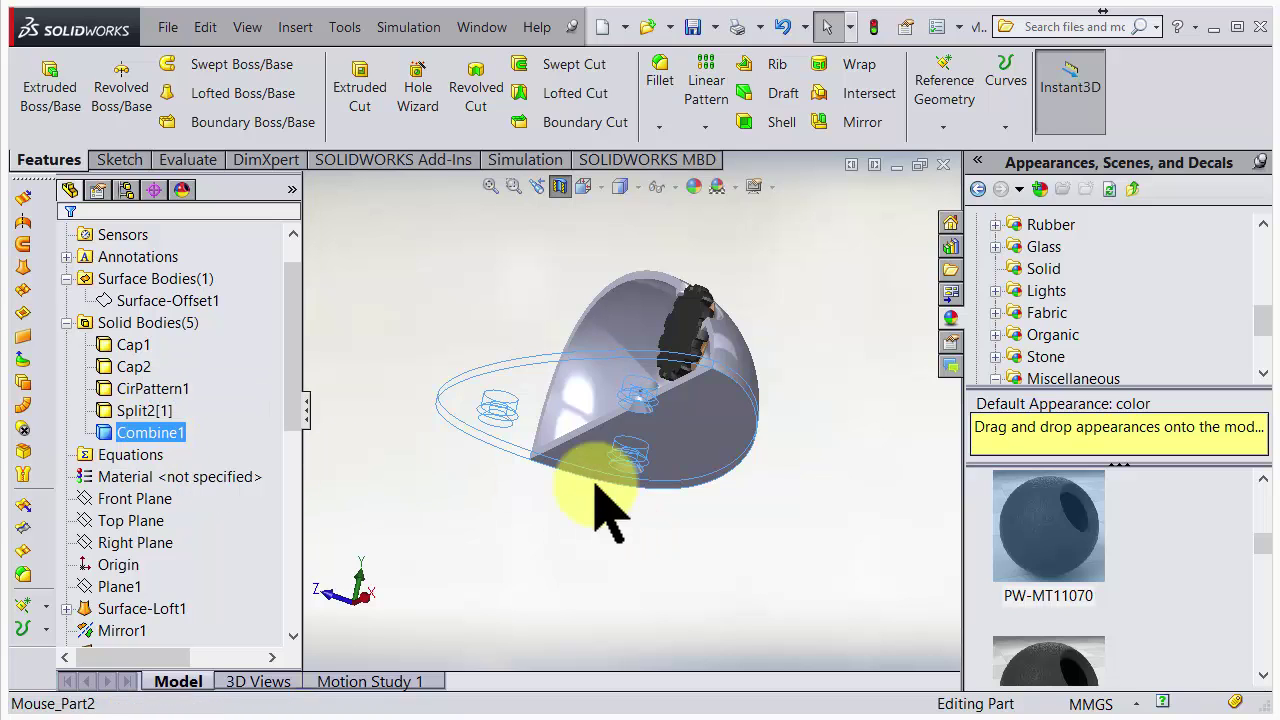
{"action": "left_click", "coordinate": [717, 421]}
{"action": "middle_click_drag", "start_coordinate": [822, 462], "coordinate": [680, 515]}
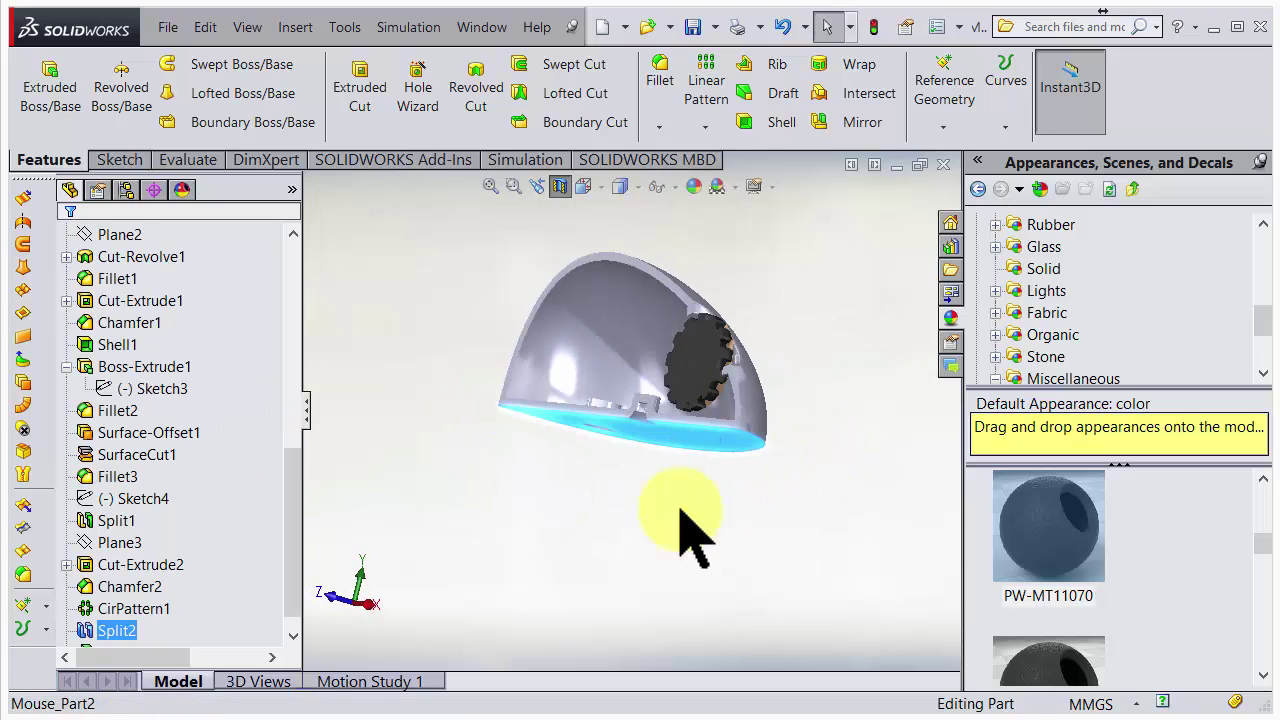
{"action": "left_click_drag", "start_coordinate": [294, 473], "coordinate": [288, 295]}
- Hide the Combine1 body and inspect the top shell and scroll wheel close up
{"action": "right_click", "coordinate": [155, 425]}
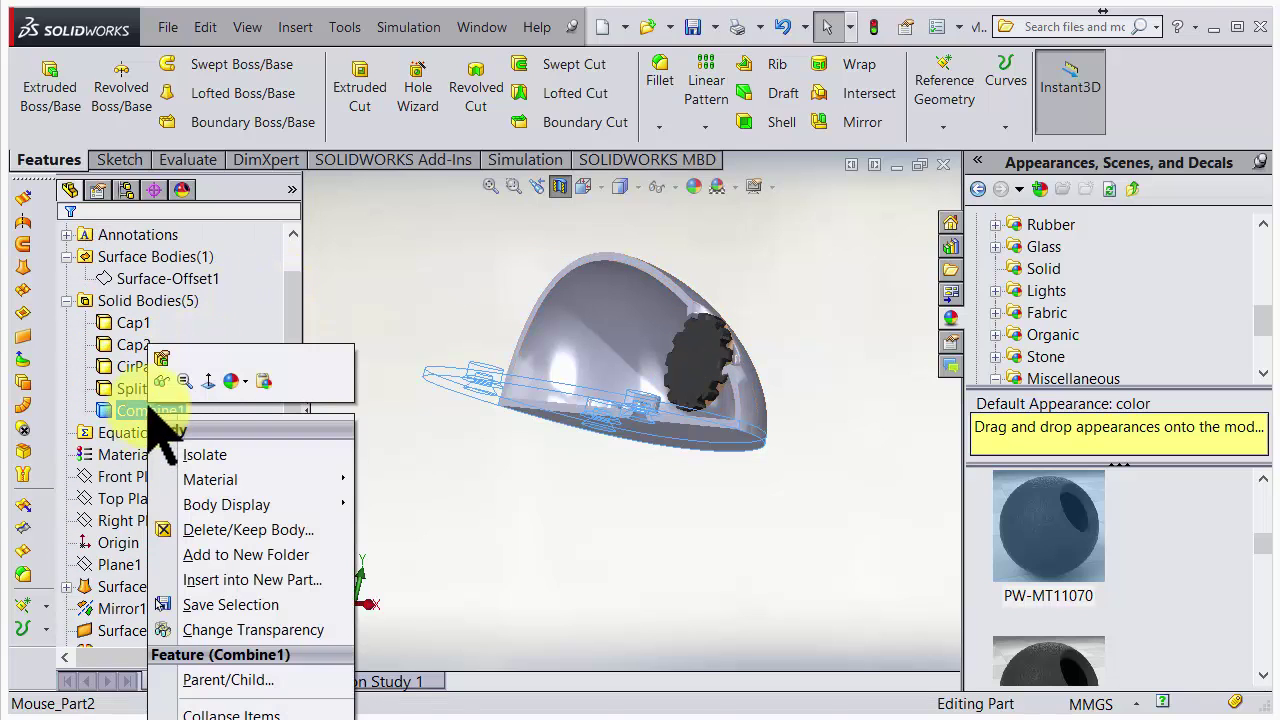
{"action": "left_click", "coordinate": [160, 382]}
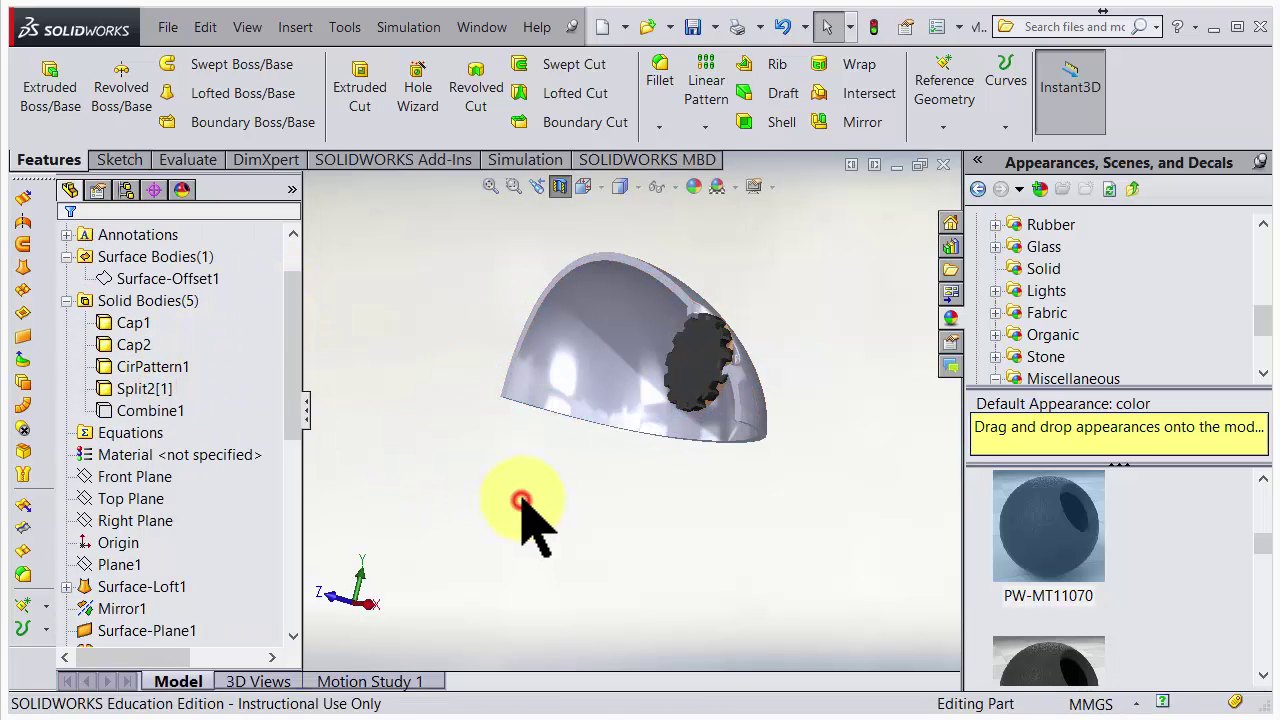
{"action": "middle_click_drag", "start_coordinate": [520, 506], "coordinate": [557, 500]}
{"action": "scroll", "coordinate": [757, 471], "scroll_direction": "down", "scroll_amount": 3}
{"action": "scroll", "coordinate": [614, 414], "scroll_direction": "down", "scroll_amount": 3}
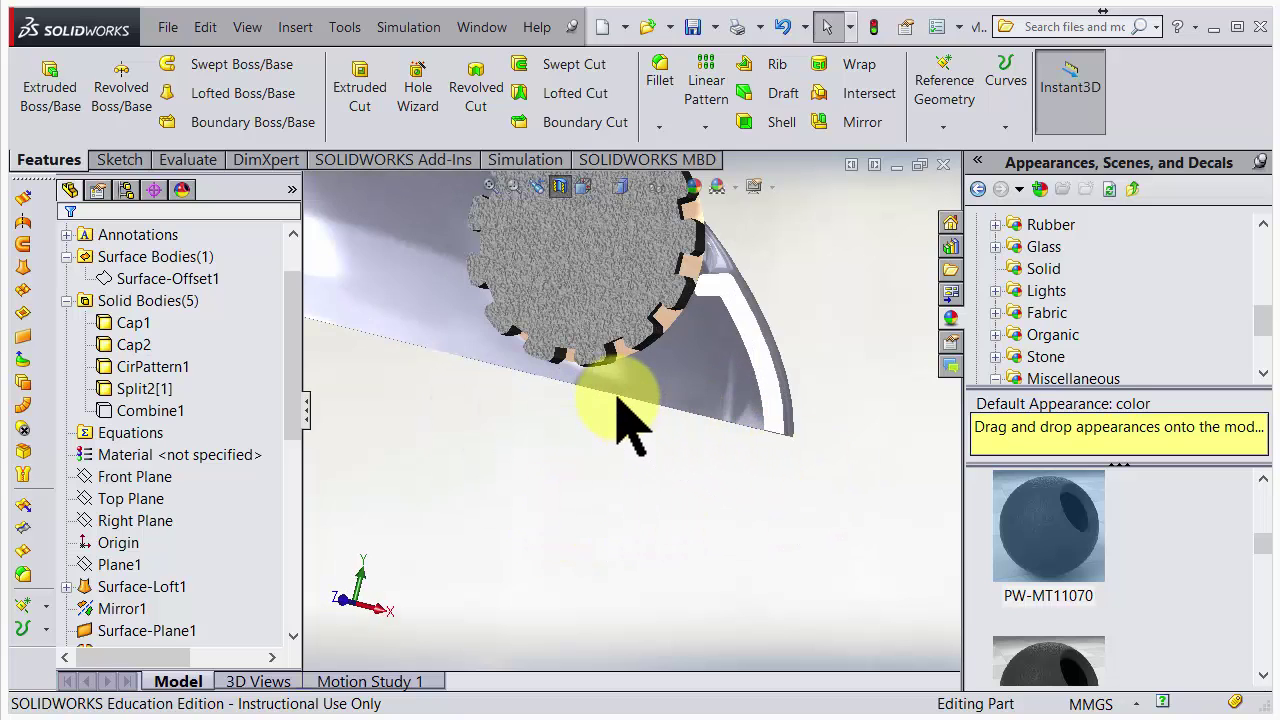
{"action": "middle_click_drag", "start_coordinate": [614, 414], "coordinate": [514, 371]}
{"action": "scroll", "coordinate": [586, 434], "scroll_direction": "up", "scroll_amount": 3}
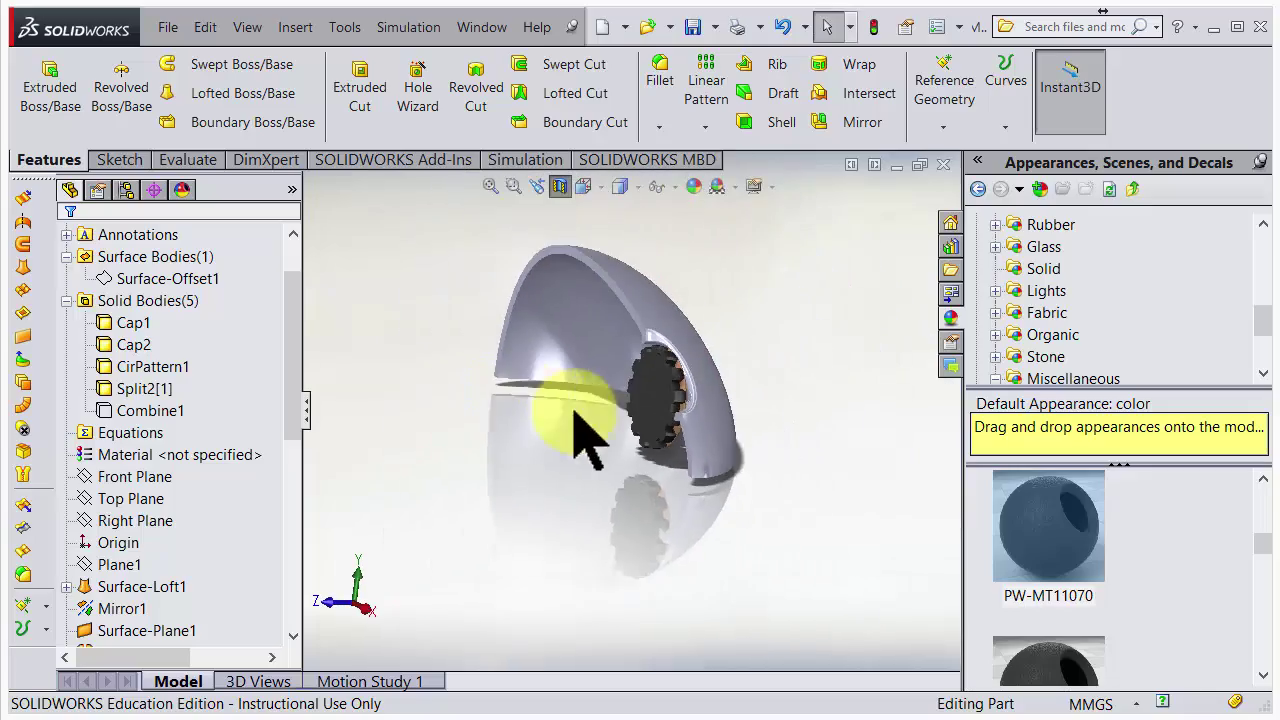
{"action": "scroll", "coordinate": [714, 414], "scroll_direction": "down", "scroll_amount": 4}
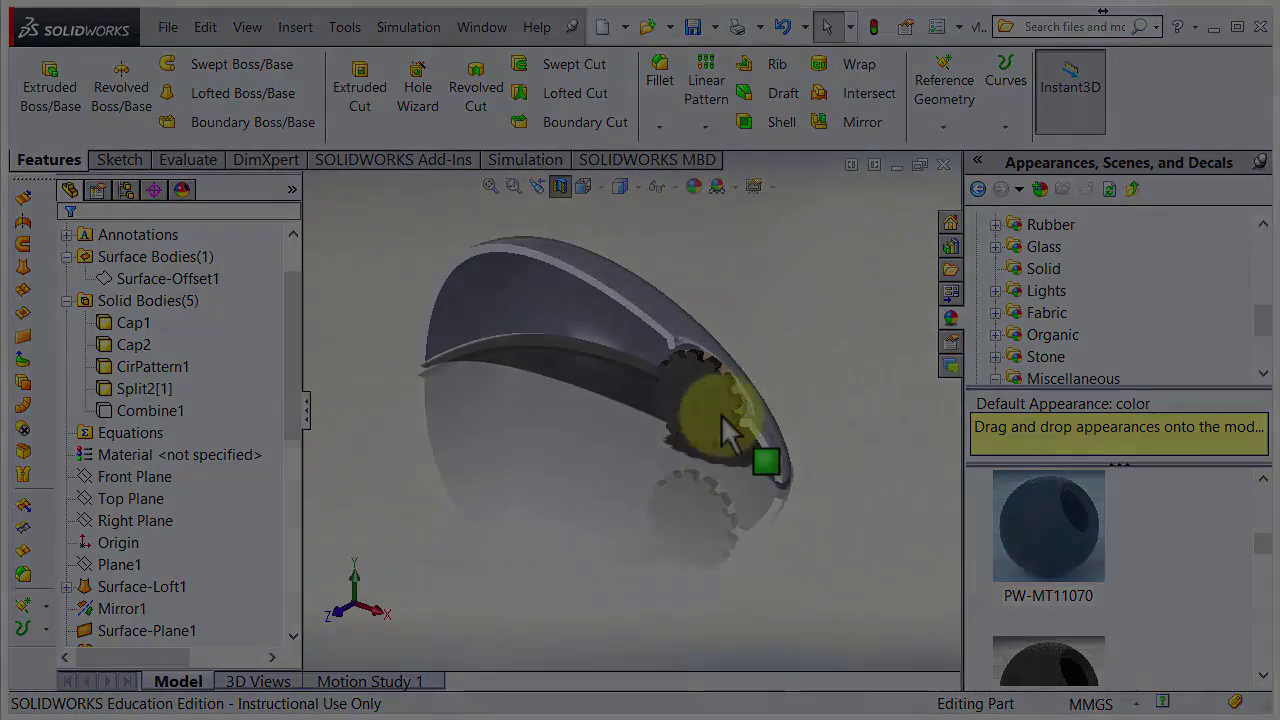